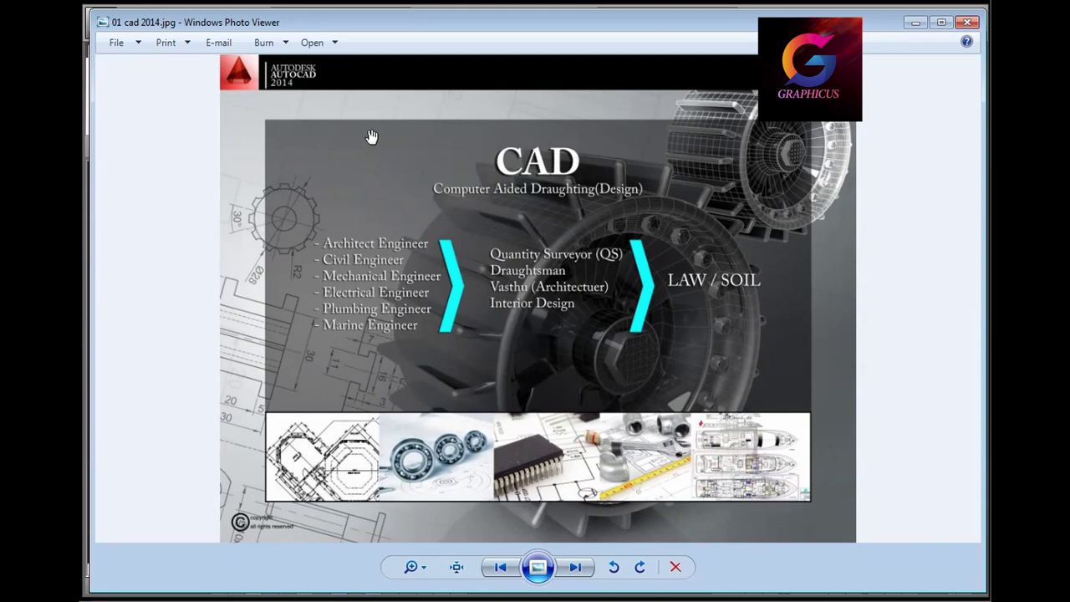
Step: Zoom in on the CAD slide so the AutoCAD 2014 title and field lists fill the view
scroll(371, 136, "up", 2)
scroll(195, 129, "up", 2)
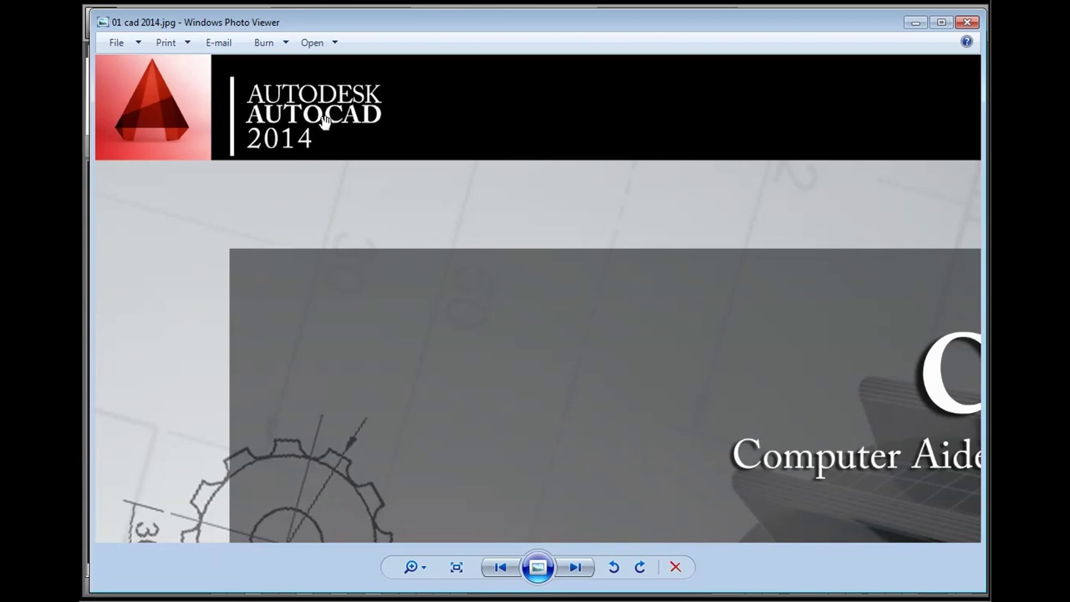
scroll(261, 157, "down", 3)
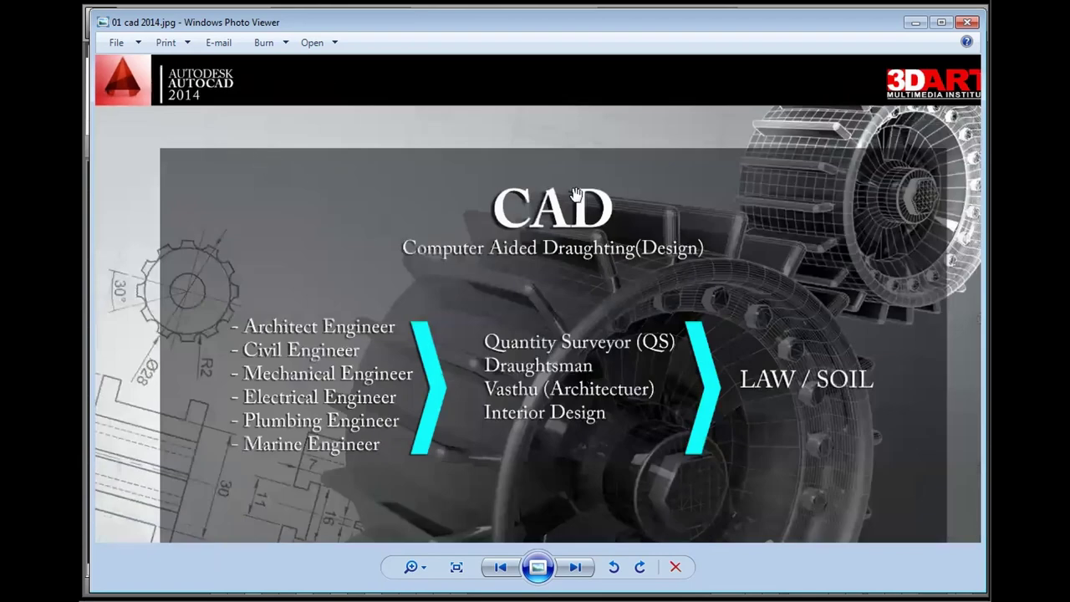
scroll(585, 201, "up", 3)
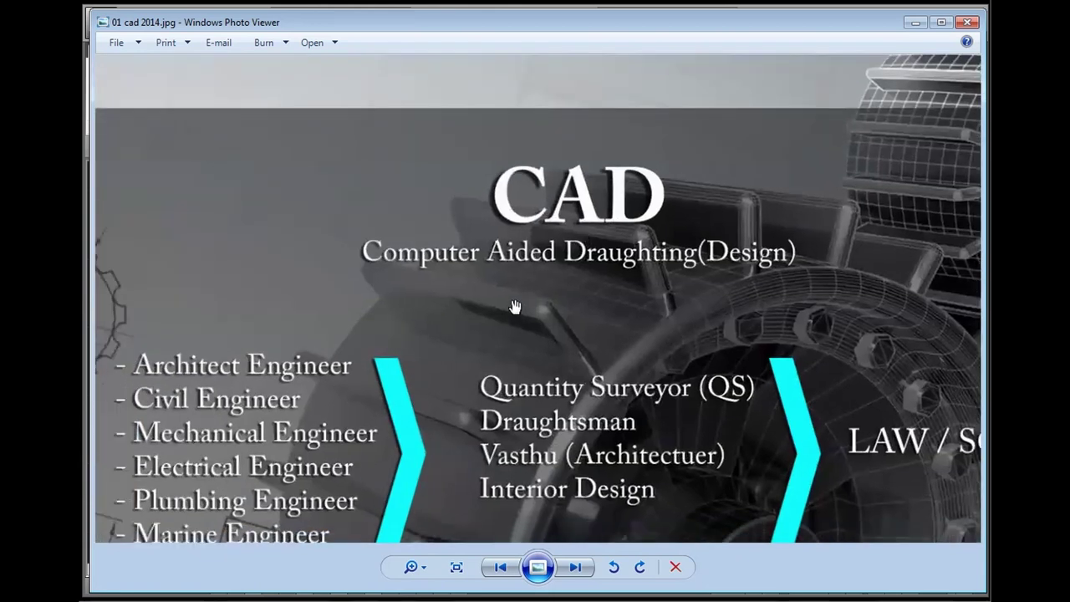
scroll(515, 307, "down", 2)
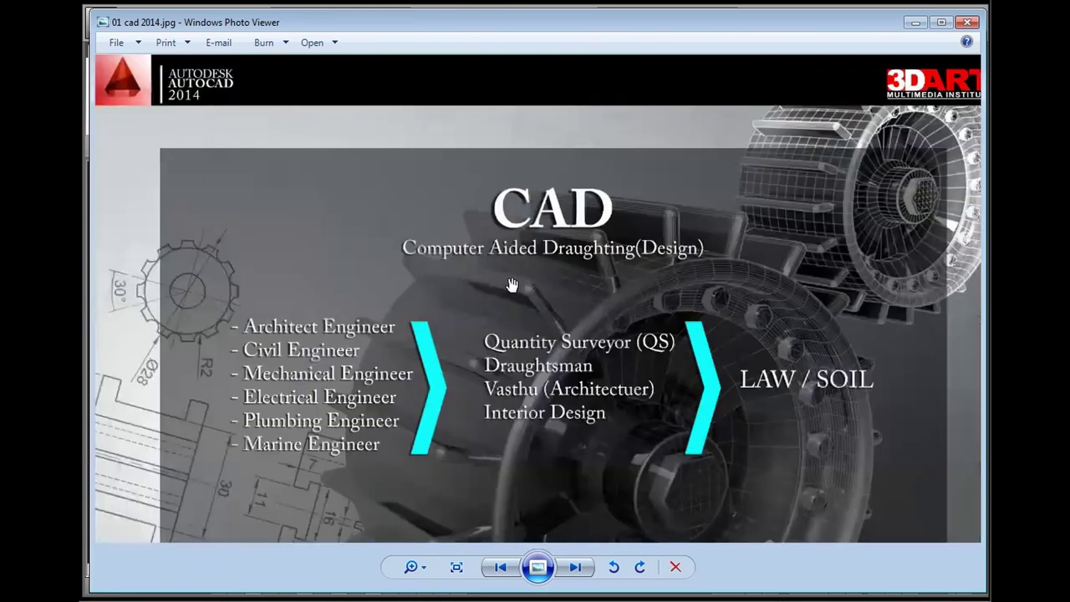
left_click_drag(491, 302, 493, 280)
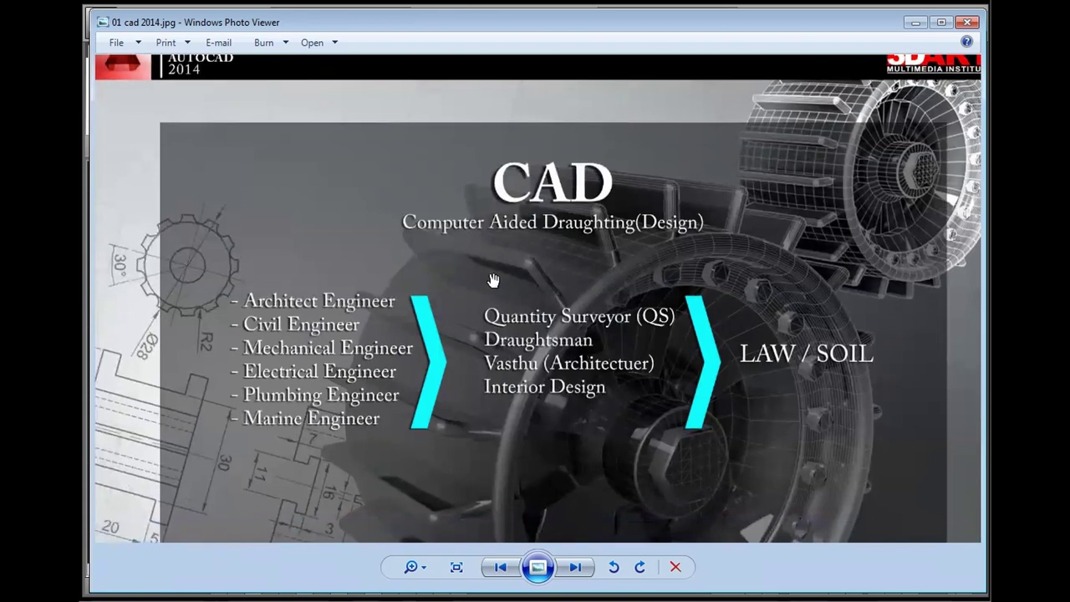
scroll(622, 226, "up", 1)
scroll(539, 289, "up", 1)
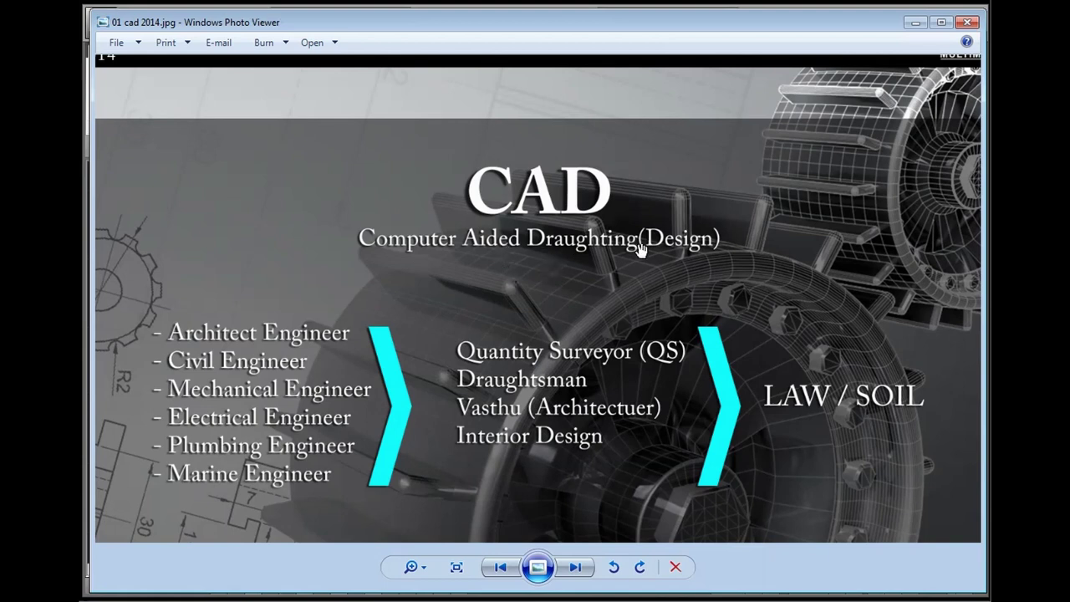
scroll(564, 253, "up", 1)
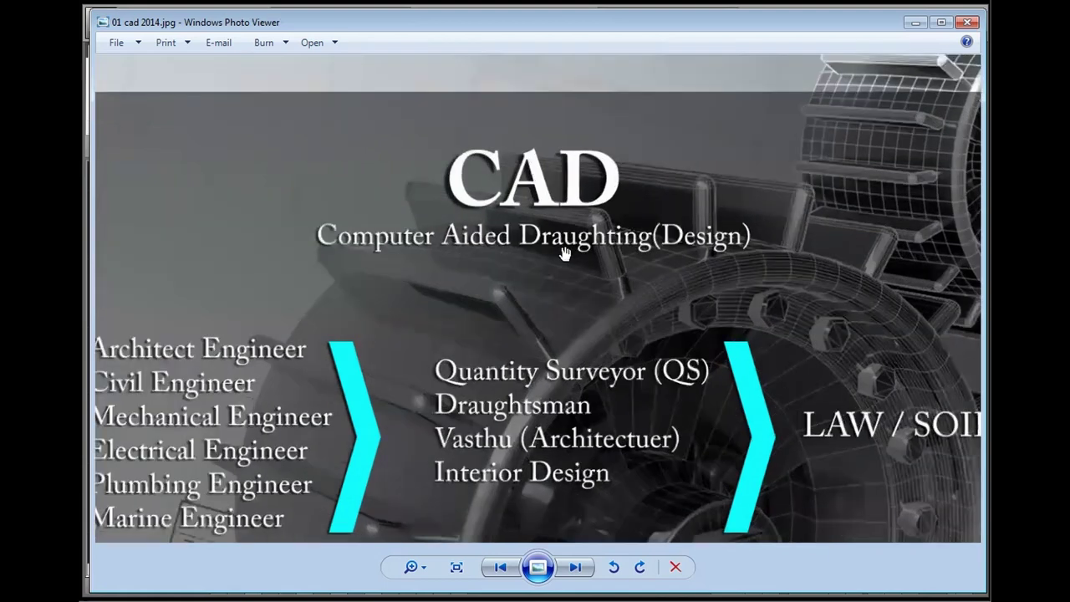
scroll(524, 284, "down", 1)
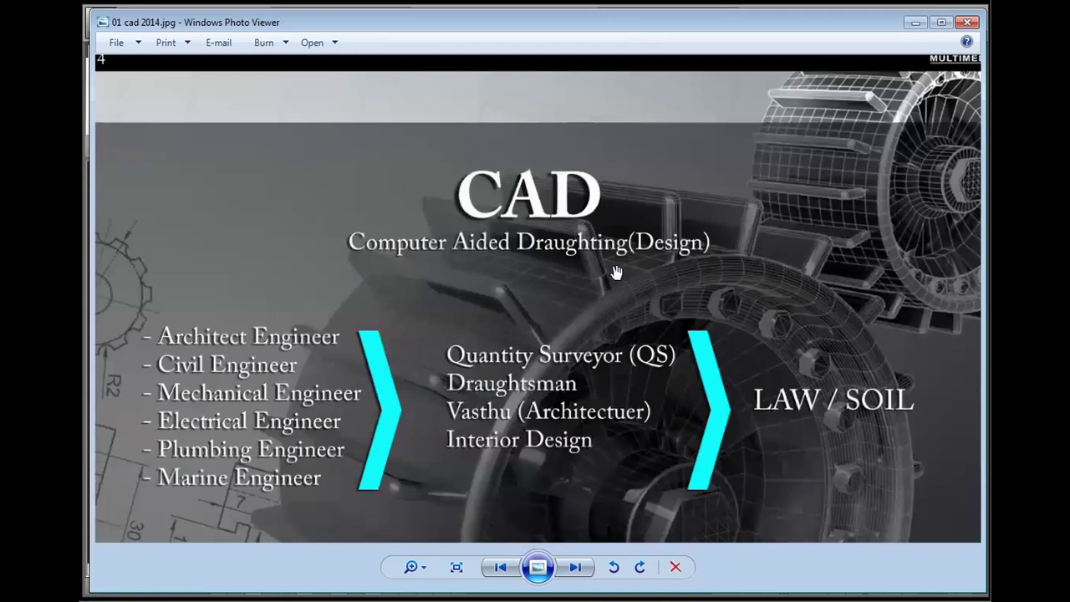
left_click_drag(676, 297, 659, 293)
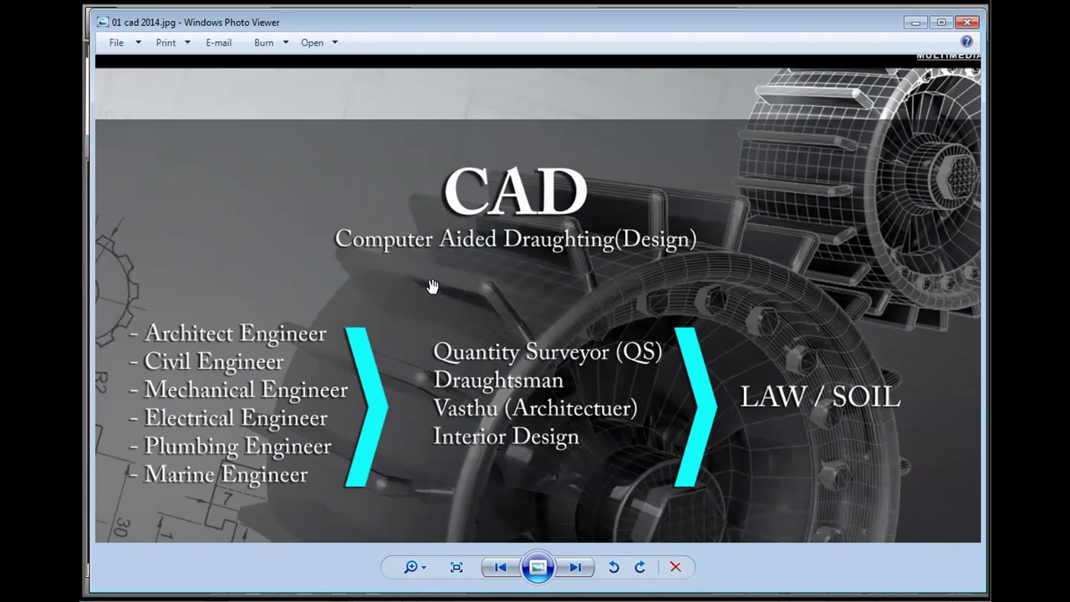
left_click_drag(432, 288, 442, 283)
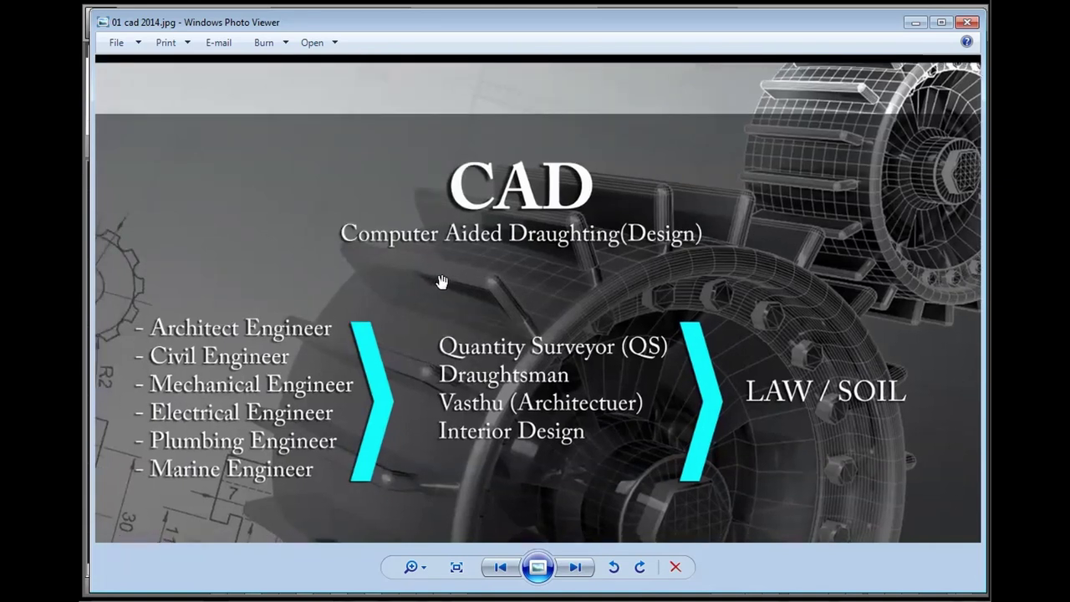
left_click_drag(408, 332, 403, 325)
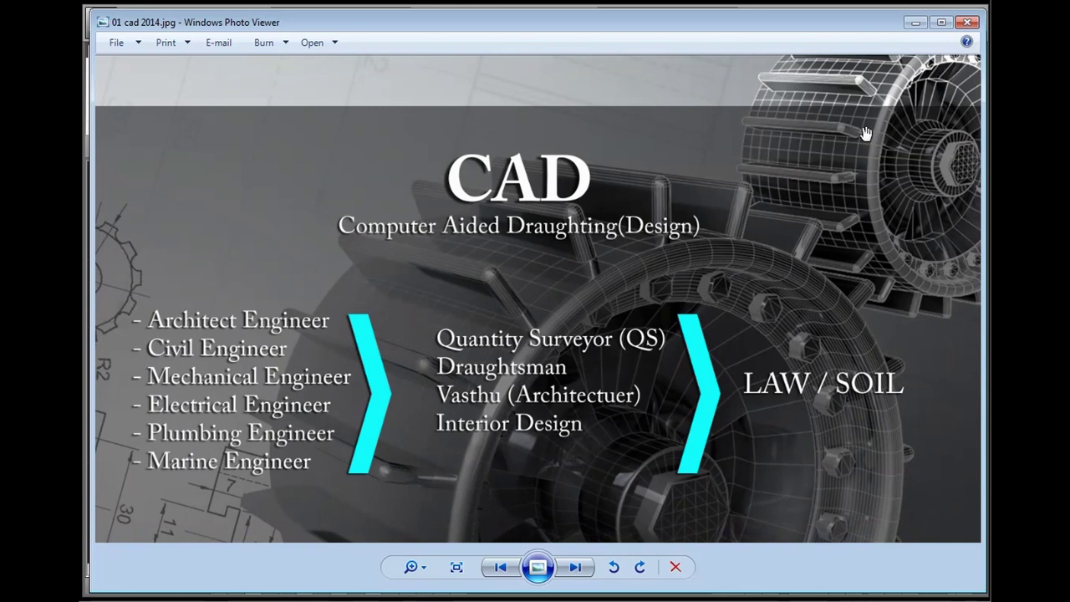
Step: Minimize Windows Photo Viewer to reveal the empty Drawing1 in AutoCAD 2014
left_click(915, 23)
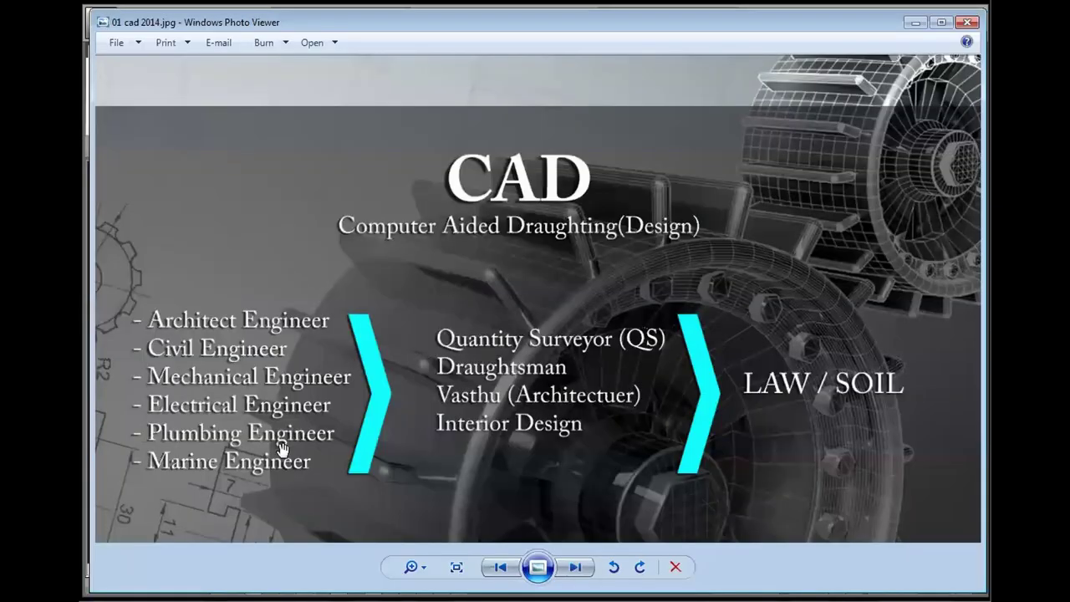
scroll(284, 449, "up", 1)
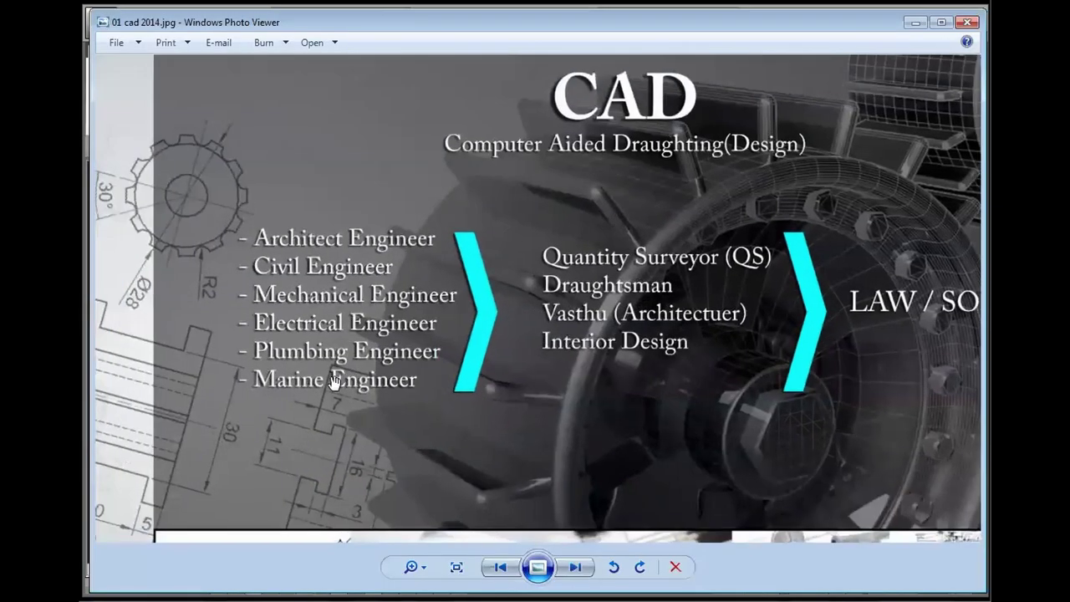
scroll(289, 407, "up", 1)
left_click_drag(302, 386, 307, 416)
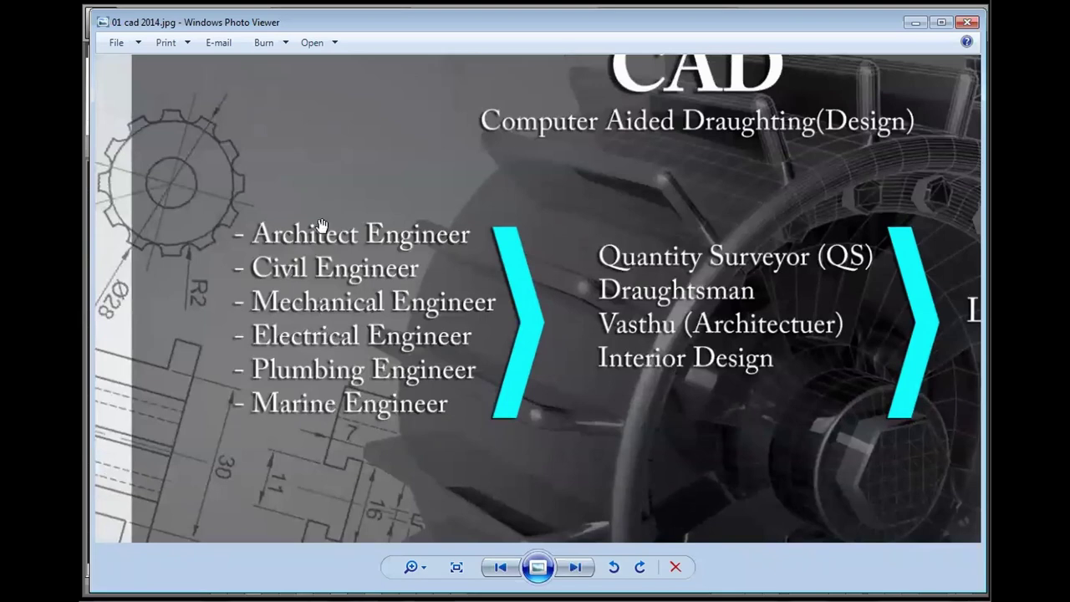
scroll(309, 291, "down", 1)
scroll(308, 298, "down", 1)
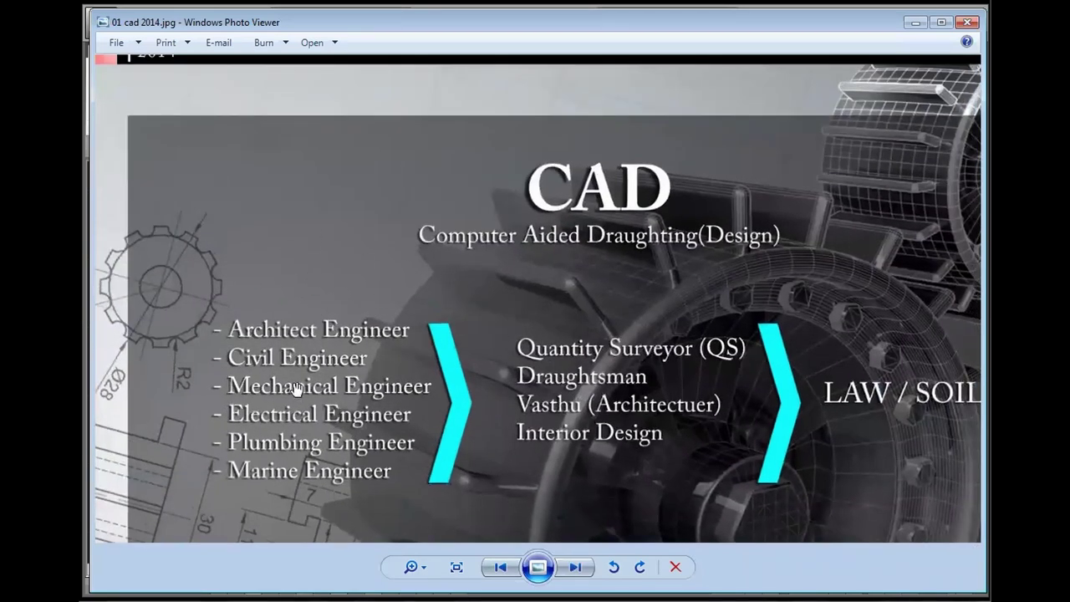
left_click_drag(301, 421, 300, 395)
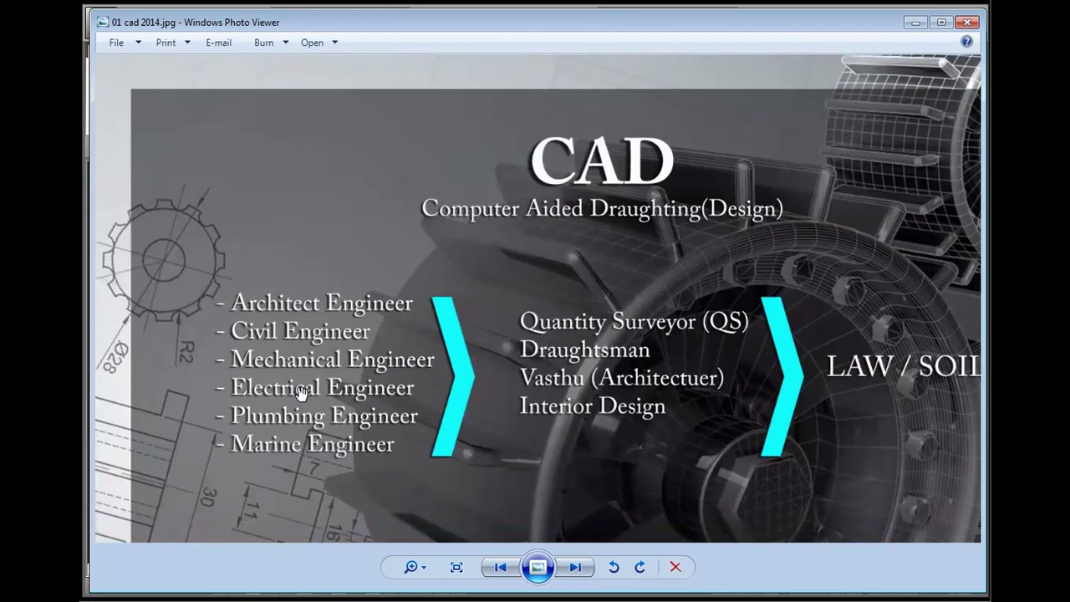
scroll(259, 328, "up", 1)
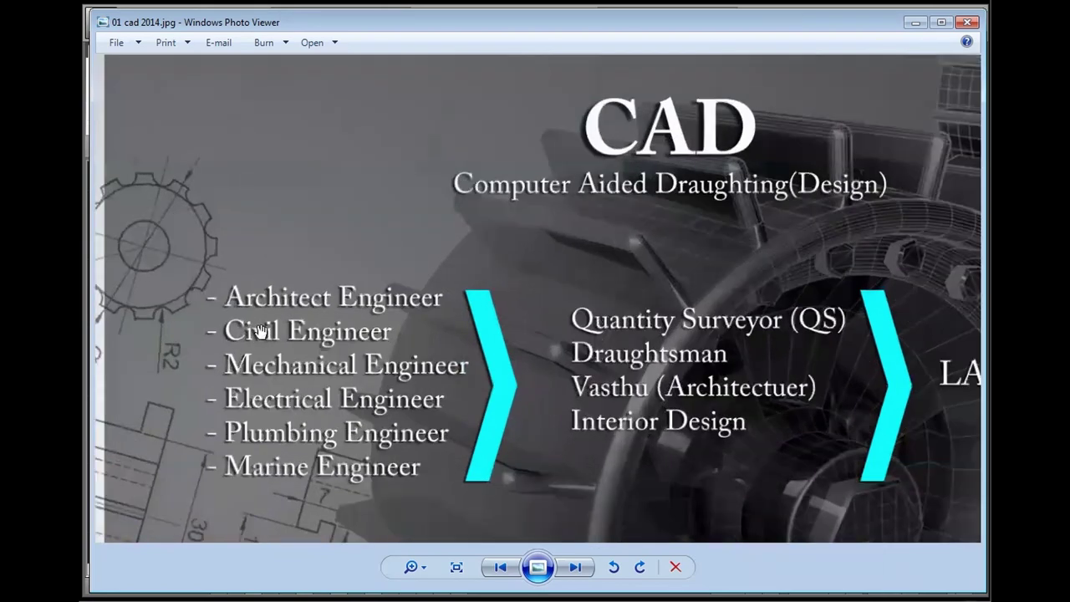
scroll(264, 330, "down", 1)
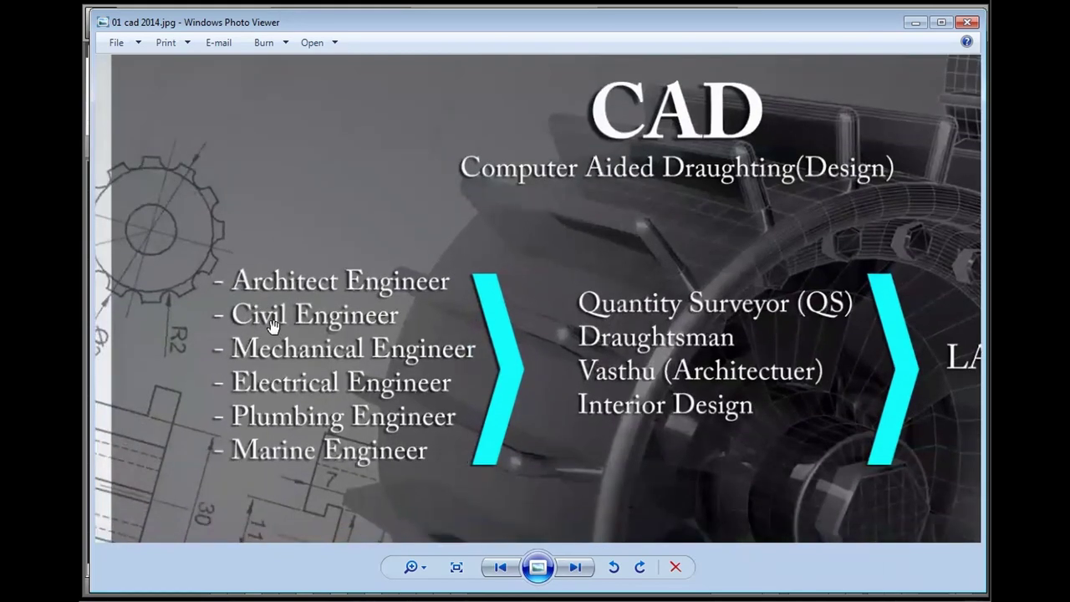
scroll(376, 305, "down", 1)
scroll(358, 316, "up", 1)
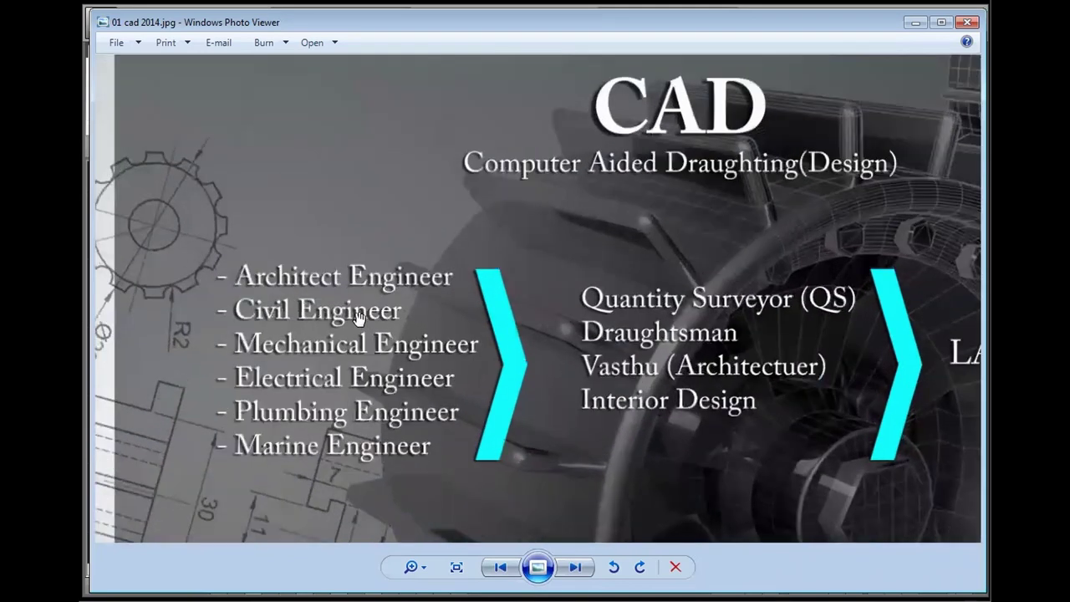
left_click_drag(333, 331, 333, 346)
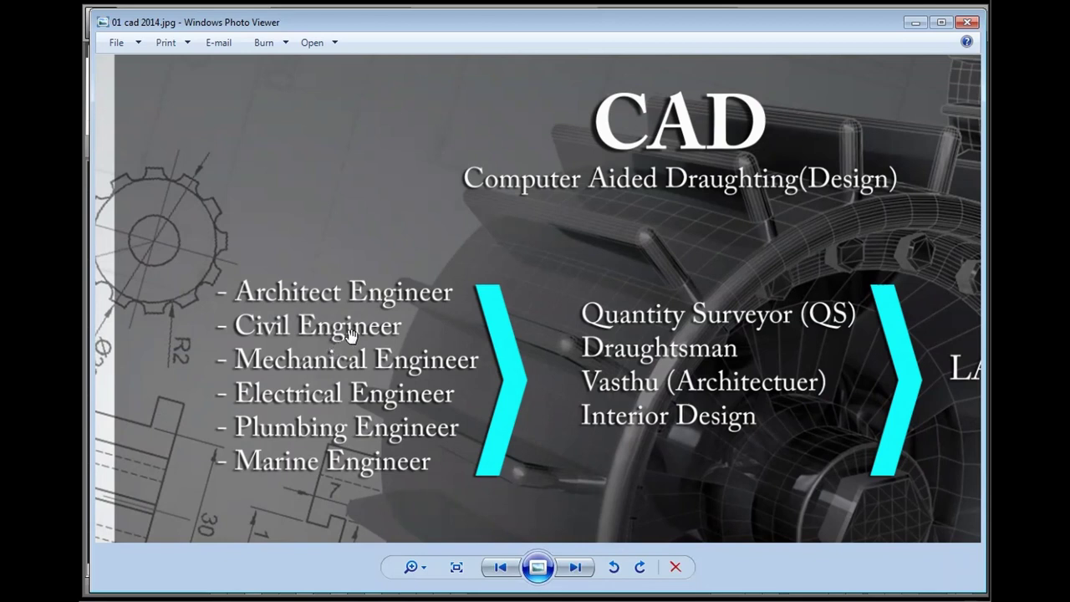
scroll(334, 341, "down", 1)
scroll(335, 341, "up", 1)
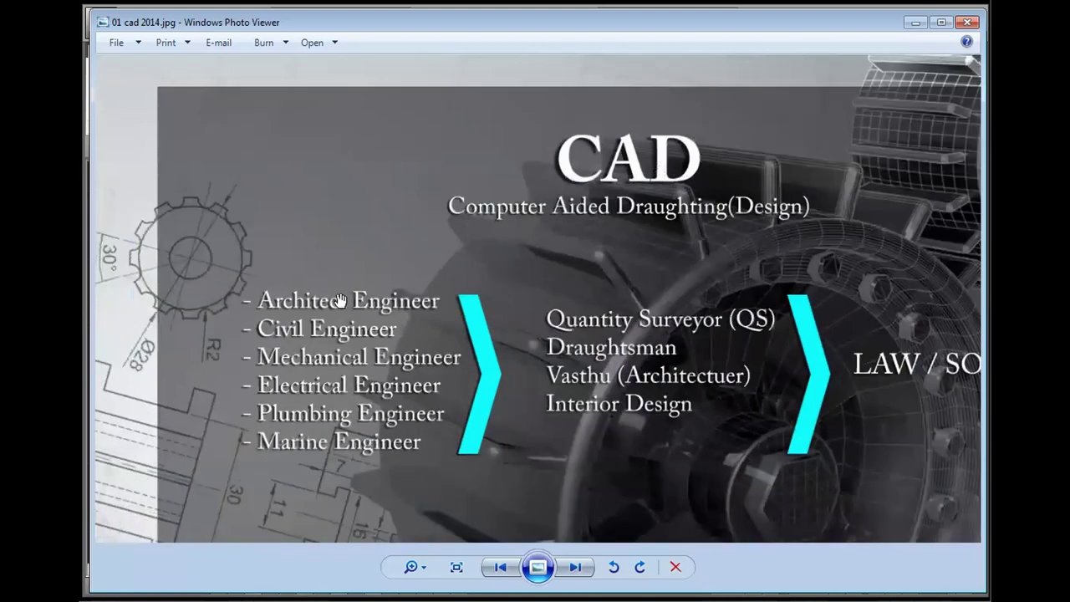
scroll(329, 295, "up", 2)
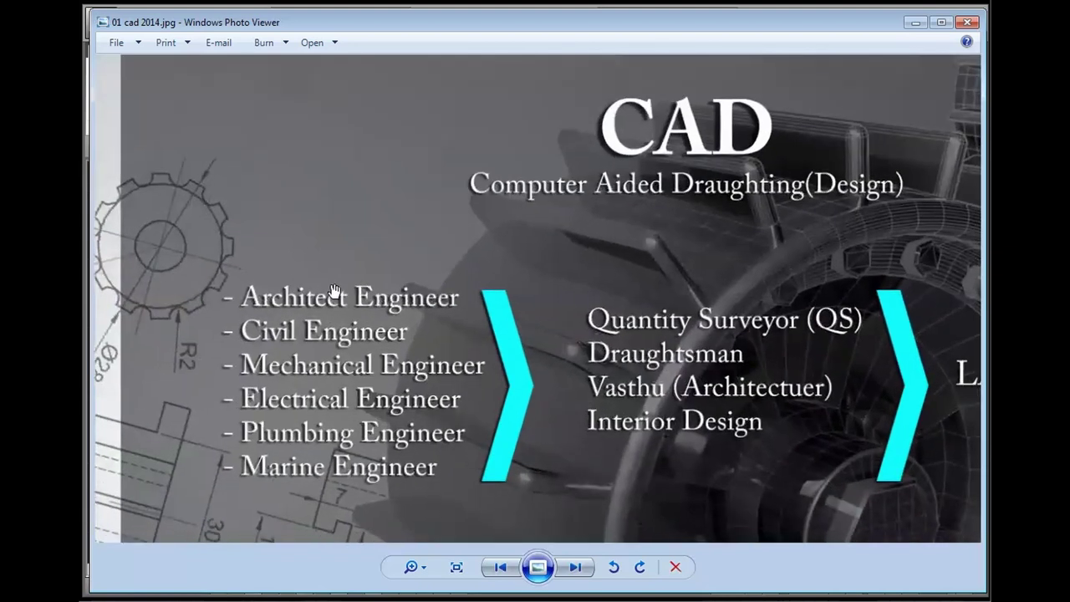
scroll(321, 293, "up", 1)
left_click_drag(320, 293, 328, 285)
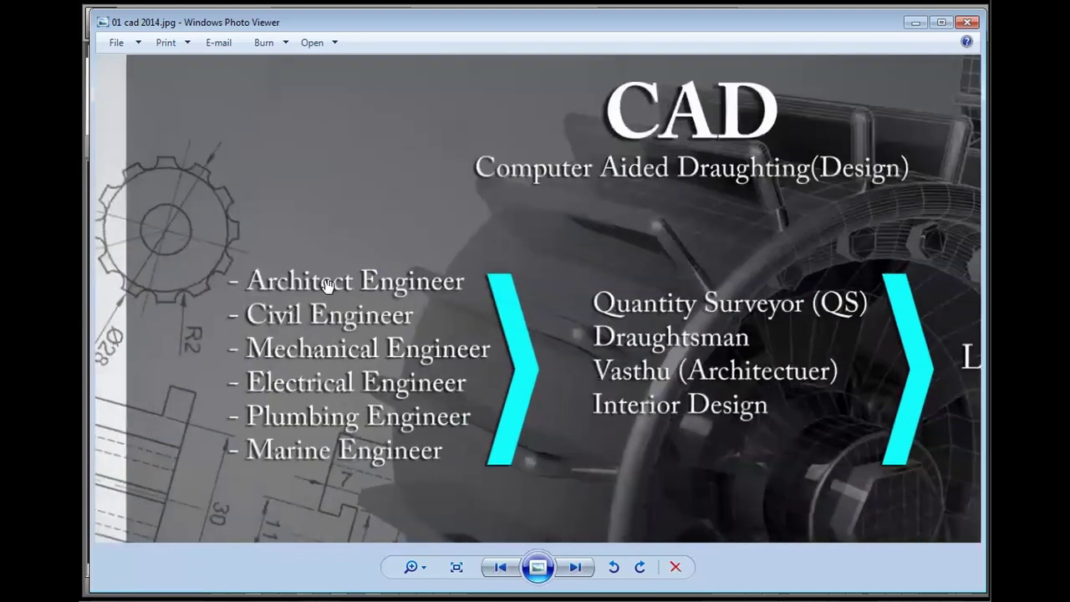
scroll(326, 284, "down", 1)
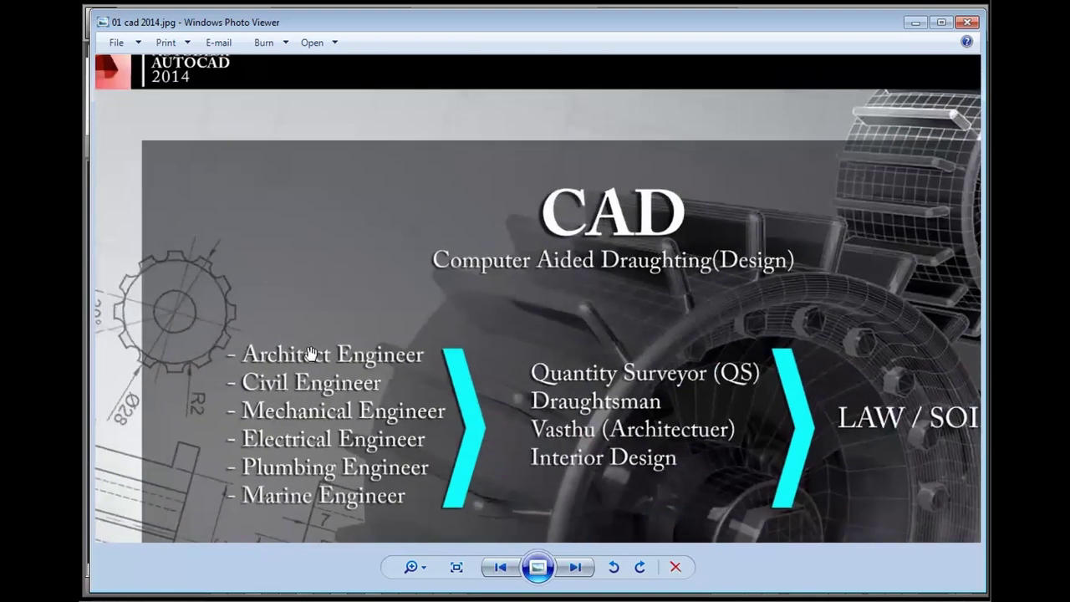
scroll(313, 354, "up", 1)
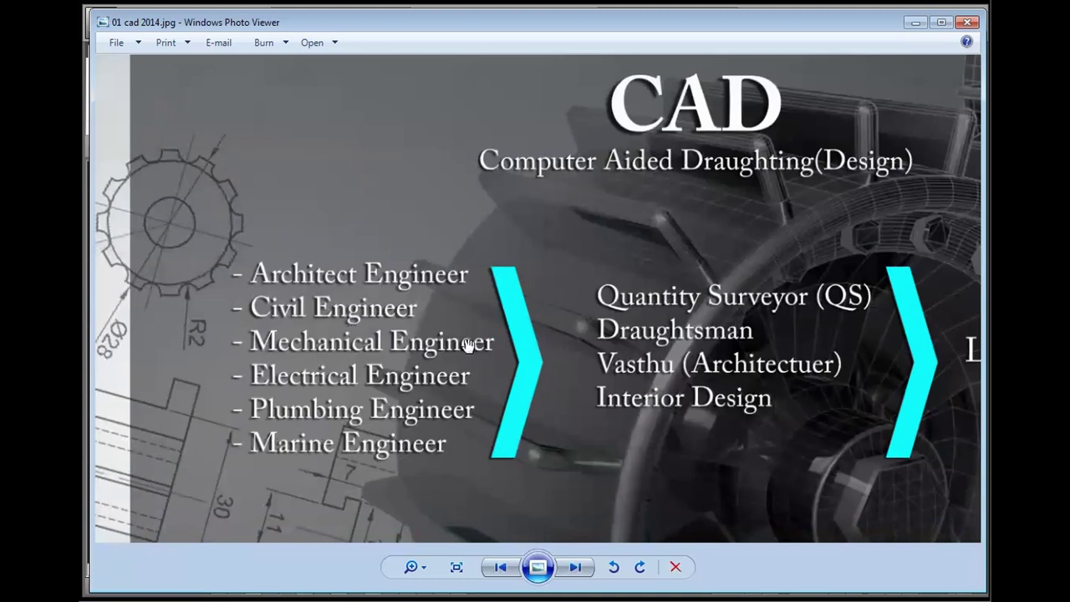
left_click_drag(247, 308, 255, 300)
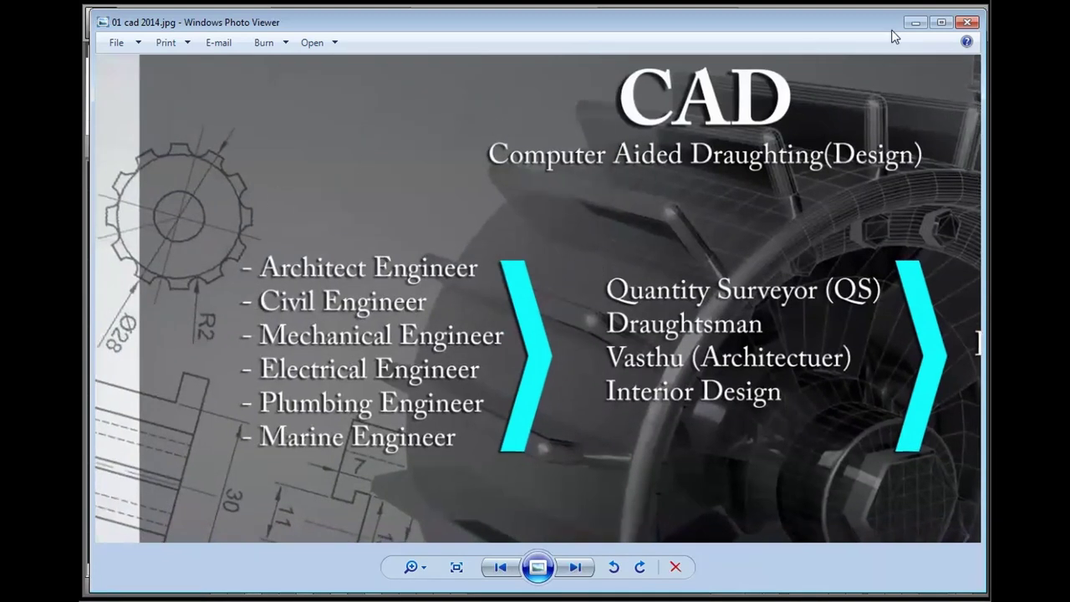
left_click(915, 22)
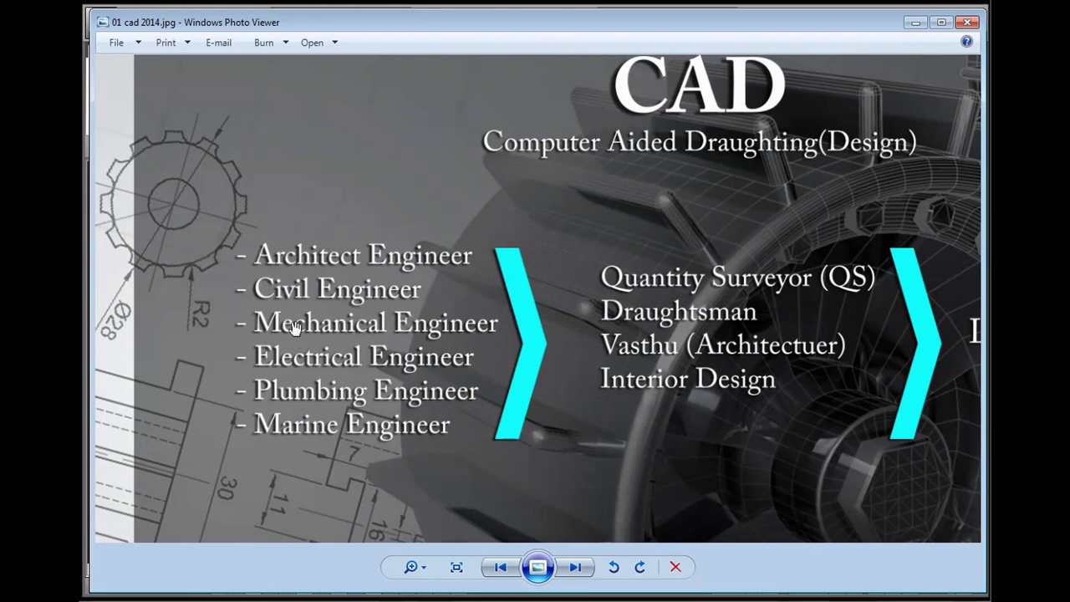
scroll(301, 334, "down", 1)
scroll(353, 338, "up", 1)
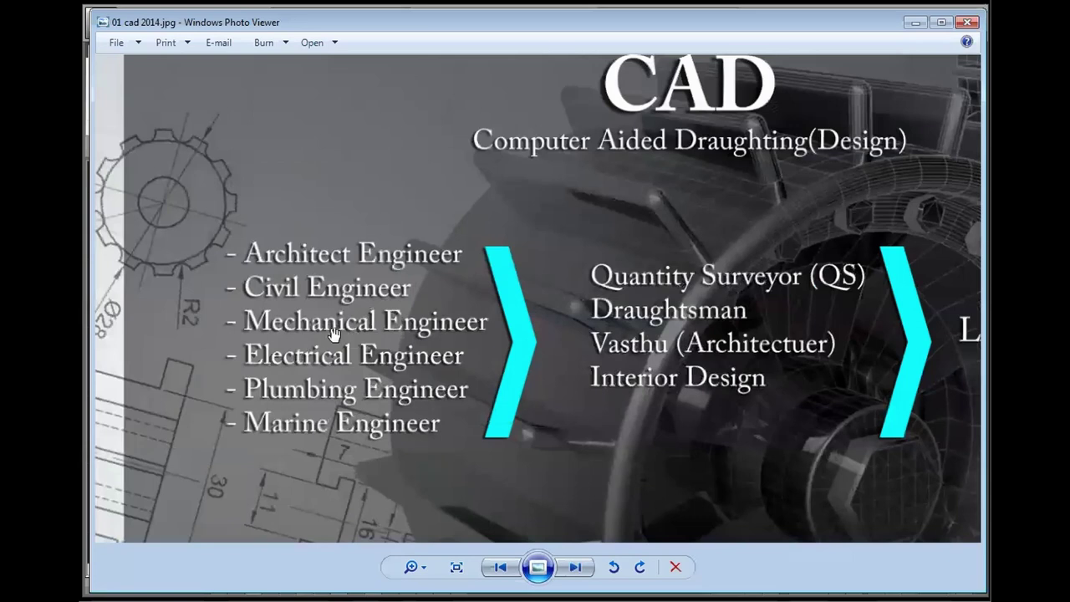
left_click_drag(333, 334, 321, 328)
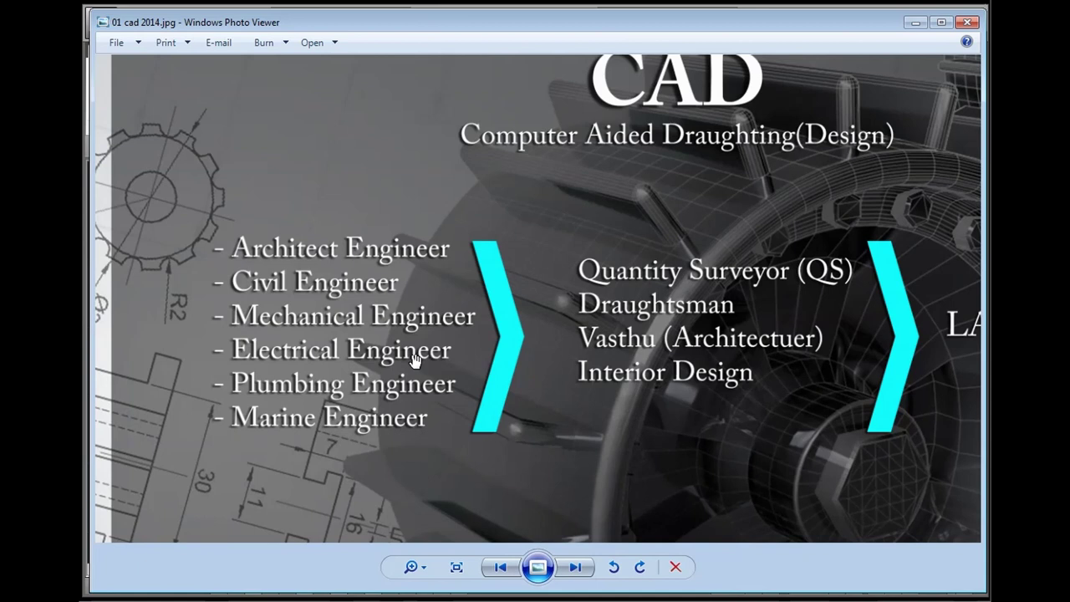
scroll(398, 377, "down", 1)
scroll(368, 382, "up", 1)
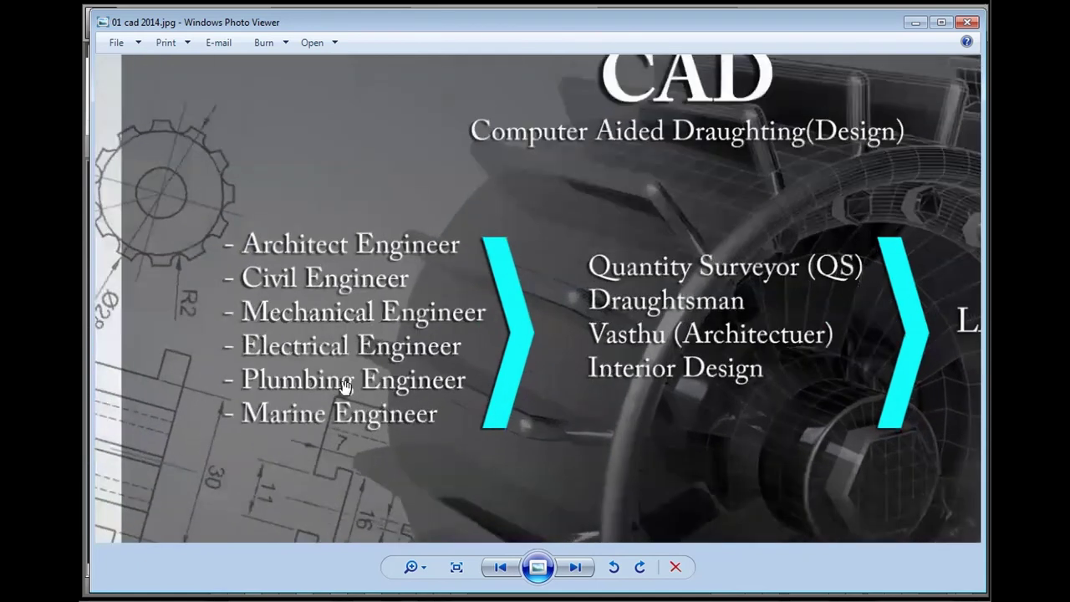
scroll(276, 381, "up", 1)
scroll(269, 383, "down", 1)
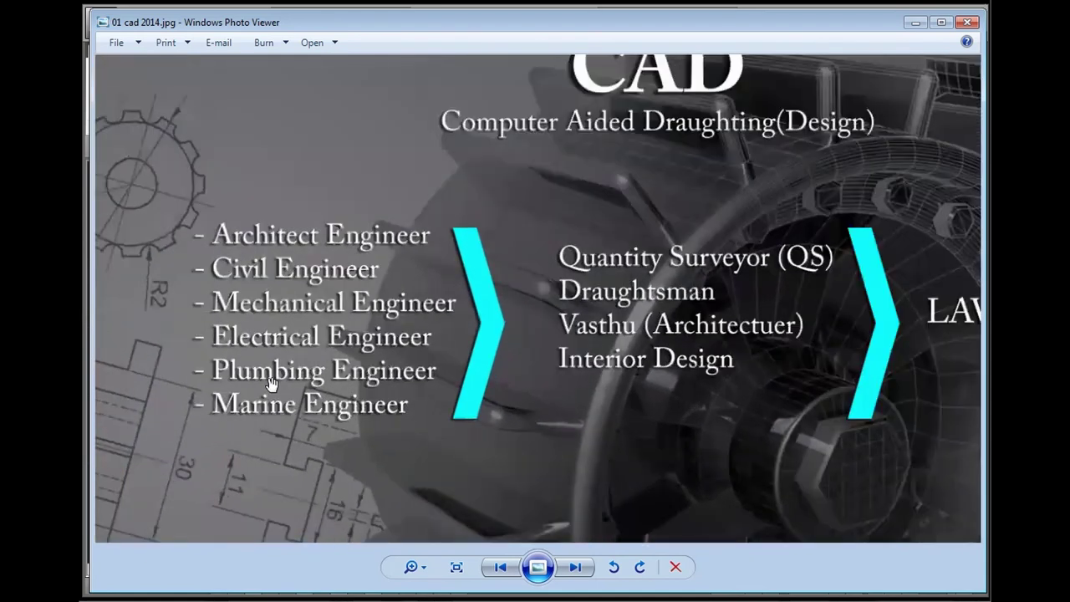
scroll(269, 383, "up", 1)
scroll(270, 382, "down", 1)
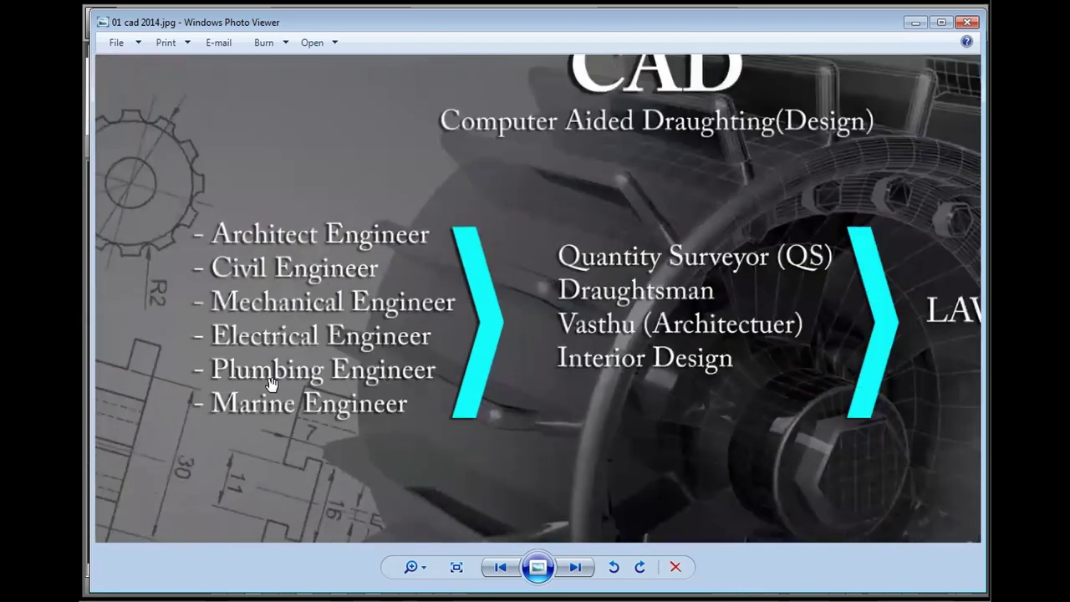
scroll(269, 383, "up", 1)
scroll(272, 386, "down", 1)
scroll(272, 386, "up", 1)
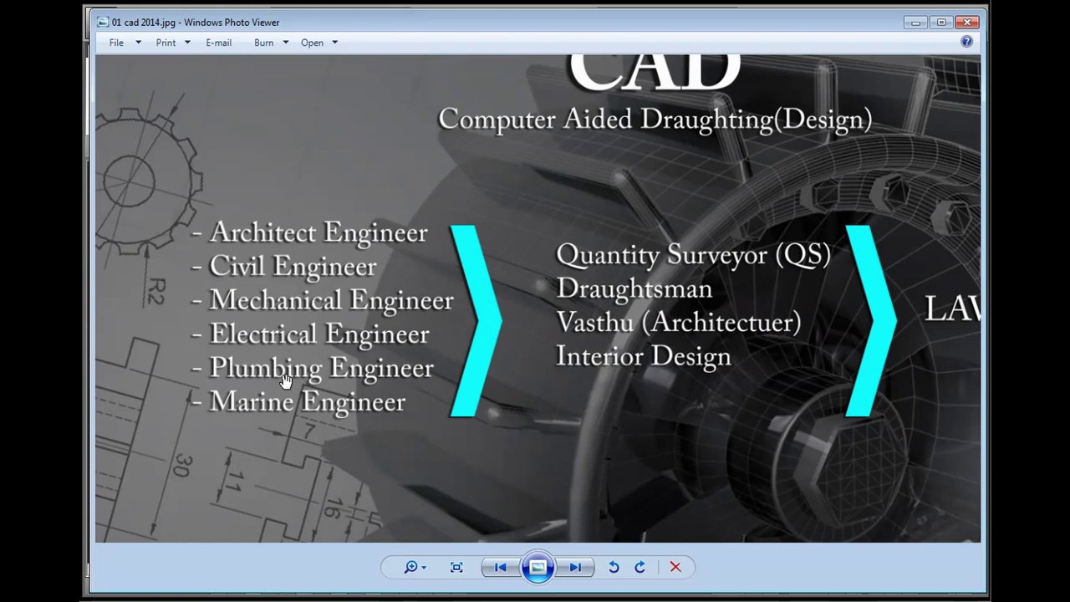
scroll(282, 383, "up", 1)
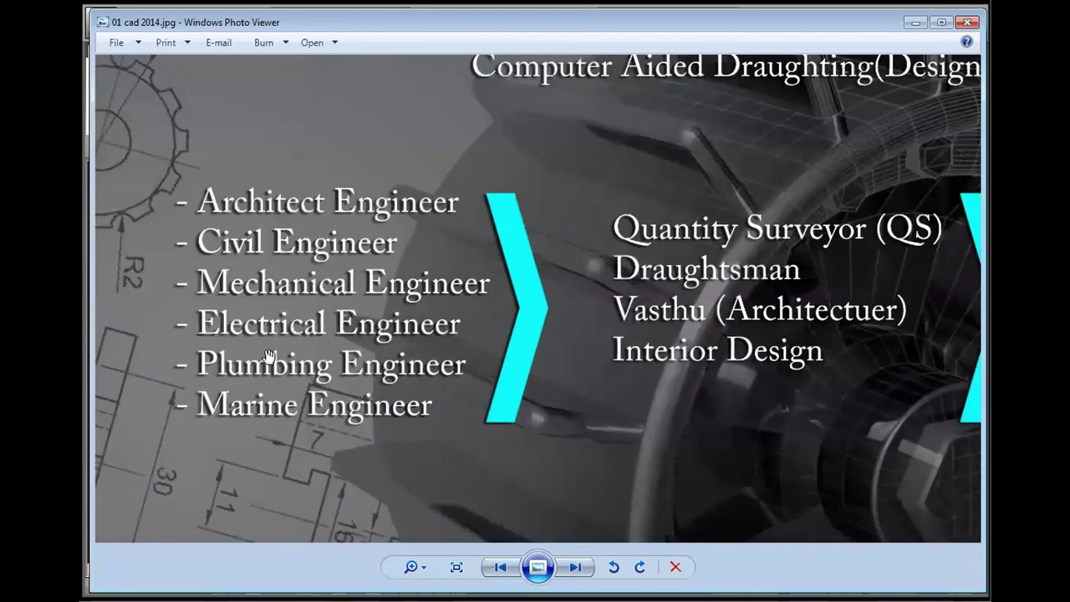
Step: Zoom and pan the enlarged slide until the CAD title and the LAW / SOIL column are fully visible
scroll(284, 383, "down", 1)
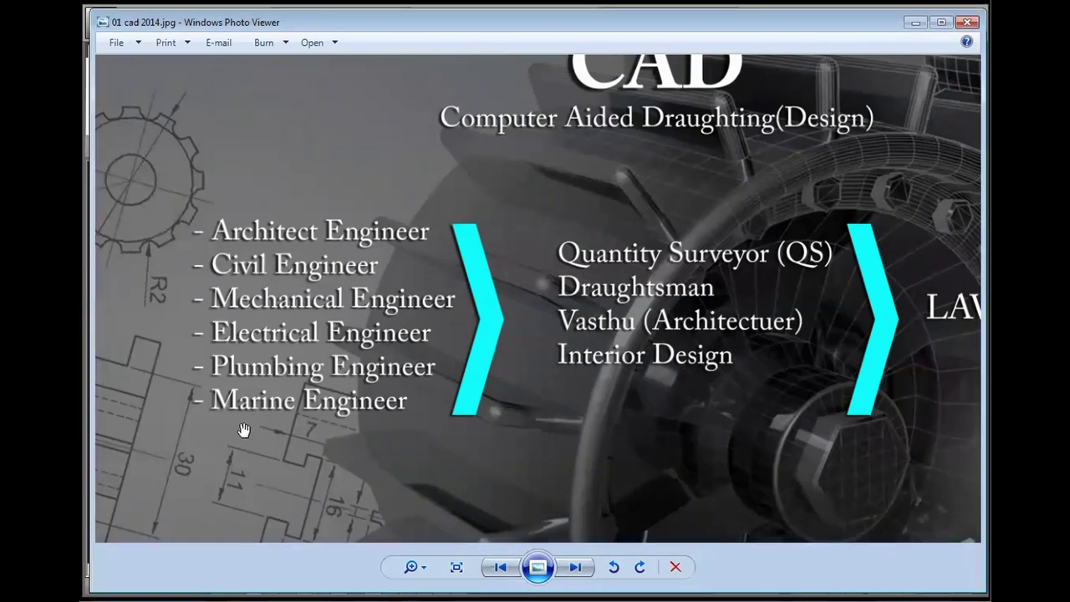
scroll(249, 428, "down", 1)
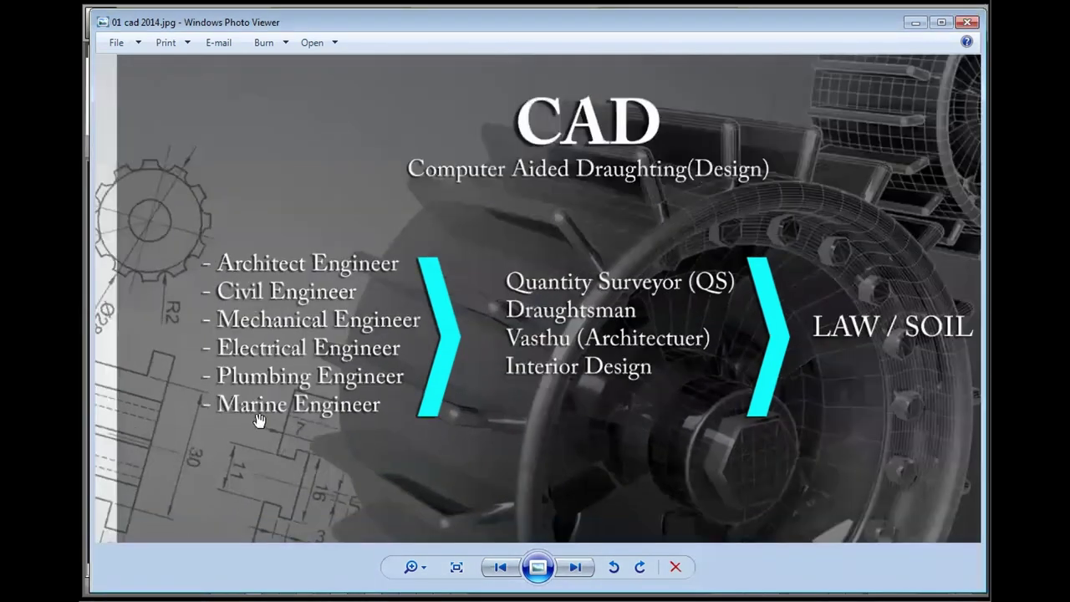
scroll(259, 421, "up", 1)
left_click_drag(222, 413, 240, 436)
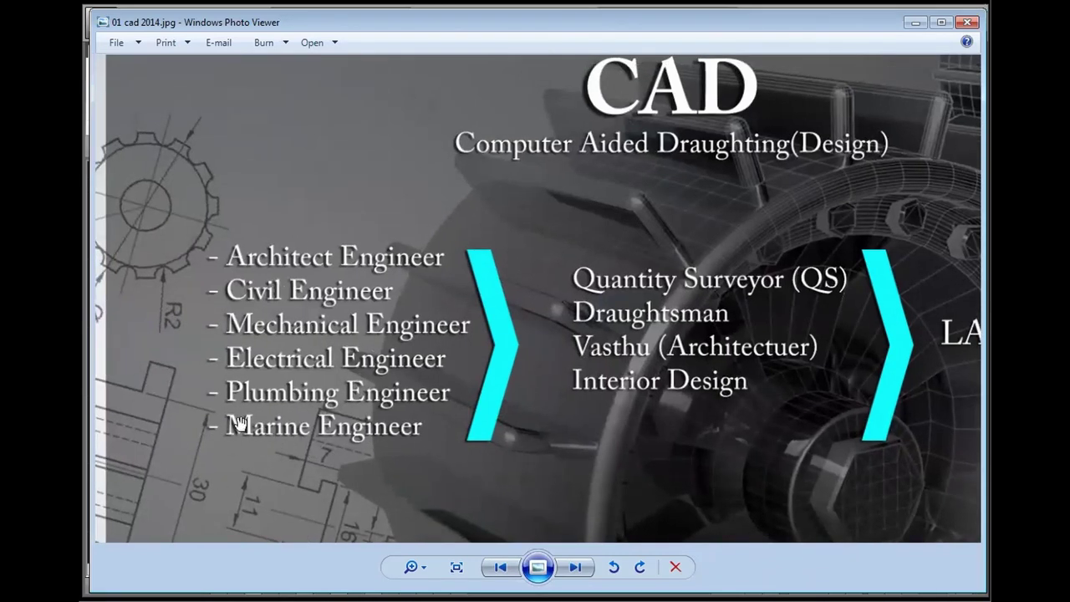
scroll(238, 424, "down", 1)
left_click_drag(274, 404, 275, 419)
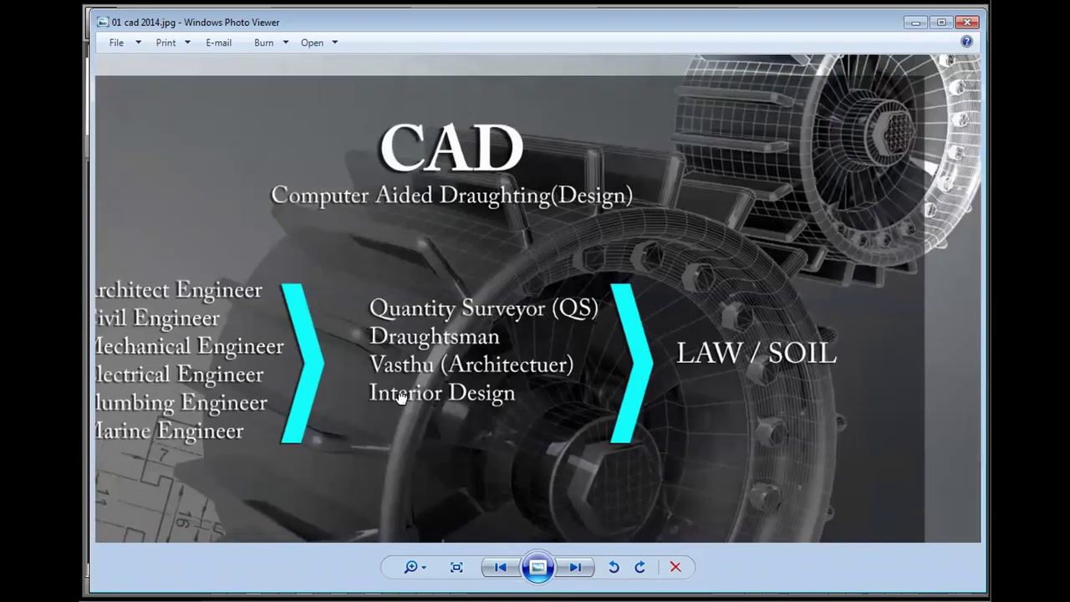
scroll(577, 406, "up", 1)
left_click_drag(576, 406, 403, 359)
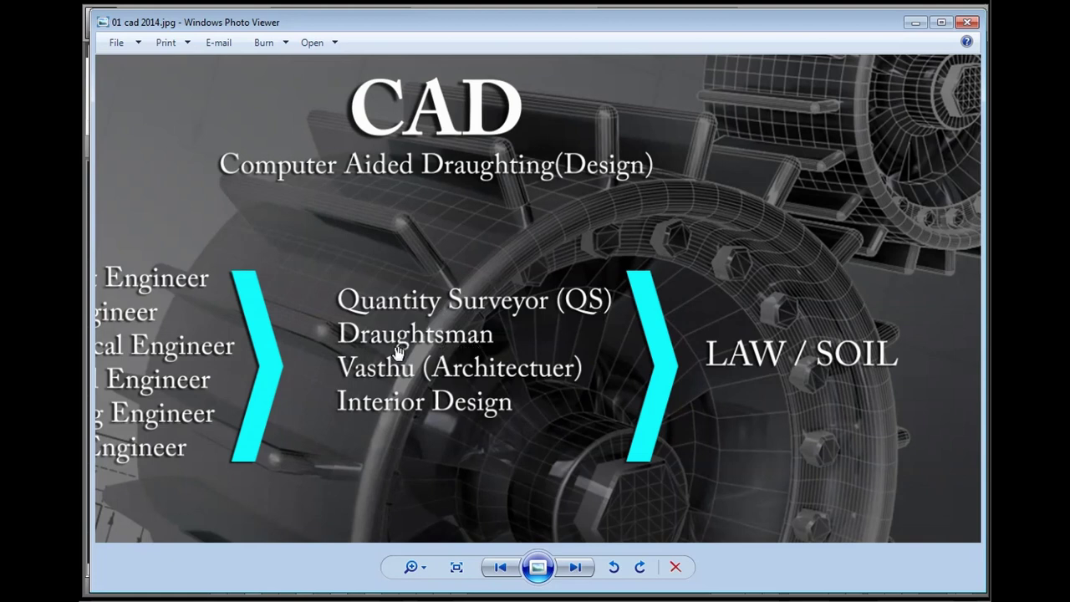
left_click_drag(398, 354, 423, 346)
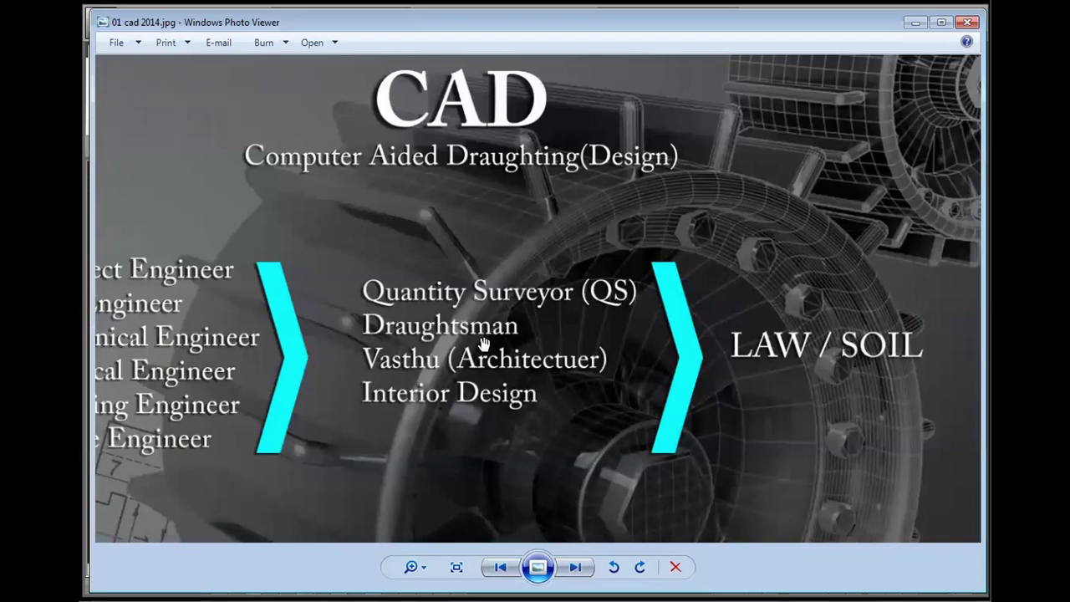
scroll(435, 335, "down", 1)
scroll(436, 335, "up", 1)
scroll(436, 335, "down", 1)
scroll(427, 337, "up", 1)
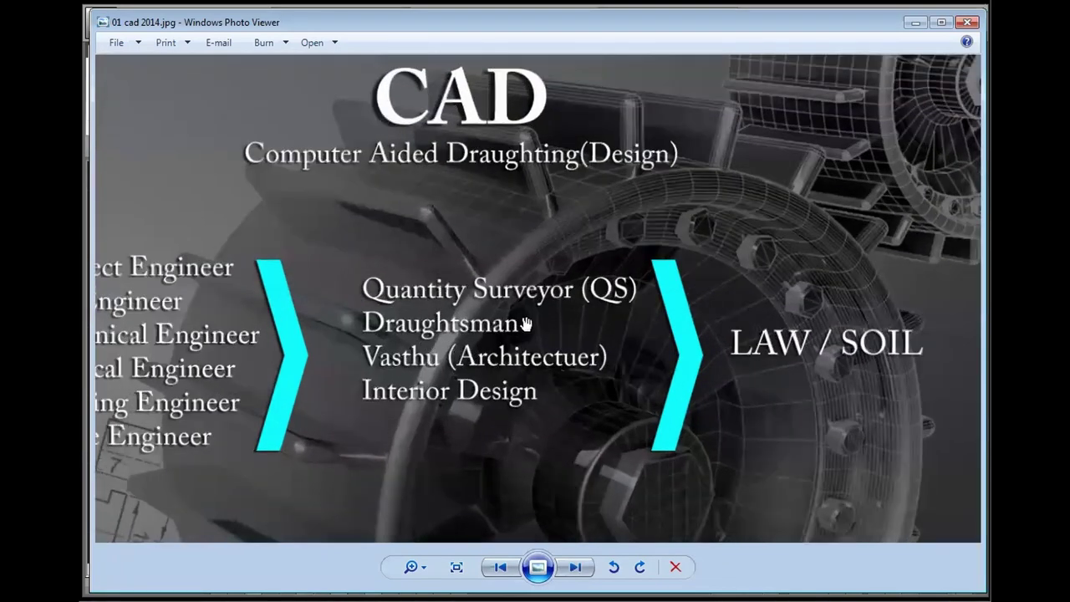
scroll(514, 350, "down", 1)
scroll(511, 344, "up", 1)
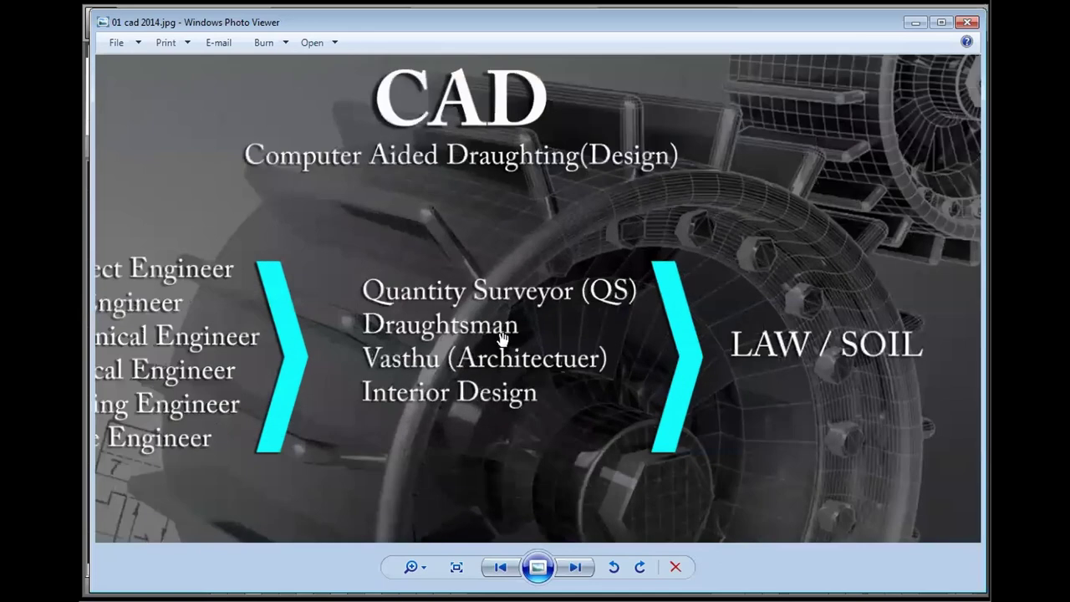
scroll(493, 334, "down", 1)
scroll(493, 335, "up", 1)
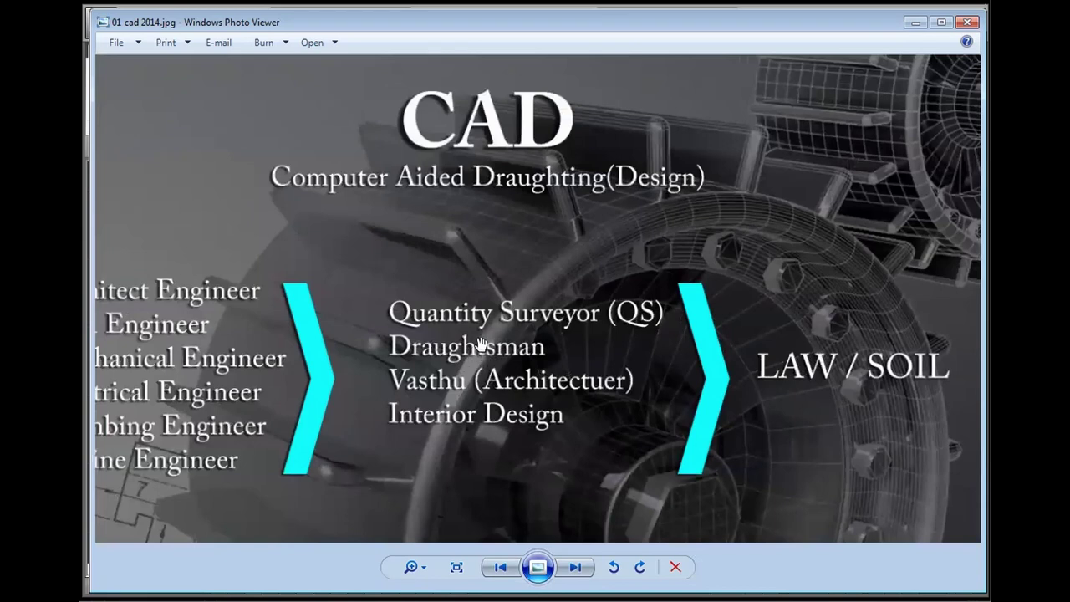
scroll(482, 347, "down", 1)
scroll(483, 351, "up", 2)
scroll(482, 353, "down", 1)
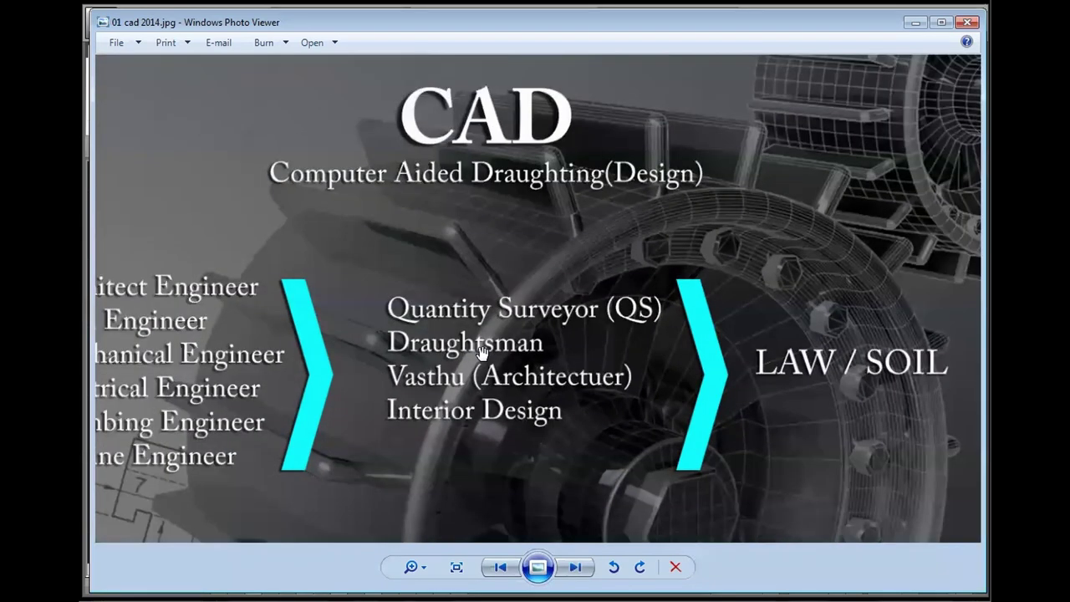
scroll(474, 359, "up", 1)
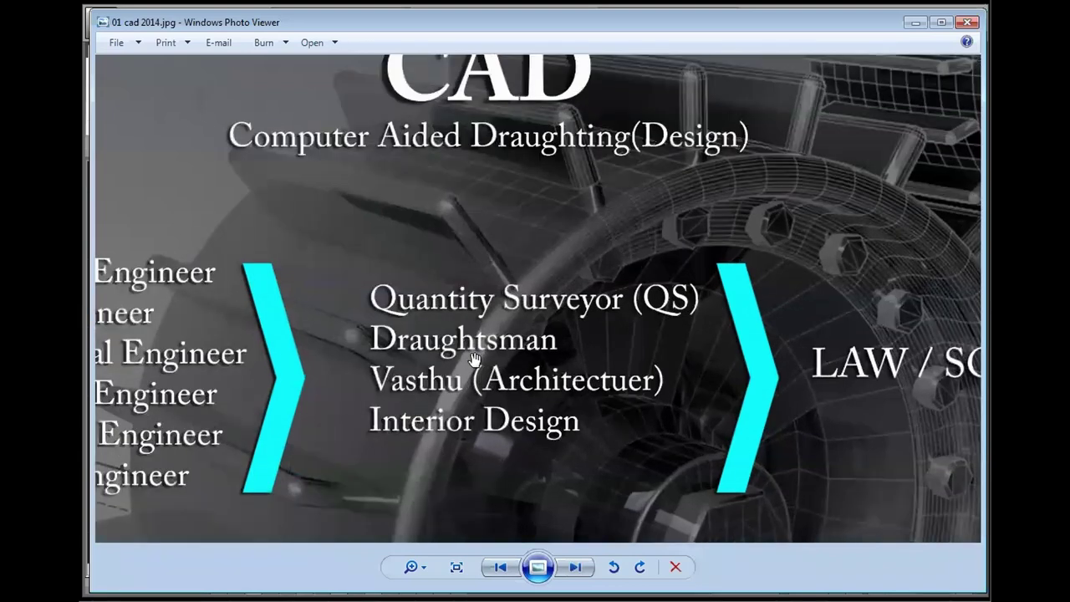
scroll(439, 379, "down", 1)
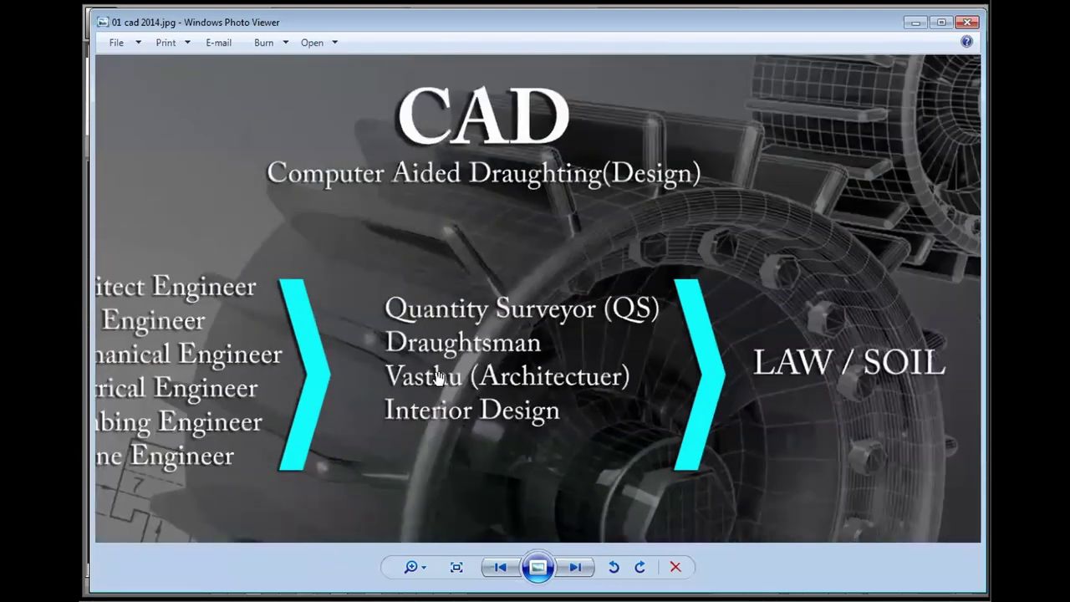
scroll(474, 351, "up", 1)
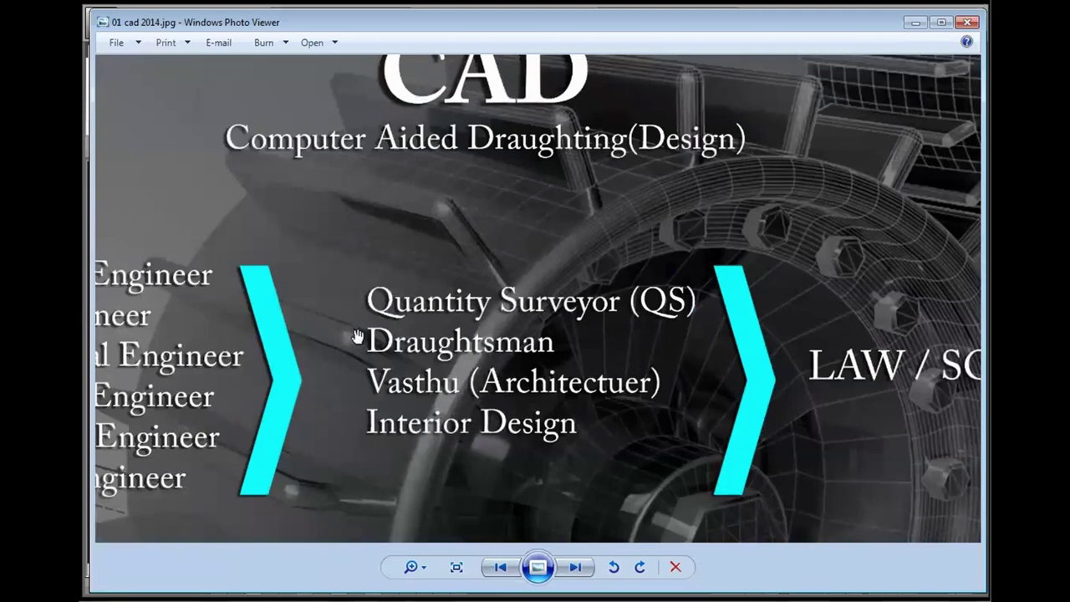
scroll(501, 376, "down", 1)
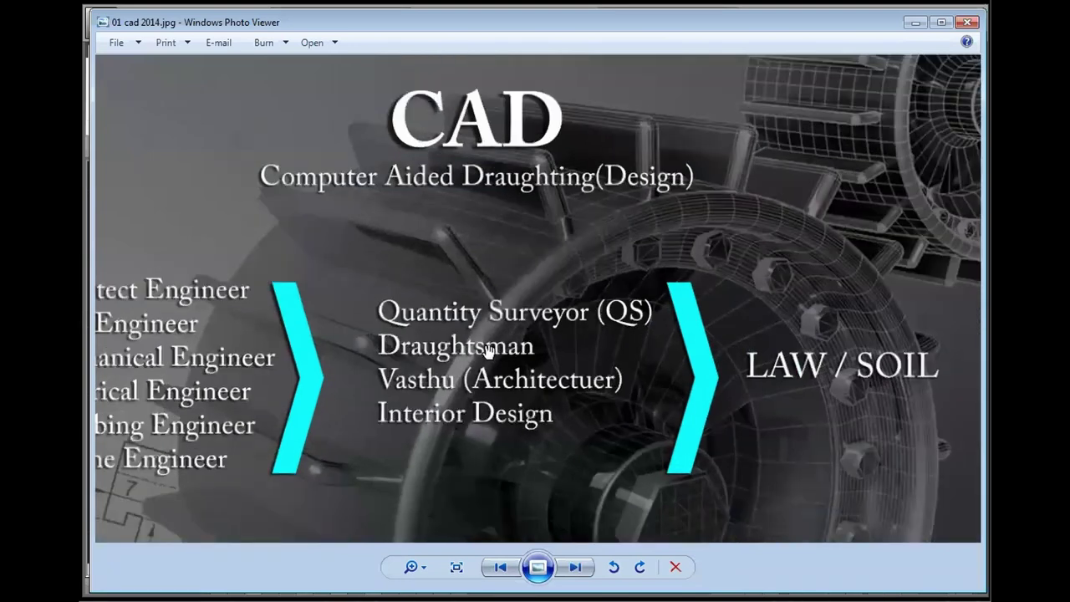
scroll(485, 350, "up", 1)
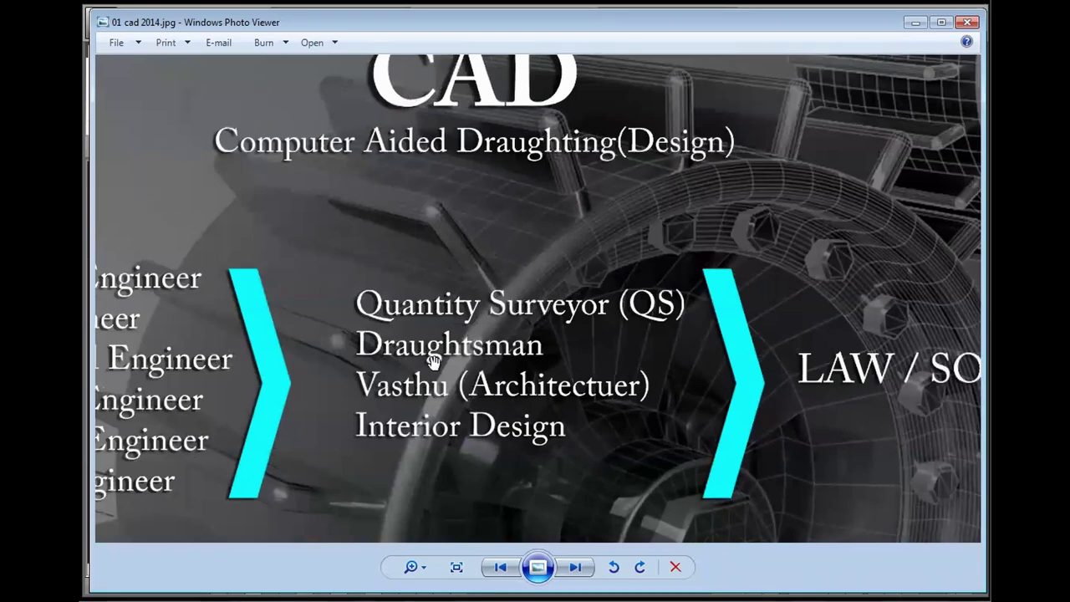
scroll(434, 358, "down", 1)
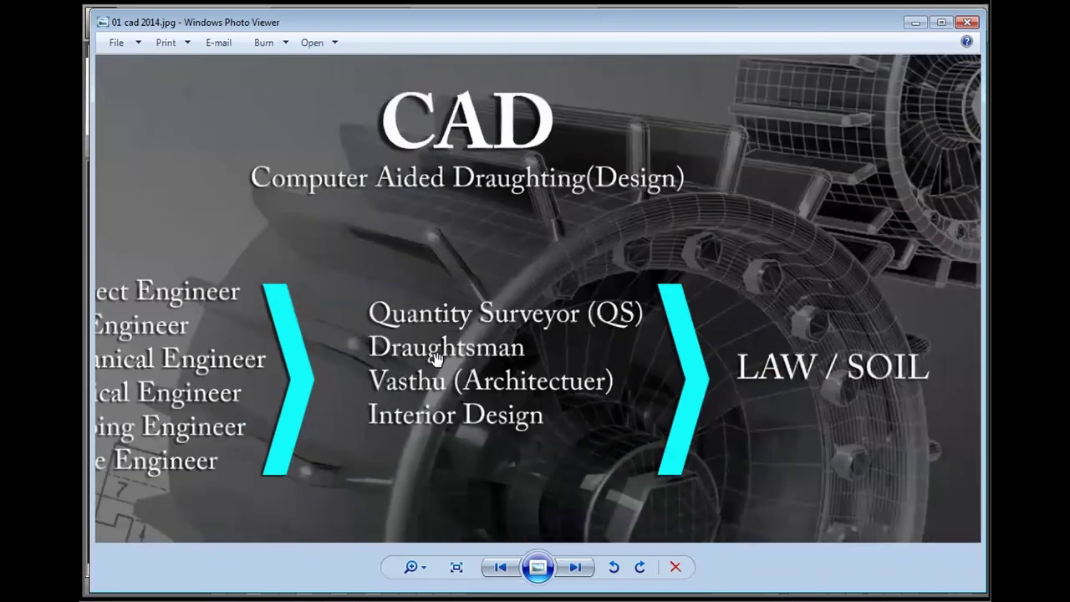
scroll(435, 358, "up", 1)
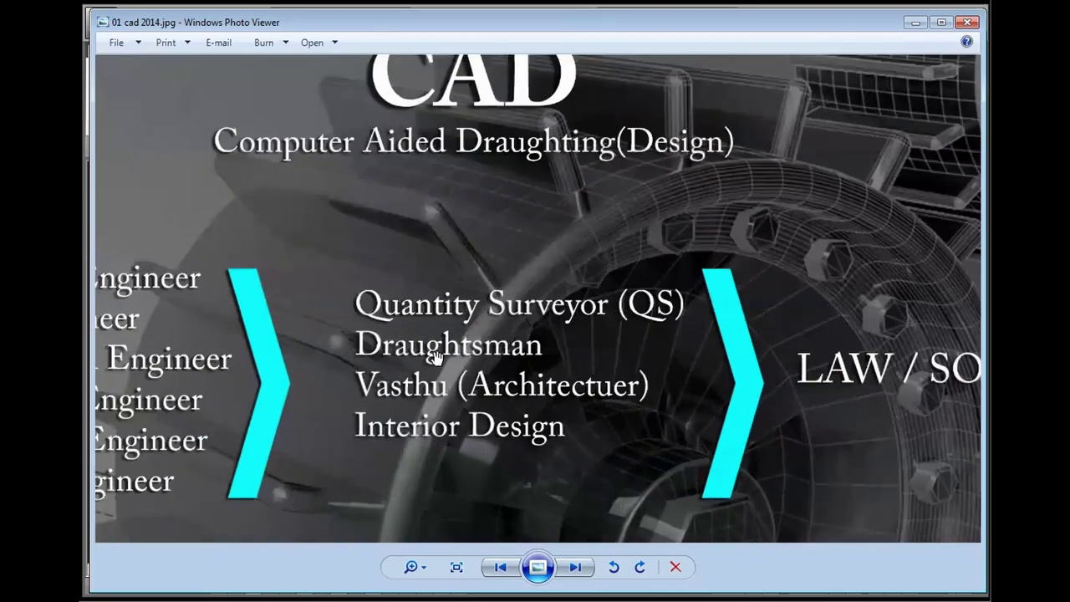
scroll(435, 357, "down", 1)
scroll(434, 357, "up", 1)
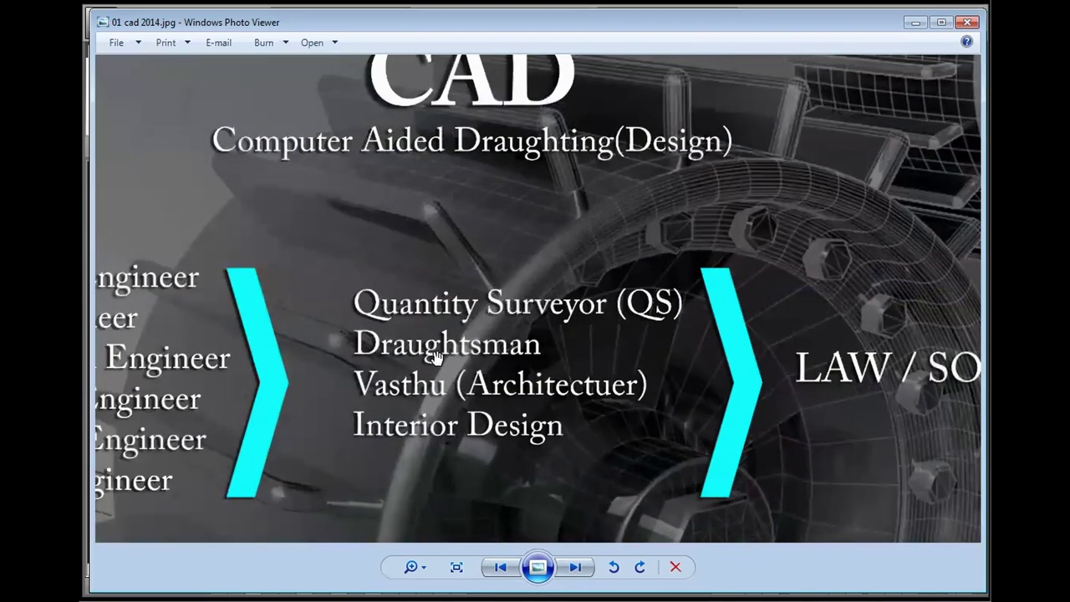
scroll(434, 358, "down", 1)
scroll(434, 358, "up", 1)
scroll(434, 357, "down", 1)
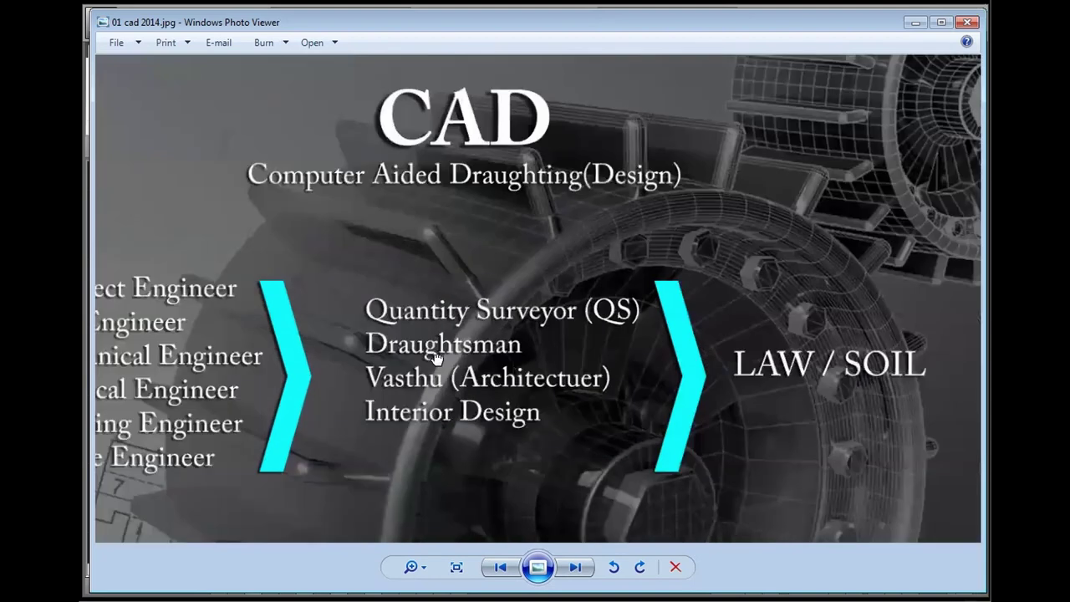
scroll(435, 358, "down", 1)
scroll(547, 355, "up", 1)
scroll(502, 334, "up", 1)
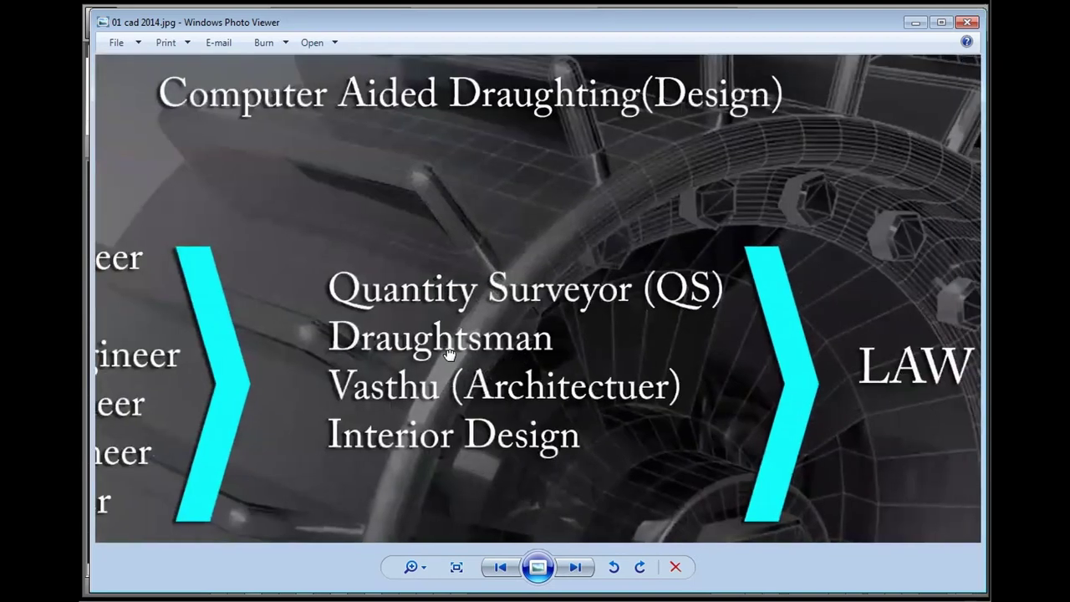
scroll(437, 354, "down", 1)
scroll(418, 360, "up", 1)
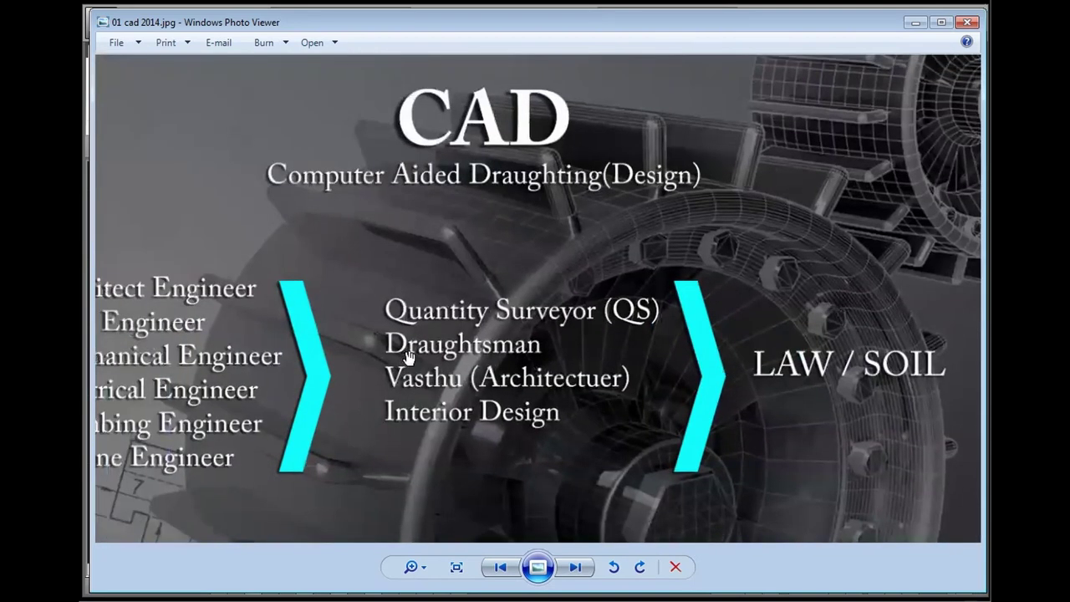
scroll(487, 355, "up", 1)
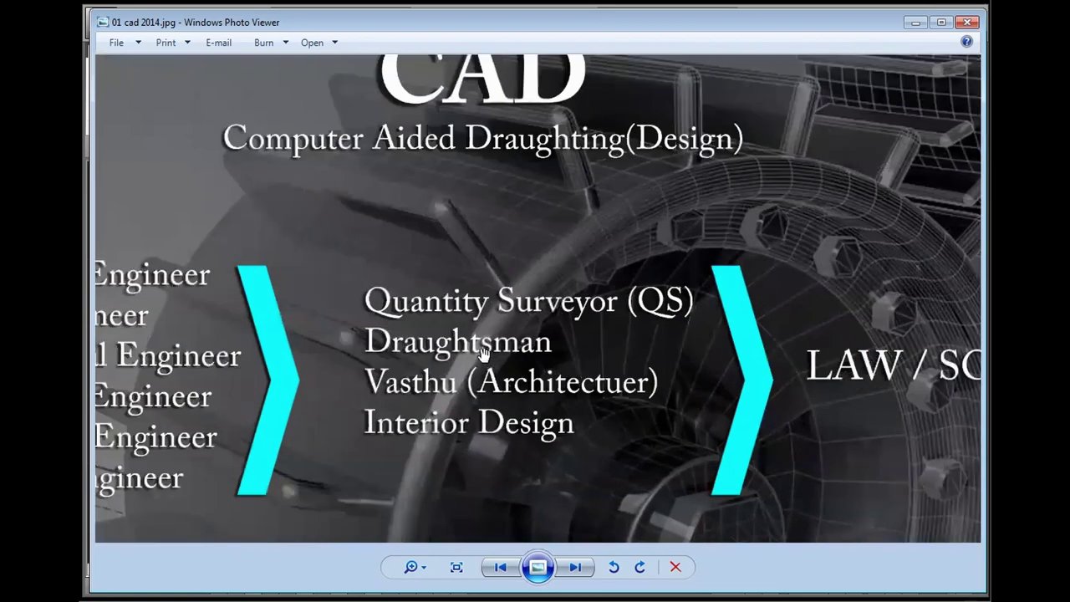
scroll(483, 354, "down", 1)
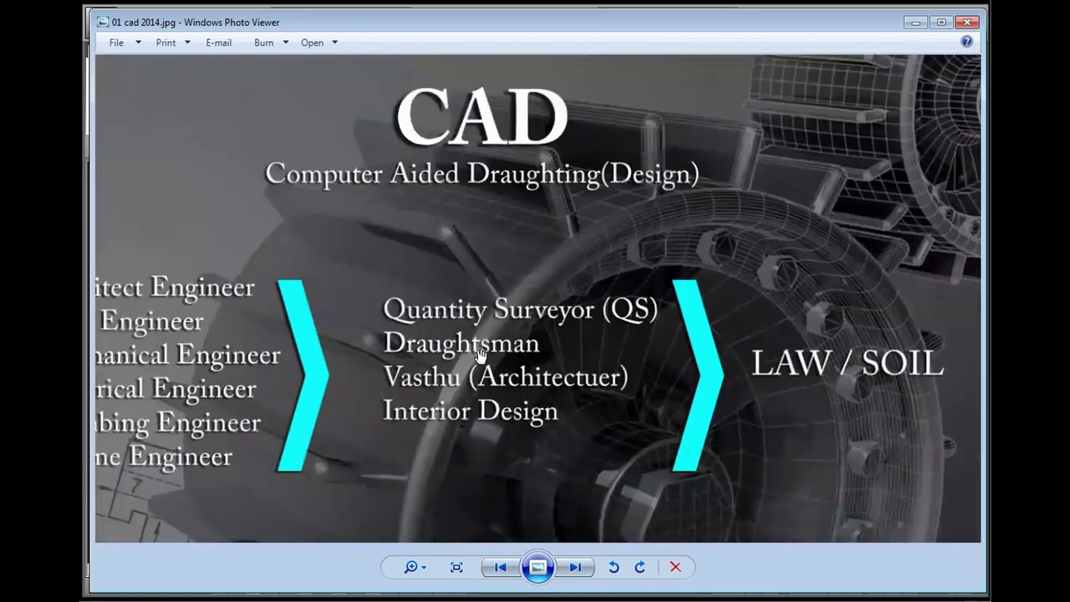
scroll(480, 354, "up", 1)
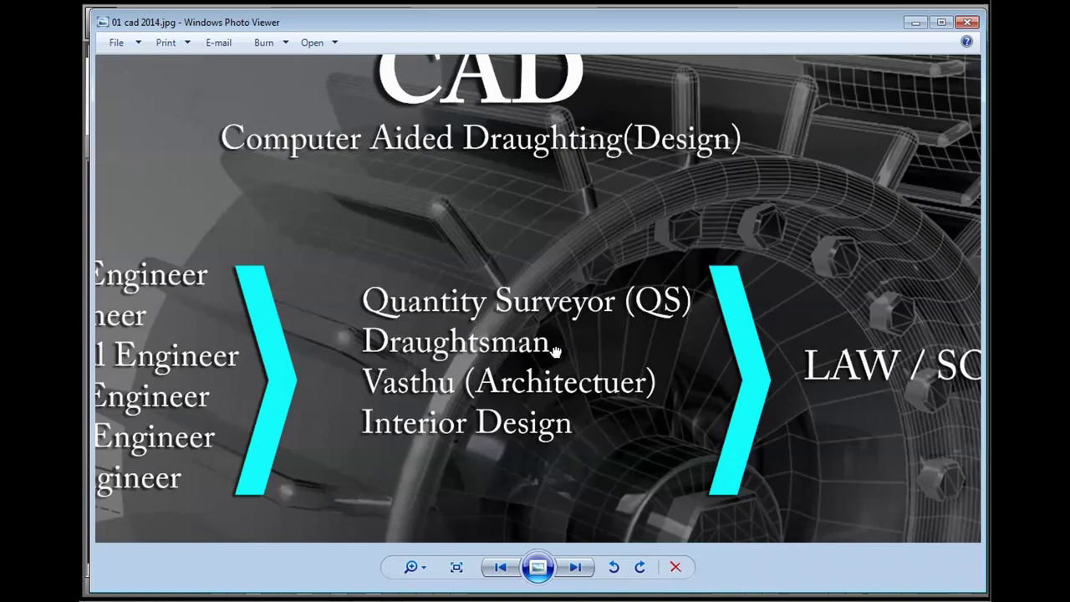
scroll(557, 351, "down", 1)
scroll(527, 384, "up", 1)
scroll(528, 384, "down", 1)
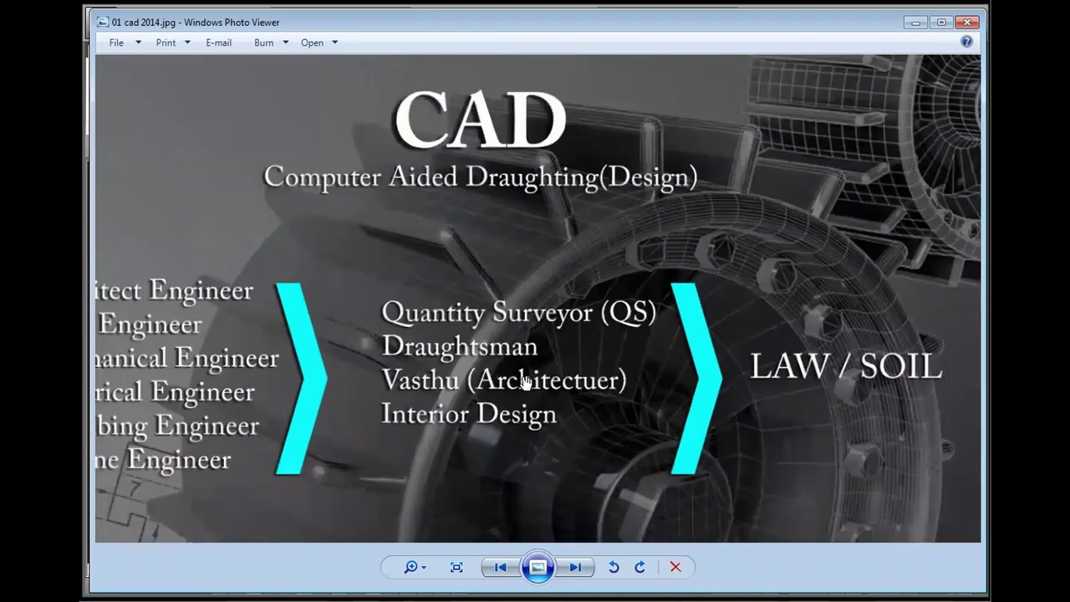
scroll(535, 365, "up", 2)
left_click_drag(535, 365, 506, 359)
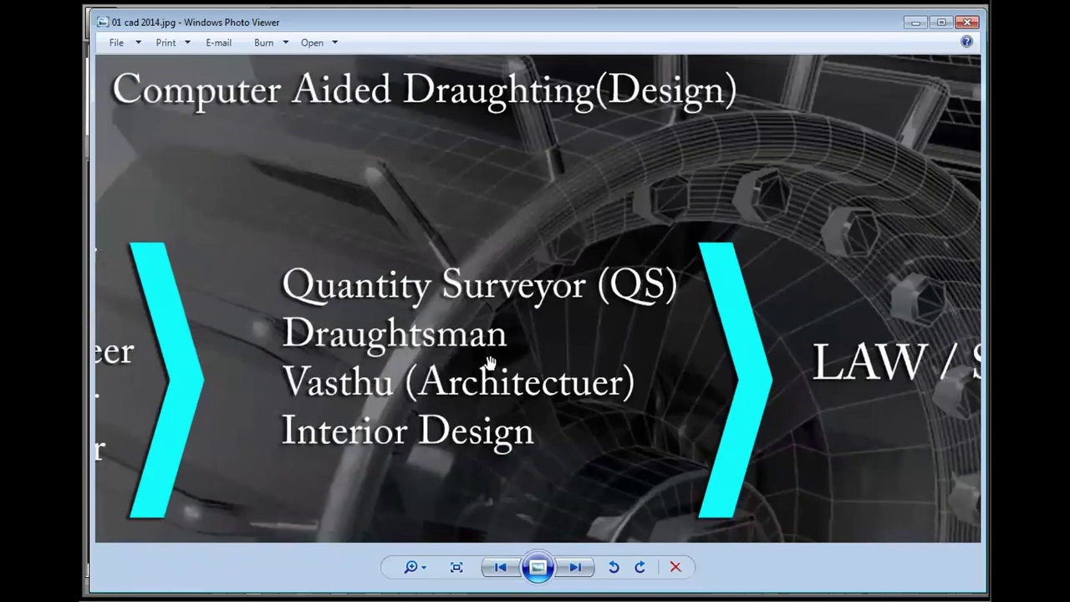
scroll(490, 361, "down", 1)
scroll(514, 351, "up", 1)
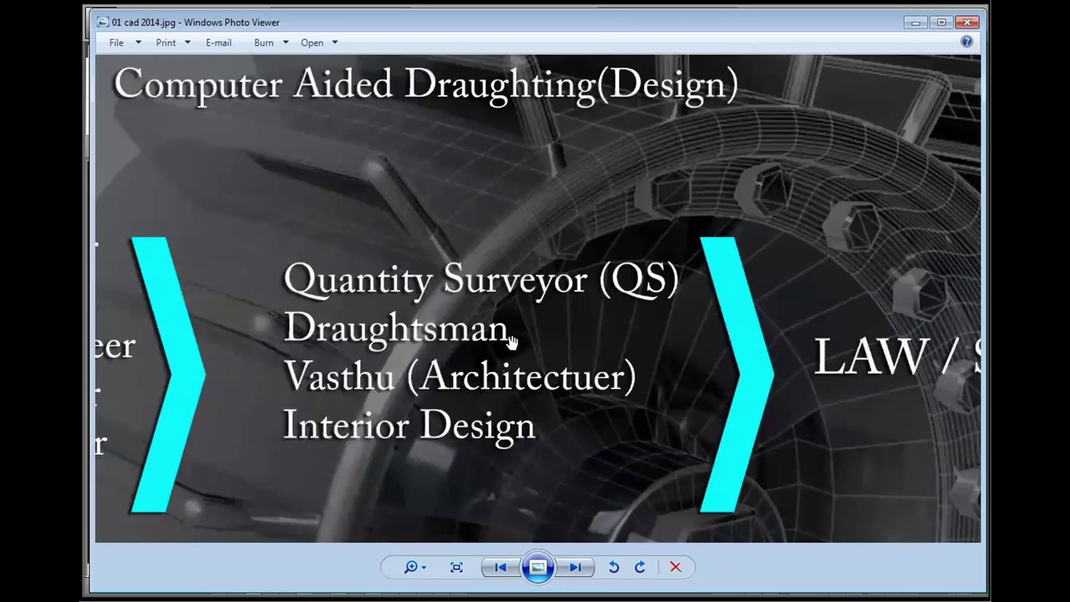
scroll(512, 341, "down", 1)
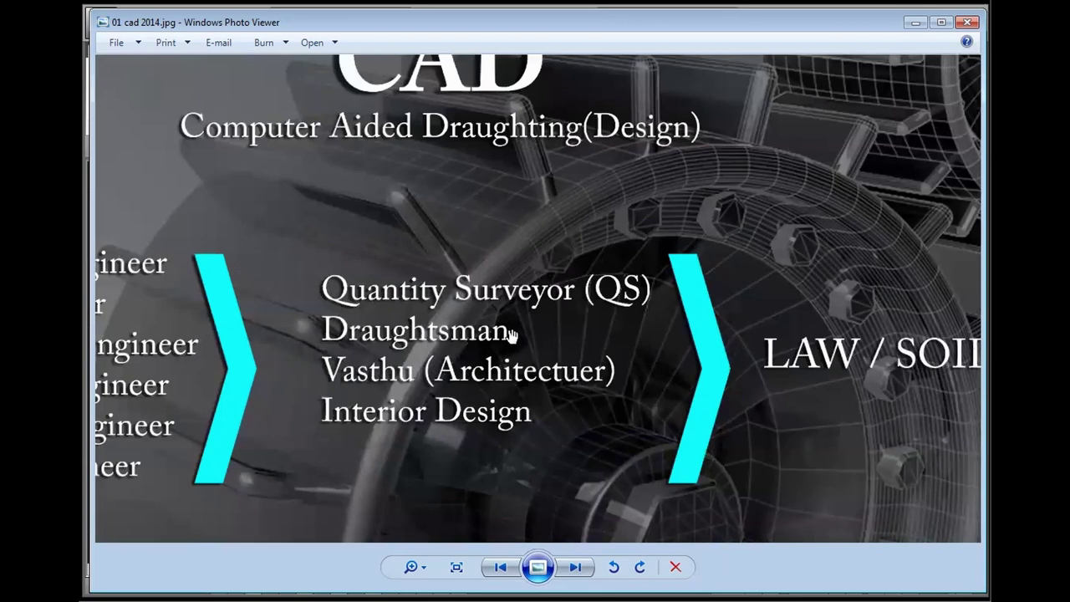
scroll(512, 335, "up", 1)
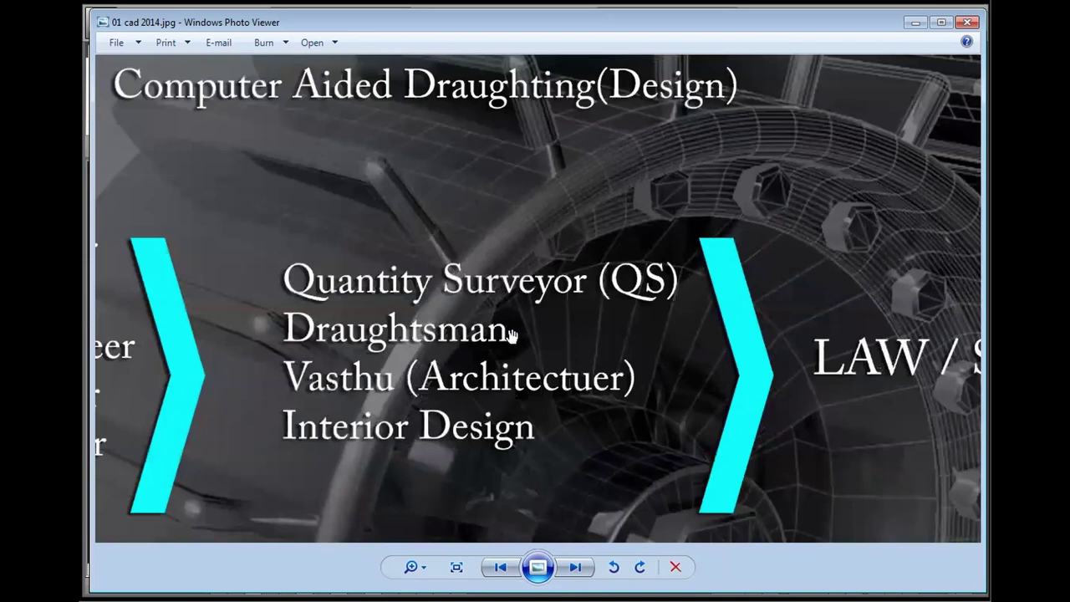
scroll(511, 335, "down", 1)
scroll(380, 326, "up", 1)
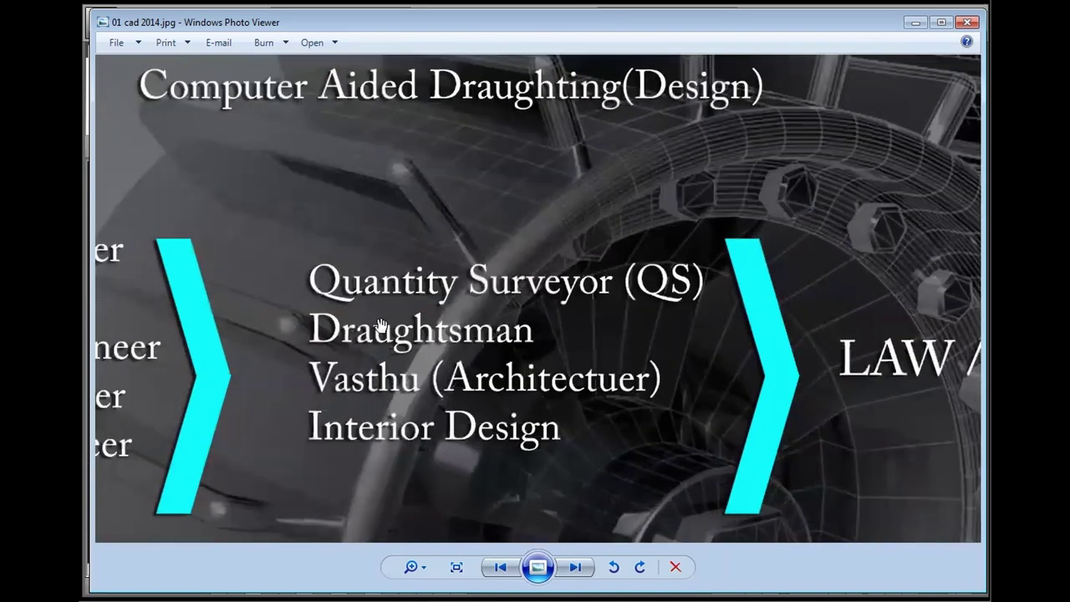
scroll(380, 326, "down", 1)
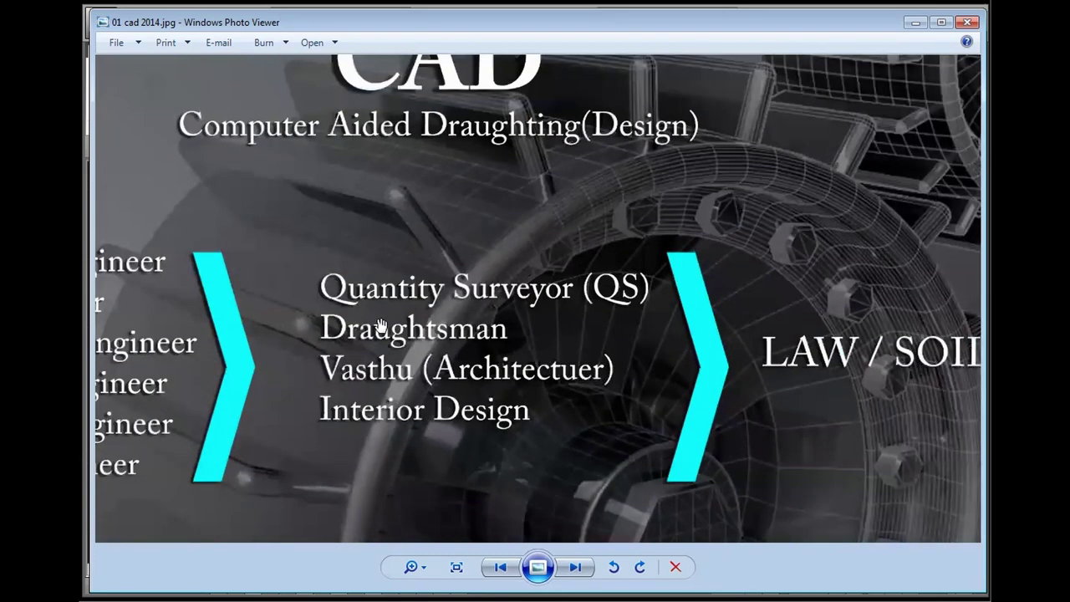
left_click_drag(383, 344, 433, 343)
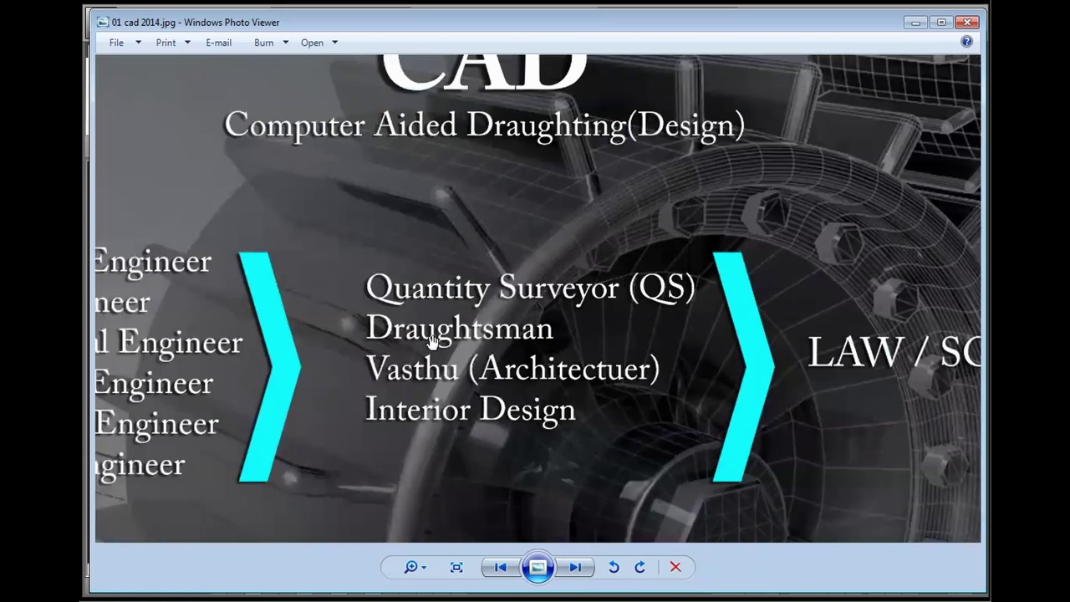
left_click_drag(574, 341, 496, 339)
scroll(437, 343, "up", 1)
scroll(485, 347, "down", 1)
scroll(366, 333, "up", 1)
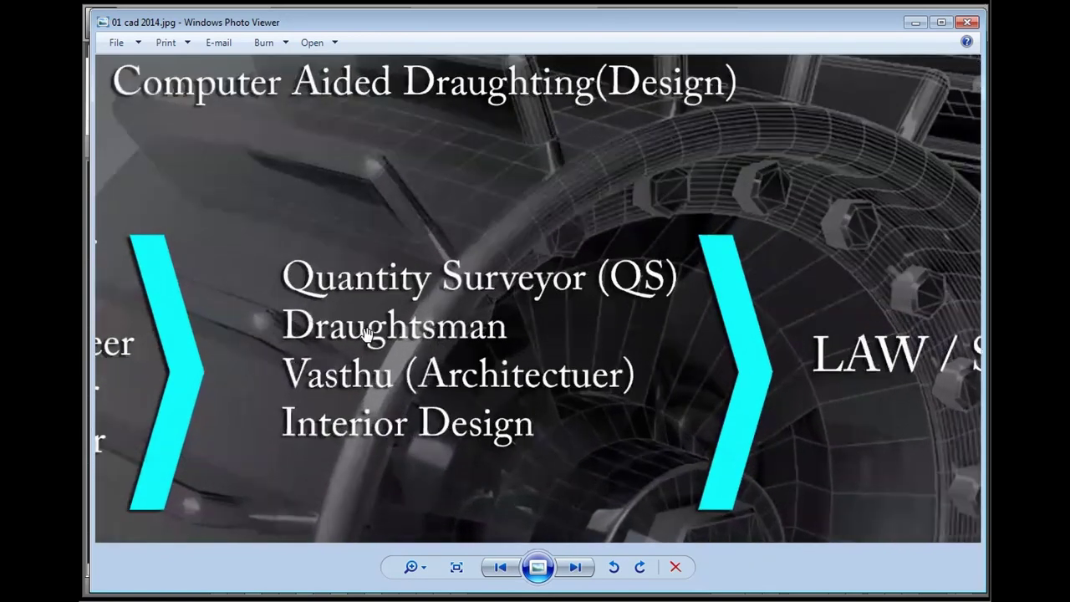
scroll(500, 363, "down", 1)
scroll(410, 345, "up", 1)
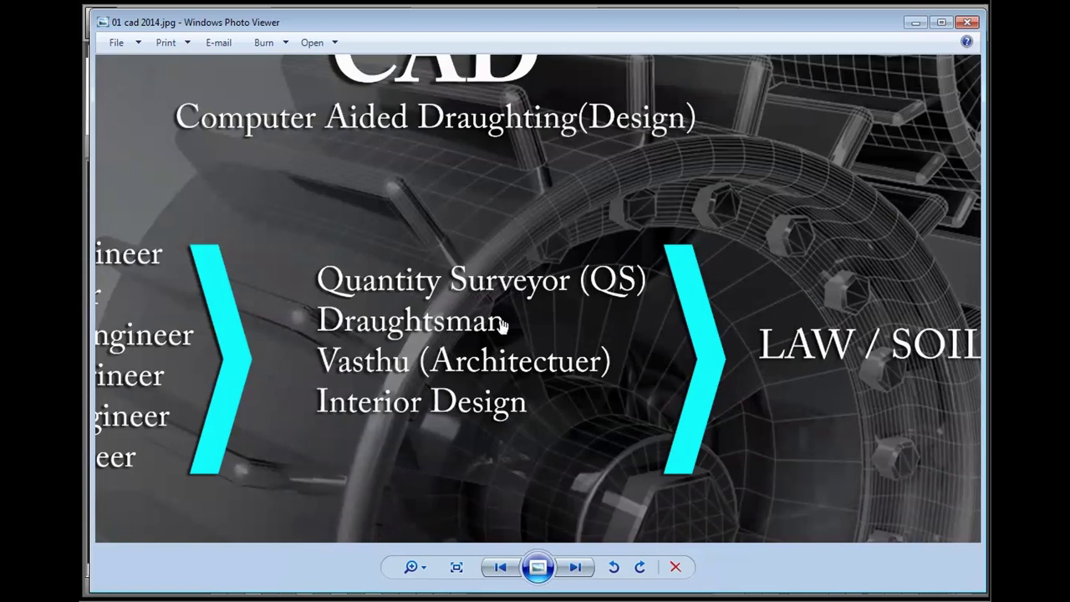
scroll(409, 372, "up", 1)
scroll(399, 376, "down", 1)
scroll(399, 367, "up", 1)
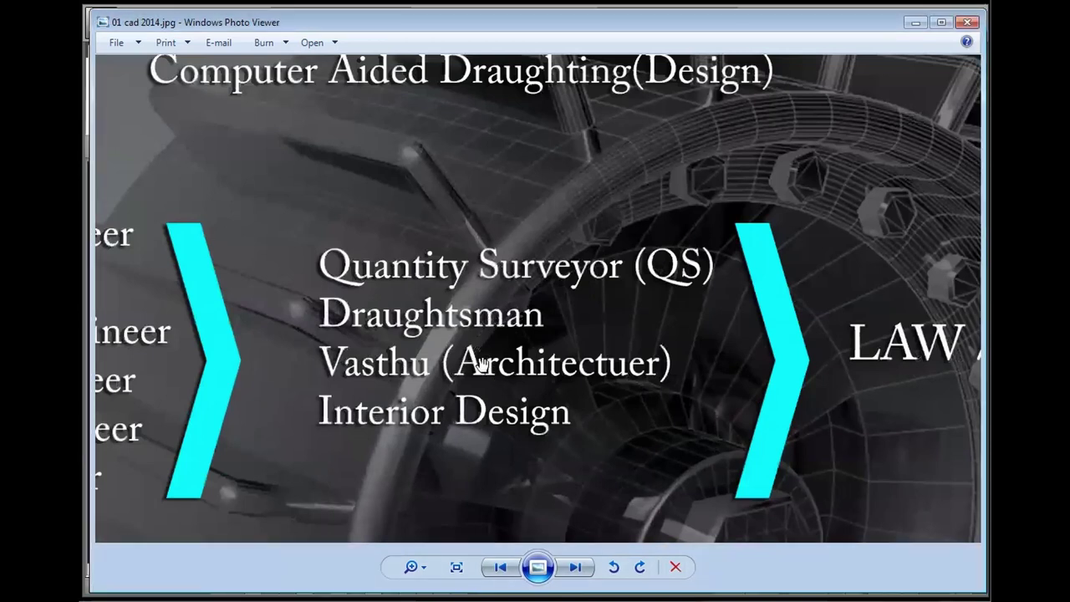
scroll(472, 395, "down", 1)
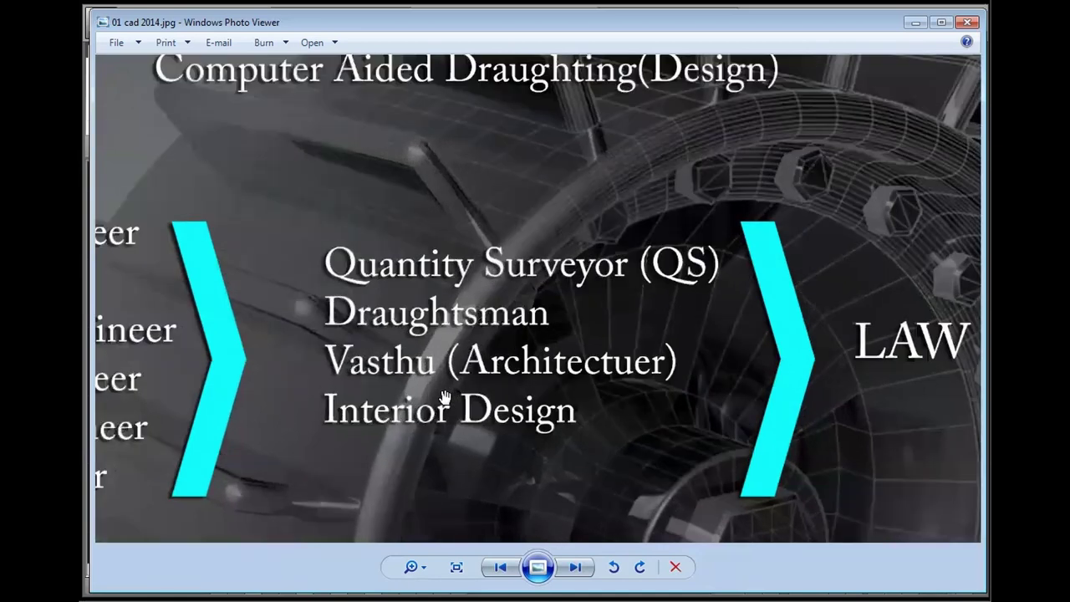
scroll(443, 392, "up", 1)
scroll(351, 361, "down", 1)
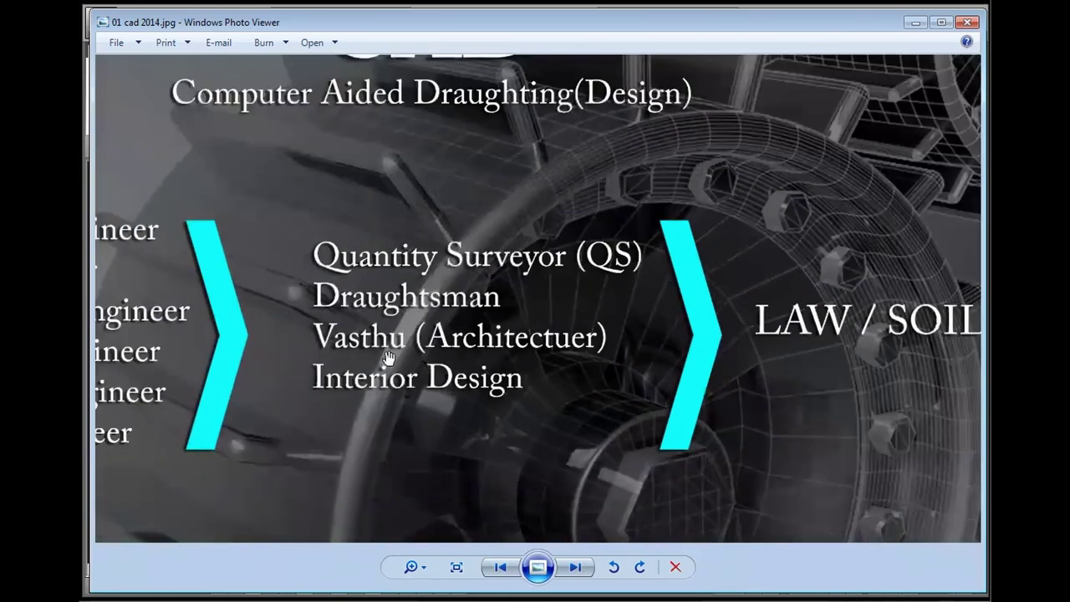
scroll(387, 358, "up", 1)
scroll(381, 346, "down", 1)
scroll(381, 355, "up", 1)
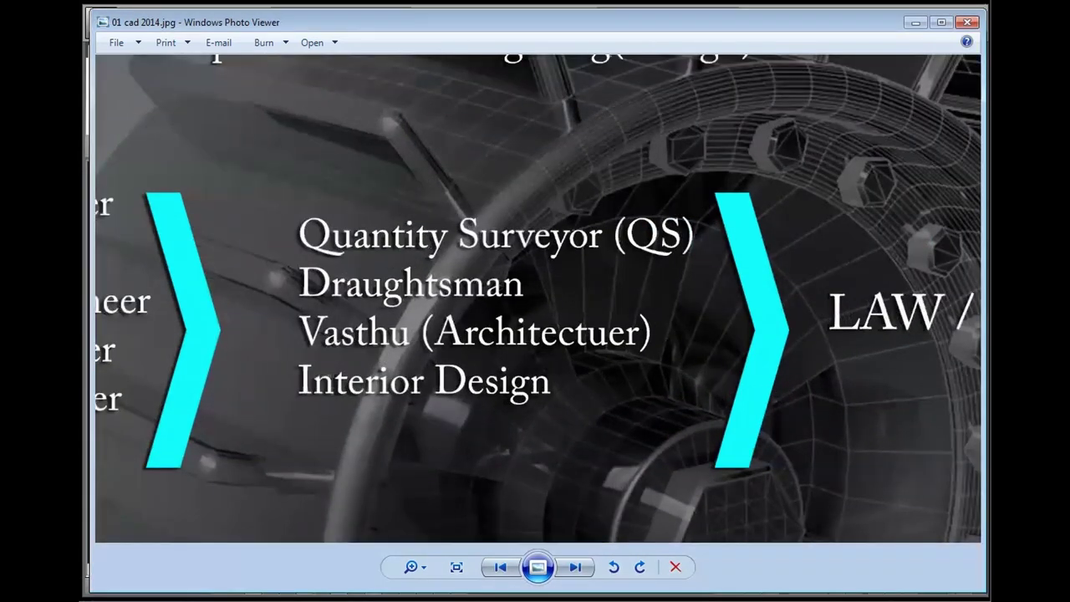
scroll(376, 407, "down", 1)
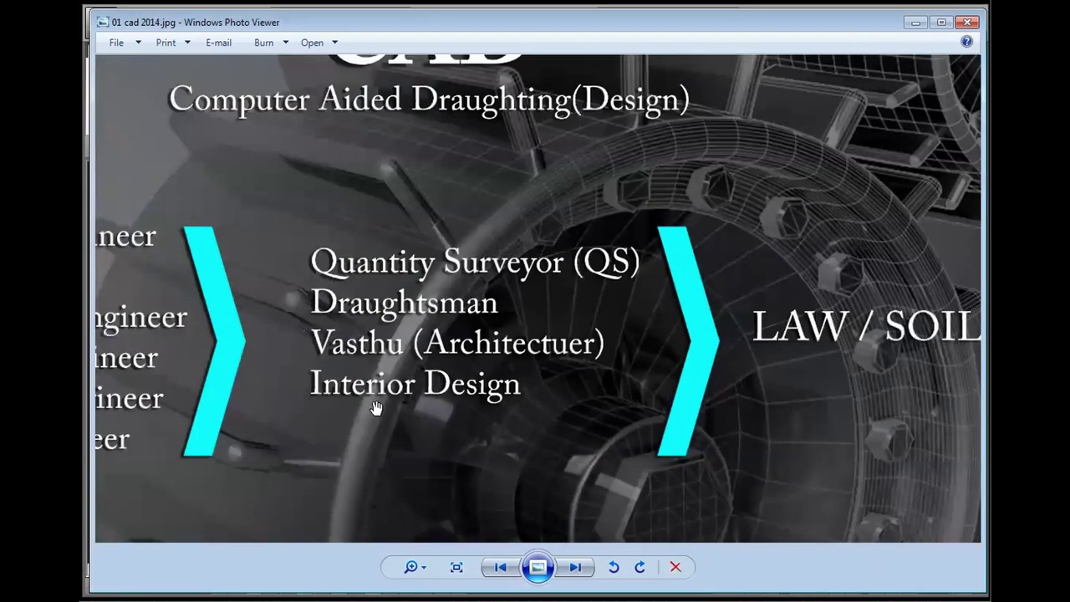
scroll(368, 407, "up", 1)
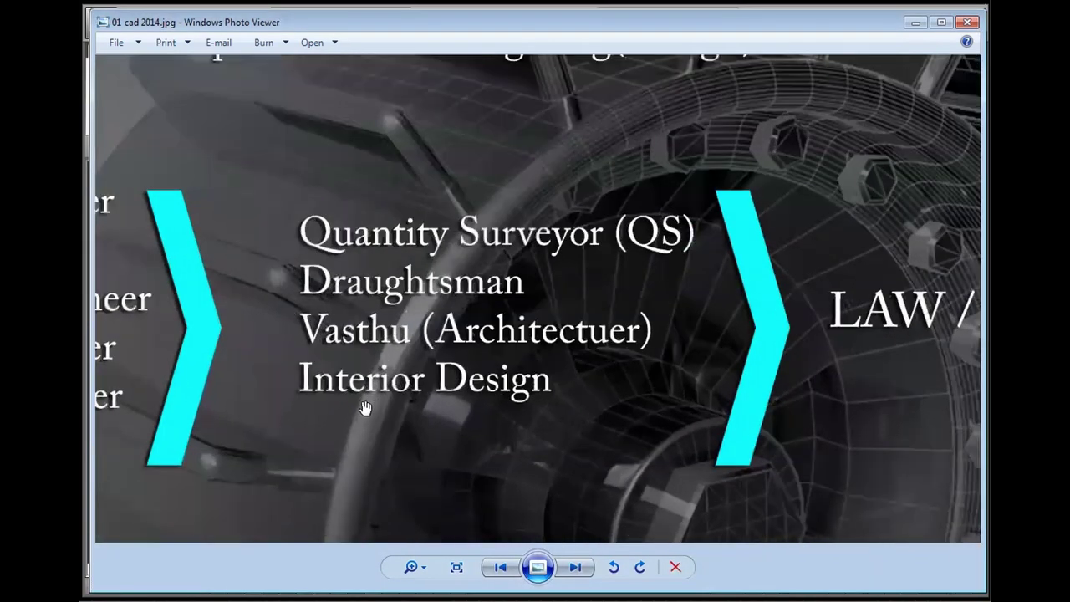
scroll(372, 407, "down", 1)
scroll(380, 408, "up", 1)
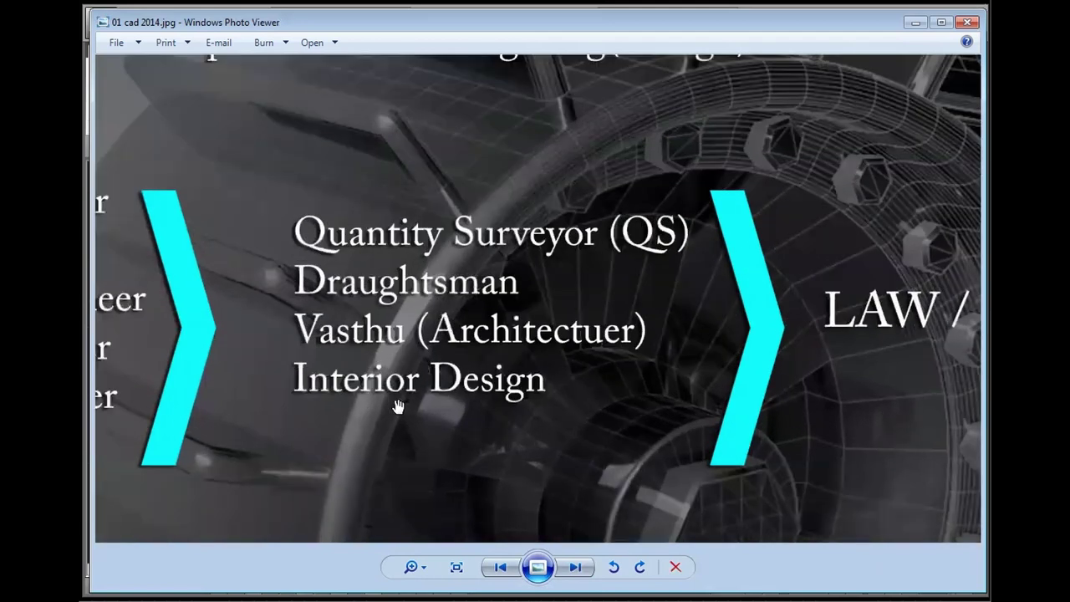
scroll(400, 404, "down", 1)
scroll(402, 402, "up", 1)
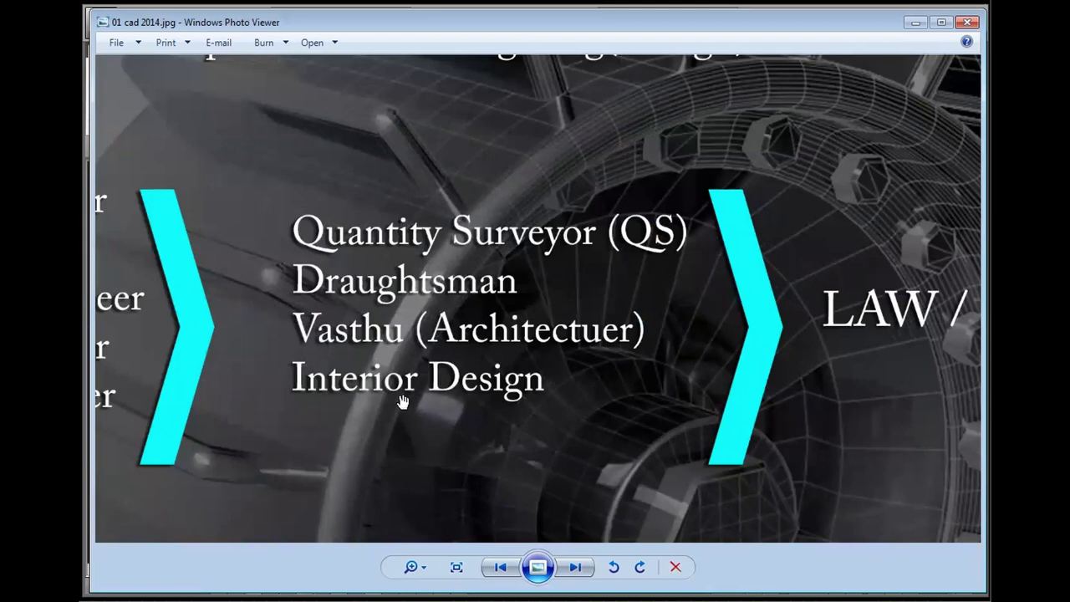
scroll(351, 394, "down", 1)
scroll(431, 393, "up", 1)
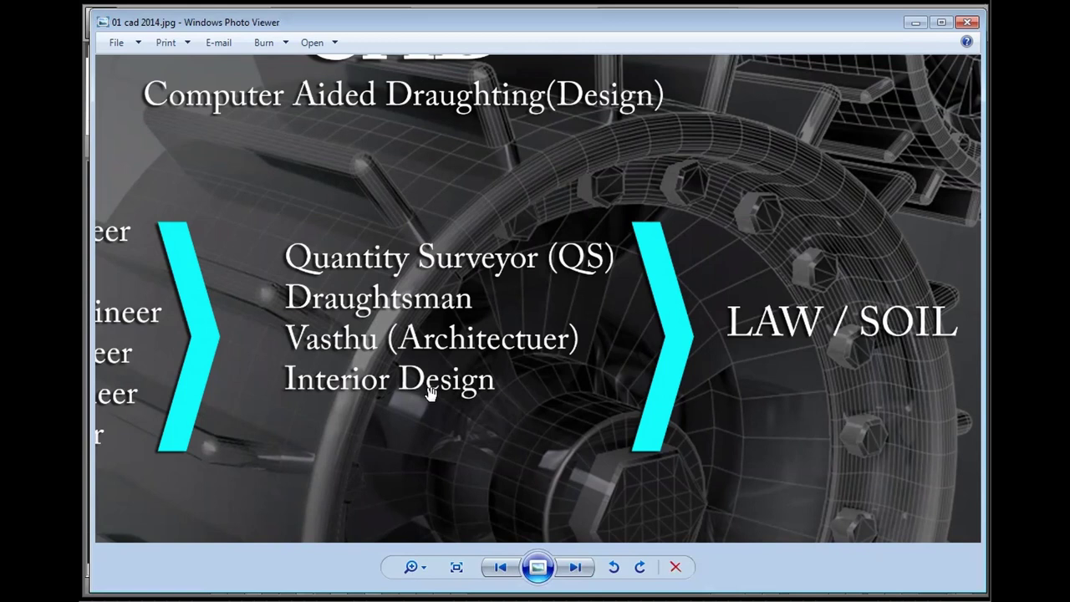
scroll(431, 393, "down", 1)
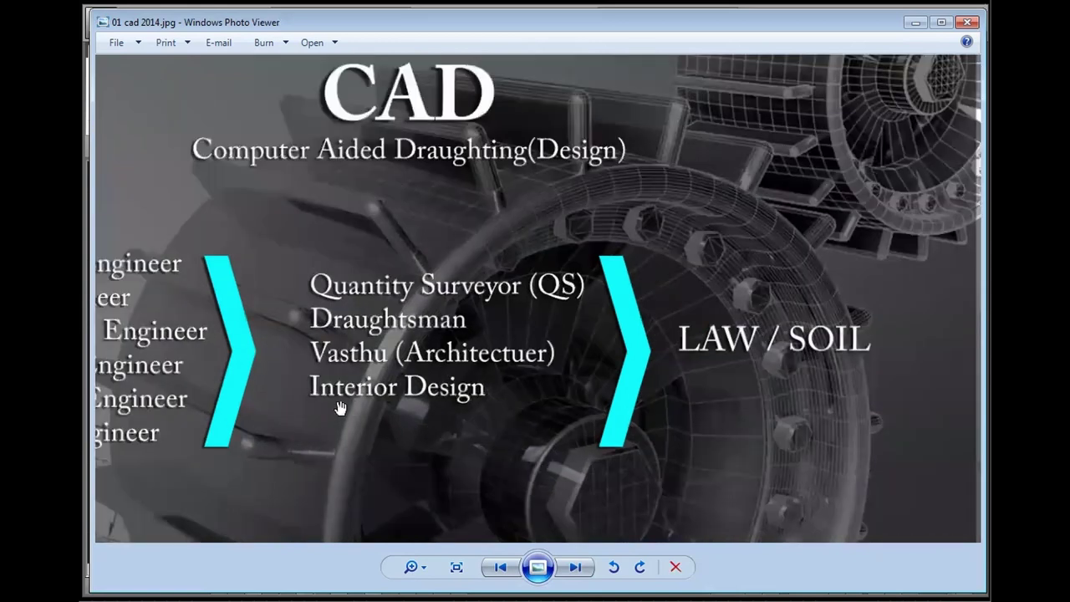
scroll(343, 406, "up", 1)
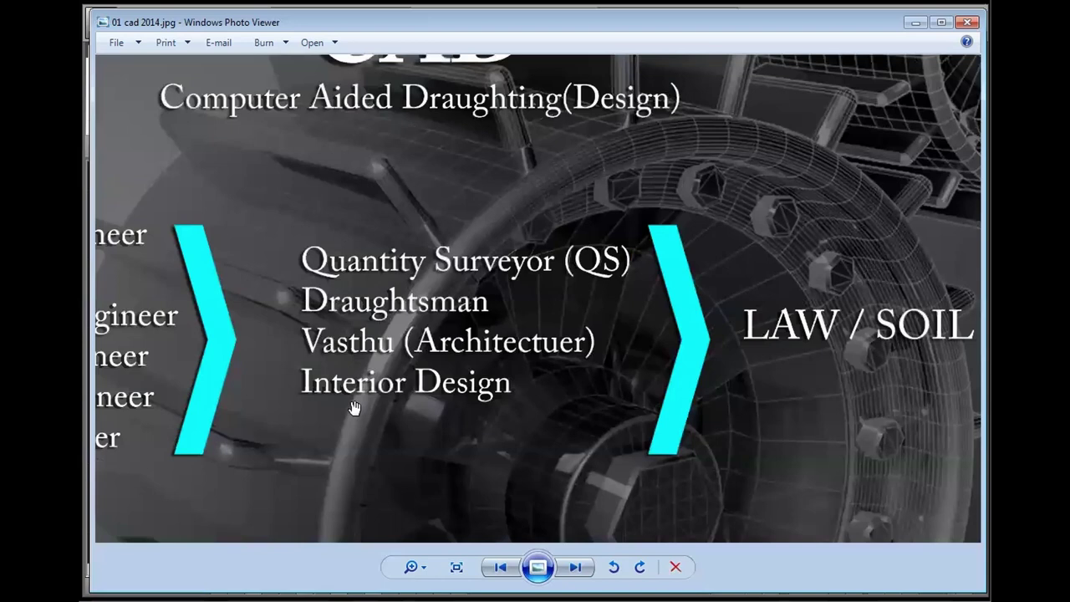
scroll(357, 411, "down", 1)
scroll(464, 387, "up", 1)
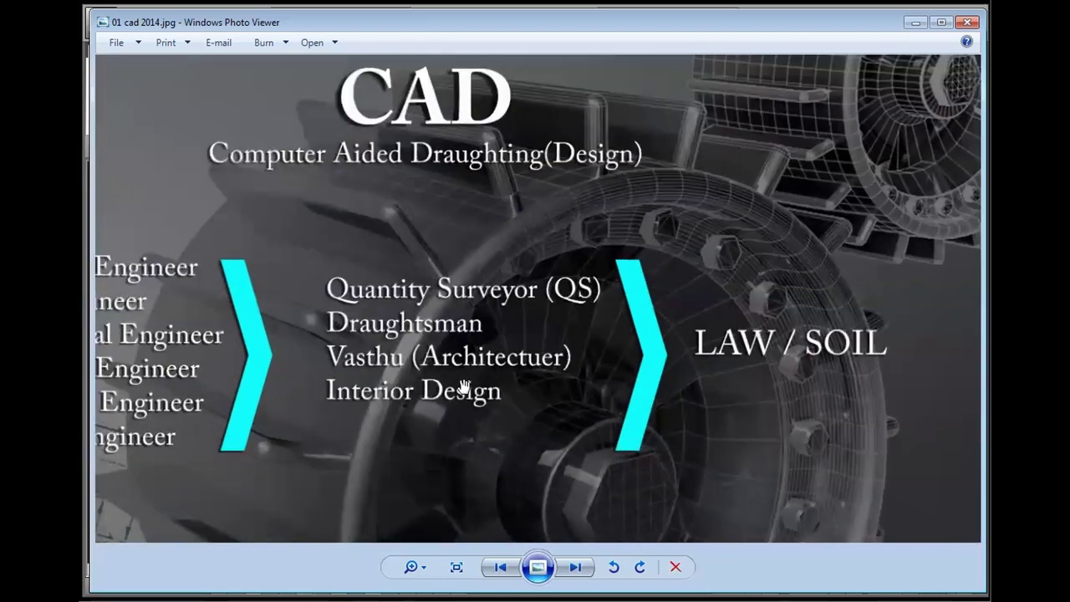
scroll(461, 418, "up", 1)
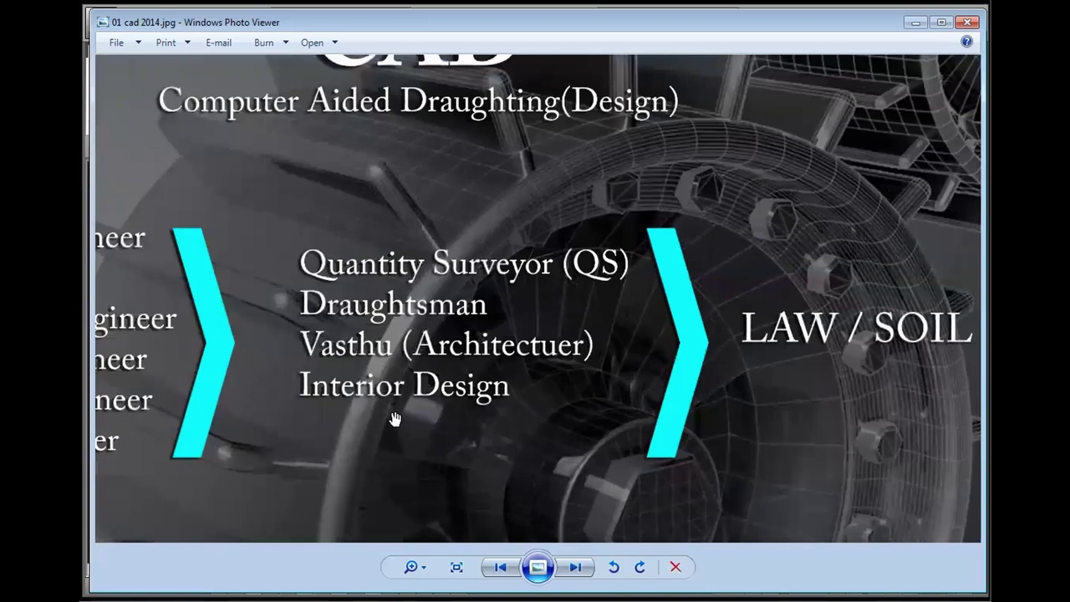
scroll(473, 373, "down", 1)
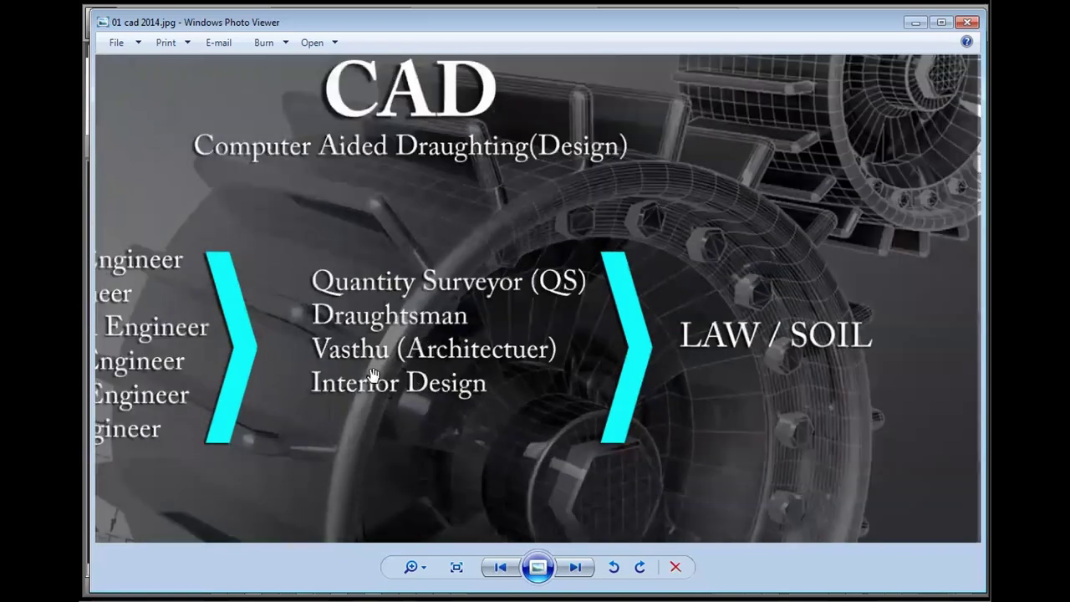
scroll(468, 403, "up", 1)
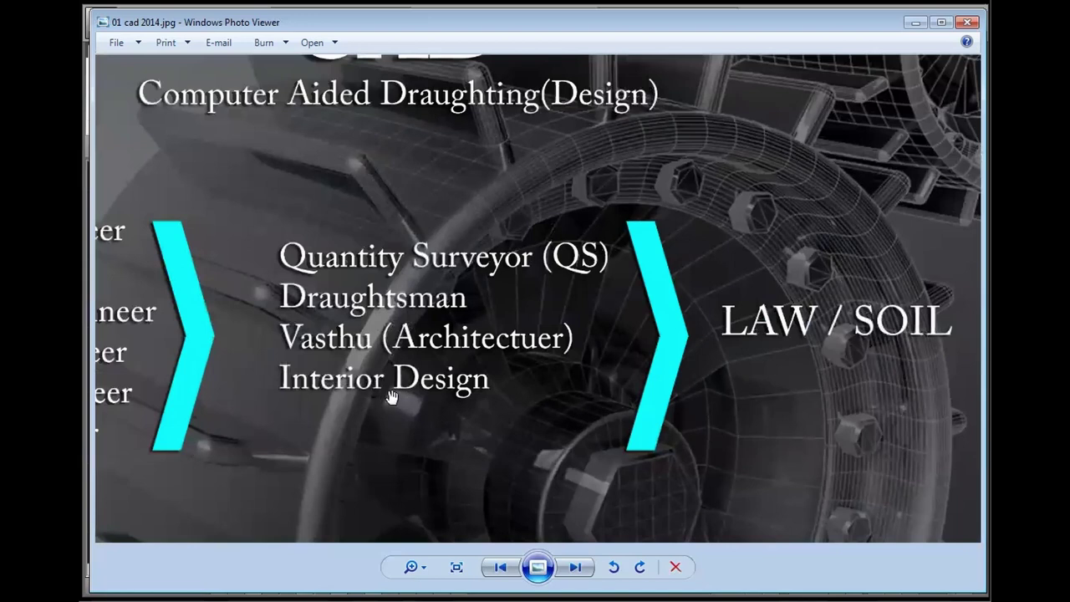
scroll(387, 400, "down", 2)
scroll(410, 450, "up", 1)
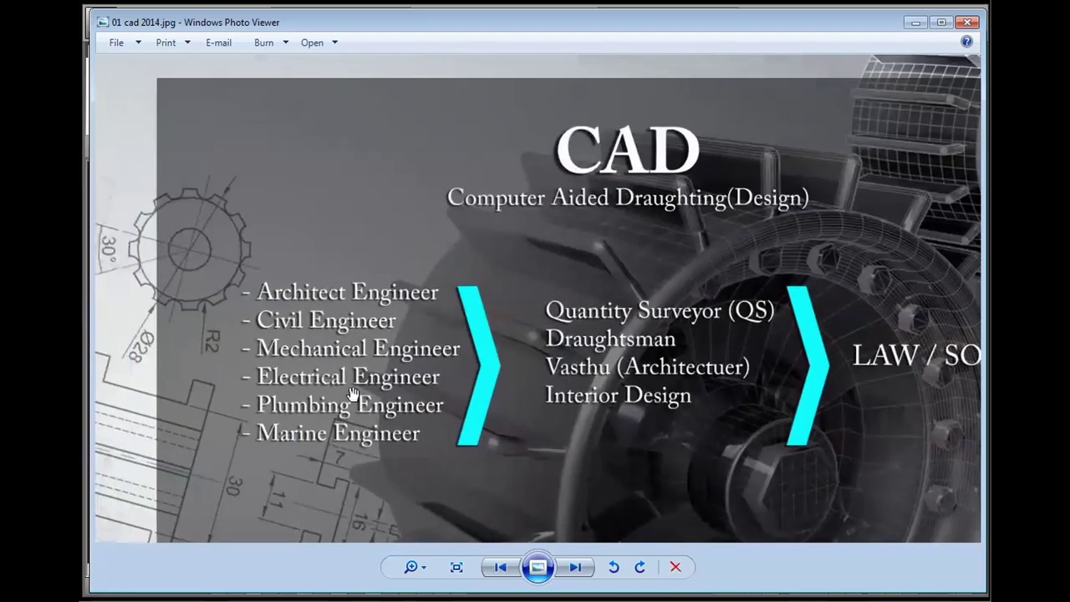
scroll(354, 395, "up", 1)
left_click_drag(649, 405, 407, 401)
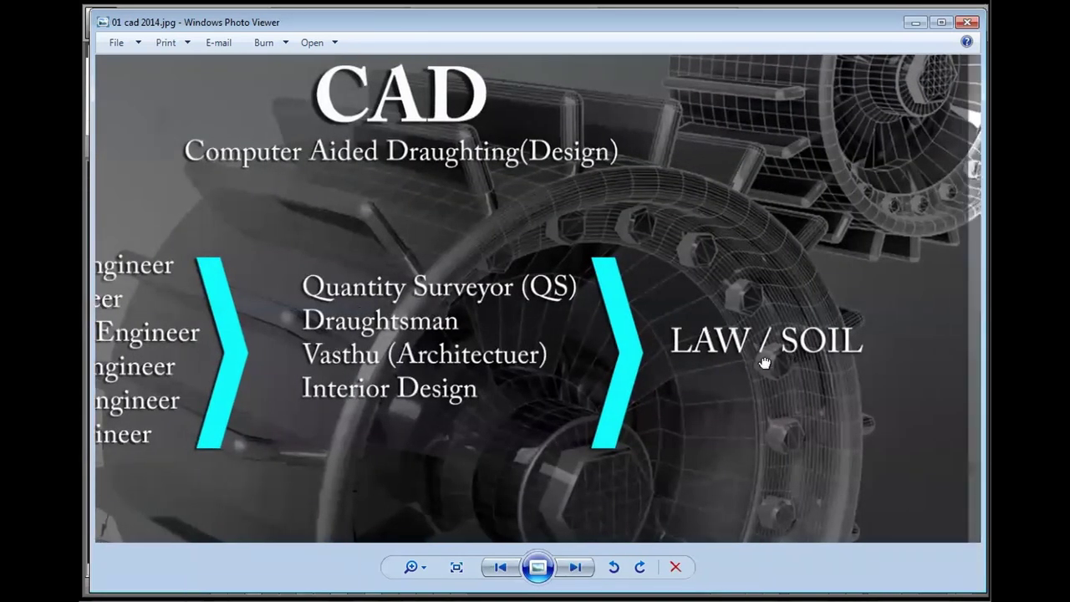
scroll(788, 351, "up", 1)
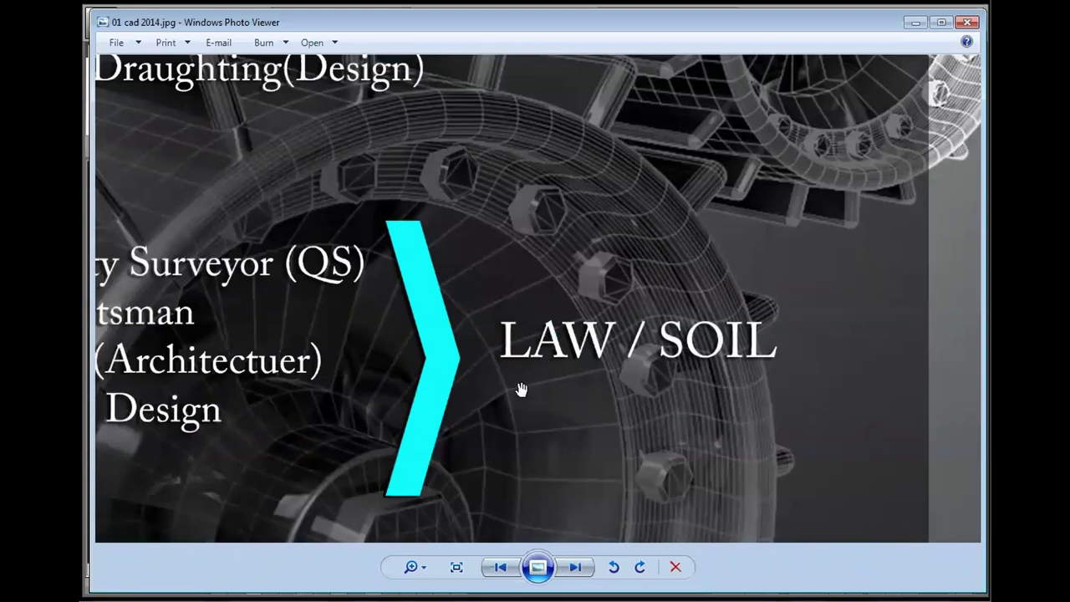
scroll(579, 427, "down", 1)
scroll(688, 418, "up", 1)
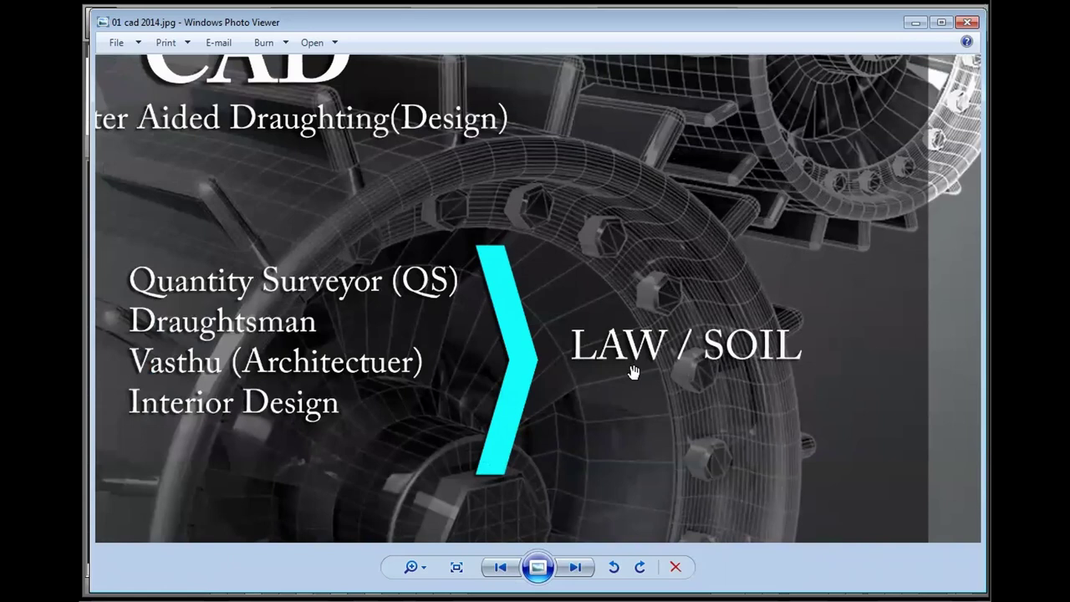
scroll(633, 372, "up", 1)
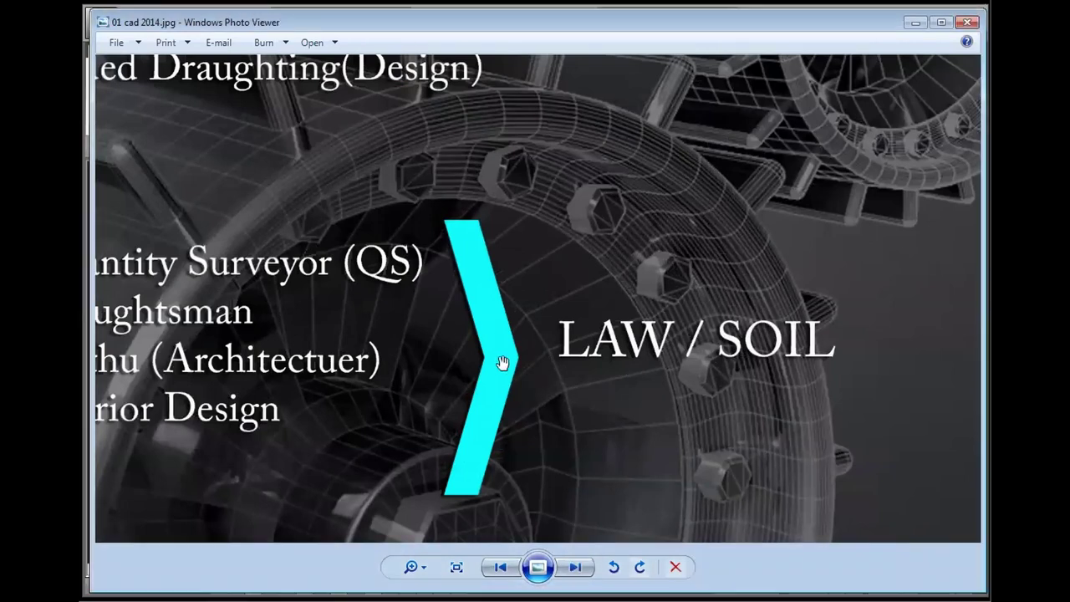
scroll(728, 387, "down", 1)
scroll(706, 352, "up", 1)
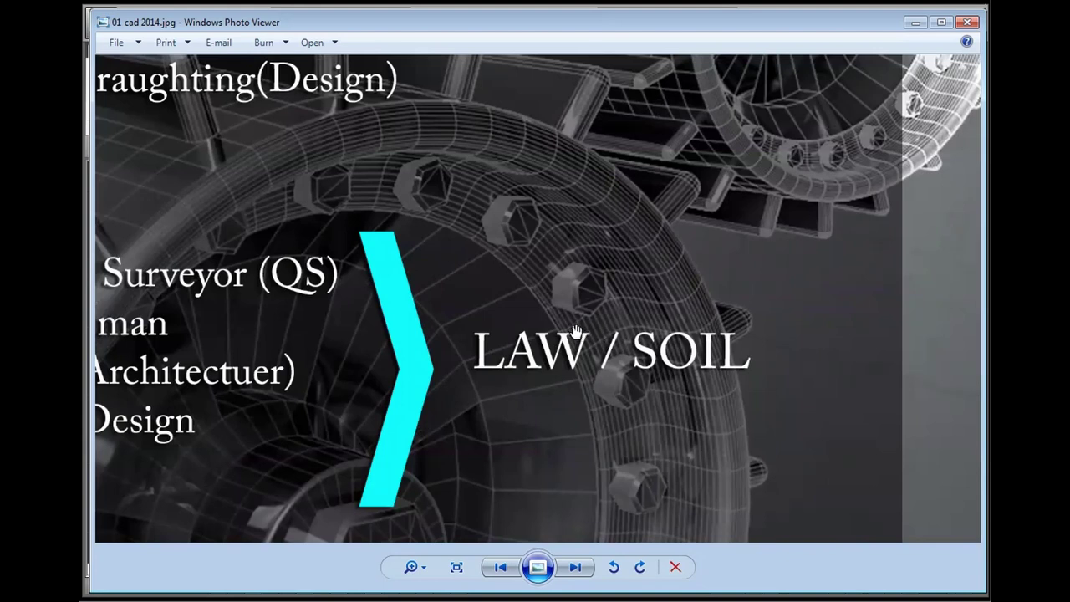
scroll(669, 413, "down", 1)
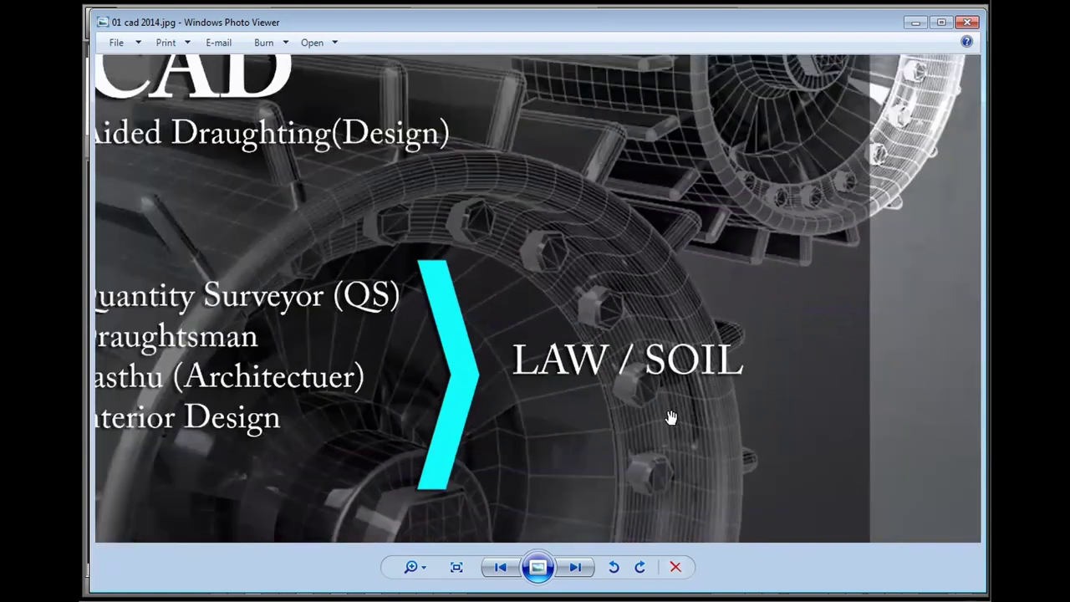
scroll(774, 389, "down", 1)
scroll(780, 426, "up", 1)
scroll(704, 394, "up", 1)
scroll(705, 394, "up", 1)
scroll(705, 394, "down", 3)
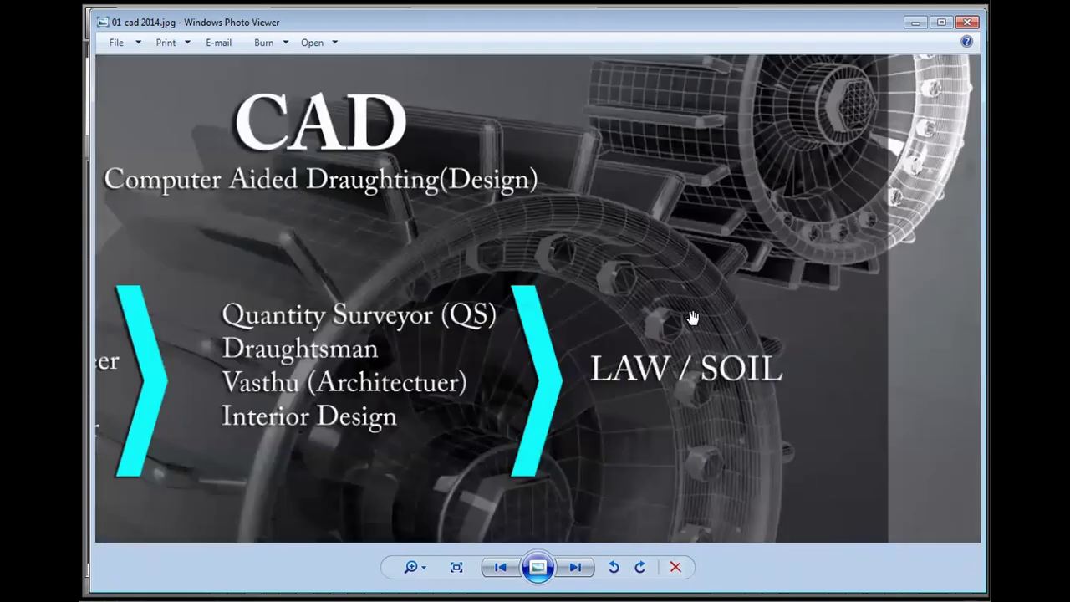
scroll(779, 352, "up", 1)
scroll(681, 357, "down", 1)
scroll(727, 379, "up", 1)
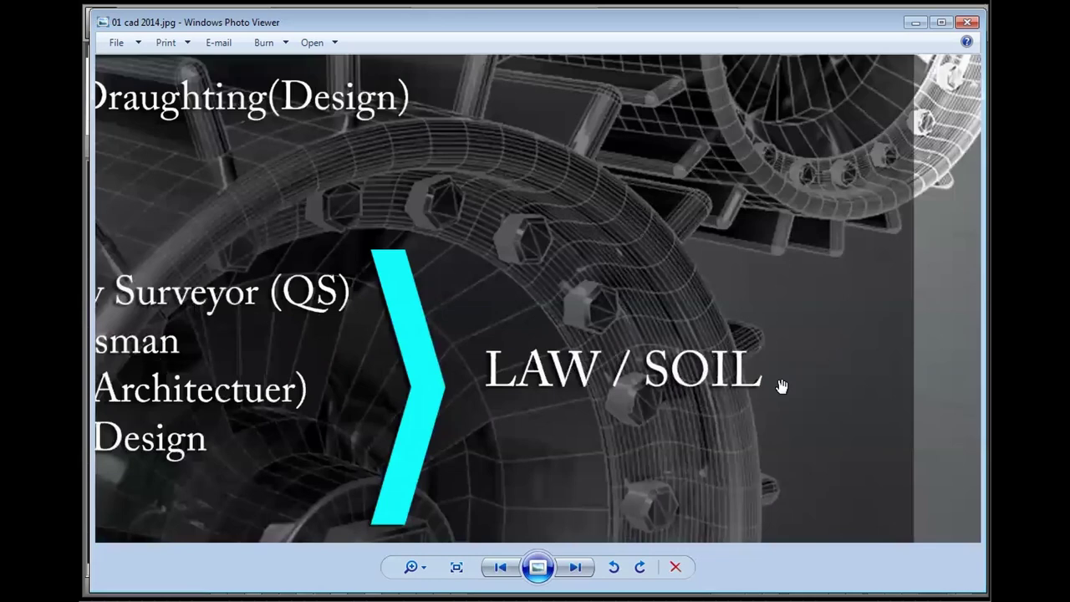
scroll(778, 382, "down", 1)
scroll(770, 399, "up", 1)
scroll(770, 397, "up", 1)
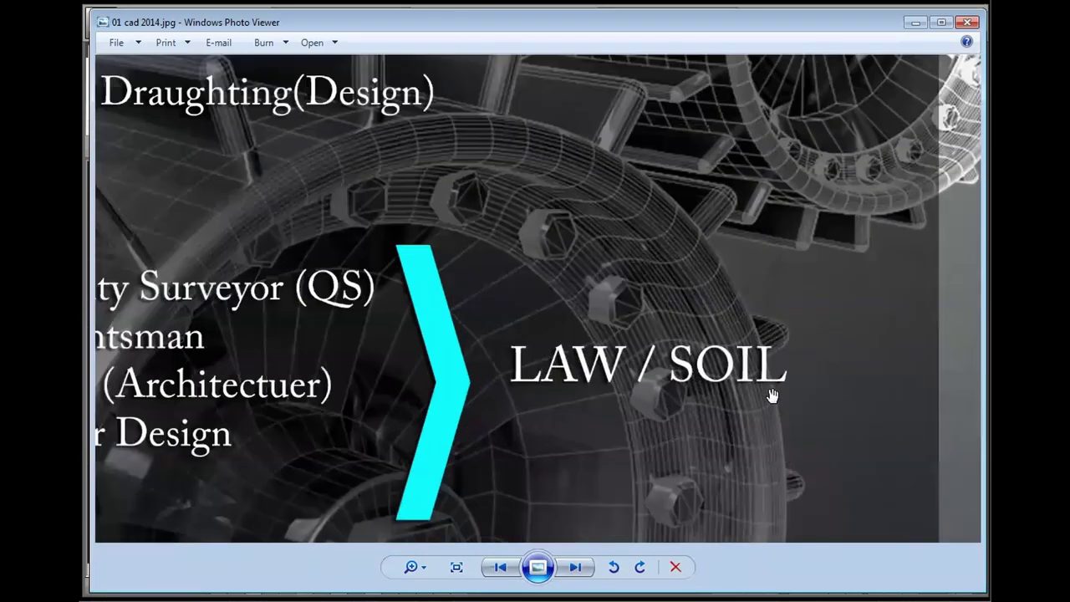
scroll(772, 395, "down", 1)
scroll(796, 405, "down", 1)
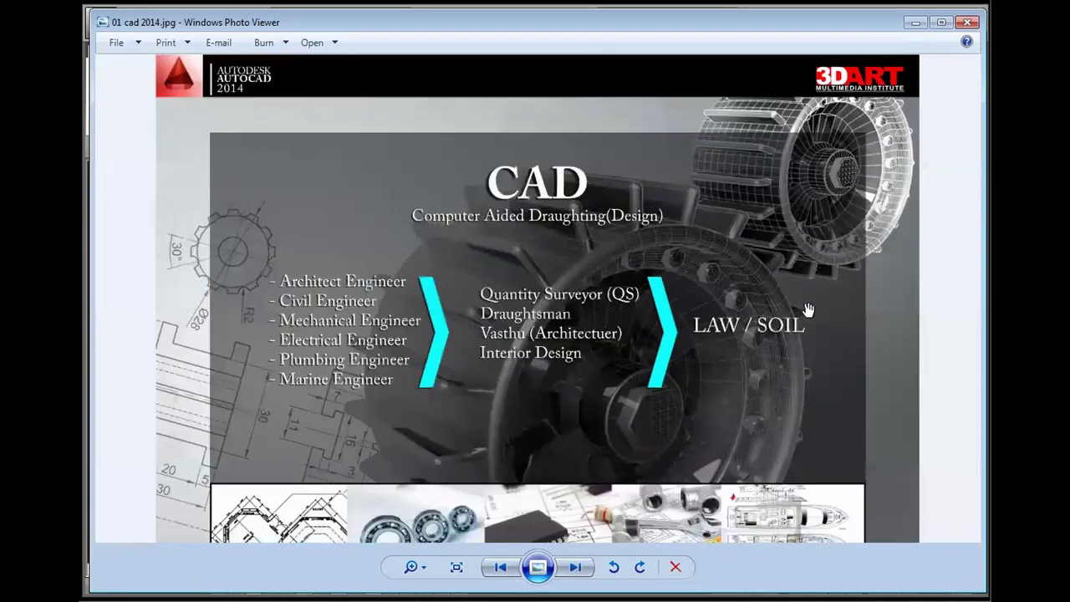
scroll(809, 311, "up", 1)
scroll(819, 336, "up", 1)
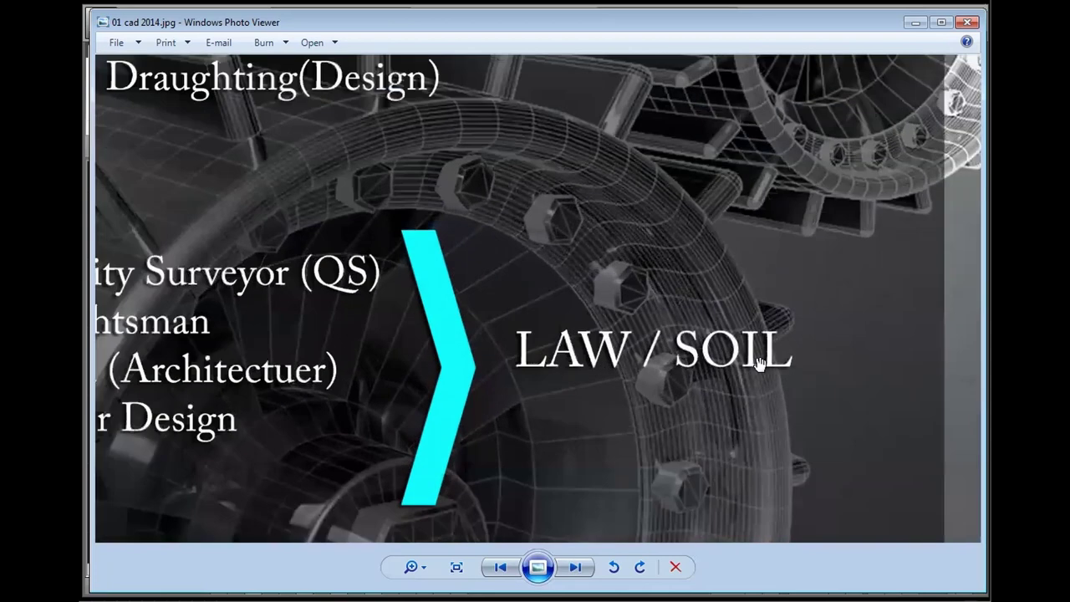
scroll(759, 362, "up", 1)
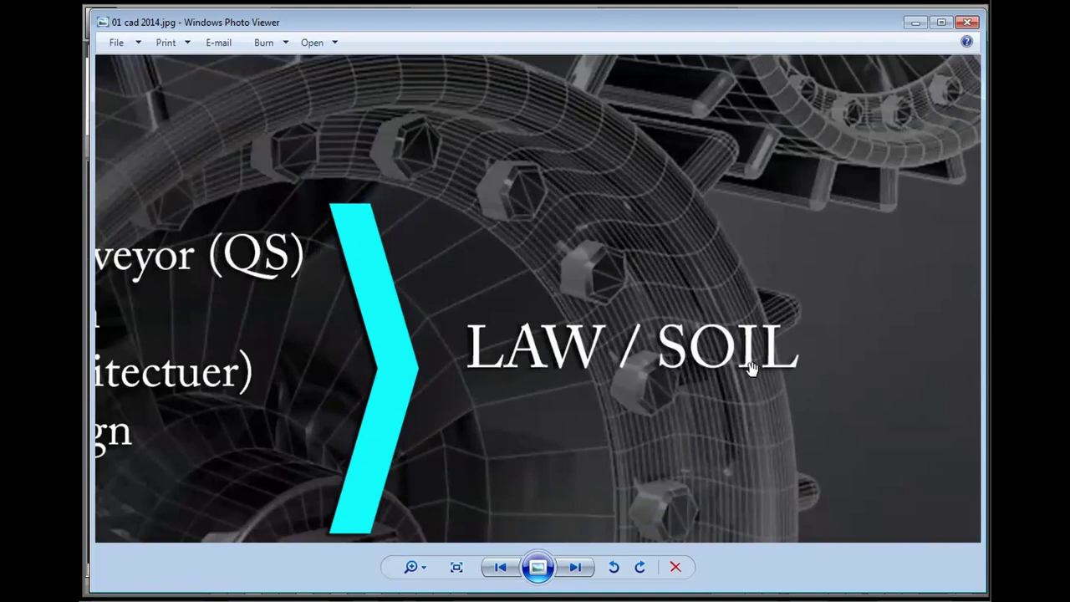
scroll(516, 377, "down", 1)
scroll(809, 369, "up", 1)
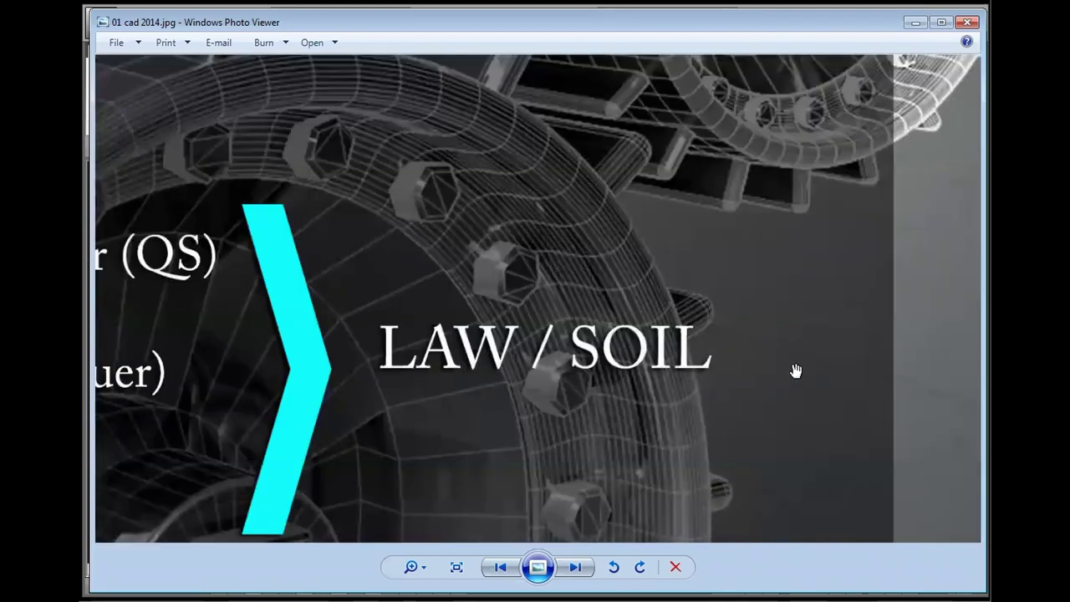
scroll(704, 365, "down", 1)
scroll(705, 365, "up", 1)
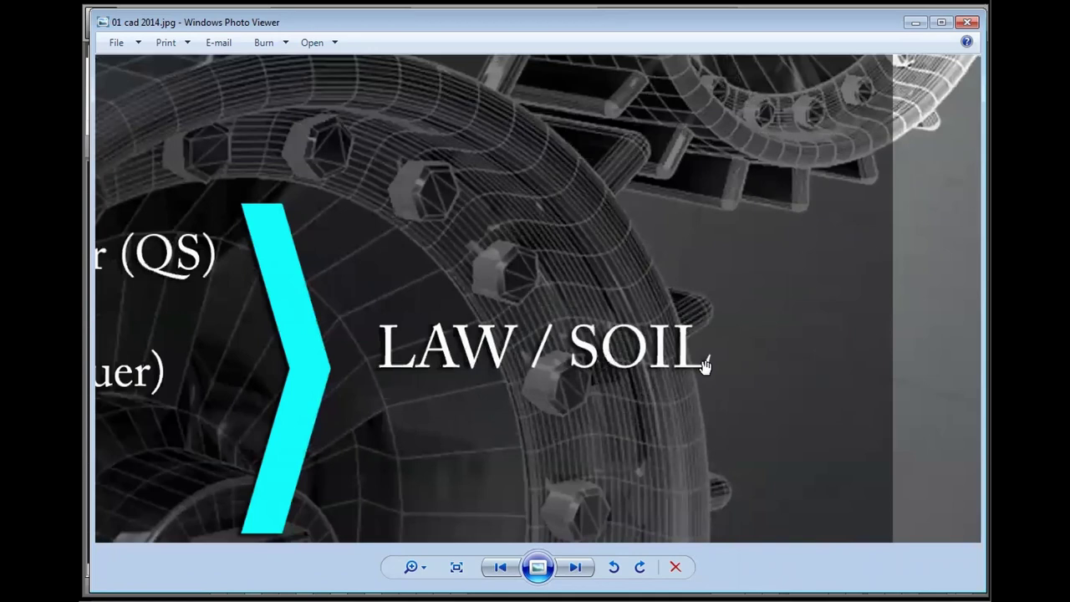
scroll(694, 381, "down", 1)
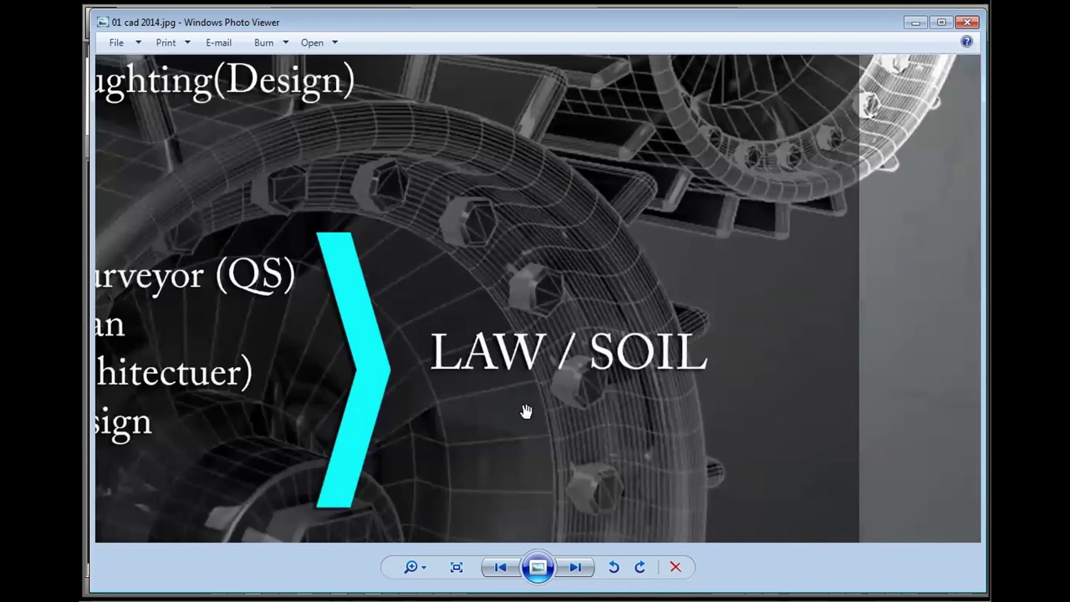
left_click_drag(525, 410, 530, 416)
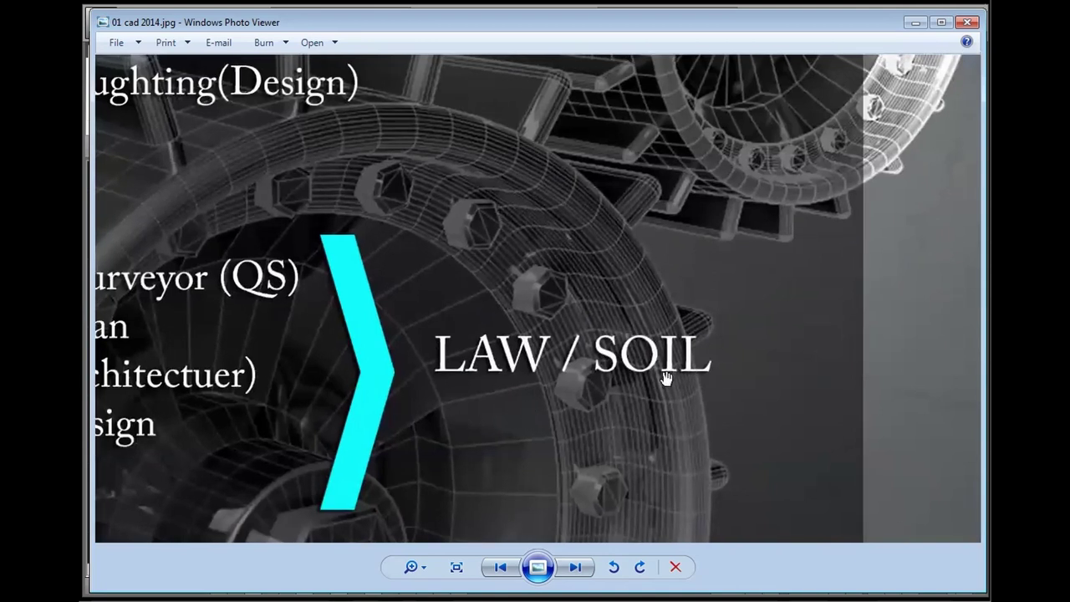
scroll(641, 384, "down", 1)
scroll(726, 381, "up", 2)
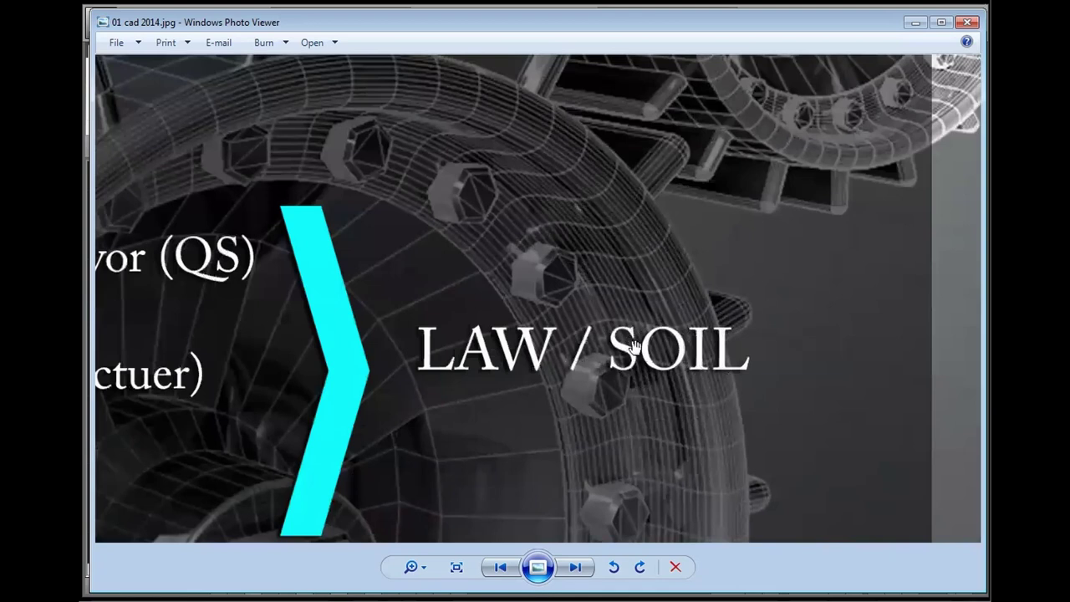
scroll(633, 339, "down", 1)
scroll(633, 358, "up", 1)
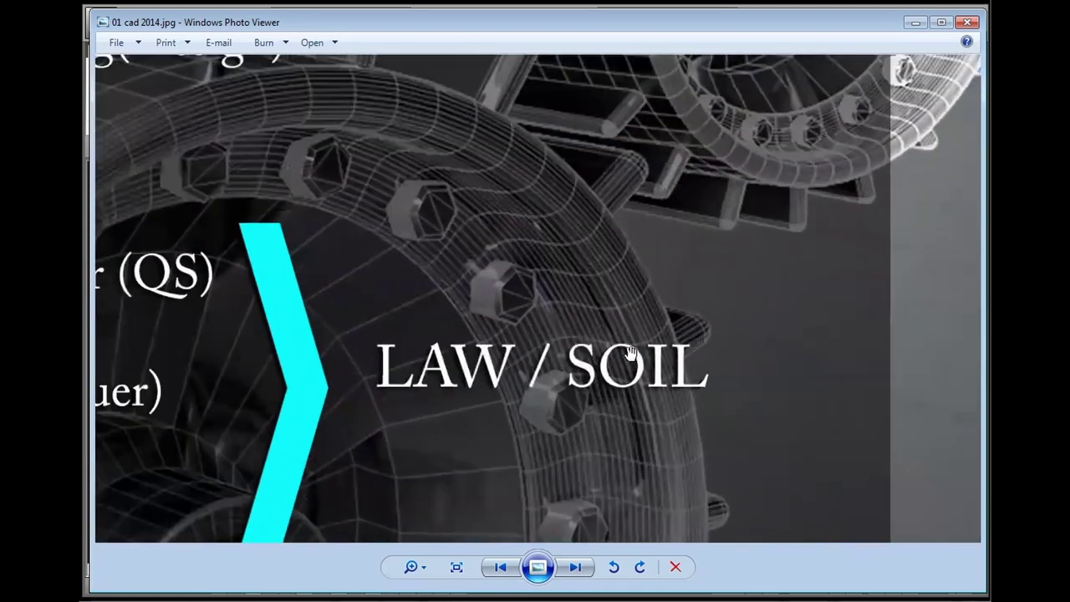
scroll(628, 358, "down", 1)
scroll(623, 358, "down", 1)
scroll(764, 380, "up", 1)
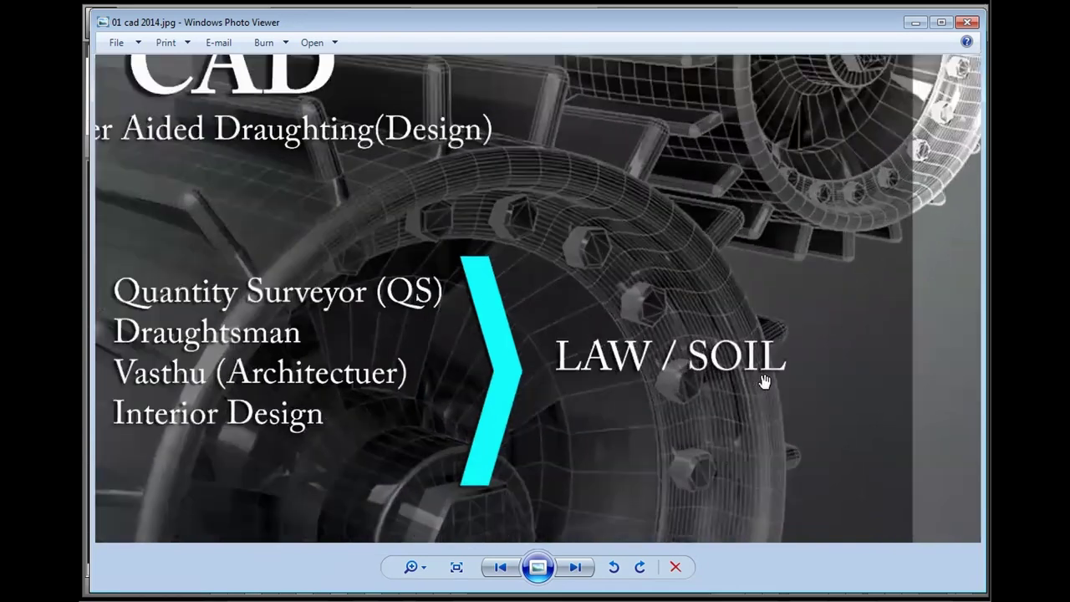
scroll(763, 380, "down", 3)
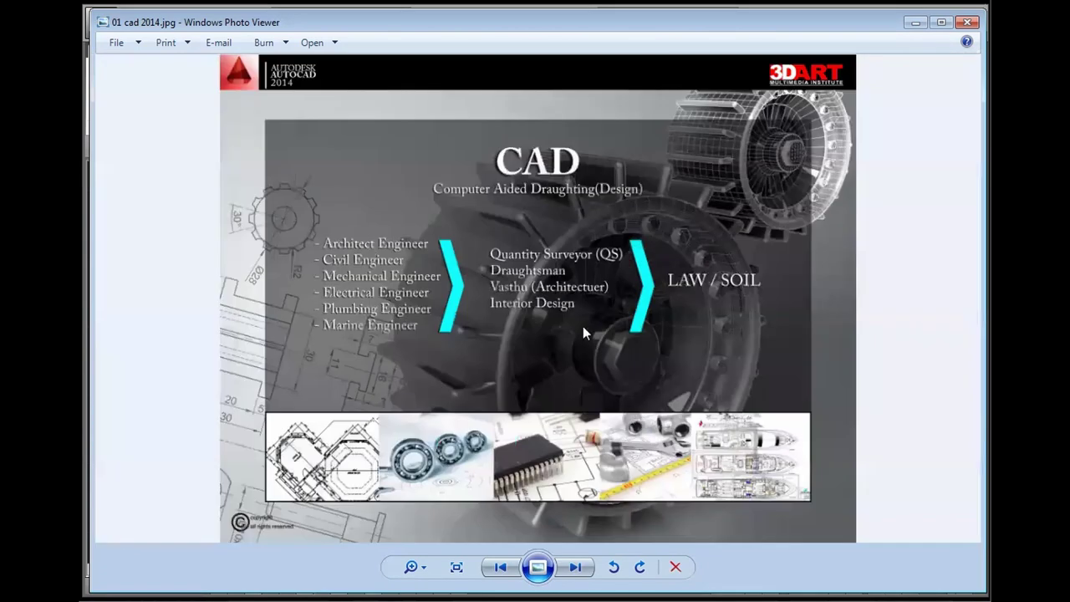
scroll(583, 330, "up", 1)
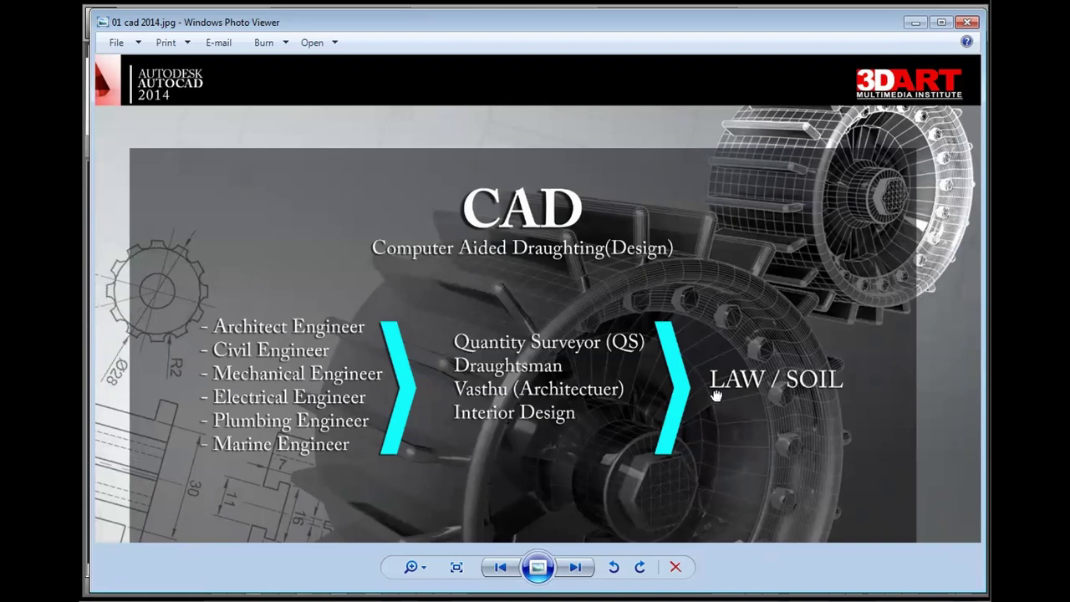
scroll(716, 394, "up", 1)
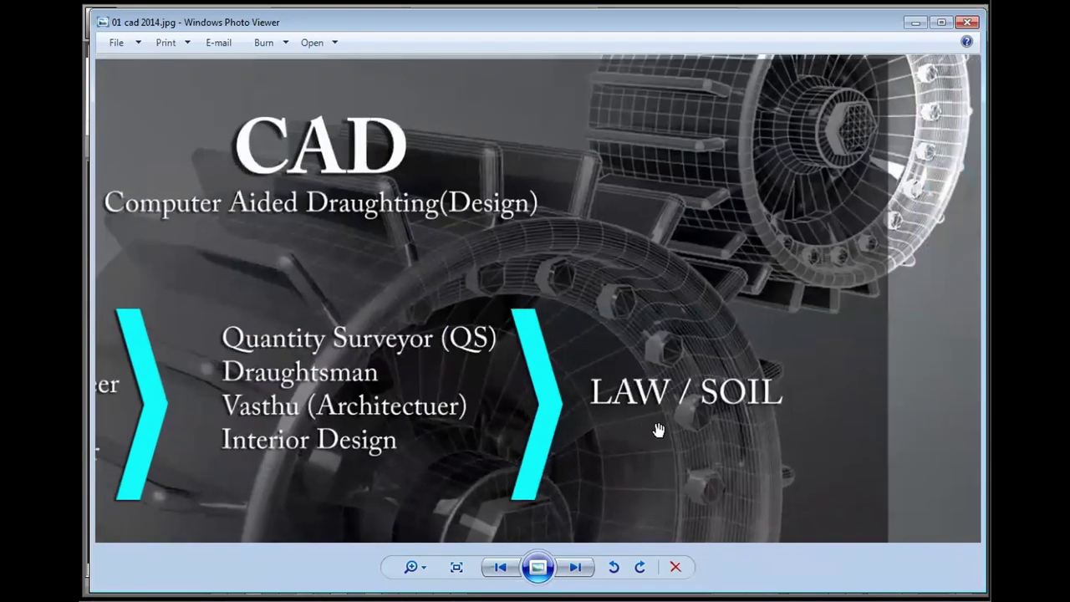
scroll(746, 443, "down", 1)
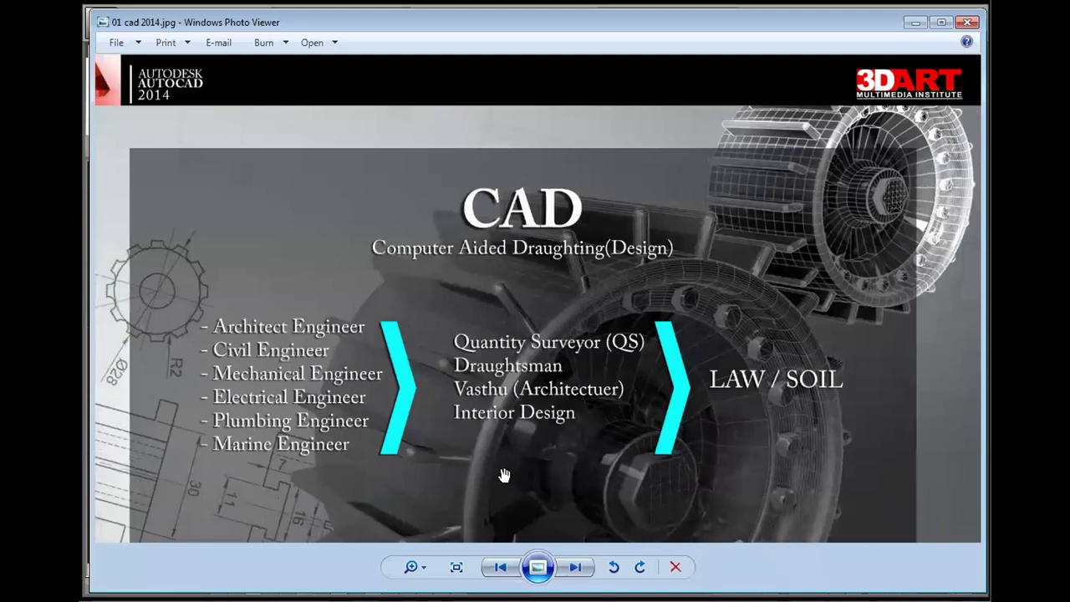
scroll(387, 416, "up", 1)
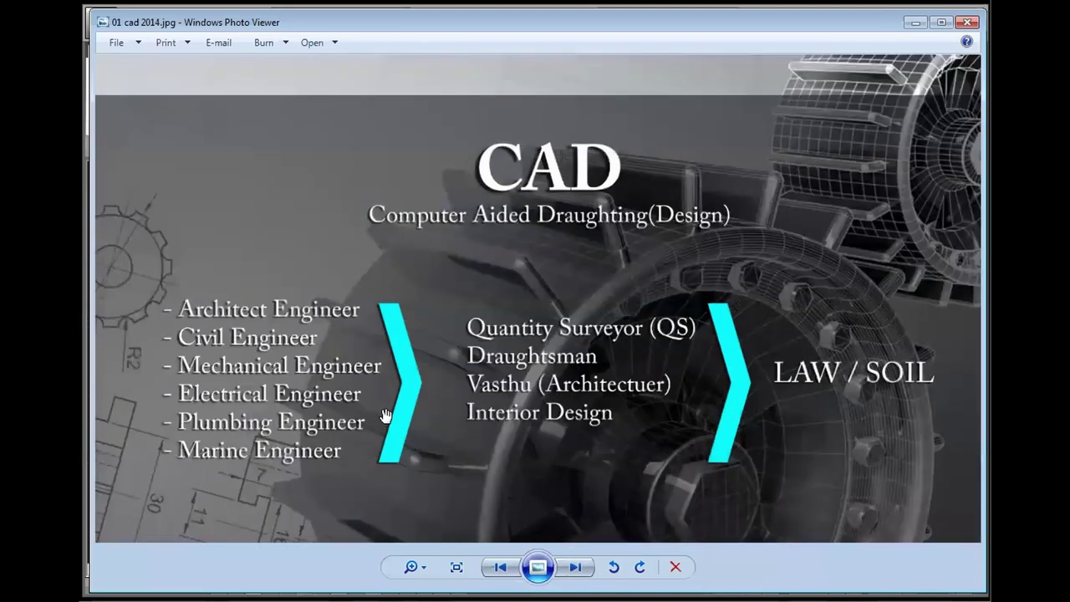
scroll(386, 415, "down", 1)
scroll(569, 334, "up", 1)
left_click_drag(412, 362, 422, 392)
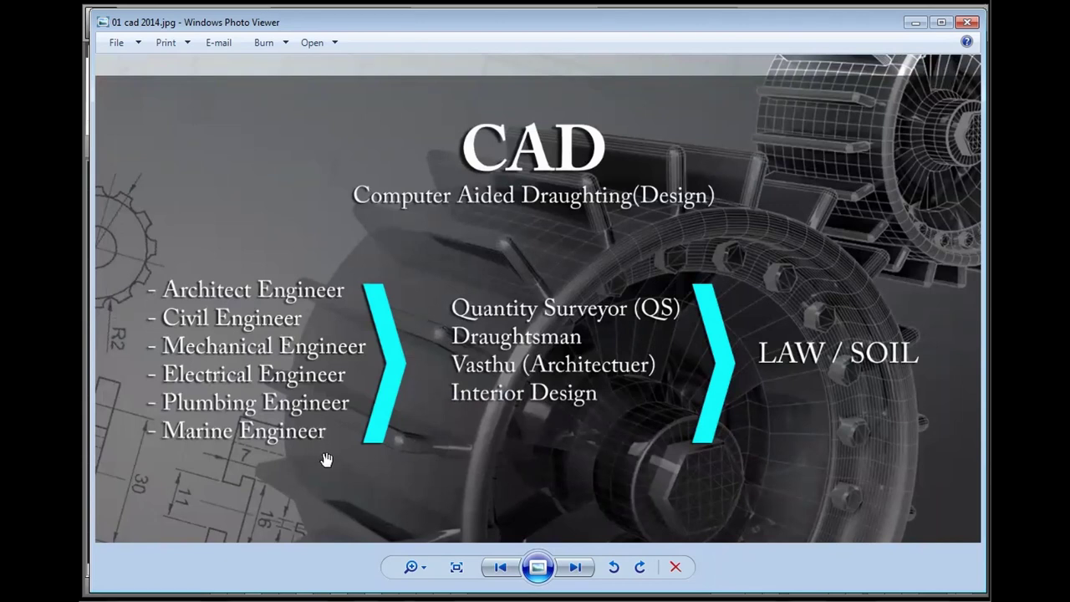
scroll(222, 434, "up", 1)
scroll(221, 435, "down", 1)
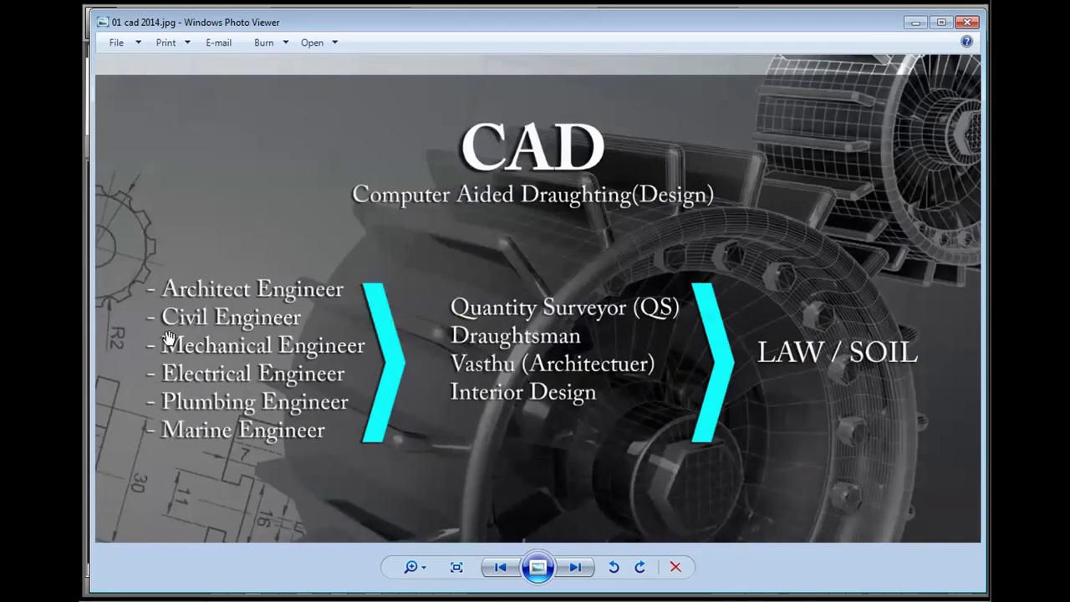
scroll(102, 291, "up", 1)
scroll(109, 297, "down", 1)
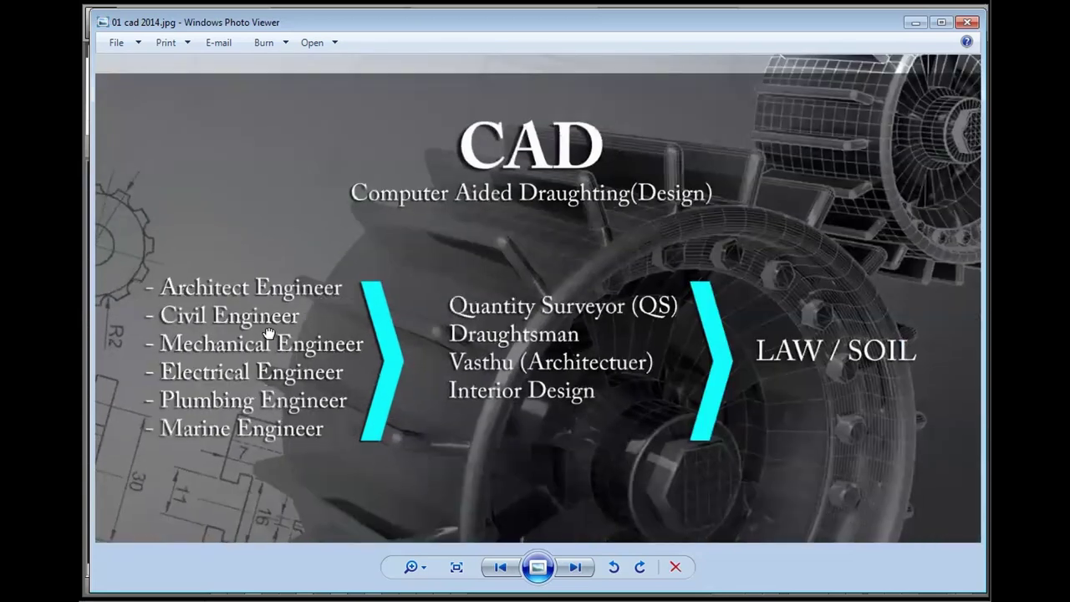
left_click_drag(286, 336, 261, 335)
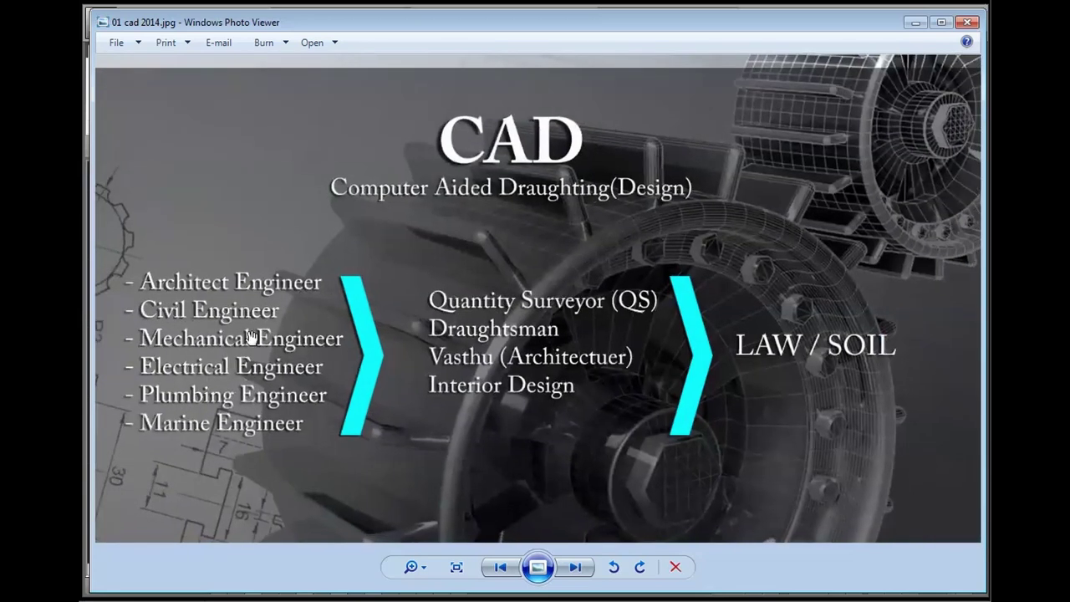
scroll(336, 317, "down", 1)
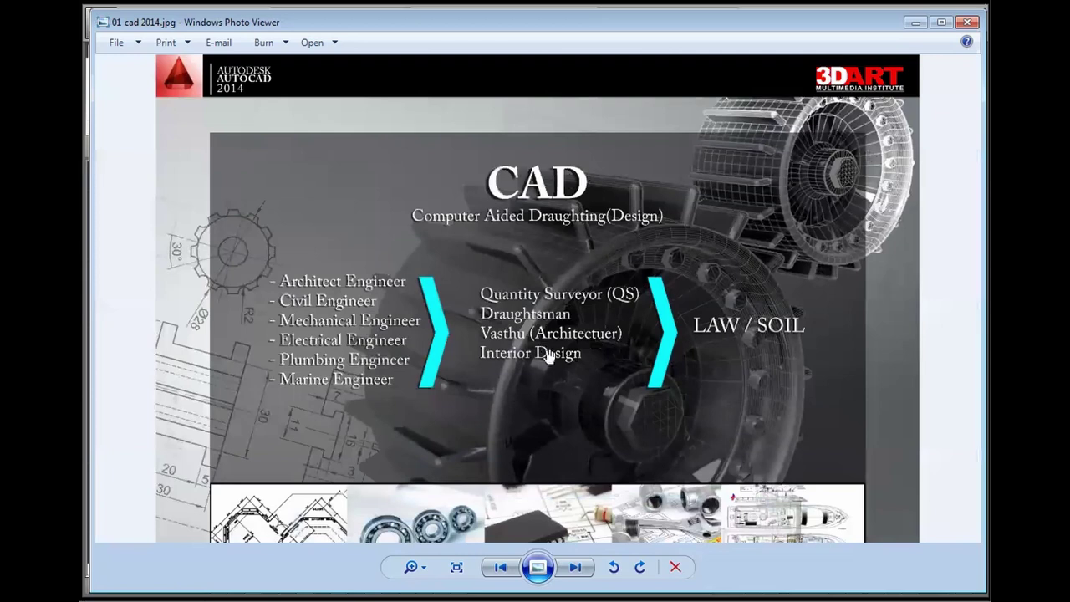
scroll(382, 328, "up", 1)
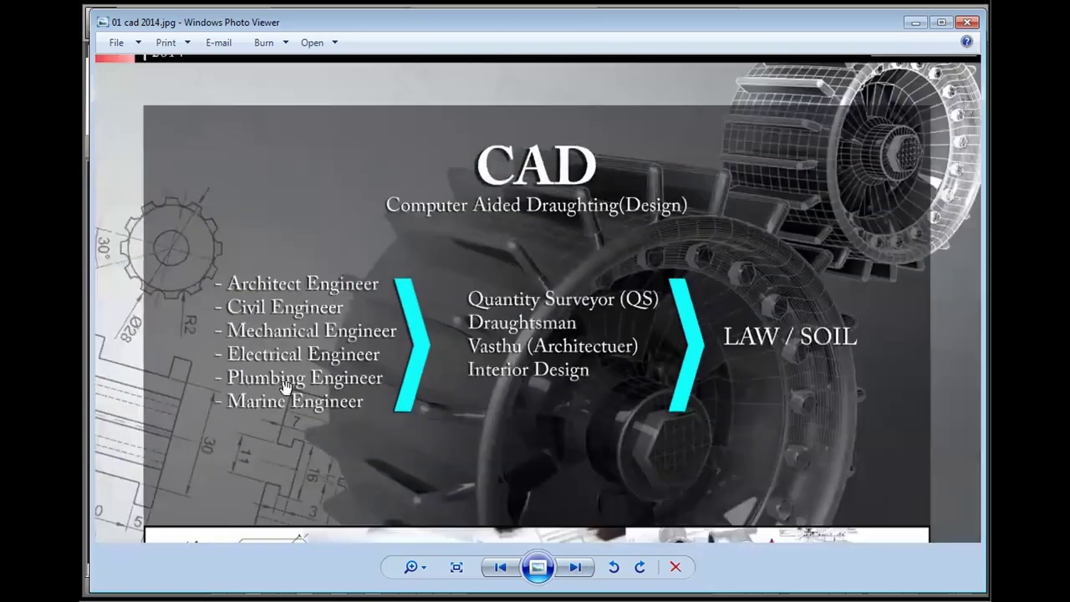
scroll(349, 322, "up", 1)
scroll(606, 414, "up", 1)
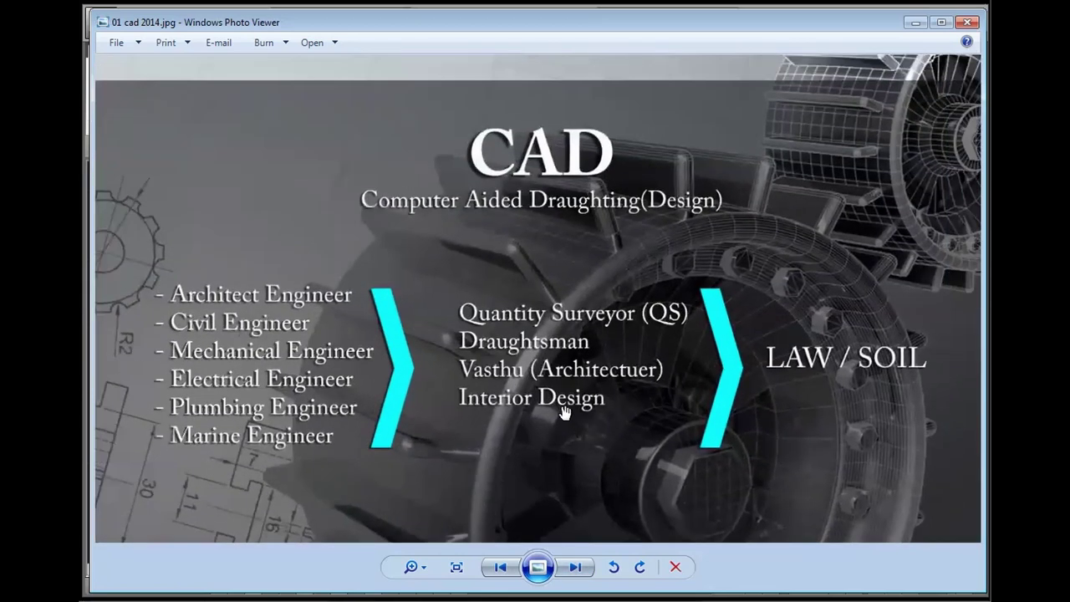
scroll(548, 422, "down", 1)
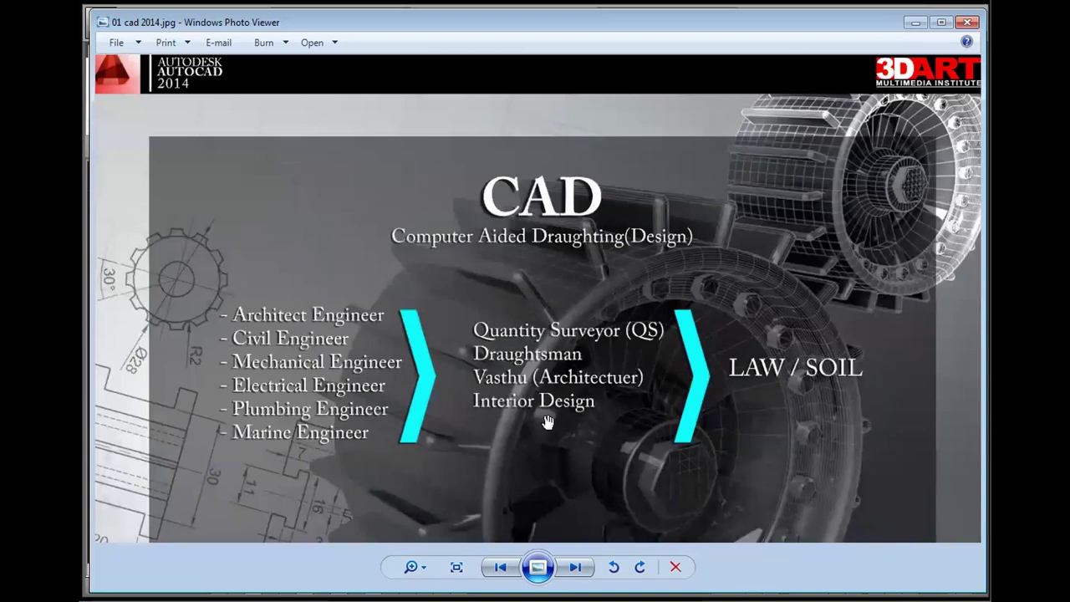
scroll(427, 359, "up", 1)
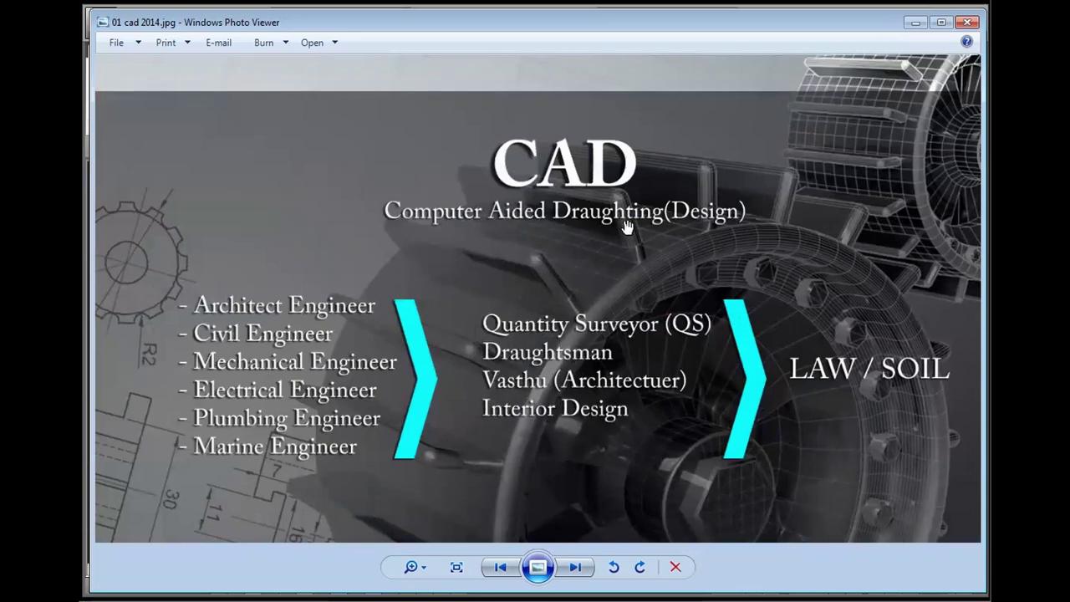
left_click_drag(671, 337, 578, 337)
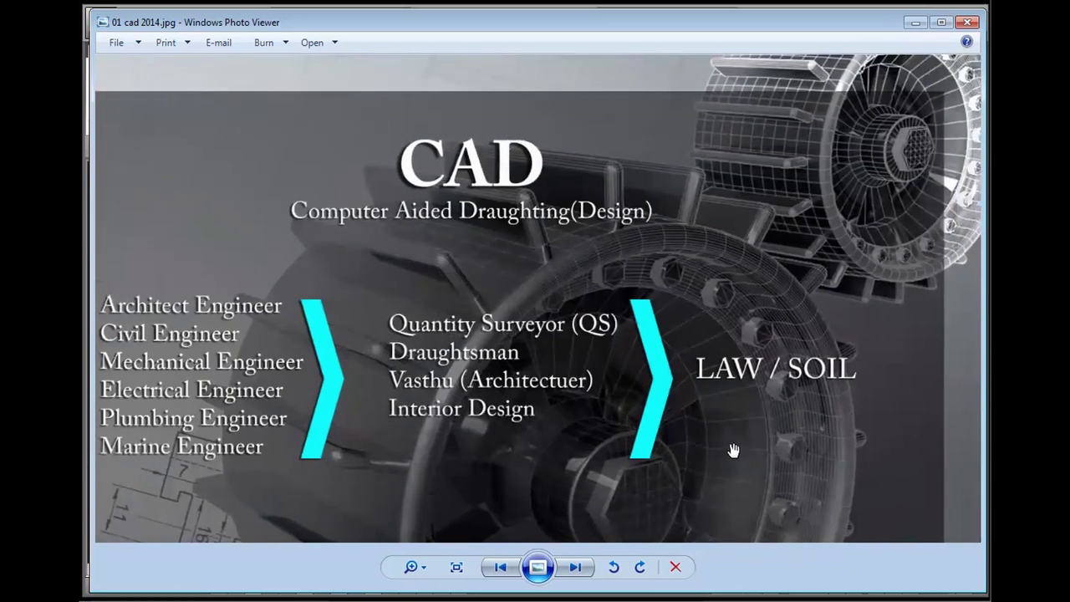
left_click_drag(545, 382, 645, 401)
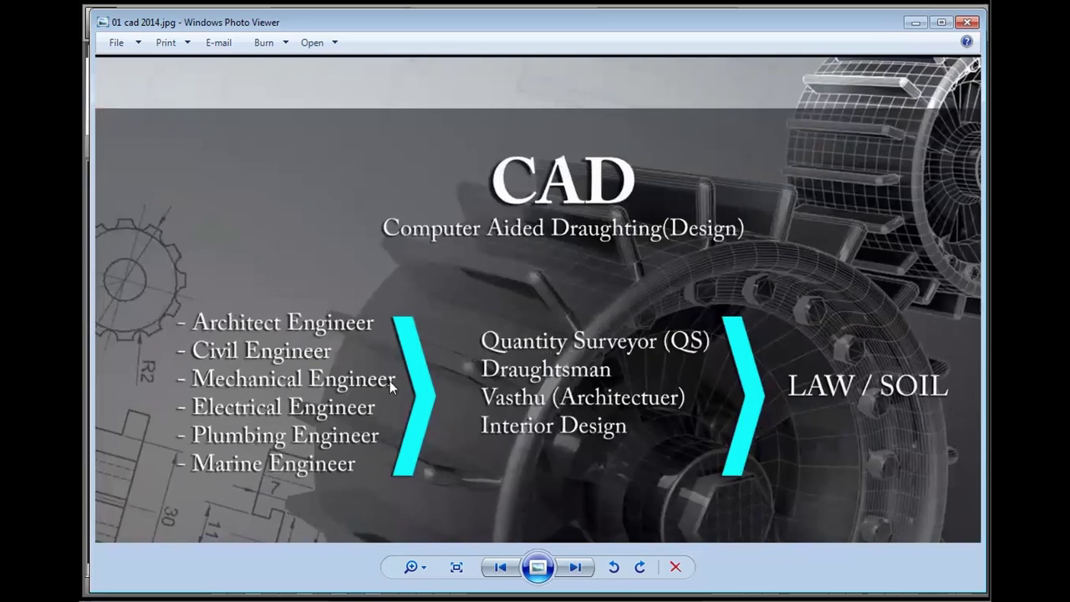
left_click(456, 567)
left_click(577, 572)
Step: Advance to the 02-02 cad 2014.jpg customized interface slide
left_click(577, 572)
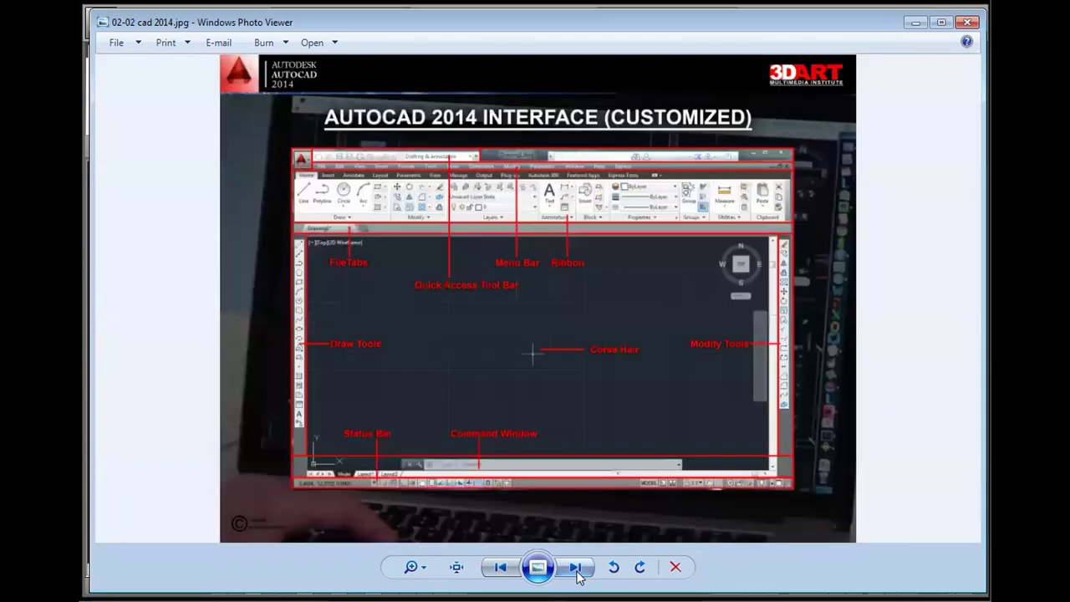
left_click(916, 23)
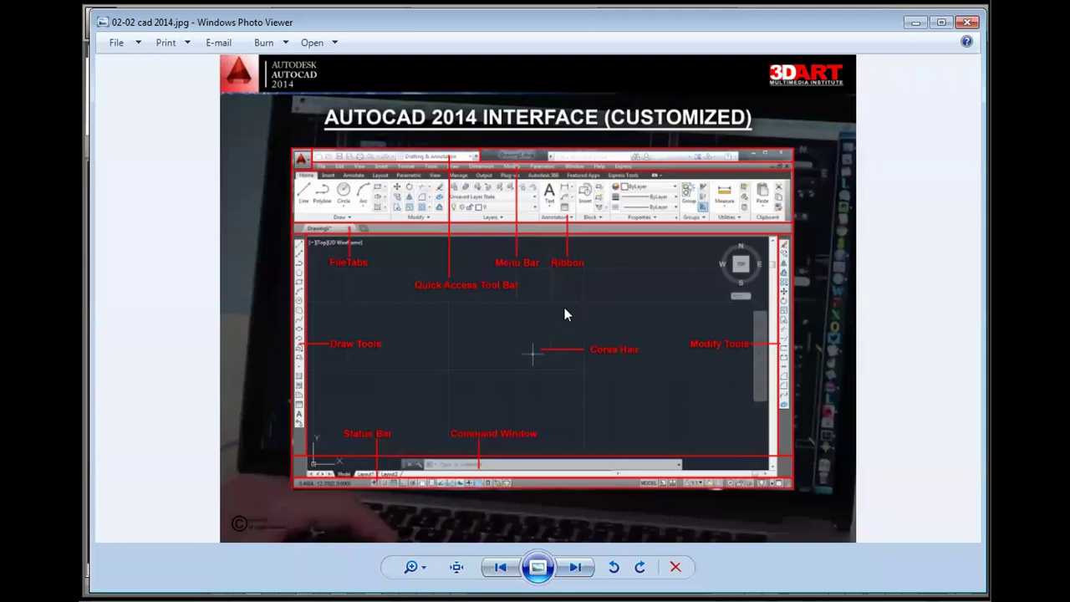
left_click(915, 22)
Step: Zoom to inspect the interface labels, then minimize the viewer to reveal AutoCAD
scroll(456, 247, "up", 1)
scroll(456, 240, "down", 1)
scroll(455, 242, "up", 1)
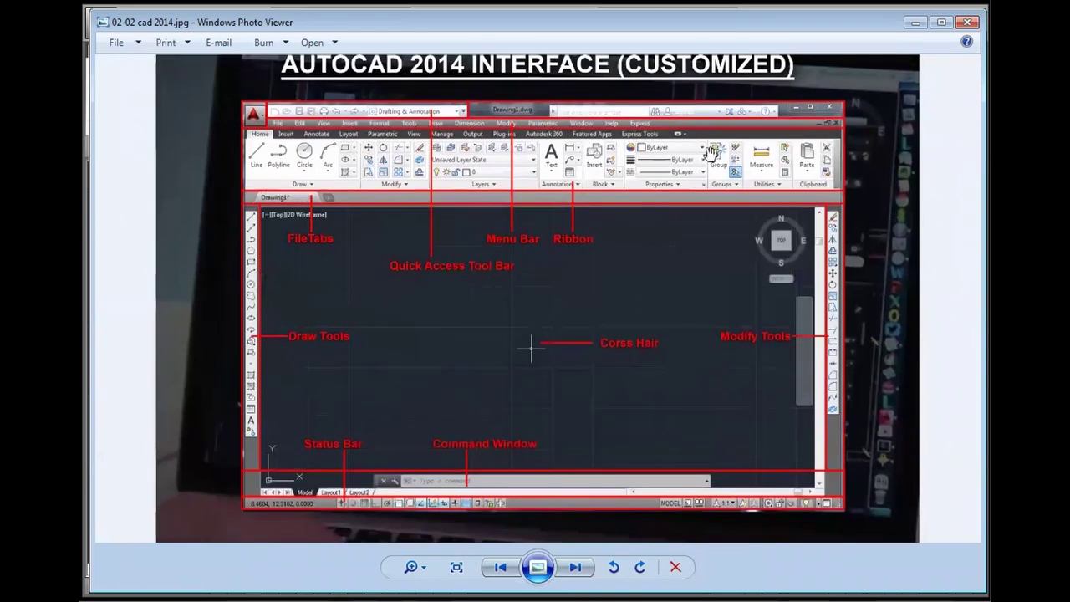
left_click(916, 21)
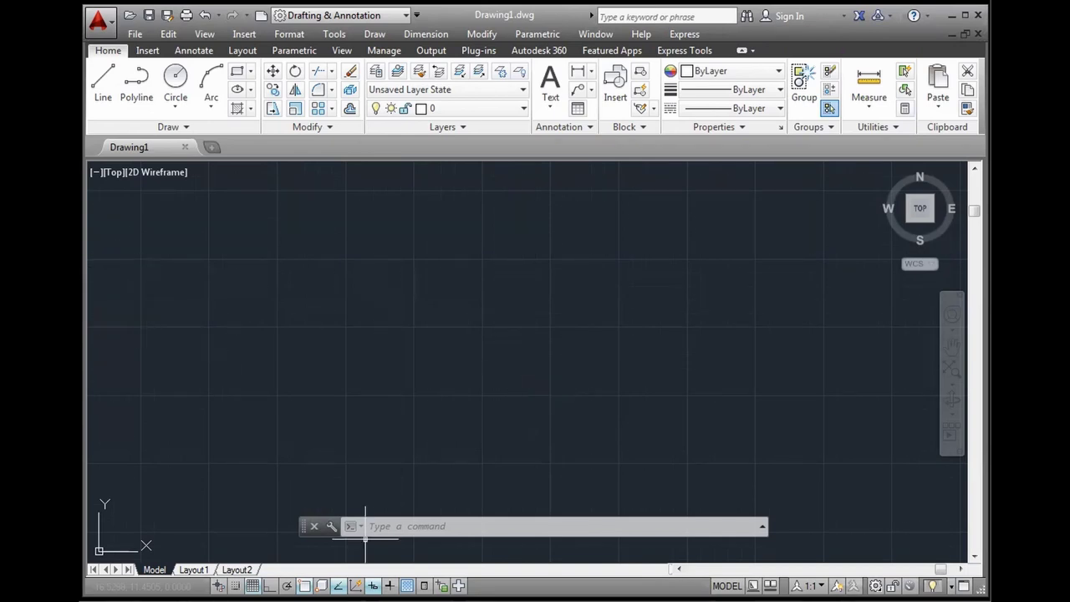
Step: Switch back to the 02-02 slide with Alt+Tab and zoom in and out to read its labels
key("alt+Tab")
scroll(246, 335, "up", 1)
scroll(272, 418, "up", 1)
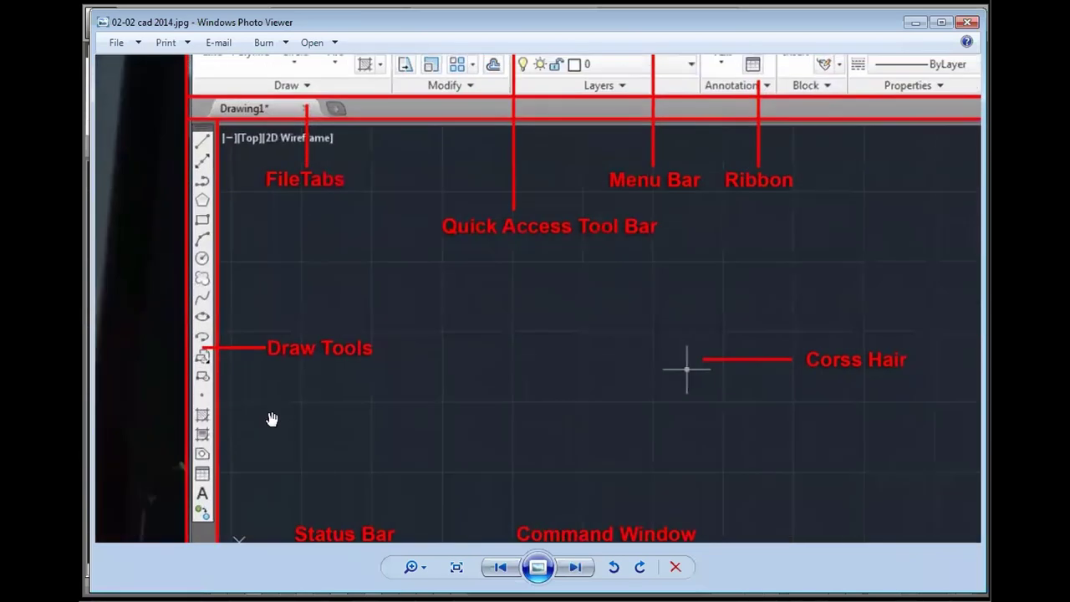
scroll(272, 421, "down", 1)
scroll(559, 277, "down", 1)
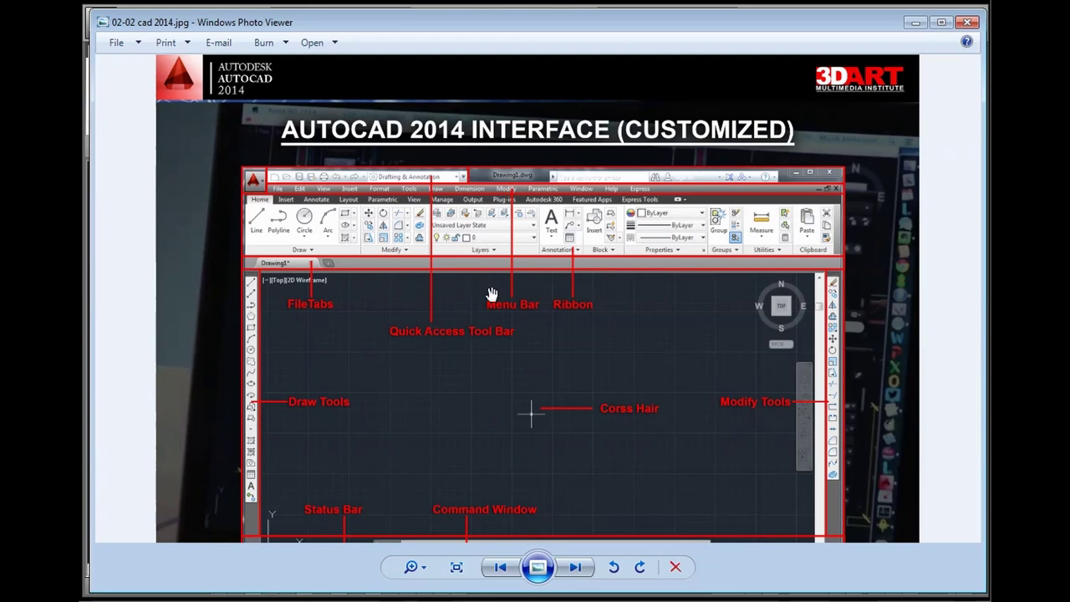
scroll(488, 288, "down", 1)
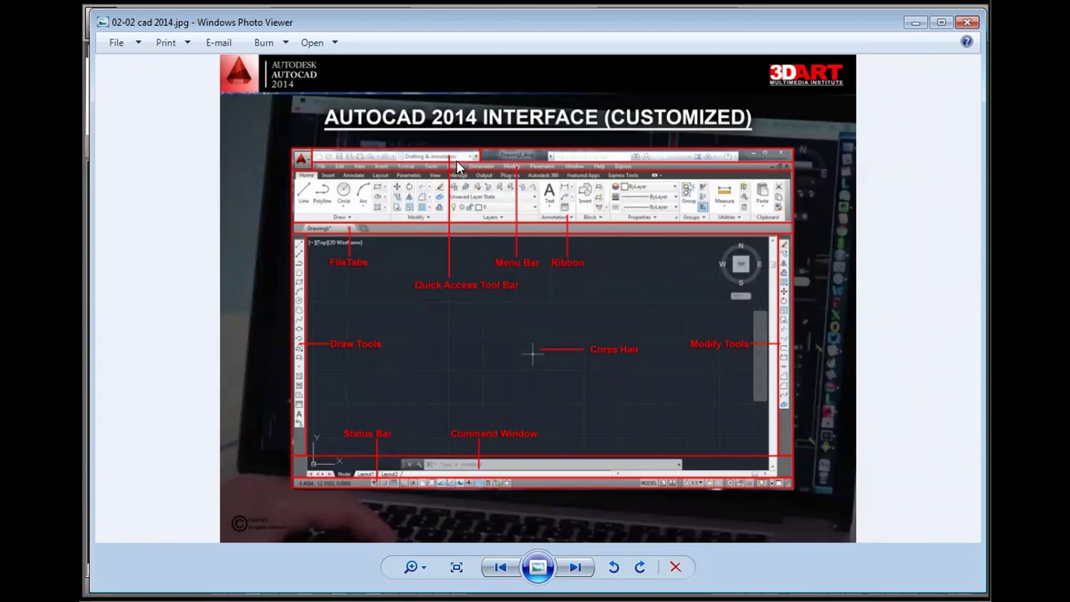
Step: Minimize the viewer and choose Hide Menu Bar from AutoCAD's Quick Access Toolbar dropdown
left_click(915, 22)
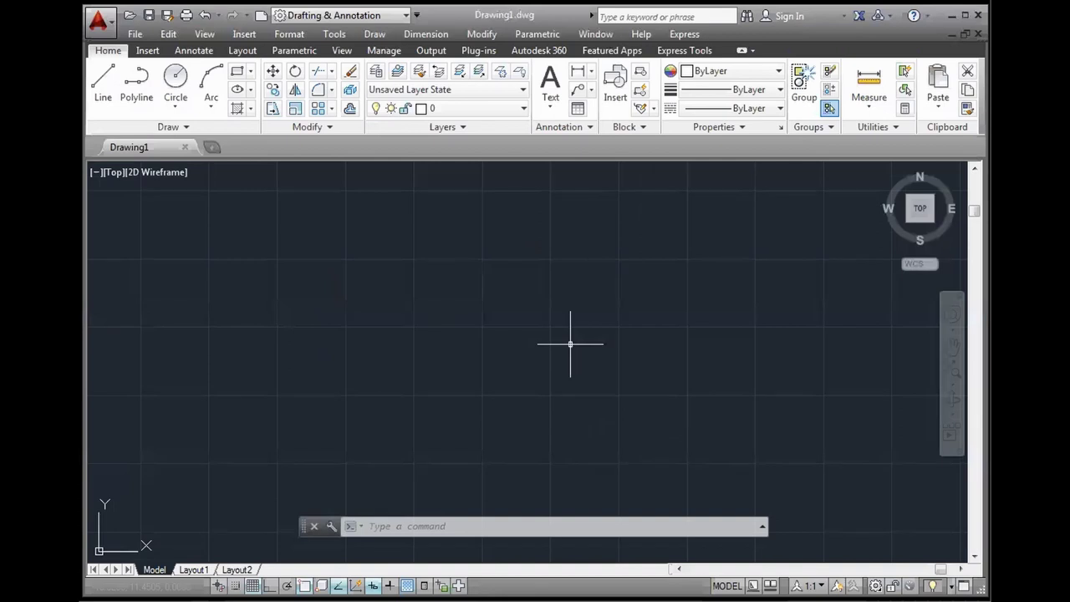
left_click(416, 15)
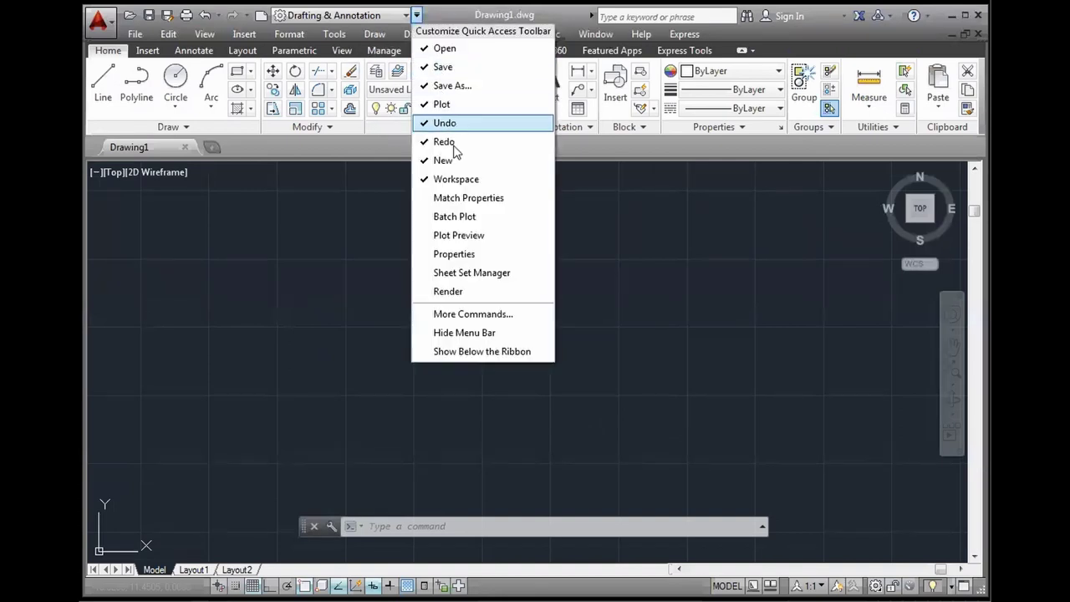
left_click(480, 331)
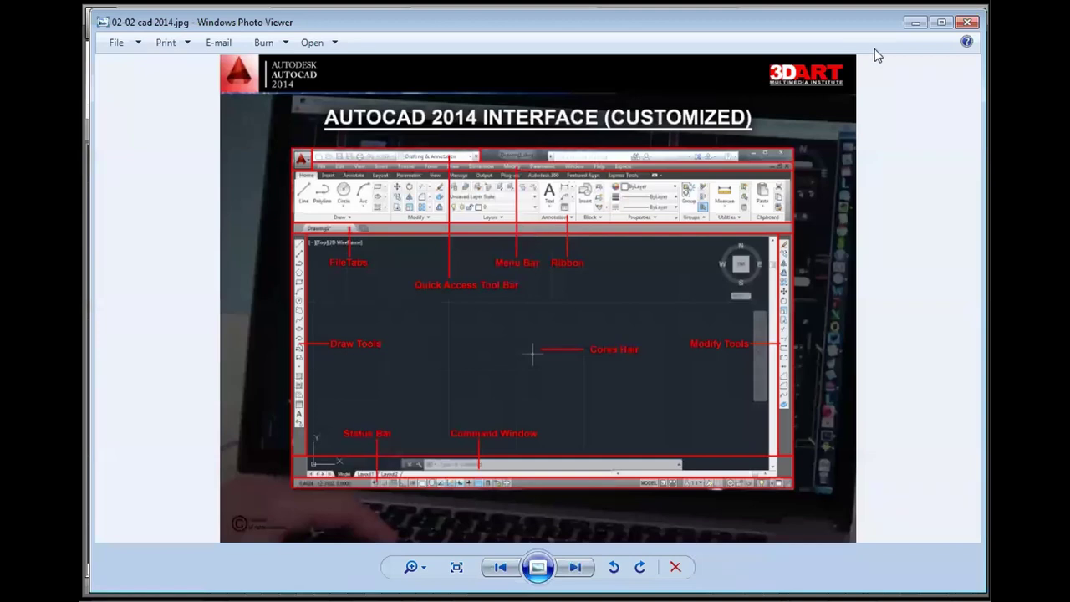
Step: Minimize Photo Viewer to return to Drawing1.dwg, now without the classic menu bar
left_click(917, 25)
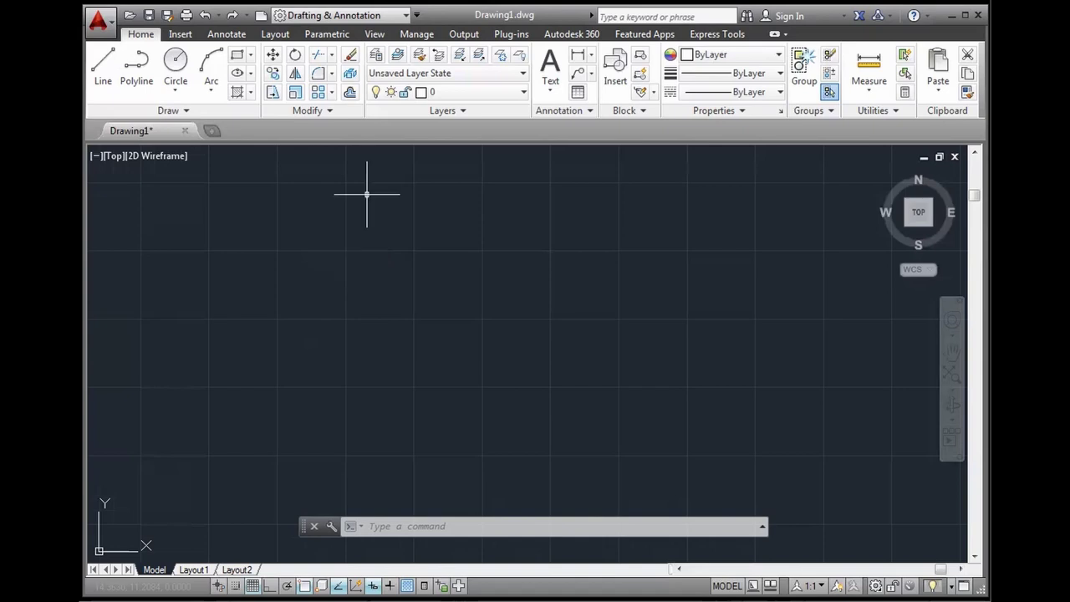
Step: Look through the workspace list and Quick Access Toolbar options without changing anything
left_click(334, 19)
left_click(345, 20)
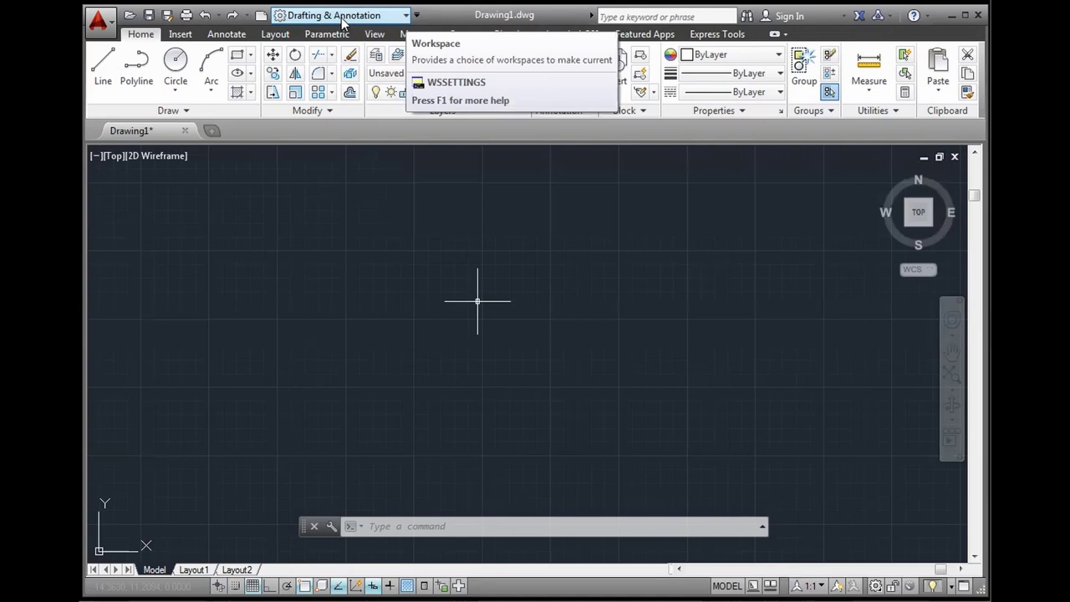
left_click(416, 16)
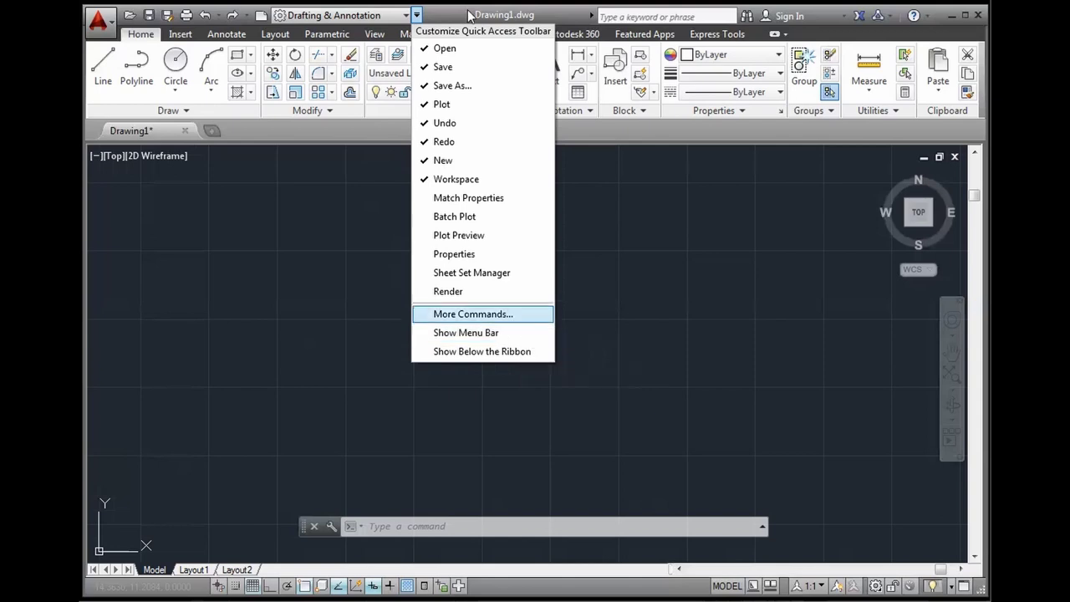
left_click(177, 35)
Step: Browse the ribbon tabs, return to Home, and choose Show Menu Bar from the Quick Access dropdown
left_click(178, 35)
left_click(275, 35)
left_click(326, 35)
left_click(203, 37)
left_click(180, 35)
left_click(141, 35)
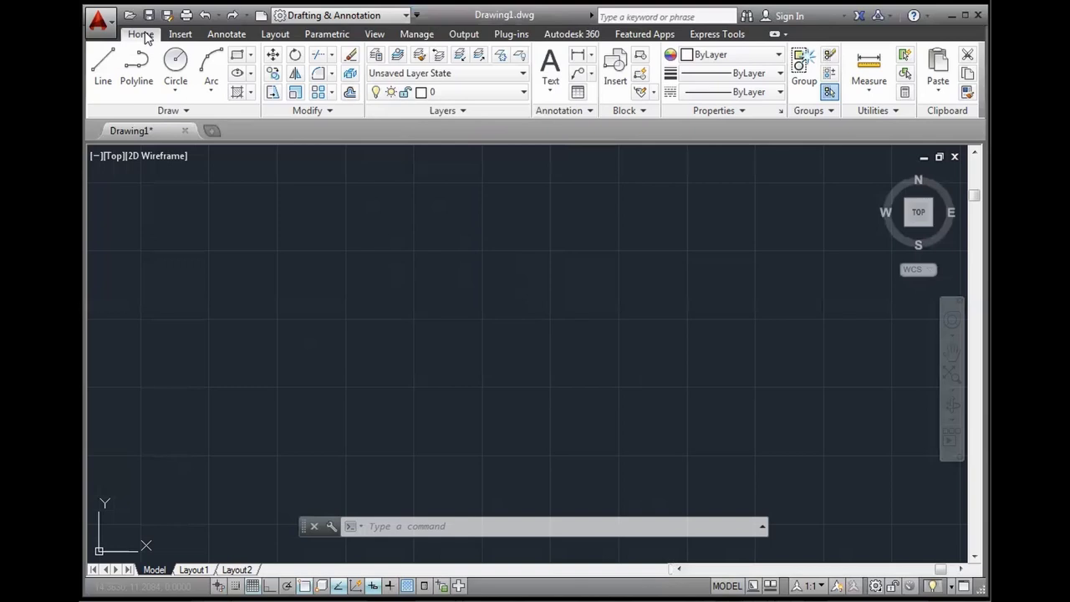
left_click(417, 15)
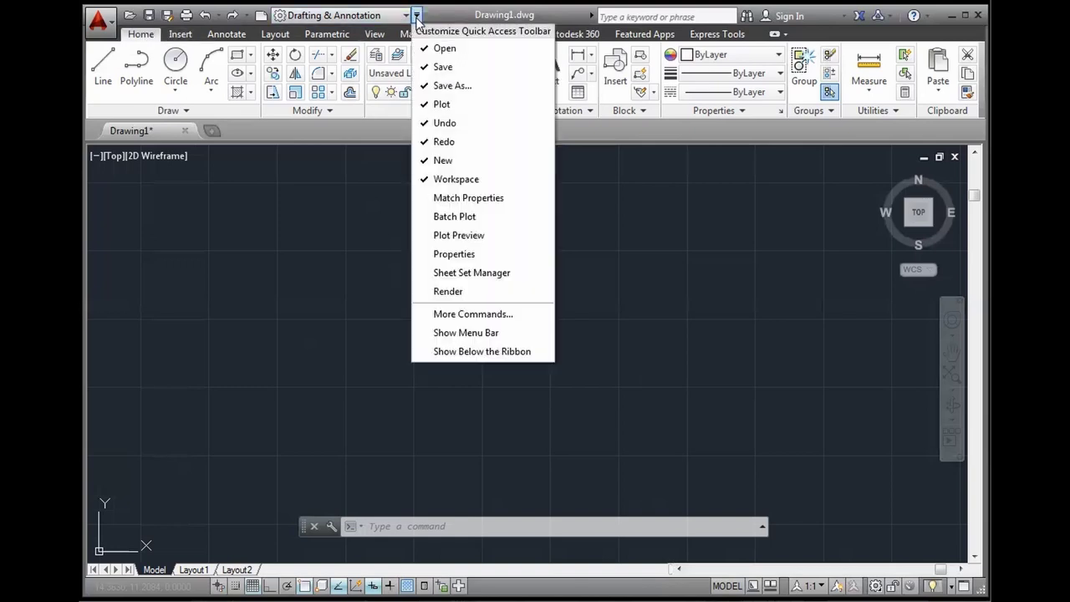
left_click(514, 337)
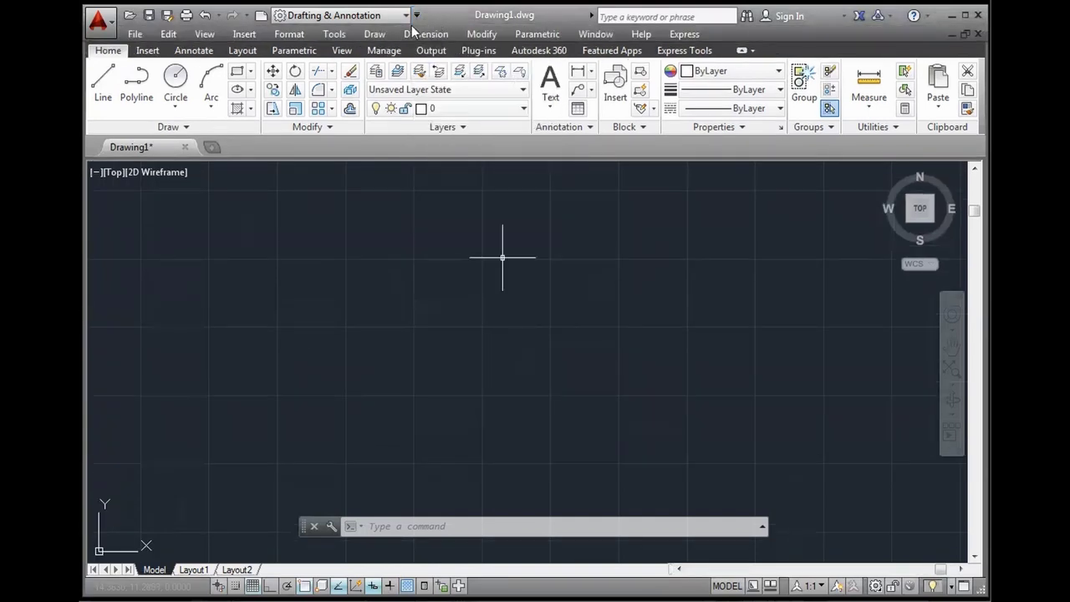
Step: Turn on the classic Draw toolbar from Tools > Toolbars > AutoCAD, docked along the left edge
left_click(333, 34)
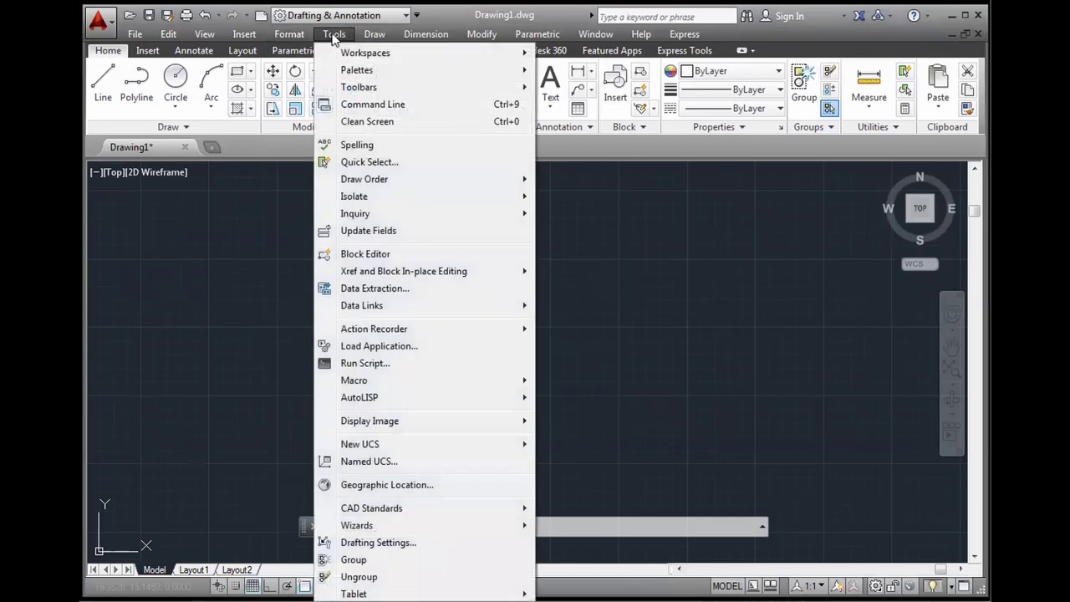
mouse_move(358, 87)
mouse_move(578, 87)
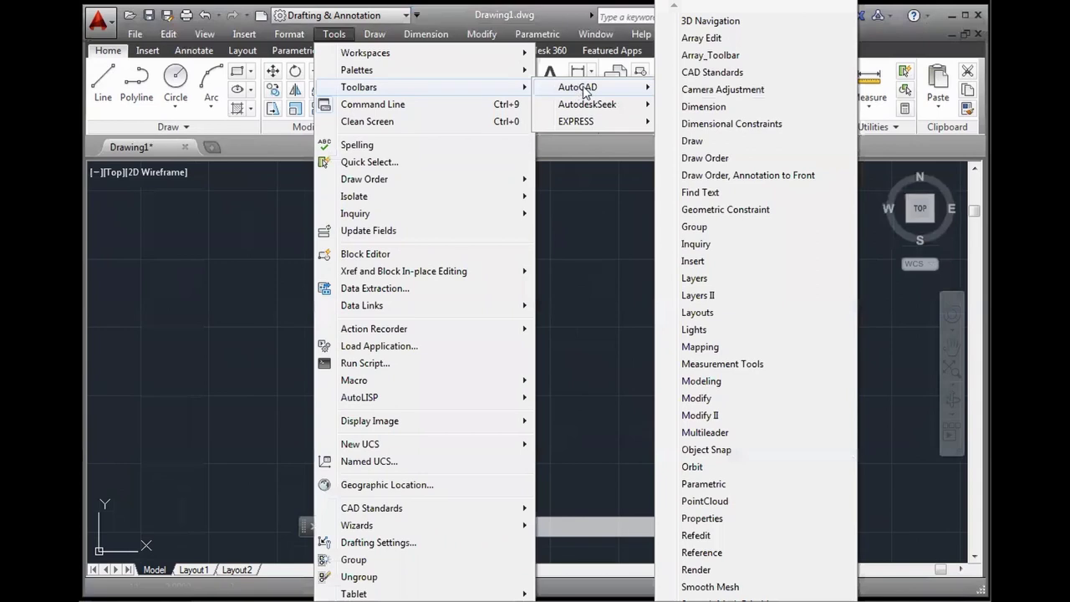
left_click(693, 141)
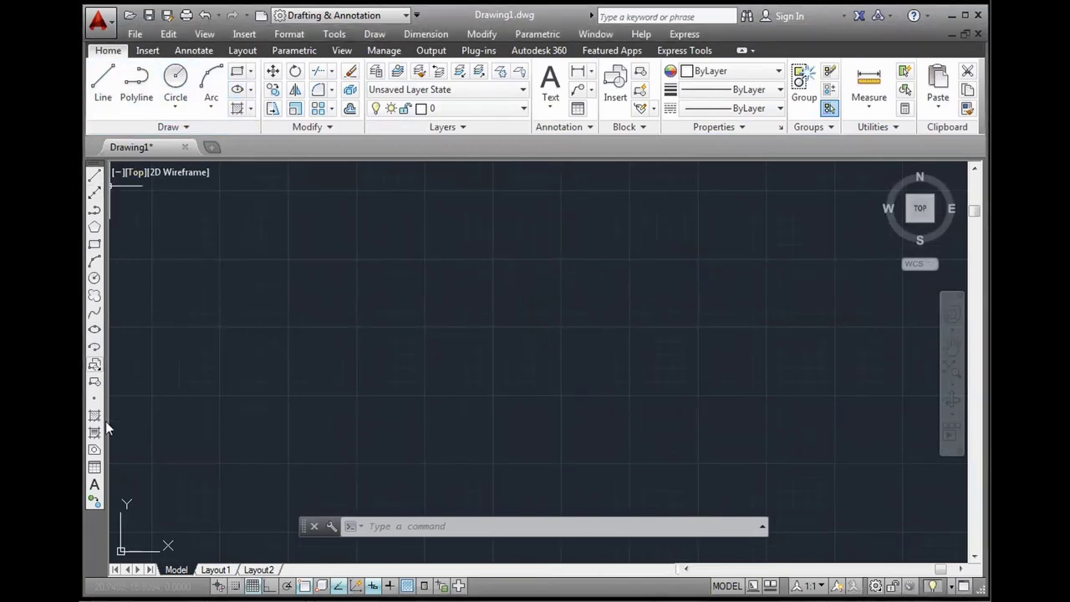
left_click(187, 126)
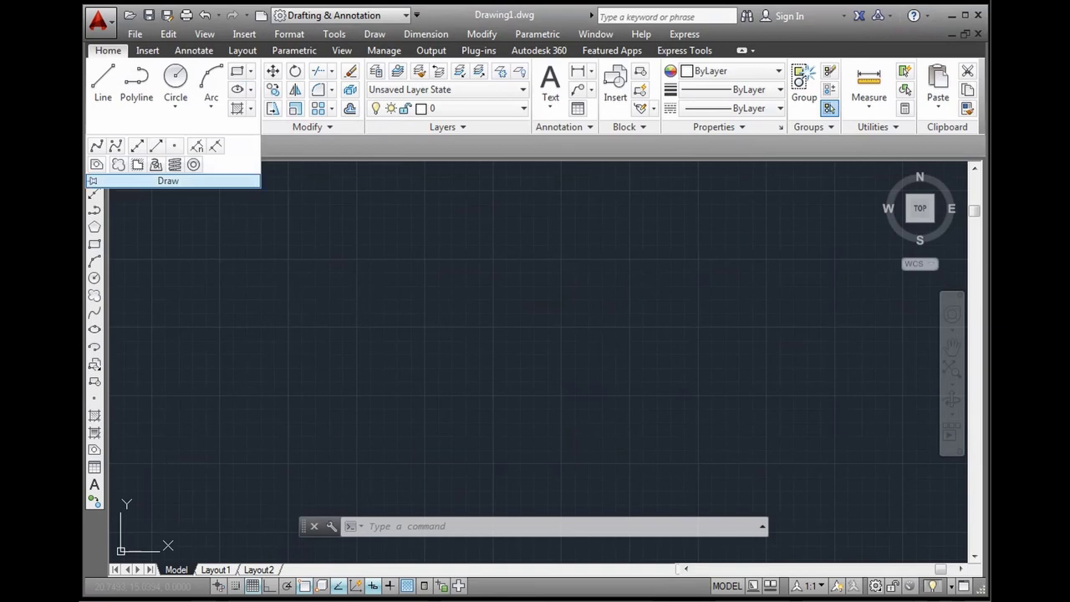
left_click(114, 373)
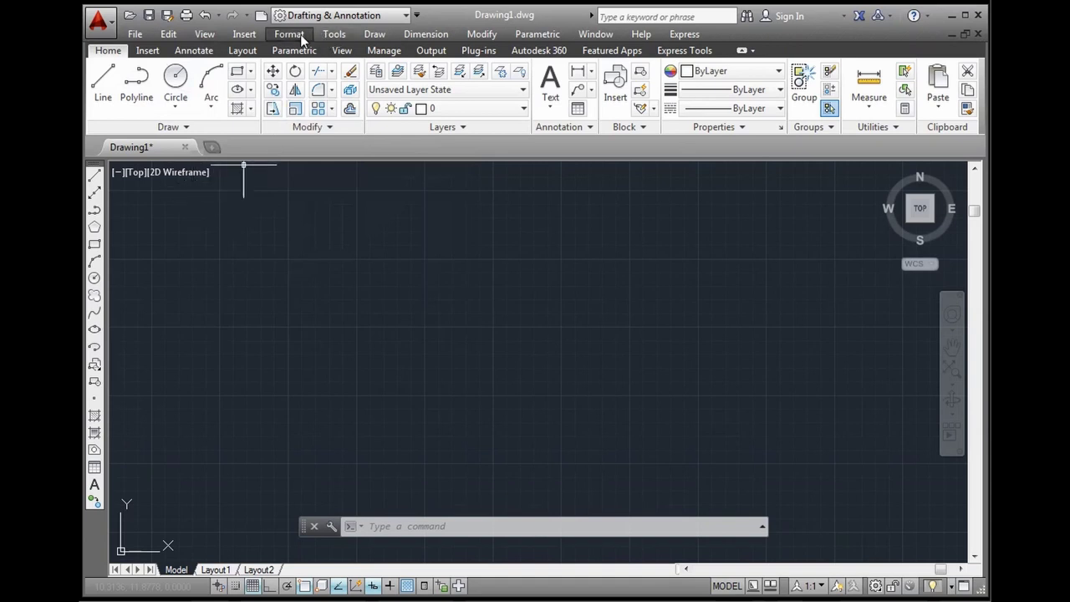
Step: Turn on the classic Modify toolbar from Tools > Toolbars > AutoCAD, docked along the right edge
left_click(334, 37)
mouse_move(359, 87)
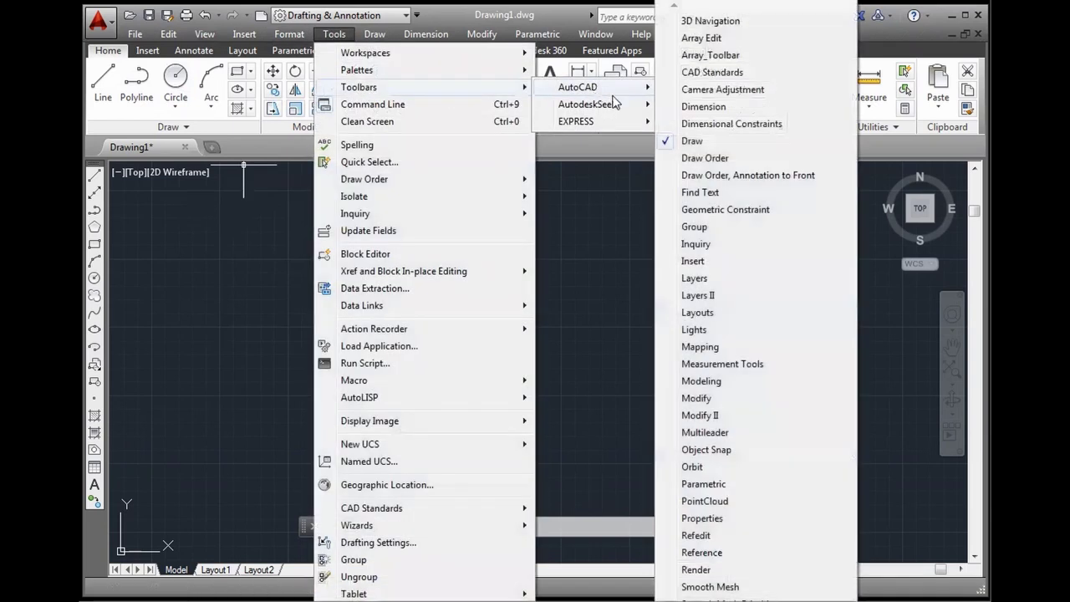
mouse_move(578, 87)
left_click(709, 398)
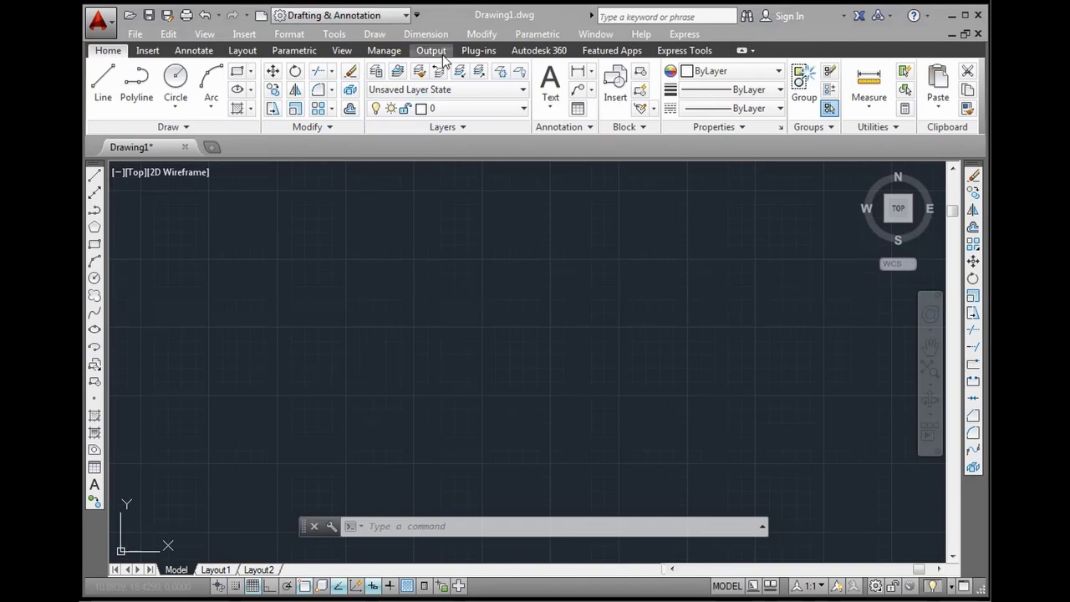
left_click(334, 34)
left_click(483, 34)
left_click(490, 32)
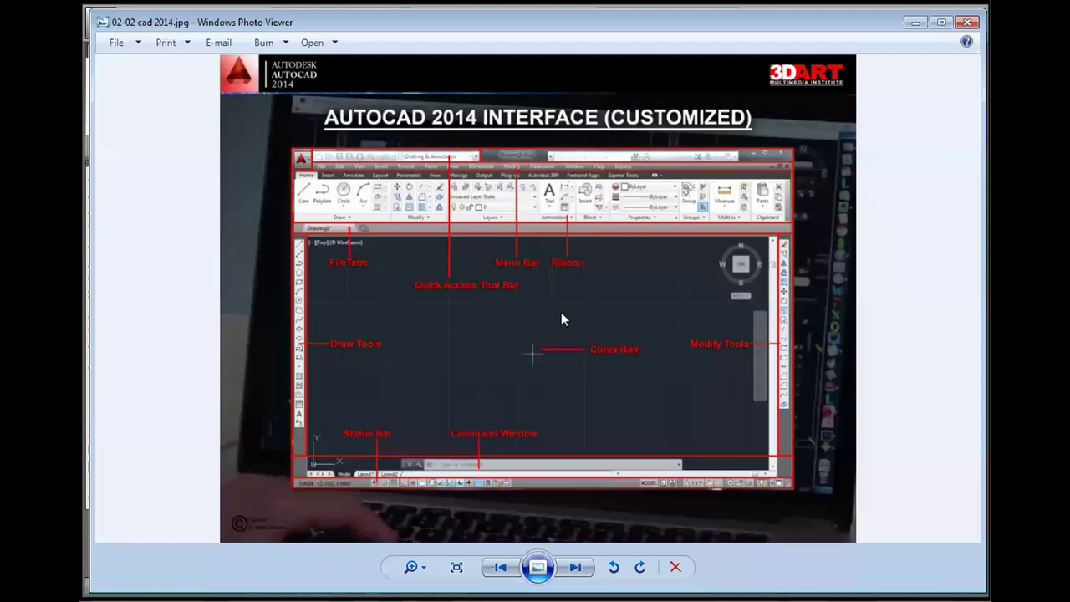
Step: Zoom in and out on the AutoCAD 2014 interface slide, panning to its top-left logo
scroll(561, 318, "up", 1)
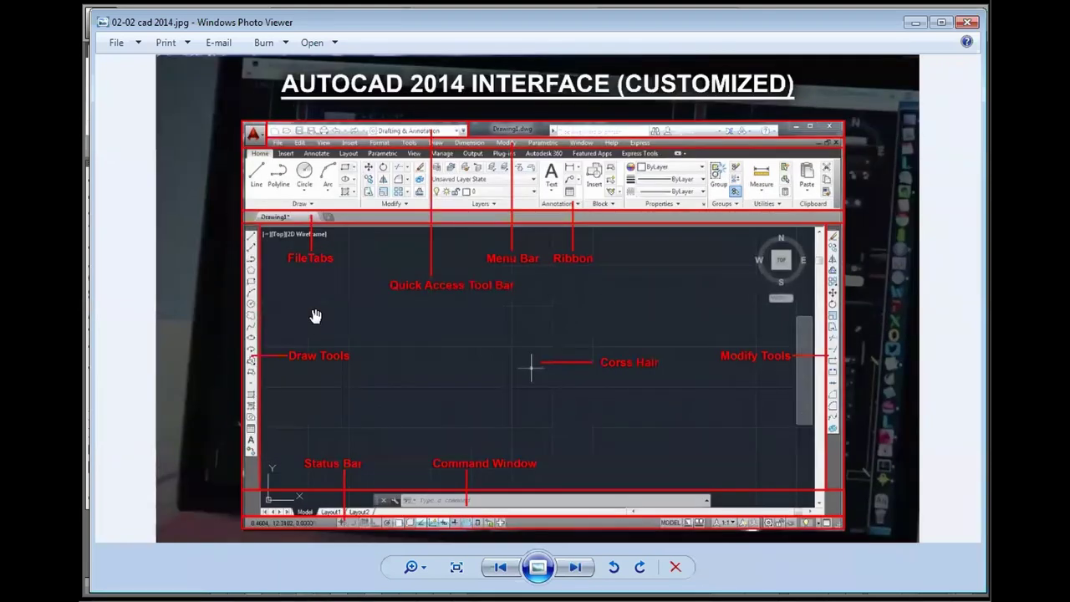
scroll(301, 284, "up", 1)
scroll(284, 259, "up", 1)
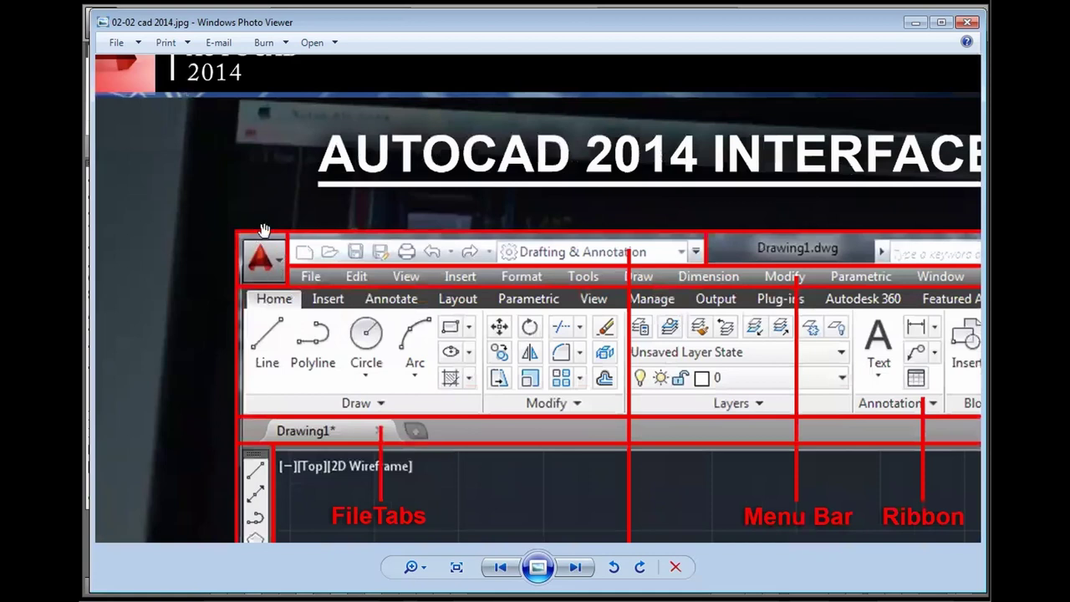
left_click_drag(252, 255, 291, 306)
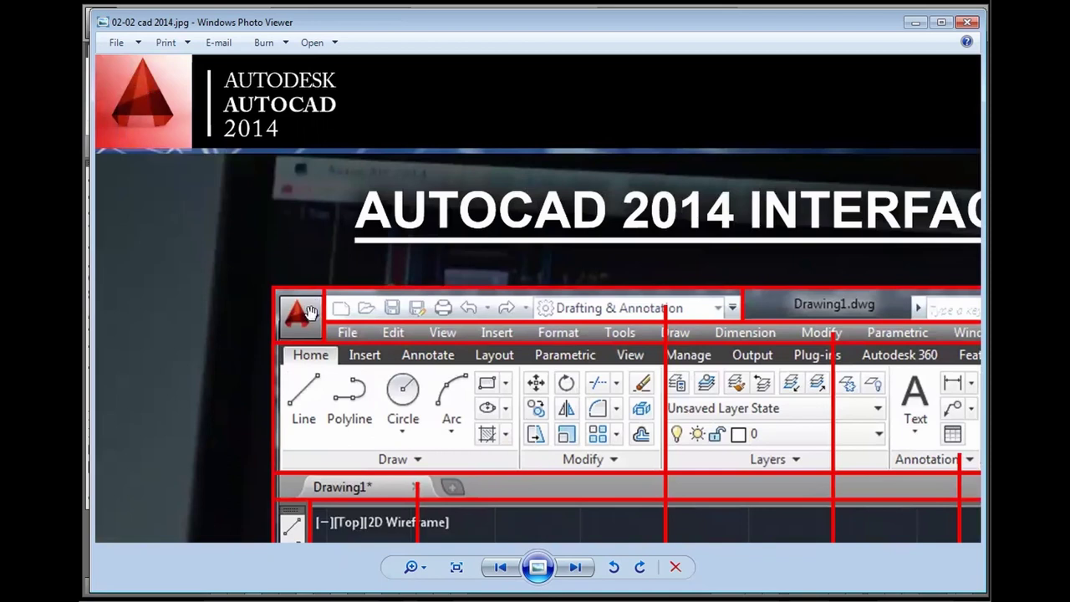
scroll(300, 330, "up", 1)
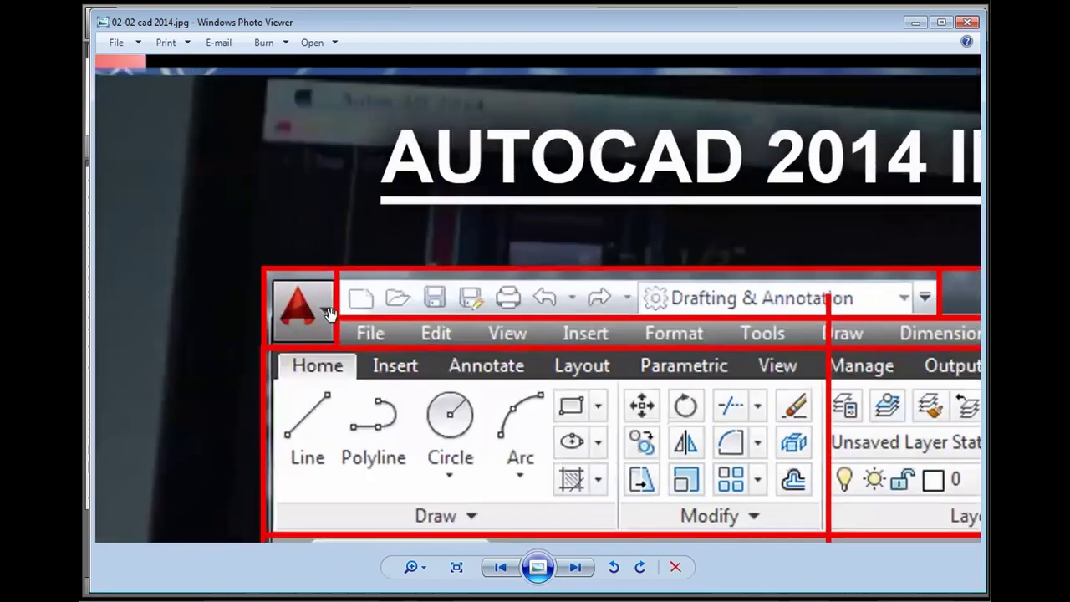
scroll(297, 318, "down", 1)
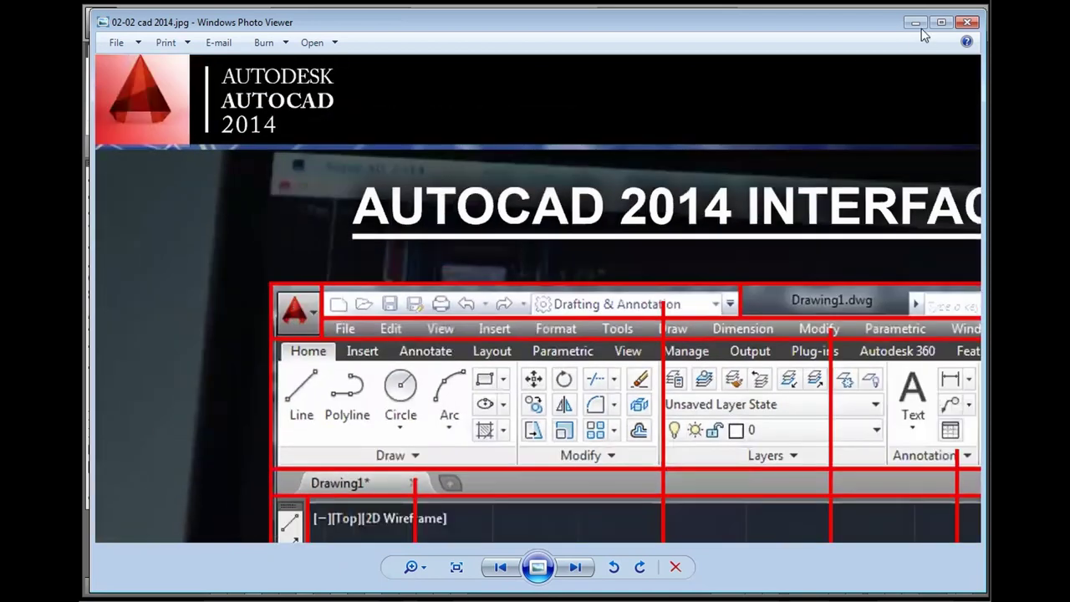
scroll(322, 261, "down", 1)
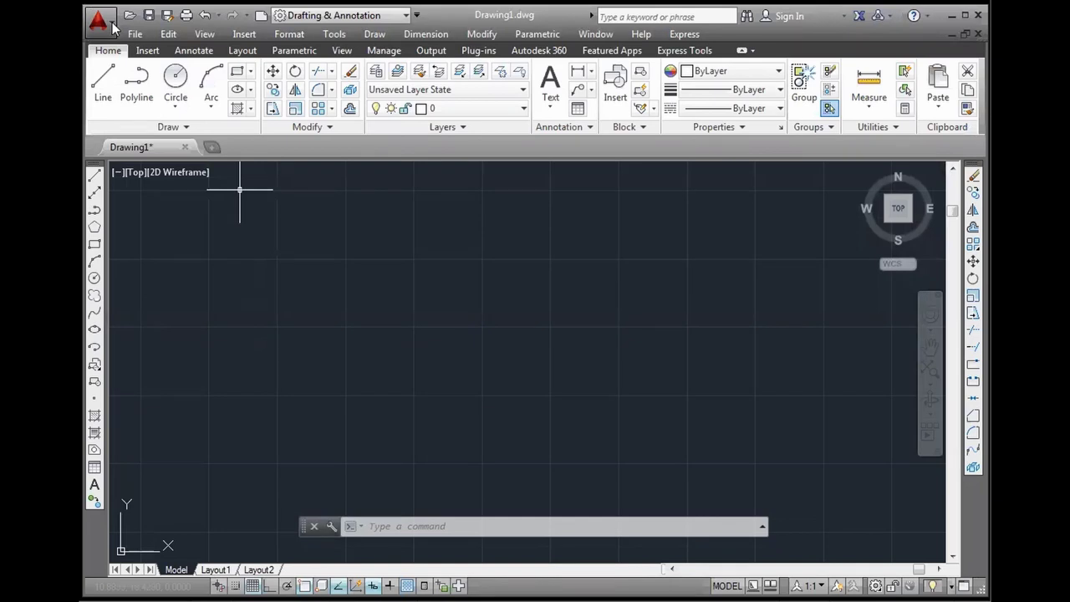
Step: Open the red A application menu listing recent .dwg documents and the Options button
left_click(99, 22)
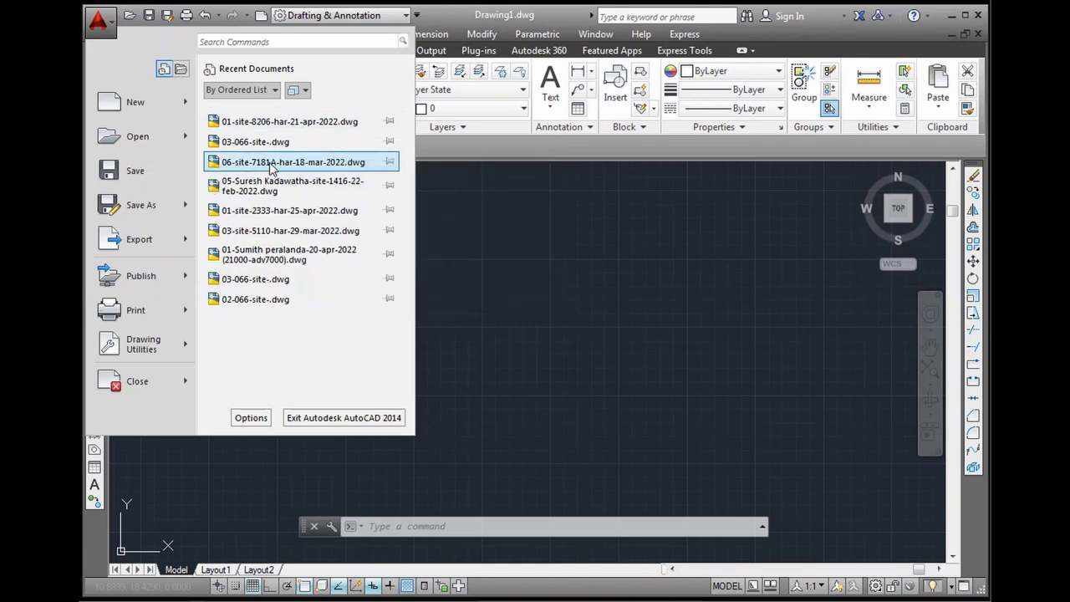
mouse_move(285, 185)
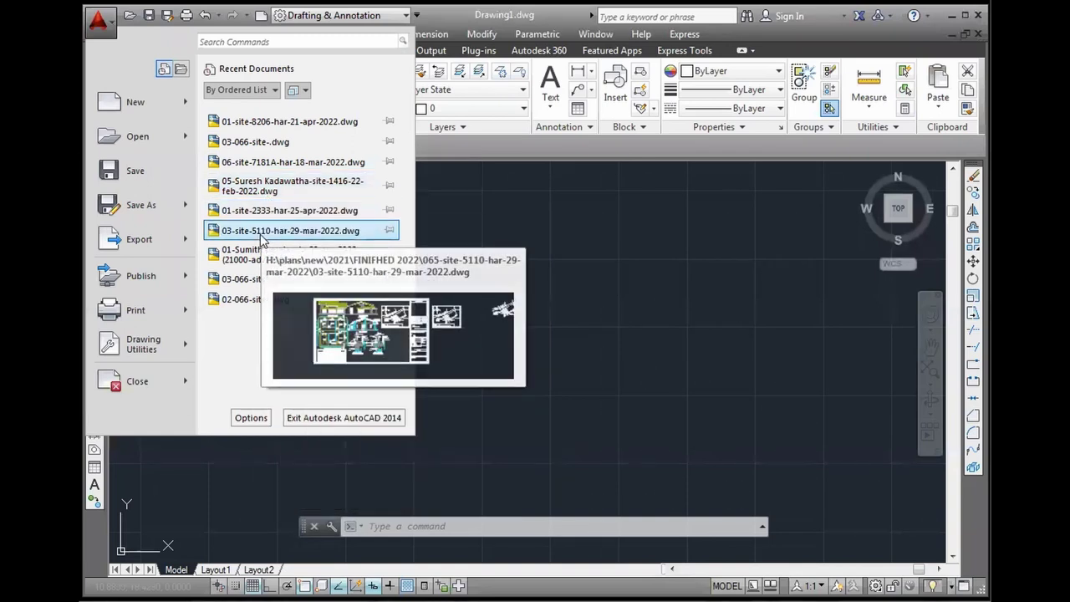
left_click(272, 192)
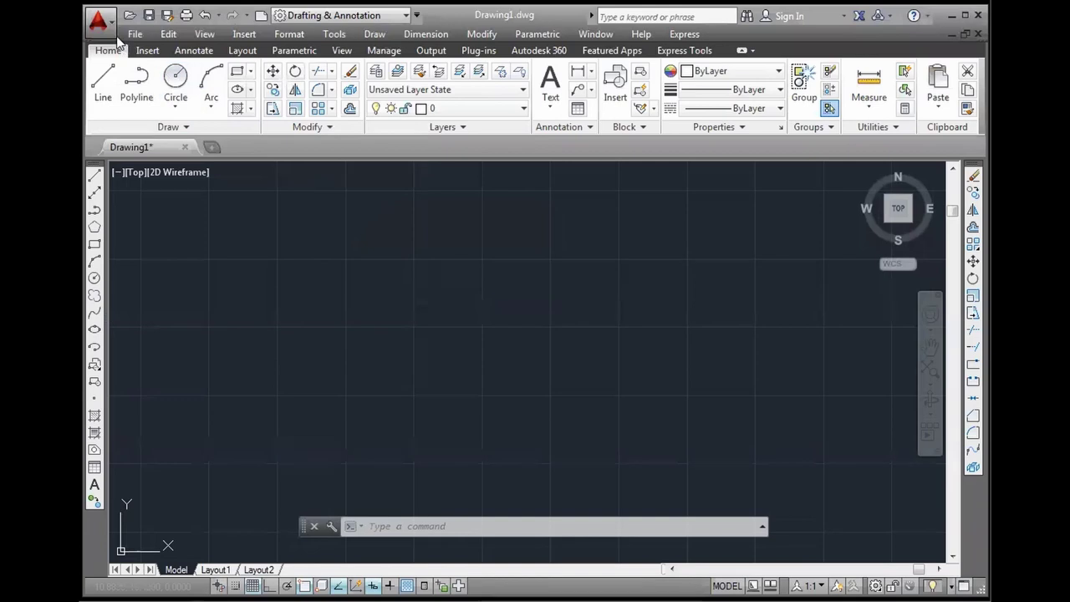
left_click(98, 20)
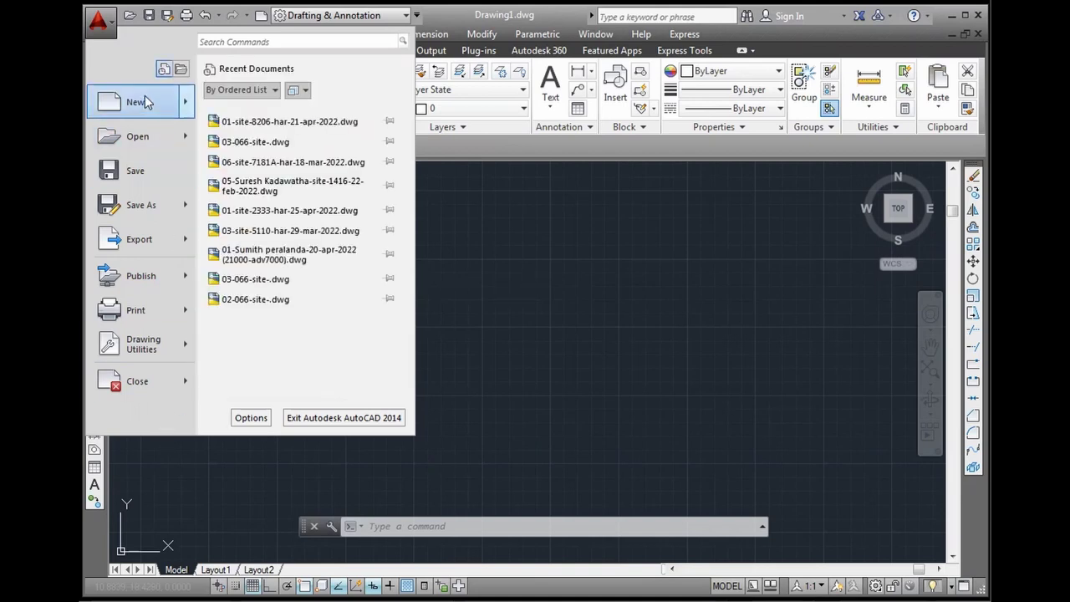
left_click(101, 28)
left_click(101, 28)
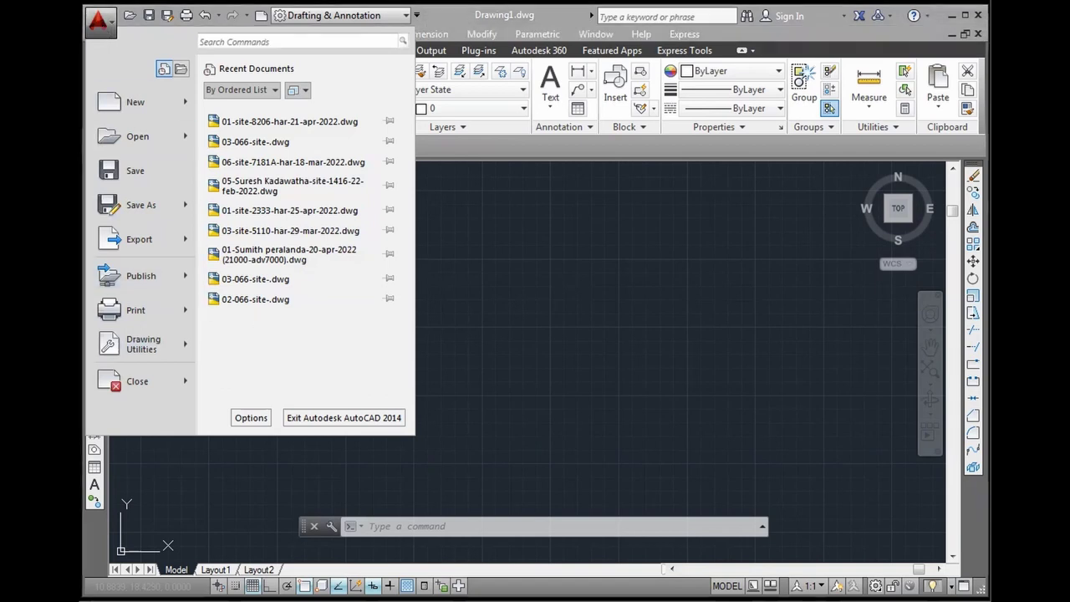
left_click(98, 23)
left_click(99, 23)
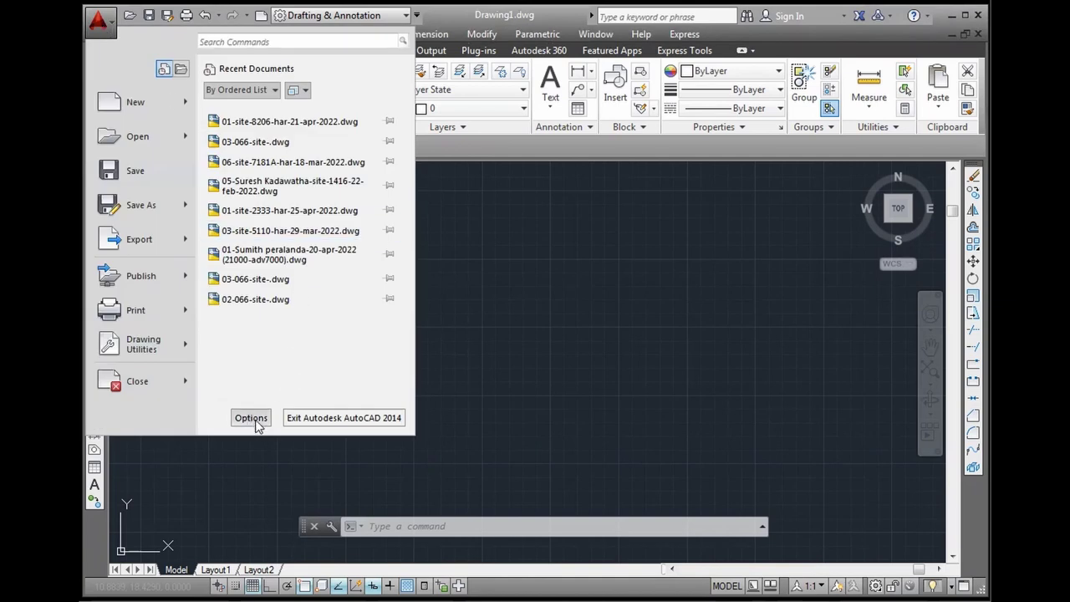
Step: Open the Options dialog on its Open and Save tab
left_click(251, 418)
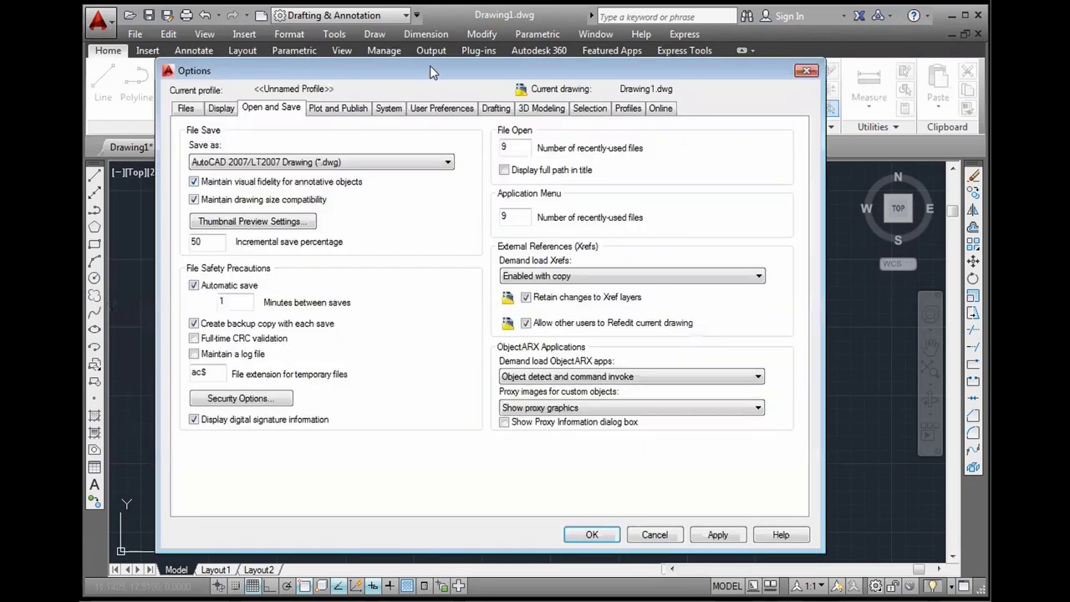
left_click(569, 108)
left_click(521, 108)
left_click(422, 108)
left_click(369, 107)
left_click(318, 108)
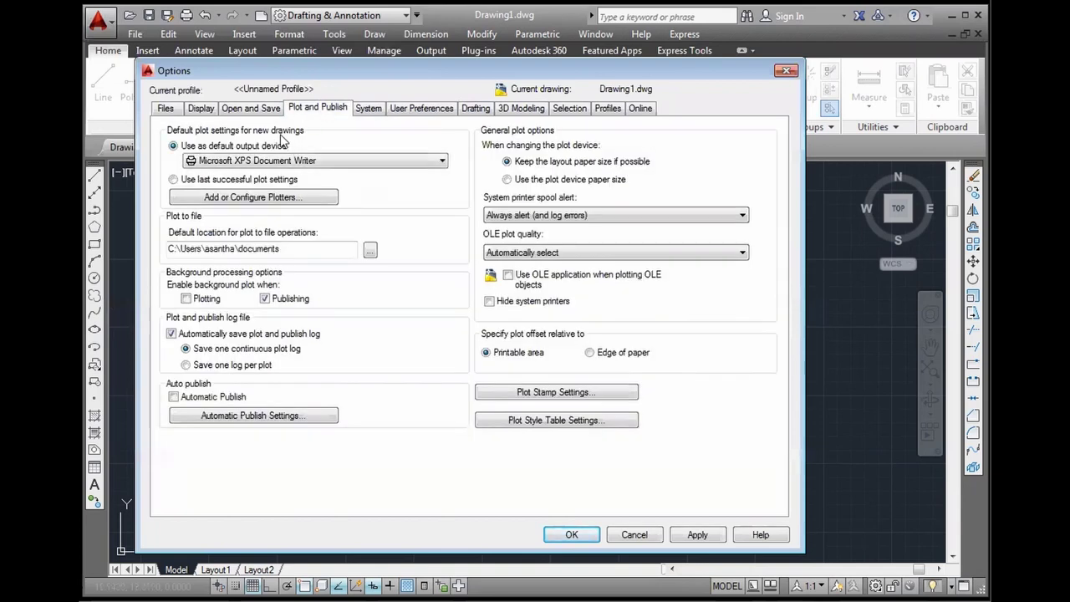
left_click(260, 108)
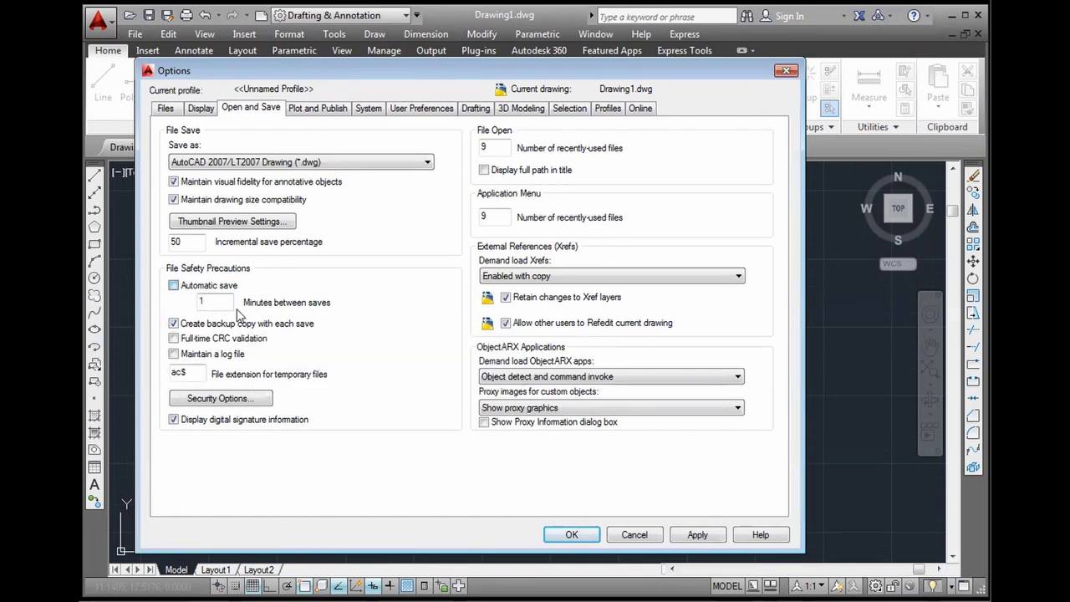
Step: Set Automatic save's minutes between saves to 1
double_click(228, 301)
type("10")
double_click(224, 298)
type("3")
left_click_drag(213, 308, 174, 308)
type("1")
left_click(191, 242)
double_click(215, 298)
type("3")
double_click(215, 304)
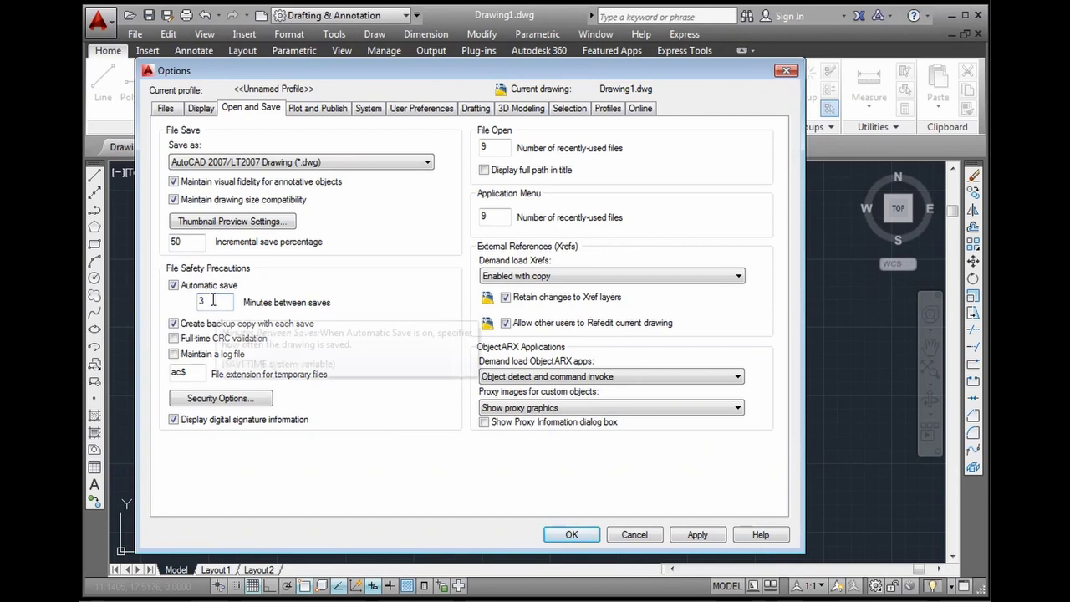
type("1")
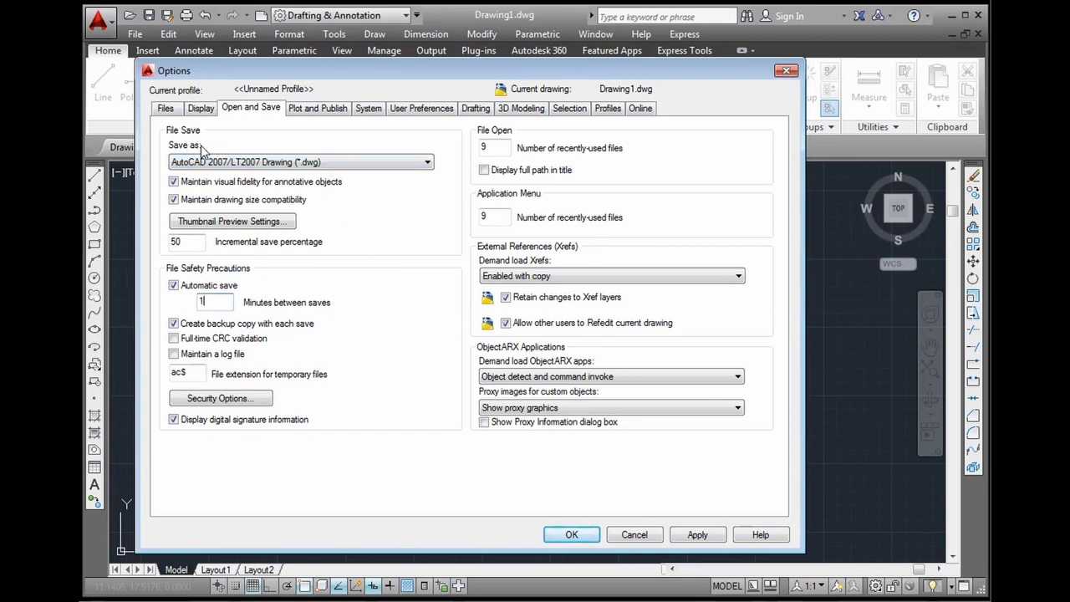
Step: Choose AutoCAD 2013 Drawing (*.dwg) in the Save as format list
left_click(227, 163)
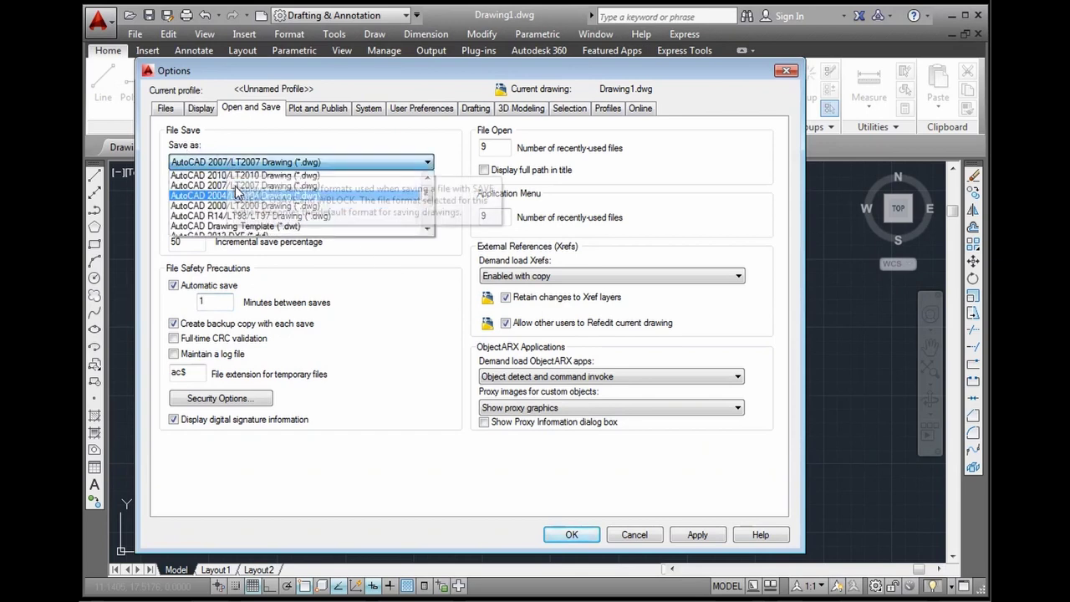
scroll(229, 186, "up", 1)
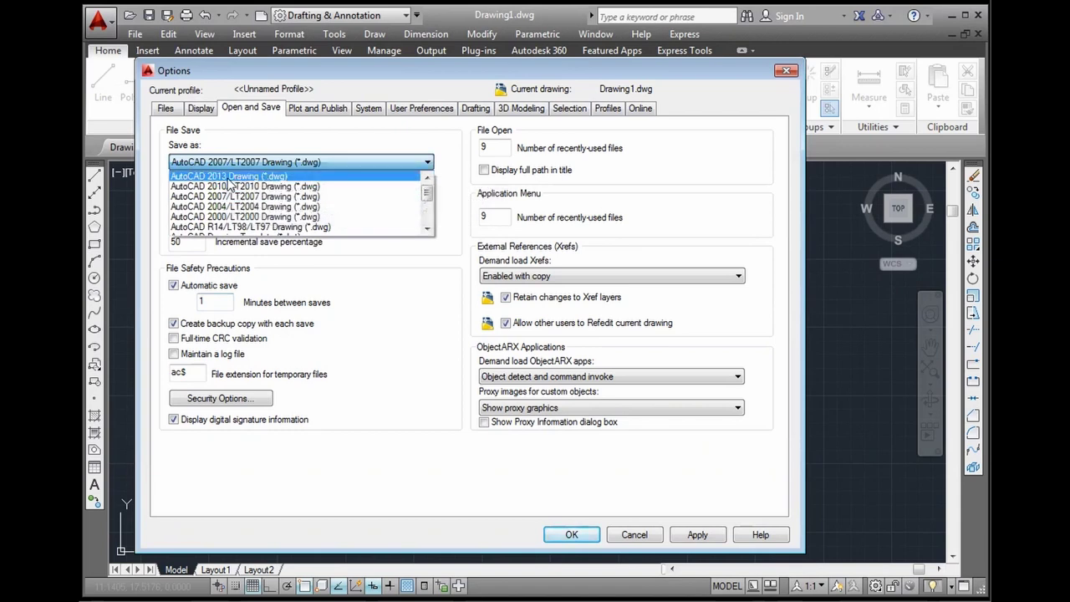
left_click(228, 177)
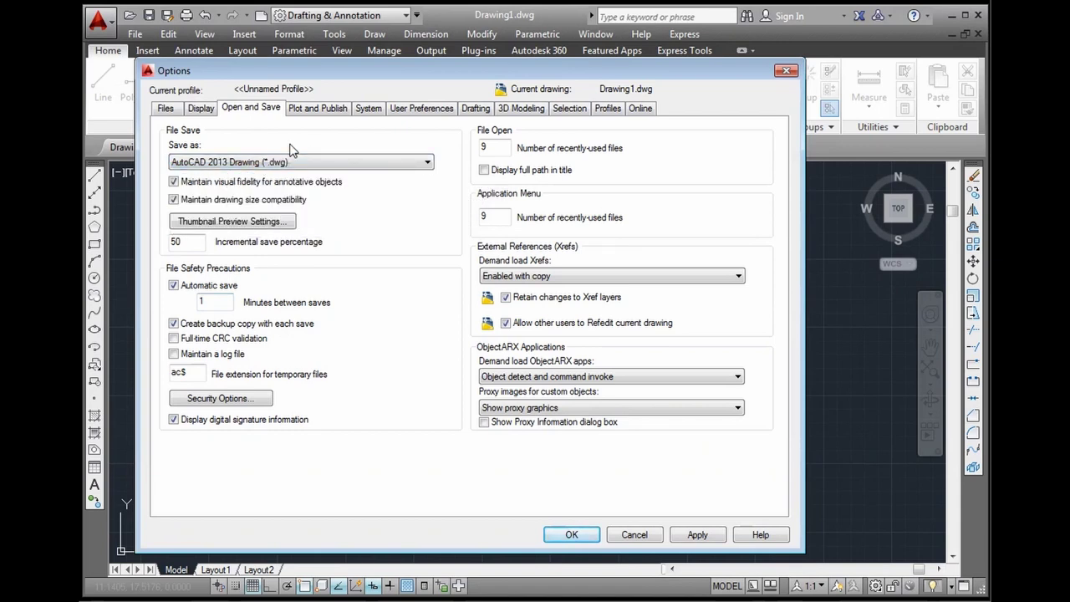
left_click(233, 162)
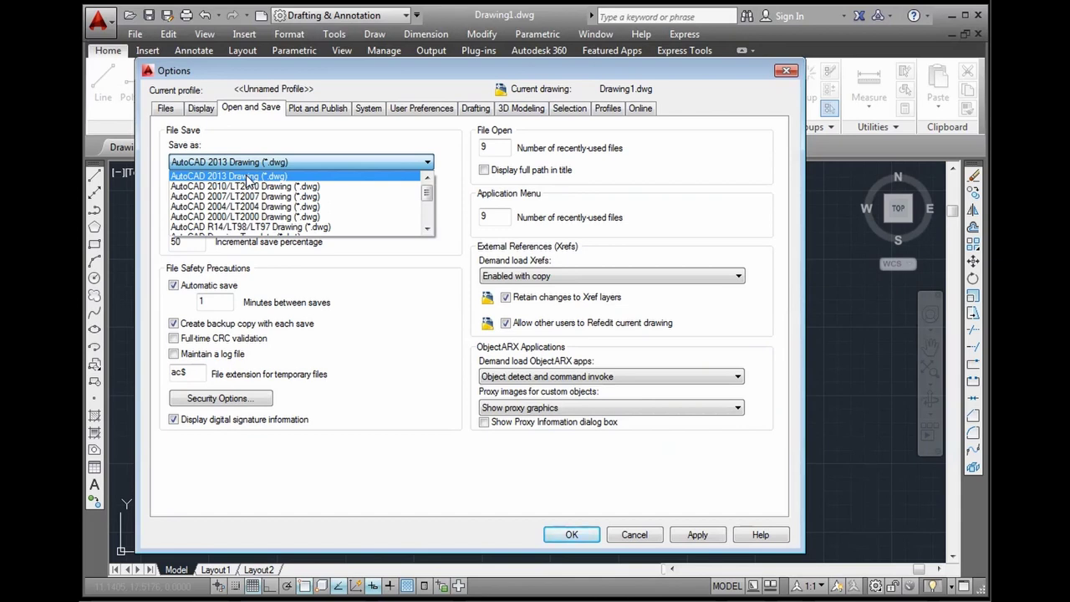
left_click(280, 144)
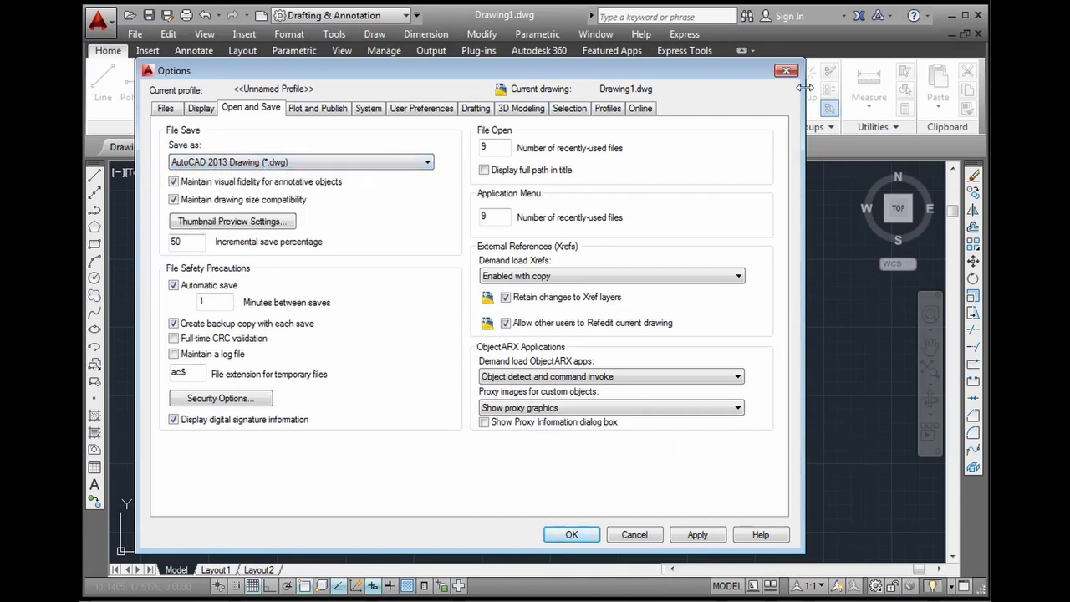
Step: Close Options, pan the customized interface slide, then minimize Photo Viewer
left_click(571, 534)
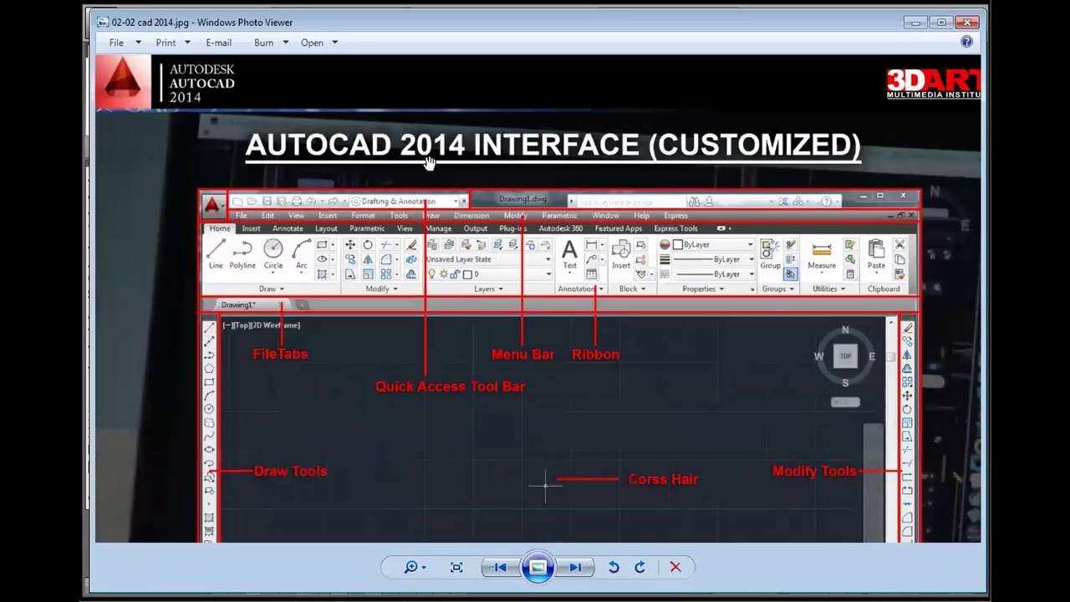
left_click_drag(429, 161, 430, 146)
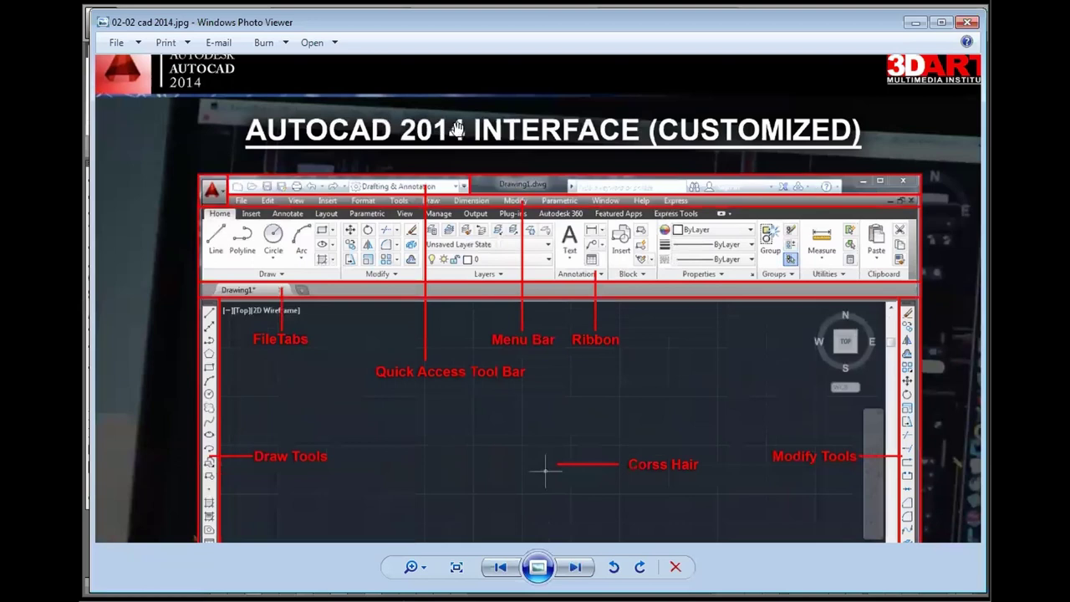
left_click(920, 30)
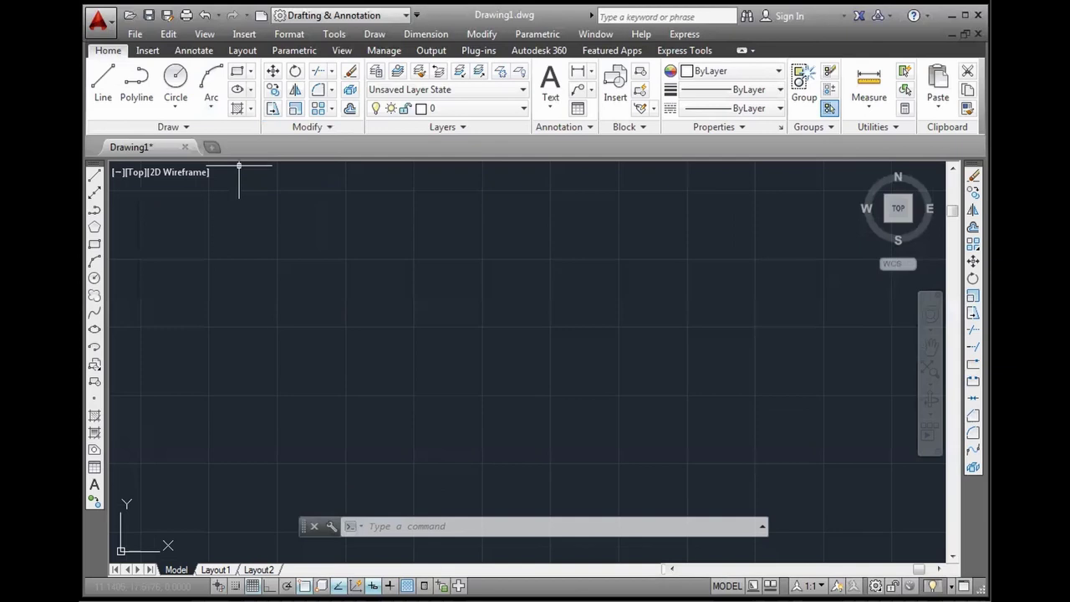
Step: Open Save Drawing As for Drawing1 from the File menu, widen it, and expand Files of type
left_click(136, 34)
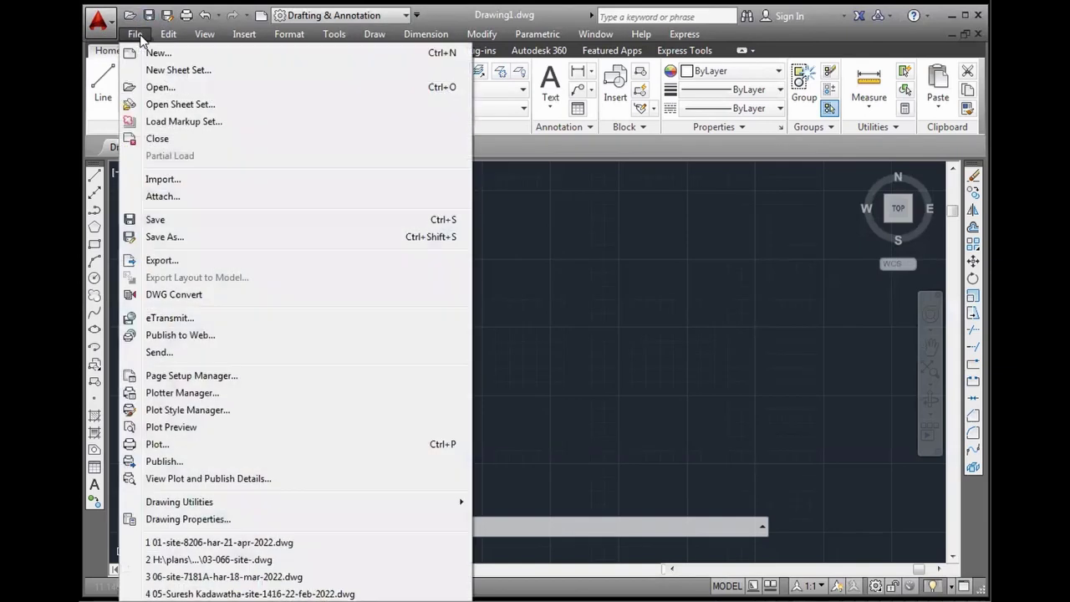
left_click(167, 220)
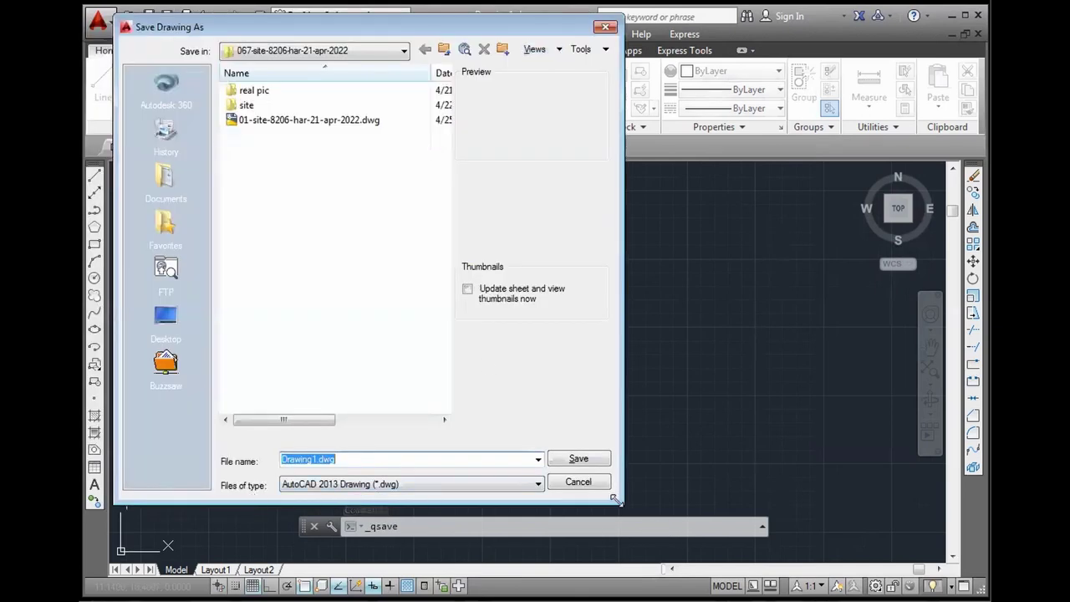
left_click_drag(615, 499, 732, 409)
left_click(605, 392)
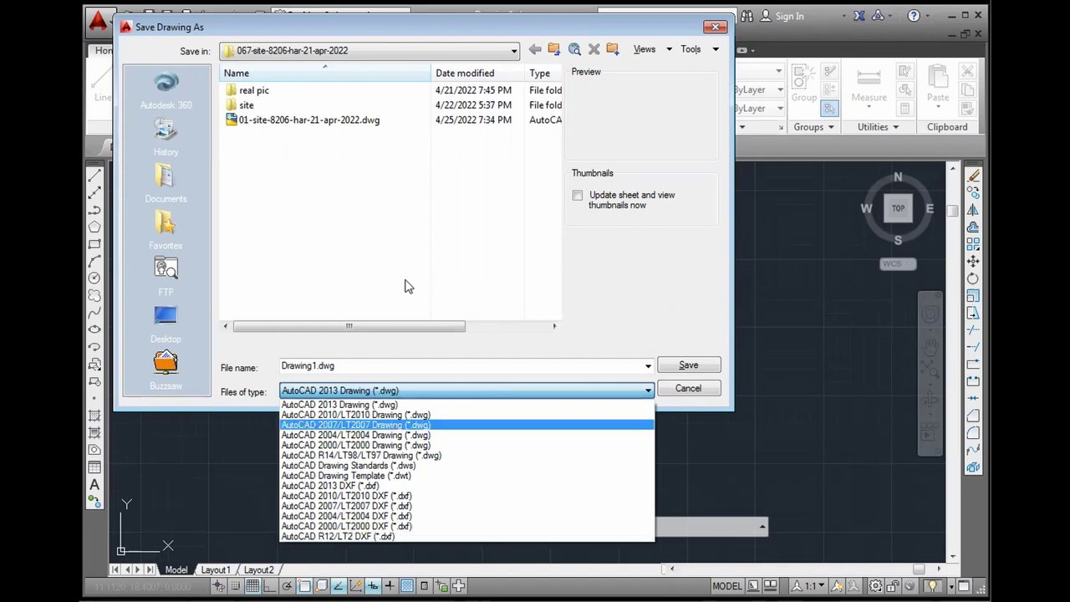
left_click(366, 288)
left_click(333, 395)
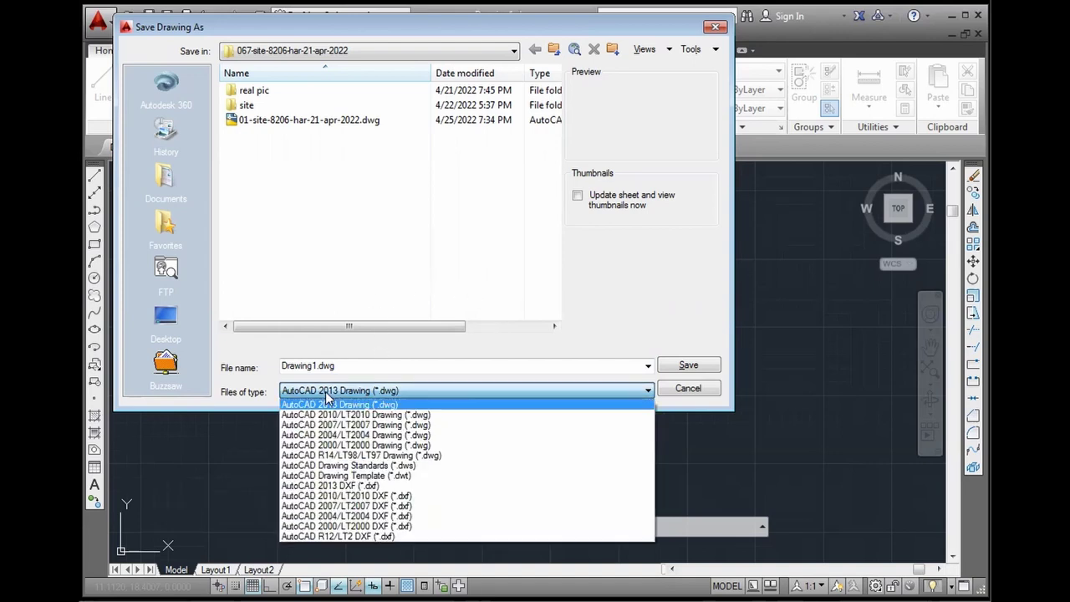
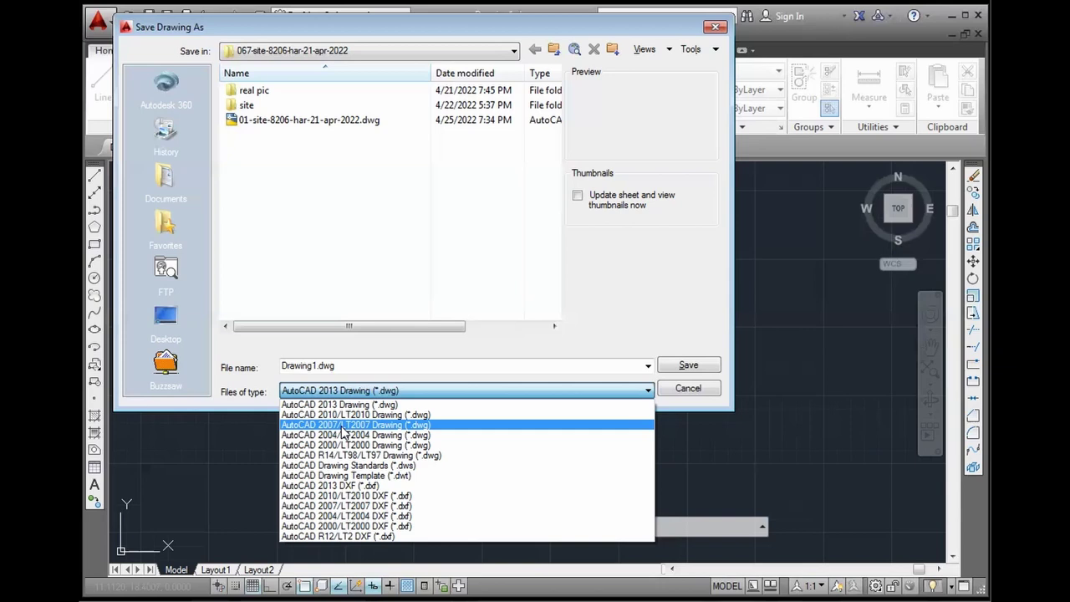
Step: Browse the Files of type list in Save Drawing As, keeping AutoCAD 2013 Drawing (*.dwg)
left_click(699, 401)
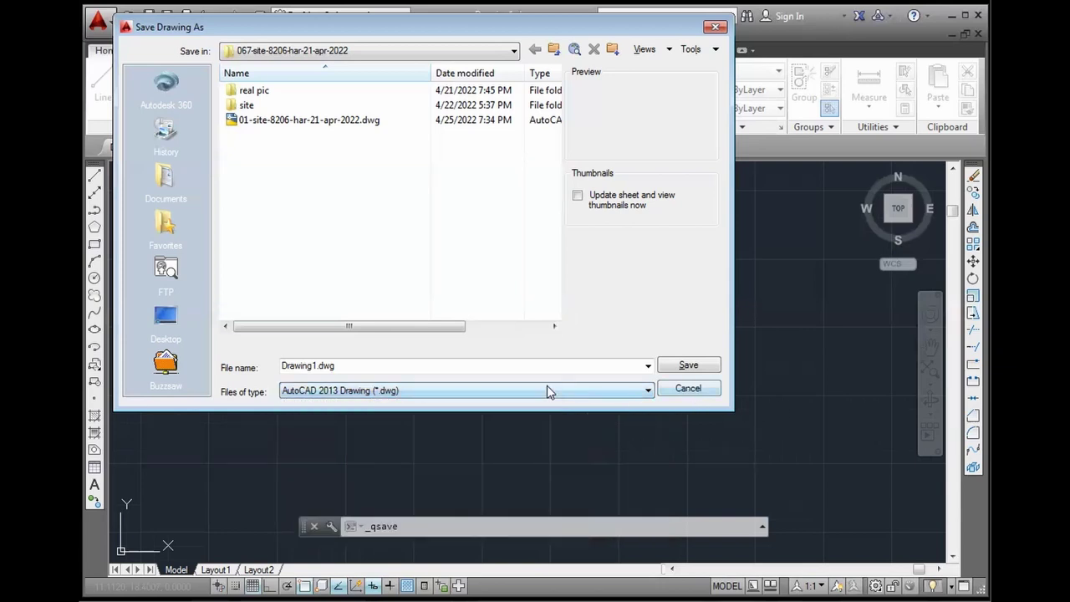
left_click(547, 389)
left_click(534, 404)
Step: Cancel the save without saving and open Options from the application menu
left_click(688, 387)
left_click(97, 23)
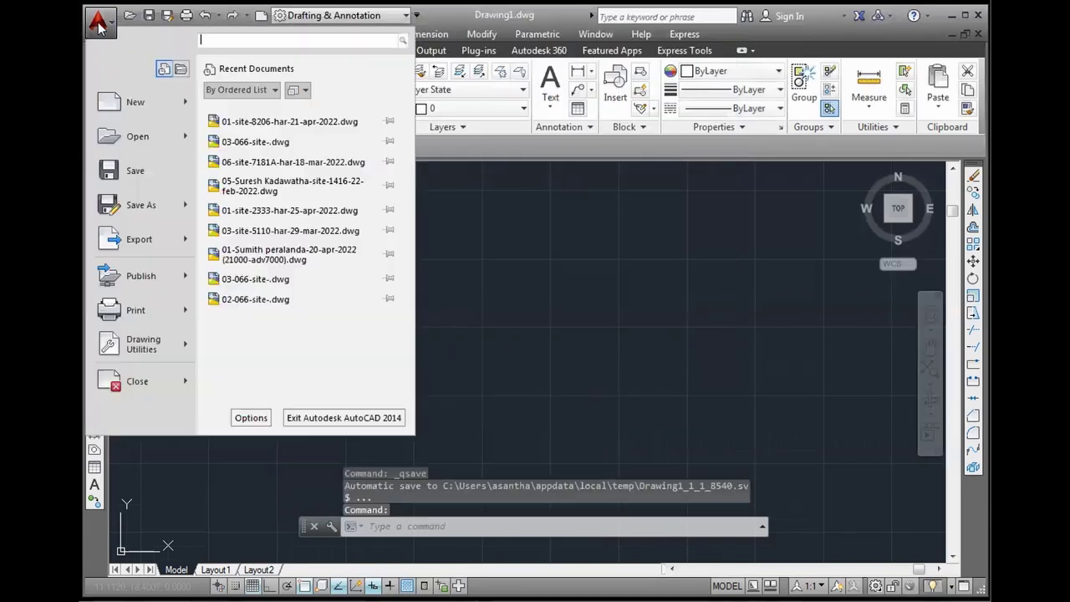
left_click(250, 417)
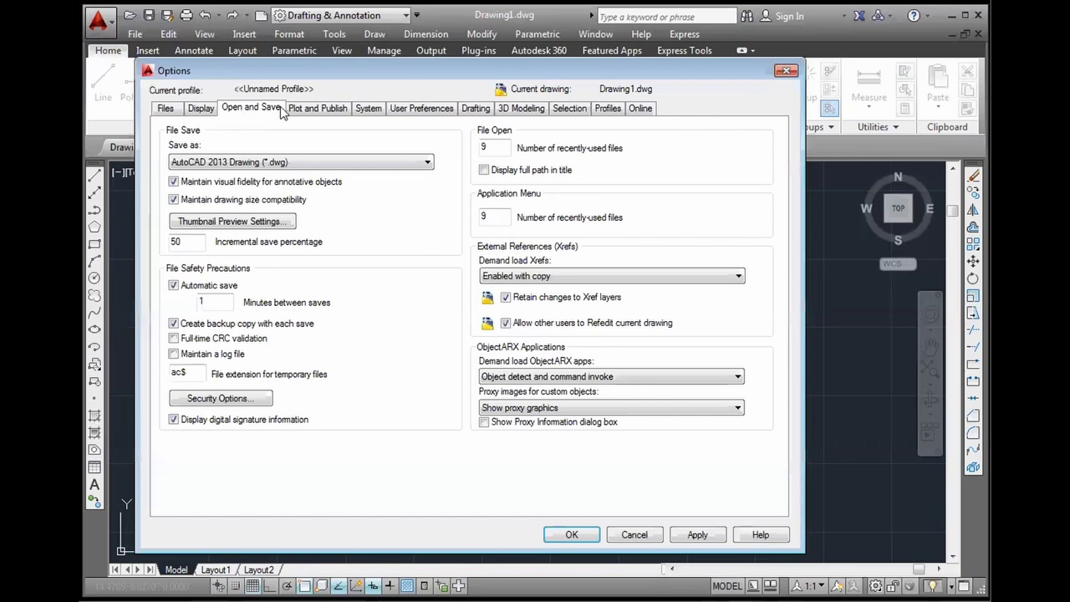
Step: Set the default save format to AutoCAD 2007/LT2007 Drawing and select the autosave minutes value
left_click(274, 162)
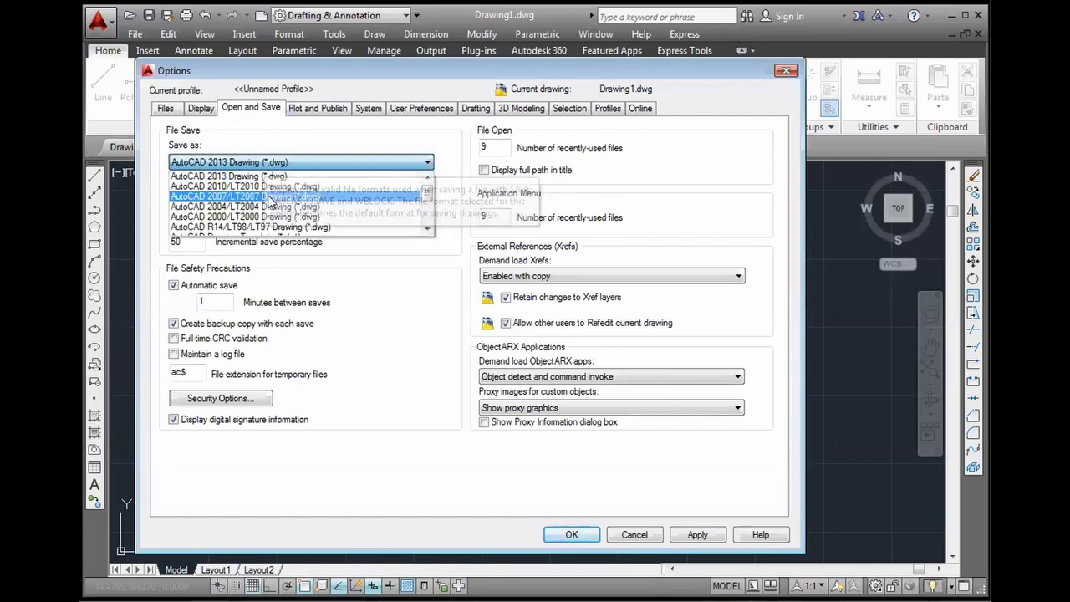
left_click(272, 197)
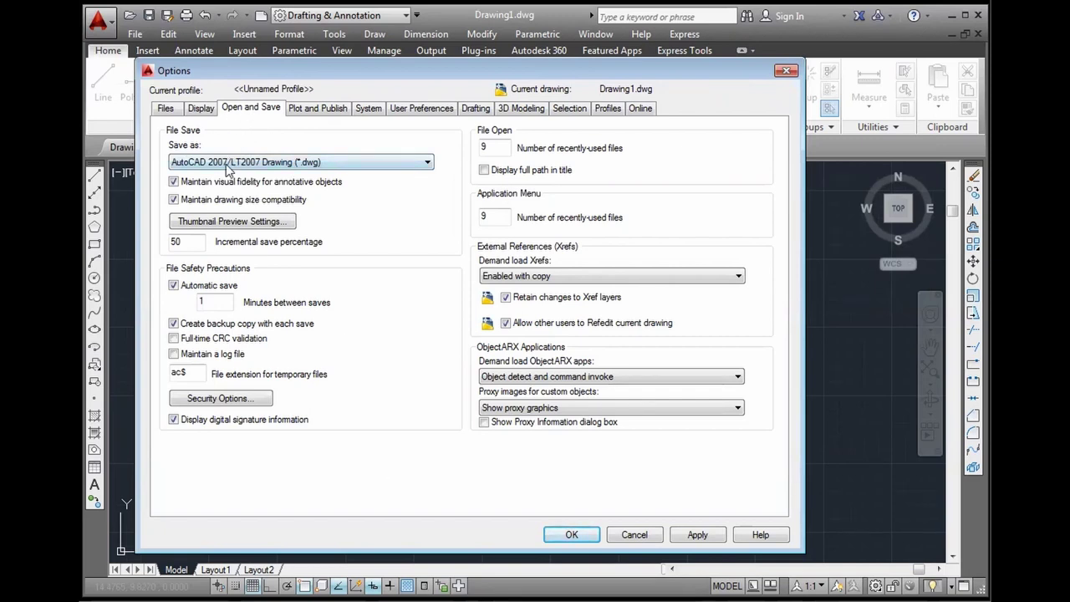
left_click(204, 304)
double_click(205, 305)
Step: Look through the Selection, 3D Modeling and Drafting settings, then return to Open and Save
left_click(451, 110)
left_click(572, 114)
left_click(520, 110)
left_click(426, 108)
left_click(317, 108)
left_click(251, 108)
left_click(526, 108)
left_click(483, 112)
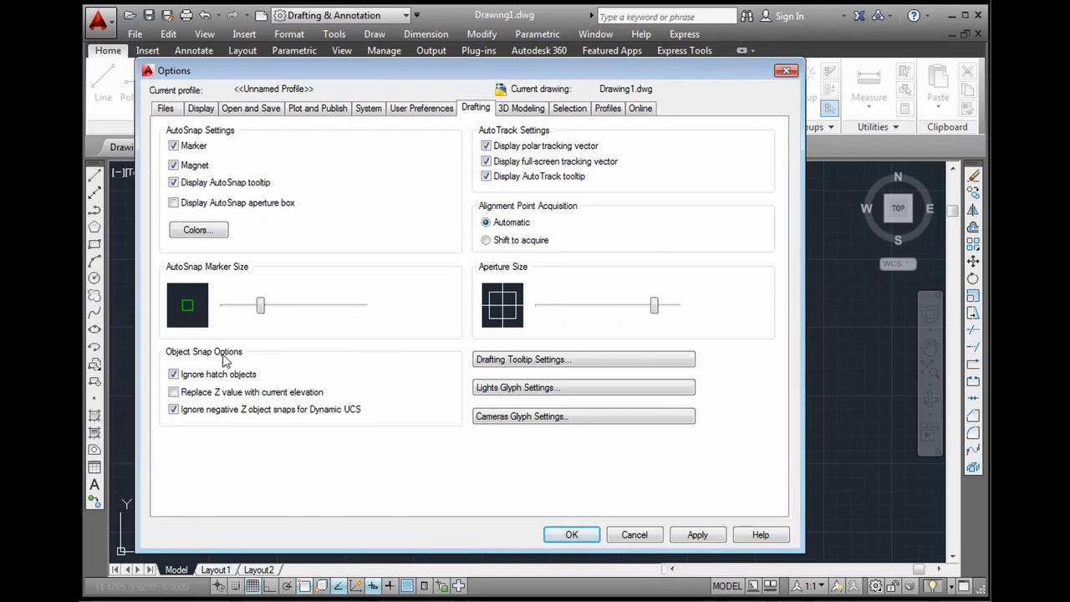
left_click(255, 110)
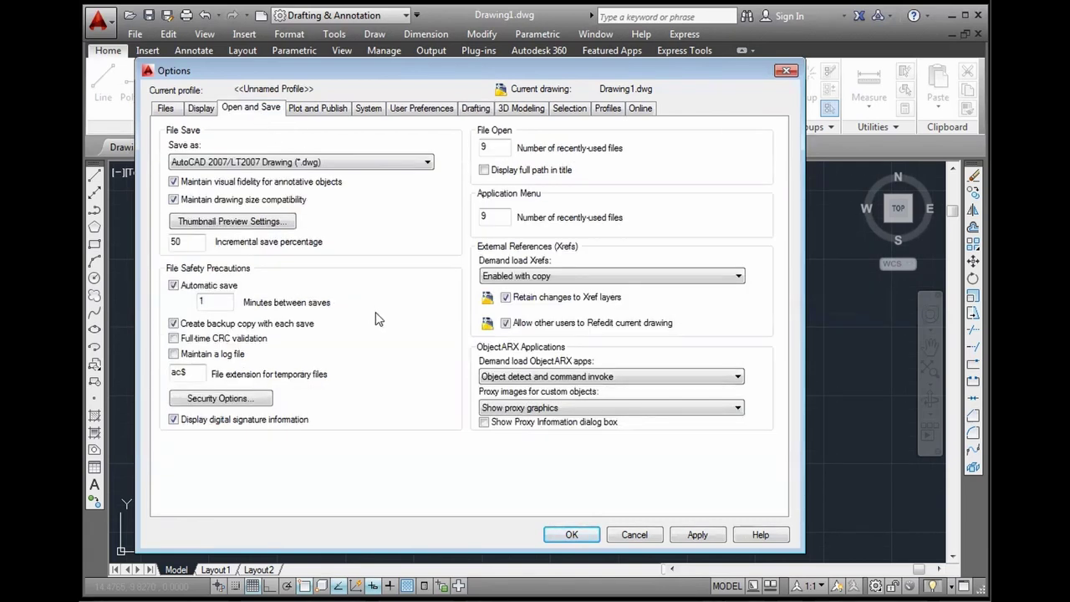
Step: Open the Security Options for drawing passwords twice, cancelling both times without changes
left_click(218, 400)
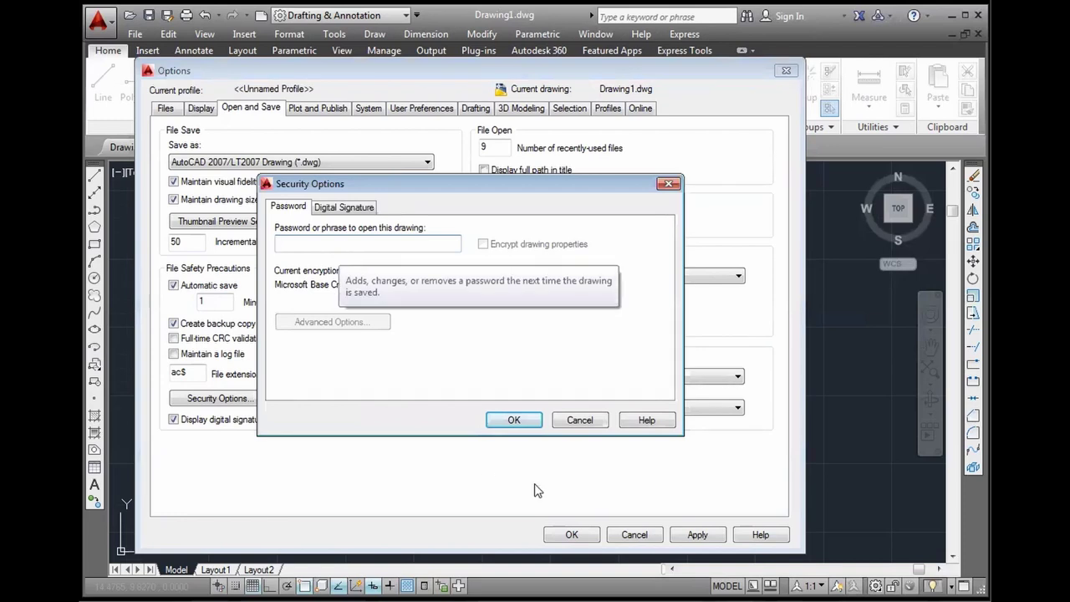
left_click(579, 421)
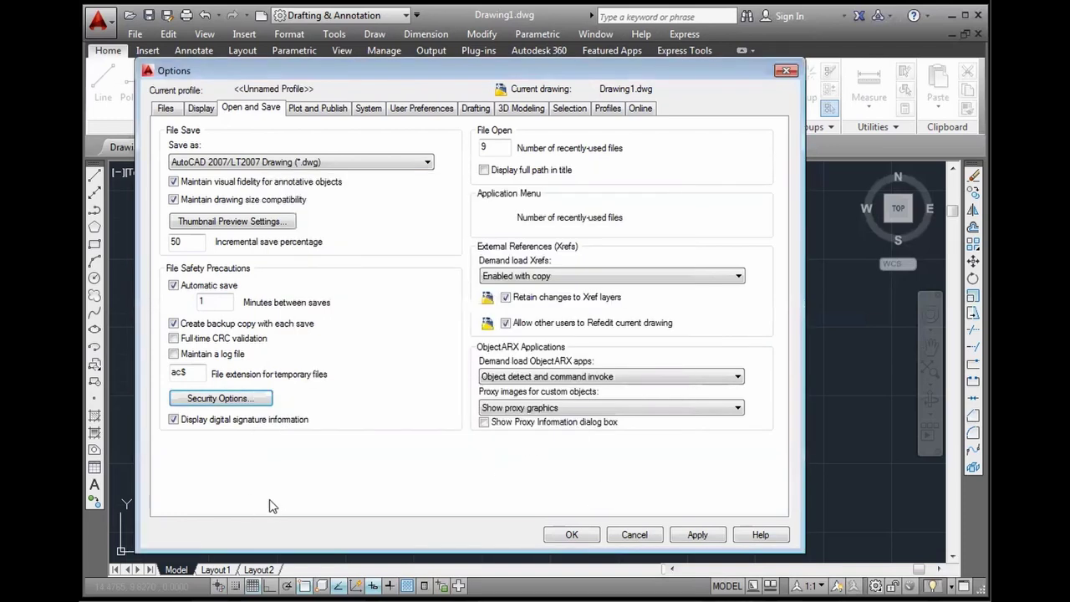
left_click(221, 401)
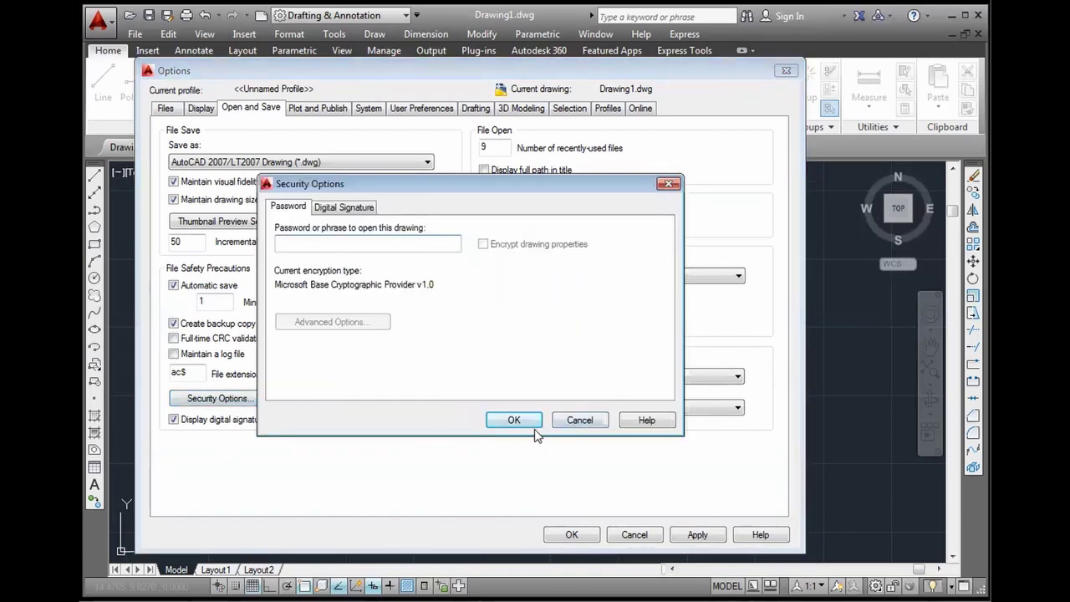
left_click(597, 421)
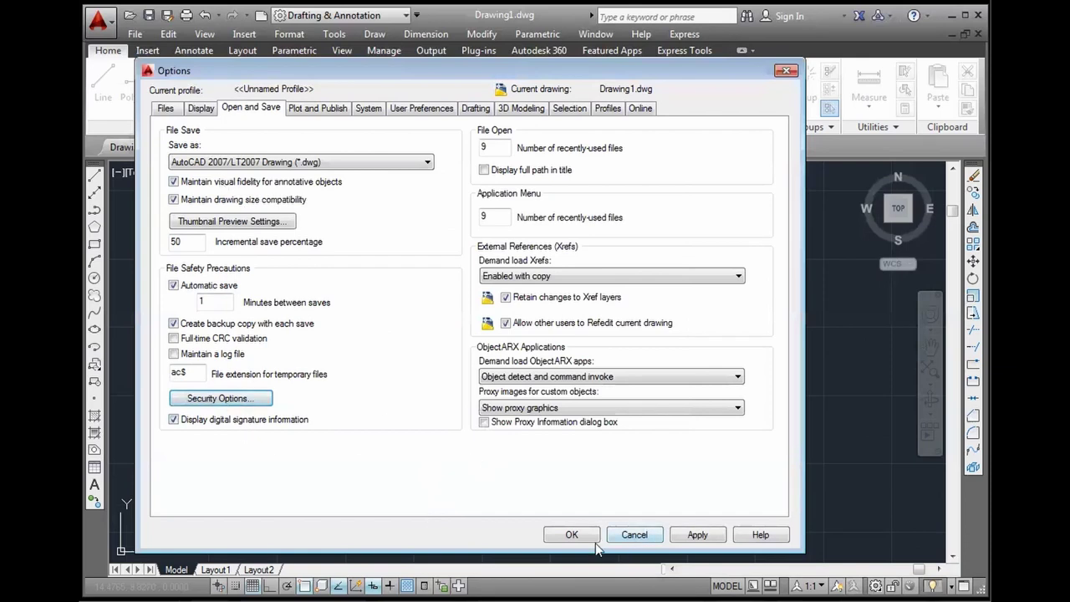
Step: Accept the changed Options with OK, returning to the blank Drawing1
left_click(574, 536)
left_click(573, 540)
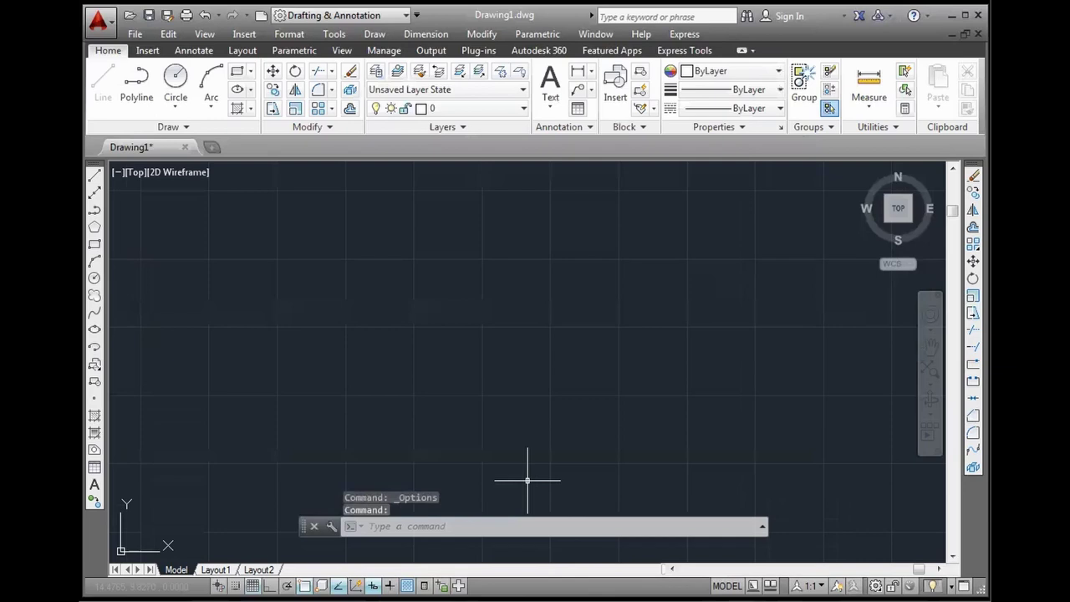
left_click(101, 24)
Step: Close the application menu, zoom into the annotated interface slide, then minimize Photo Viewer
left_click(100, 23)
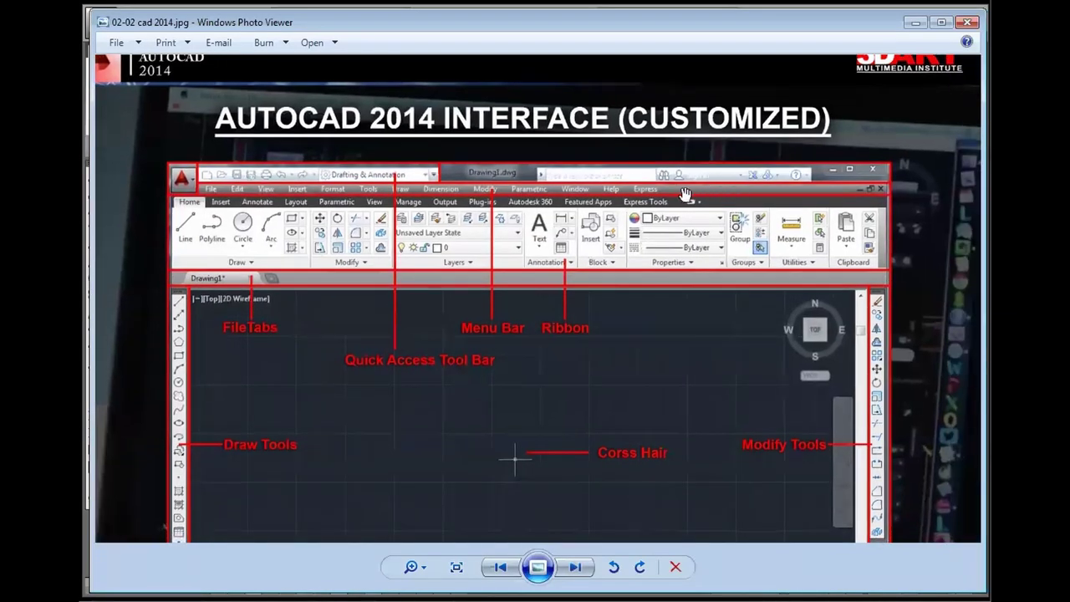
scroll(339, 162, "up", 1)
scroll(426, 251, "up", 1)
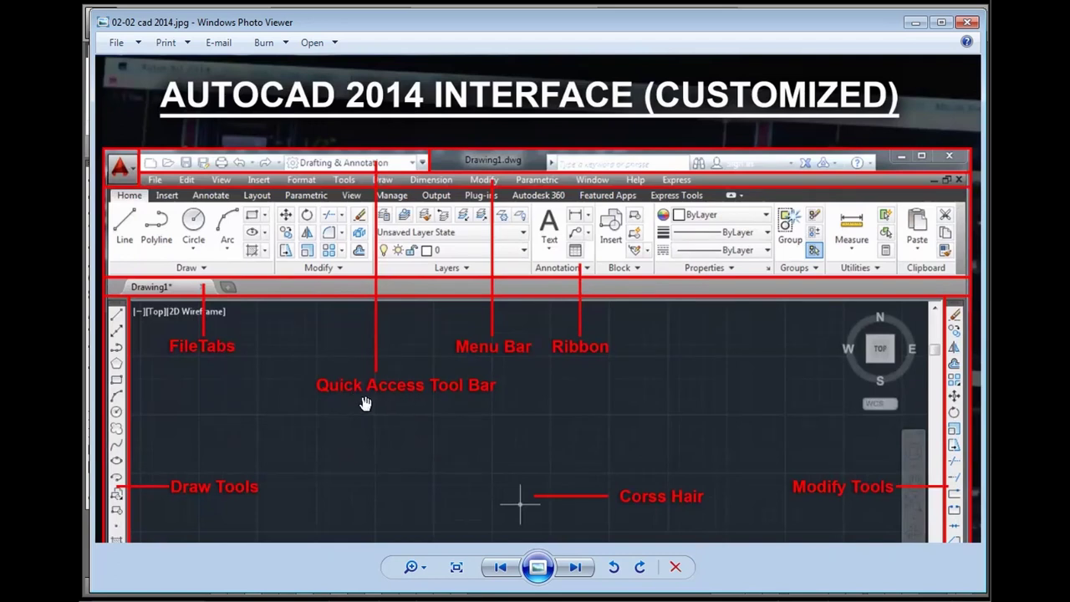
left_click(915, 22)
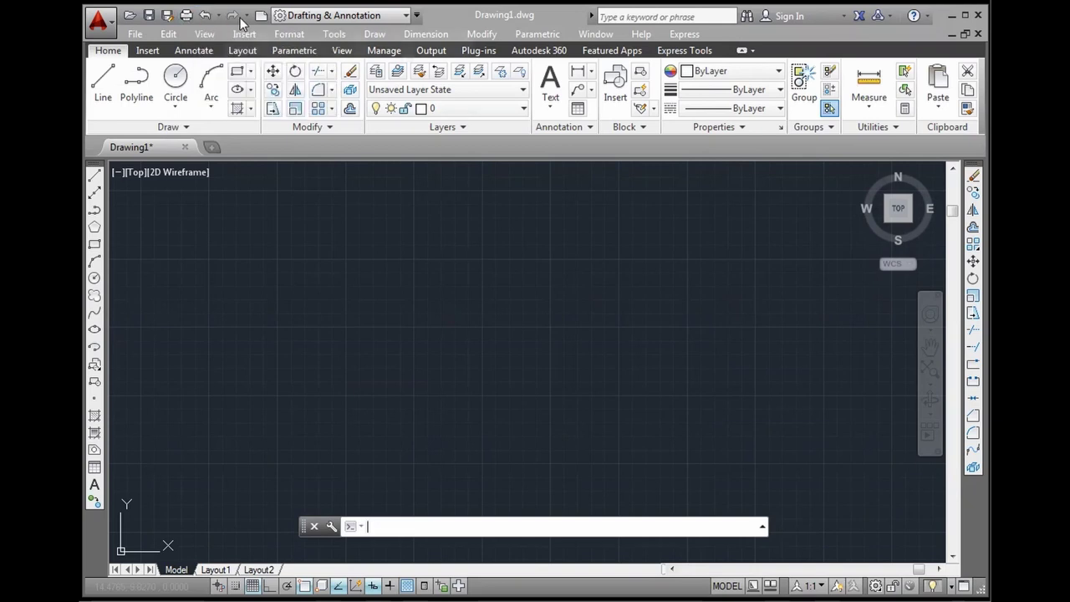
left_click(406, 17)
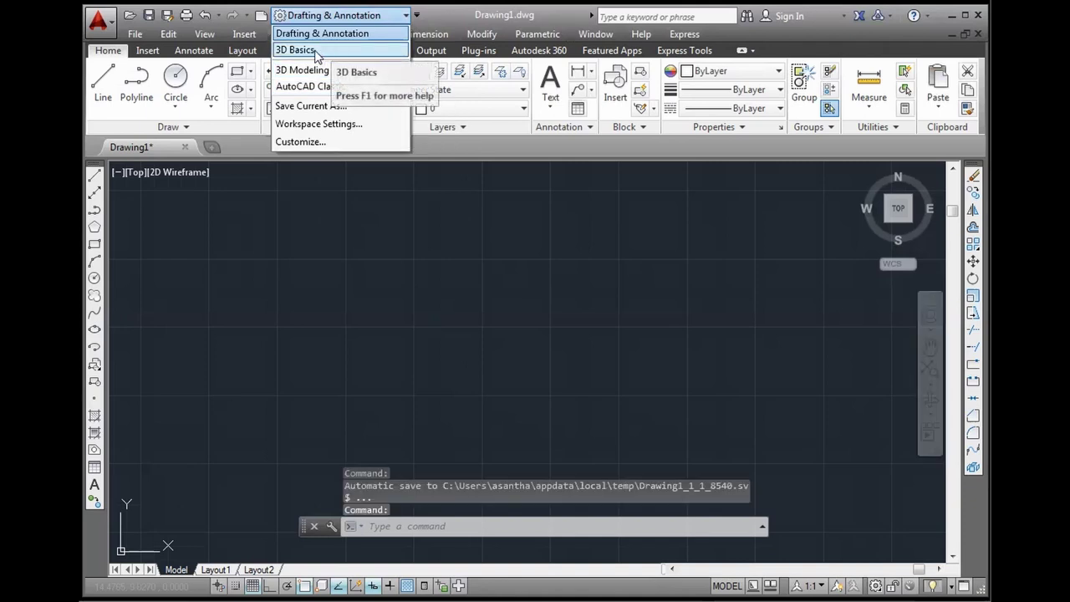
left_click(526, 30)
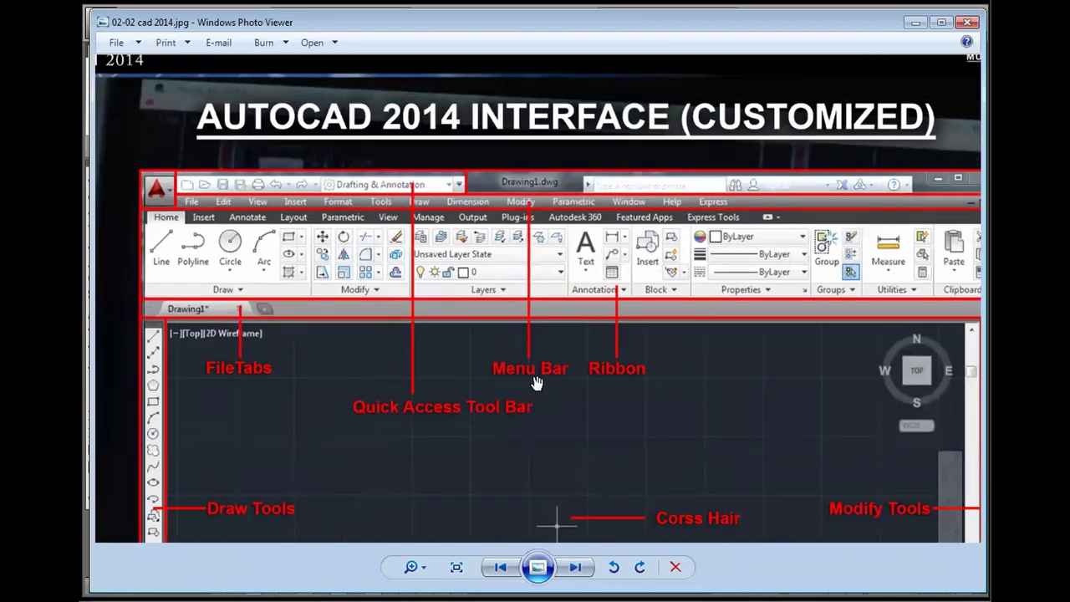
left_click(917, 26)
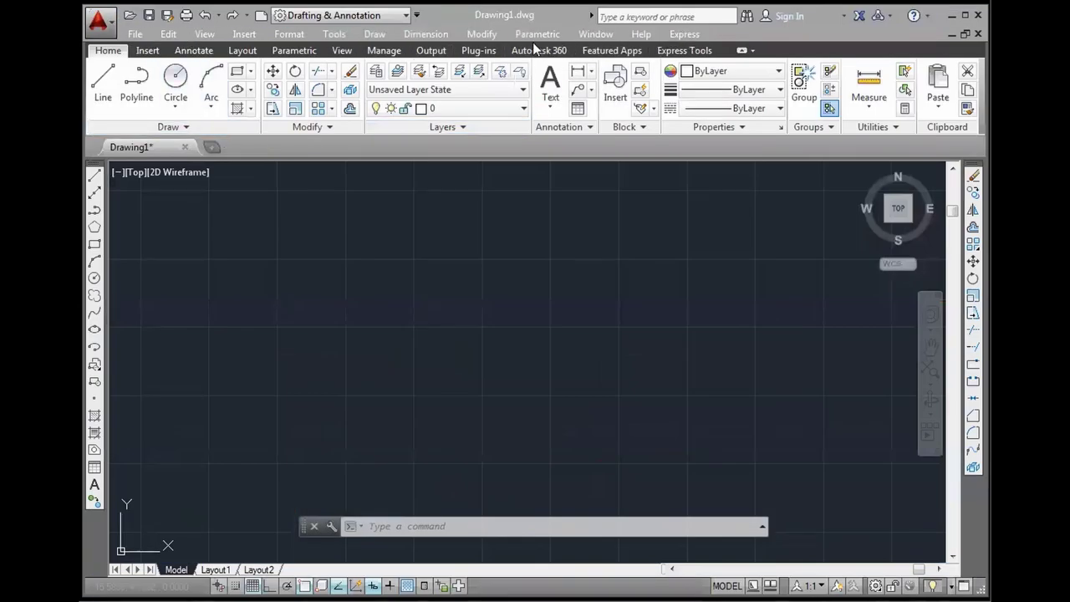
Step: Hide the menu bar via the Quick Access Toolbar dropdown, then choose Show Menu Bar
left_click(416, 17)
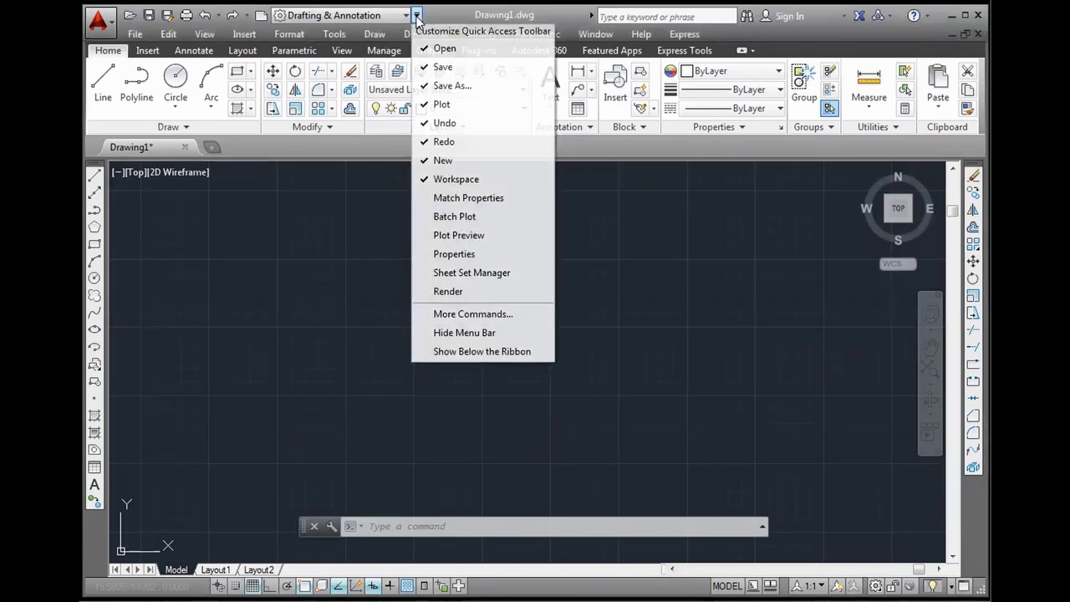
left_click(458, 332)
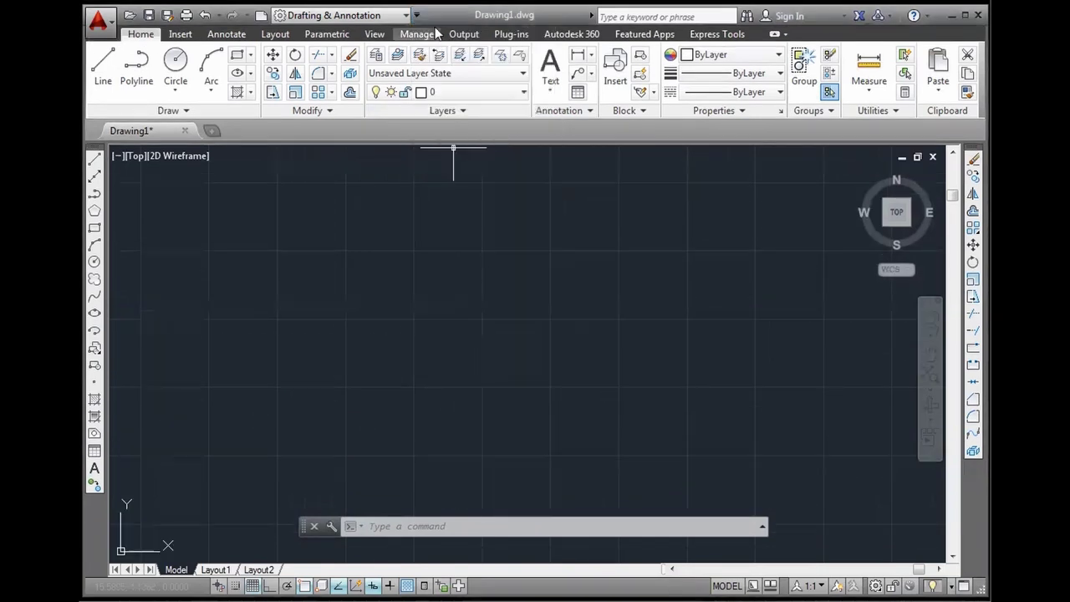
left_click(417, 15)
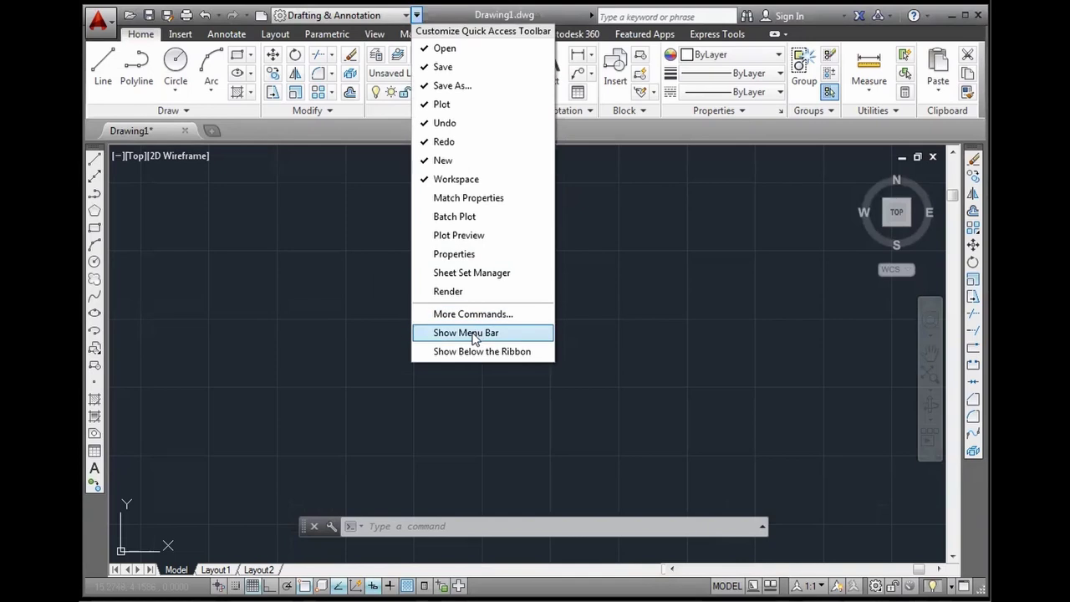
left_click(476, 333)
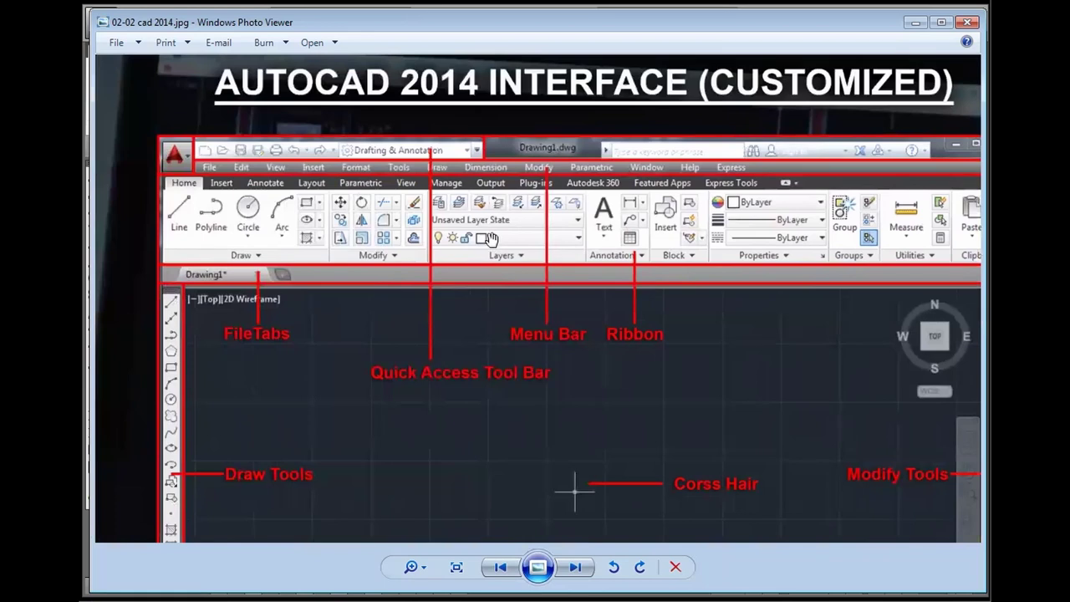
left_click(916, 22)
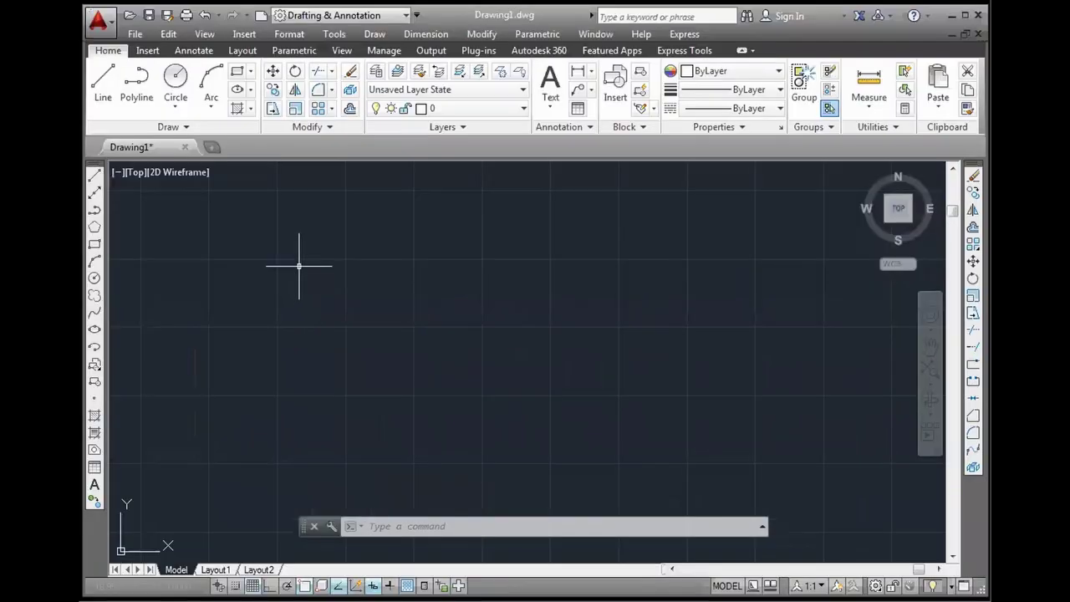
left_click(147, 50)
left_click(193, 50)
left_click(243, 50)
left_click(294, 50)
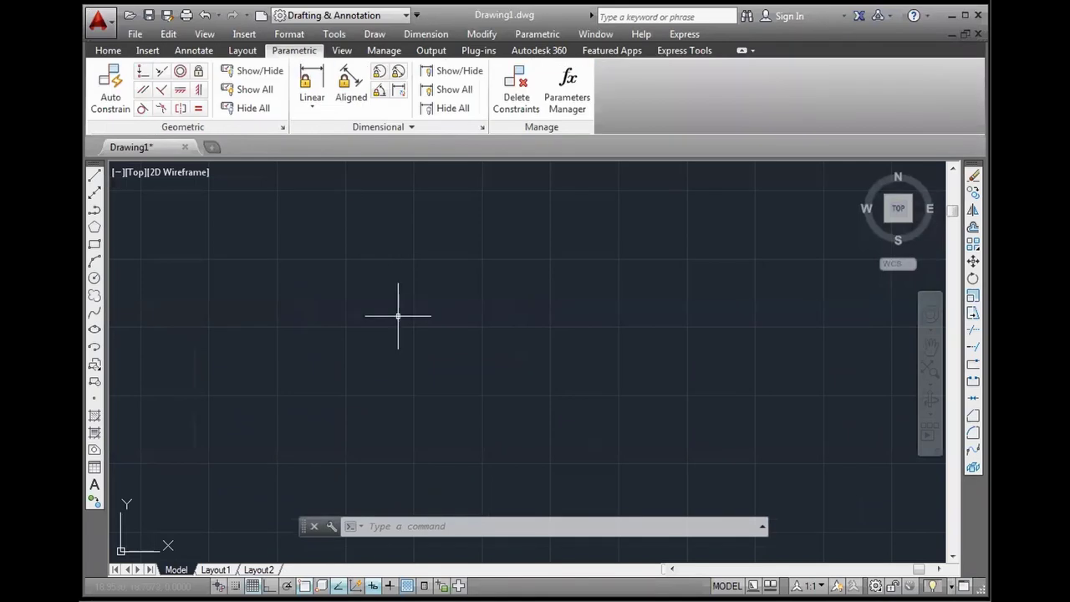
left_click(335, 17)
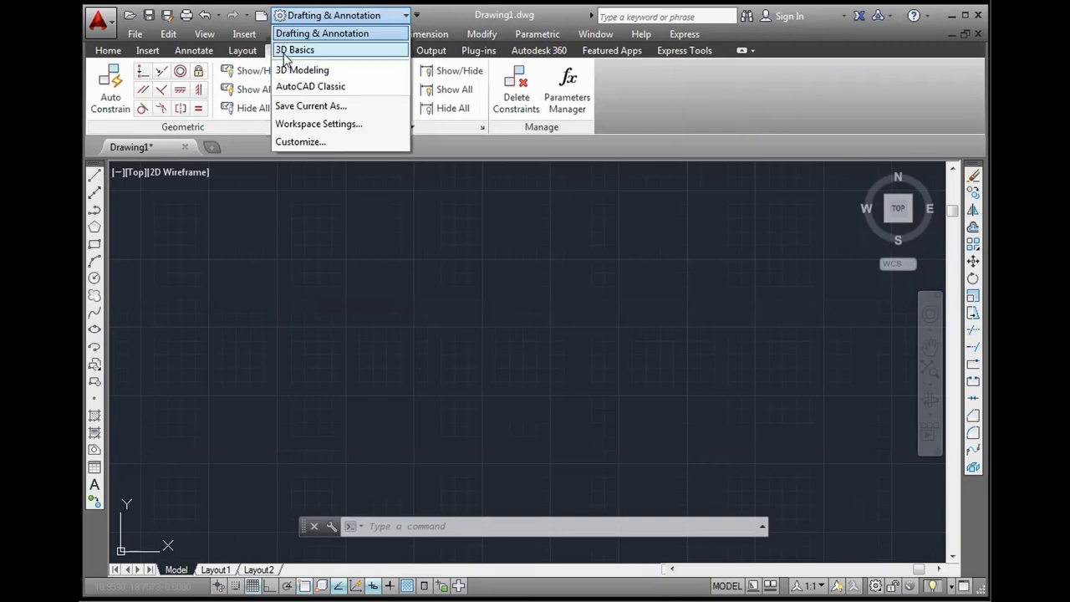
key("Escape")
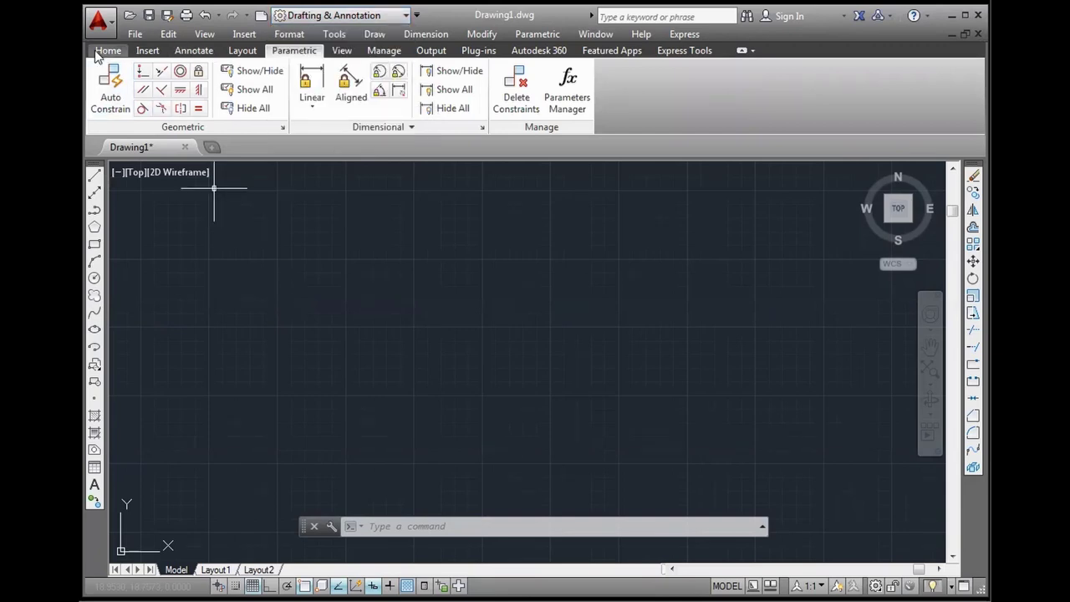
left_click(147, 50)
left_click(188, 52)
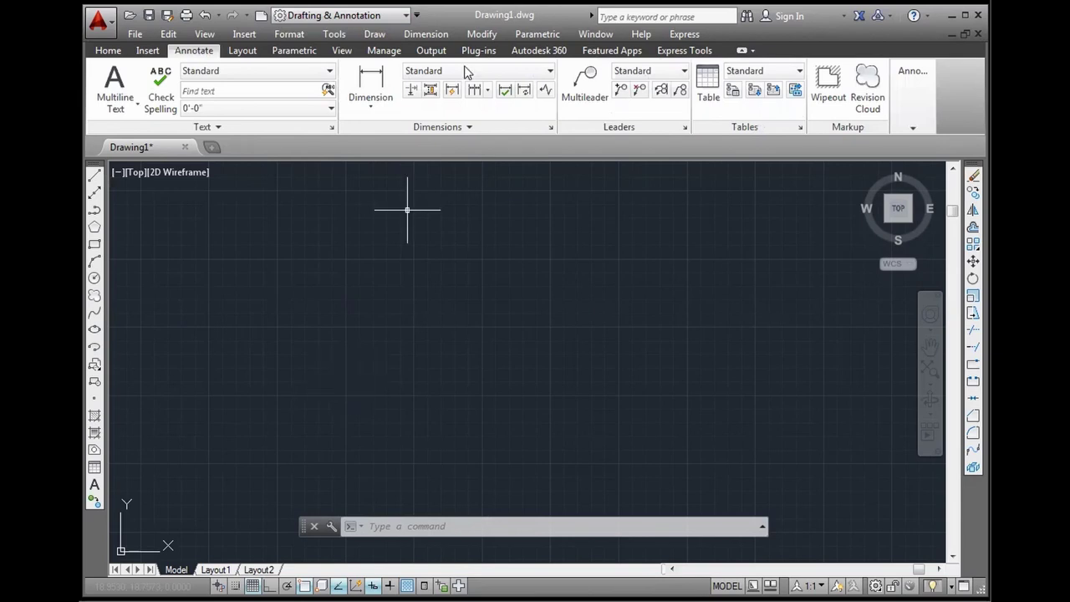
left_click(431, 50)
left_click(386, 50)
left_click(284, 52)
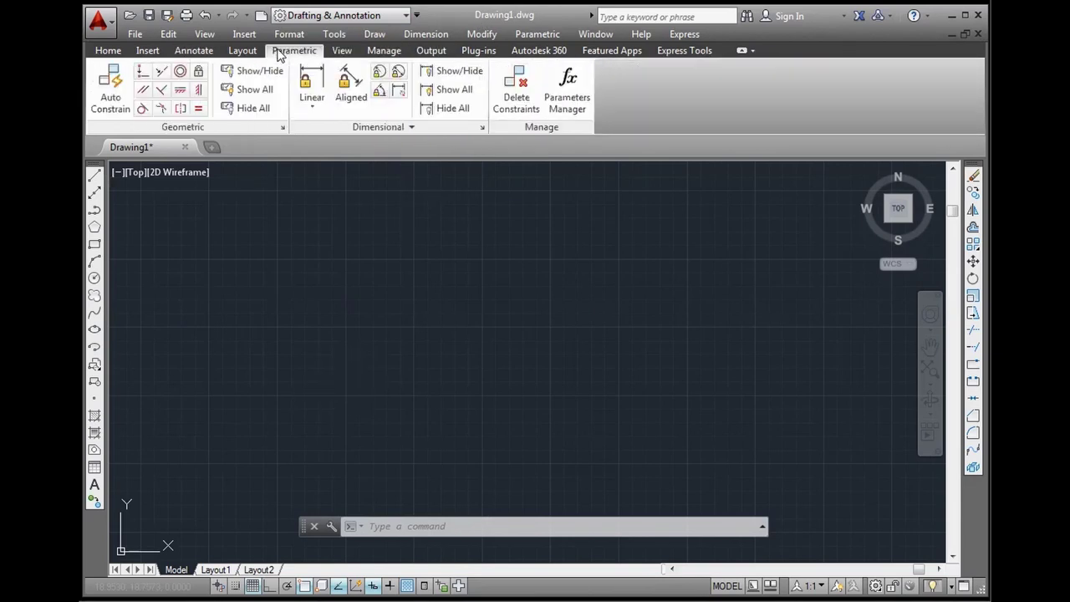
left_click(241, 52)
left_click(297, 52)
left_click(430, 50)
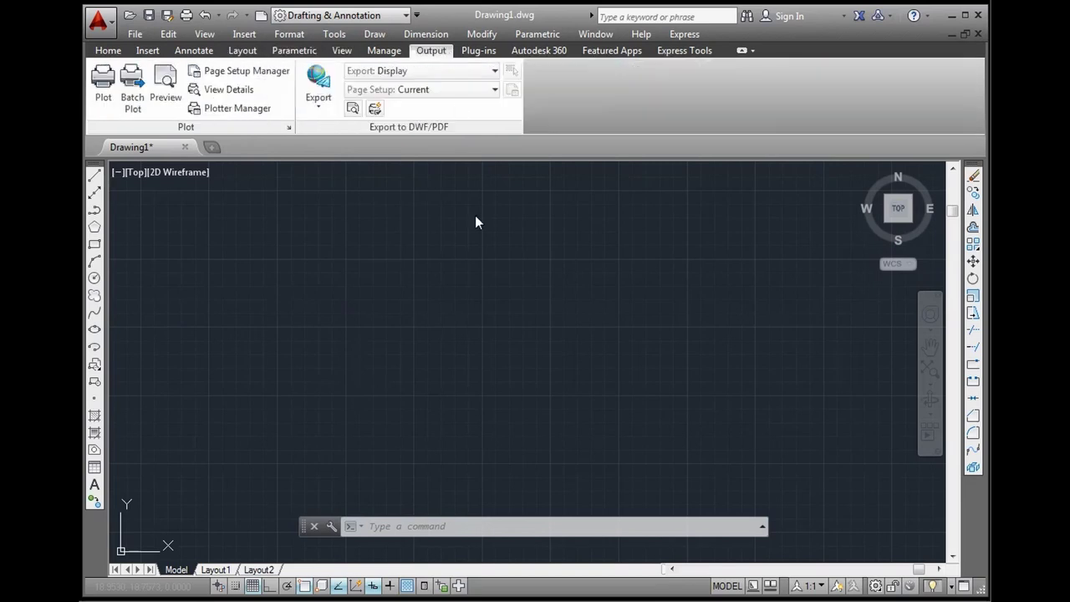
left_click(343, 15)
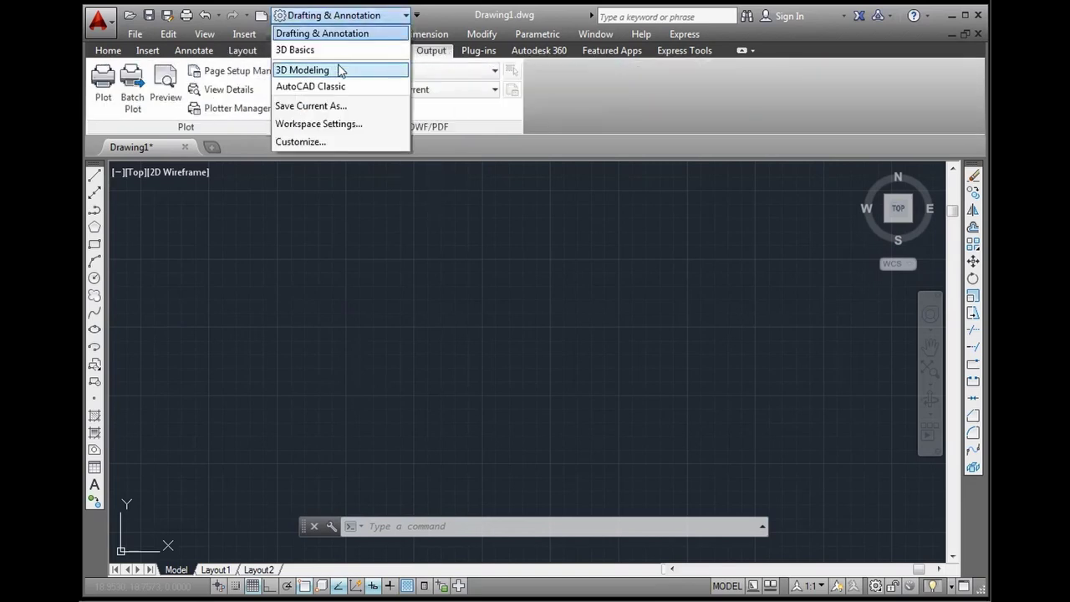
left_click(473, 345)
left_click(376, 368)
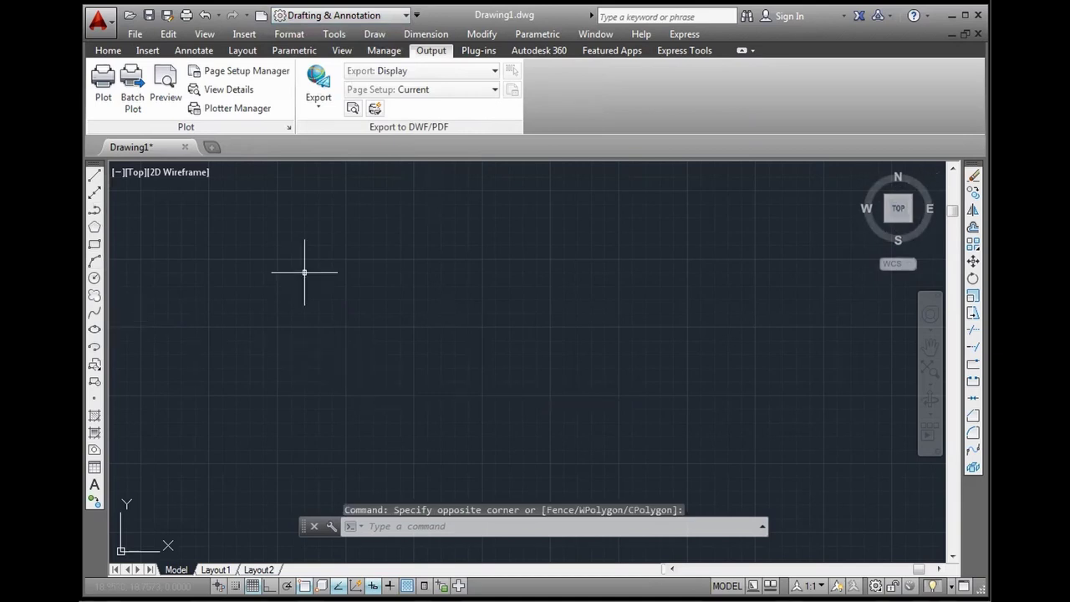
left_click(108, 50)
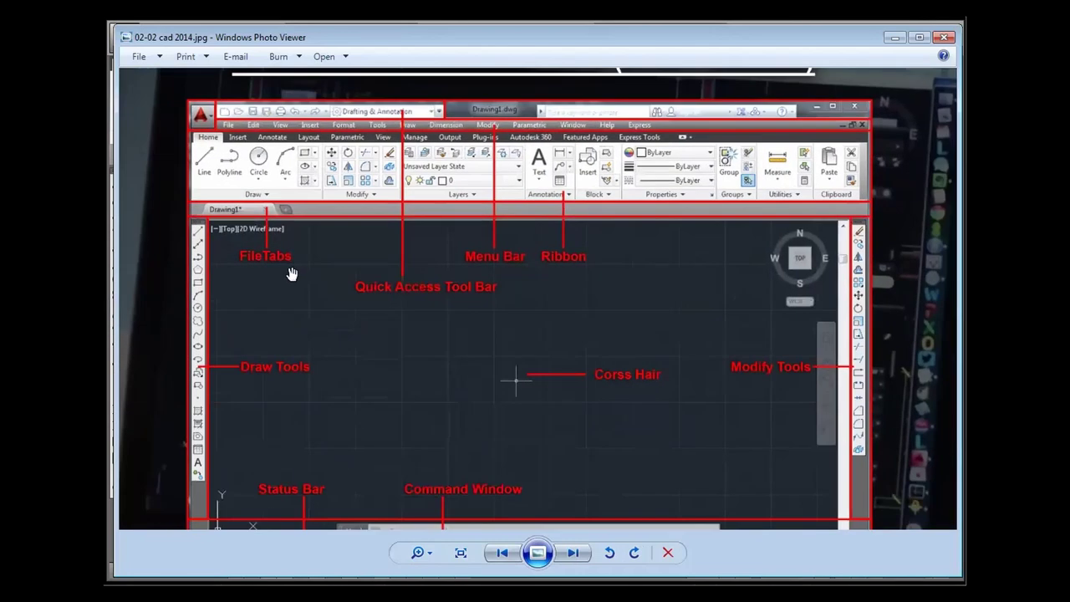
Step: Zoom and pan the interface diagram to its status bar label, then minimize Photo Viewer
scroll(292, 274, "down", 2)
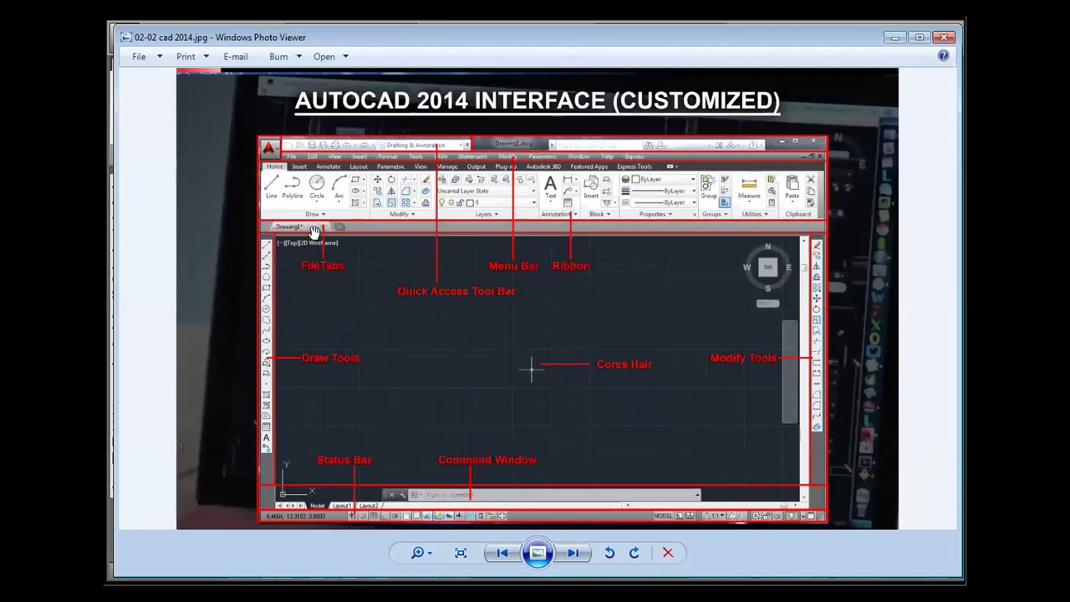
scroll(314, 231, "up", 1)
scroll(332, 368, "down", 1)
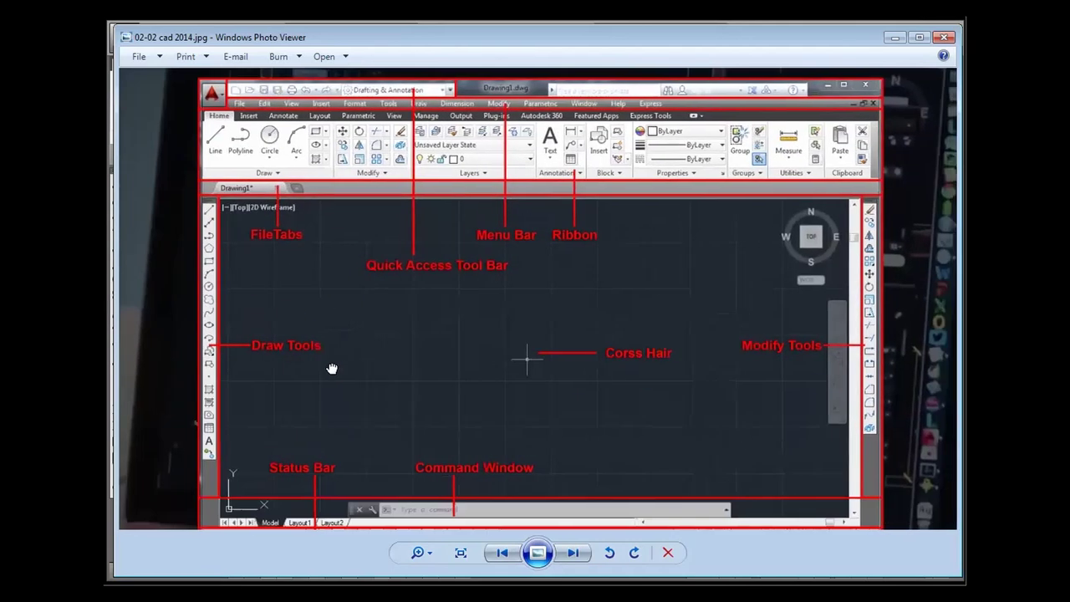
scroll(332, 367, "up", 1)
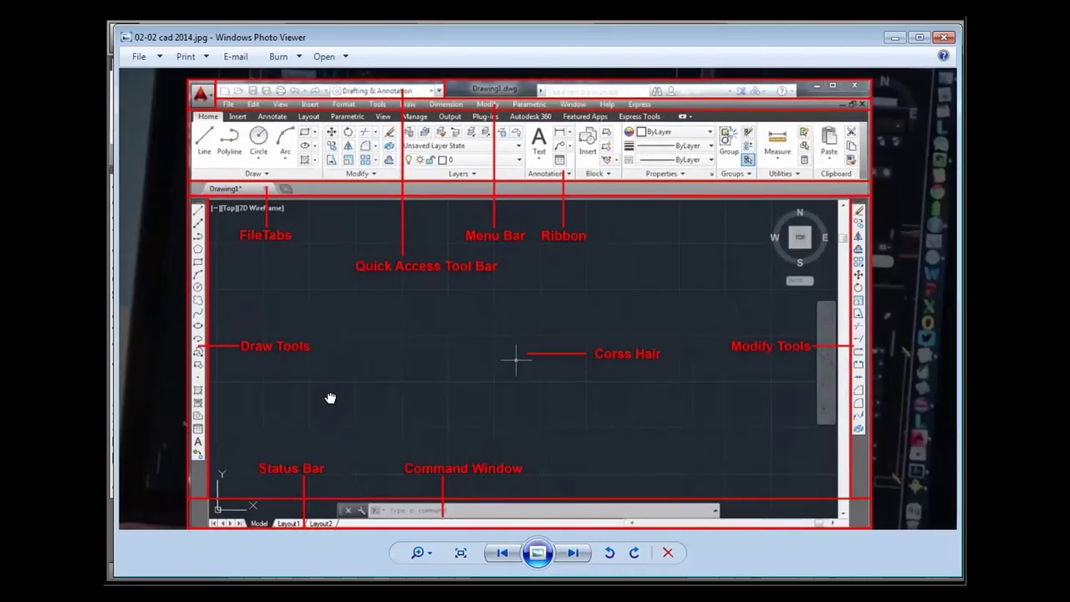
left_click_drag(329, 399, 329, 383)
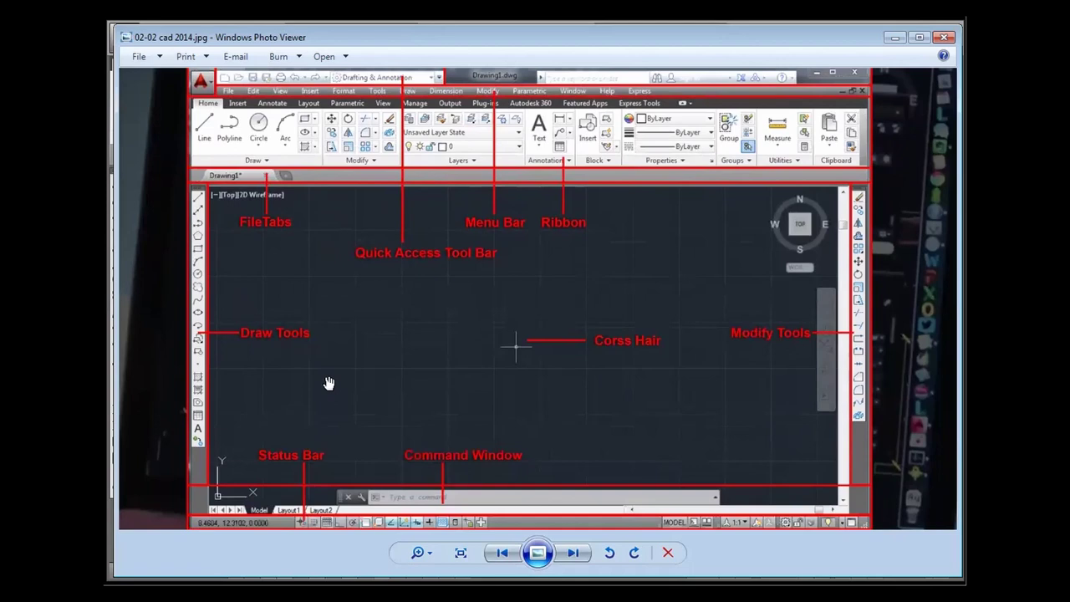
scroll(248, 350, "up", 1)
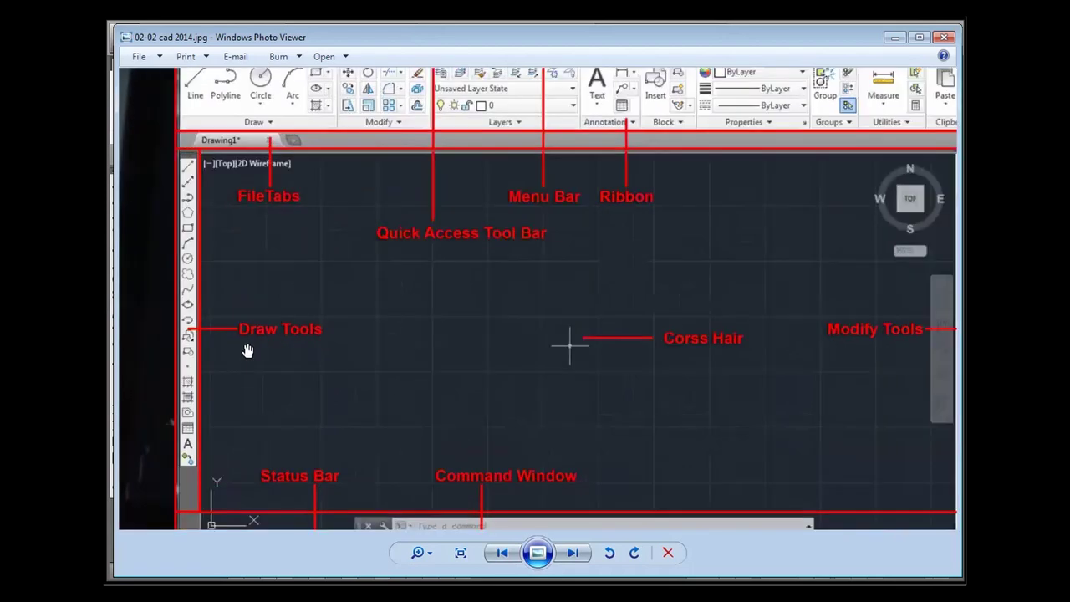
scroll(287, 355, "down", 1)
scroll(262, 341, "up", 1)
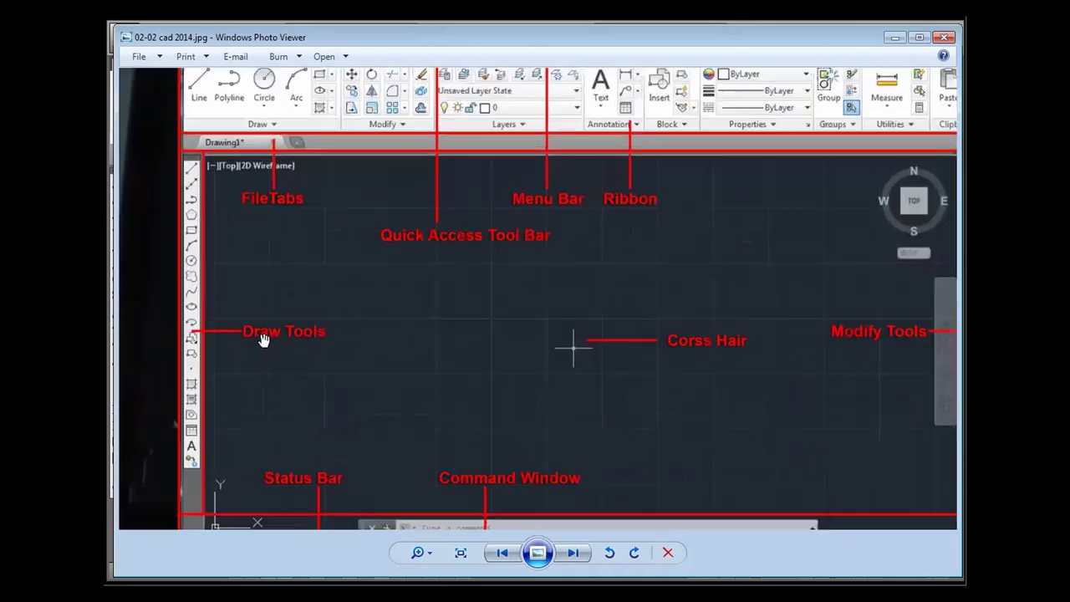
scroll(262, 340, "down", 1)
left_click(894, 37)
Step: On Drawing1, draw a diagonal line with L and a rectangle beside it
left_click(159, 159)
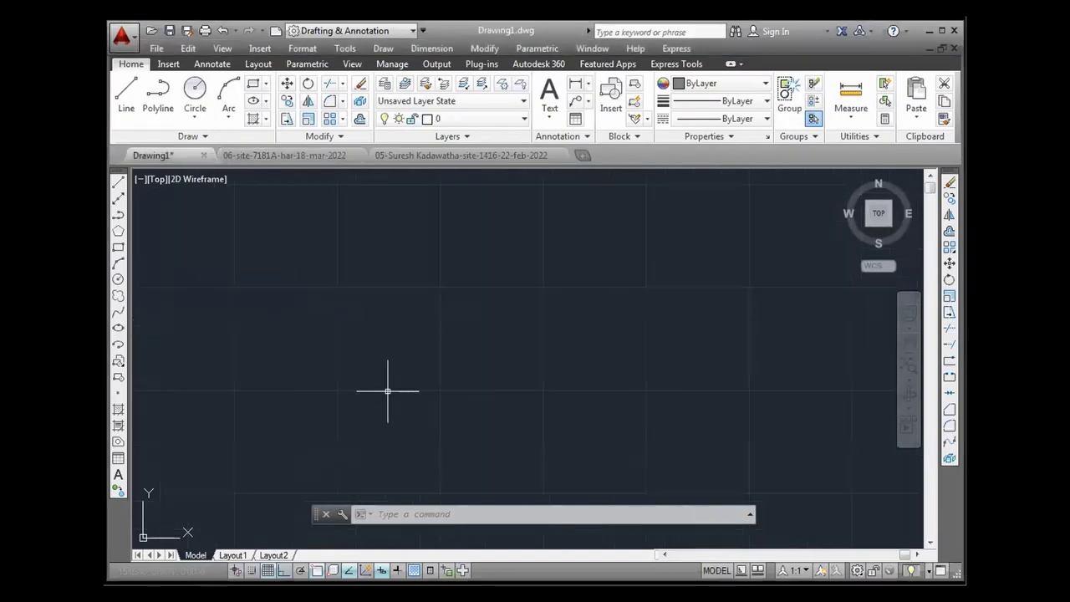
type("l")
key("Return")
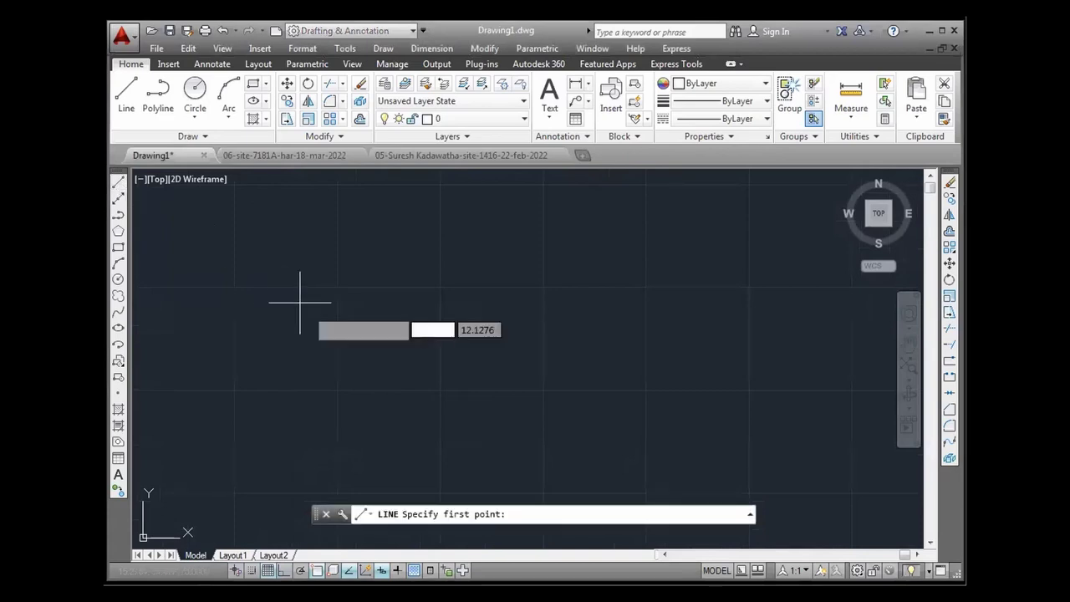
left_click(277, 362)
left_click(460, 248)
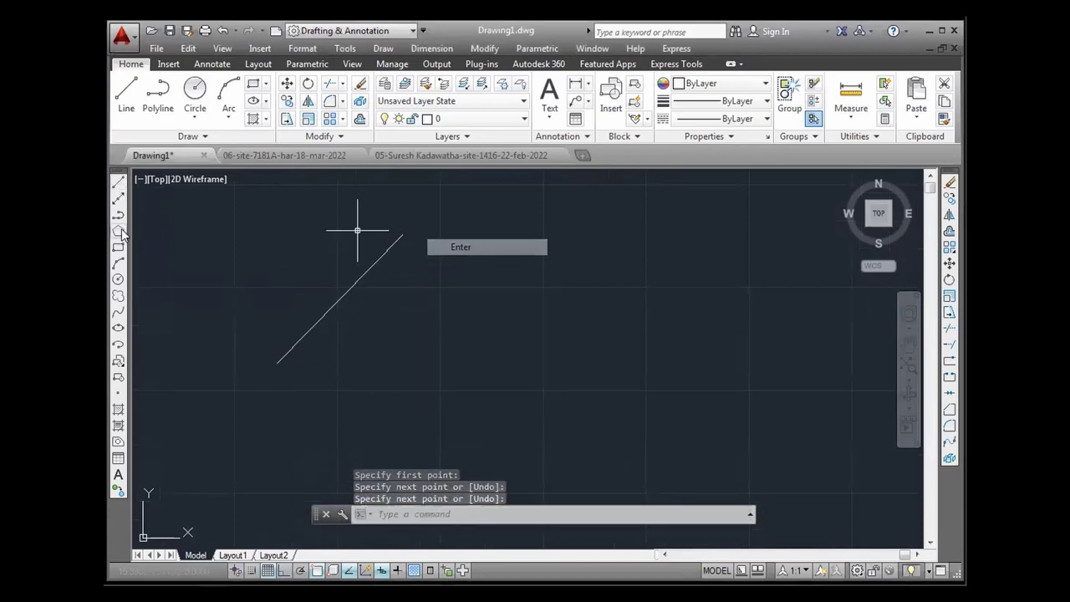
left_click(403, 307)
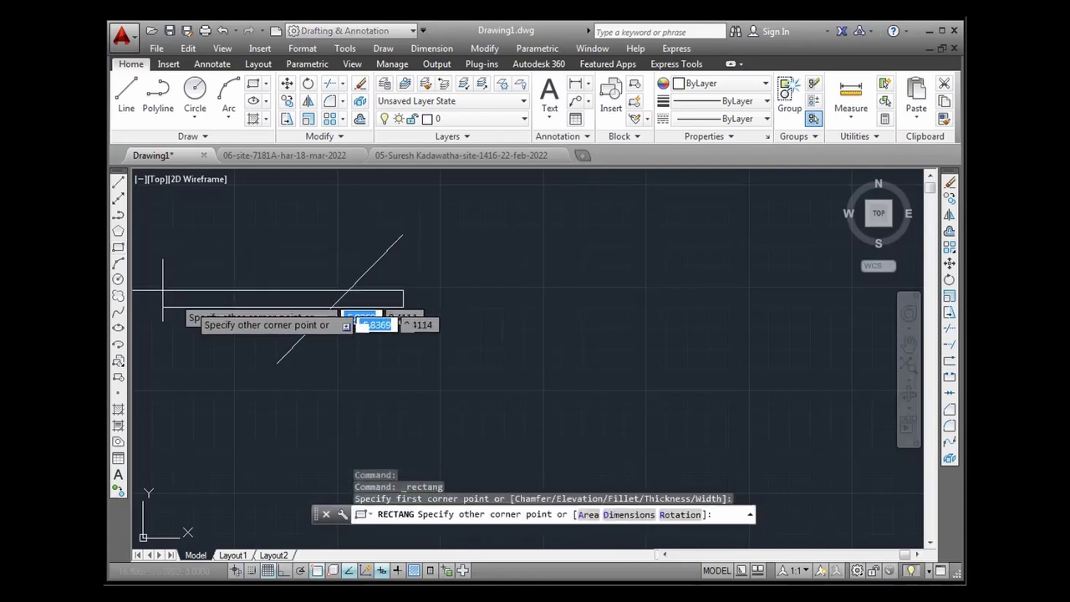
left_click(491, 363)
Step: Add a circle above the rectangle and a 3-point arc at the left
left_click(118, 279)
left_click(525, 247)
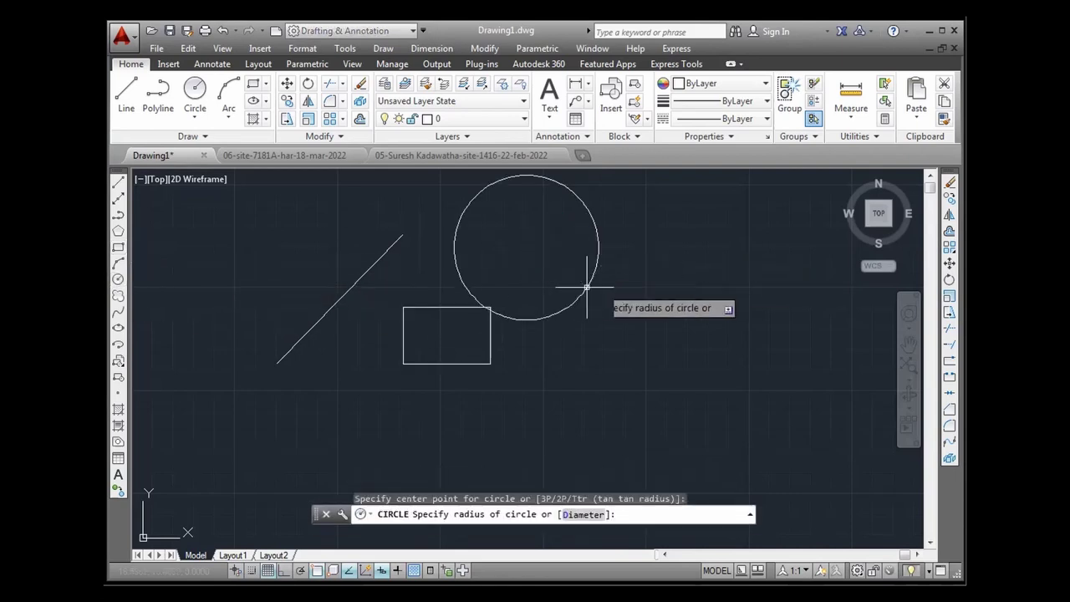
left_click(589, 321)
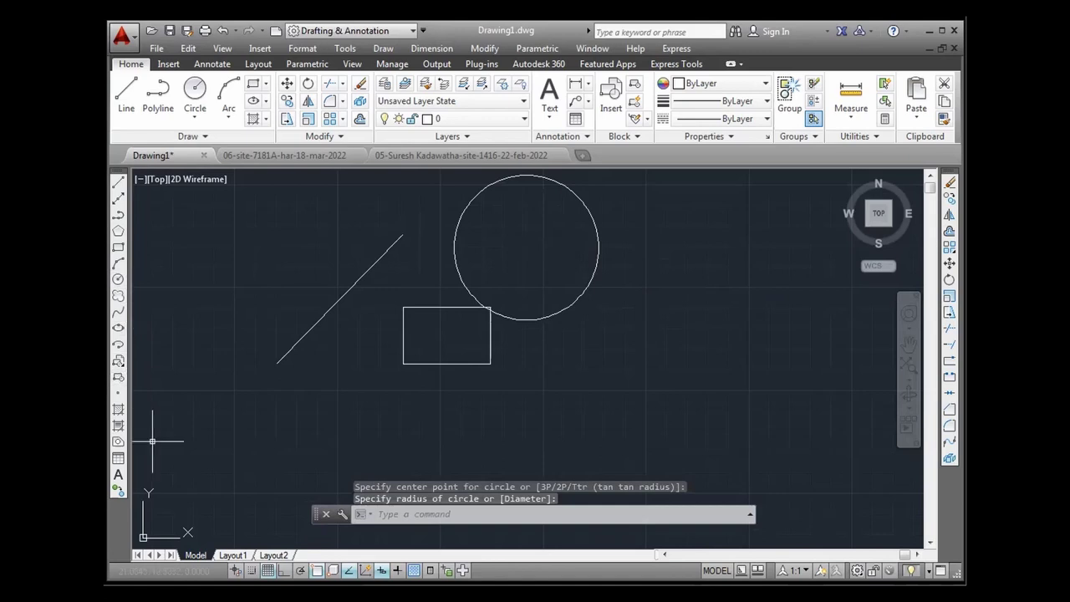
left_click(118, 263)
left_click(220, 313)
left_click(259, 249)
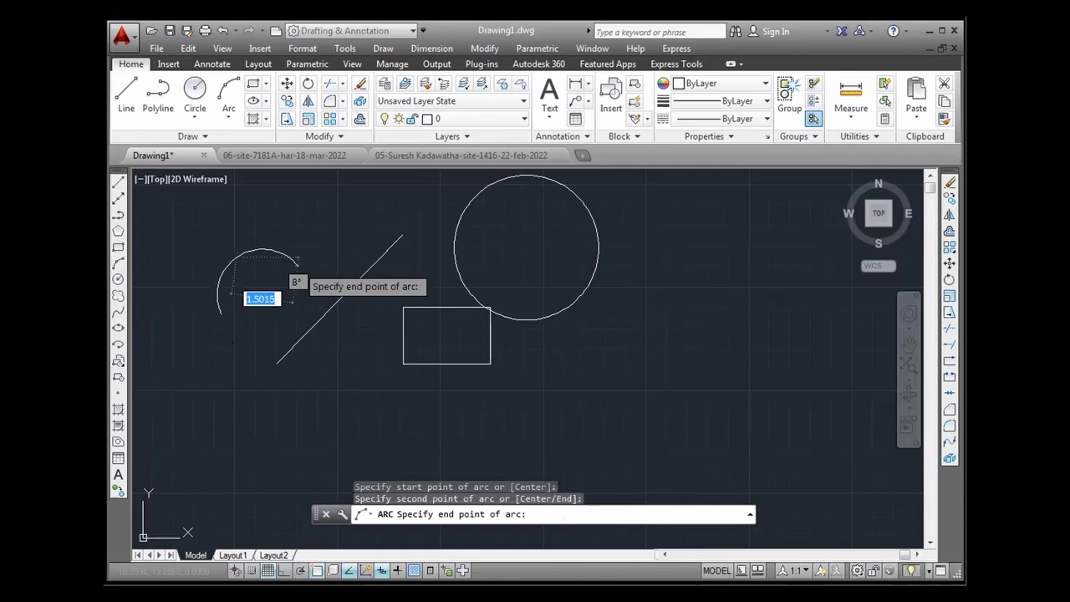
left_click(297, 266)
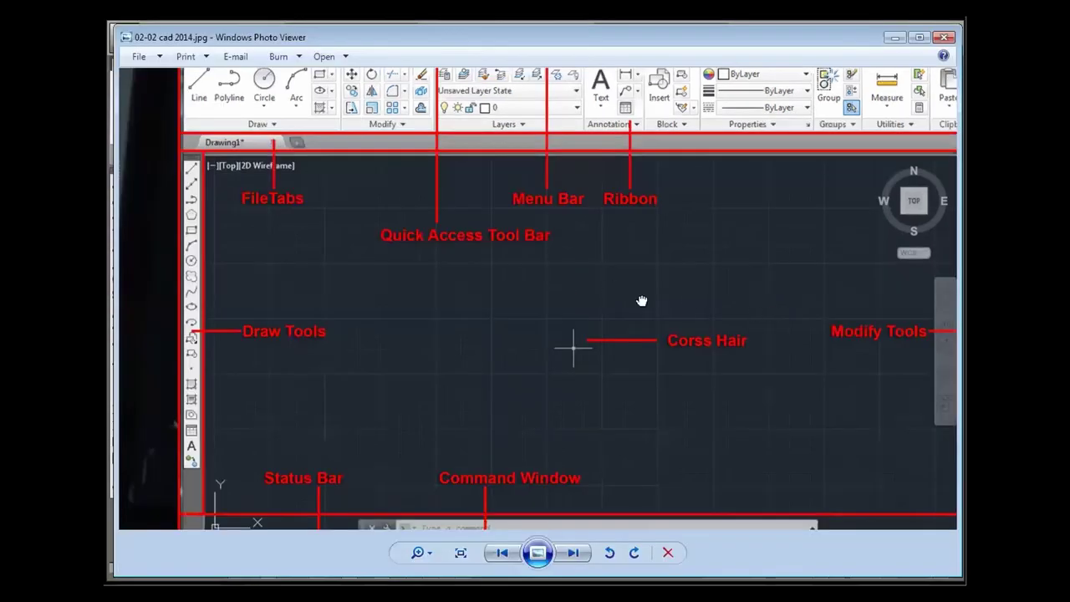
left_click_drag(640, 301, 330, 282)
left_click_drag(660, 304, 688, 309)
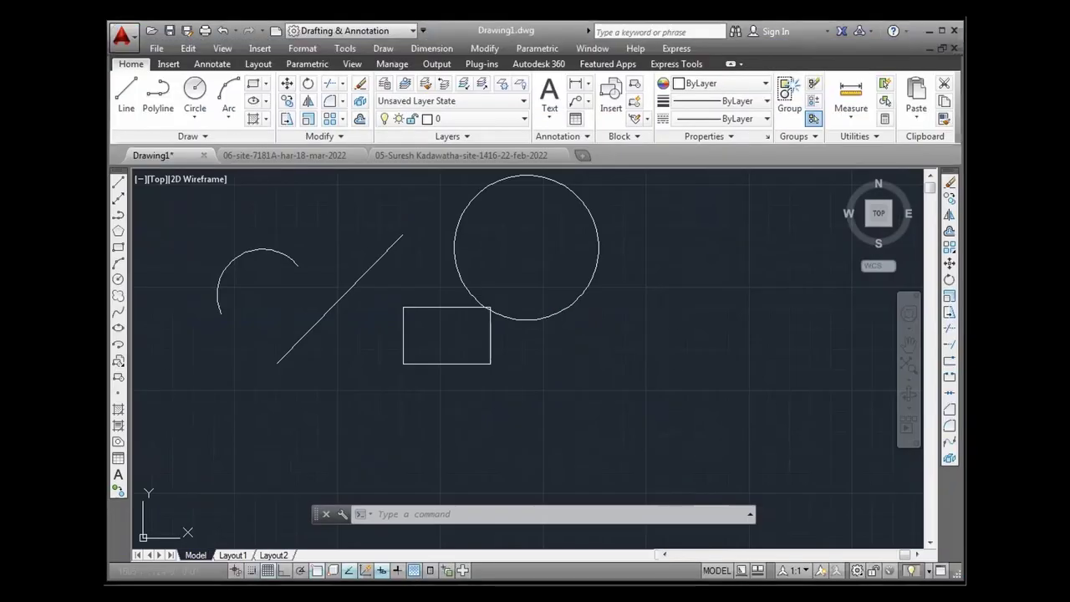
middle_click_drag(526, 358, 438, 403)
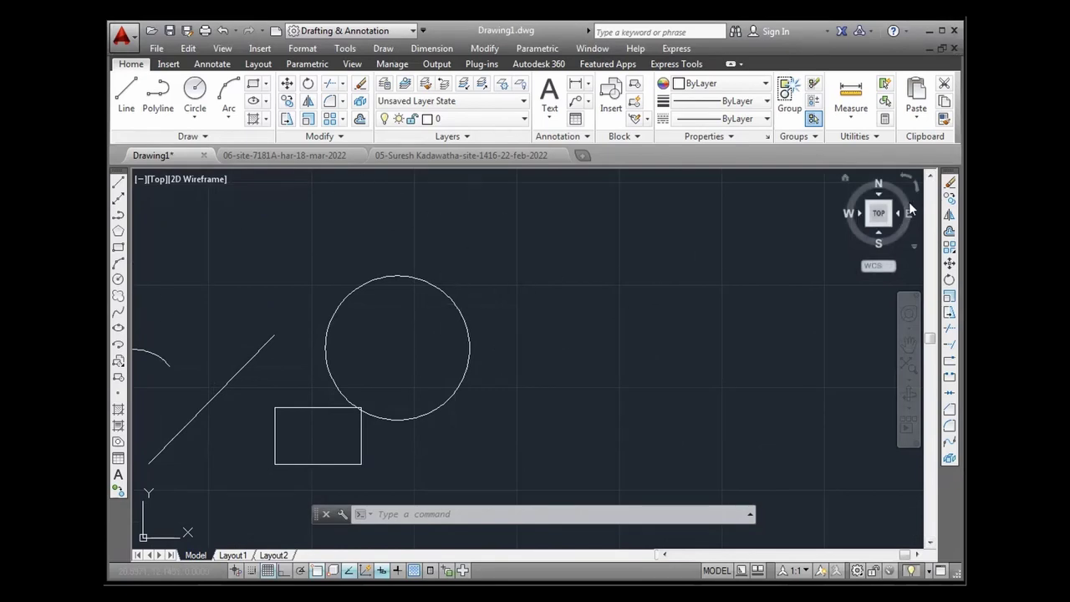
mouse_move(878, 214)
scroll(598, 378, "down", 2)
scroll(382, 436, "up", 2)
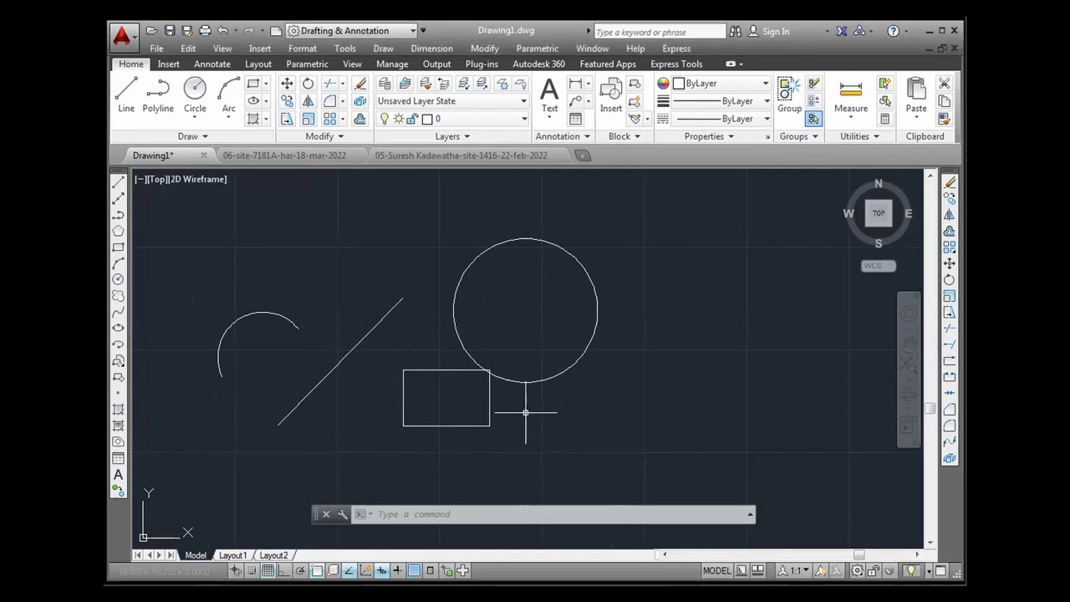
left_click(575, 425)
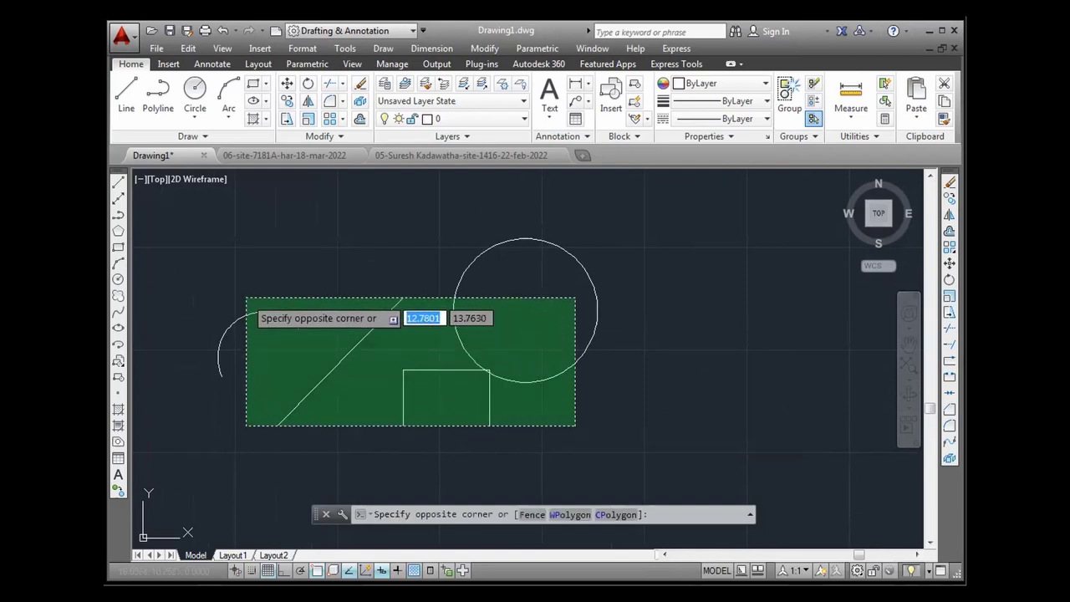
left_click(722, 413)
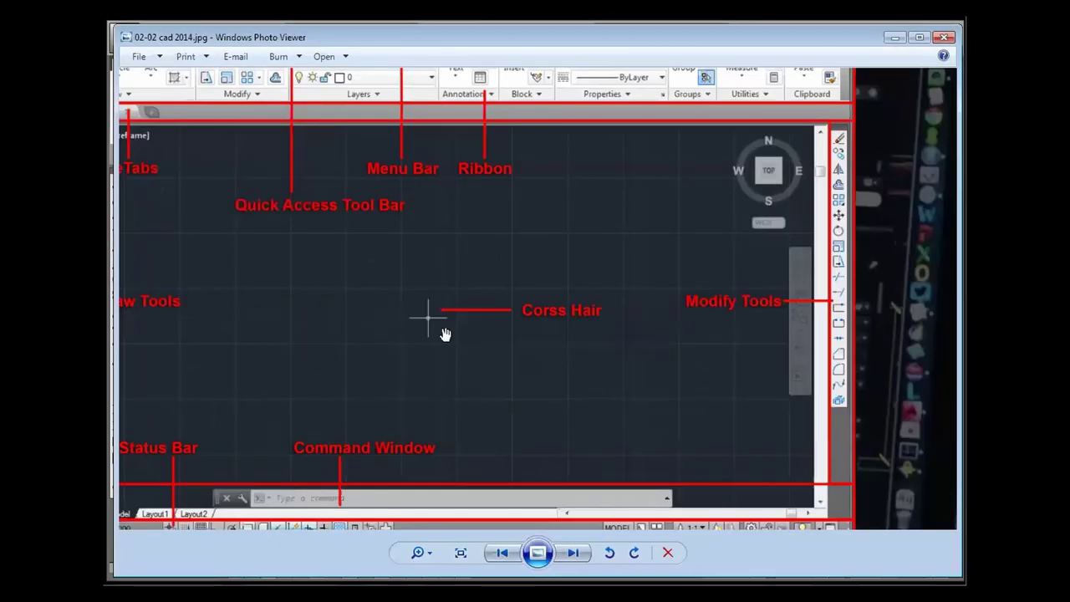
Step: Zoom the labelled interface diagram with the mouse wheel, then minimize Photo Viewer
scroll(419, 392, "down", 5)
scroll(441, 477, "up", 2)
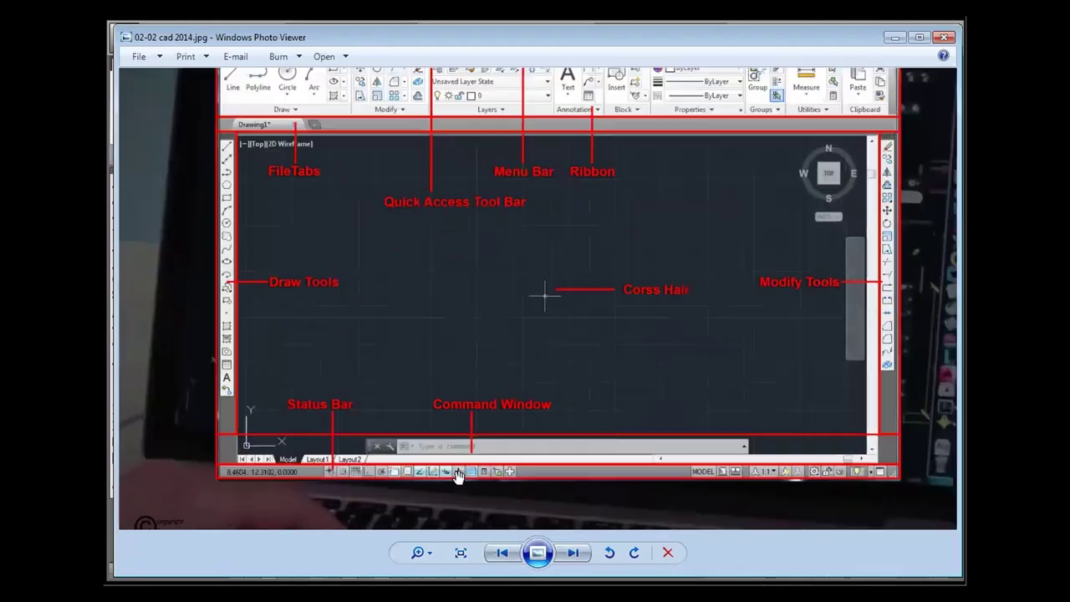
scroll(438, 420, "up", 1)
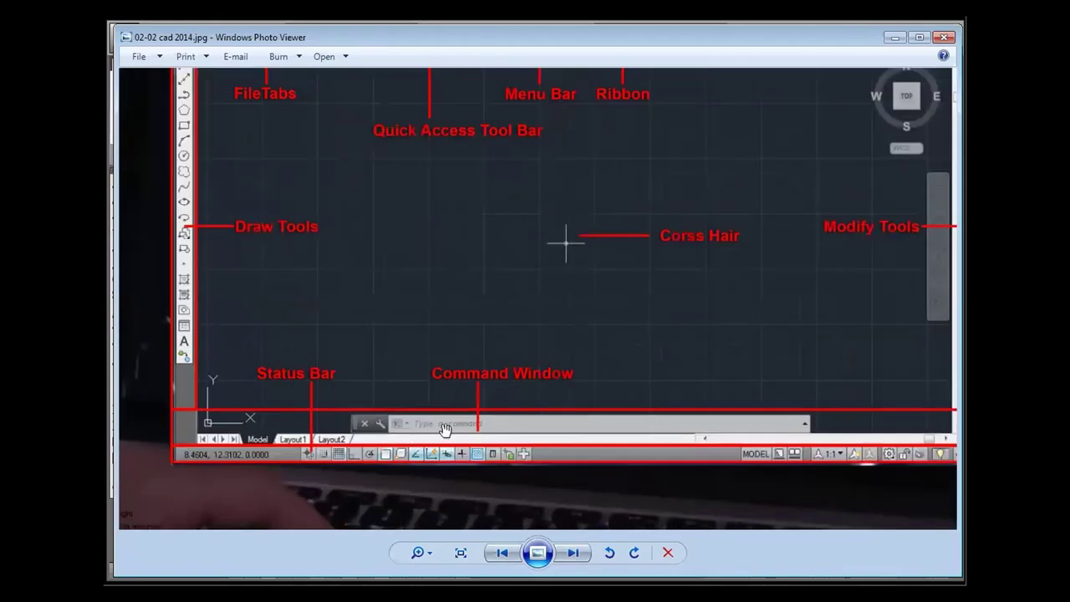
left_click(893, 37)
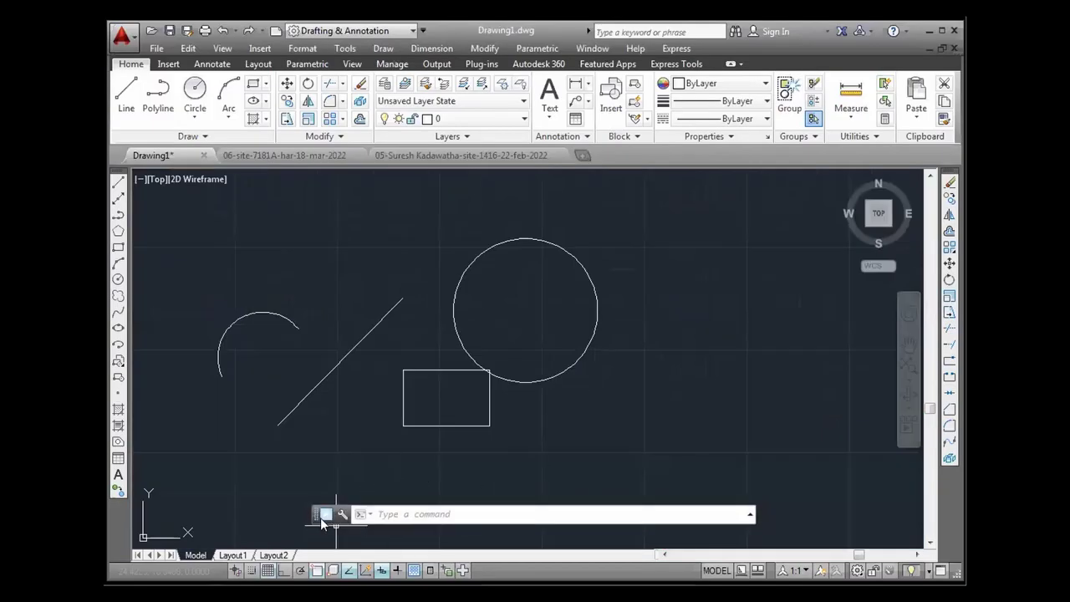
Step: Dock, undock and widen the command line, leaving it floating slightly lower-left
mouse_move(315, 516)
left_mouse_down()
mouse_move(263, 519)
mouse_move(275, 468)
mouse_move(296, 477)
mouse_move(281, 490)
mouse_move(288, 535)
mouse_move(131, 534)
mouse_move(125, 547)
left_mouse_up()
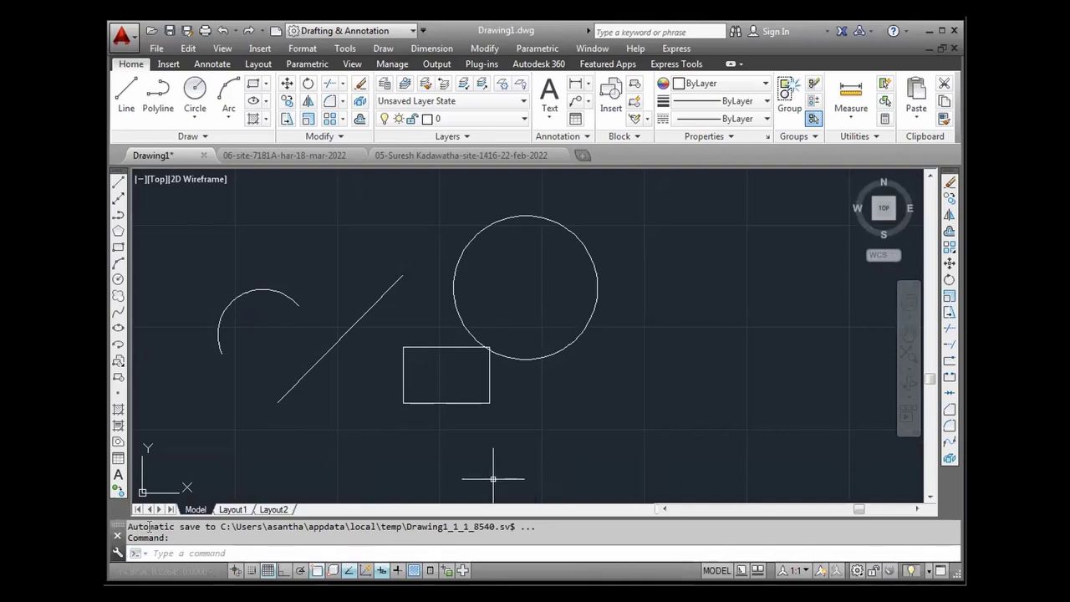
mouse_move(118, 527)
left_mouse_down()
mouse_move(222, 511)
mouse_move(121, 549)
left_mouse_up()
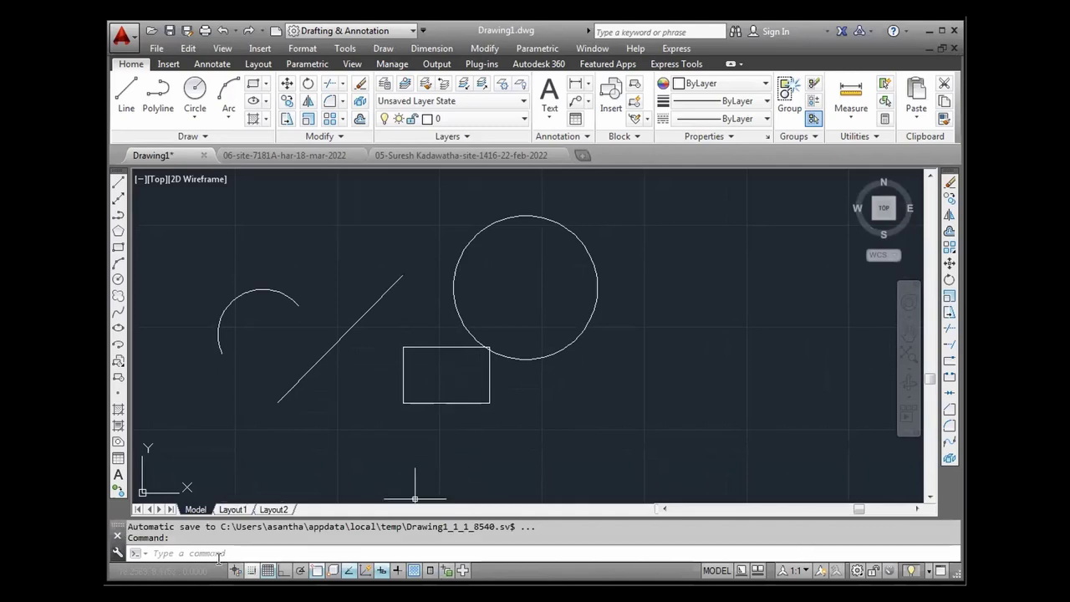
left_click_drag(120, 529, 320, 500)
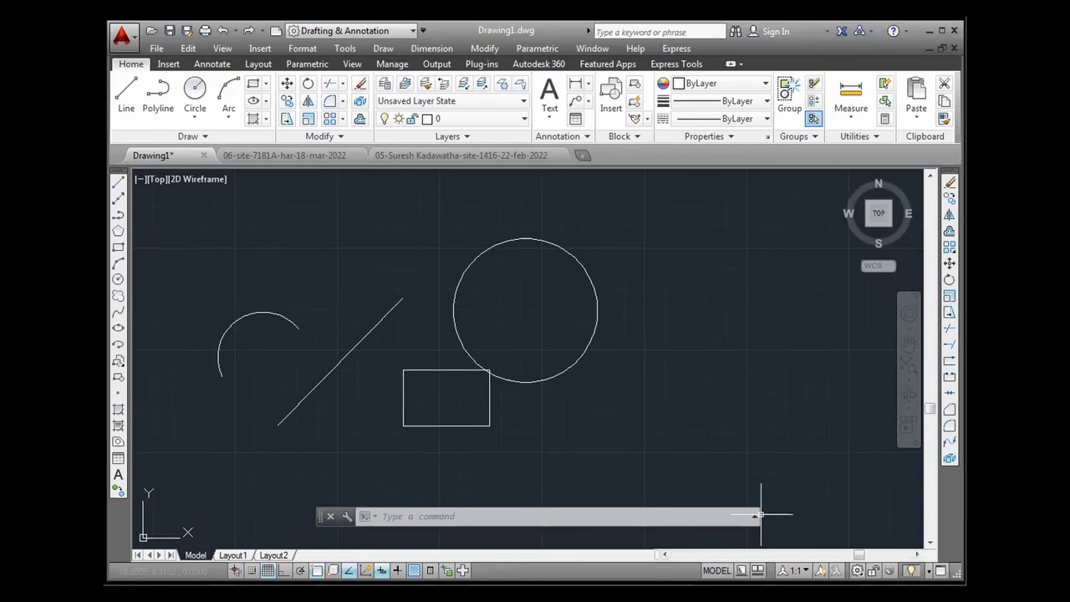
mouse_move(759, 516)
left_mouse_down()
mouse_move(844, 523)
mouse_move(809, 523)
left_mouse_up()
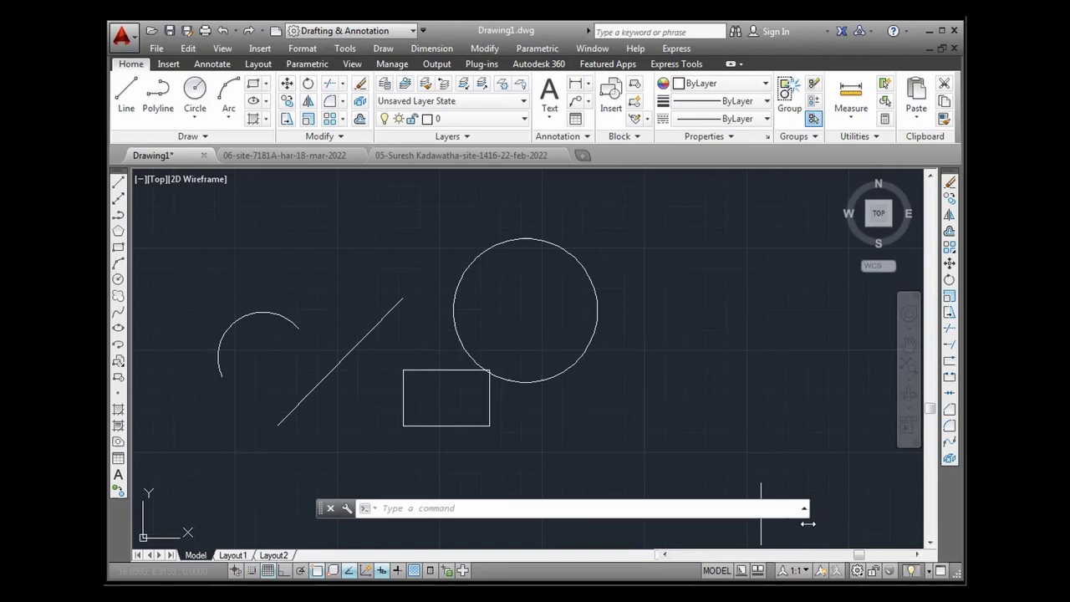
left_click_drag(319, 509, 293, 518)
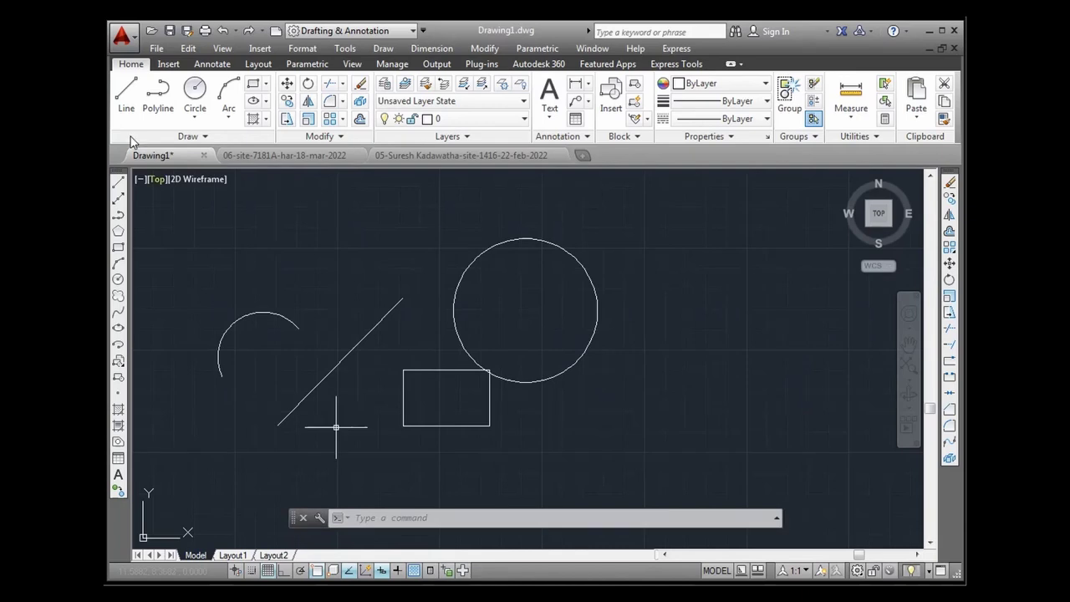
Step: Draw a short diagonal line above-left of the circle with the Line tool
left_click(119, 184)
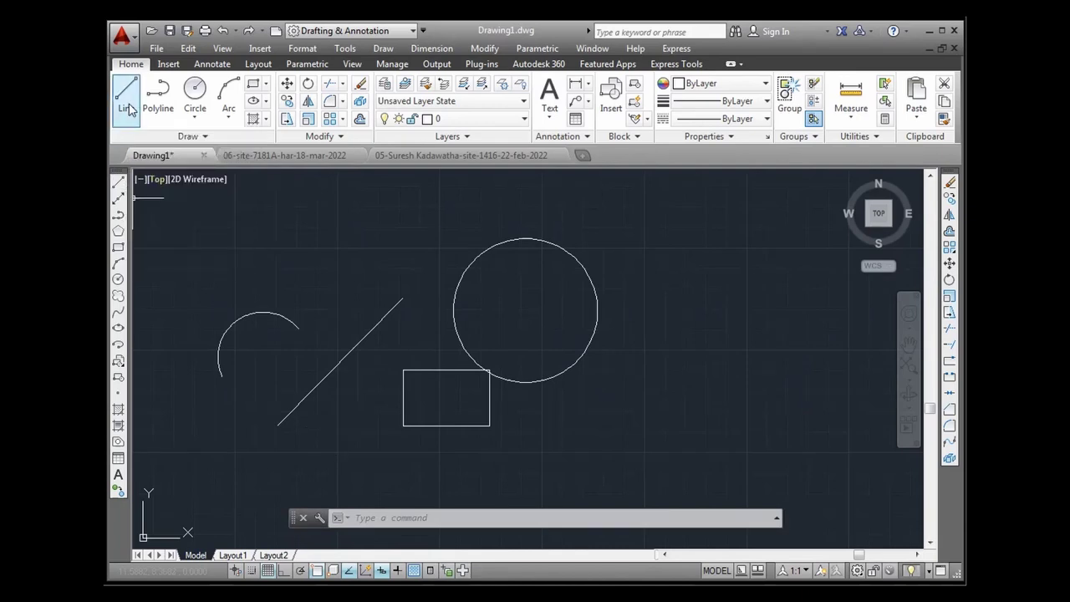
left_click(304, 282)
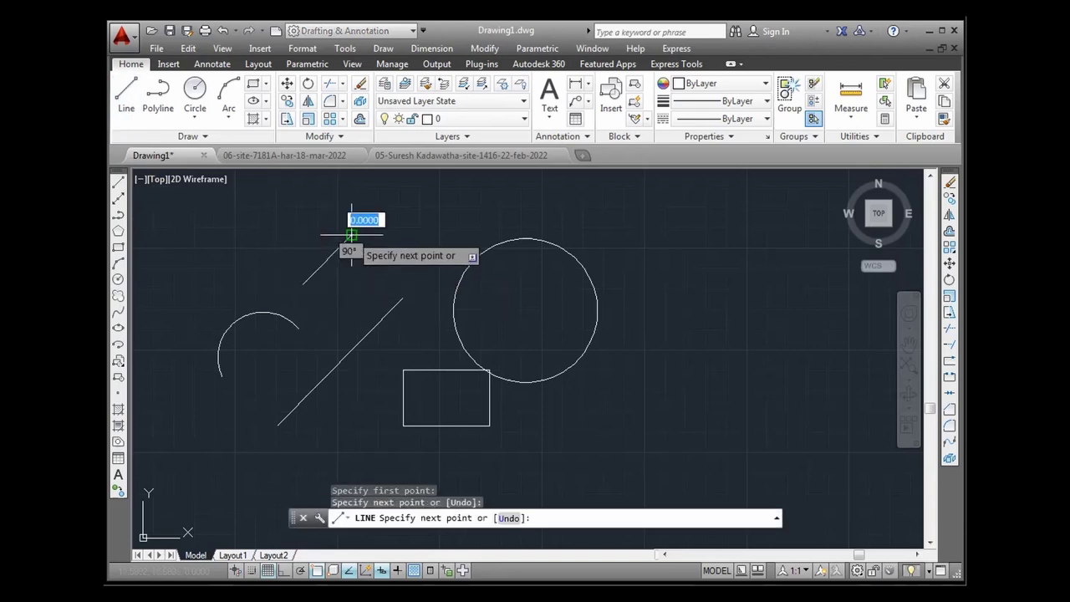
left_click(351, 235)
key("Return")
Step: Using the LINE command, draw a two-segment zigzag rising from the circle's right edge
left_click(418, 515)
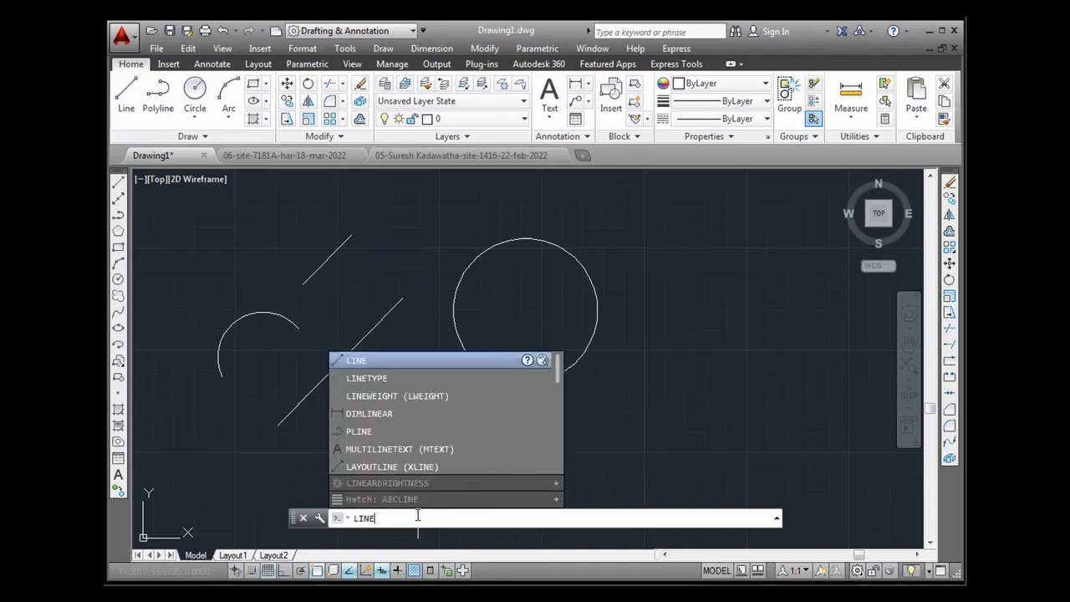
key("Return")
left_click(593, 283)
left_click(687, 197)
left_click(715, 331)
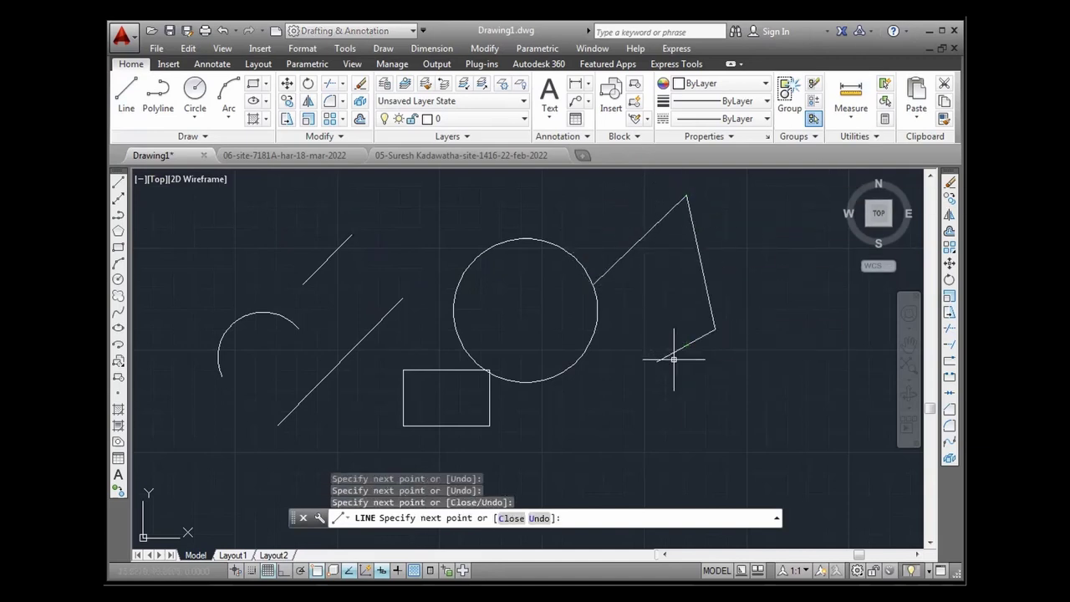
key("Return")
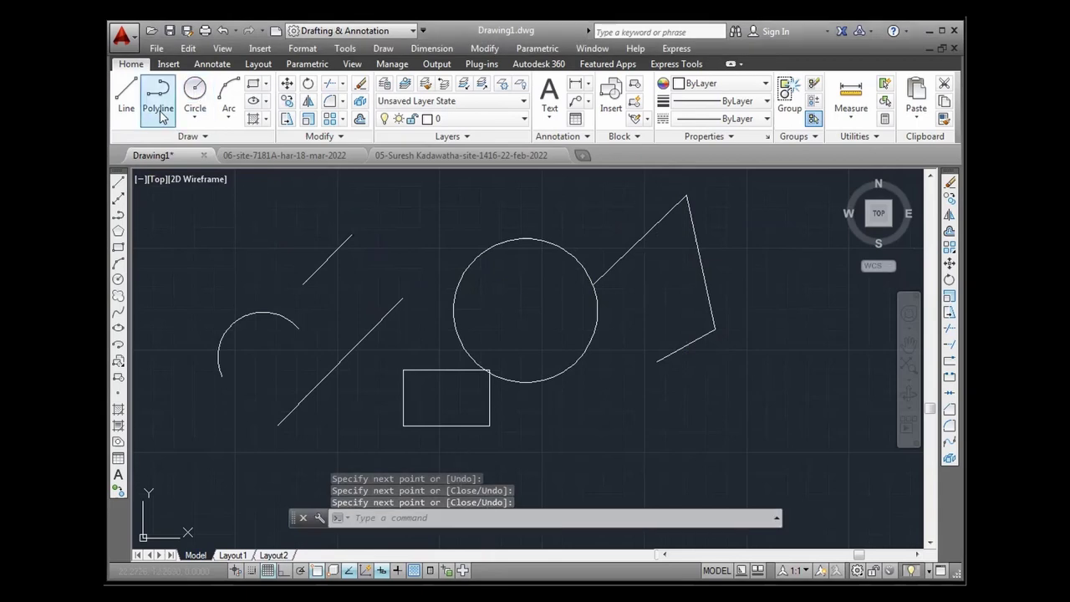
Step: Draw a small circle below-right of the big circle, then cancel a second Circle command
left_click(194, 92)
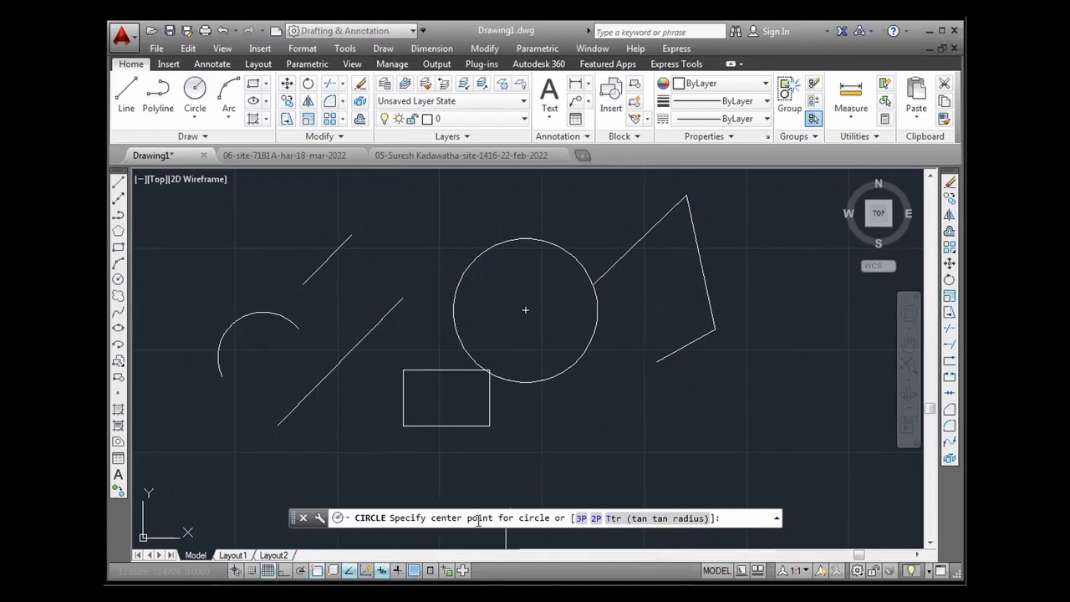
left_click(605, 409)
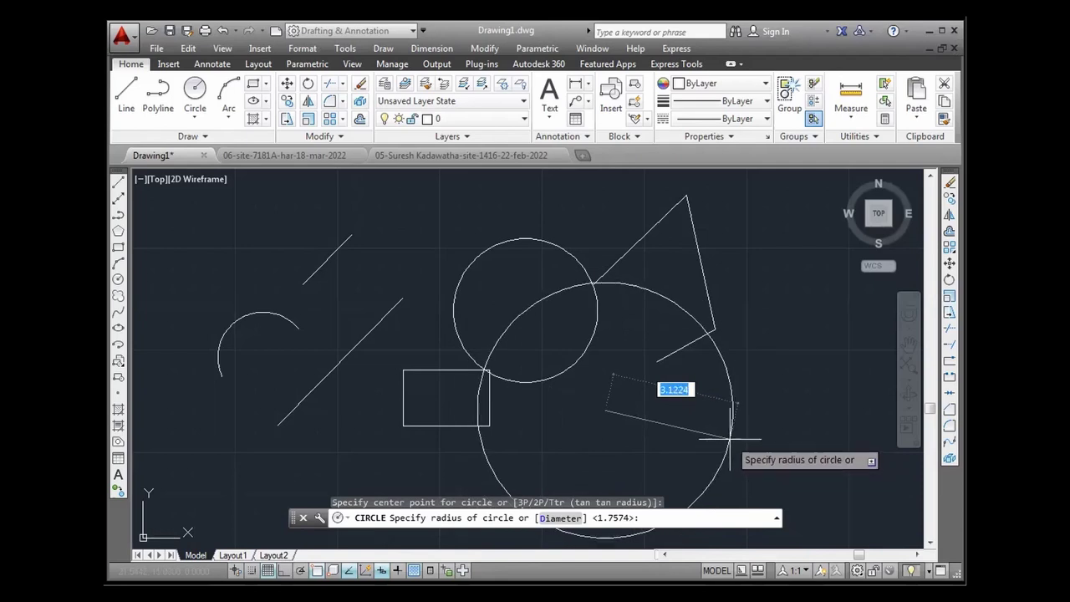
left_click(645, 399)
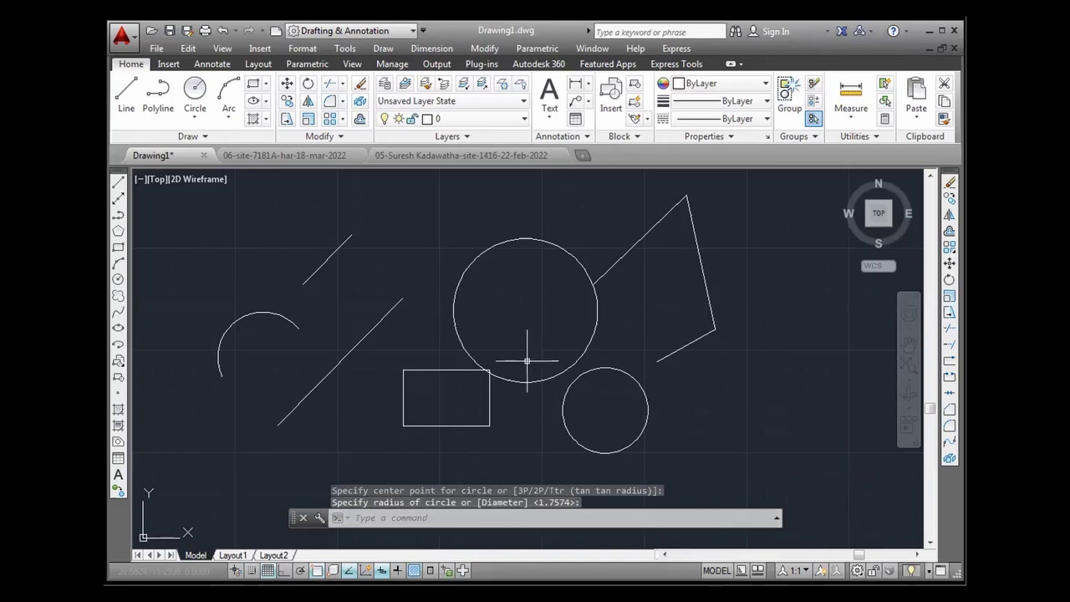
left_click(194, 91)
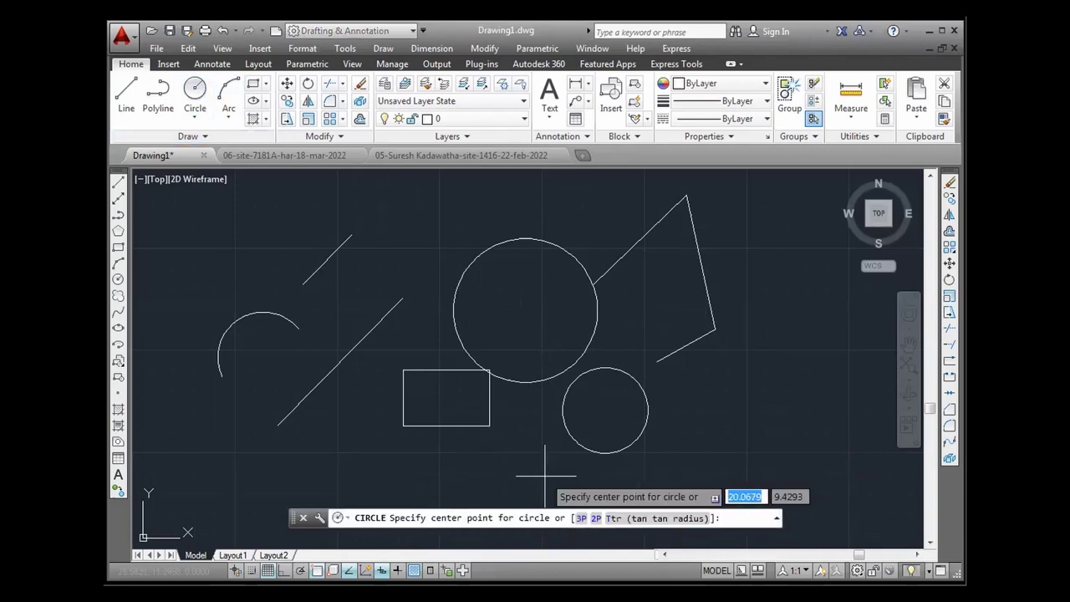
scroll(465, 445, "down", 2)
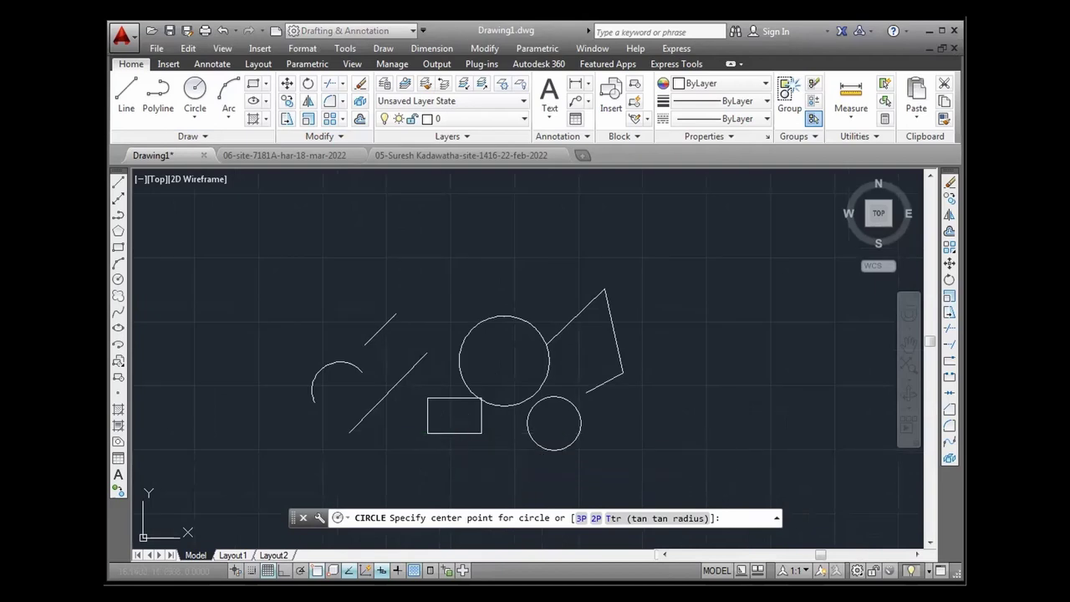
key("Escape")
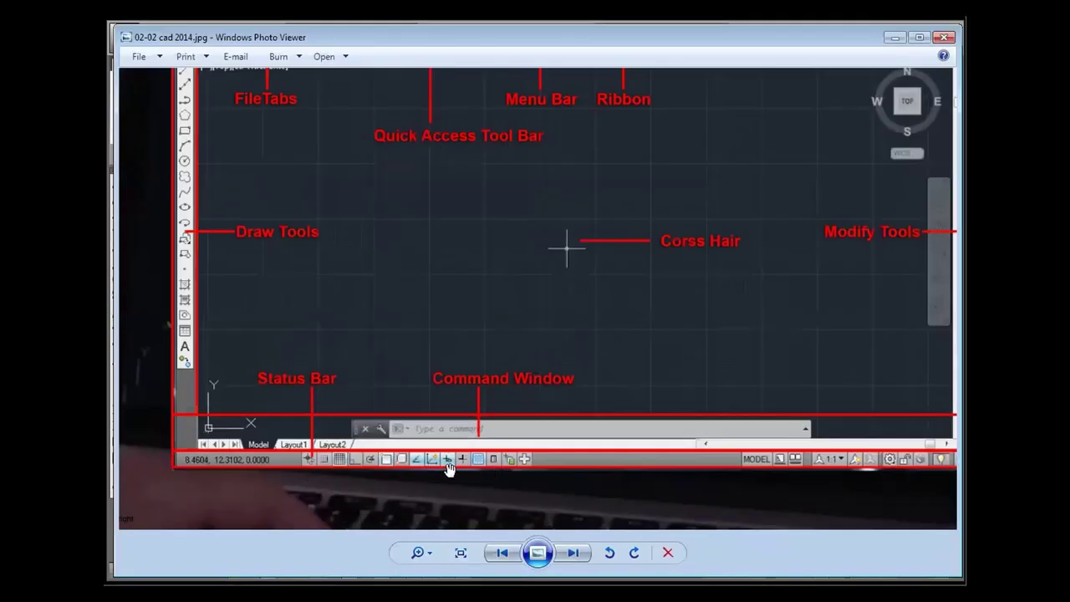
Step: Zoom in and out on the annotated AutoCAD slide, then minimise Photo Viewer
scroll(301, 464, "up", 1)
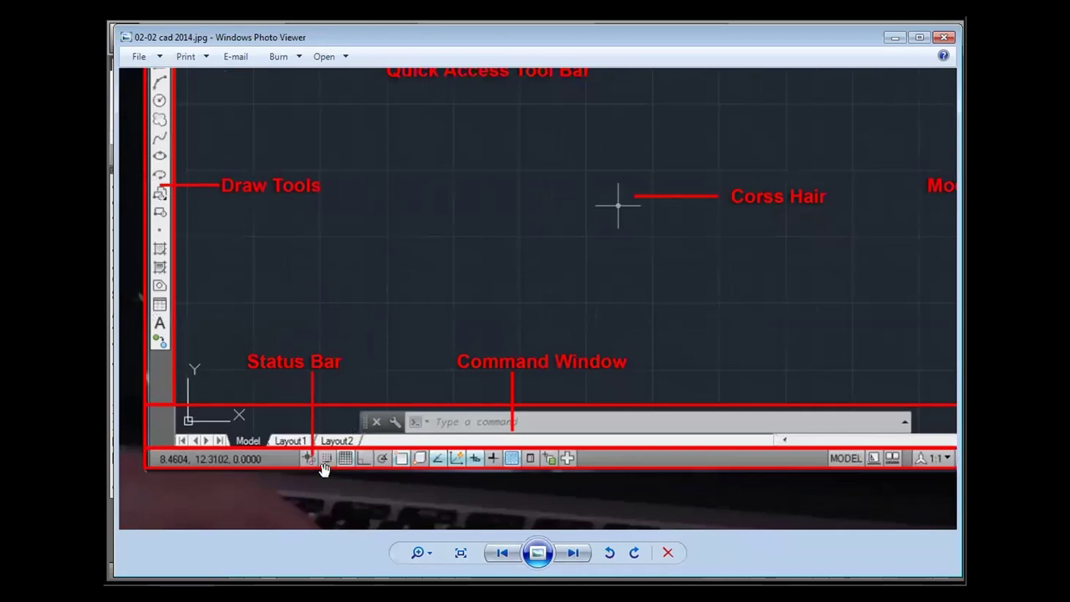
scroll(318, 472, "down", 1)
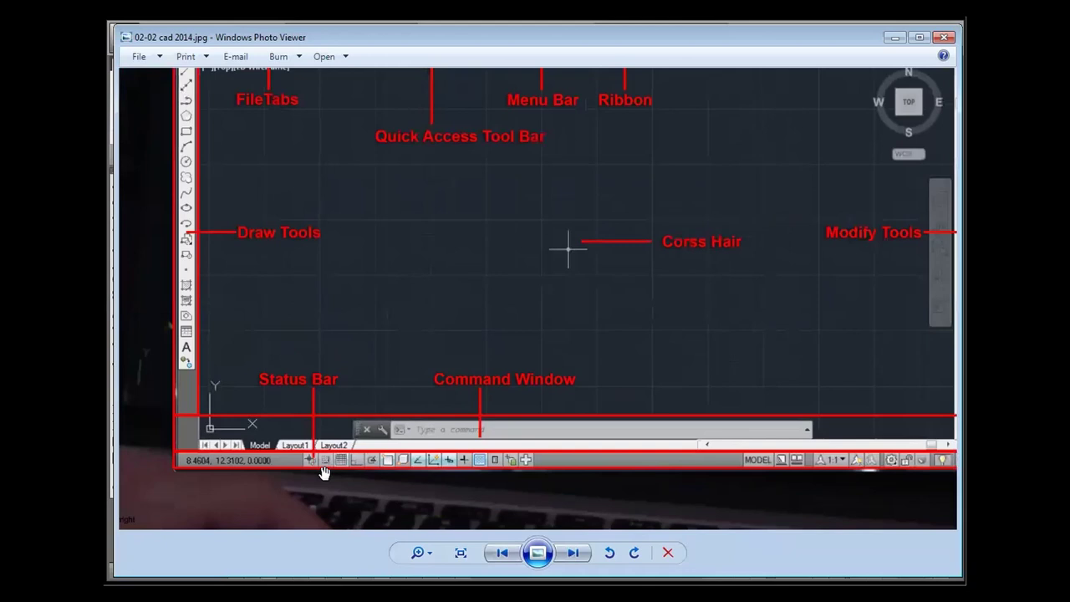
scroll(324, 472, "up", 1)
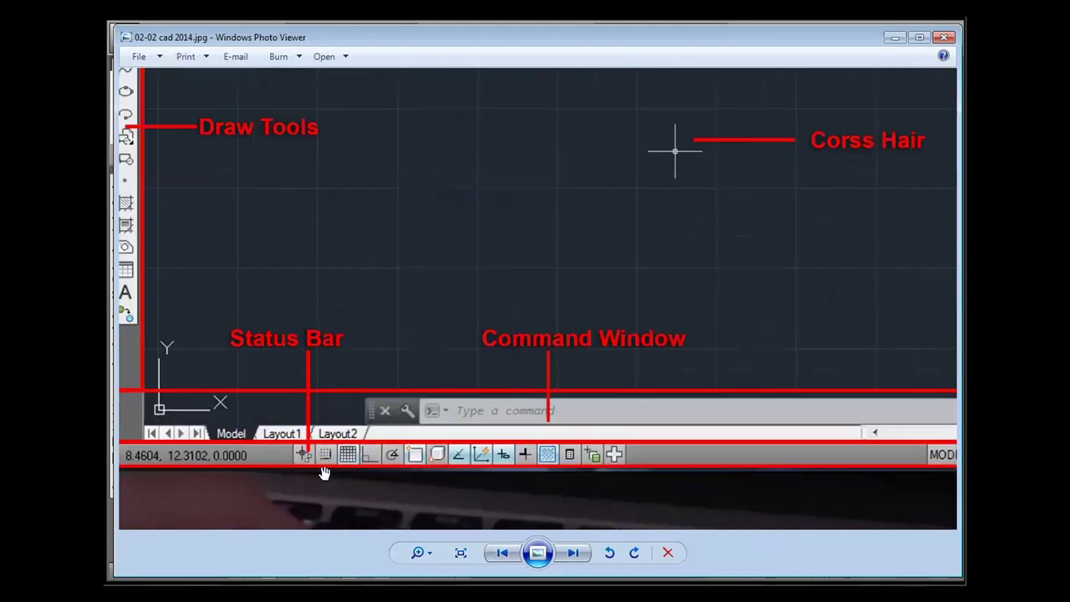
scroll(324, 472, "down", 1)
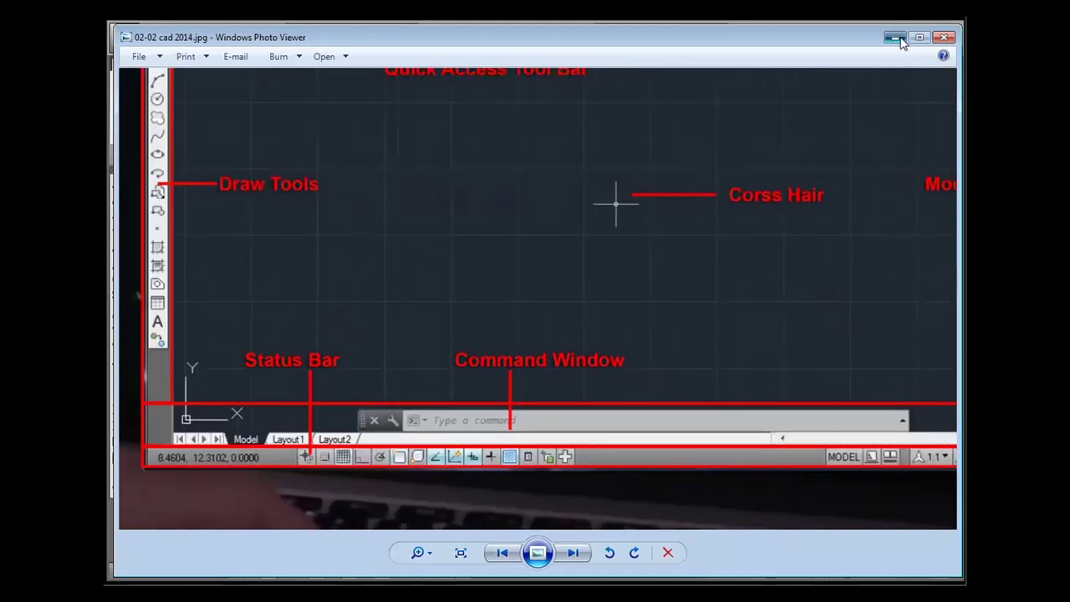
left_click(900, 42)
scroll(598, 318, "down", 2)
scroll(494, 339, "up", 2)
scroll(342, 429, "up", 3)
scroll(342, 430, "down", 3)
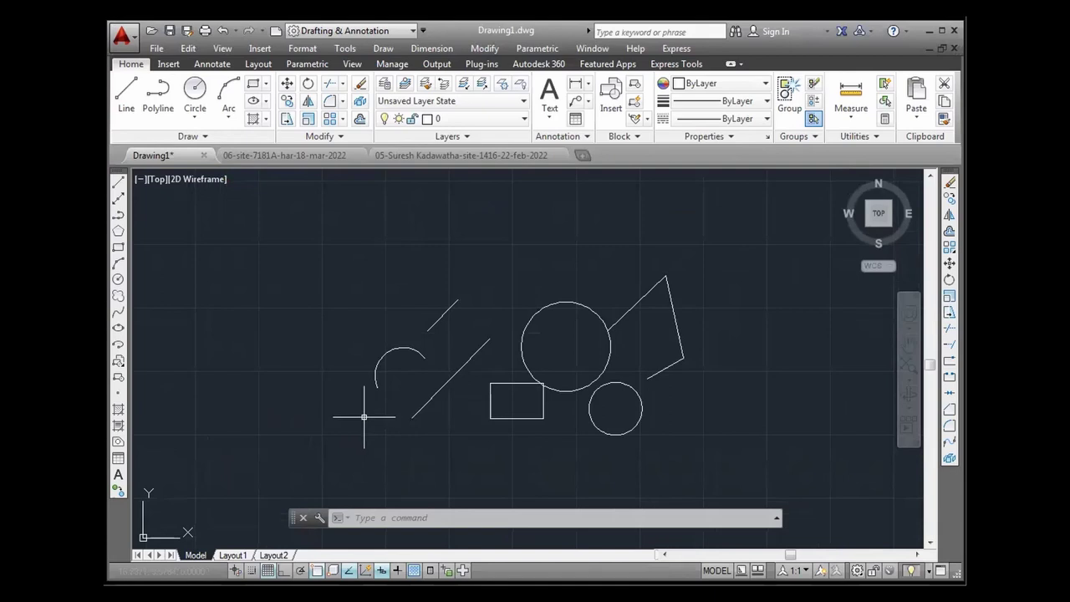
left_click(269, 574)
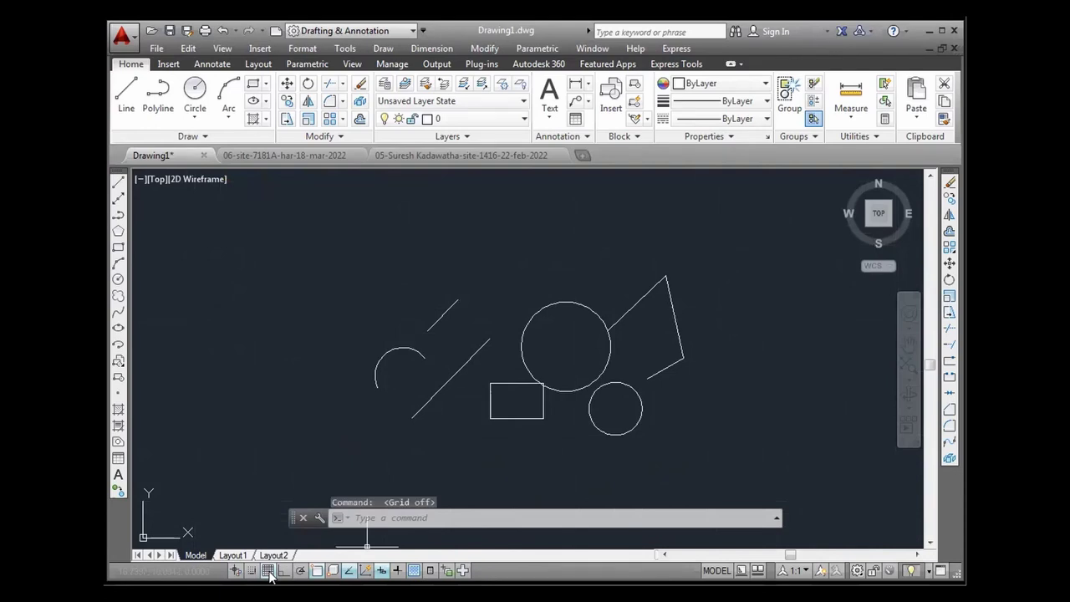
left_click(269, 573)
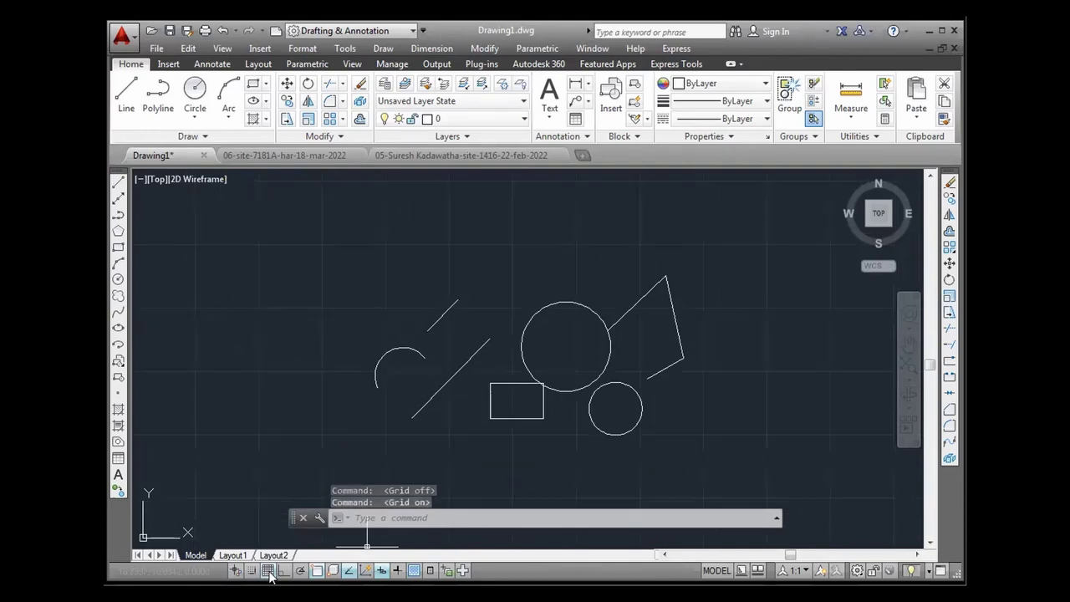
left_click(269, 571)
left_click(269, 572)
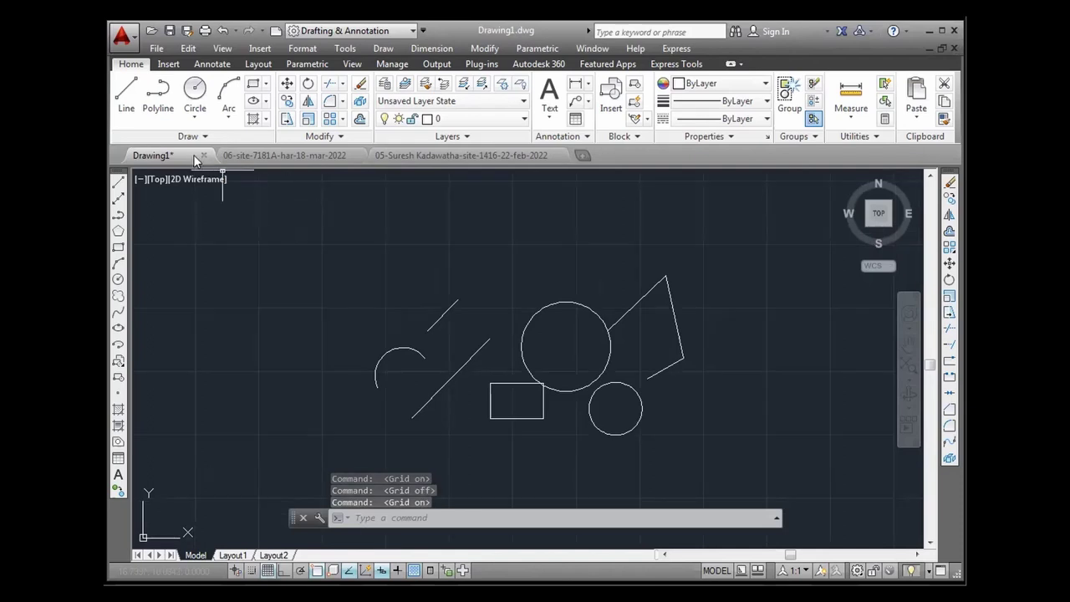
Step: Start a line left of the arc with Ortho on and draw a 10-unit vertical segment
left_click(127, 99)
left_click(269, 368)
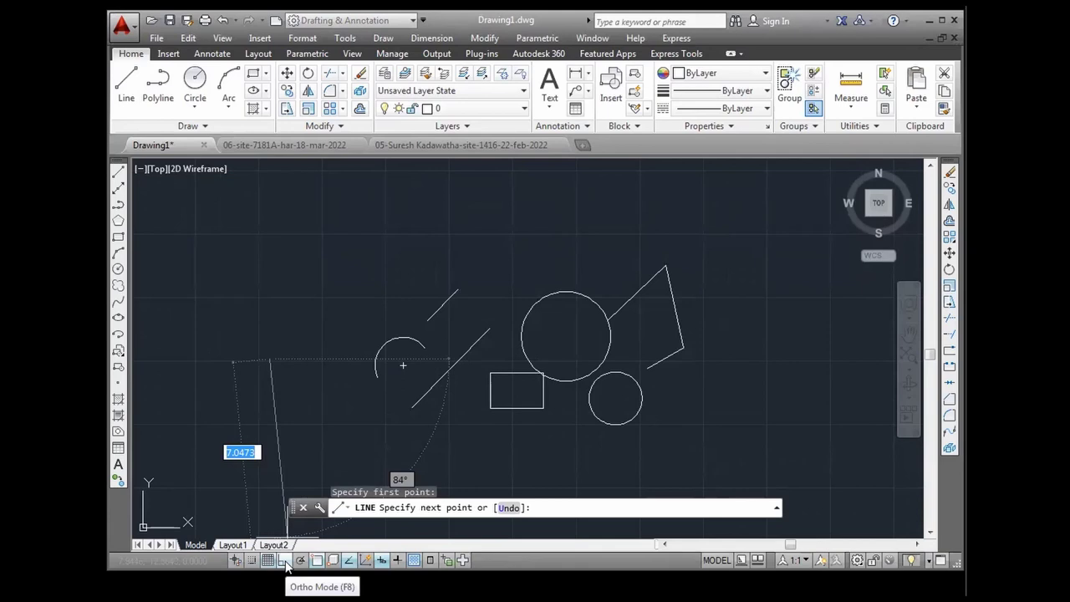
left_click(284, 561)
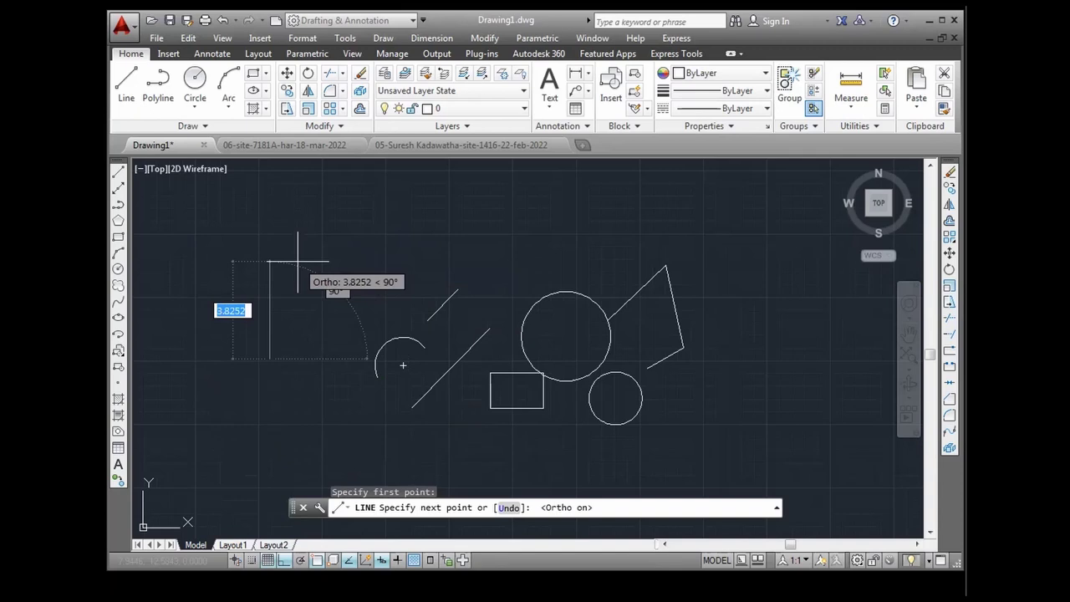
scroll(267, 264, "up", 2)
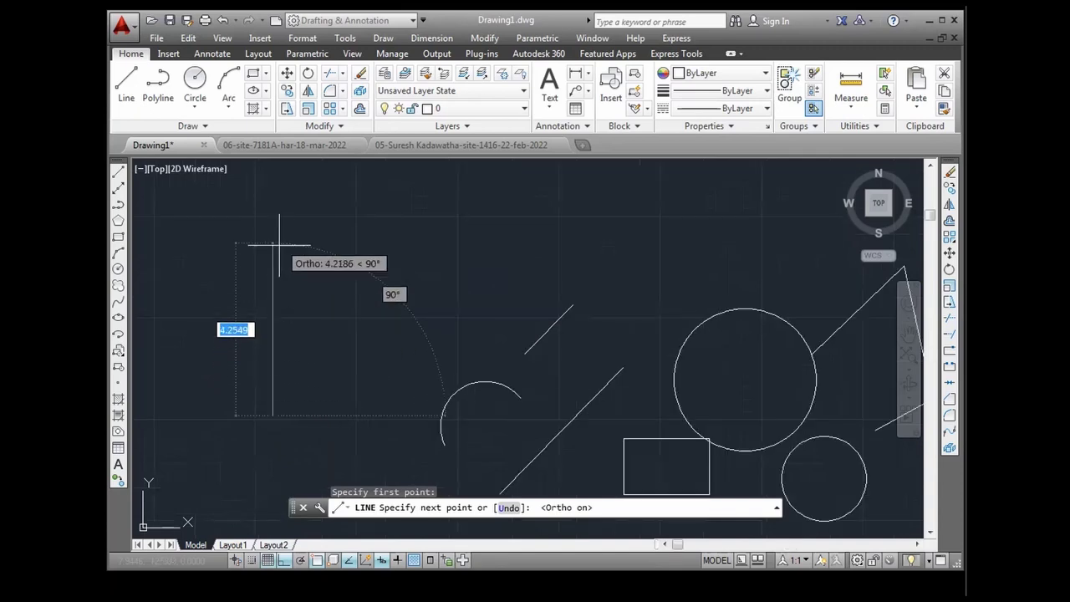
type("1")
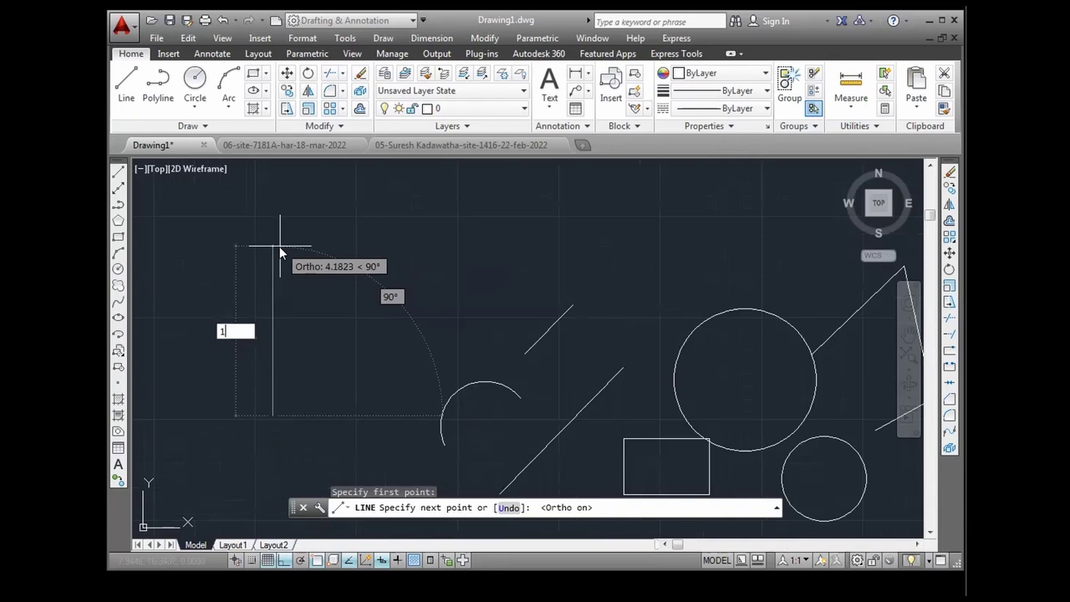
type("0")
key("Return")
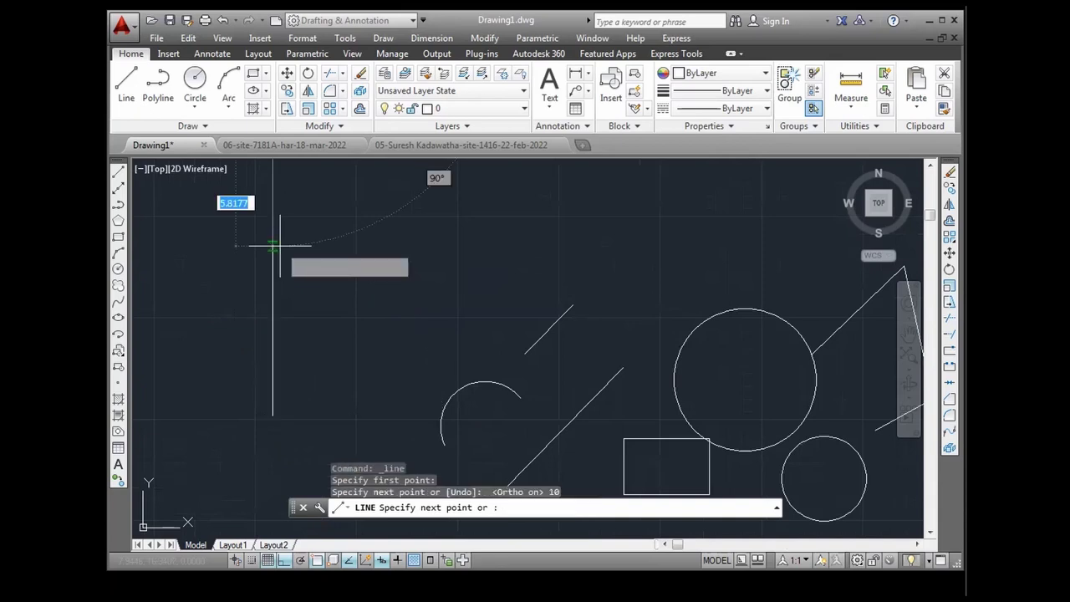
Step: Add the 5, 10 and 5 unit segments to close the rectangle, then turn Ortho off
scroll(313, 326, "down", 4)
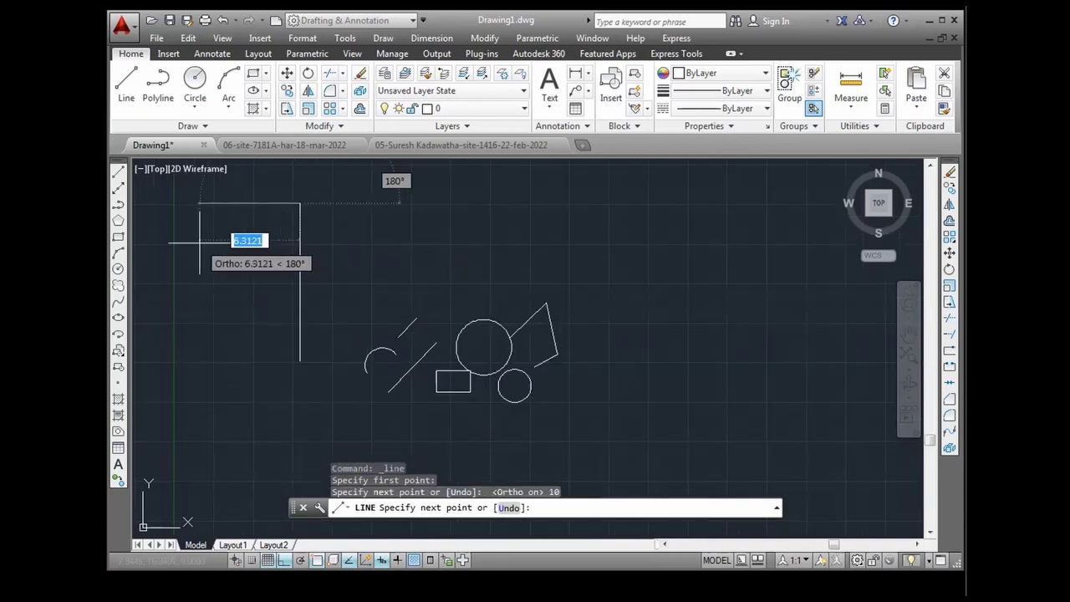
type("5")
key("Return")
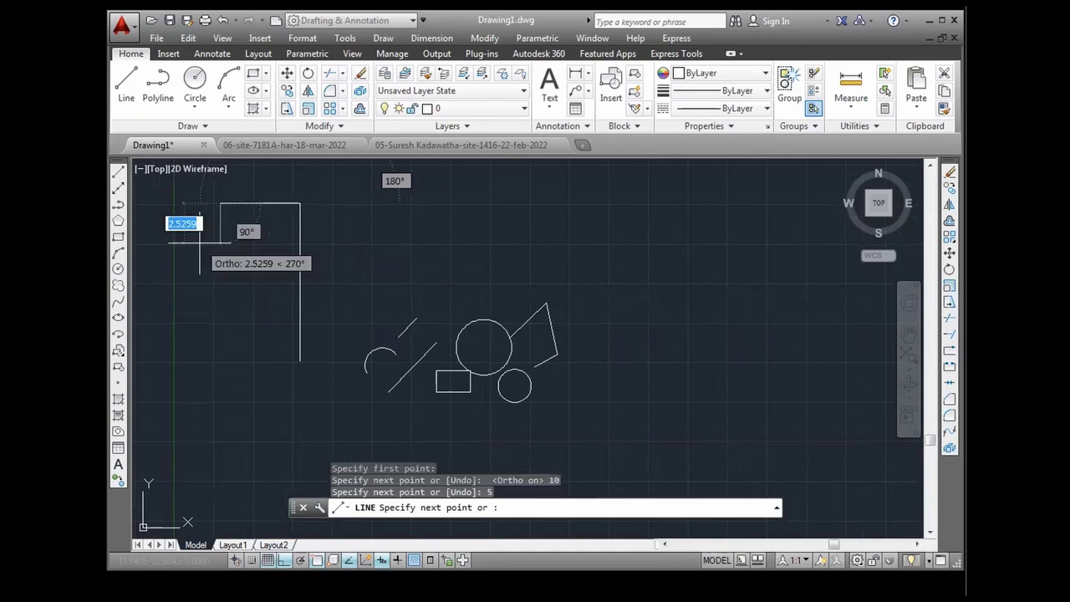
type("10")
key("Return")
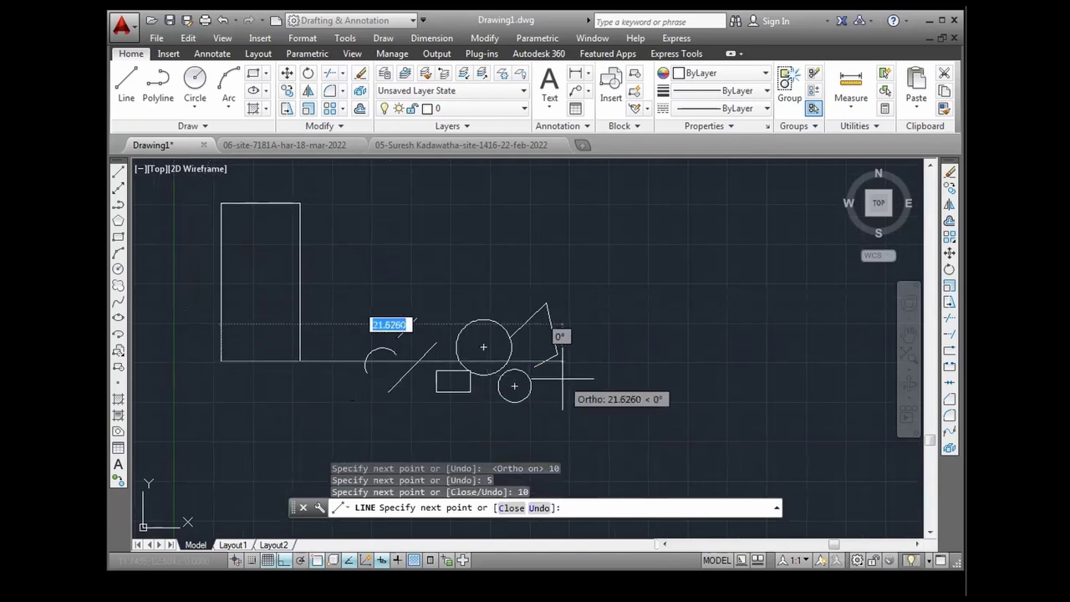
type("5")
key("Return")
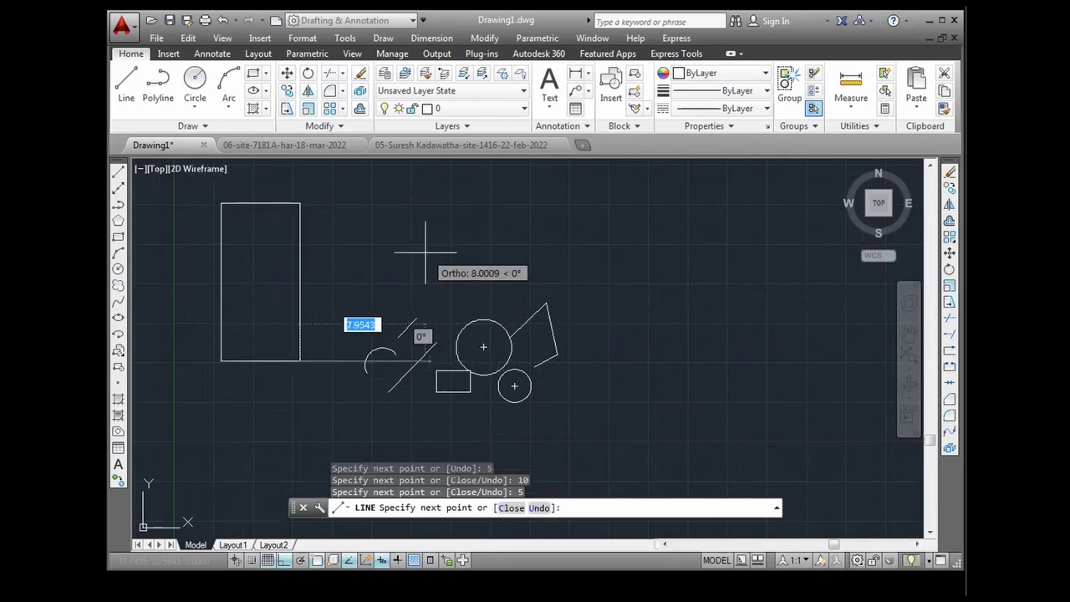
key("Return")
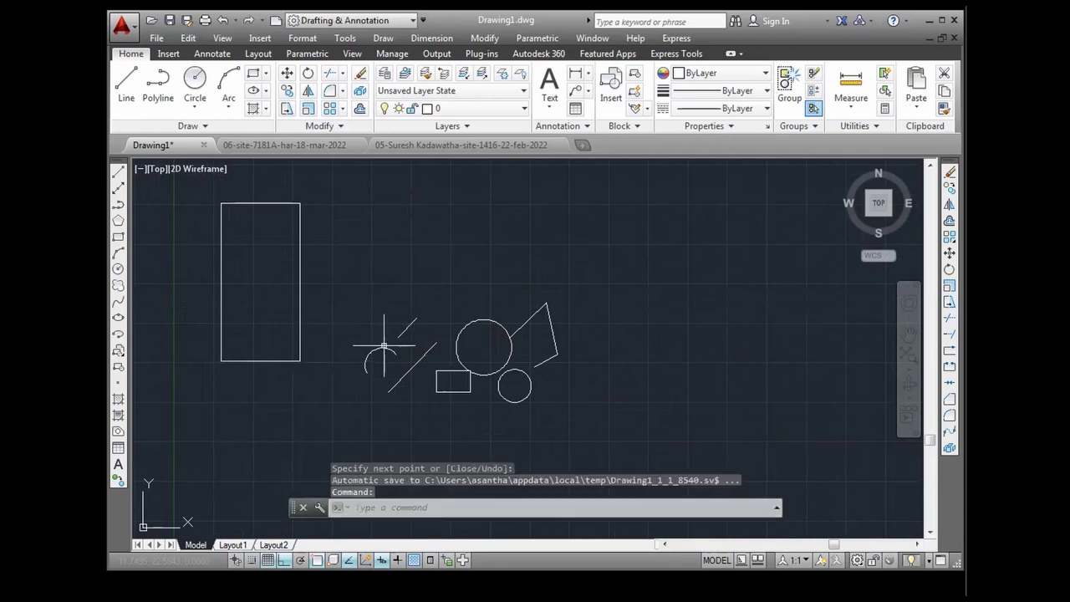
left_click(284, 560)
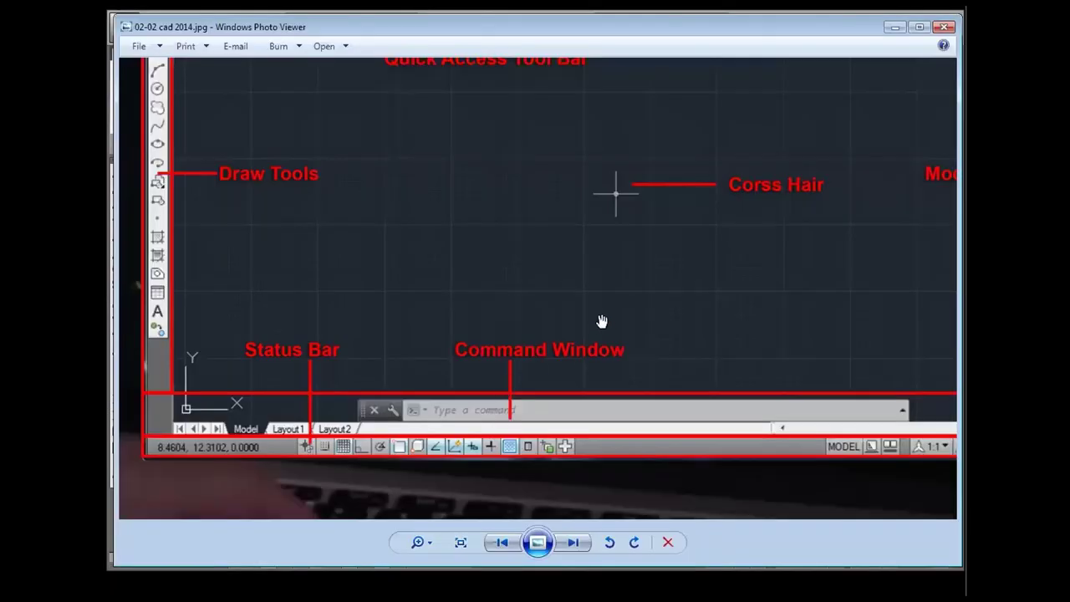
Step: Pan the slide to the Menu Bar and Ribbon labels, then minimise Photo Viewer
left_click_drag(601, 321, 432, 303)
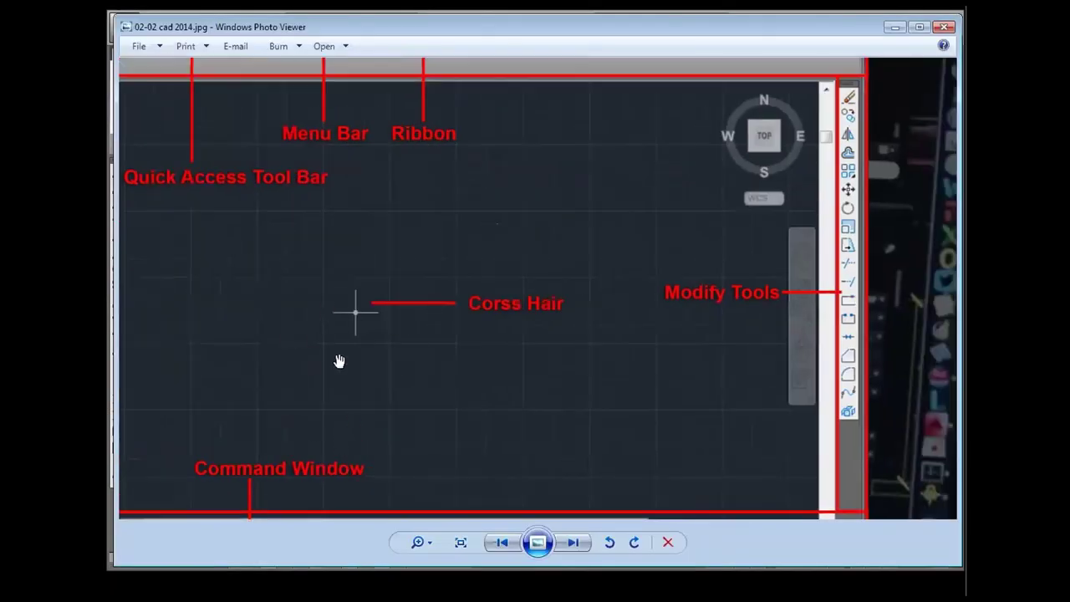
left_click(892, 27)
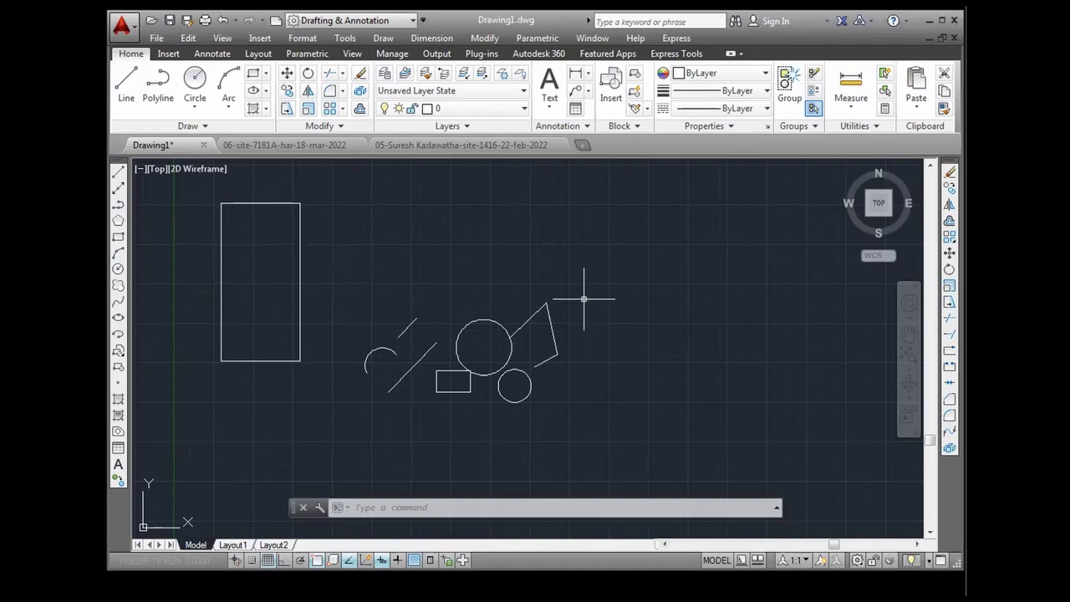
left_click(604, 282)
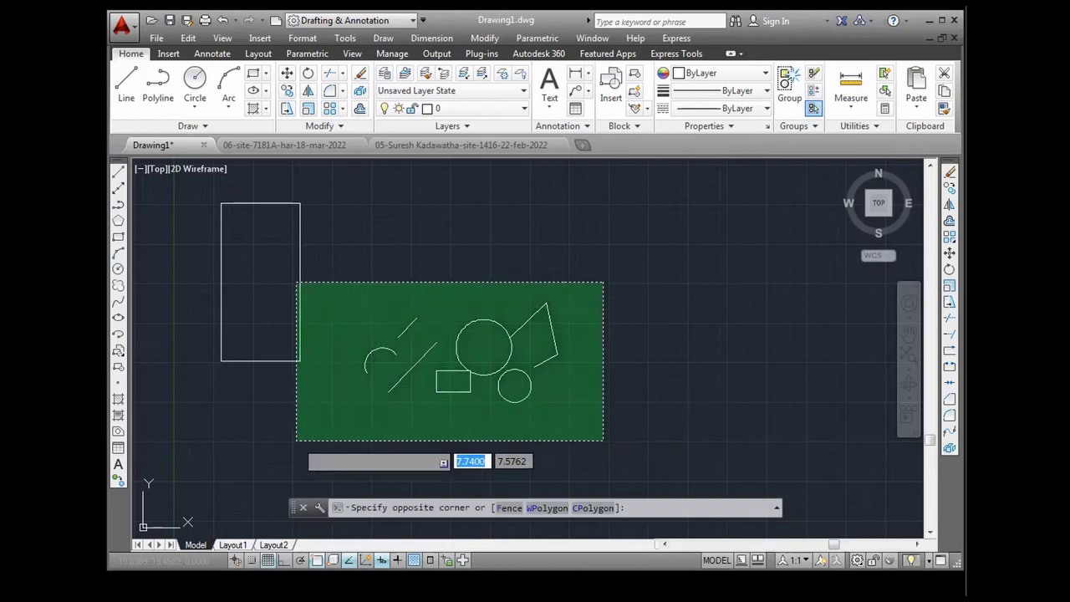
left_click(296, 442)
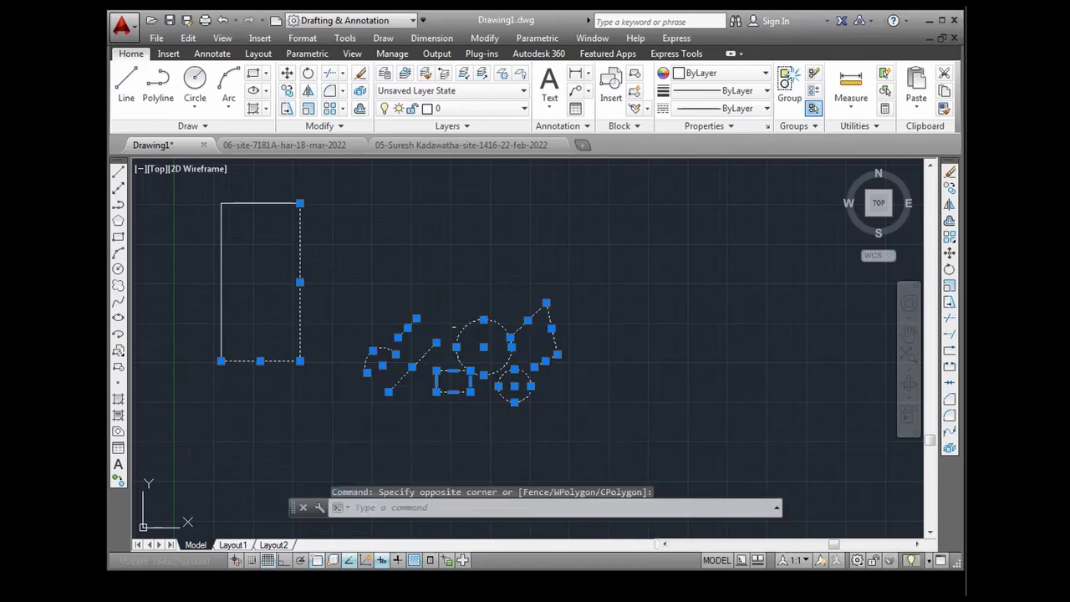
key("Escape")
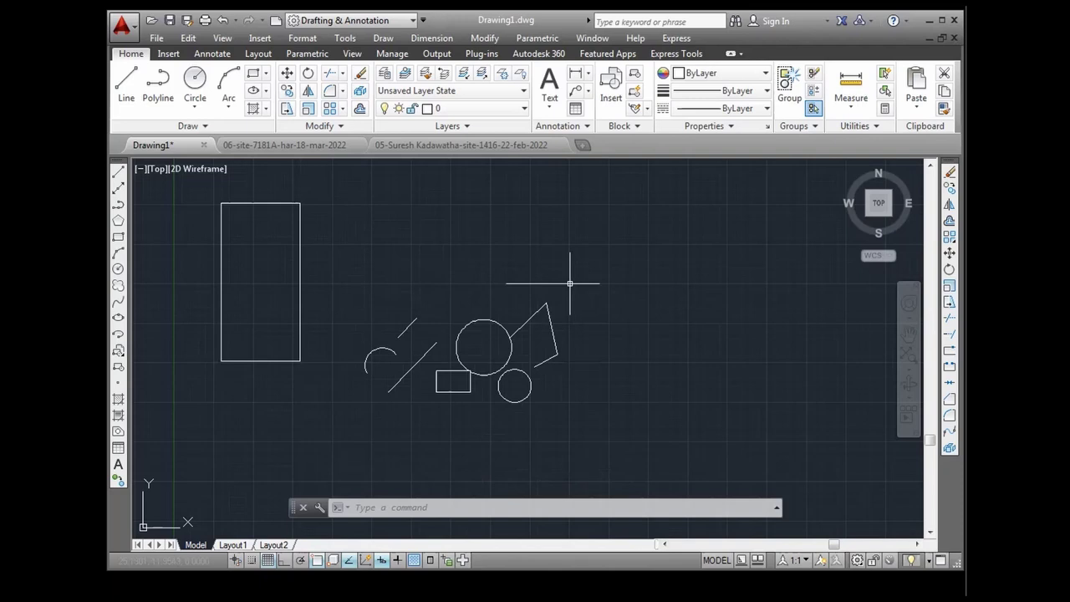
left_click(570, 283)
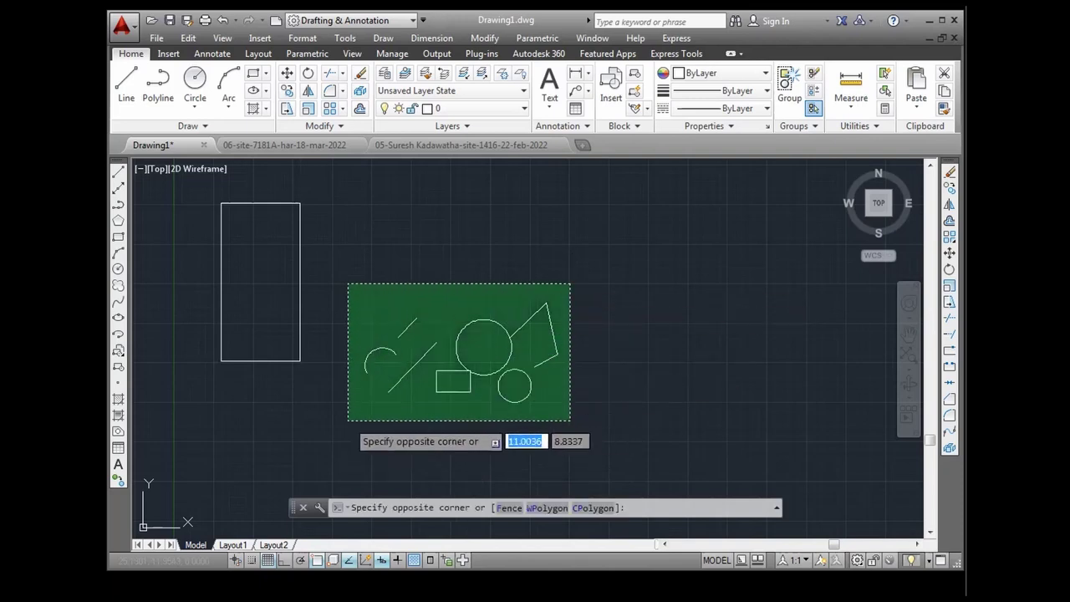
key("Escape")
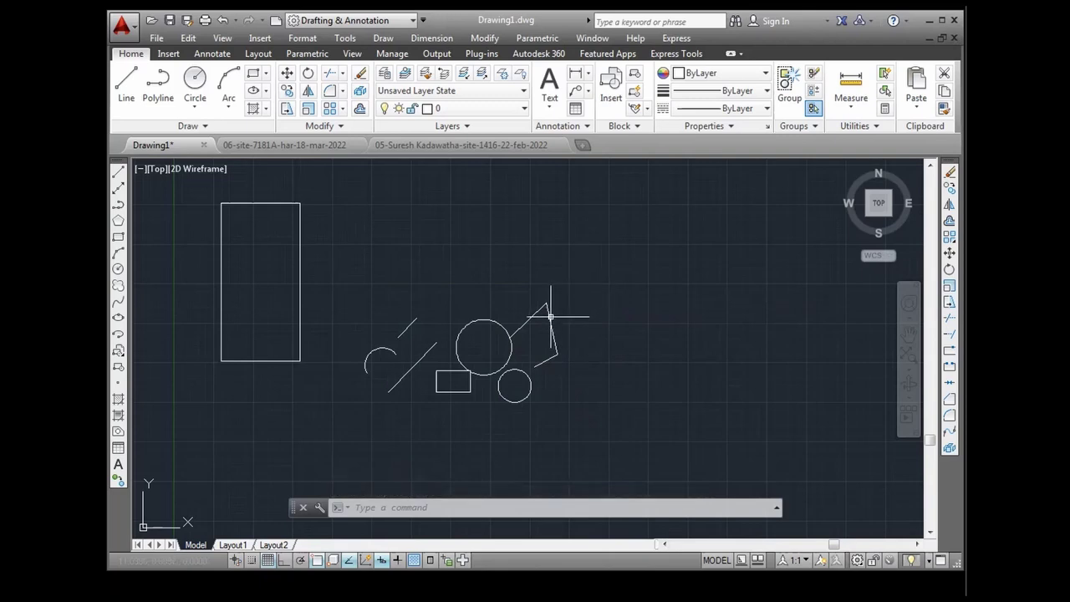
right_click(550, 316)
left_click(549, 316)
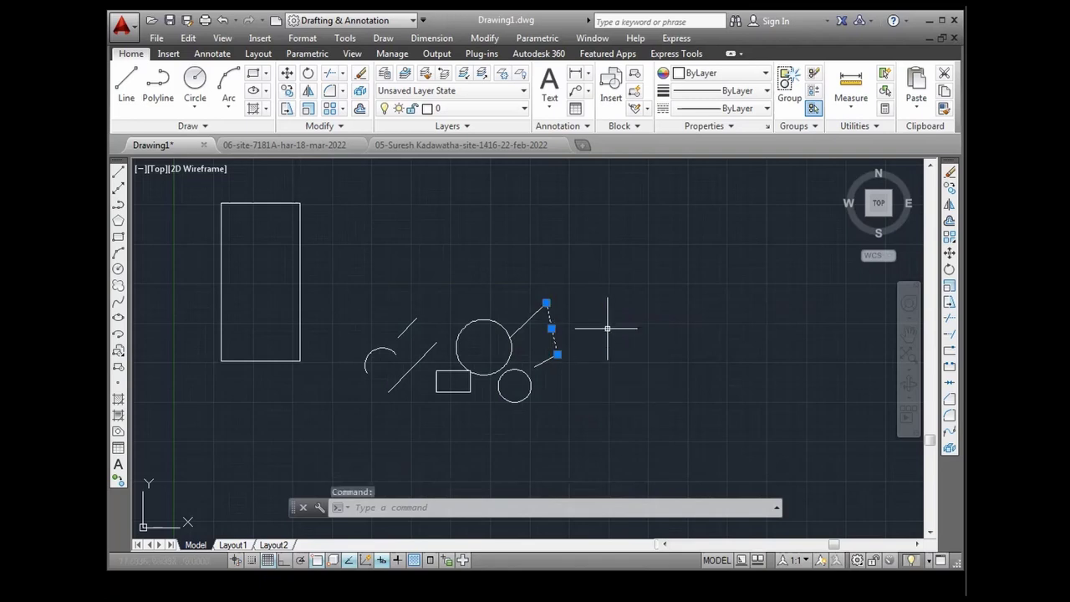
key("Escape")
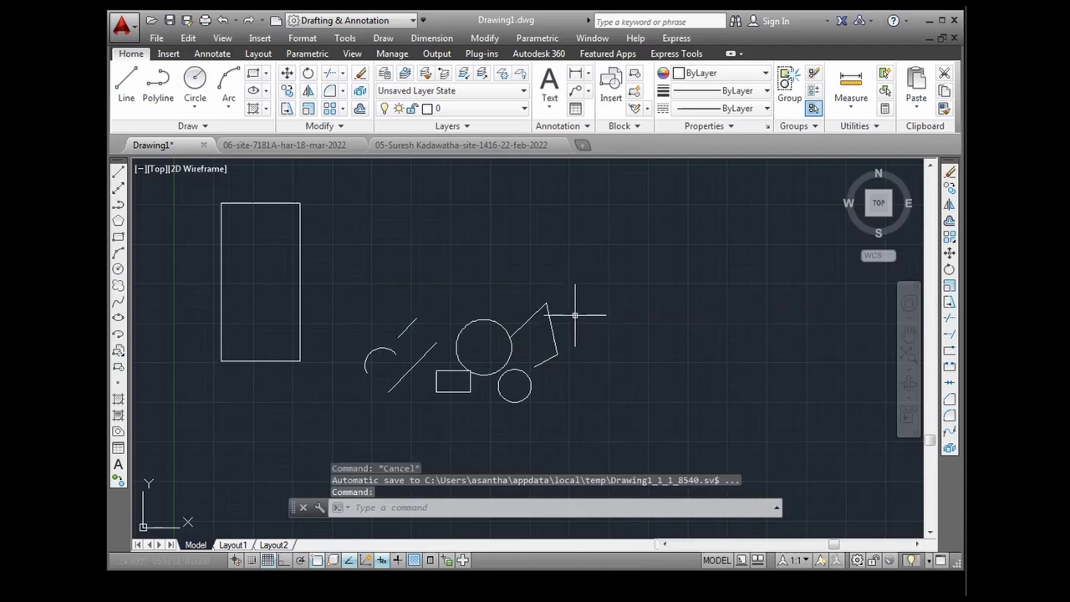
left_click(574, 318)
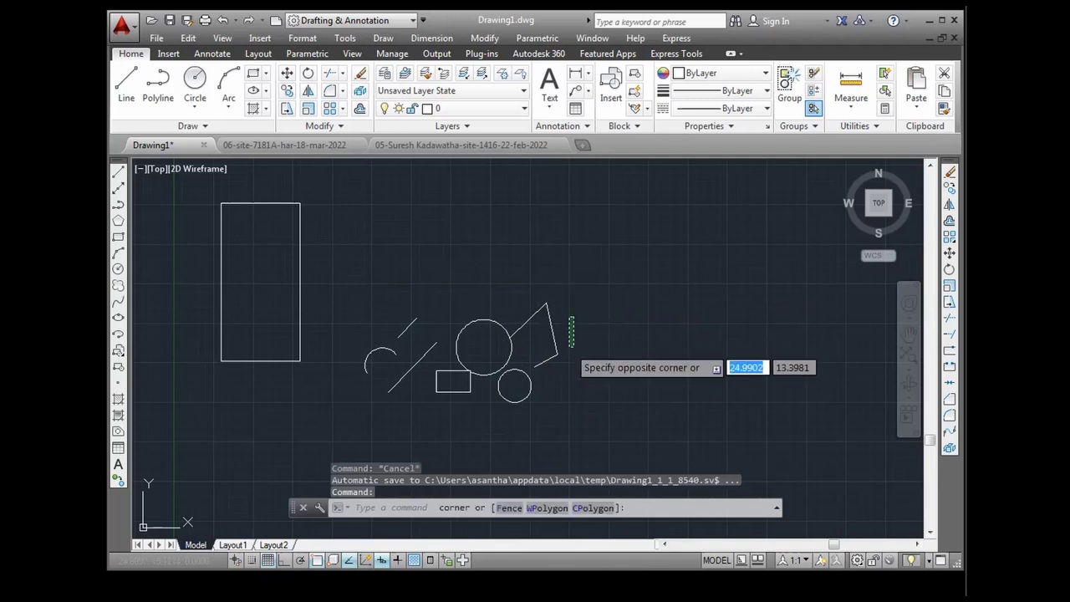
key("Escape")
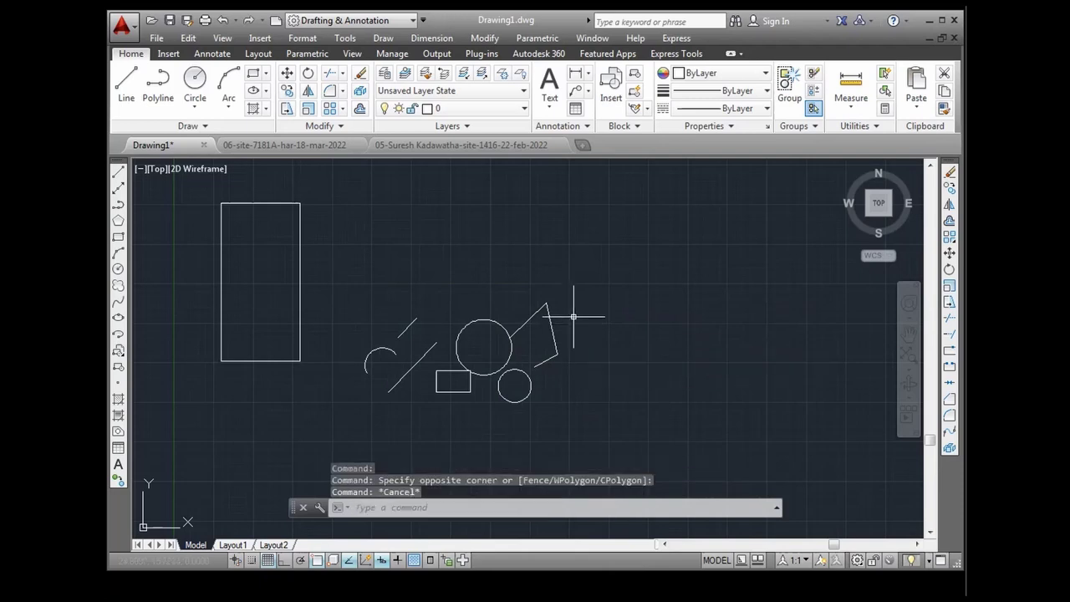
left_click(573, 316)
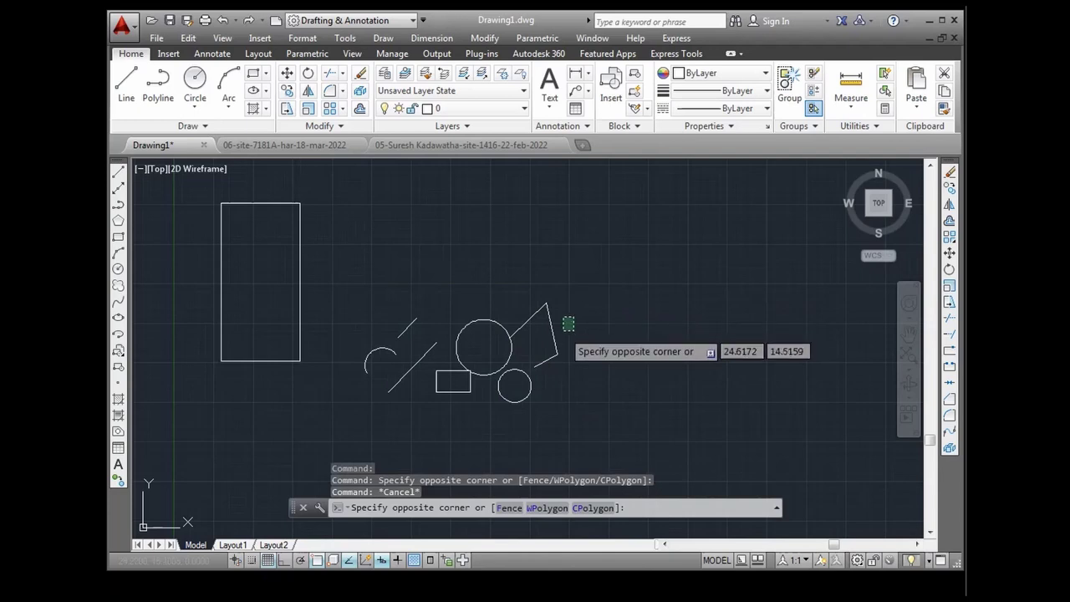
key("Escape")
left_click(572, 320)
left_click(553, 332)
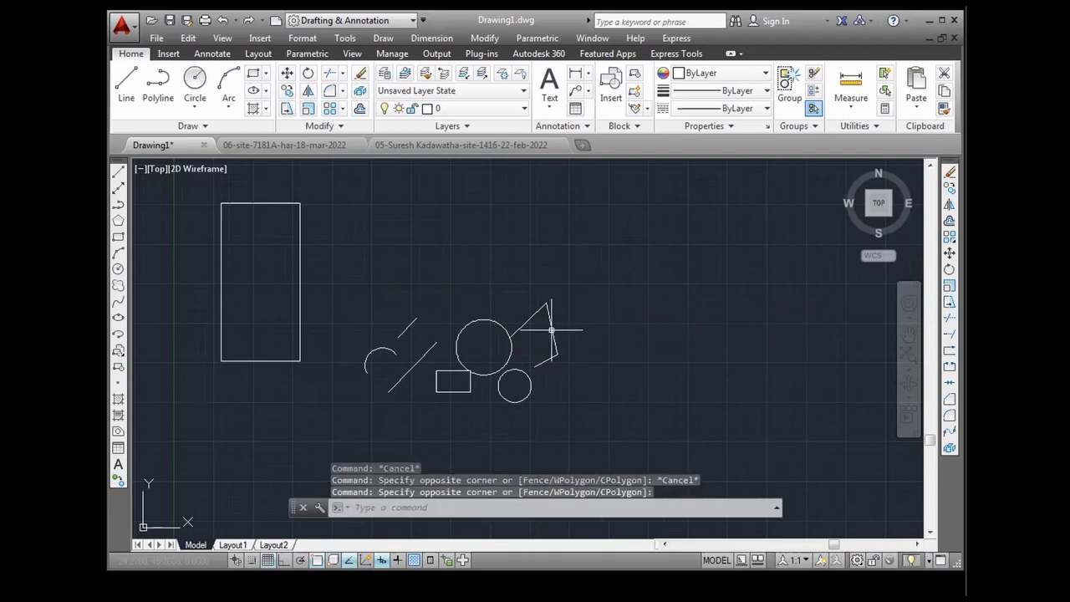
left_click(528, 321)
left_click(496, 323)
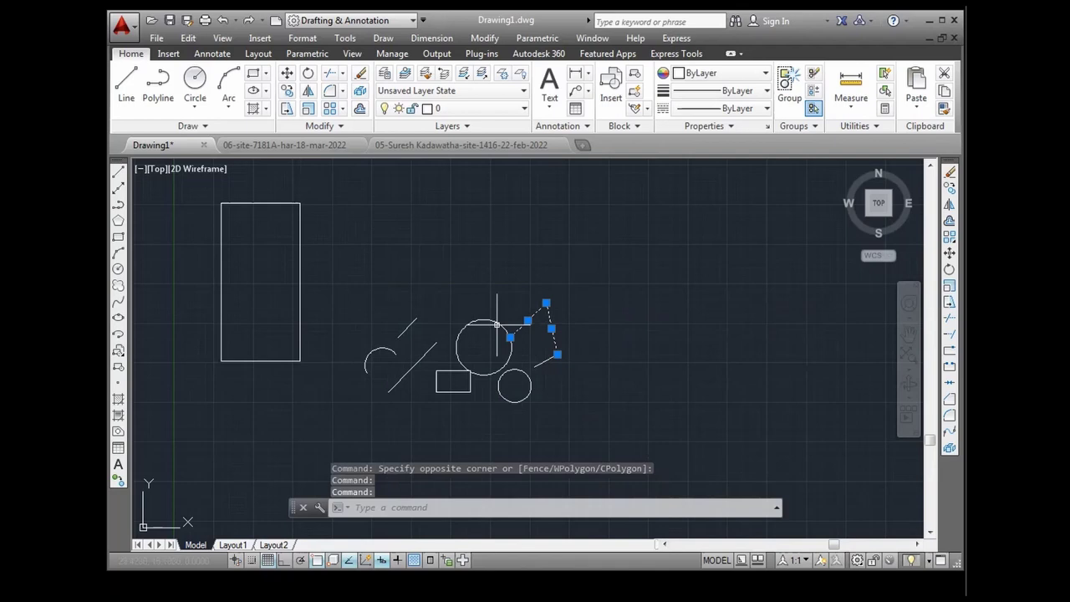
left_click(542, 362)
left_click(529, 379)
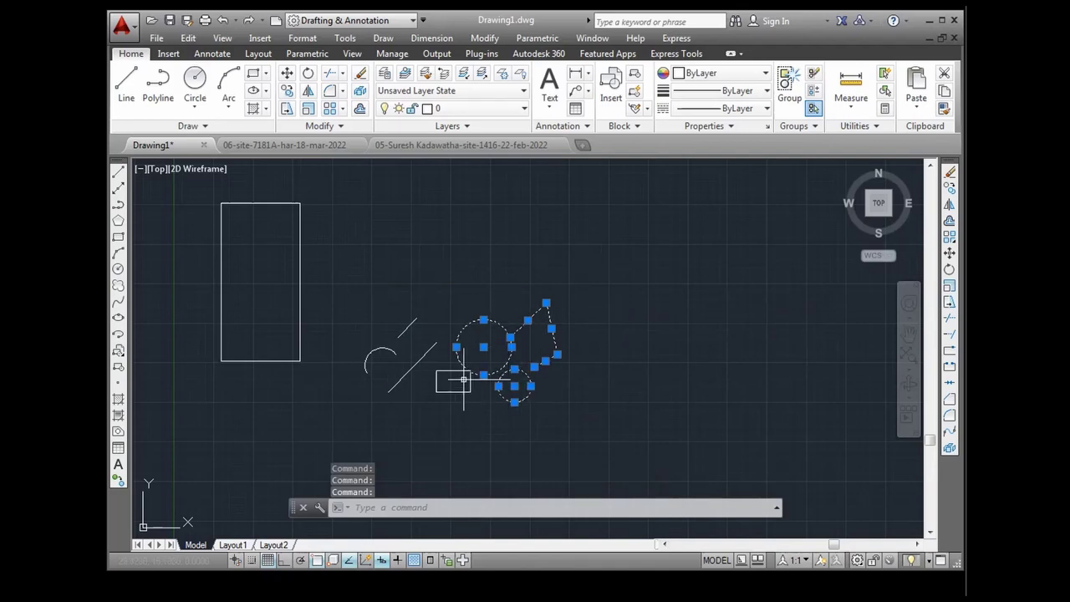
left_click(452, 390)
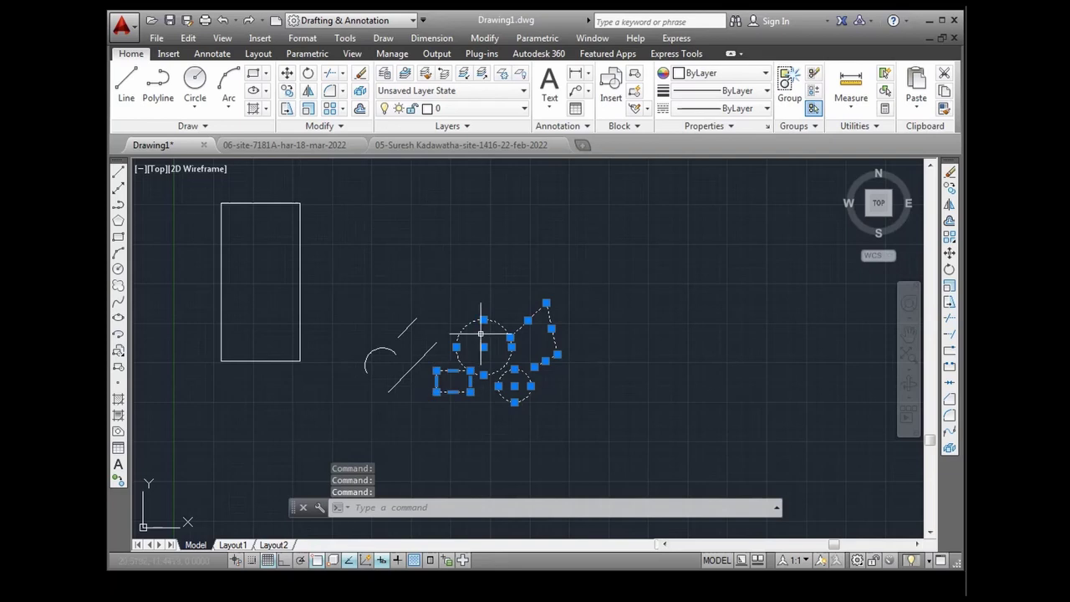
key("Escape")
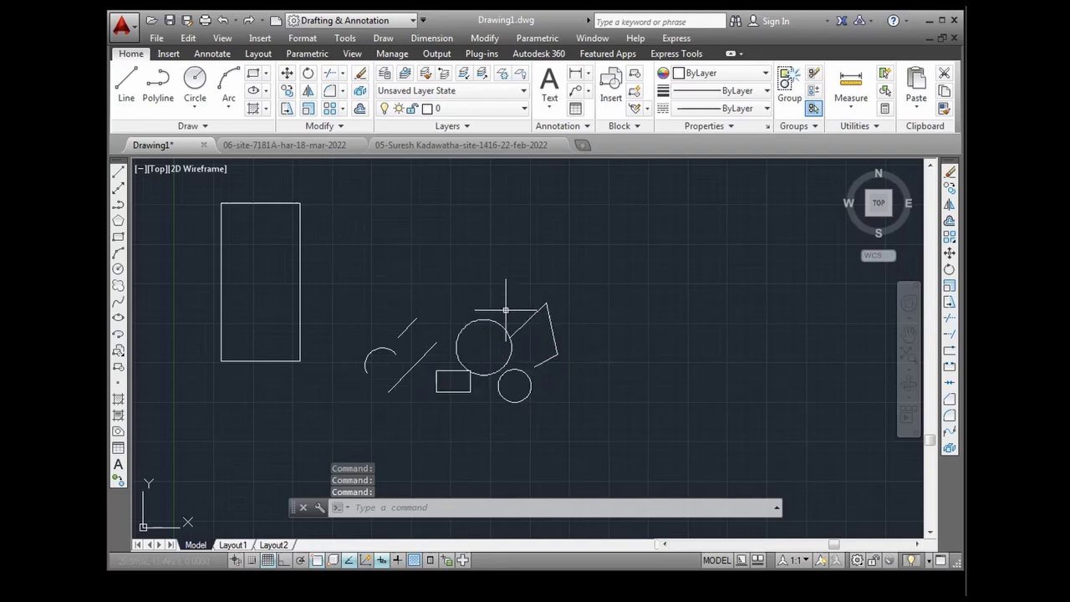
key("Escape")
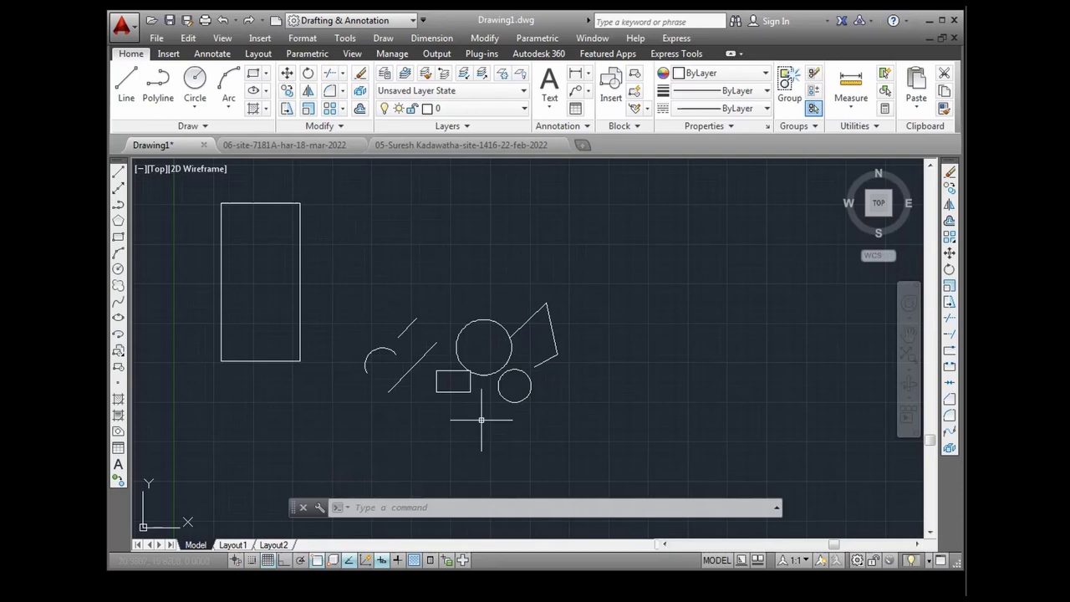
scroll(491, 393, "down", 2)
scroll(494, 387, "up", 2)
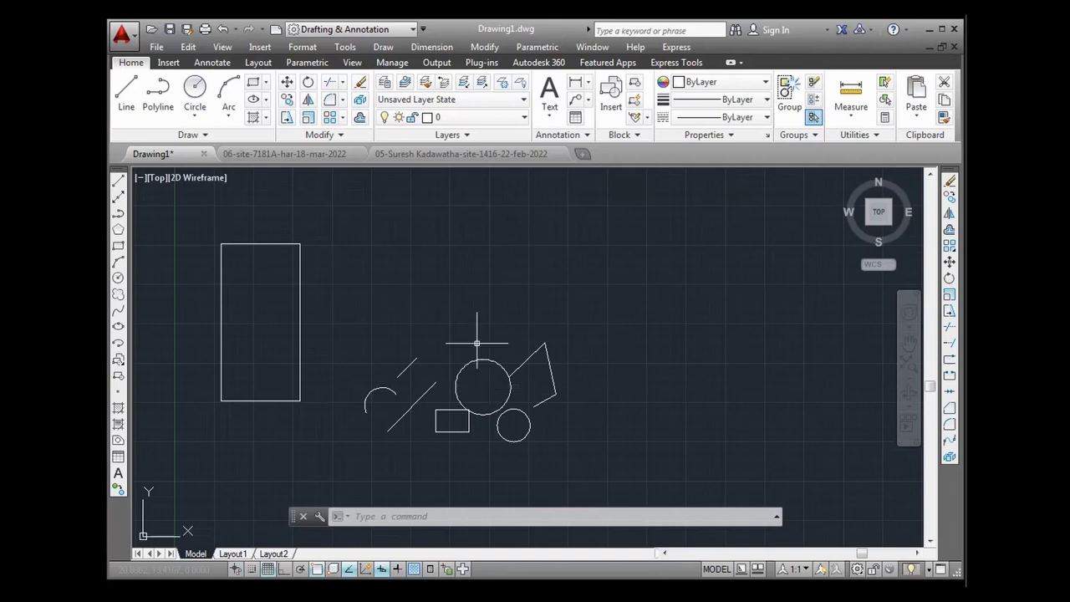
scroll(478, 339, "down", 2)
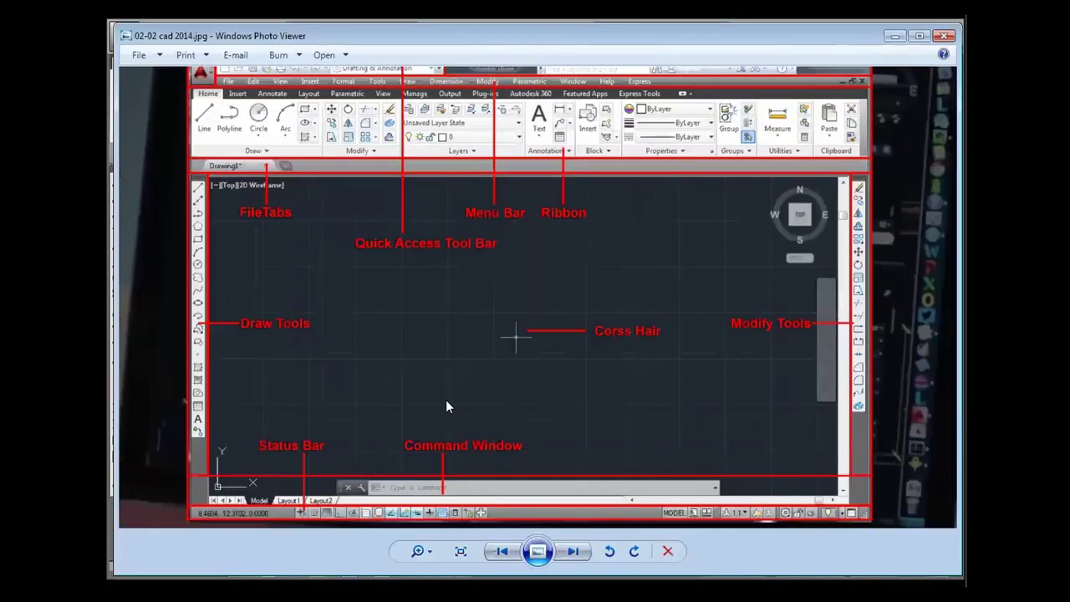
Step: Zoom out to fit the whole interface slide, then close Windows Photo Viewer
scroll(446, 400, "down", 3)
scroll(427, 311, "down", 1)
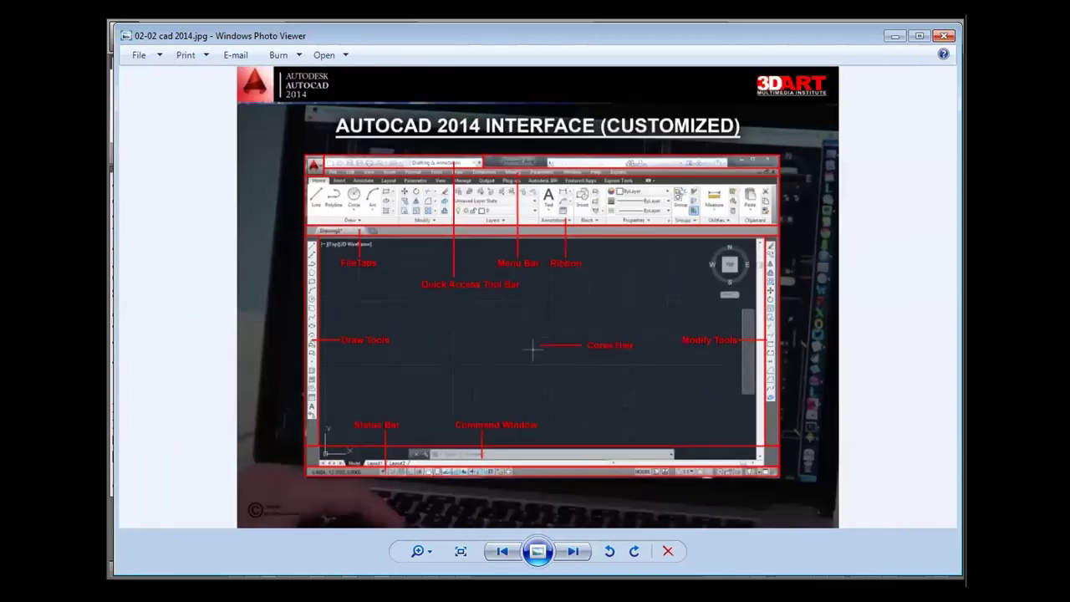
left_click(942, 35)
scroll(443, 367, "down", 2)
scroll(299, 341, "up", 2)
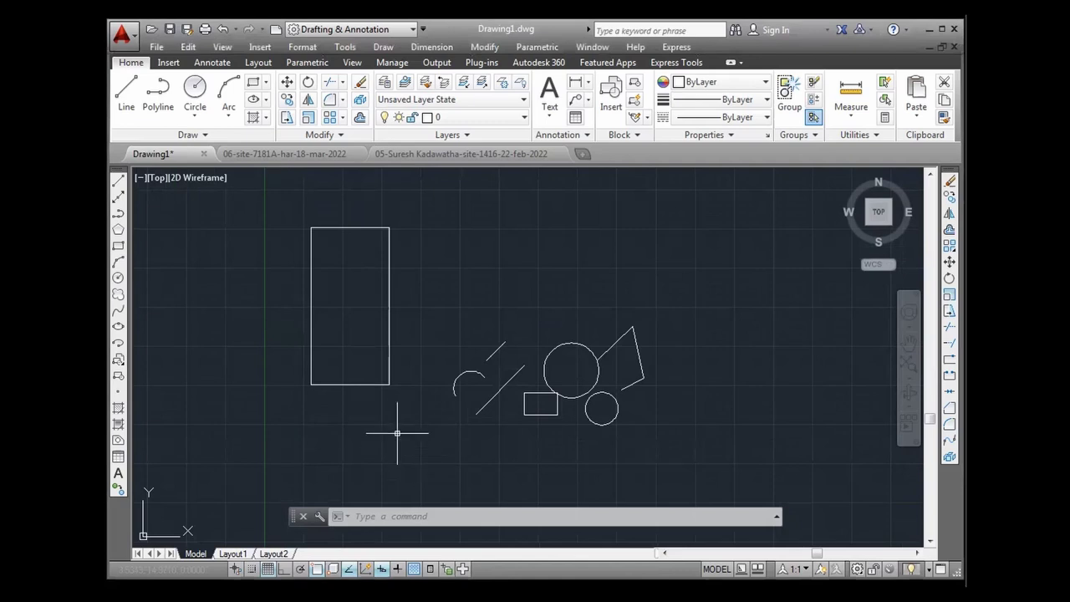
Step: Set the Notepad font size to 15 and type the heading 'Navigations'
middle_click_drag(565, 331, 503, 375)
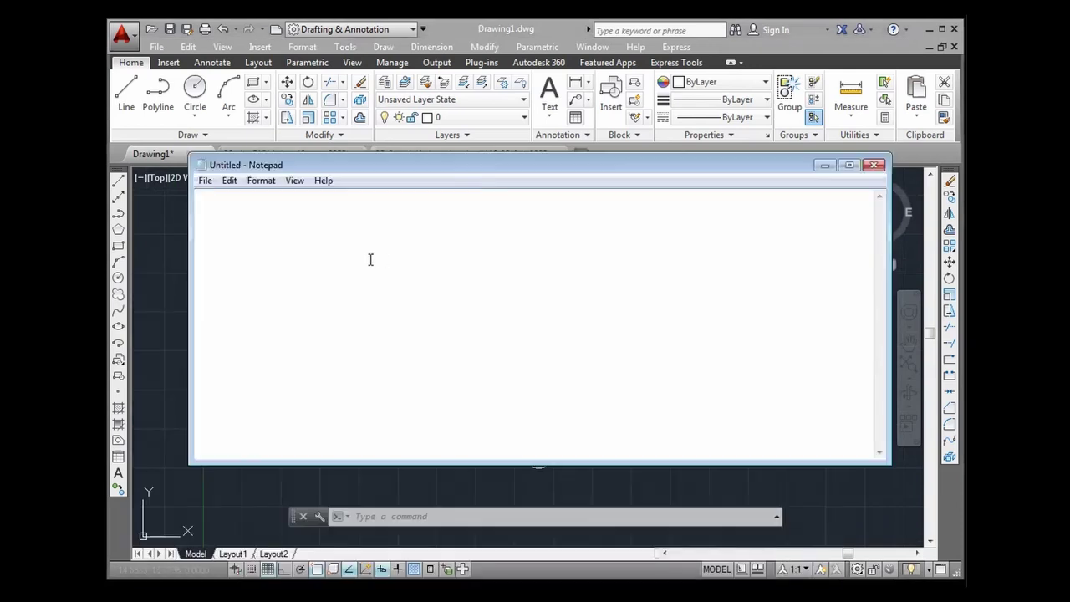
left_click(266, 182)
left_click(286, 217)
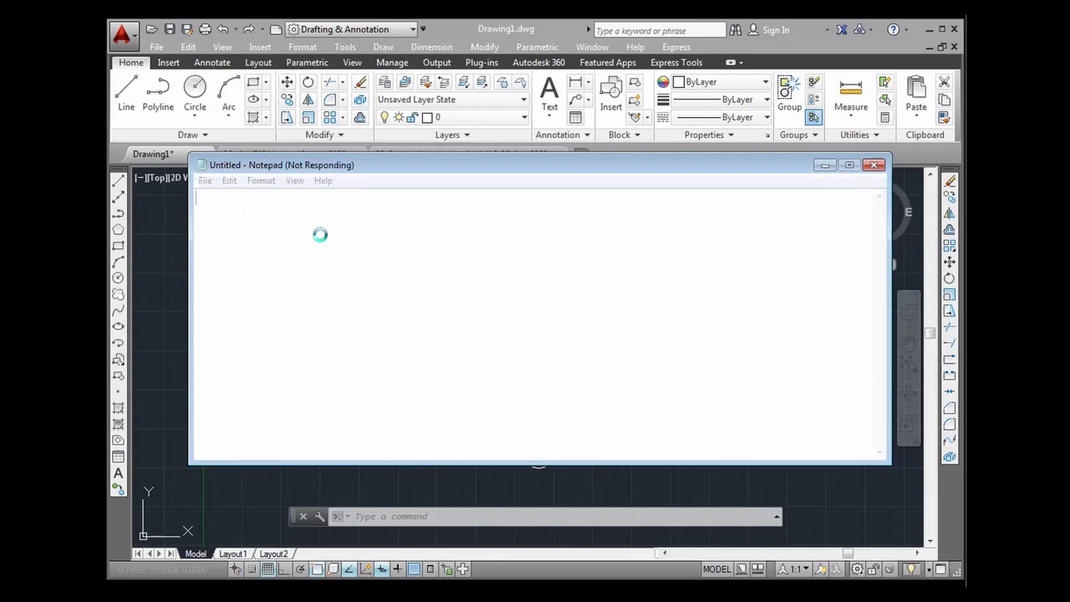
double_click(500, 321)
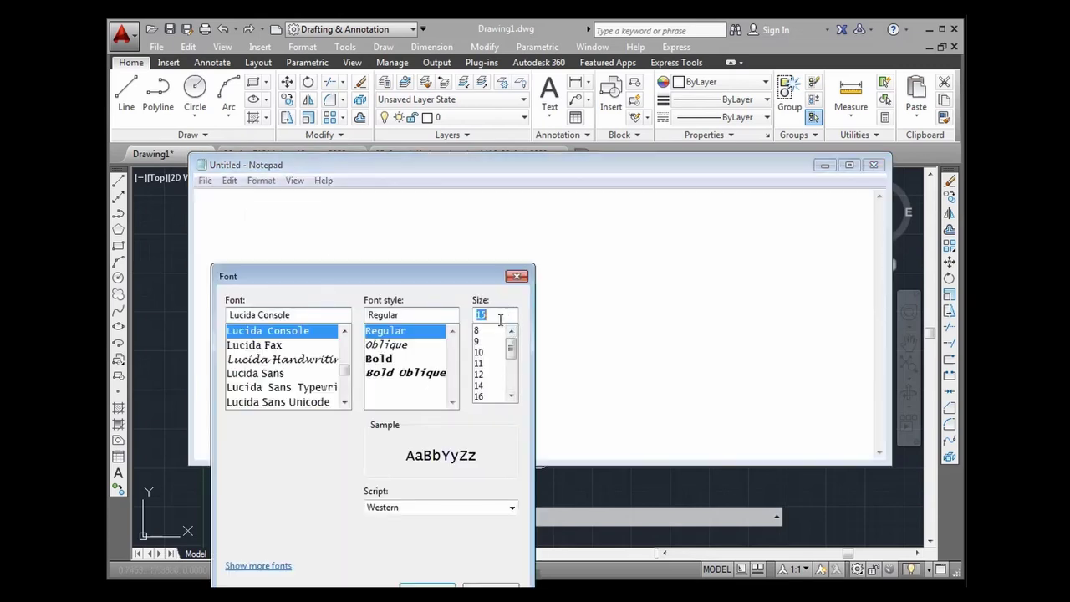
key("Return")
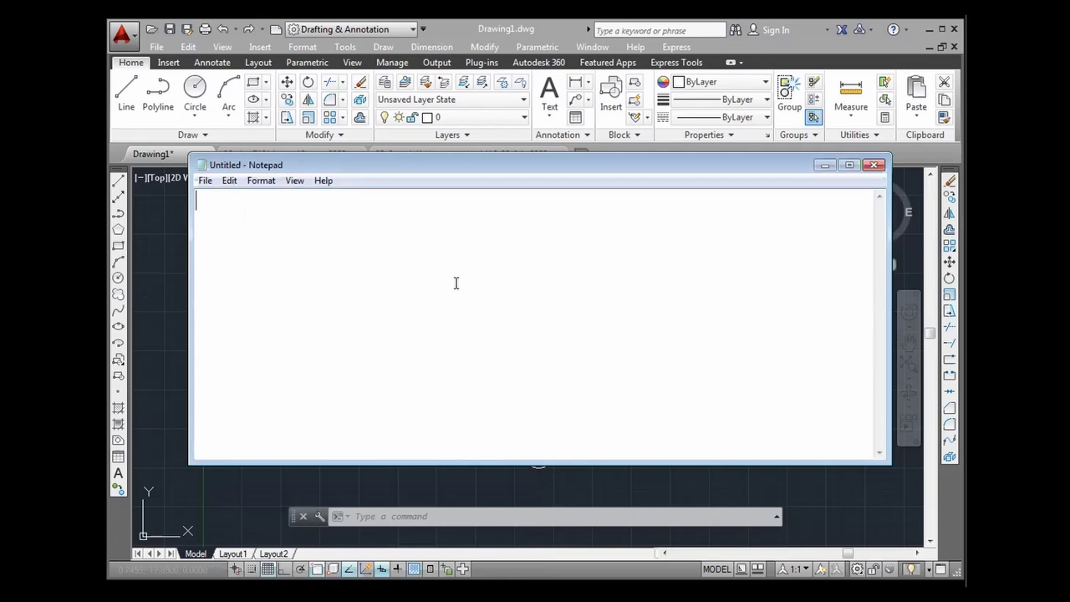
type("Navigations")
key("Return")
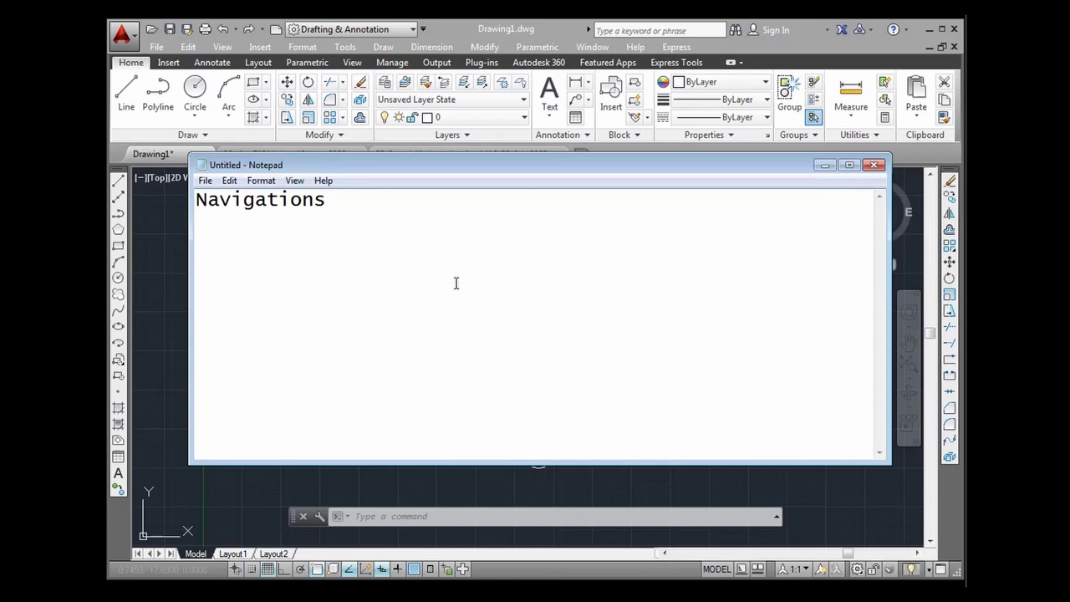
Step: Type '-Zoom in = Middle wheel roll in', testing wheel zoom in AutoCAD midway
type("-")
type("Zoom in")
type(" =")
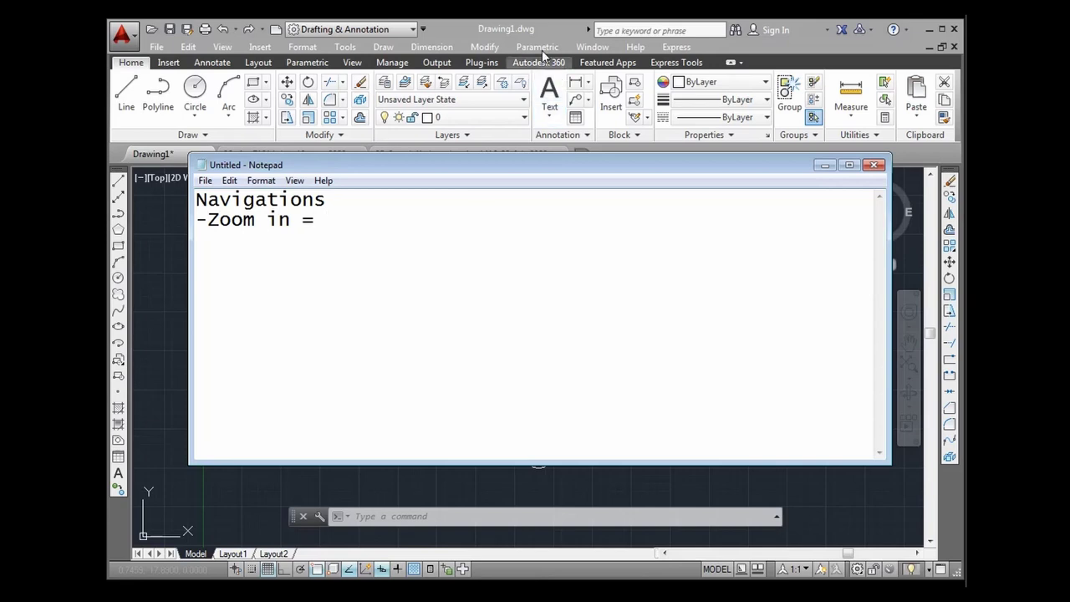
left_click(538, 117)
scroll(481, 441, "up", 4)
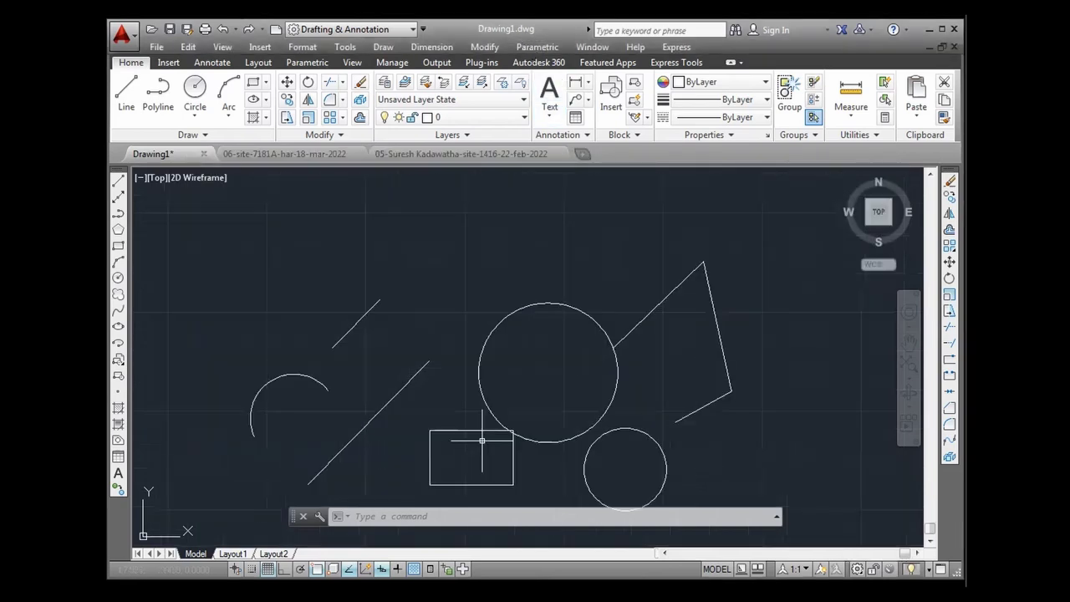
scroll(430, 411, "up", 2)
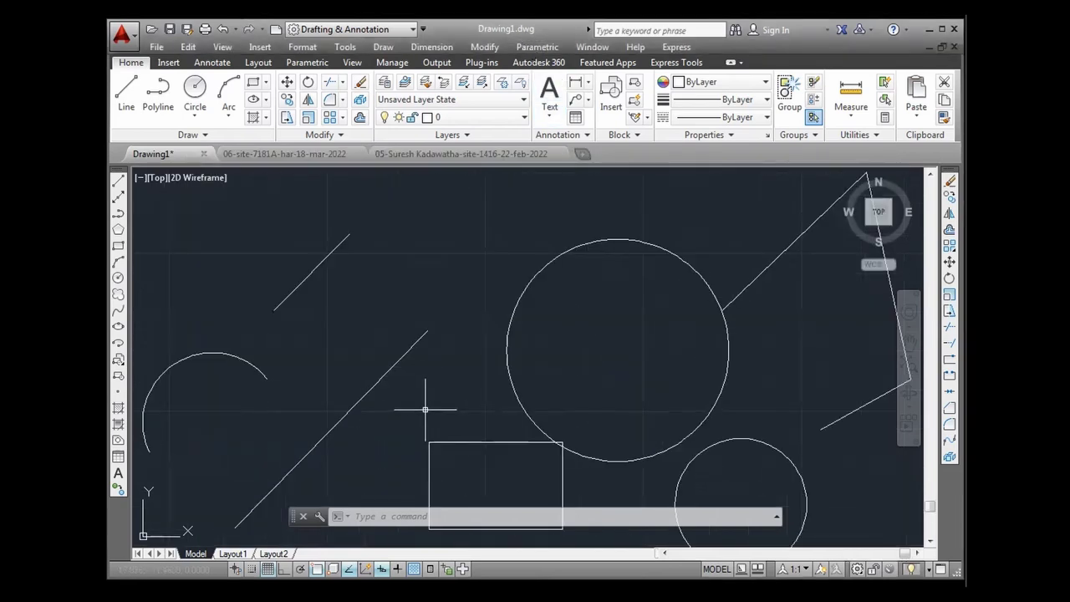
scroll(424, 410, "up", 2)
scroll(425, 410, "down", 8)
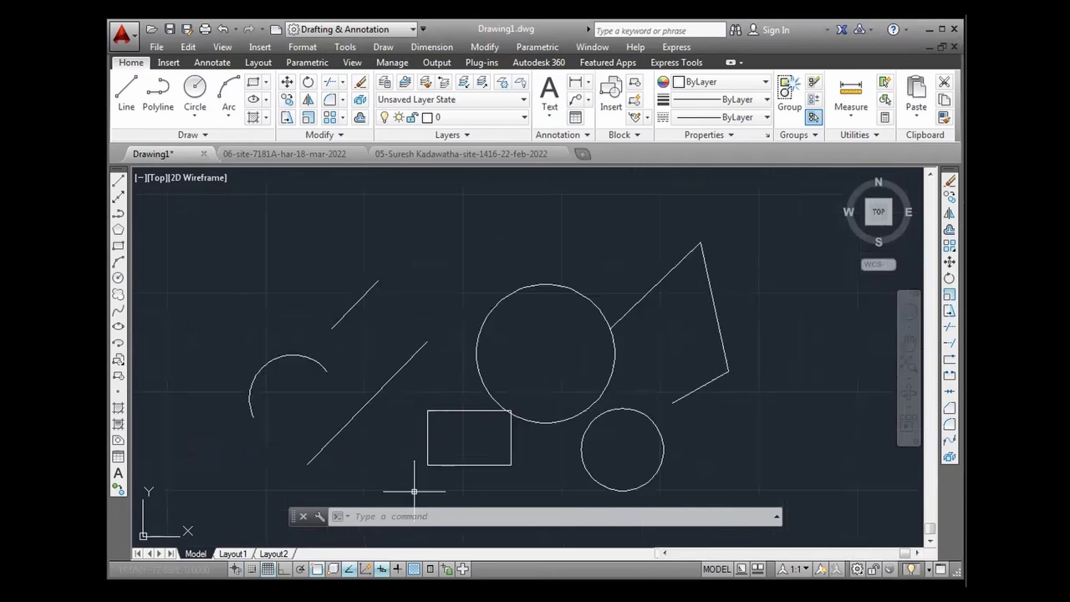
key("alt+Tab")
type("Mi")
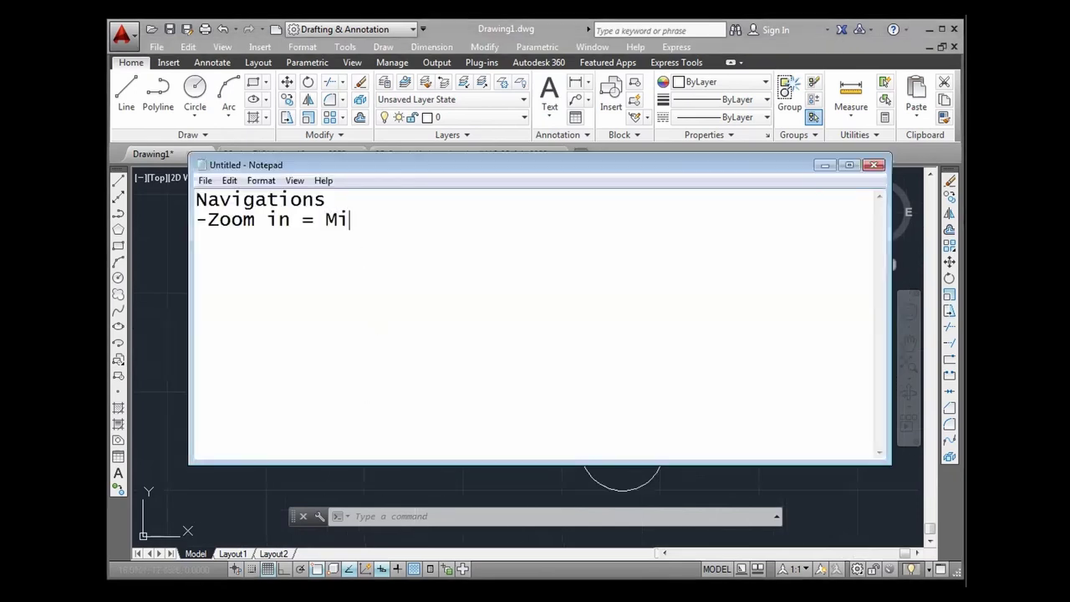
type("ddle wheel ")
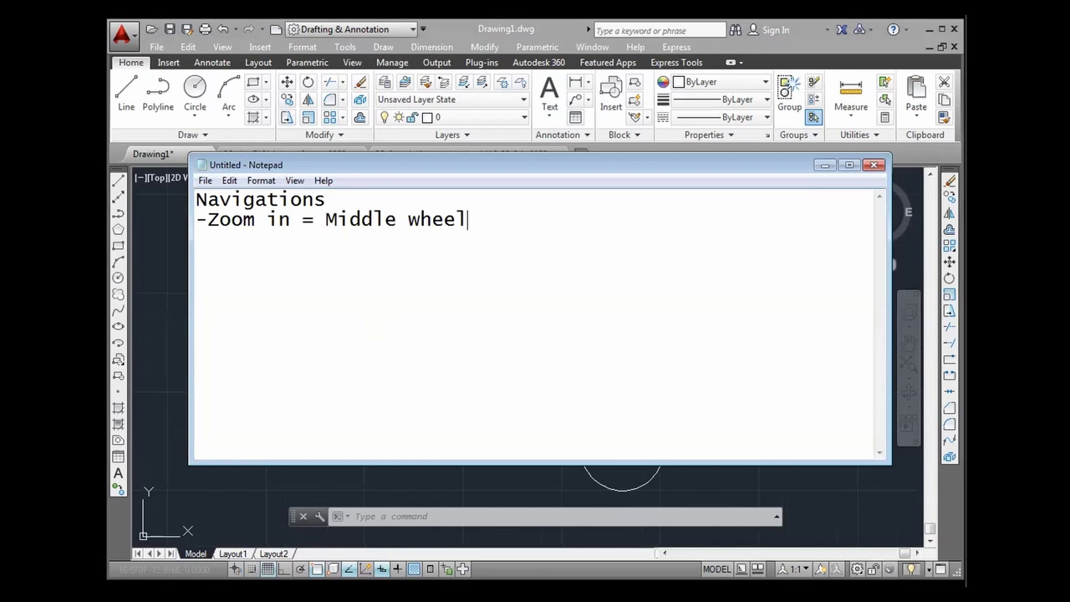
type("roll in")
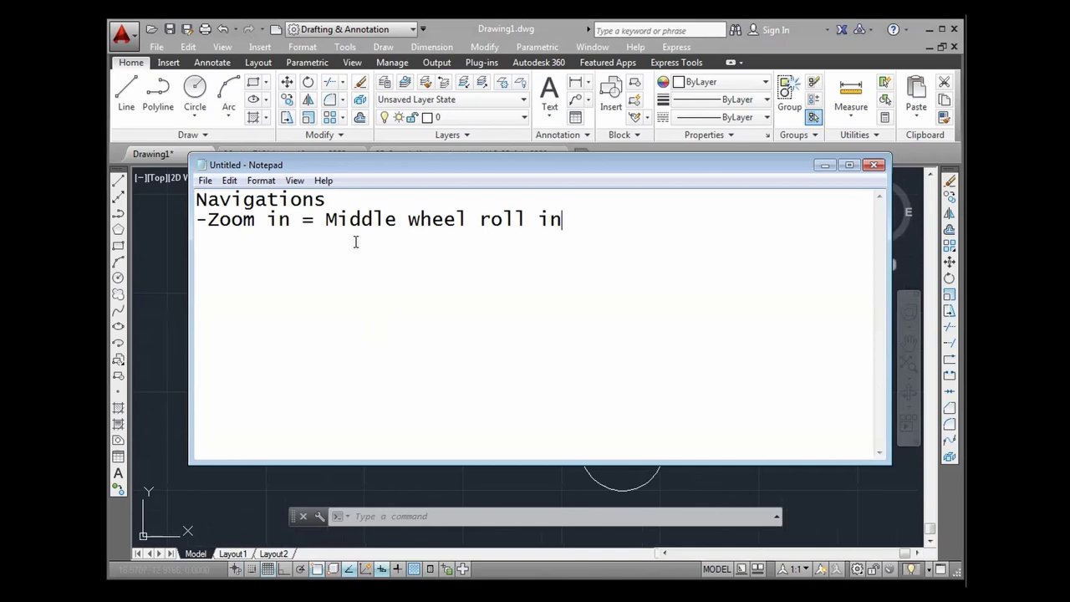
Step: Roll the mouse wheel in AutoCAD to test zooming in and out
left_click(524, 35)
scroll(406, 358, "up", 5)
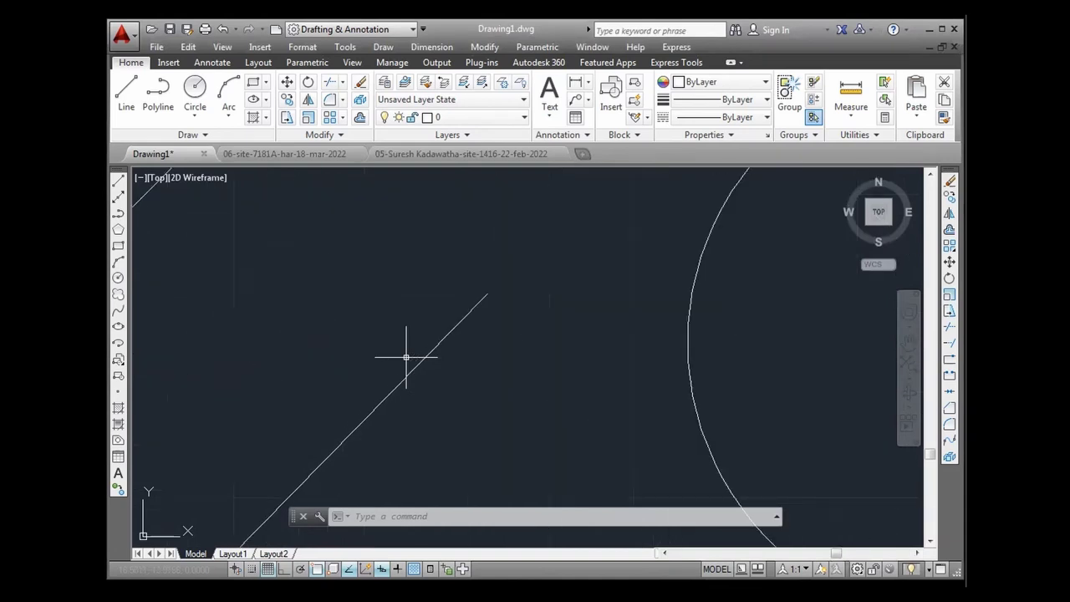
scroll(406, 358, "down", 2)
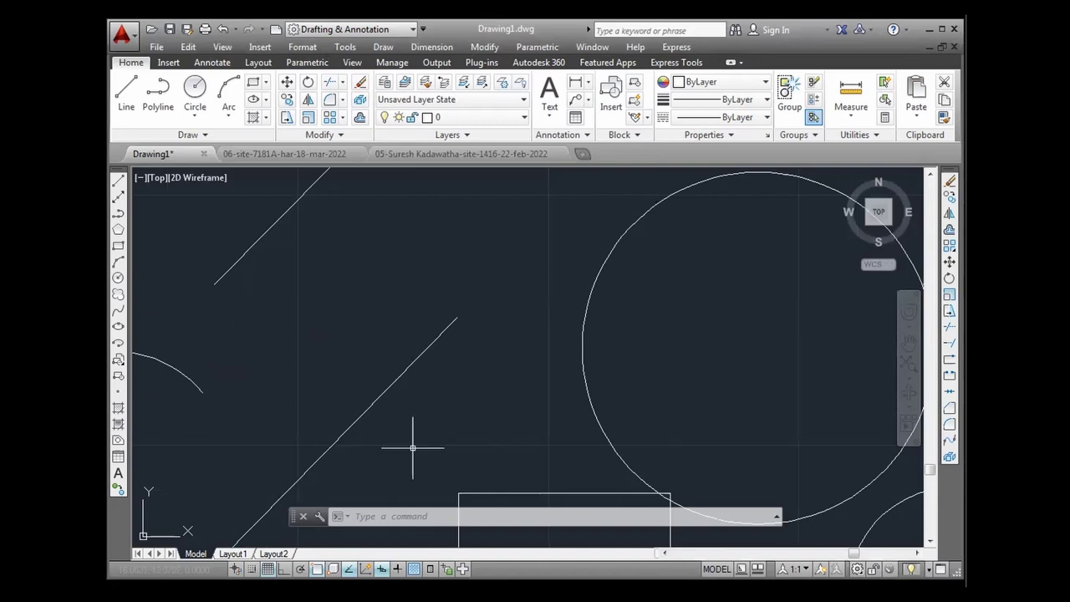
scroll(471, 340, "down", 3)
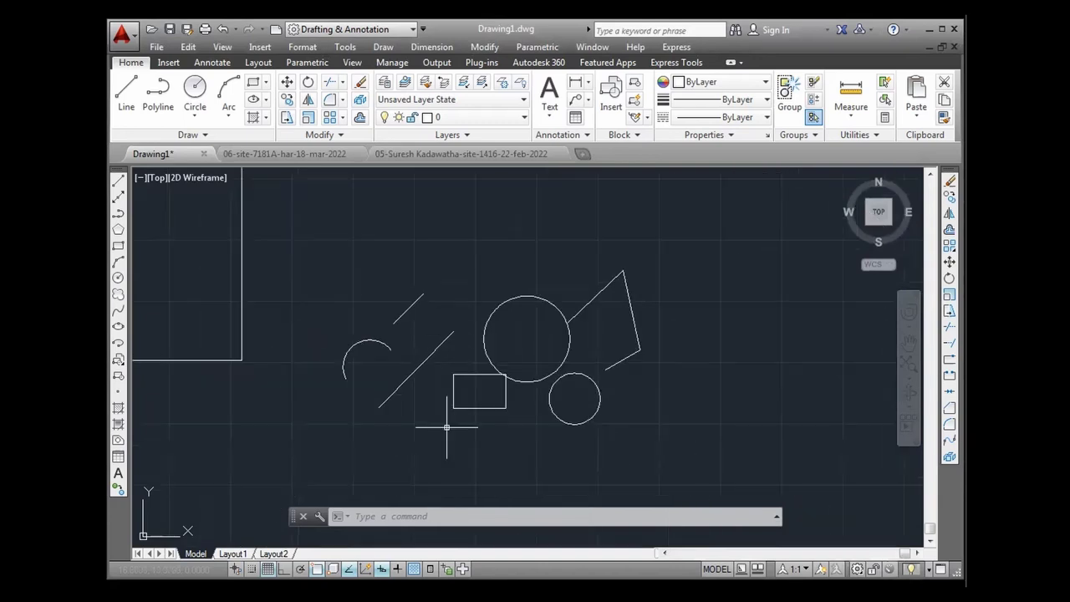
Step: Duplicate the zoom-in note line and edit it to '-Zoom out = Middle wheel roll out'
left_click_drag(569, 226, 196, 217)
key("ctrl+c")
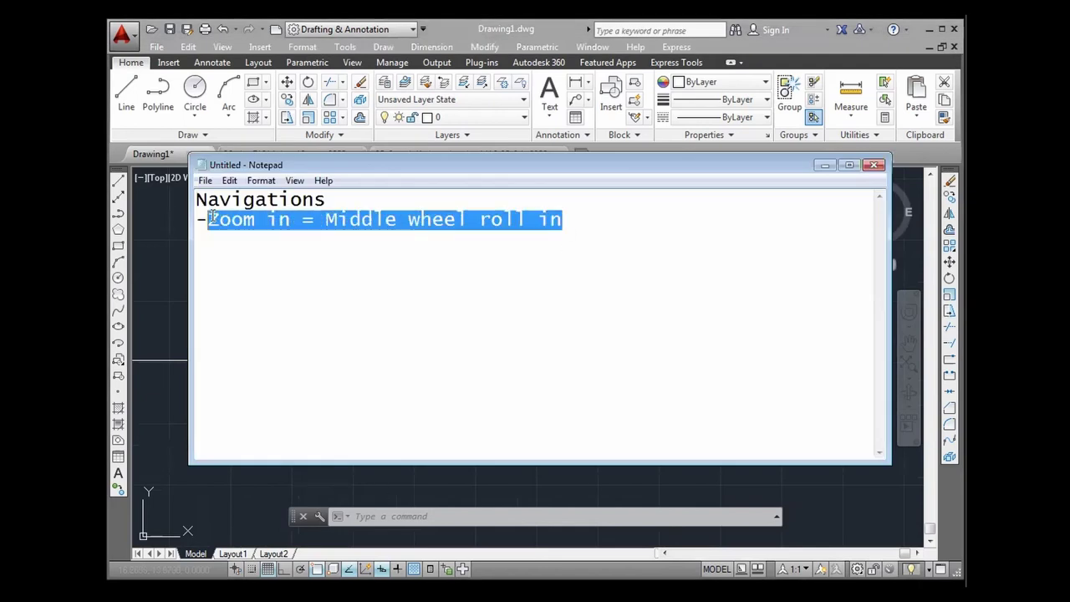
left_click(451, 351)
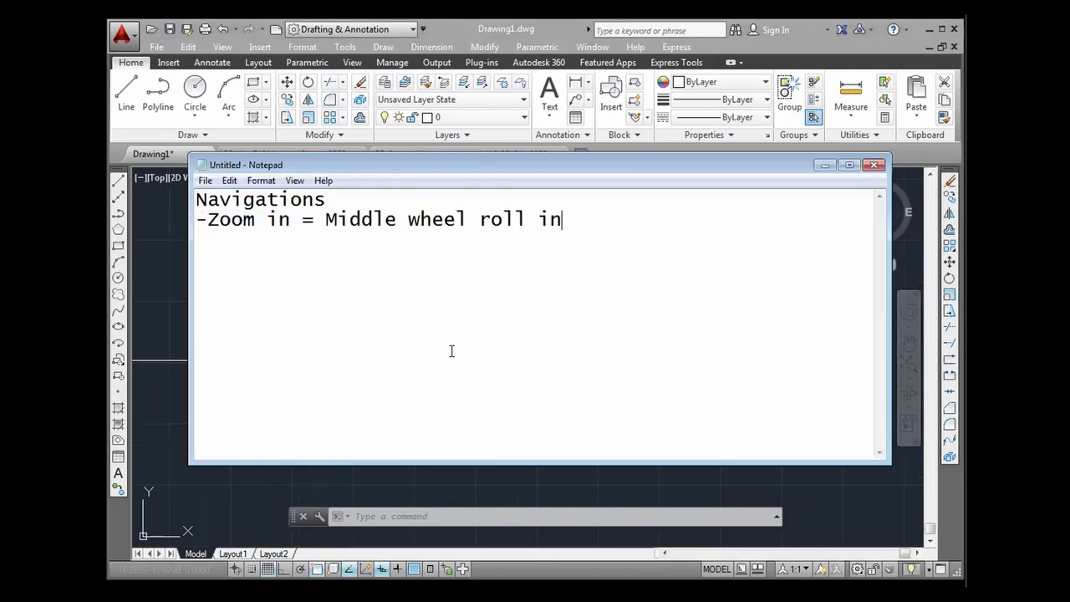
key("Return")
key("ctrl+v")
left_click(276, 245)
key("BackSpace")
key("BackSpace")
type("out")
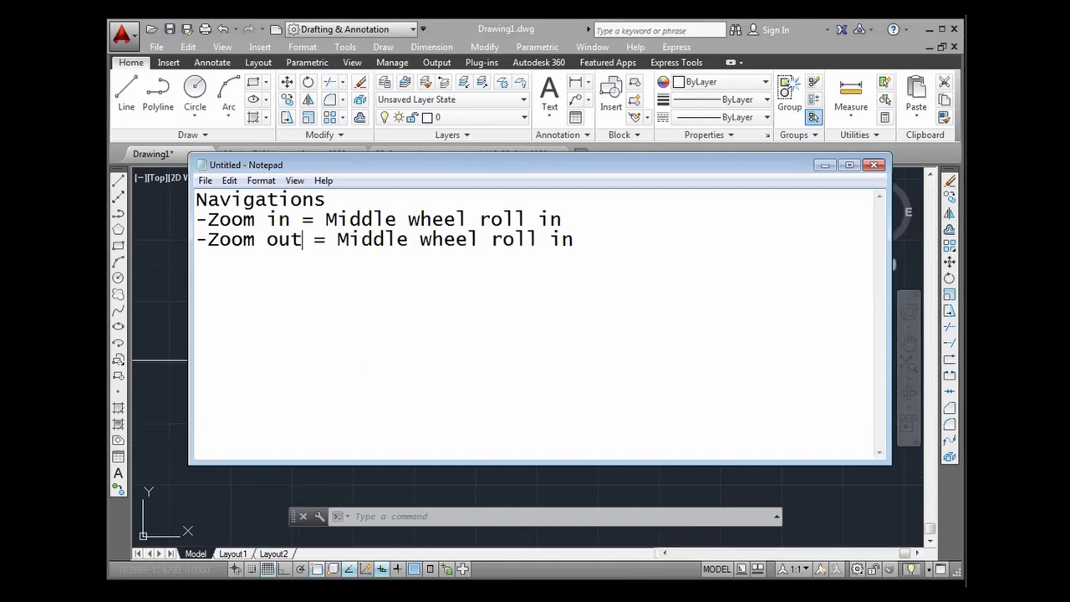
key("BackSpace")
key("BackSpace")
type("out")
Step: Zoom in and out on the drawing, then pan to recentre all the shapes
left_click(538, 42)
scroll(474, 353, "down", 5)
scroll(477, 354, "up", 7)
scroll(477, 351, "down", 4)
scroll(475, 343, "up", 3)
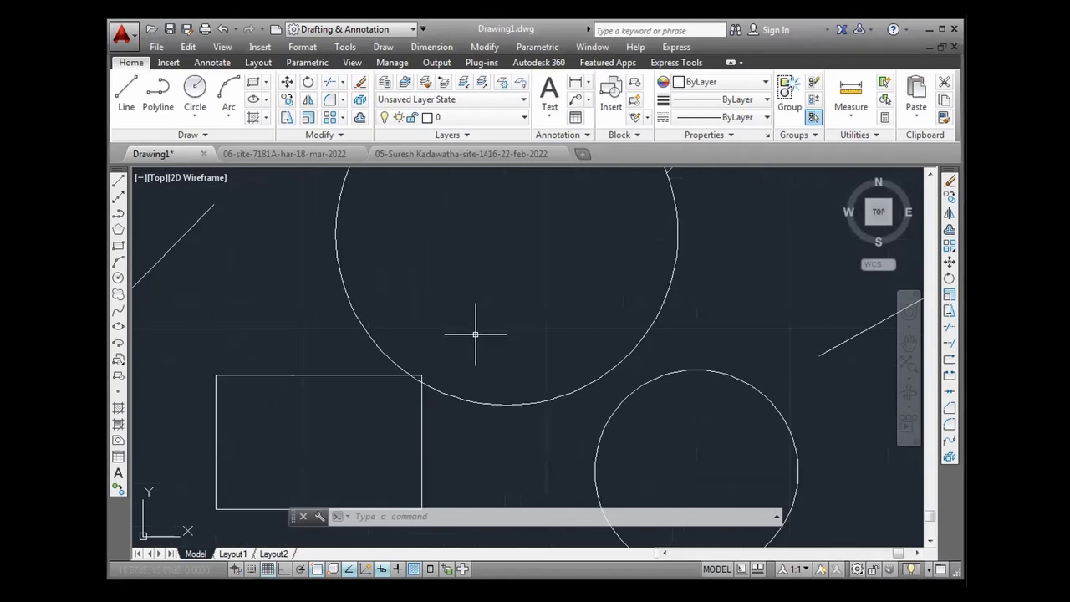
scroll(475, 334, "down", 5)
scroll(475, 334, "up", 5)
scroll(475, 336, "up", 2)
scroll(474, 336, "down", 2)
scroll(474, 336, "down", 3)
scroll(474, 334, "up", 4)
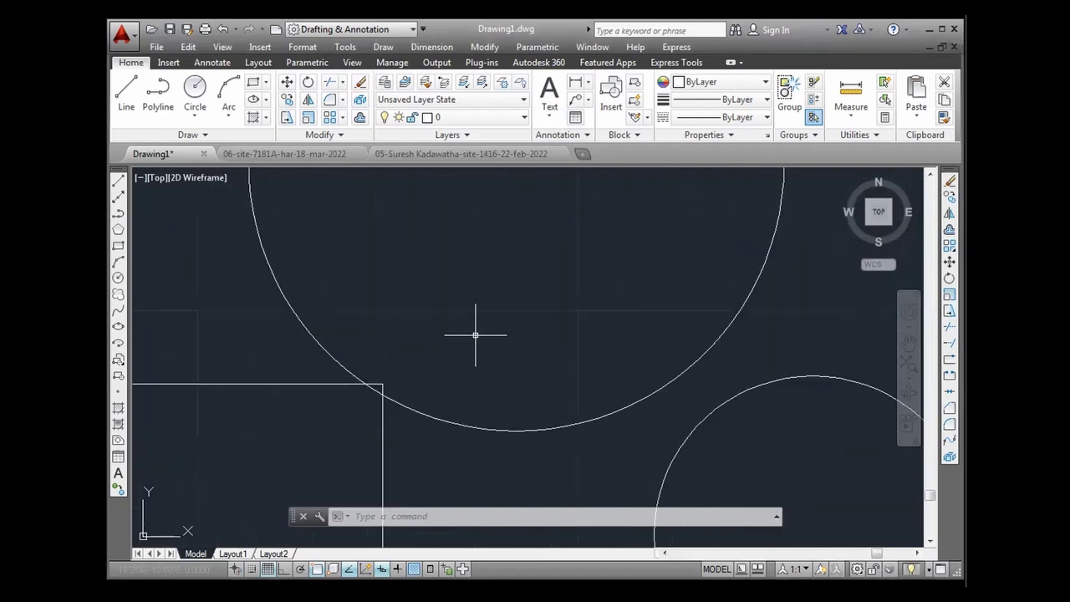
scroll(474, 335, "down", 7)
mouse_move(473, 335)
middle_mouse_down()
mouse_move(574, 423)
mouse_move(480, 358)
mouse_move(482, 384)
mouse_move(554, 342)
mouse_move(452, 342)
mouse_move(510, 406)
mouse_move(555, 344)
mouse_move(434, 335)
mouse_move(487, 429)
mouse_move(546, 368)
mouse_move(460, 363)
mouse_move(537, 384)
mouse_move(497, 380)
mouse_move(526, 382)
middle_mouse_up()
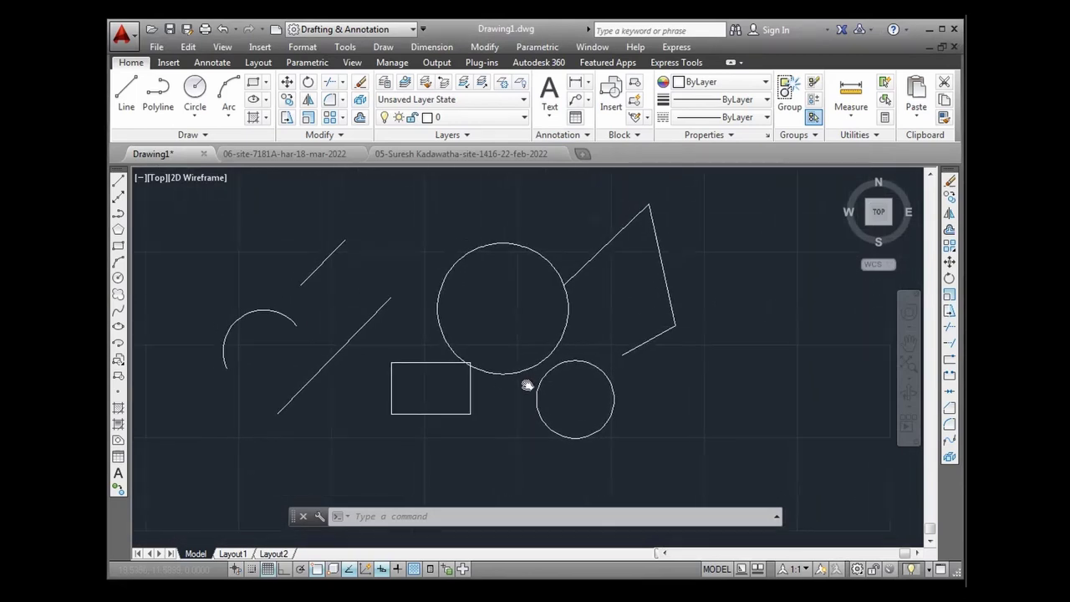
Step: Add the note line '-Pan(move) = Middle wheel click and drag', fixing its typos
key("alt+Tab")
key("Return")
type("-Pan()")
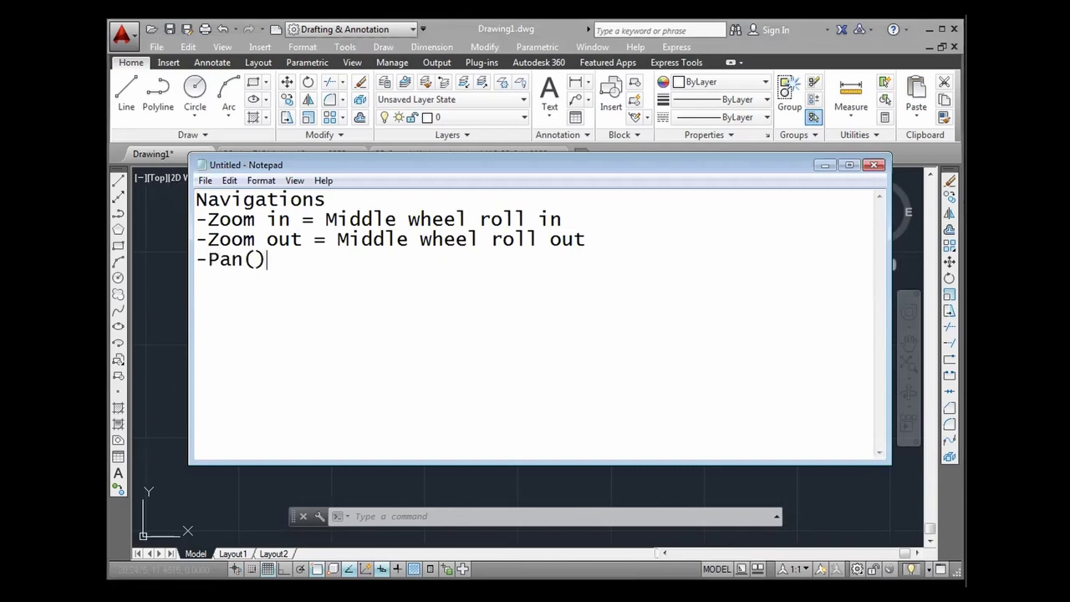
type("move")
key("Right")
type("= MI")
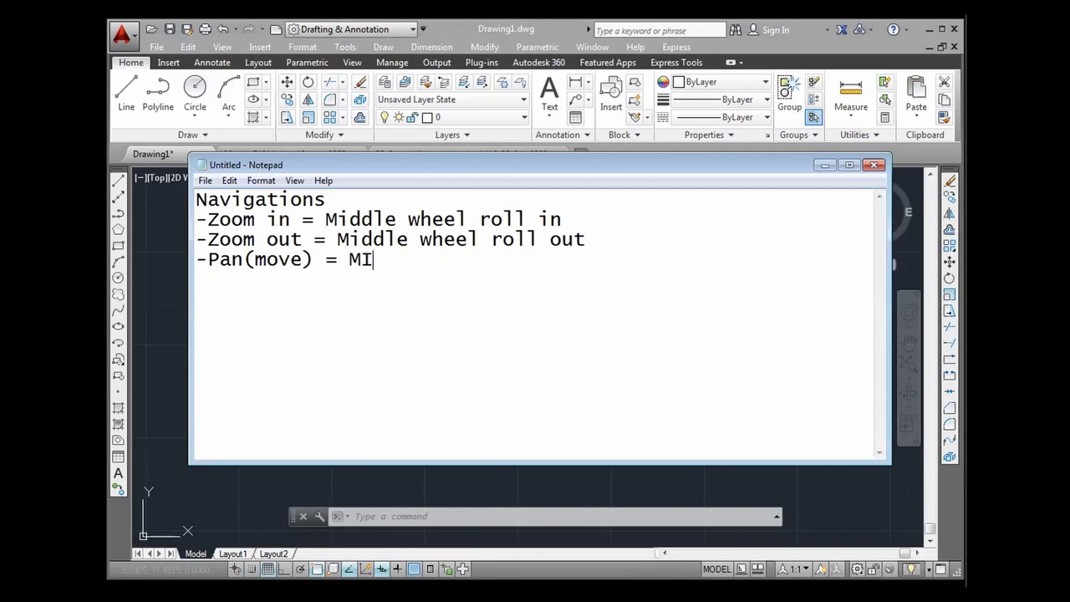
key("BackSpace")
type("iddle wheel ")
type("cli")
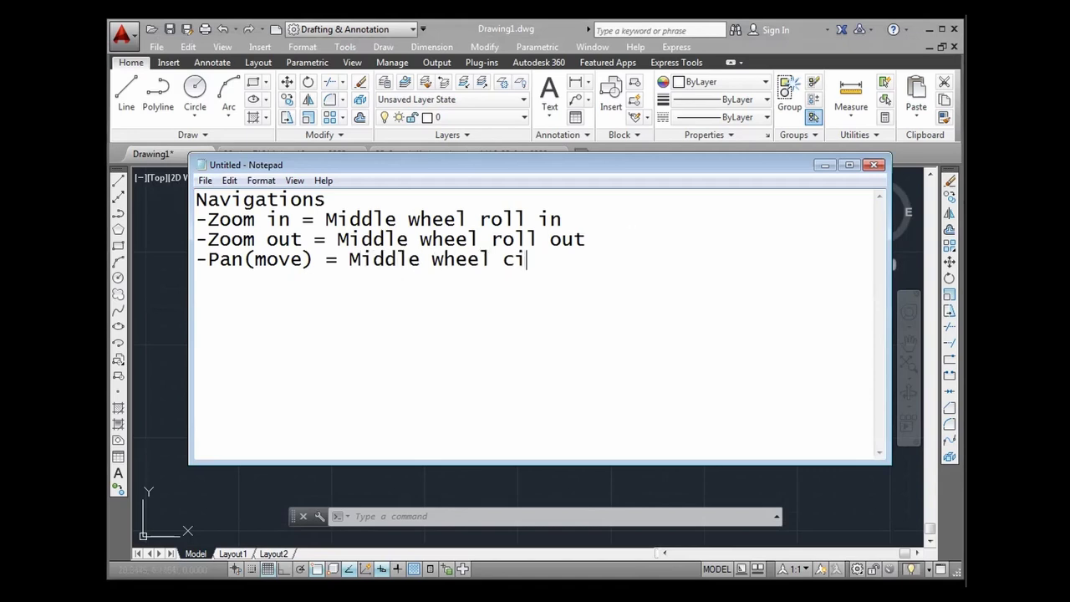
key("BackSpace")
type("liock and drag")
left_click(551, 261)
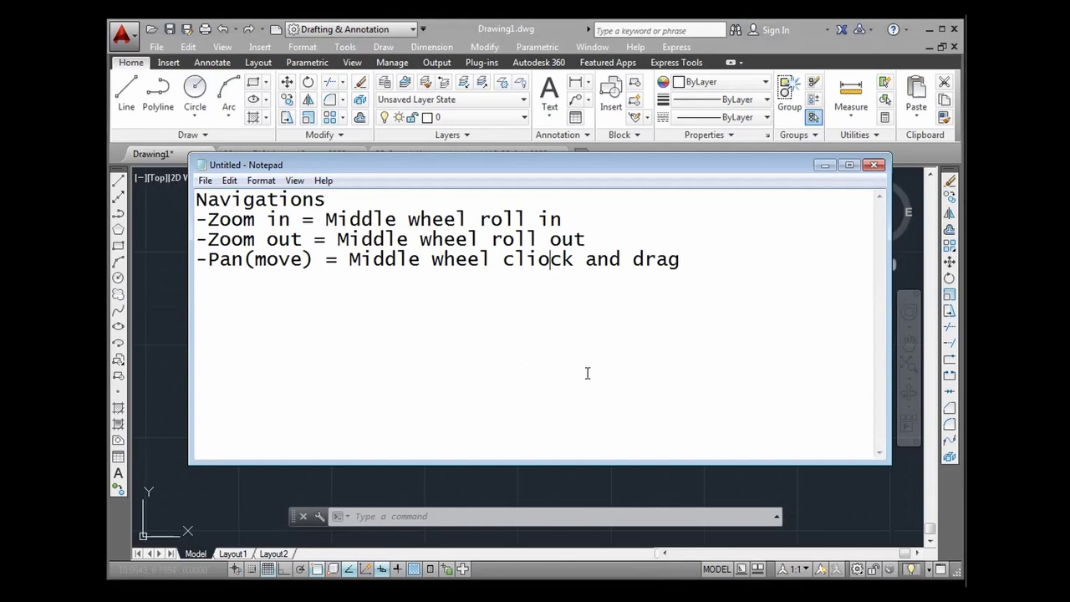
key("BackSpace")
left_click(682, 265)
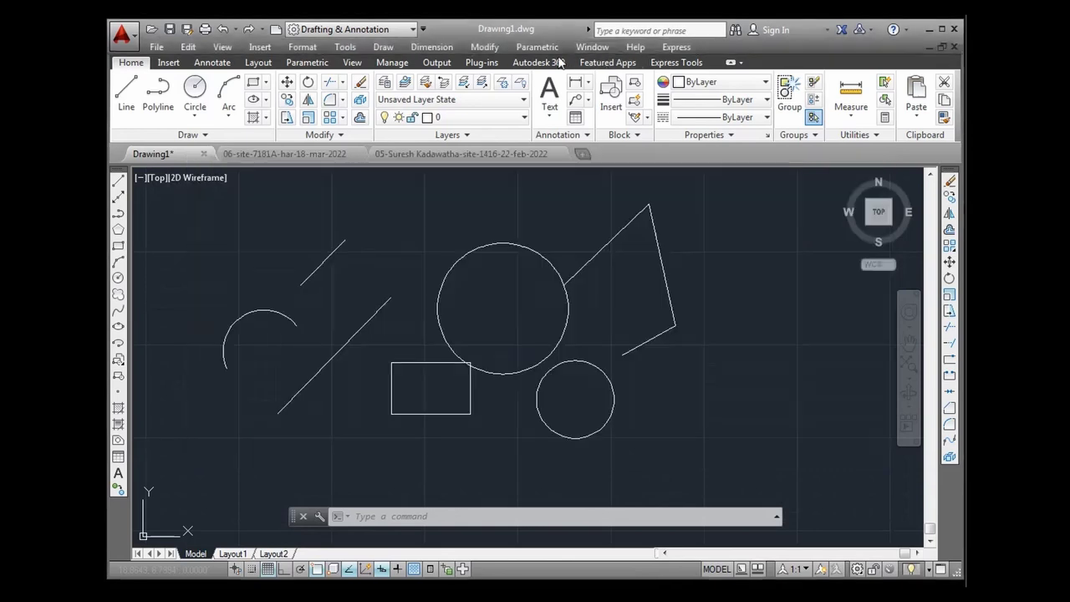
key("alt+Tab")
Step: Pan and zoom the AutoCAD view to try out panning
scroll(334, 368, "down", 3)
mouse_move(340, 371)
middle_mouse_down()
mouse_move(299, 352)
mouse_move(434, 439)
mouse_move(334, 428)
middle_mouse_up()
scroll(446, 365, "up", 4)
middle_click_drag(566, 389, 667, 369)
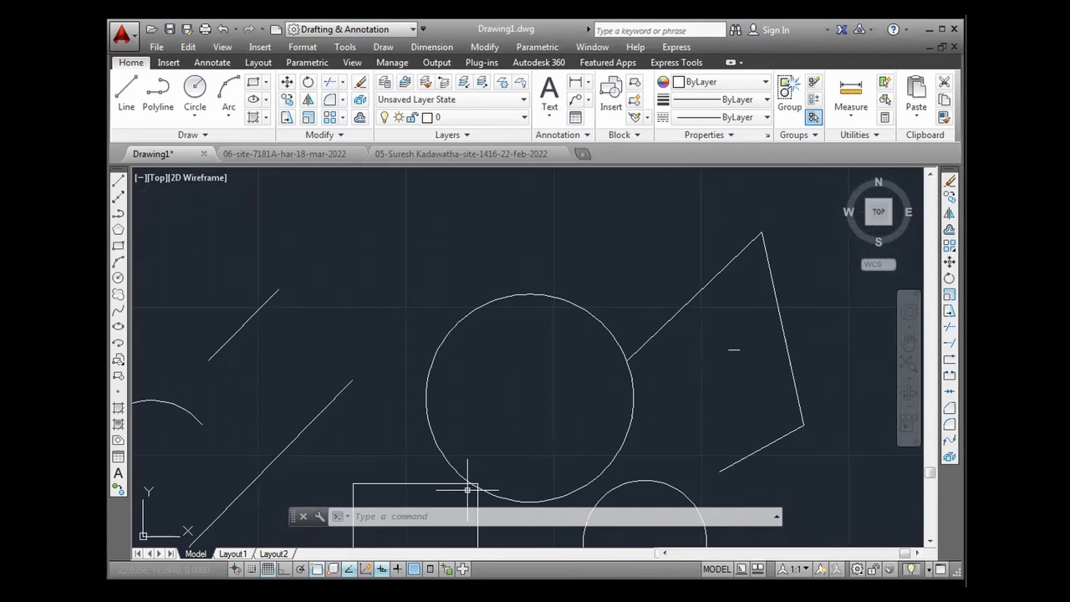
Step: Start a new note line reading '-Zoom all ='
key("alt+Tab")
type("-Zoom all ")
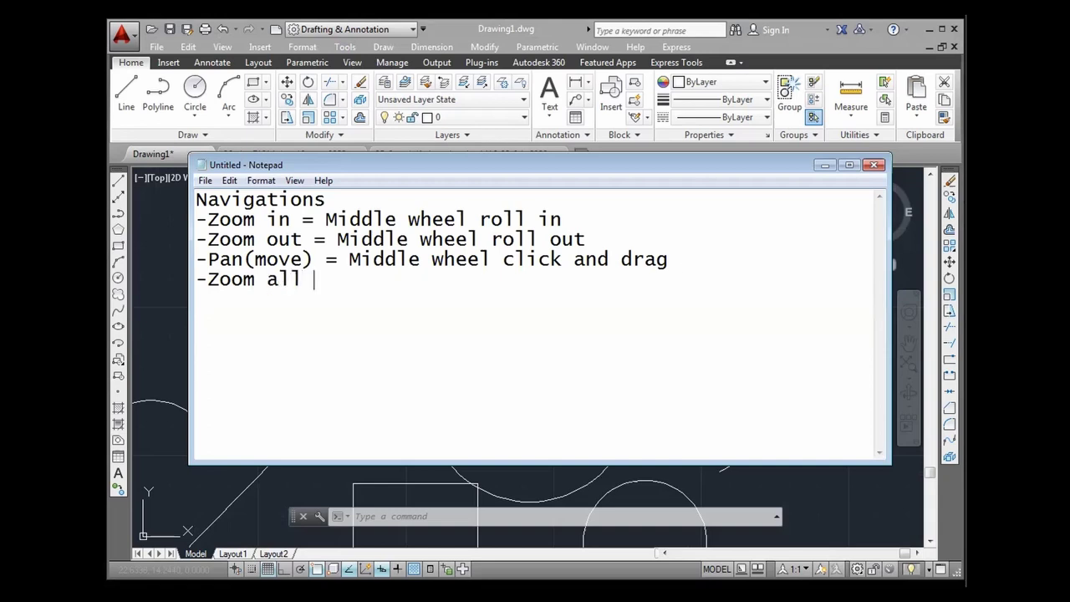
type("==")
key("BackSpace")
key("BackSpace")
Step: Zoom the drawing with the wheel until the rectangle, circles, arc and lines are in view
left_click(533, 33)
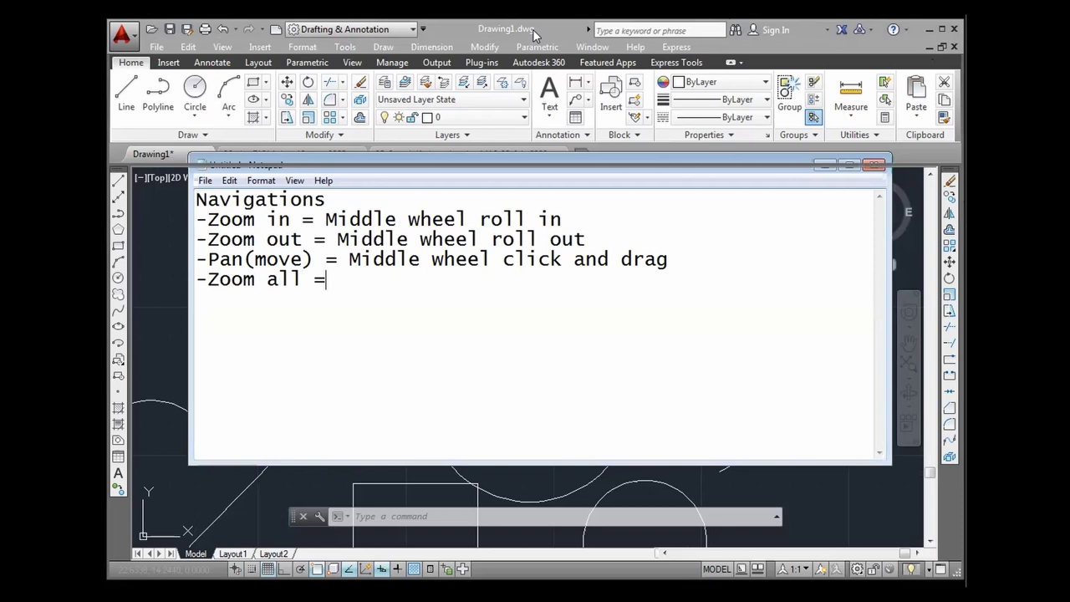
scroll(476, 327, "up", 3)
scroll(443, 321, "up", 3)
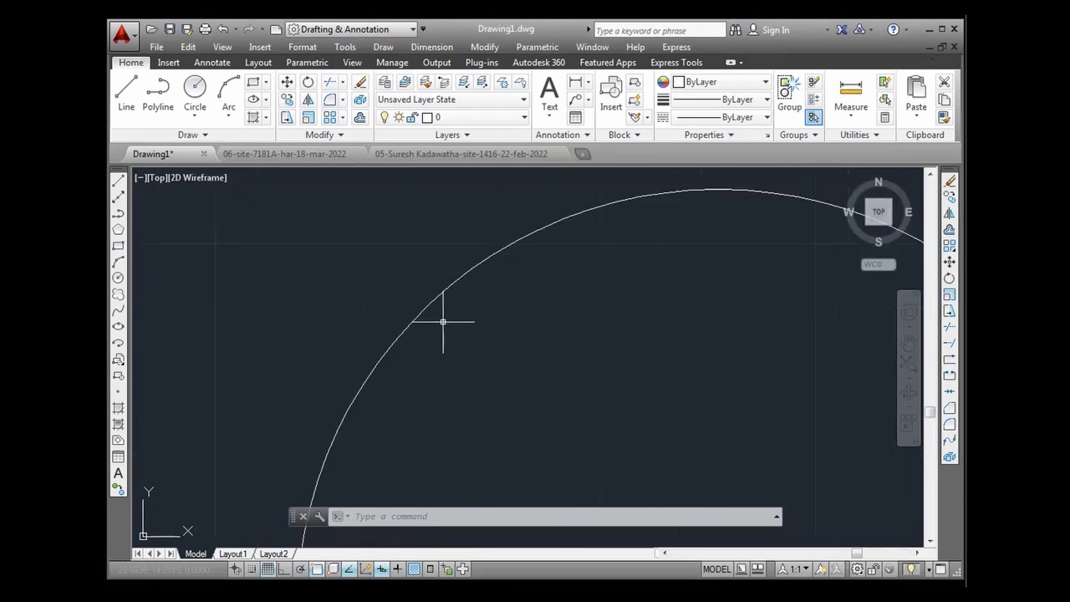
scroll(707, 377, "up", 3)
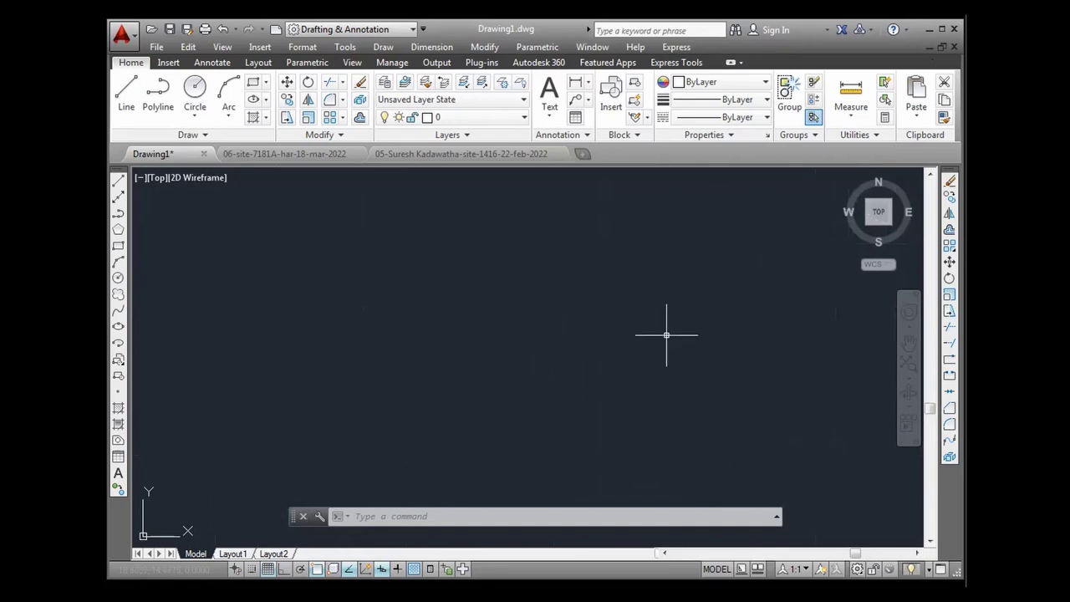
scroll(393, 367, "down", 3)
scroll(409, 373, "down", 5)
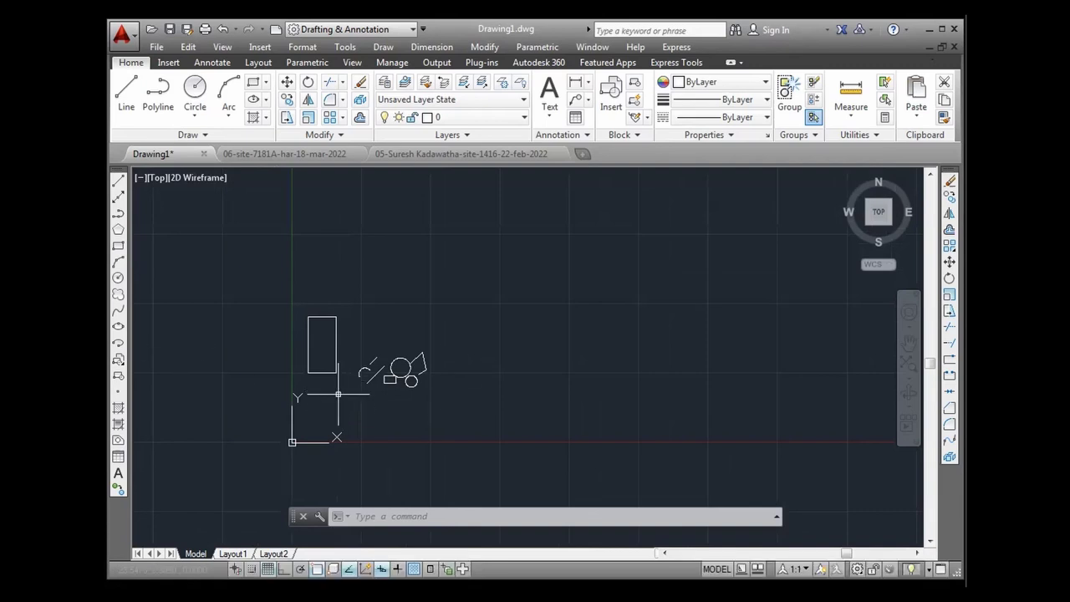
scroll(342, 400, "up", 2)
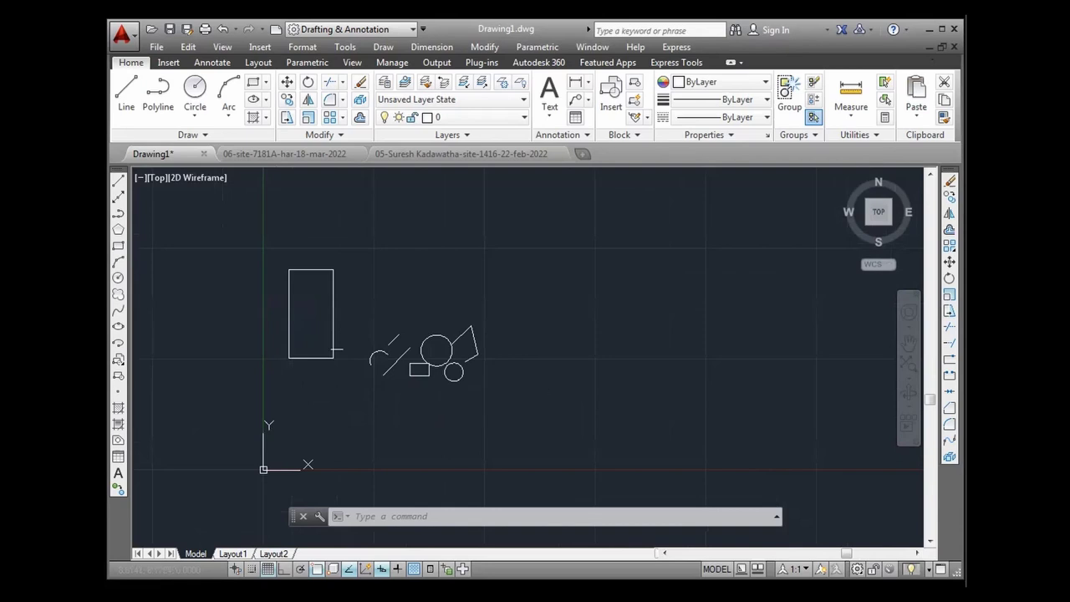
scroll(285, 342, "up", 2)
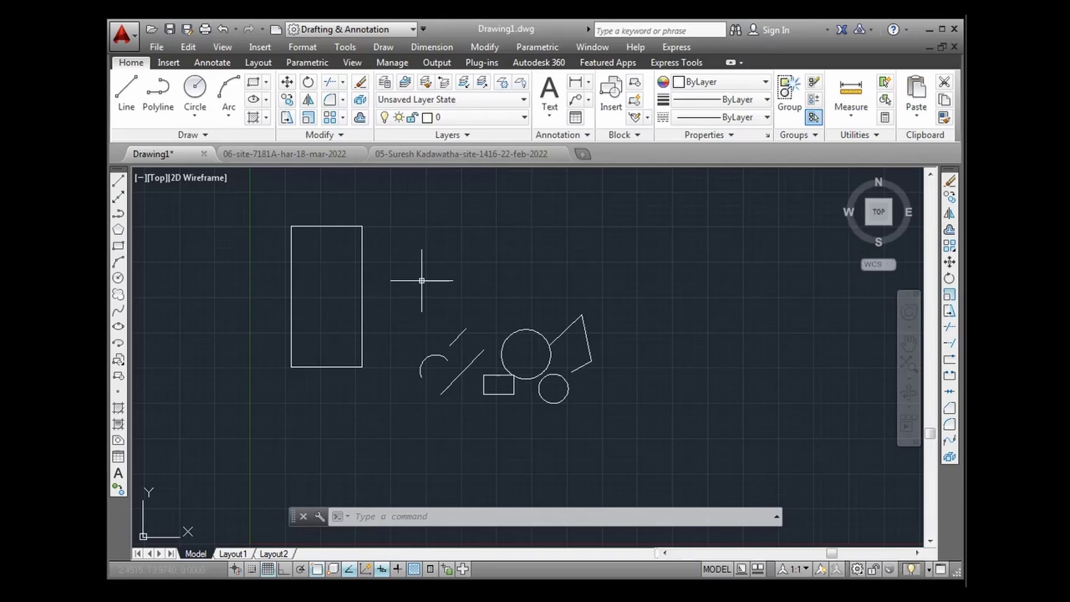
Step: Complete the Zoom all note with 'middle wheel 2click (Z ent A ent)', fixing the misplaced space
key("alt+Tab")
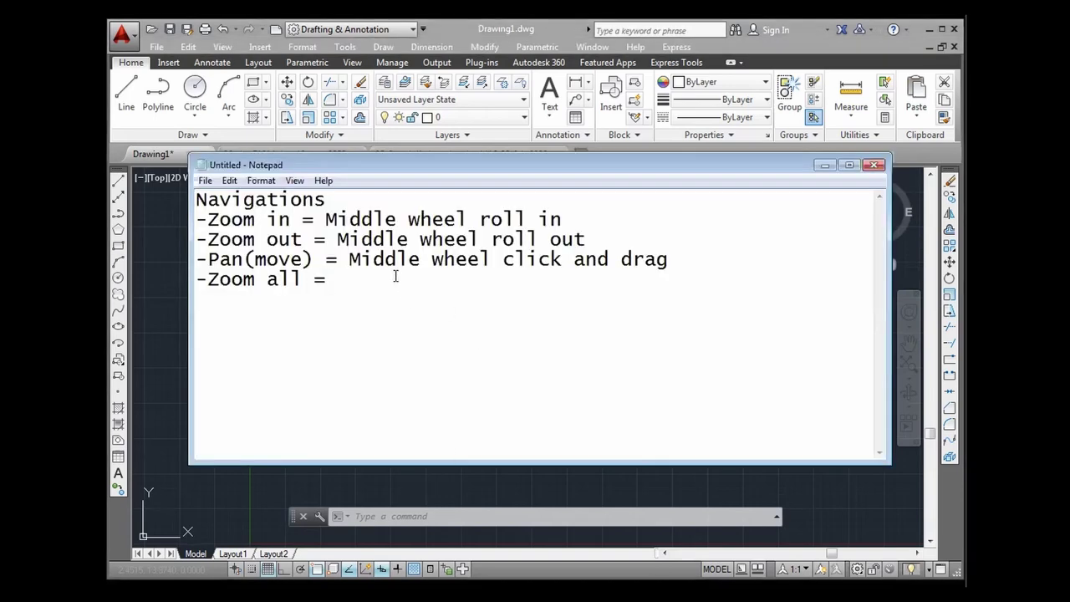
type("middle whee l")
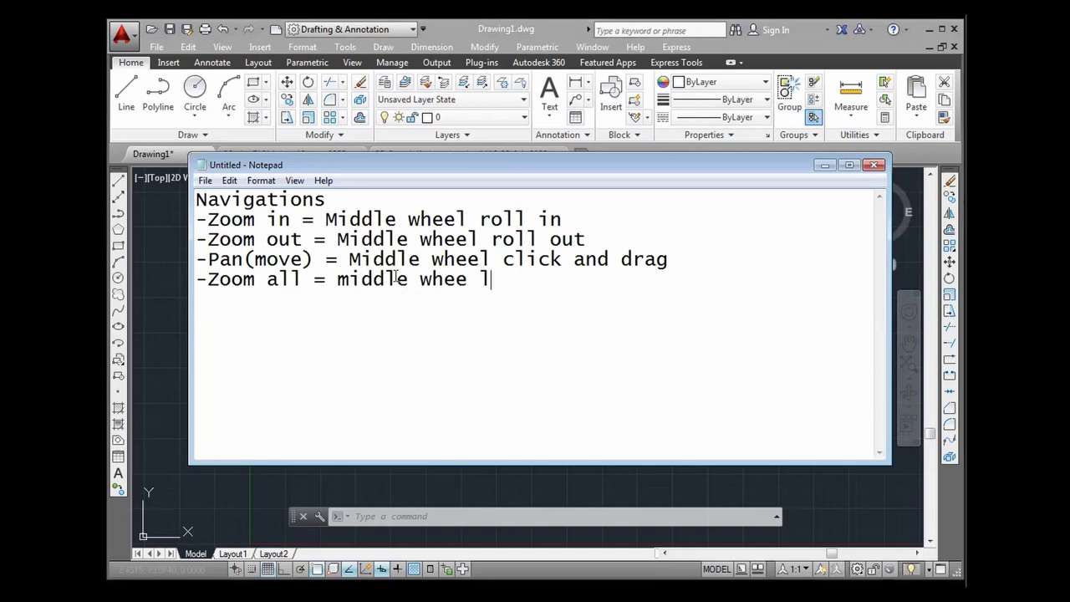
type("2click")
key("Left")
key("Left")
key("Left")
key("Left")
key("Left")
key("Left")
key("Left")
key("BackSpace")
key("BackSpace")
type("l")
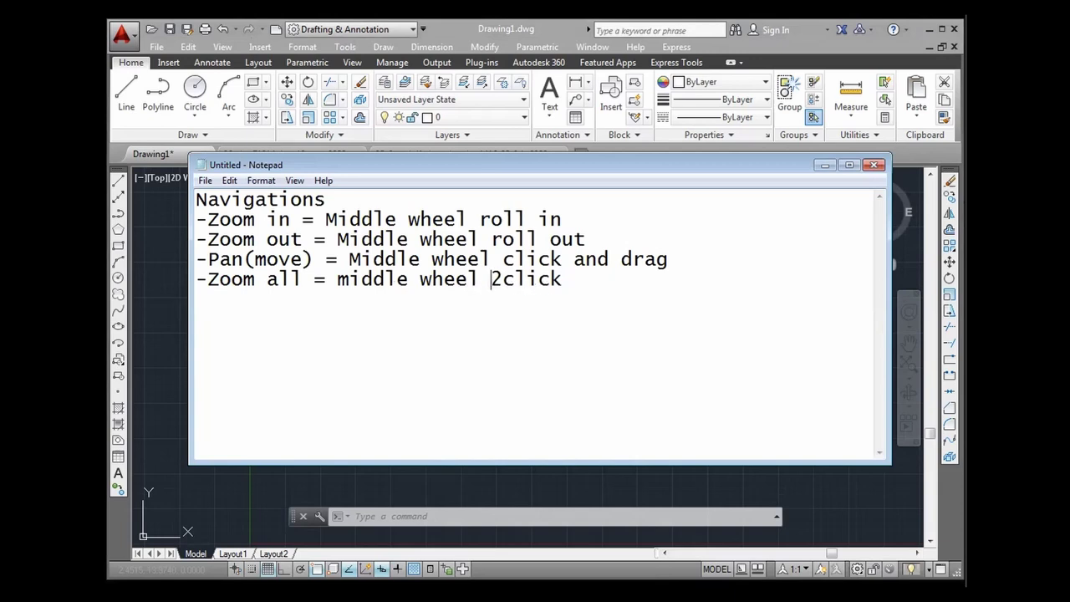
left_click(576, 291)
type("()")
key("Left")
type("Z ent A ")
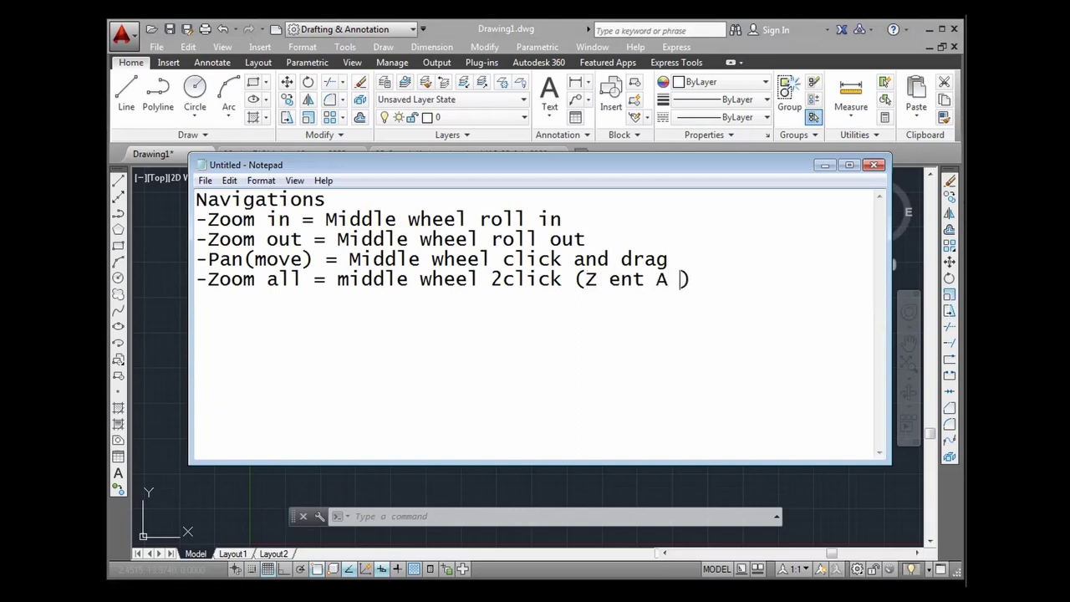
type("ent")
Step: Run Zoom All (Z, Enter, A, Enter) in the drawing, then wheel-zoom in and out
left_click(523, 49)
scroll(494, 370, "down", 2)
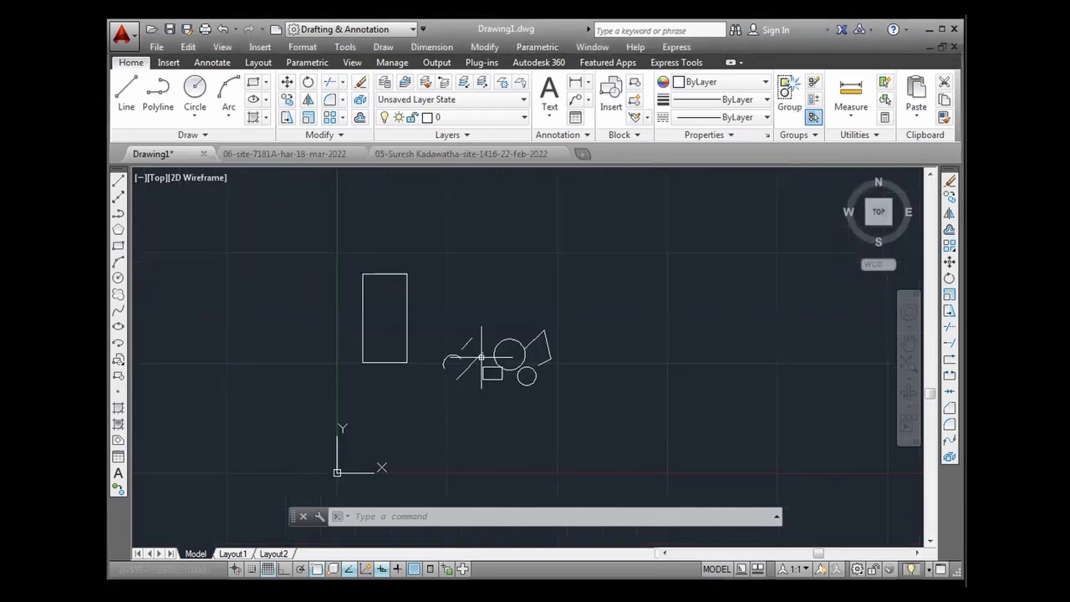
type("z")
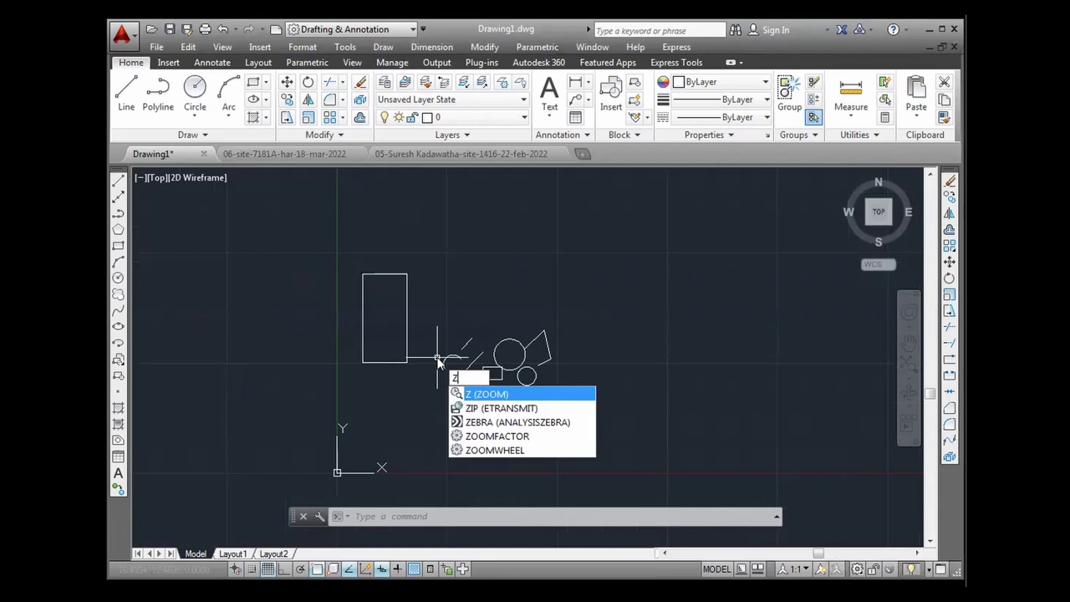
key("Return")
type("a")
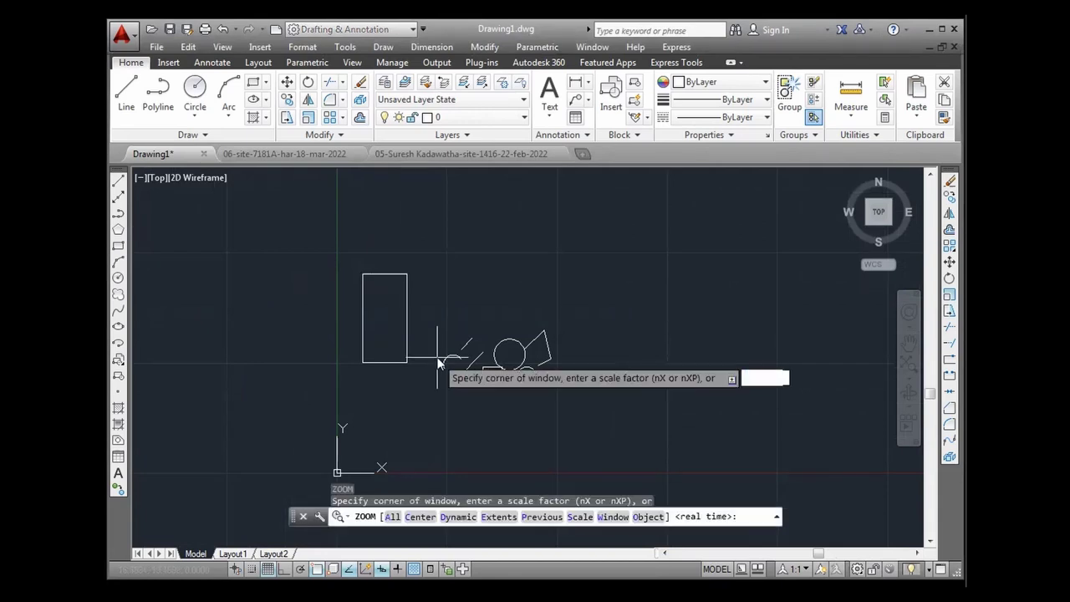
key("Return")
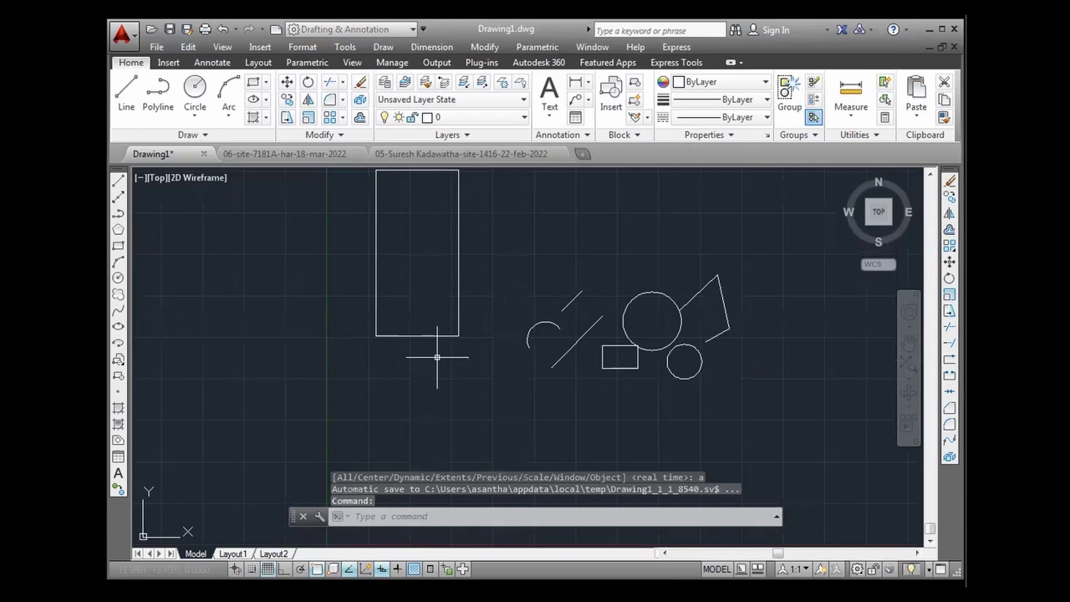
scroll(437, 356, "down", 4)
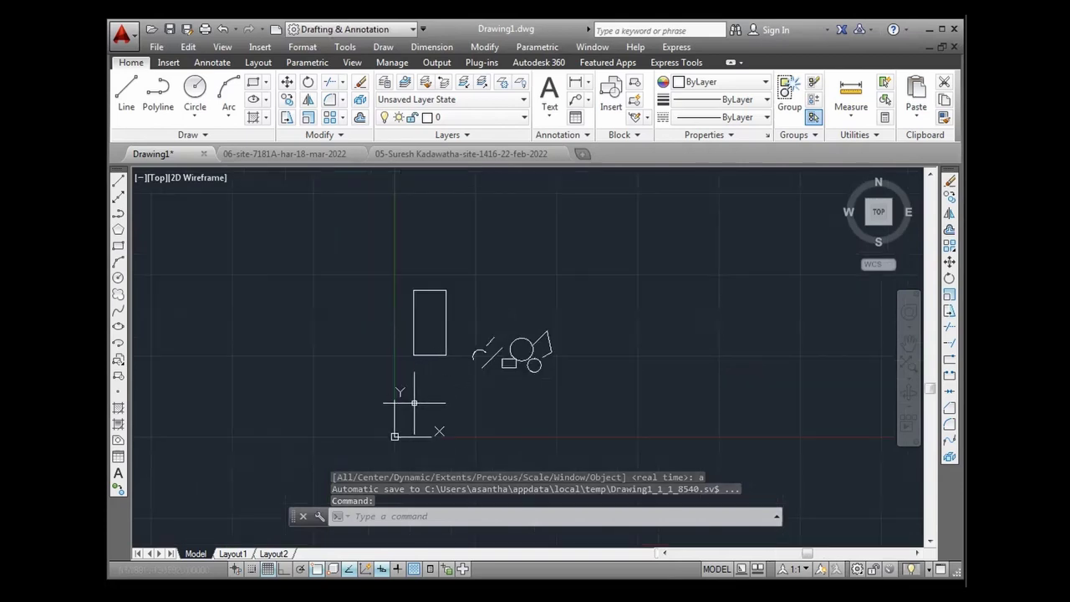
scroll(414, 405, "up", 2)
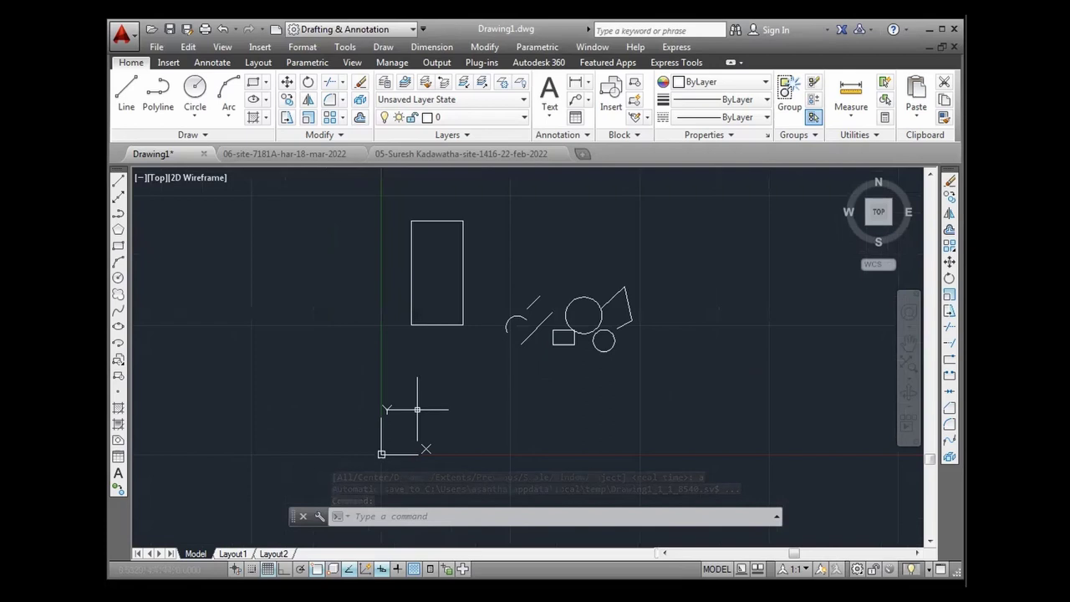
scroll(387, 404, "down", 3)
scroll(461, 339, "up", 3)
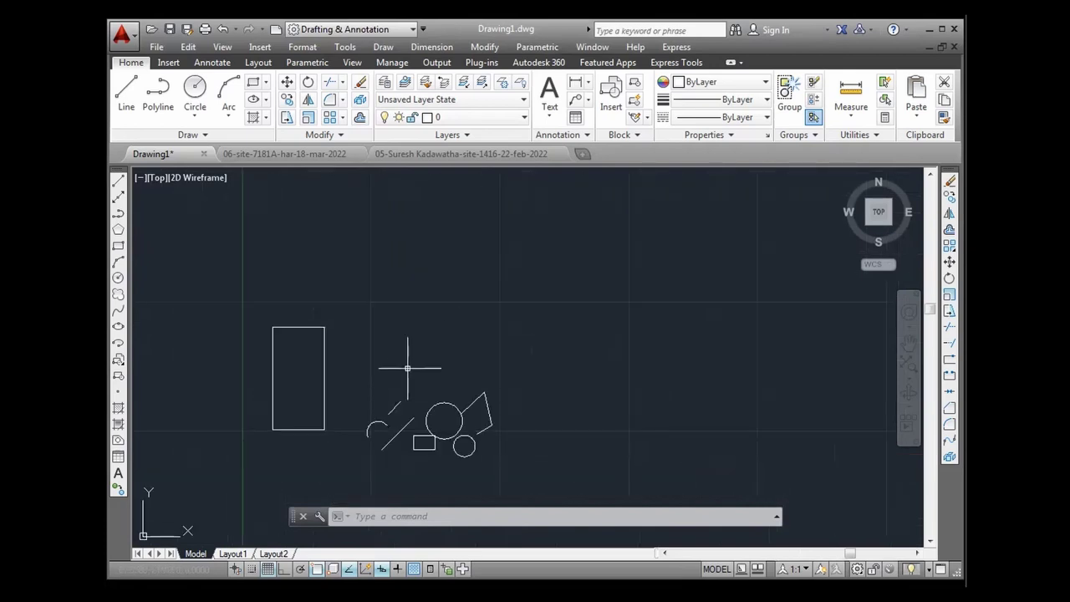
Step: In Notepad, highlight the four navigation note lines, then deselect them
key("alt+Tab")
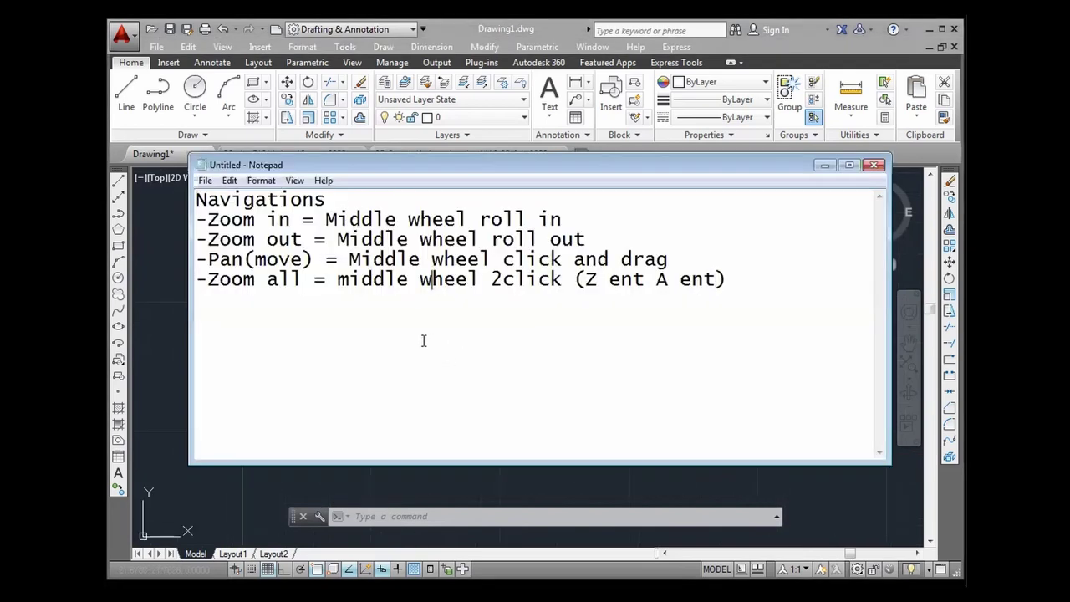
left_click(383, 310)
left_click_drag(731, 281, 195, 219)
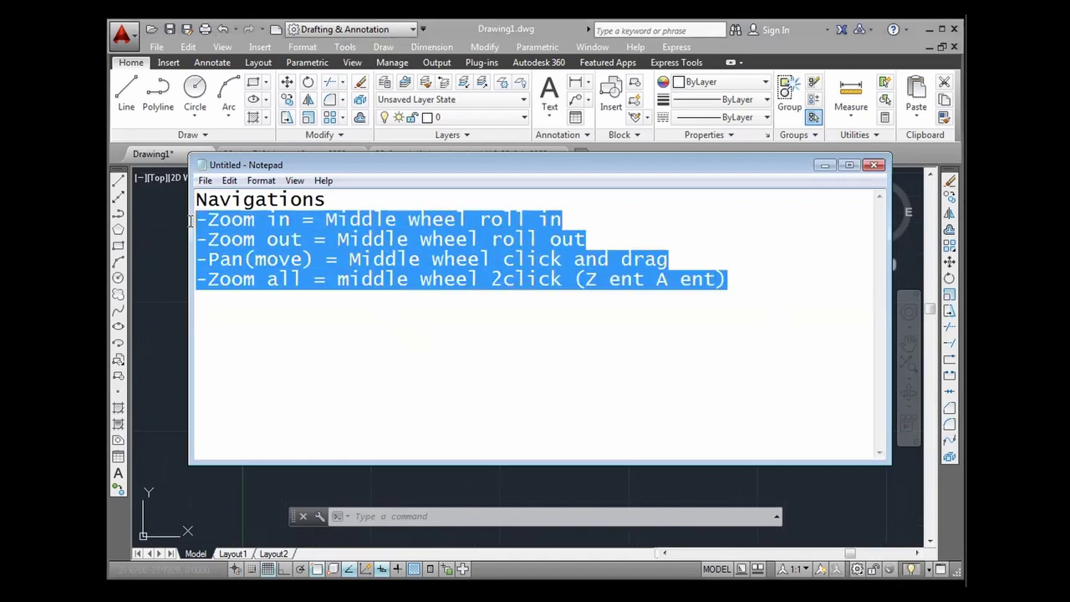
left_click(410, 285)
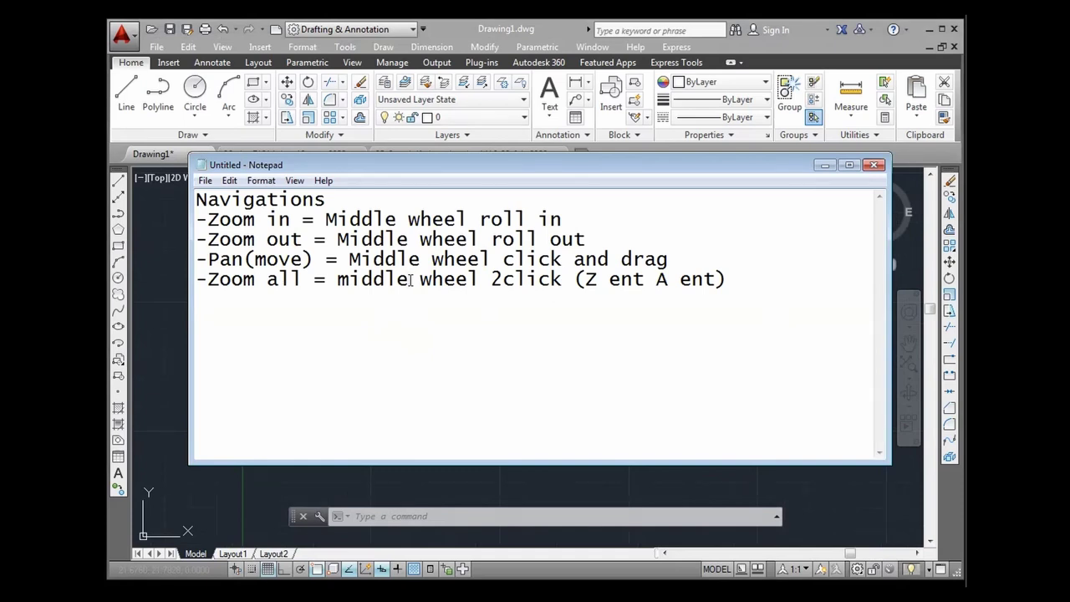
Step: In the drawing, pick the small arc, cancel with Esc, and wheel-zoom in and out
left_click(393, 483)
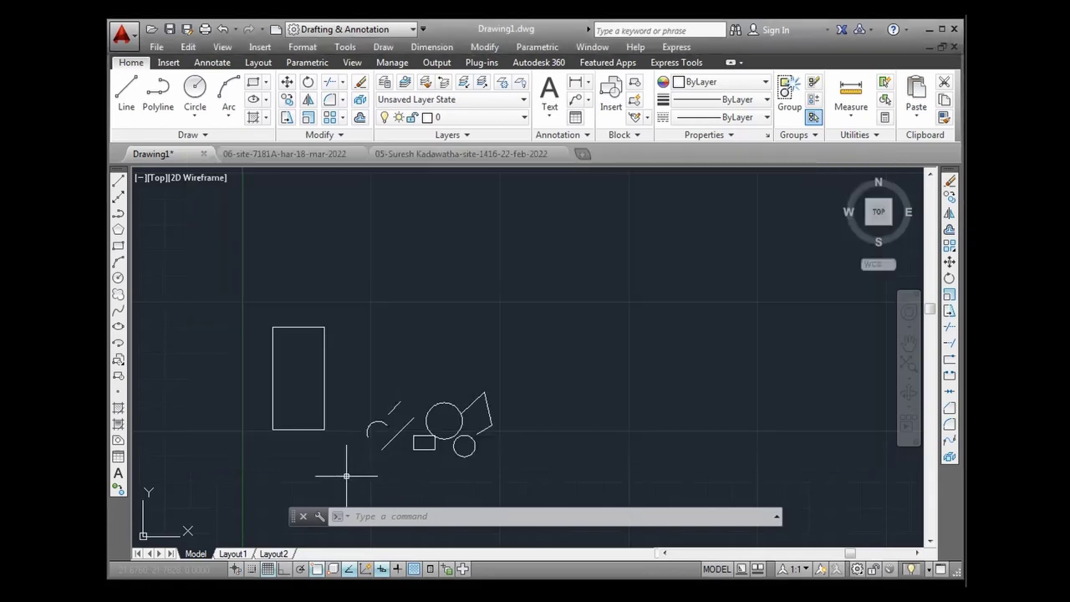
scroll(351, 354, "down", 2)
left_click(366, 399)
key("Escape")
key("Escape")
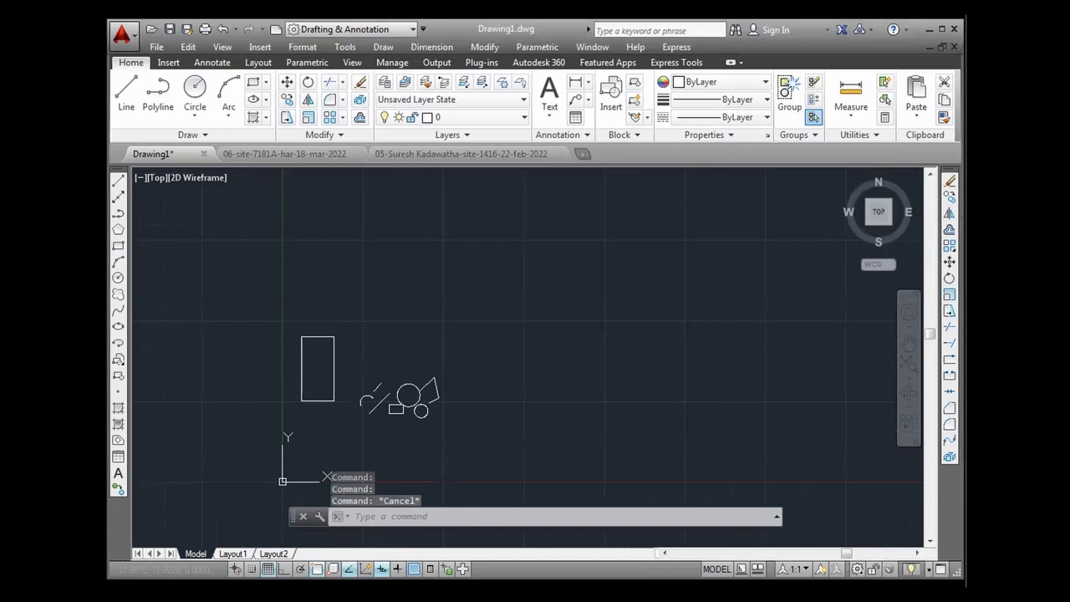
scroll(348, 400, "up", 2)
scroll(342, 405, "up", 2)
scroll(338, 397, "down", 4)
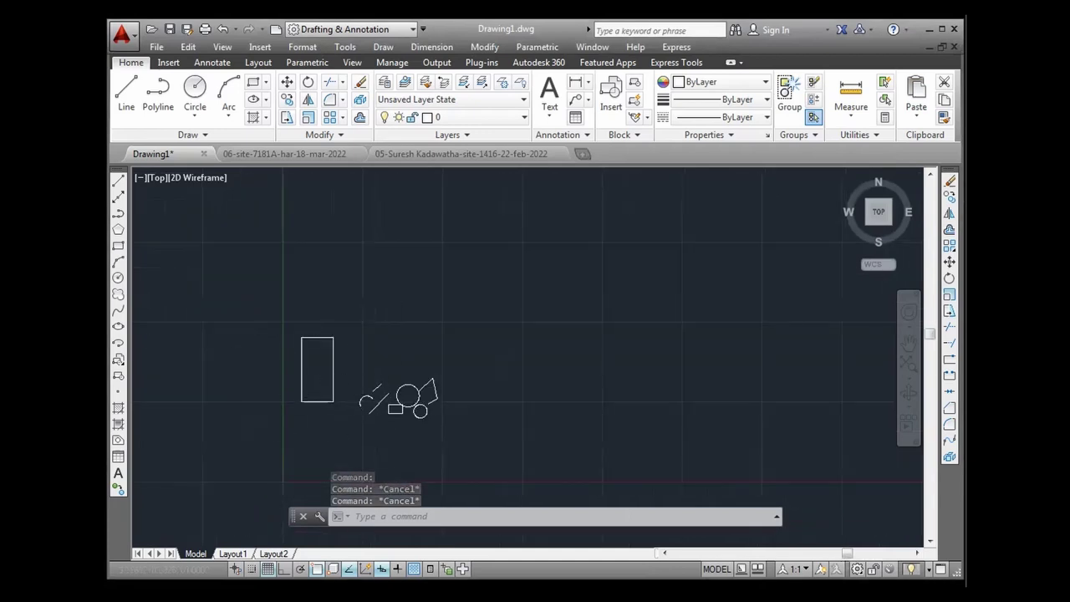
scroll(330, 405, "up", 3)
scroll(329, 413, "down", 2)
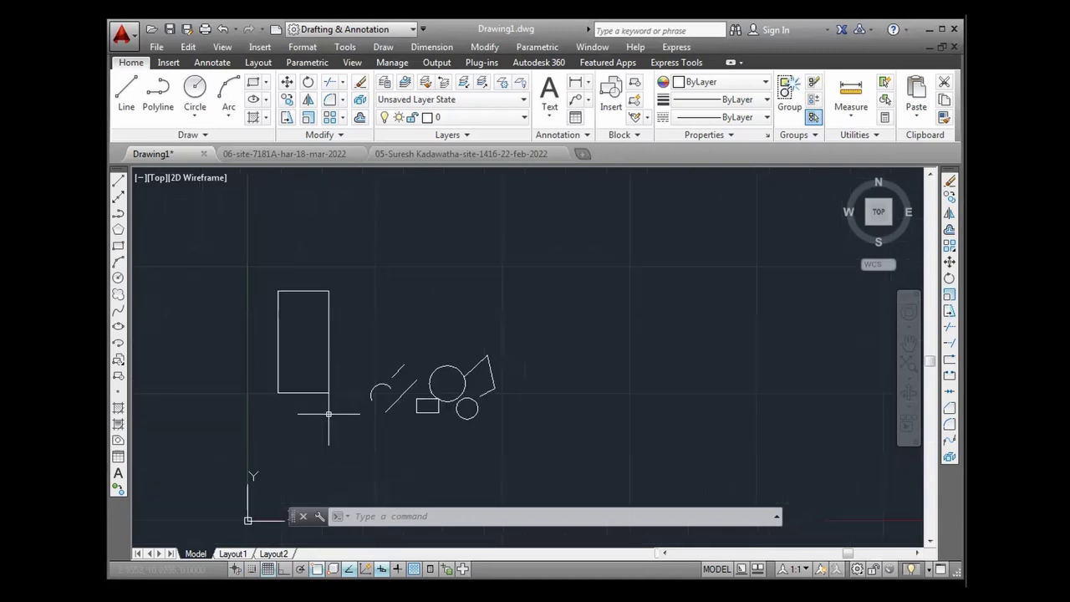
Step: Add two blank lines below the Zoom all note in Notepad
key("alt+Tab")
left_click(737, 279)
key("Return")
key("Return")
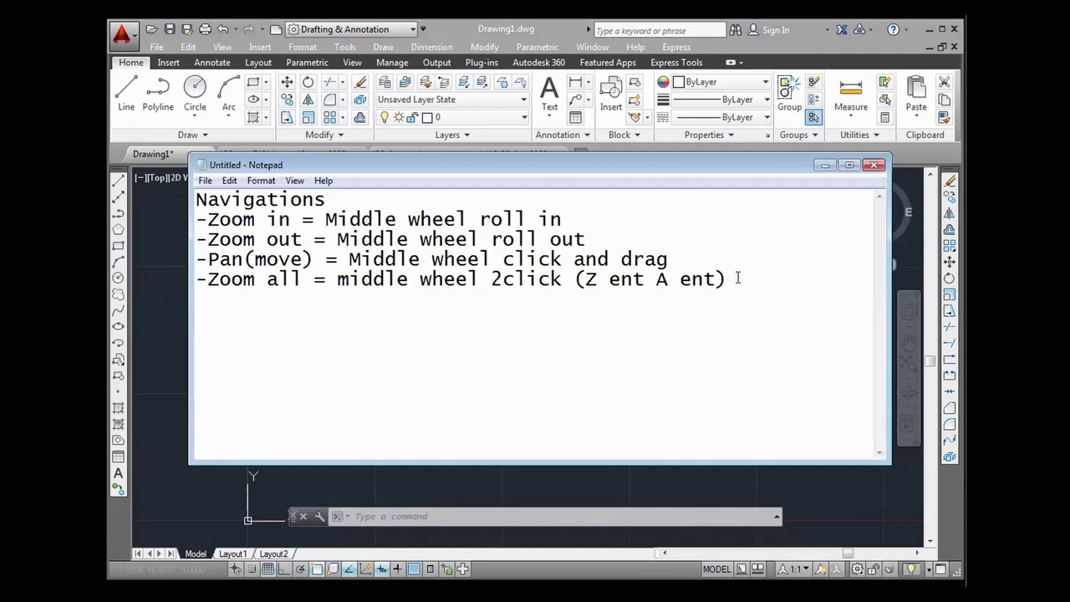
Step: Type the 'Enter key' heading followed by four '-' dash lines
type("EN")
key("BackSpace")
type("nter key")
key("Return")
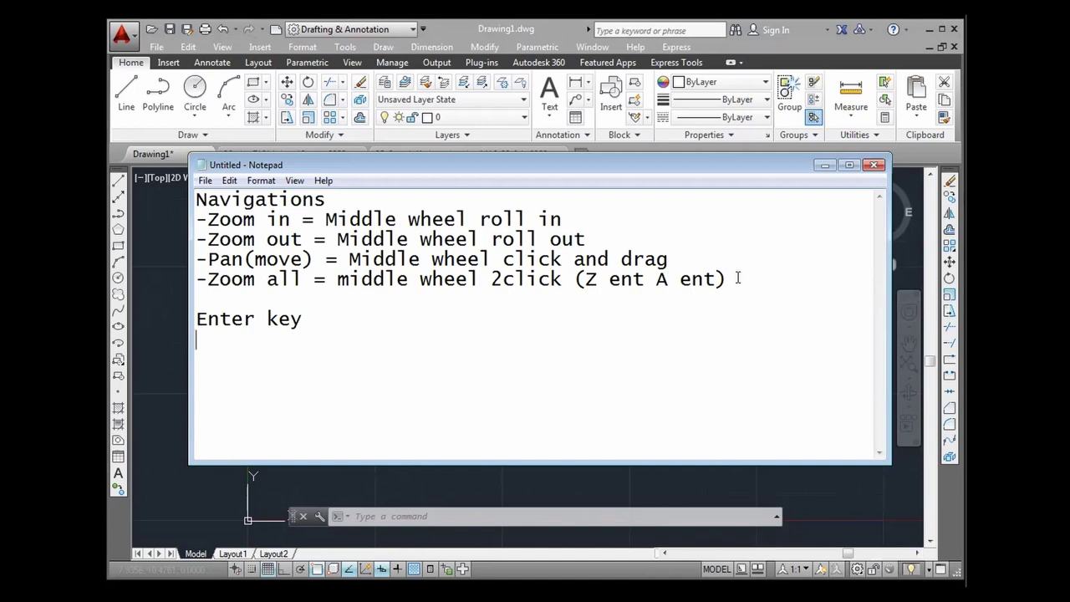
type("-")
key("Return")
type("-")
key("Return")
type("-")
key("Return")
type("-")
Step: On the first dash line, type 'in put tools commands or', correcting the misspelled 'tools'
left_click(259, 336)
type("in p")
type("ut ")
type("tii")
key("BackSpace")
key("BackSpace")
type("olls")
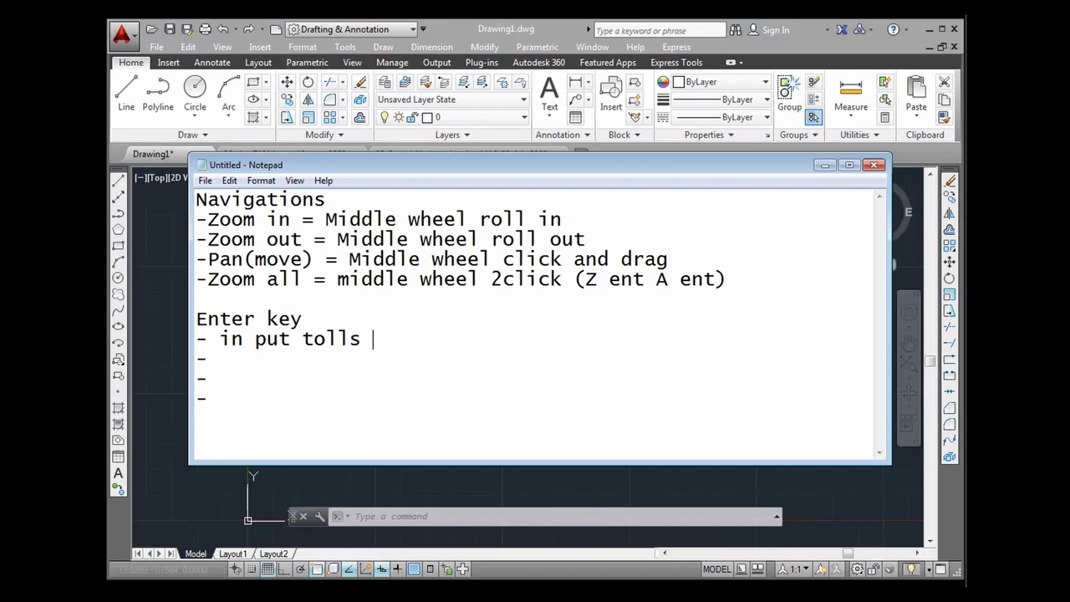
Step: Correct the last word to 'coordinates', insert '/' before commands, and return to AutoCAD
key("BackSpace")
key("BackSpace")
key("BackSpace")
type("ols commands or cord")
key("BackSpace")
key("BackSpace")
key("BackSpace")
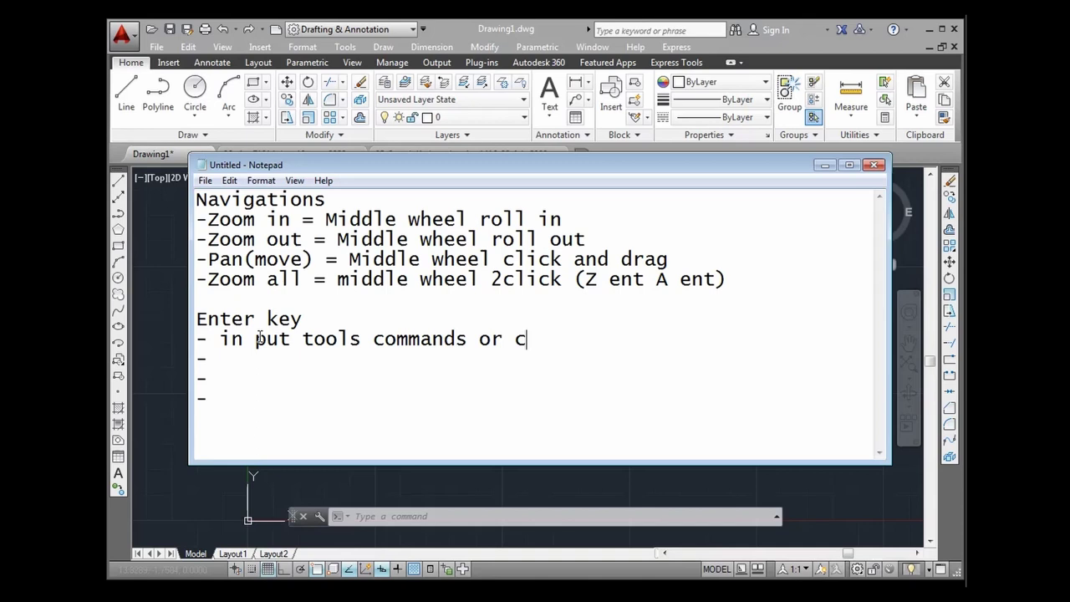
type("oordinates")
left_click(373, 338)
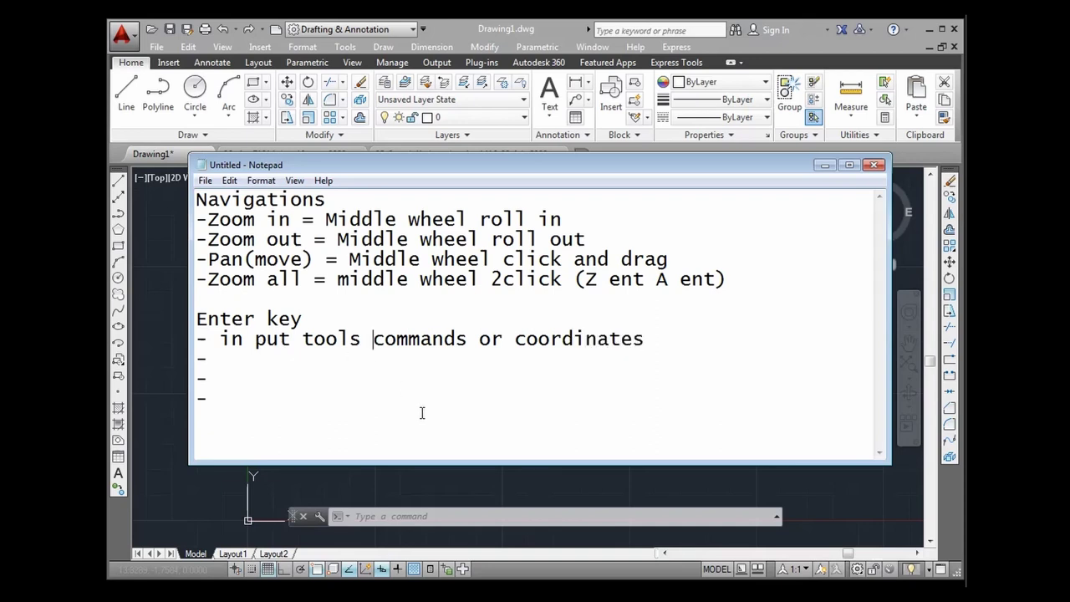
type("/")
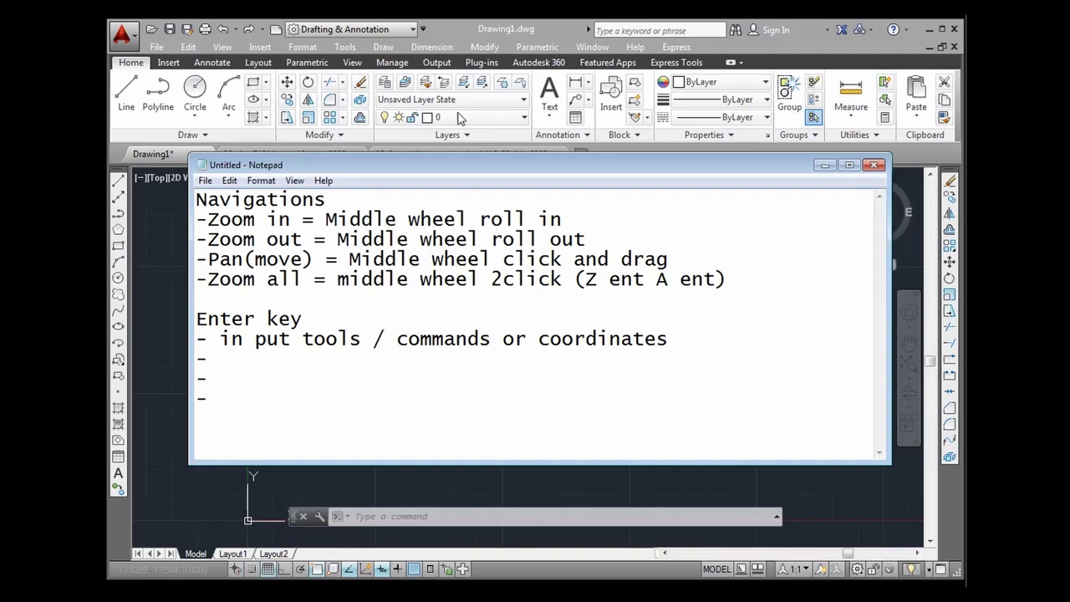
left_click(468, 30)
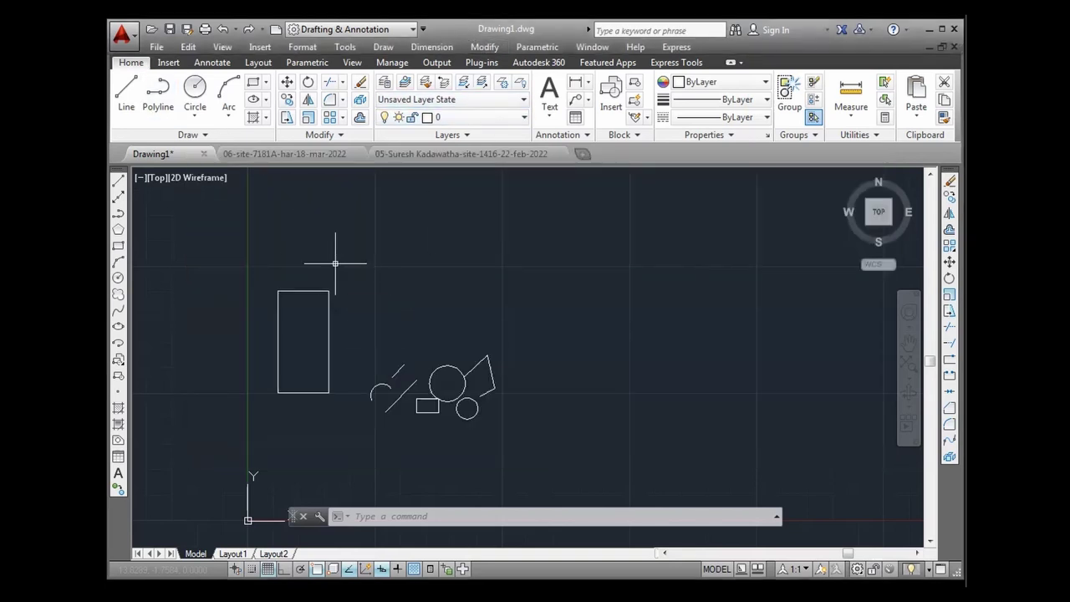
Step: Start LINE by typing its name, then cancel it with Esc before placing a point
type("L")
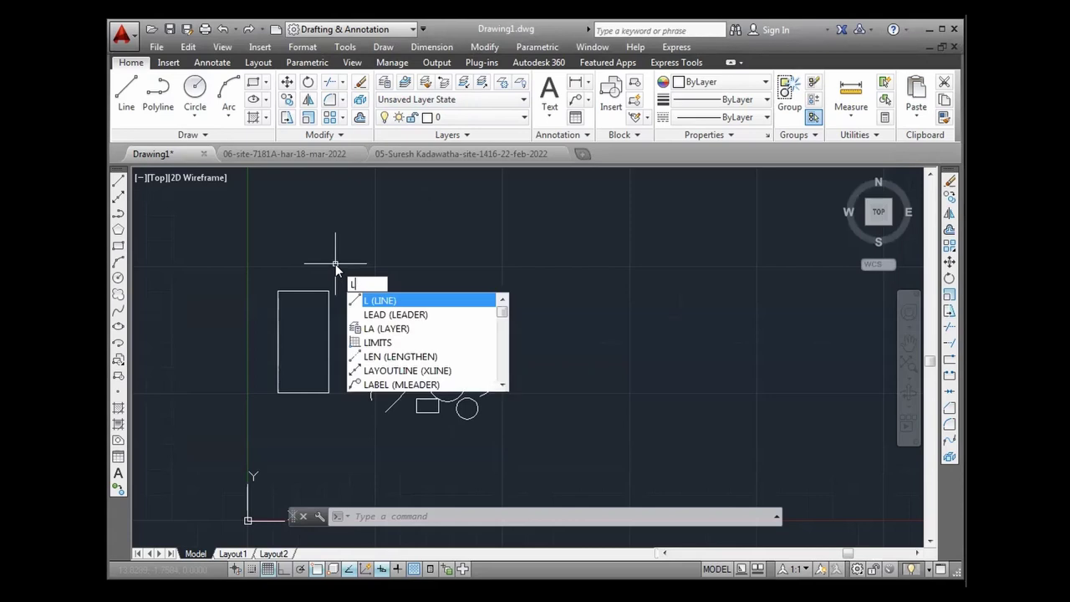
type("I")
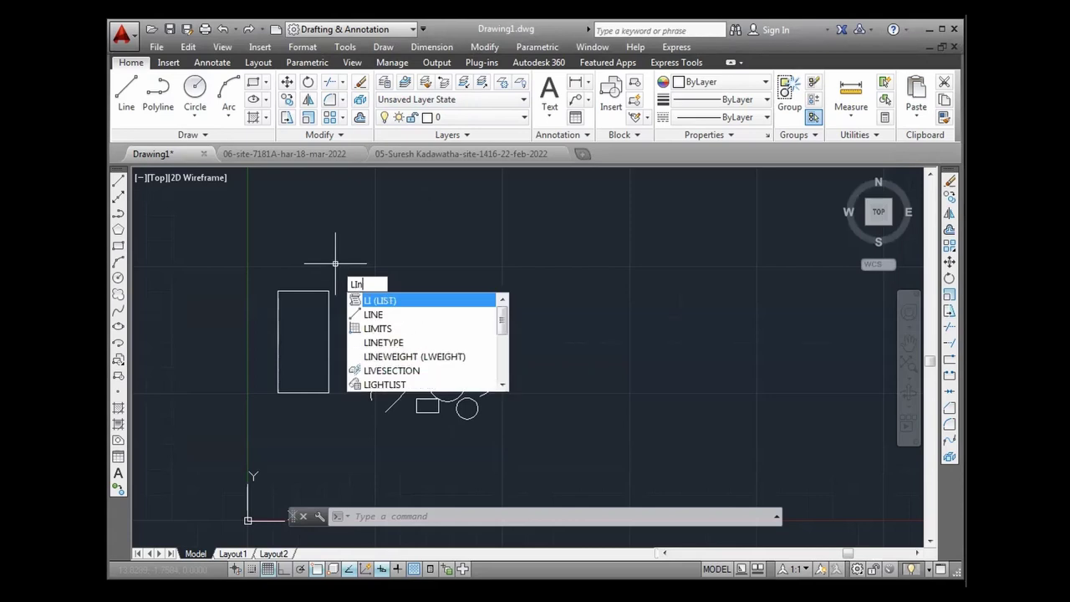
type("NE")
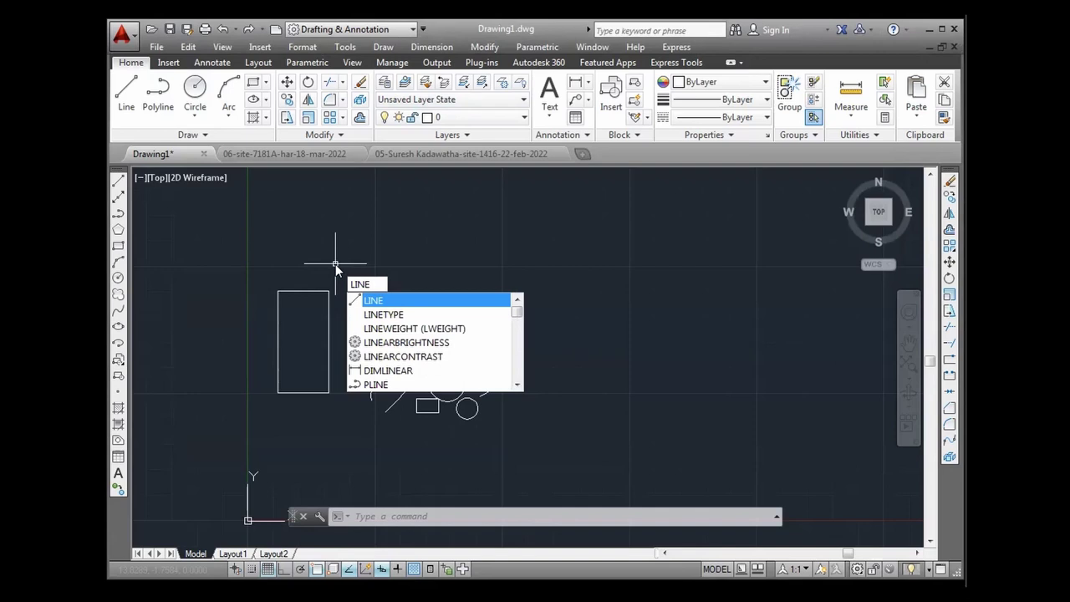
key("Return")
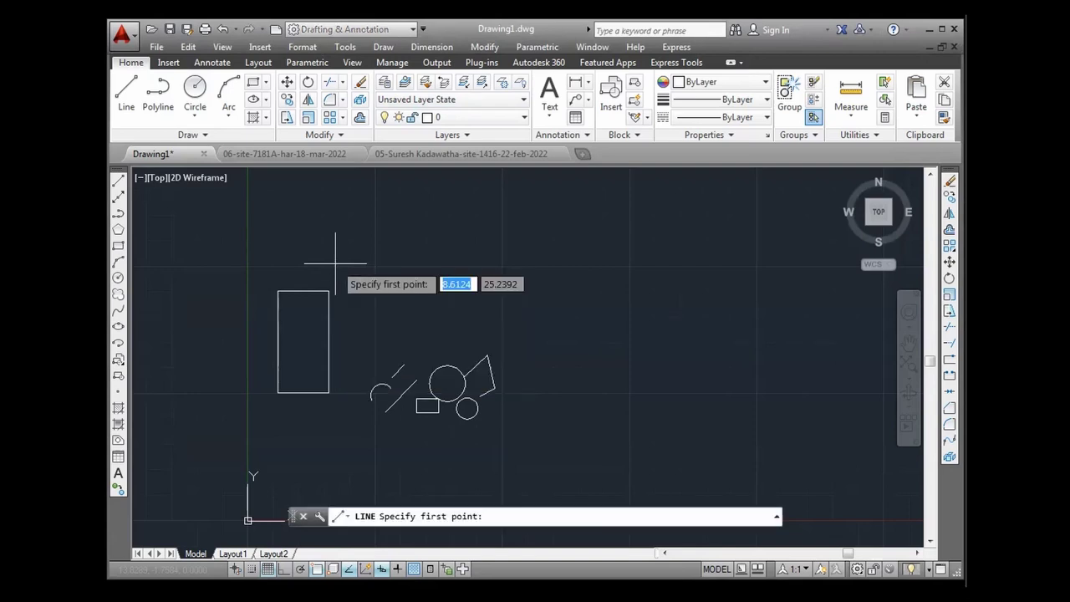
key("Escape")
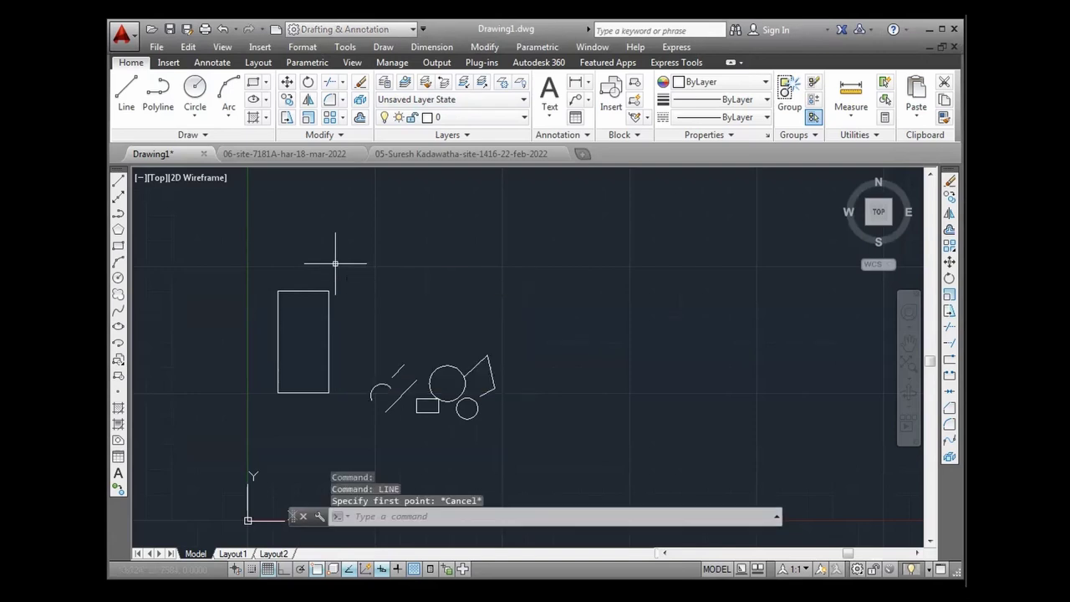
left_click(305, 47)
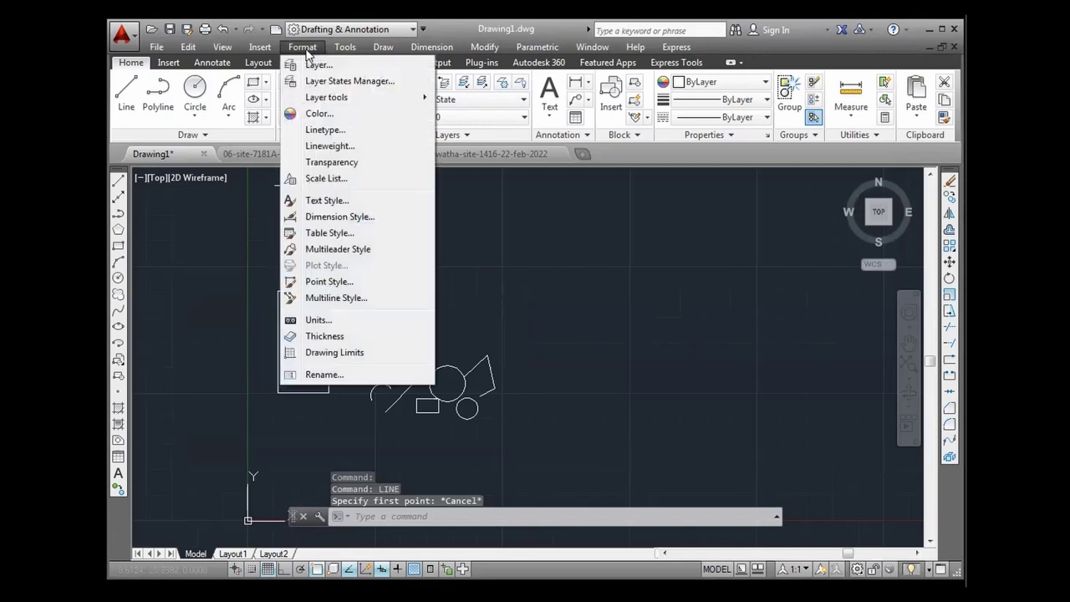
left_click(358, 320)
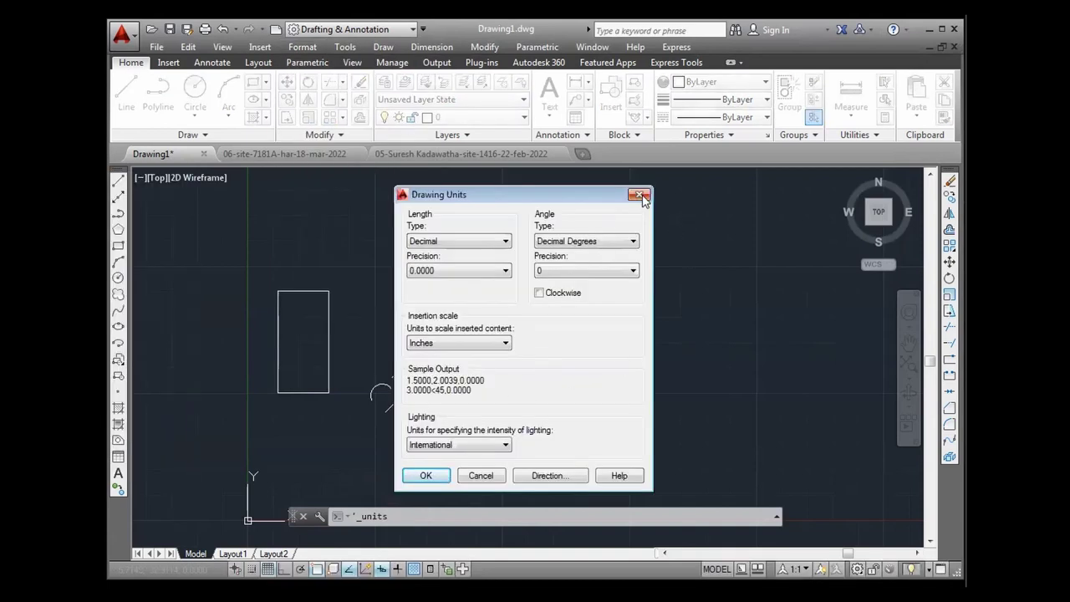
left_click(639, 194)
type("units")
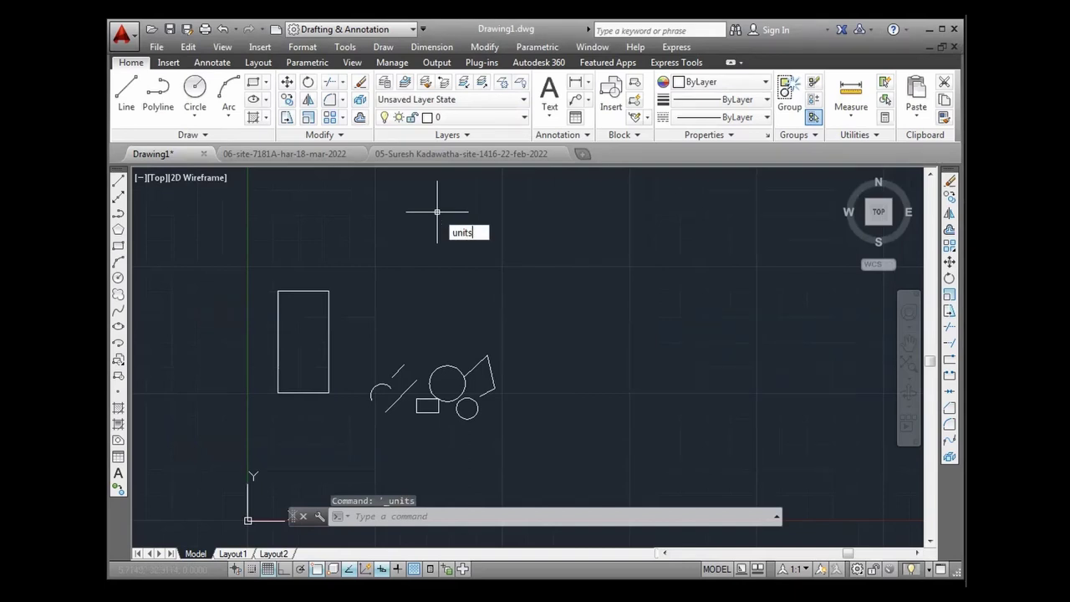
key("Return")
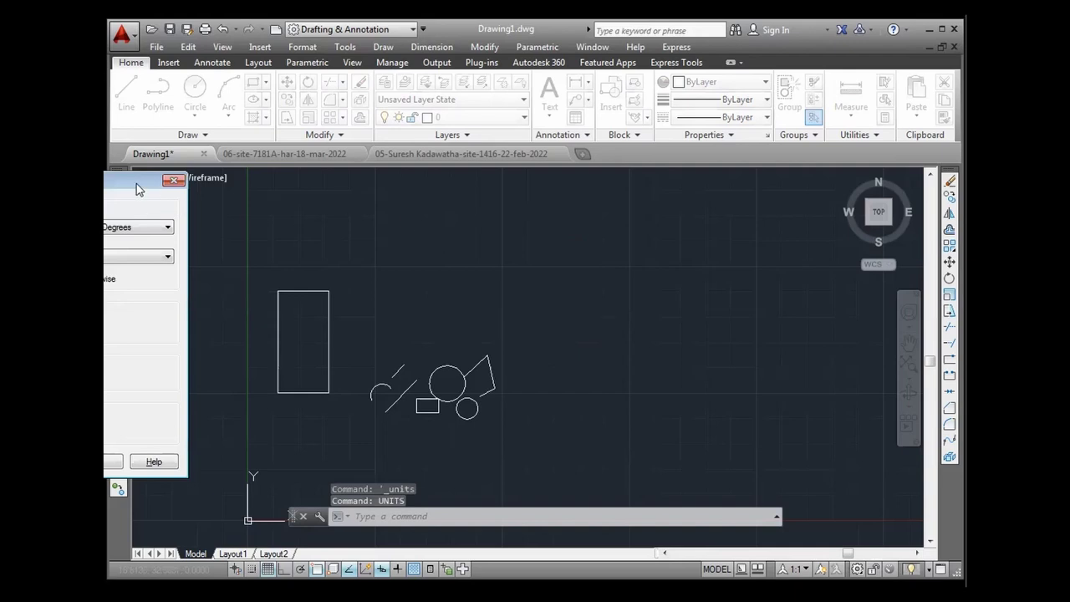
left_click_drag(138, 190, 533, 200)
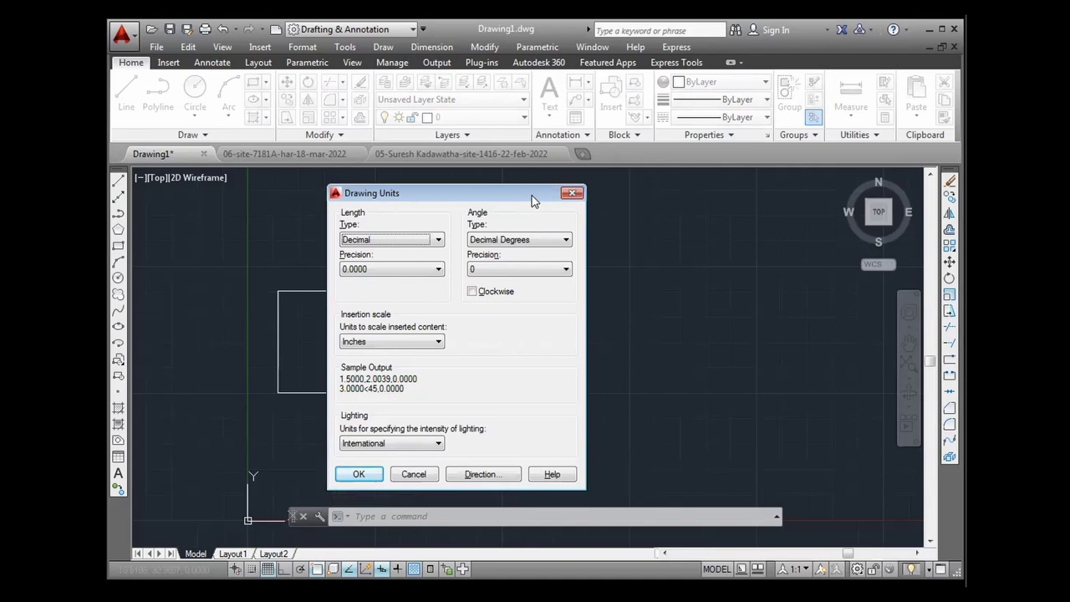
key("Return")
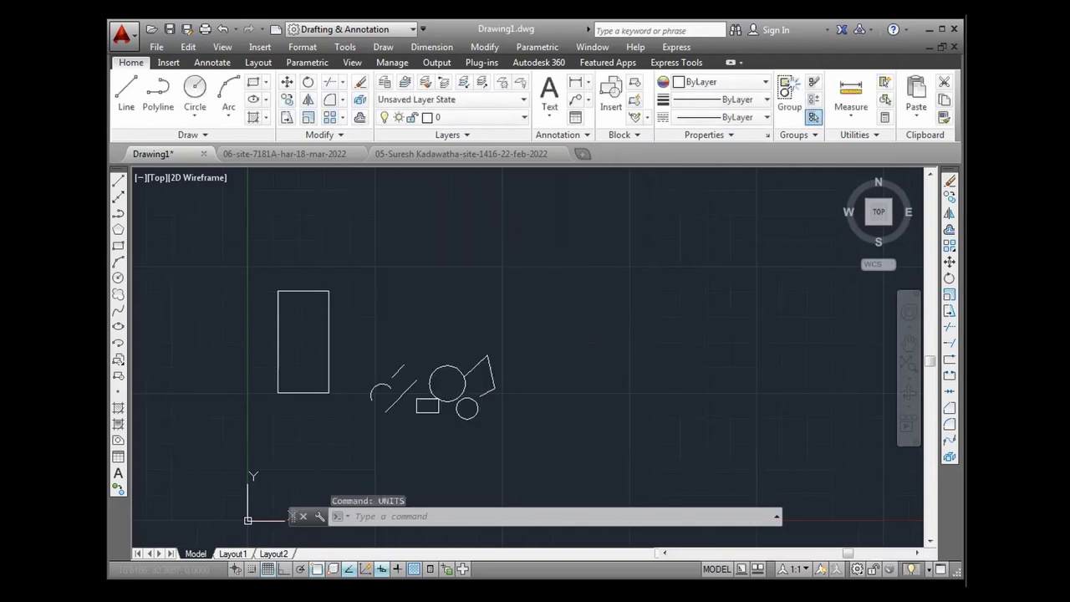
key("alt+Tab")
Step: Highlight and deselect 'coordinates', the Enter key heading and 'tools' in the notes
left_click_drag(537, 339, 687, 343)
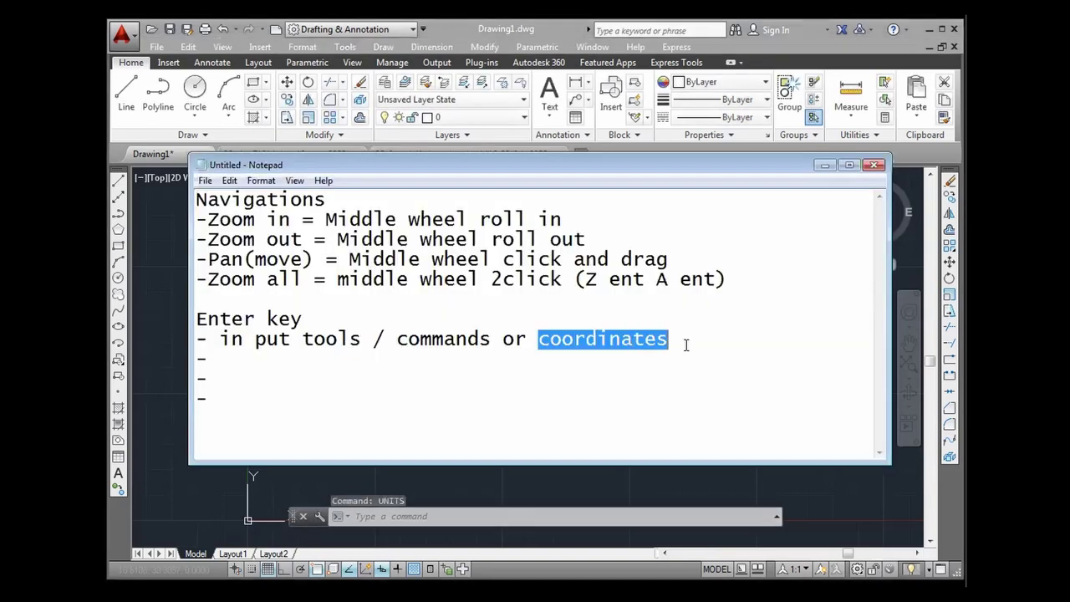
left_click(589, 341)
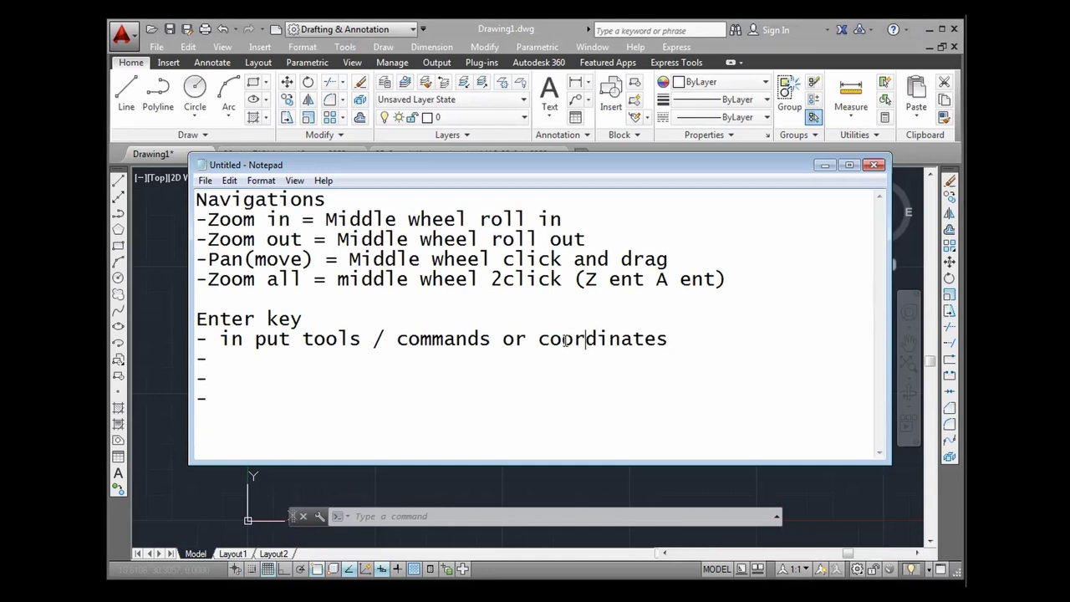
left_click_drag(537, 338, 669, 340)
left_click(672, 341)
left_click_drag(303, 319, 196, 319)
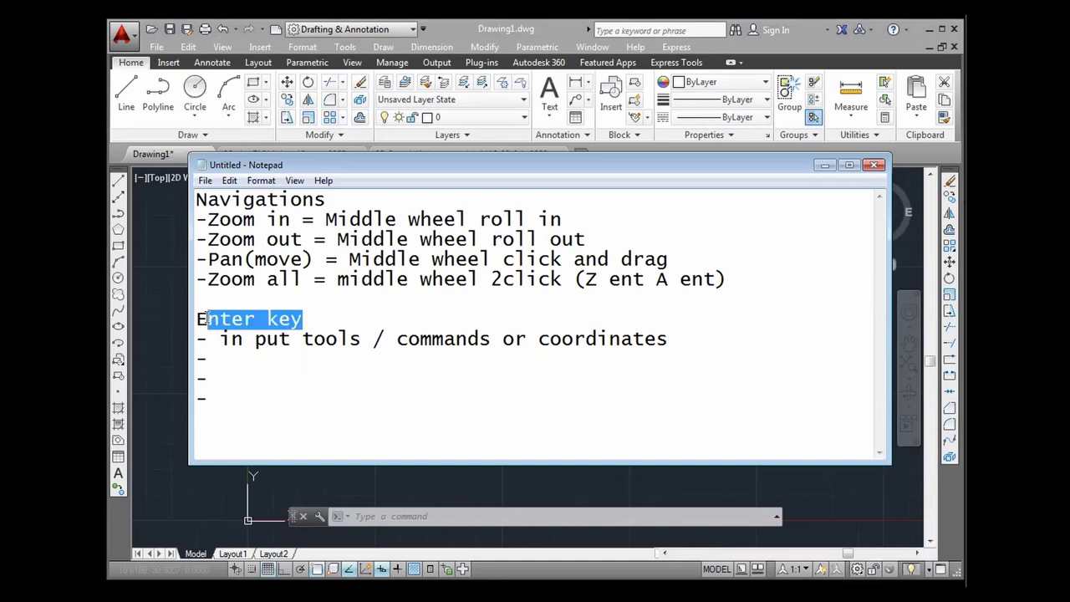
left_click(252, 341)
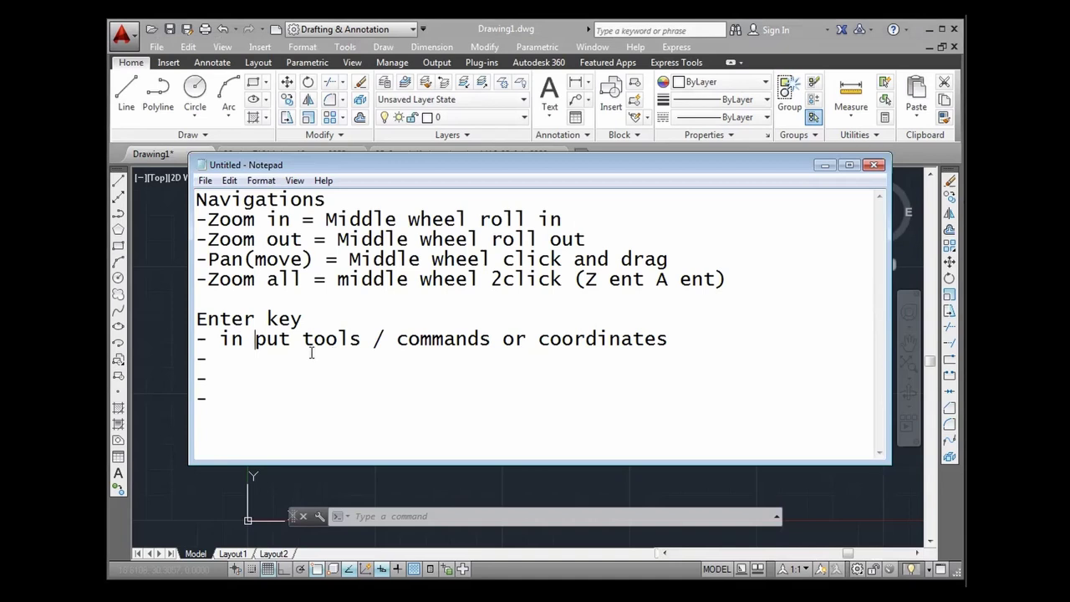
left_click_drag(303, 339, 362, 339)
left_click(360, 409)
left_click_drag(303, 340, 671, 339)
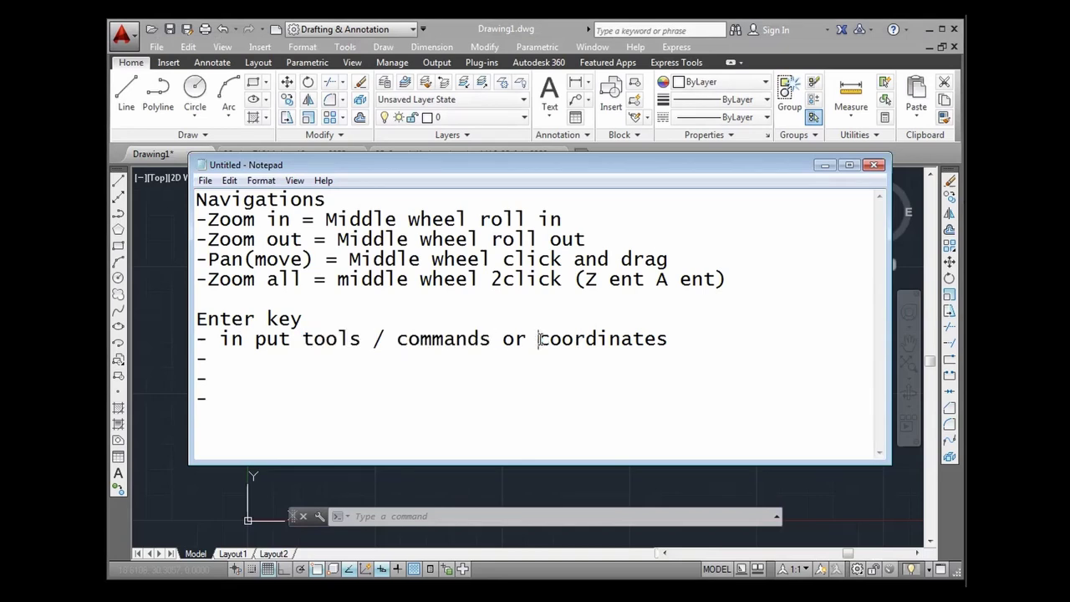
Step: Append '(x,y,z)' after coordinates, fixing the stray 'a'
left_click(675, 342)
type("()")
key("Left")
type("x,y,a")
key("BackSpace")
type("z")
Step: On the next dash line, write 'in line tool to complete'
left_click(319, 358)
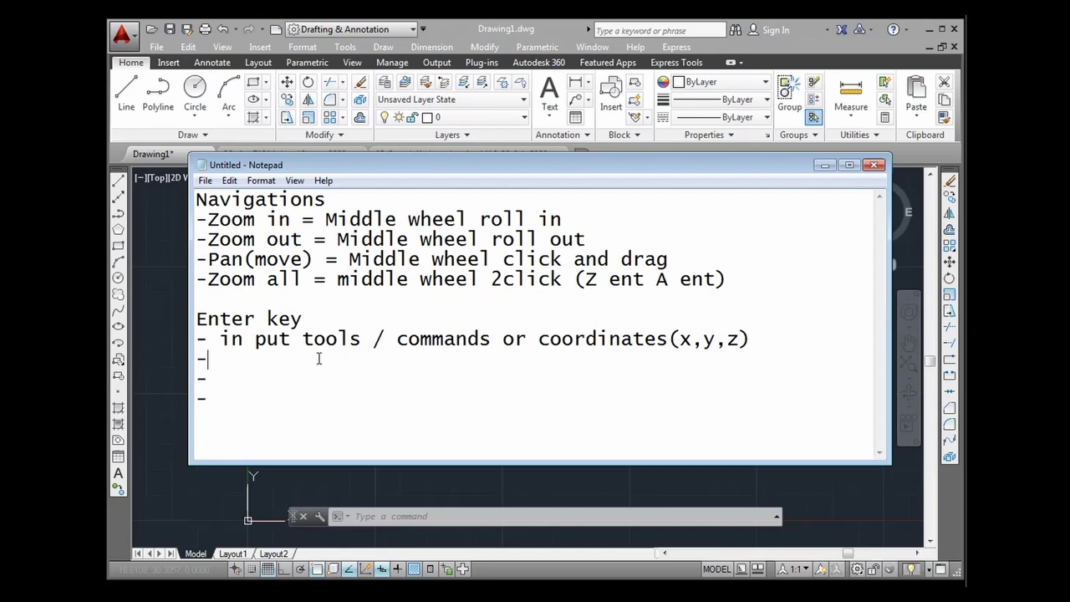
left_click(486, 35)
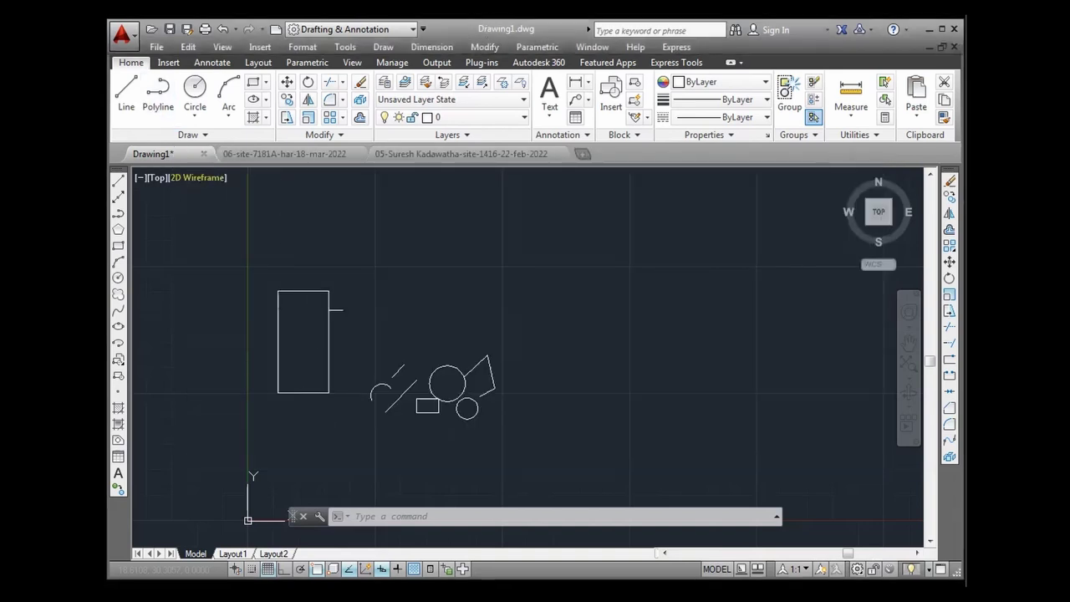
key("alt+Tab")
mouse_move(221, 398)
left_mouse_down()
mouse_move(192, 368)
mouse_move(189, 343)
left_mouse_up()
left_click(259, 365)
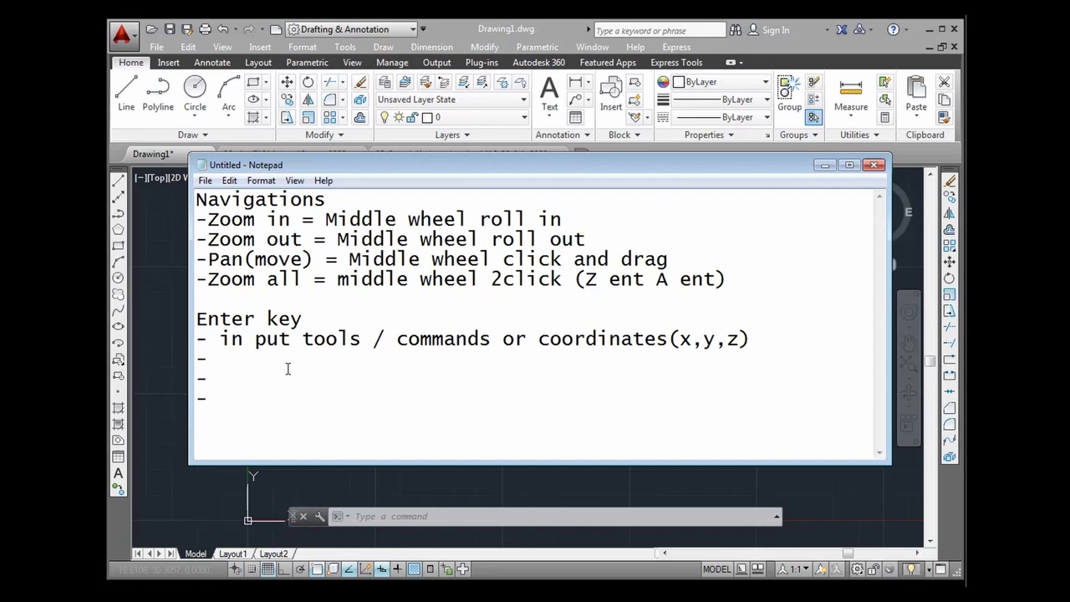
type(" in line tool ")
type("can be ended")
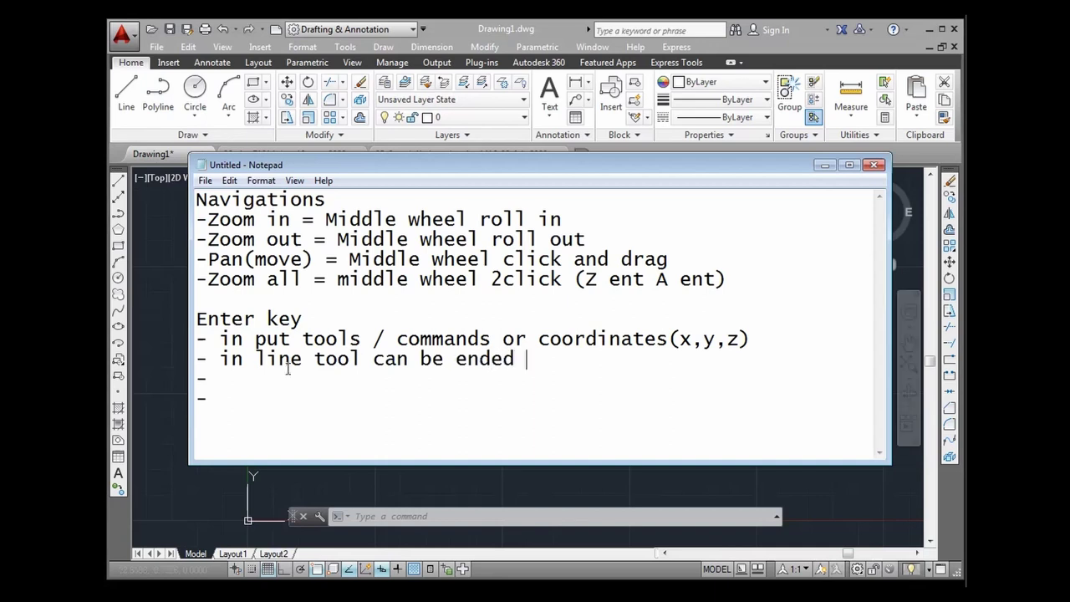
key("BackSpace")
key("BackSpace")
key("BackSpace")
key("BackSpace")
key("BackSpace")
key("BackSpace")
key("BackSpace")
key("BackSpace")
key("BackSpace")
key("BackSpace")
key("BackSpace")
key("BackSpace")
key("BackSpace")
type("to complete")
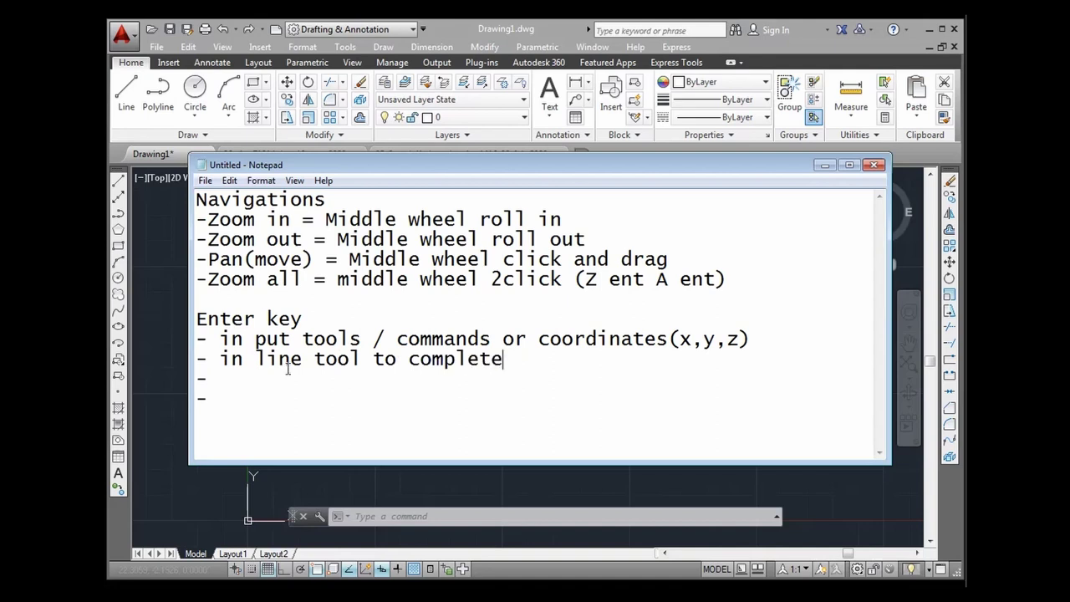
Step: Start the Line tool and draw a four-corner outline returning to its start point
left_click(498, 27)
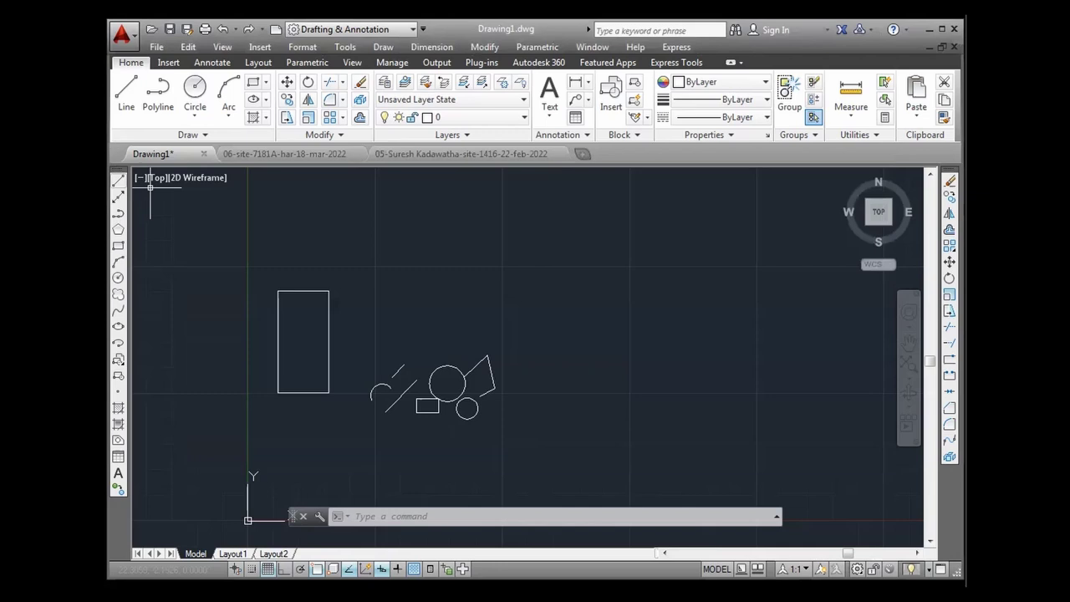
left_click(126, 92)
scroll(501, 259, "up", 2)
left_click(361, 325)
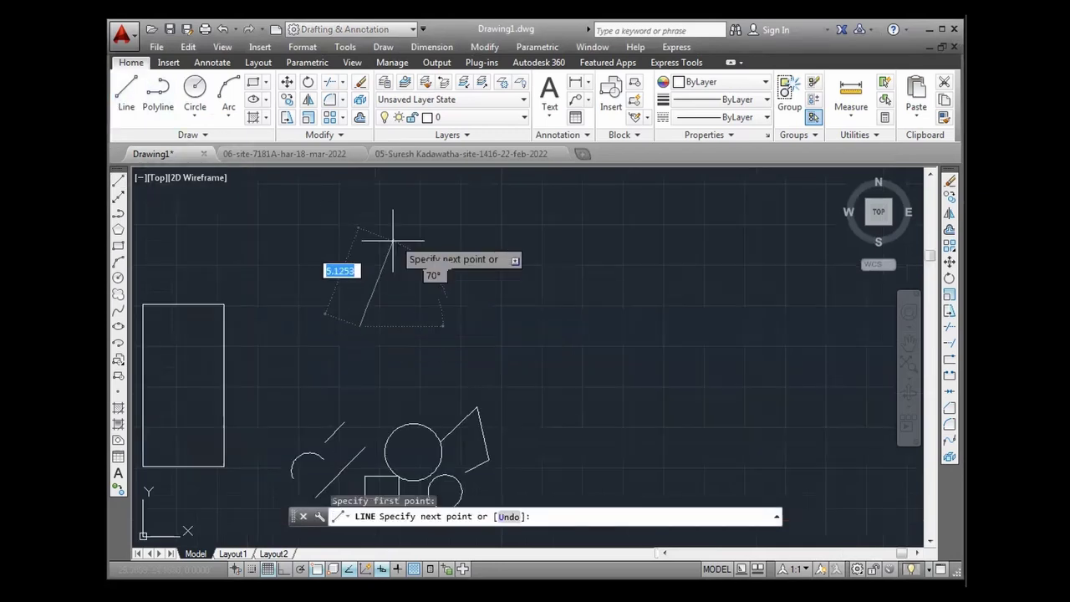
left_click(405, 211)
left_click(549, 243)
left_click(531, 325)
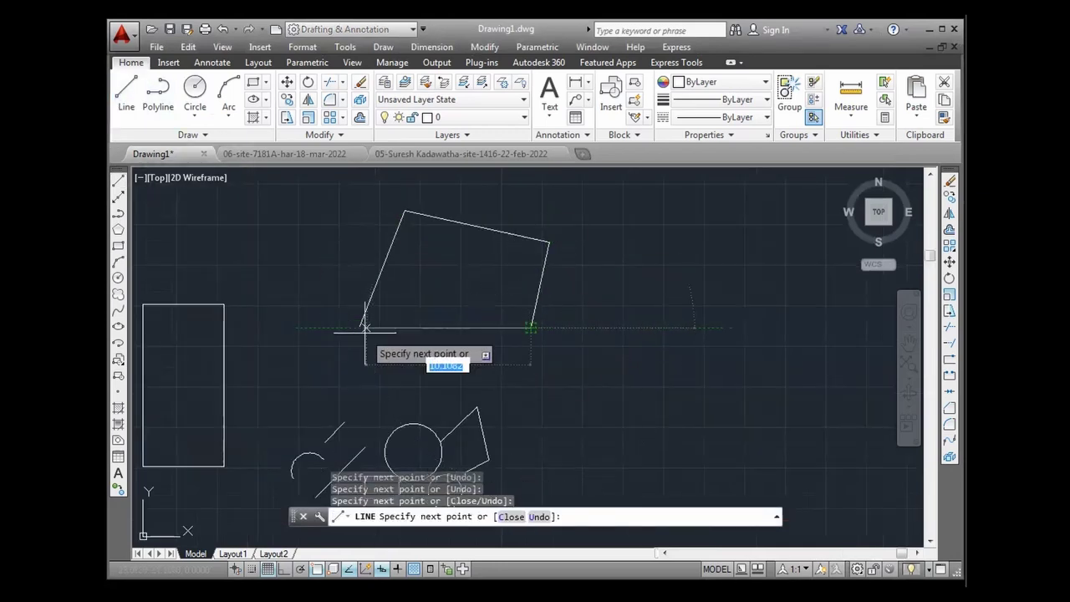
left_click(360, 325)
Step: Continue the same line through twelve more corners, then end it with Enter
left_click(279, 387)
left_click(410, 388)
left_click(499, 368)
left_click(474, 297)
left_click(385, 297)
left_click(284, 312)
left_click(287, 236)
left_click(422, 215)
left_click(539, 284)
left_click(401, 325)
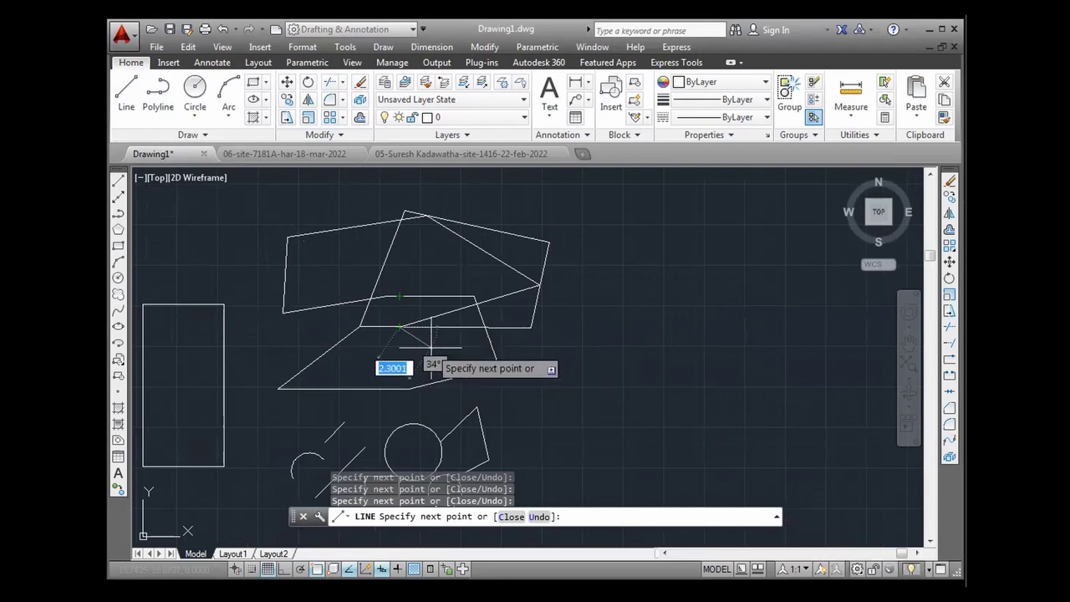
left_click(587, 428)
left_click(639, 333)
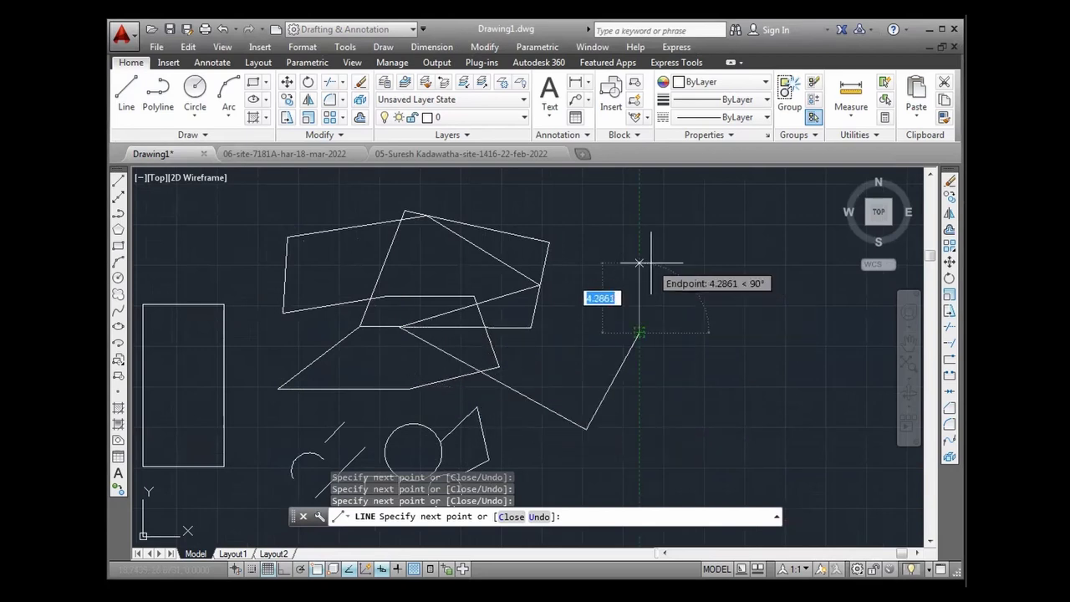
key("Return")
Step: Draw a five-point open line on the right of the drawing using L
scroll(446, 336, "down", 2)
scroll(601, 292, "up", 2)
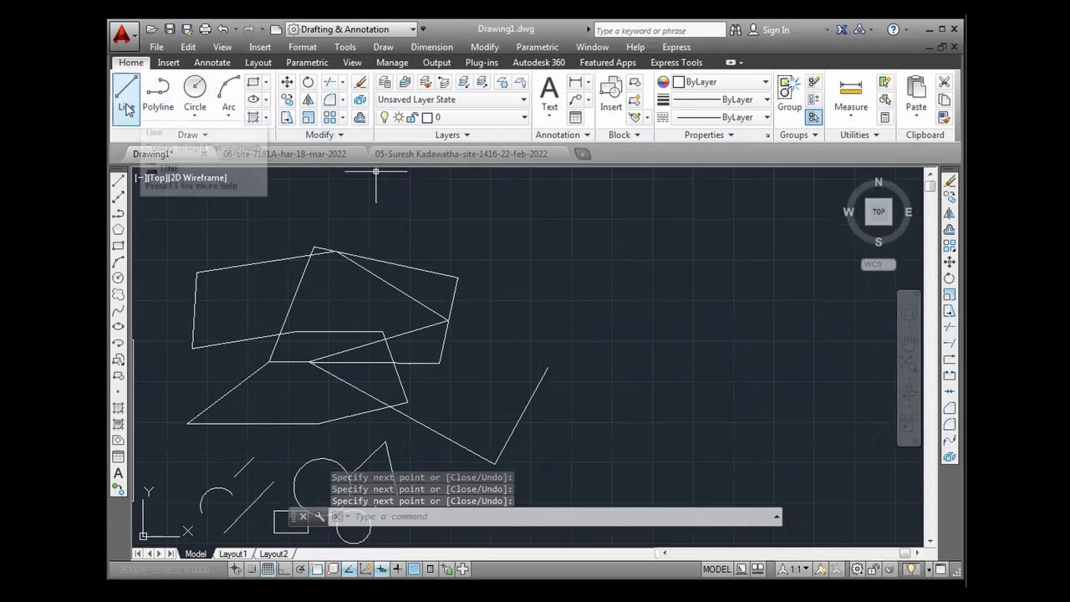
type("L")
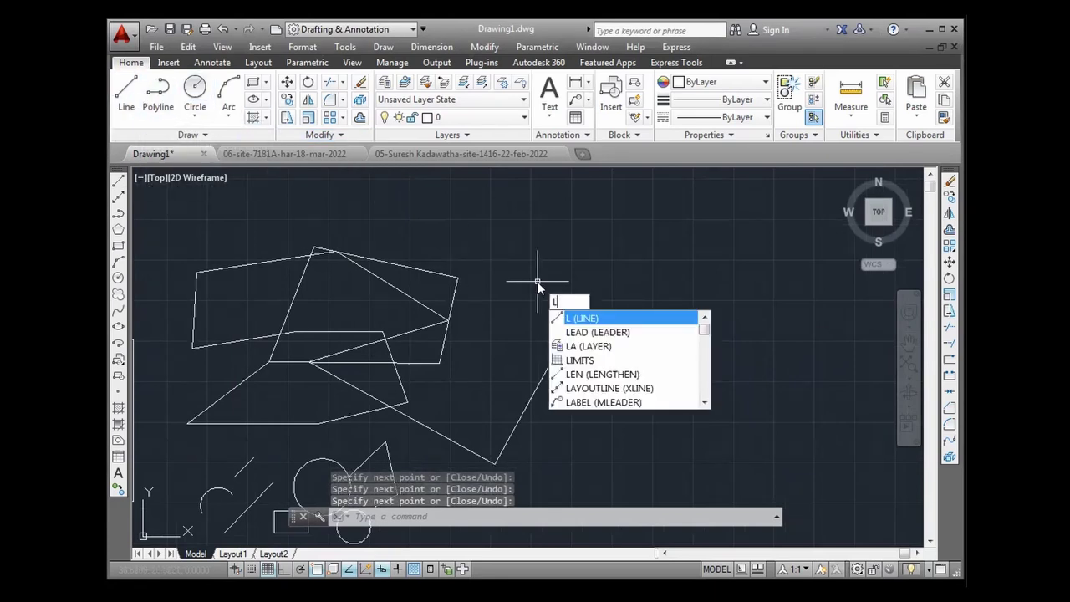
key("Return")
left_click(545, 313)
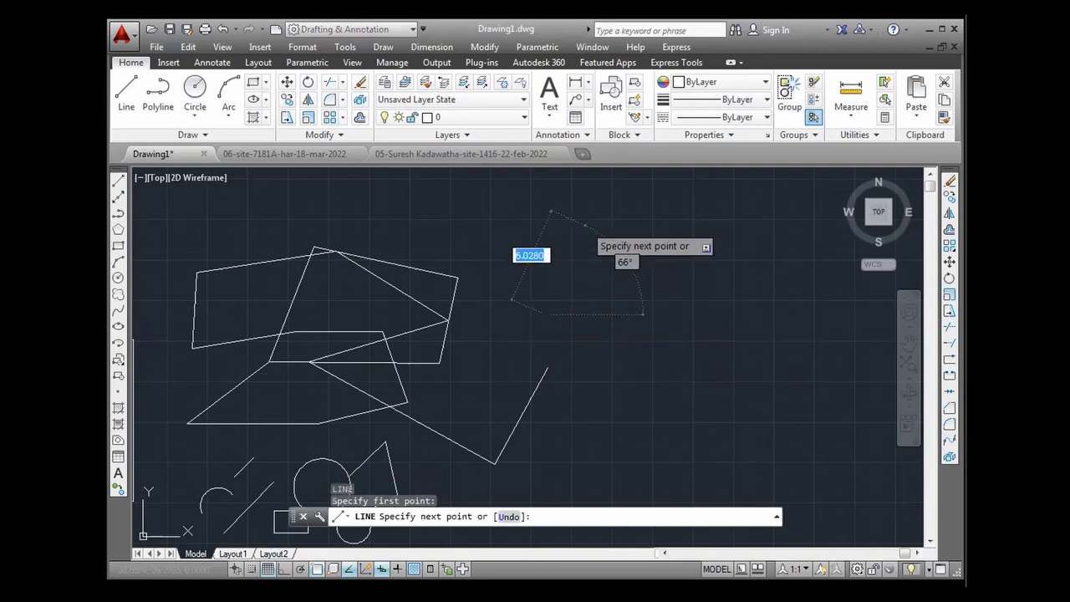
left_click(585, 226)
left_click(684, 244)
left_click(670, 318)
left_click(614, 343)
key("Return")
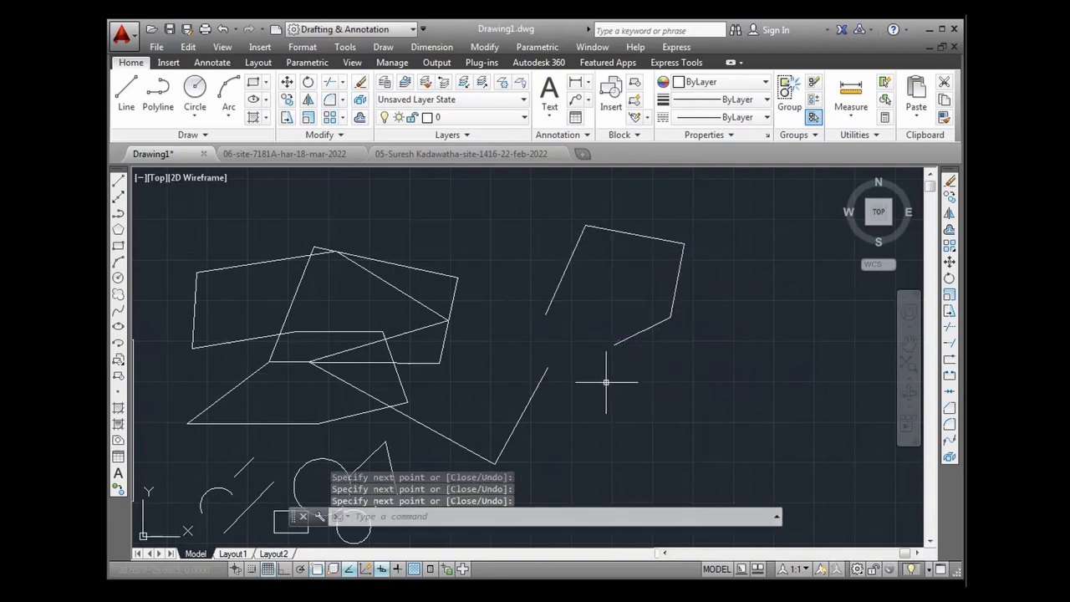
Step: Draw a closed quadrilateral at the lower right using L
type("L")
key("Return")
left_click(595, 386)
left_click(662, 364)
left_click(662, 425)
left_click(601, 449)
left_click(590, 393)
key("Return")
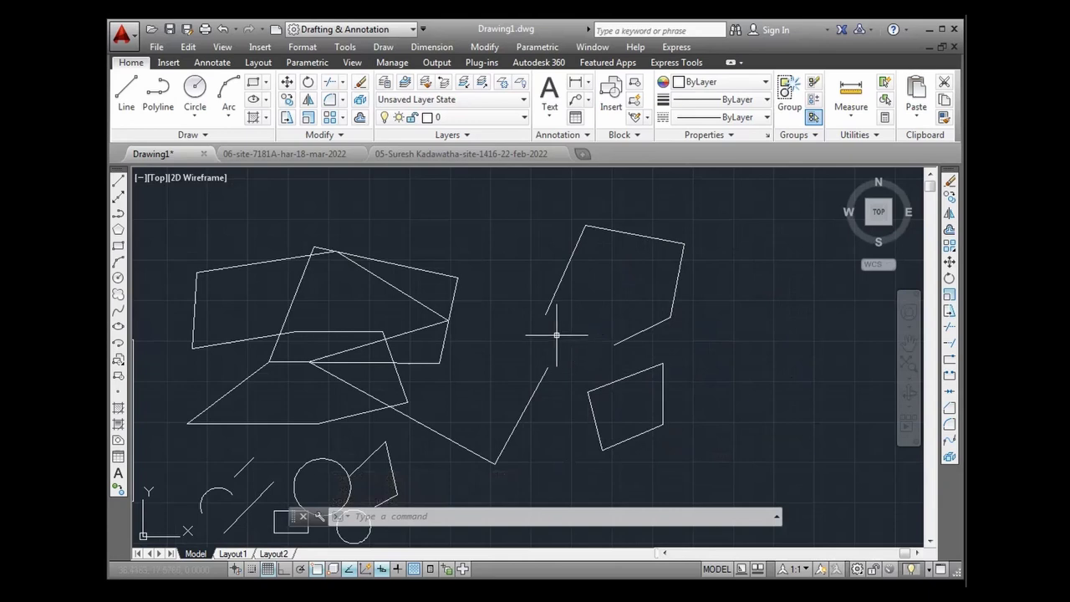
Step: Add the Enter-key note 'get the last used tool or command again and again'
key("alt+Tab")
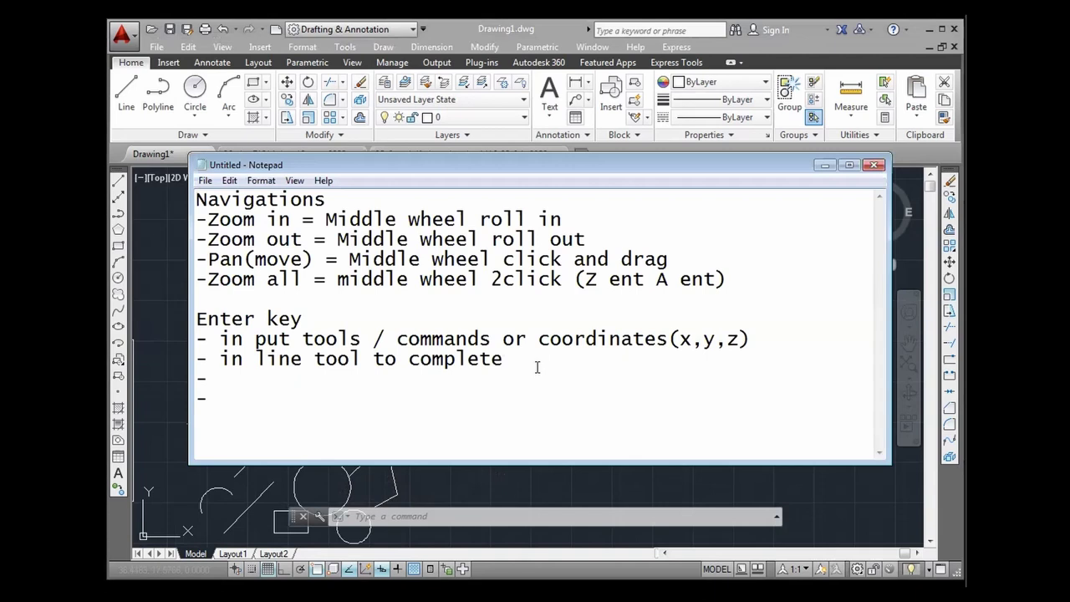
left_click(261, 380)
type("get the last too")
type("l or co")
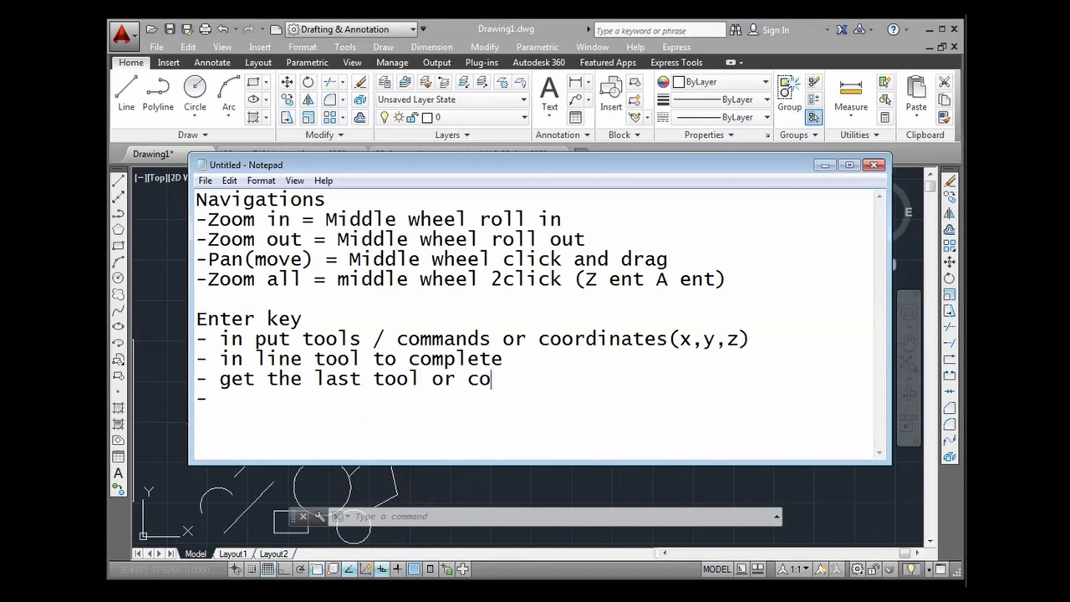
type("mmand again and again")
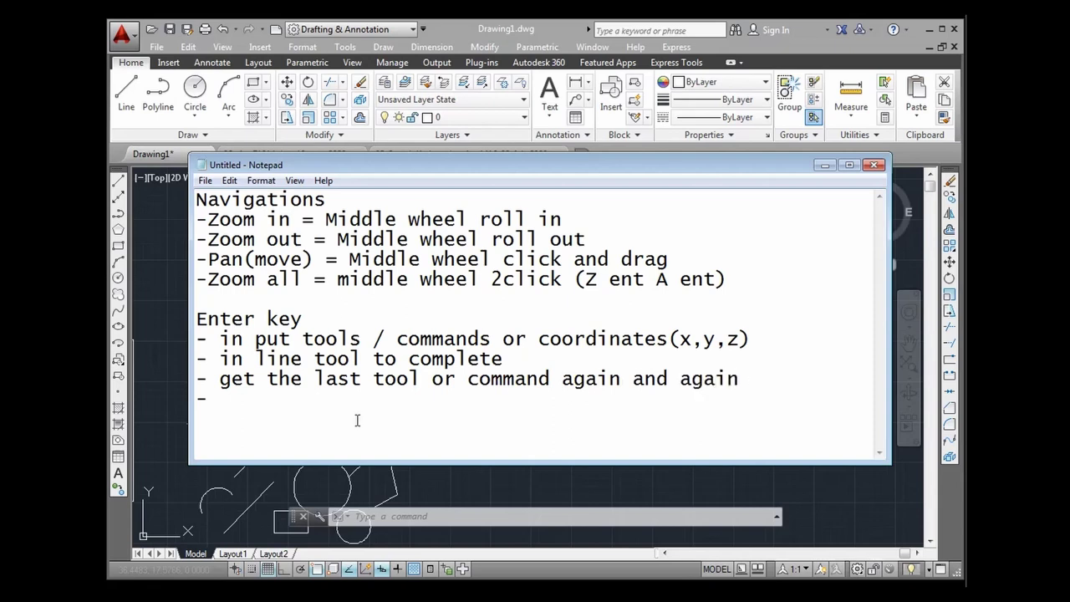
left_click_drag(374, 381, 432, 381)
left_click(376, 395)
type("used")
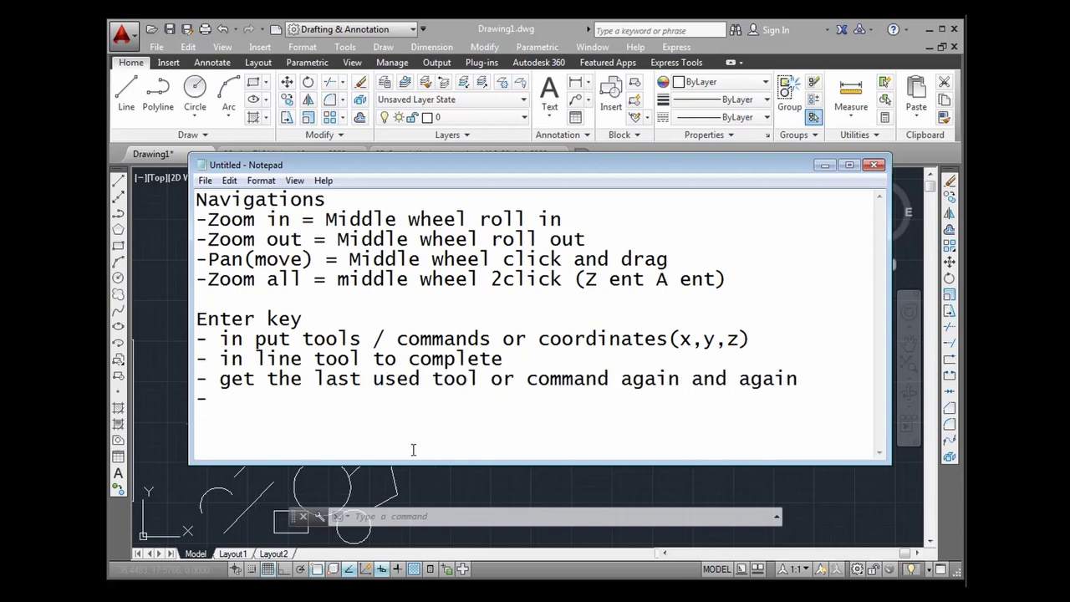
mouse_move(316, 381)
left_mouse_down()
mouse_move(792, 382)
mouse_move(824, 399)
left_mouse_up()
left_click(527, 383)
left_click_drag(266, 381, 195, 381)
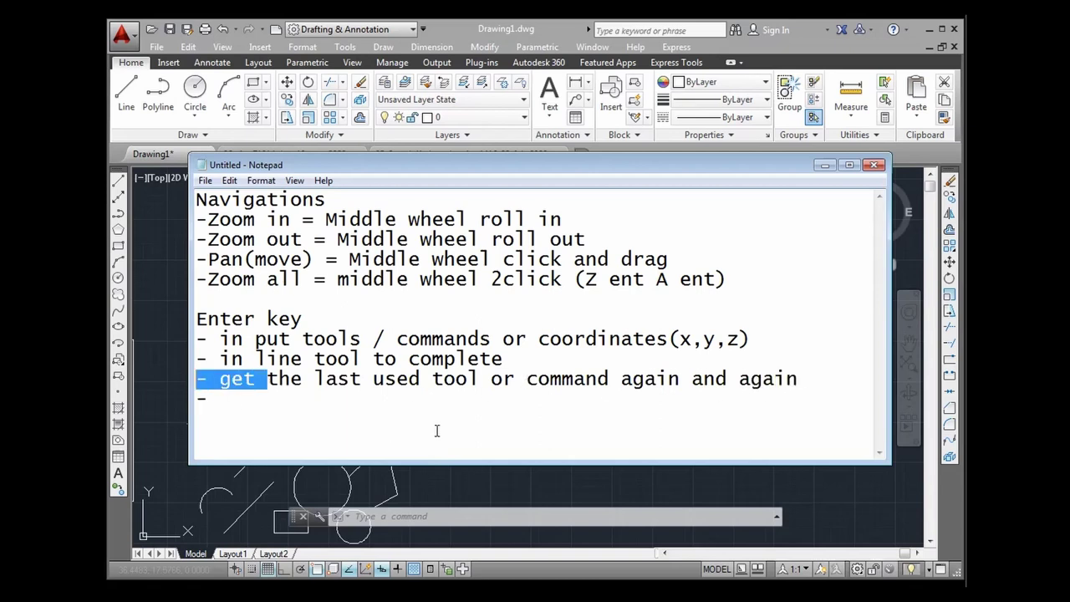
Step: Back in AutoCAD, draw an open four-point line shape with the Line tool
left_click(519, 39)
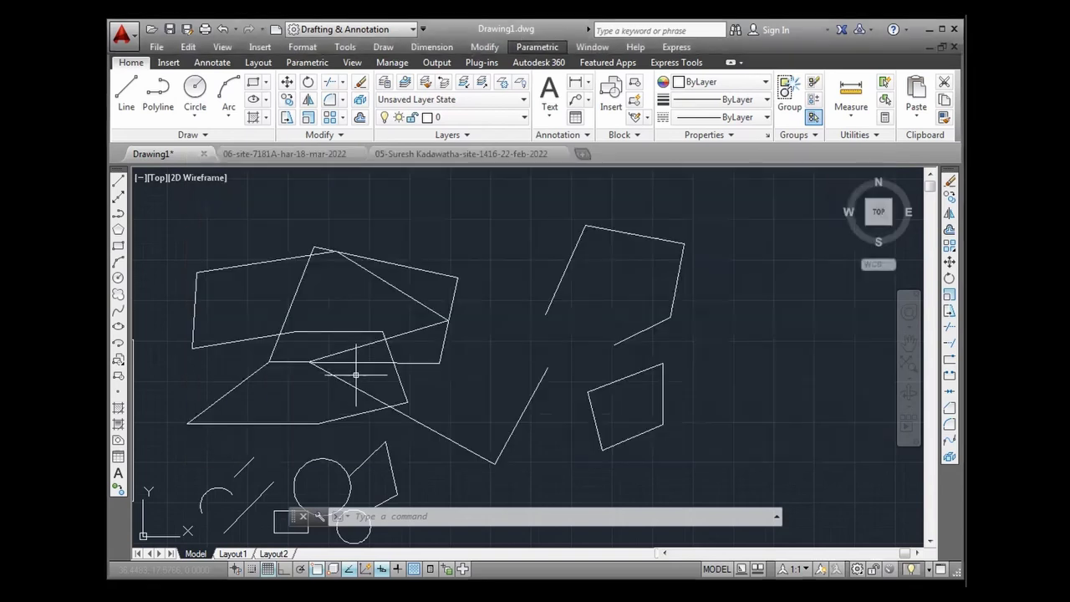
left_click(129, 111)
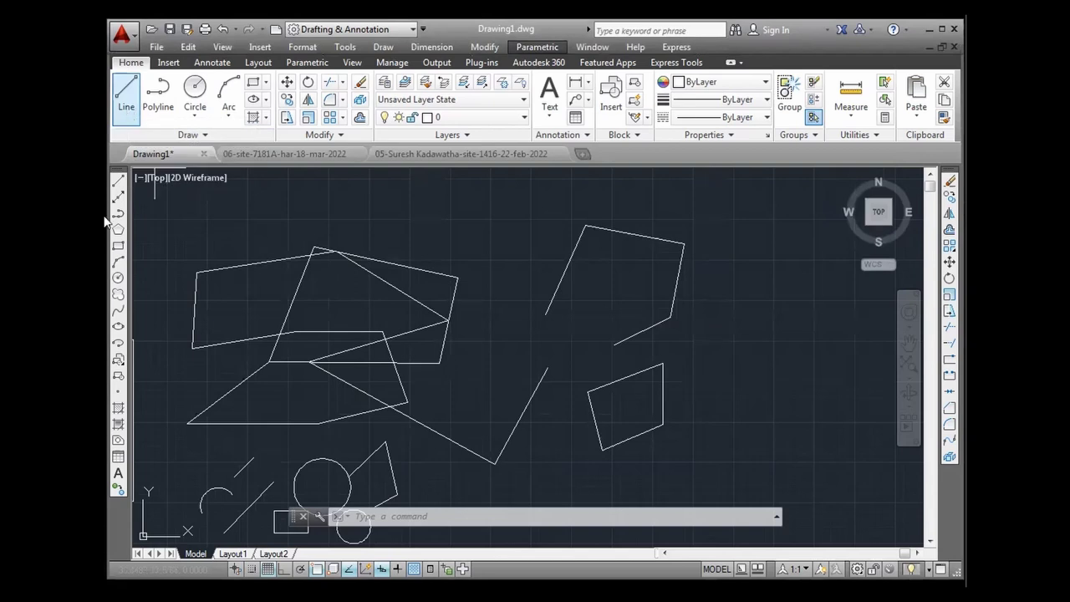
scroll(161, 340, "down", 2)
scroll(485, 306, "up", 2)
left_click(513, 370)
left_click(530, 253)
left_click(636, 289)
left_click(604, 382)
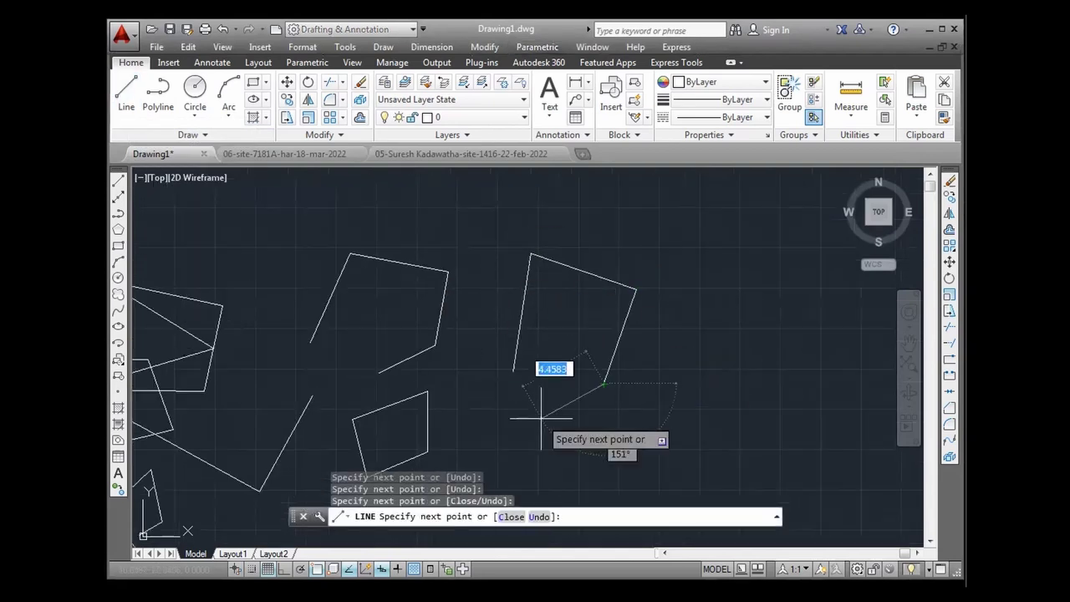
key("Return")
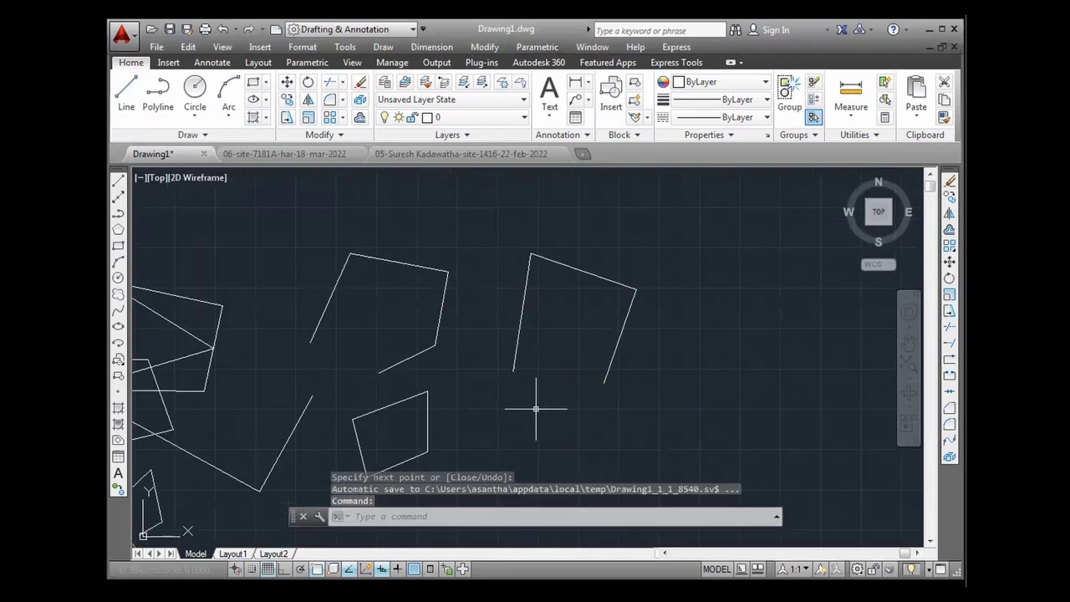
Step: Repeat LINE to draw a second four-point open line shape just below
key("Return")
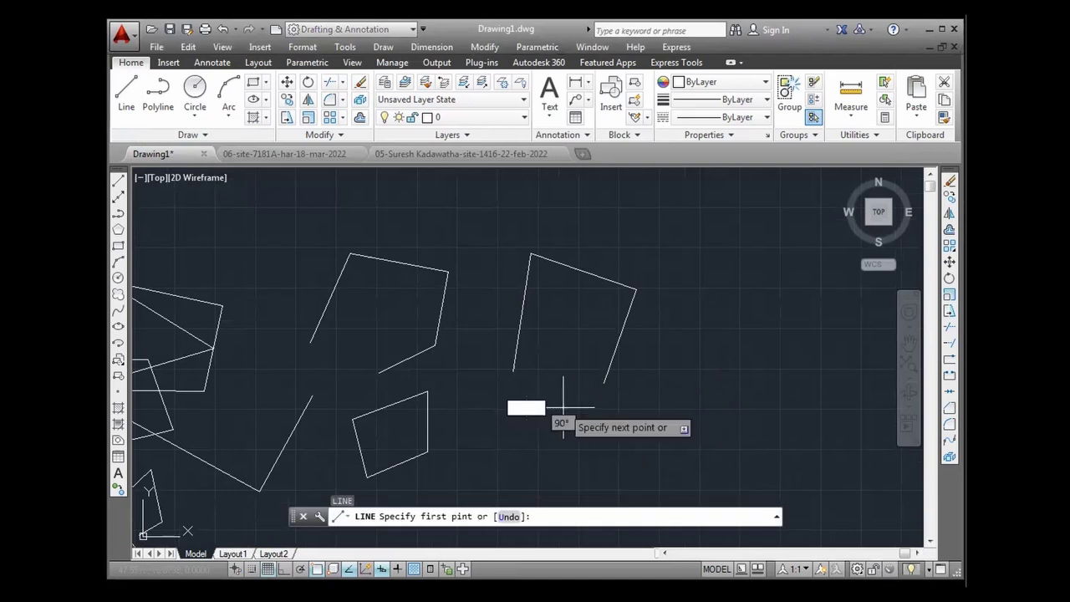
left_click(564, 408)
left_click(563, 332)
left_click(685, 332)
left_click(603, 422)
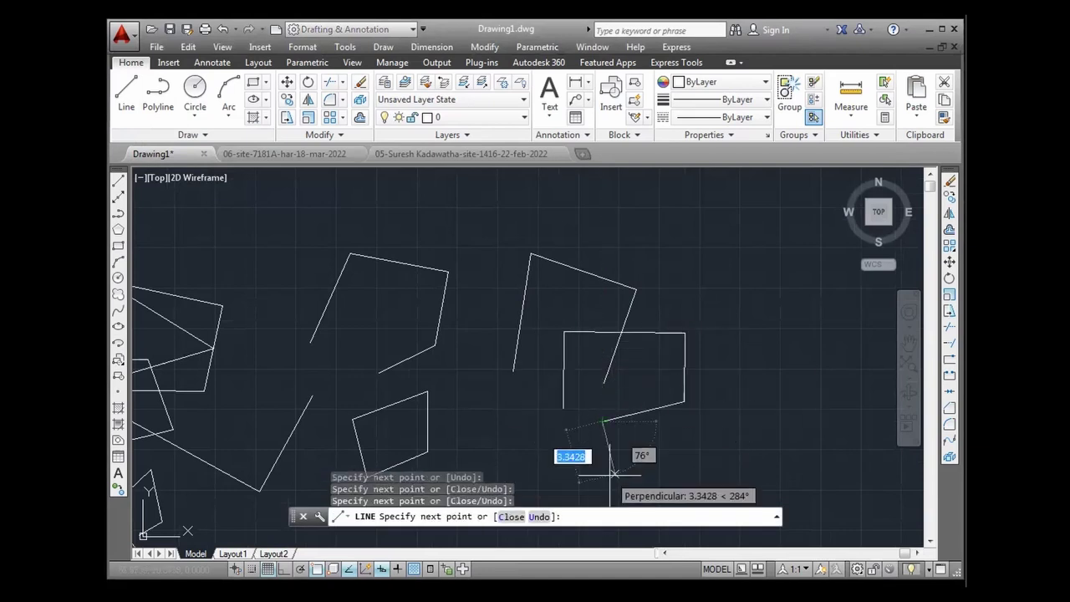
key("Return")
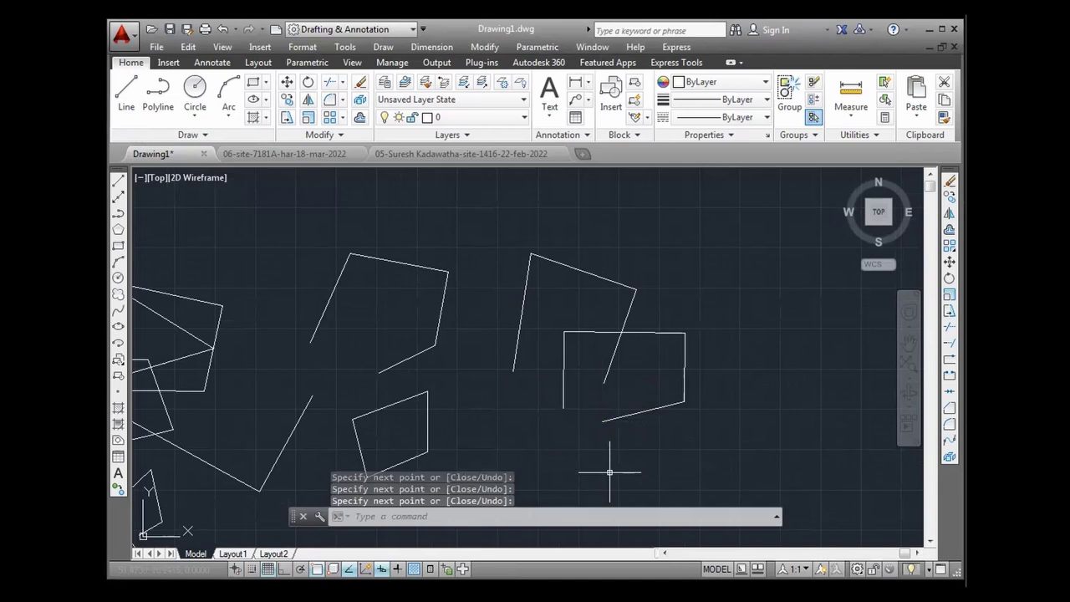
Step: Repeat LINE to draw a triangle shape below the others
key("Return")
left_click(504, 425)
left_click(583, 353)
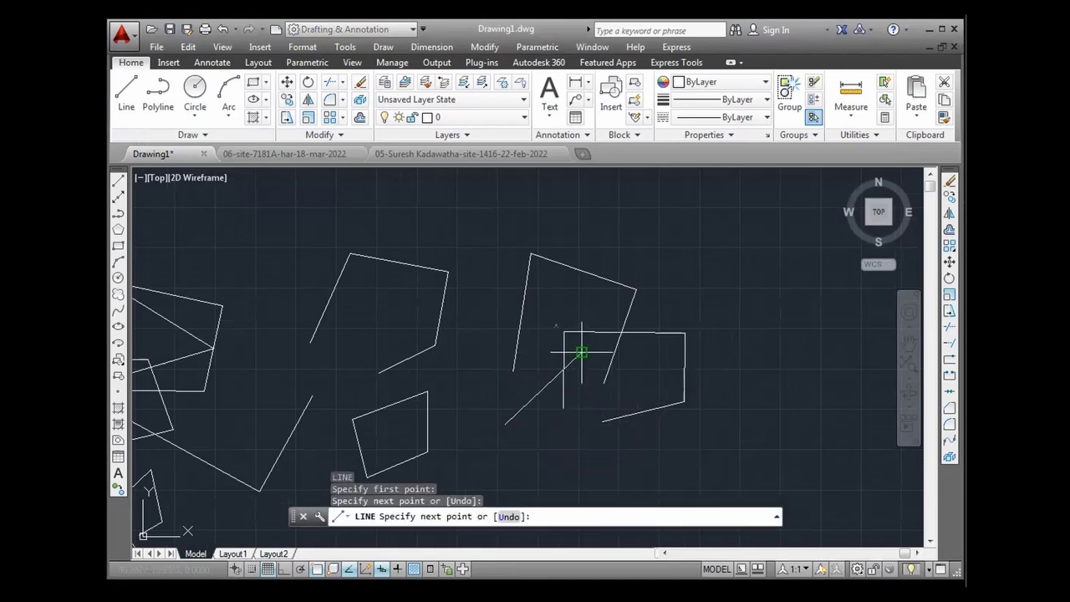
left_click(654, 461)
left_click(547, 460)
key("Return")
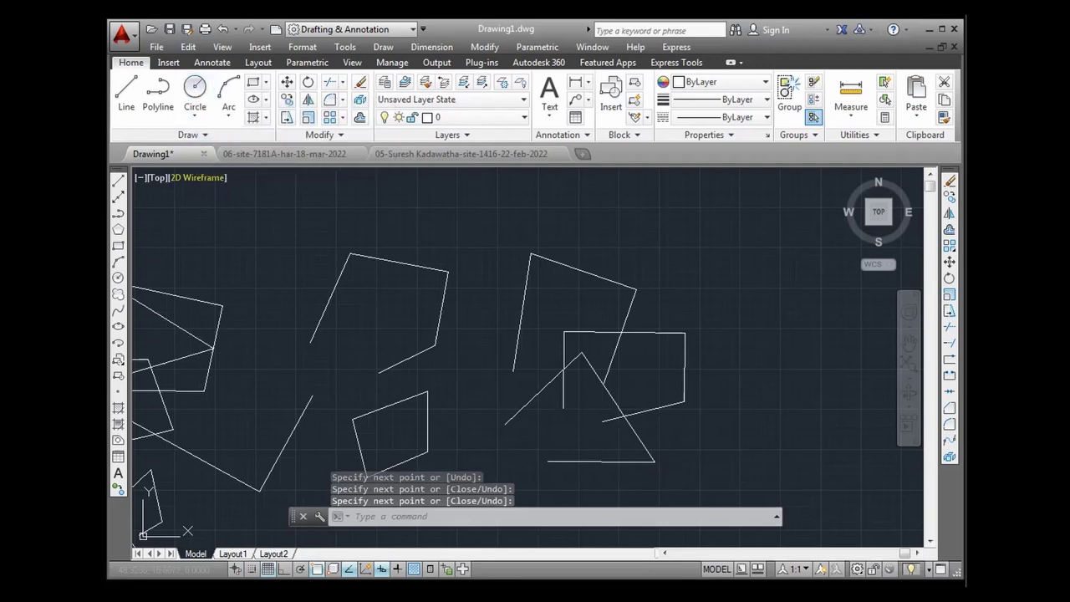
Step: Draw two circles with Circle > Center, Radius, repeating the command
left_click(195, 117)
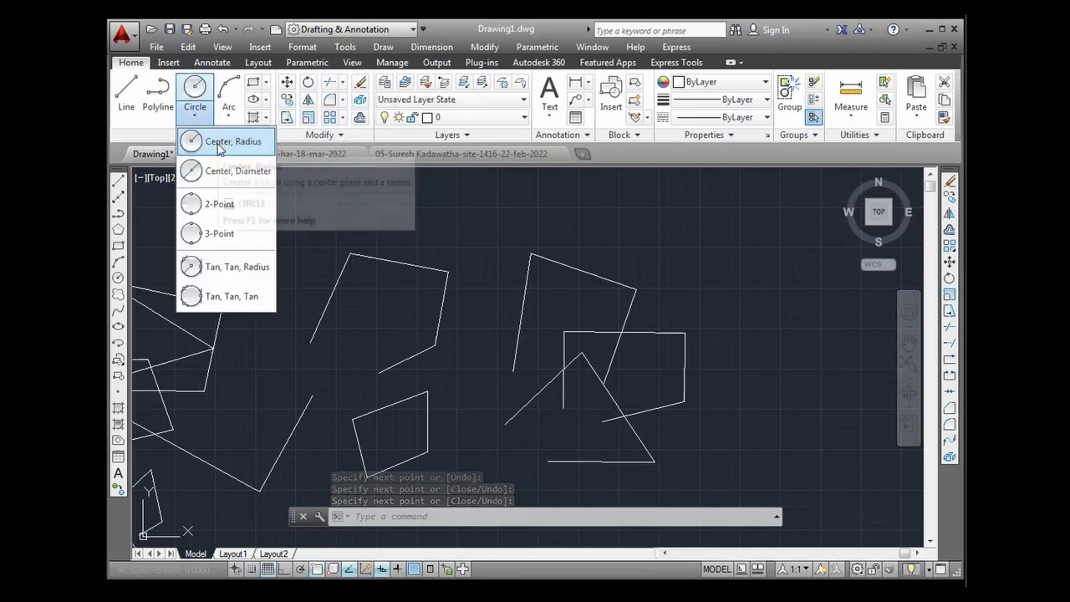
left_click(219, 147)
left_click(457, 237)
left_click(478, 274)
key("Return")
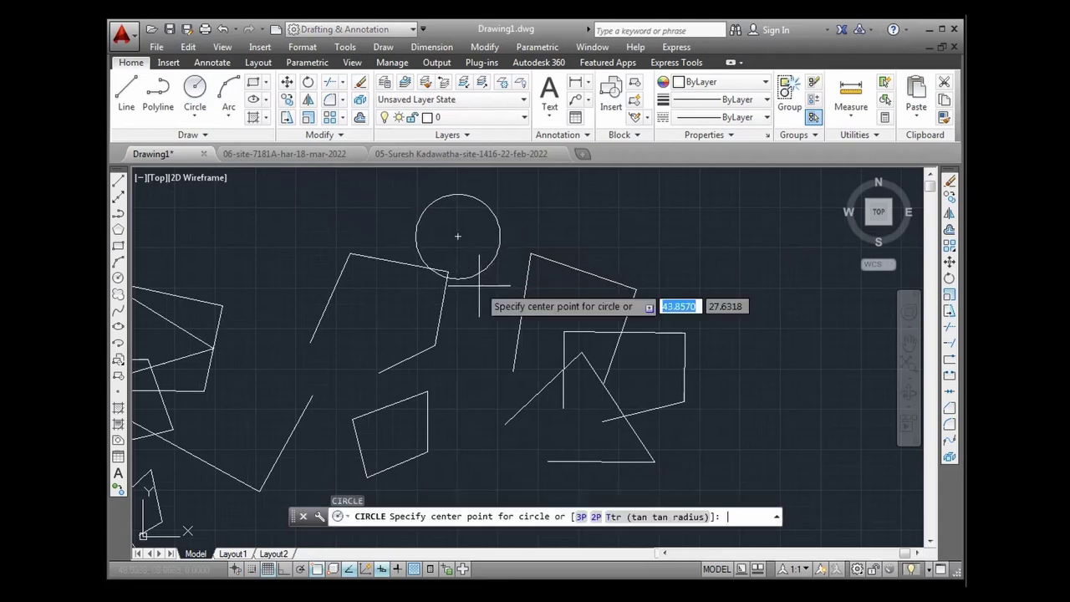
left_click(473, 332)
left_click(474, 372)
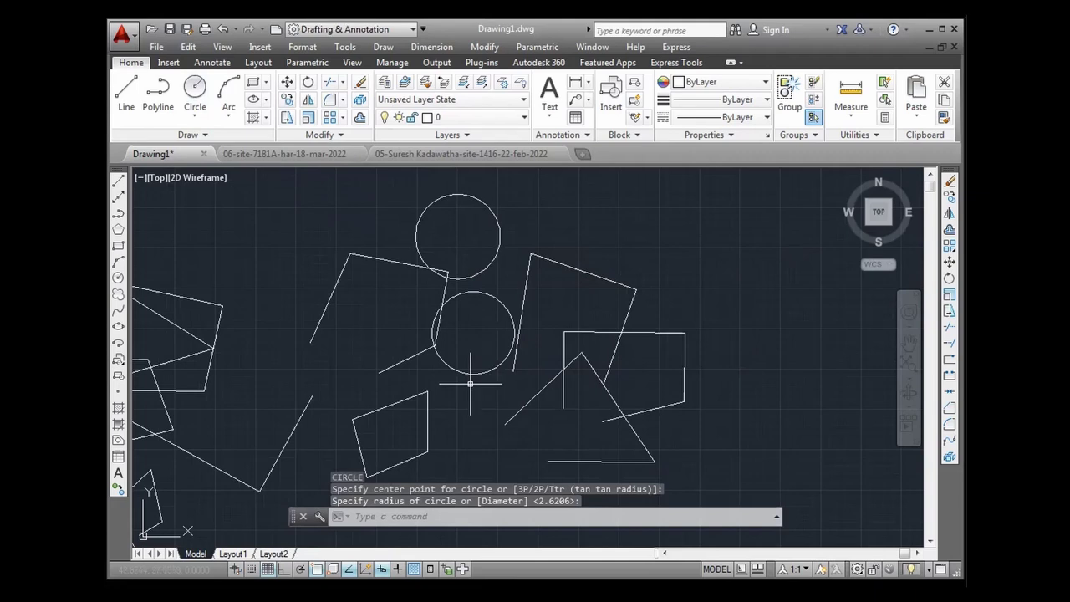
Step: Add three more circles, one using the default radius, to the left
key("Return")
left_click(364, 322)
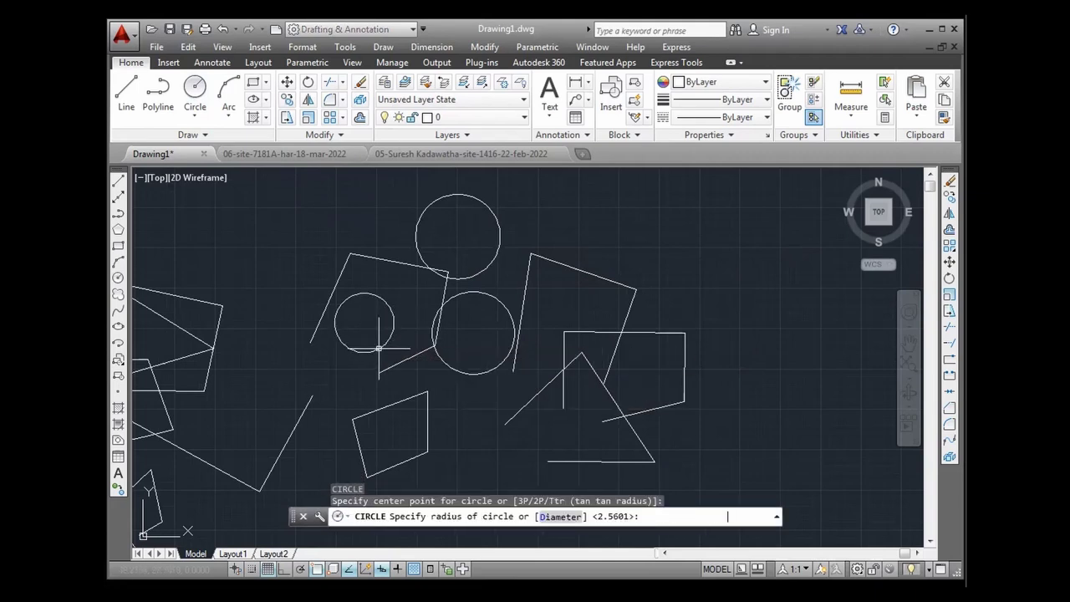
left_click(383, 343)
key("Return")
left_click(285, 269)
key("Return")
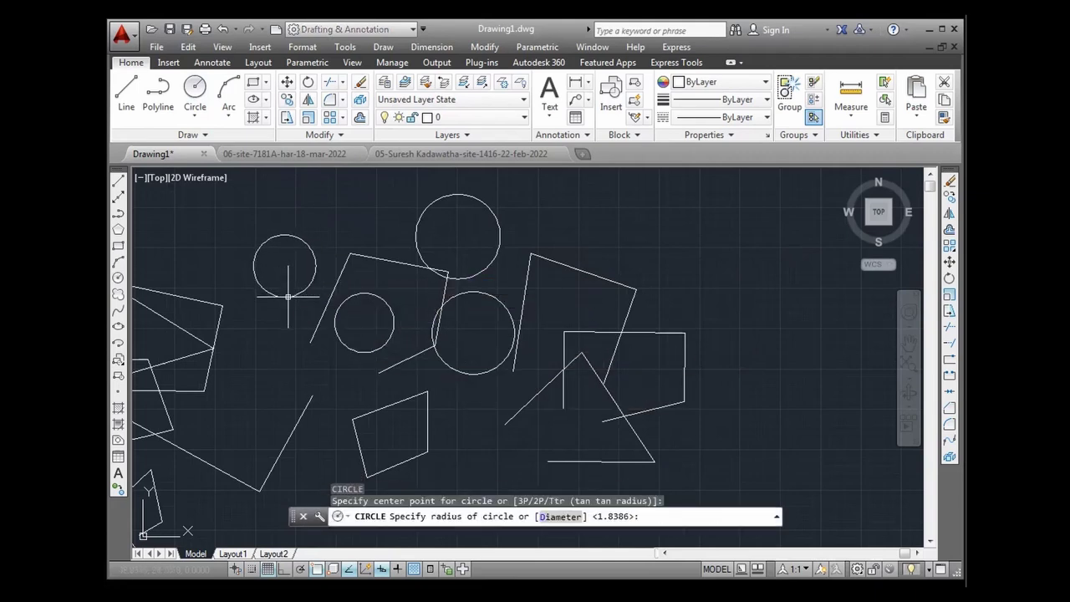
key("Return")
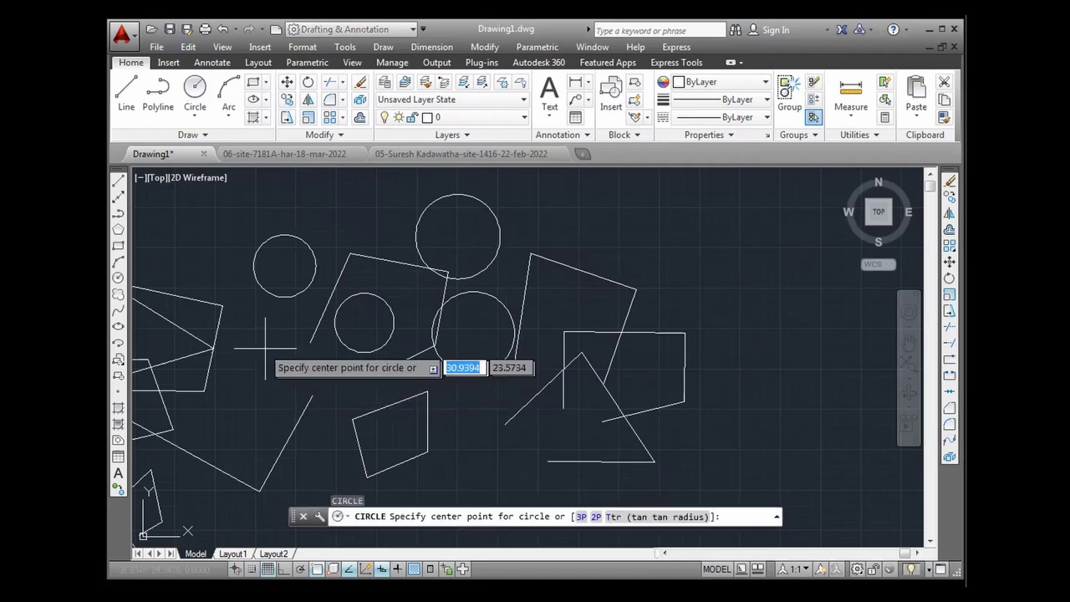
left_click(259, 346)
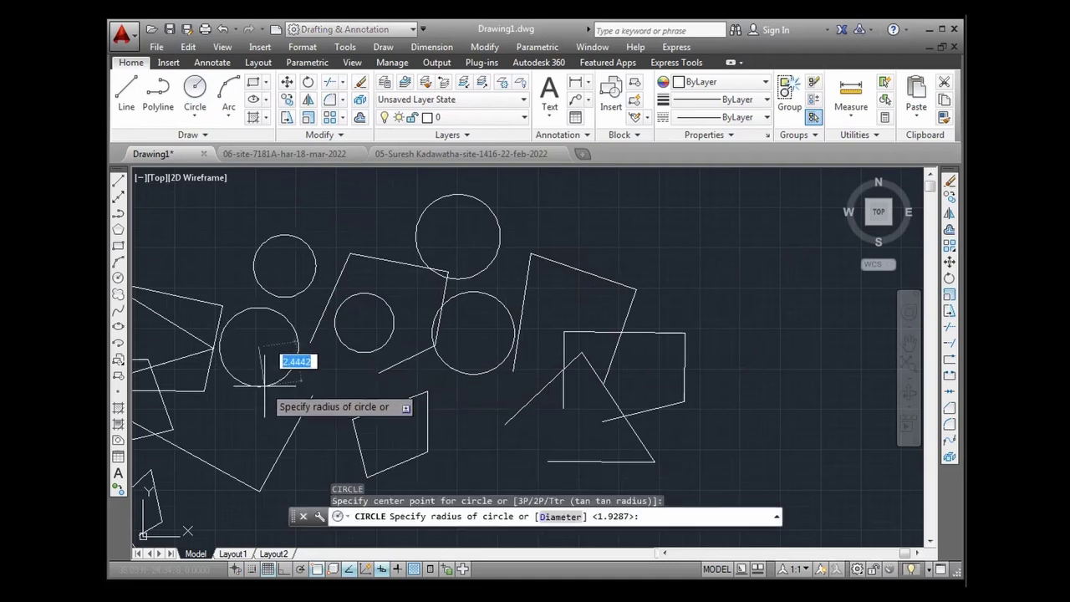
left_click(264, 387)
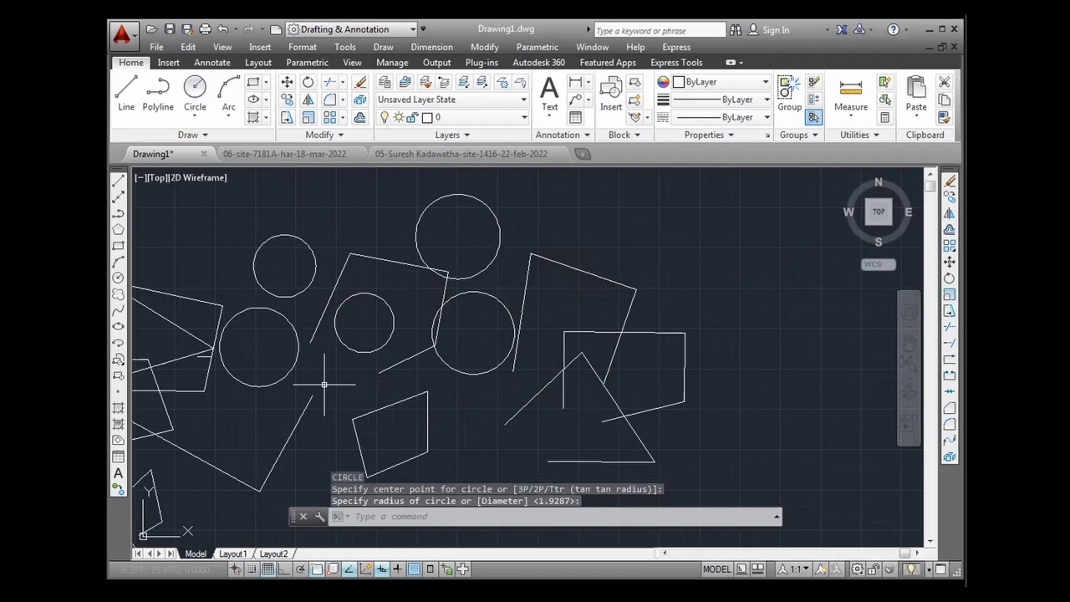
Step: Draw three rectangles near the top and right of the drawing
left_click(266, 82)
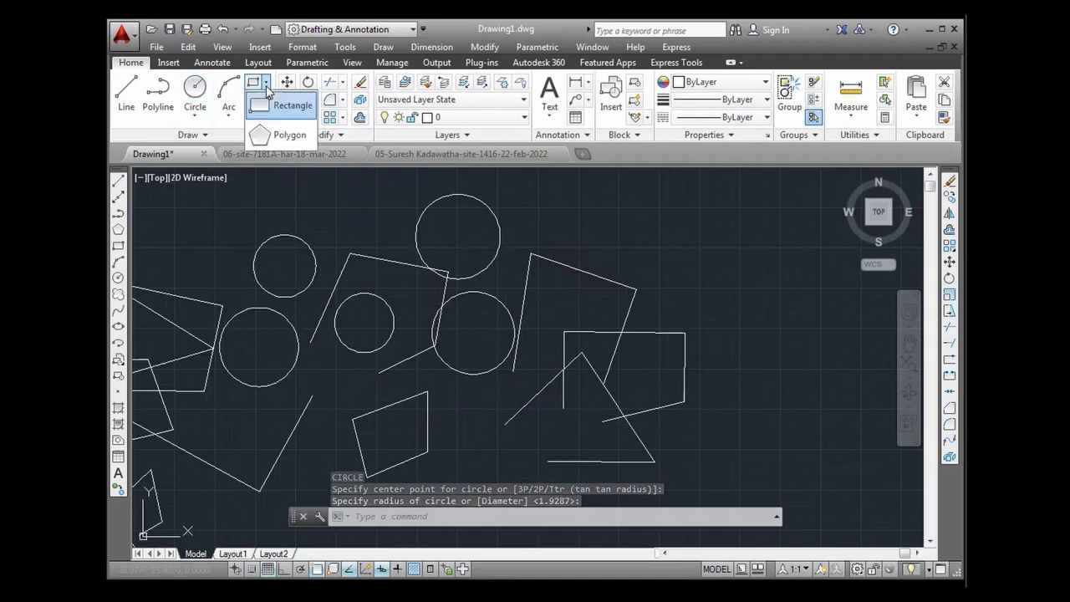
left_click(269, 109)
left_click(301, 179)
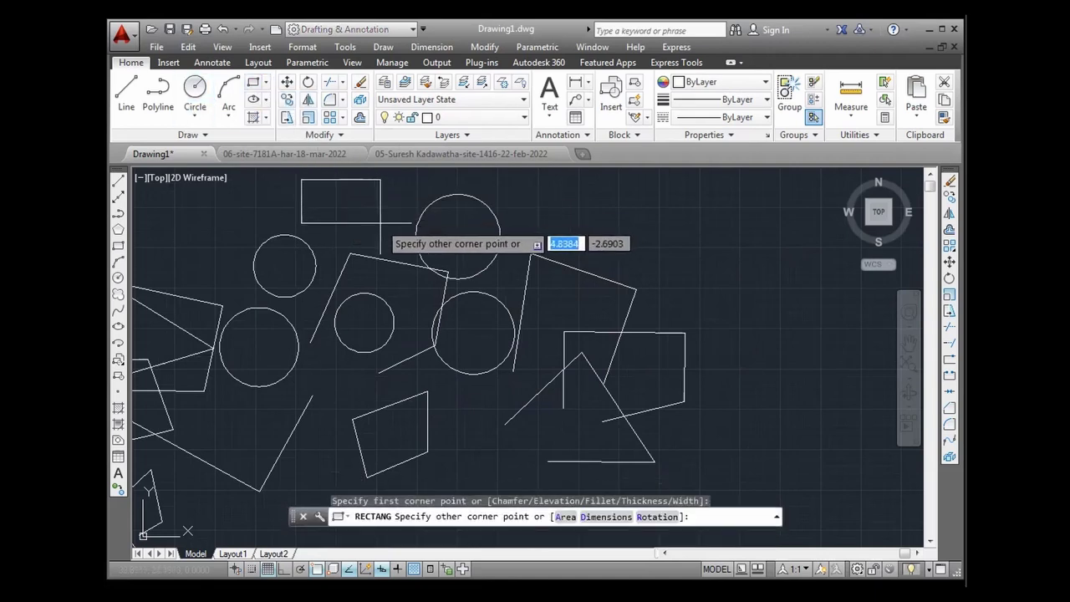
left_click(380, 223)
key("Return")
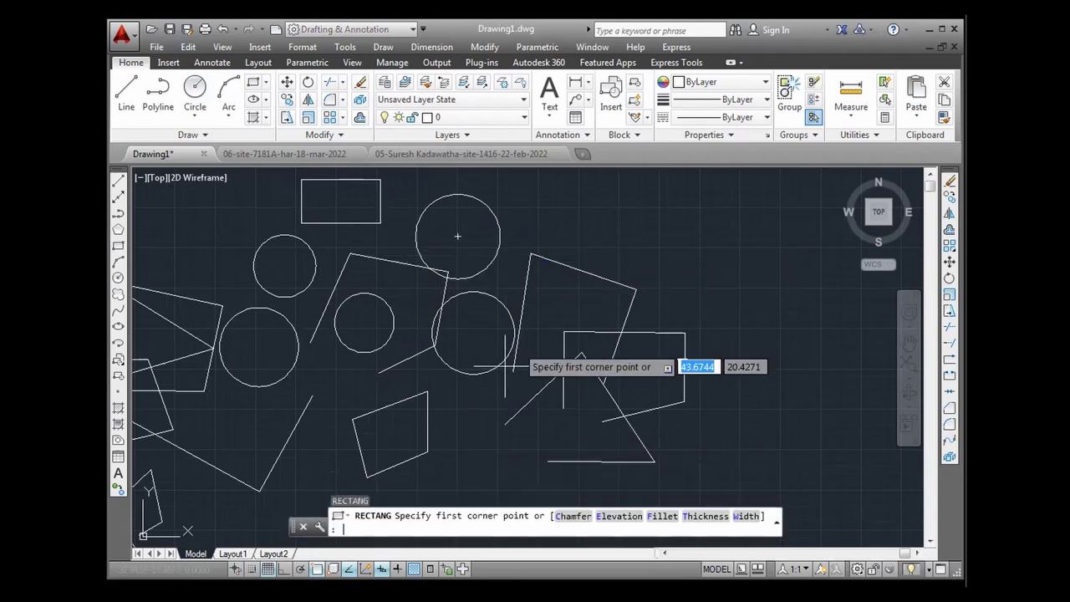
left_click(560, 199)
left_click(650, 226)
key("Return")
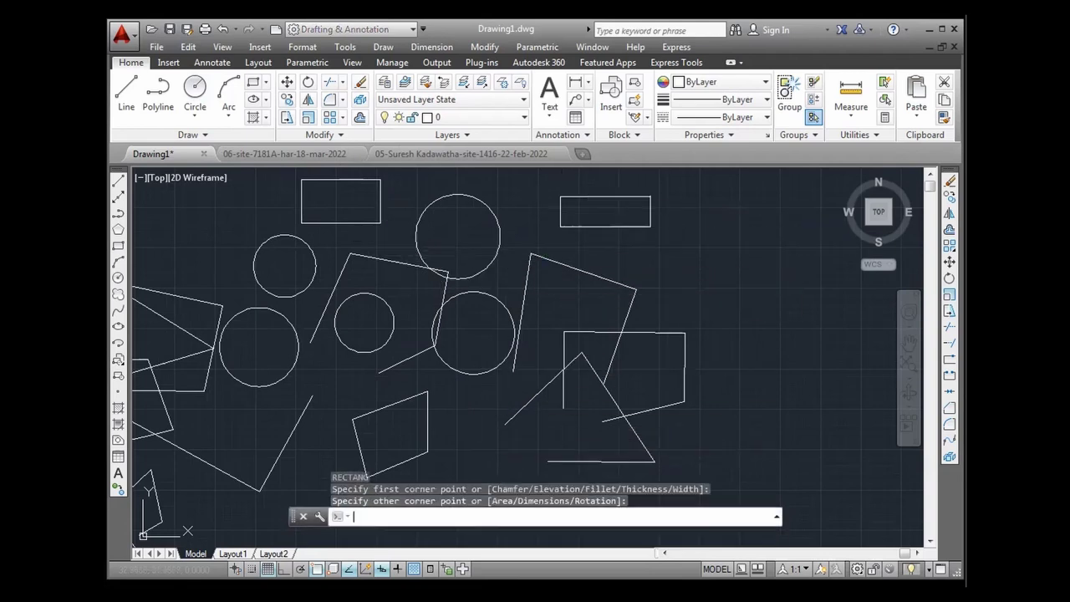
left_click(678, 258)
left_click(735, 307)
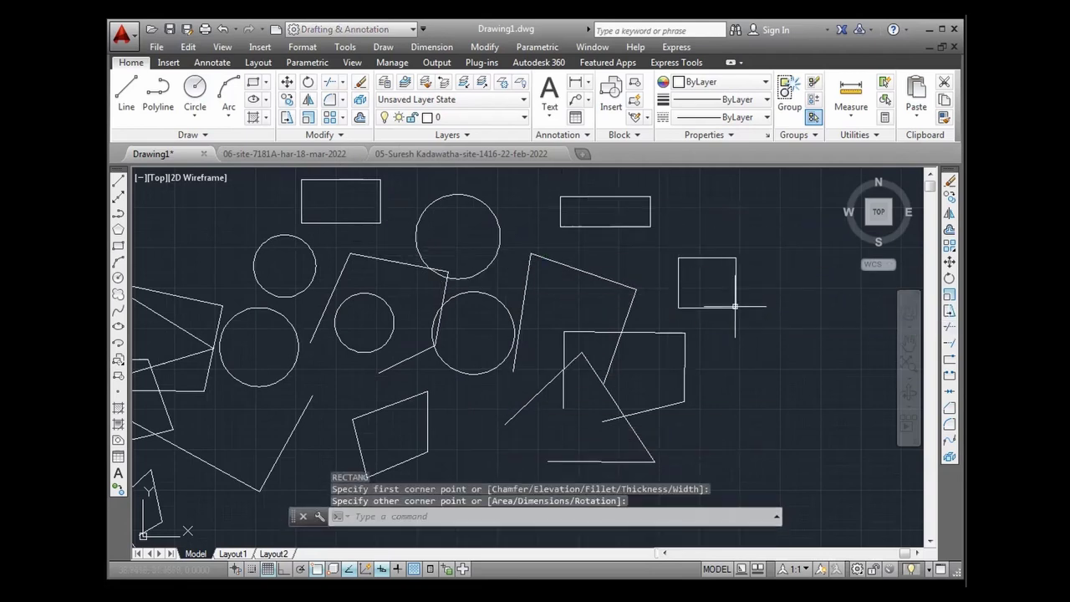
left_click(302, 46)
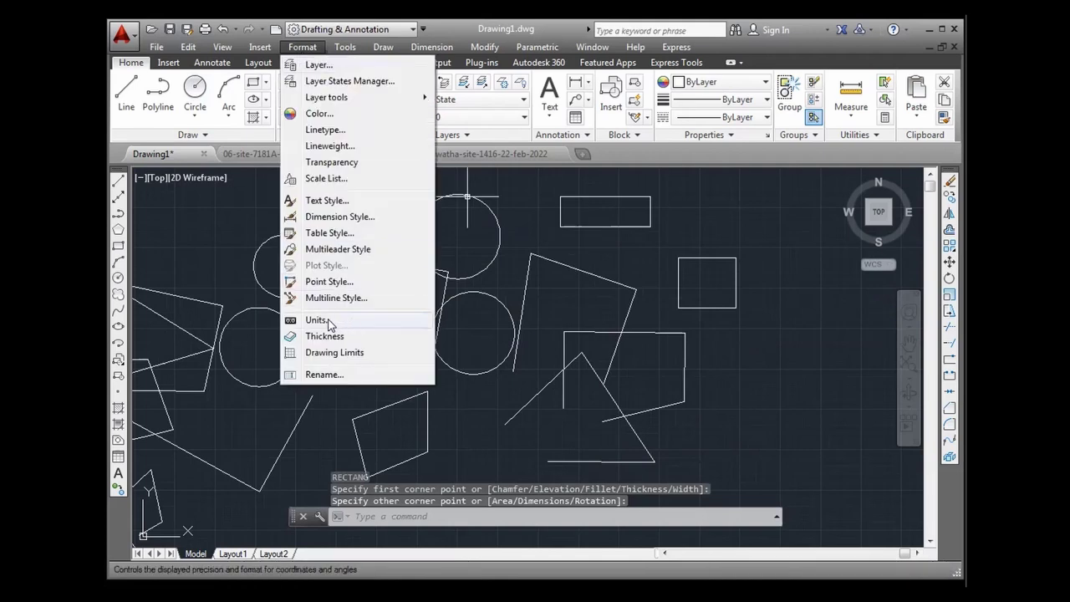
left_click(316, 319)
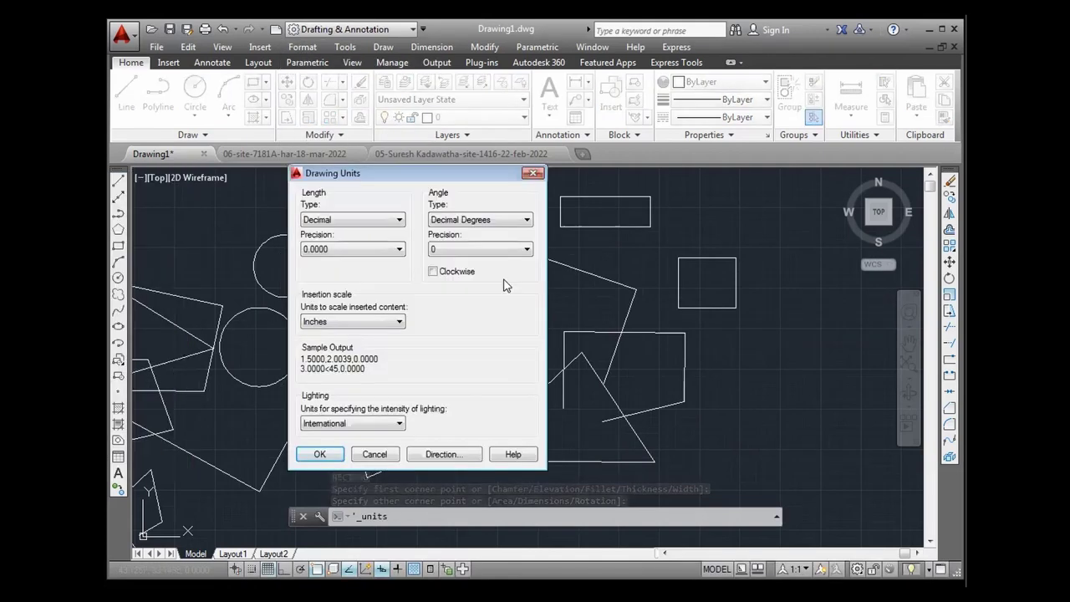
left_click(532, 173)
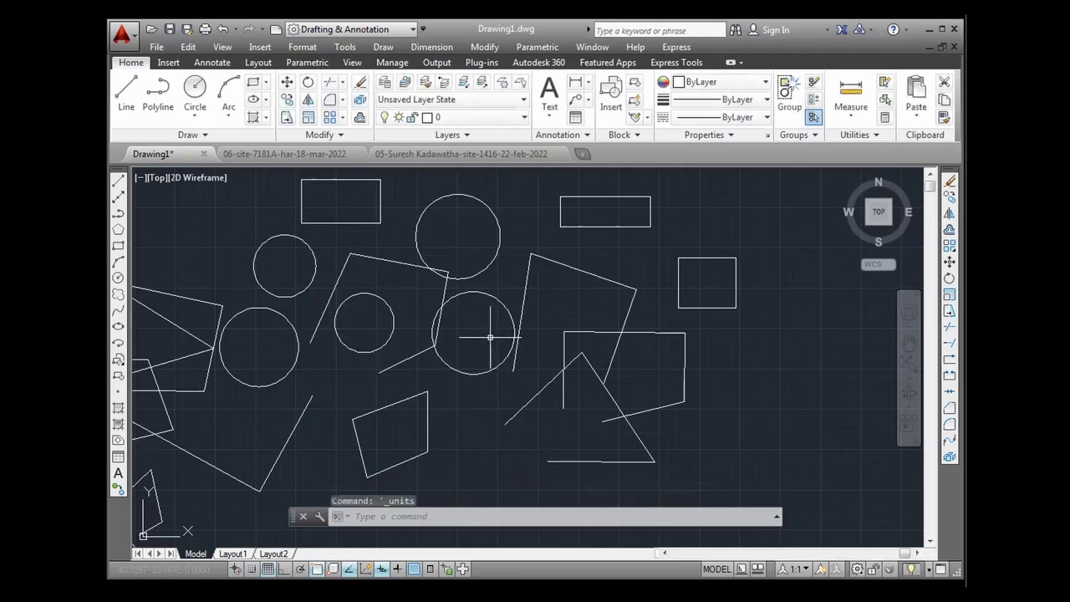
key("Return")
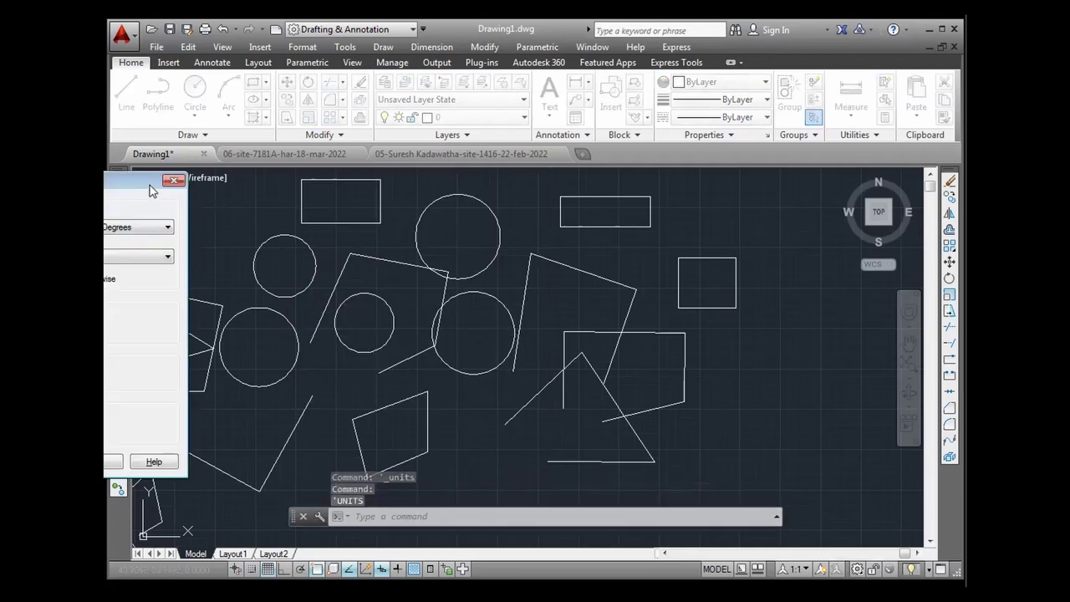
left_click_drag(149, 185, 552, 195)
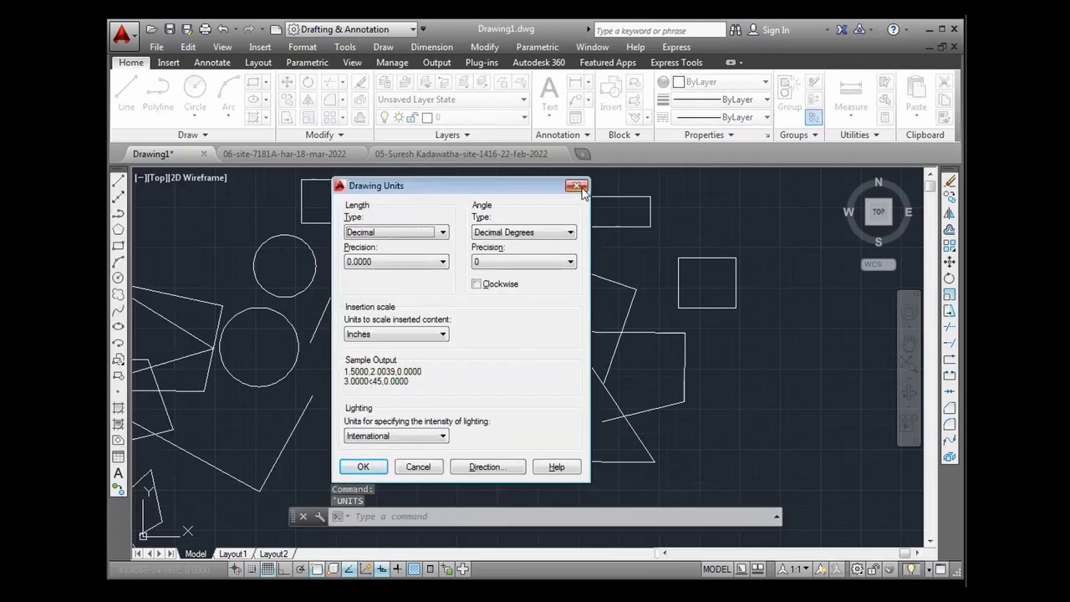
left_click(576, 184)
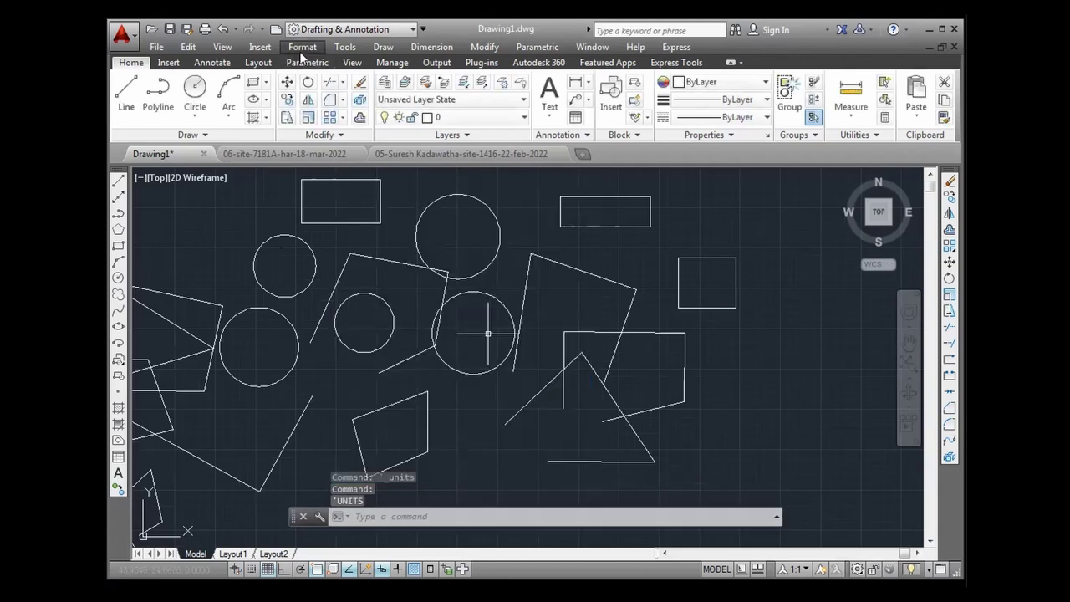
key("Return")
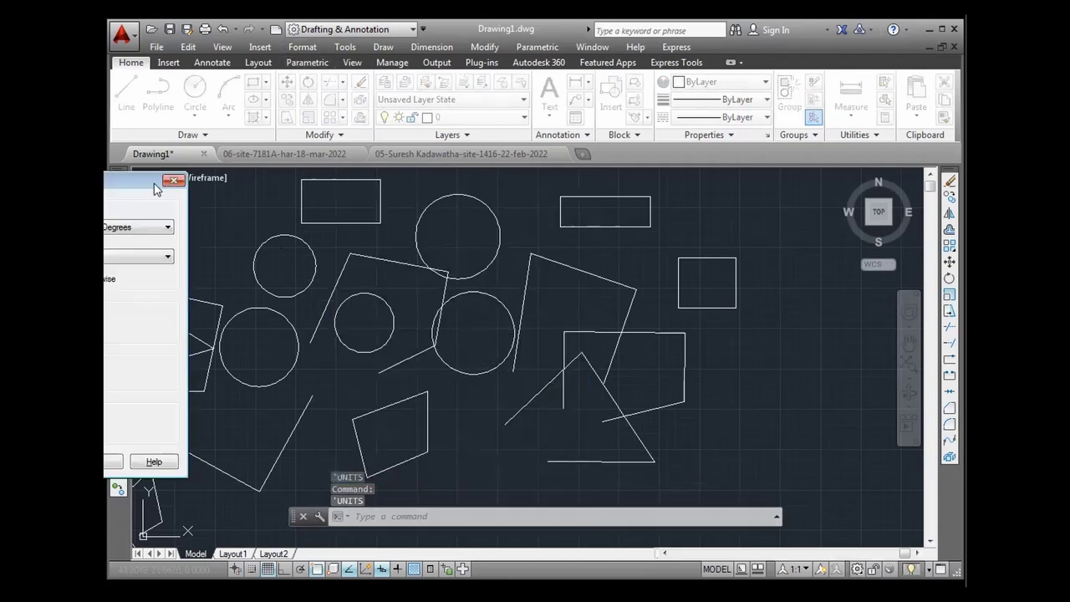
left_click_drag(155, 189, 399, 181)
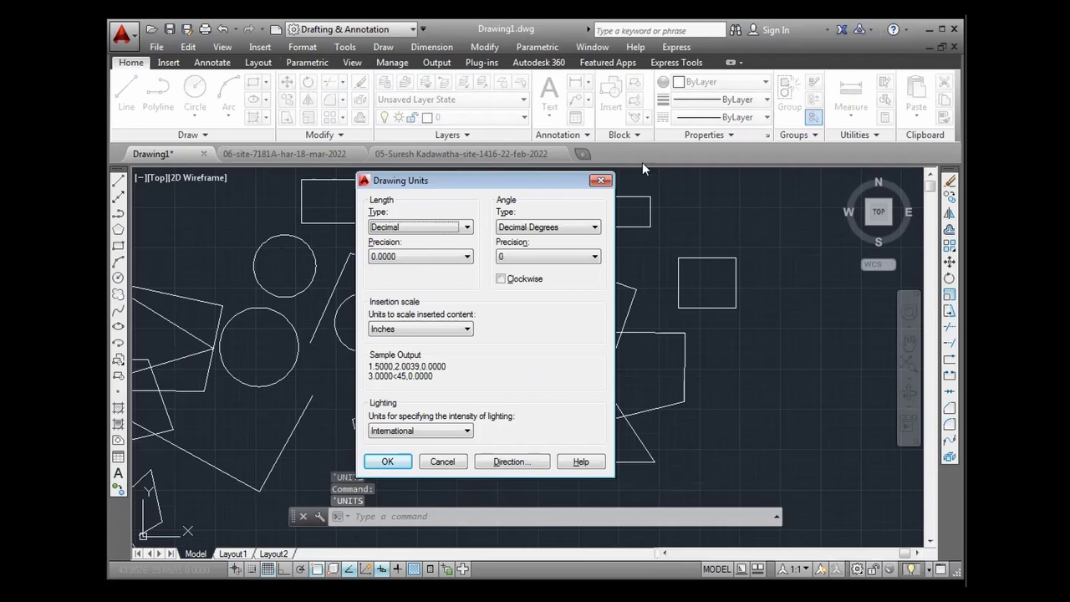
left_click(601, 181)
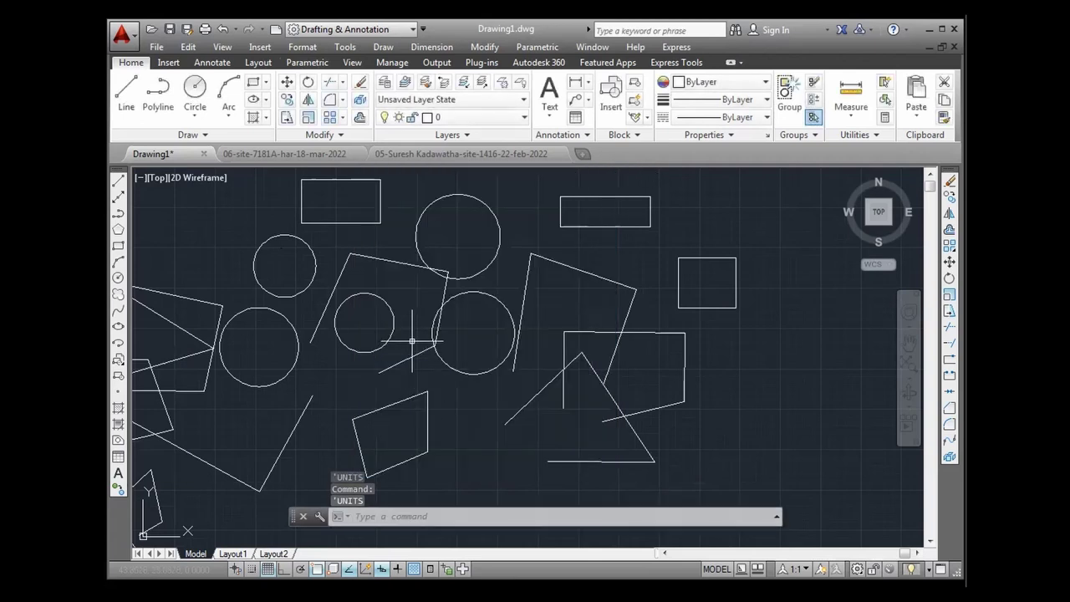
Step: Type 'in line tool join to the last end point' after the last dash under Enter key
key("alt+Tab")
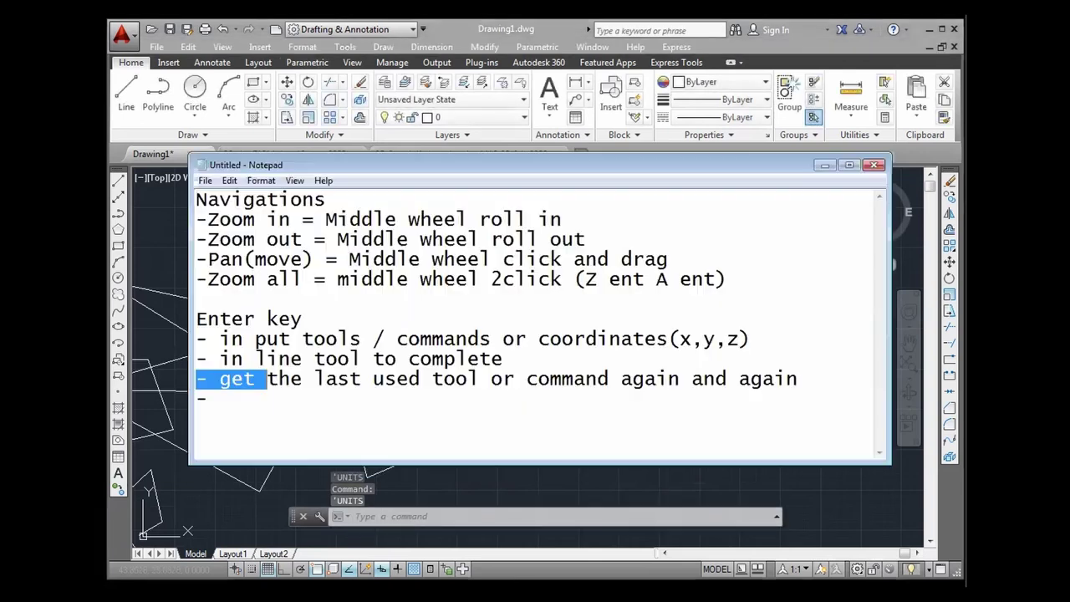
left_click(477, 379)
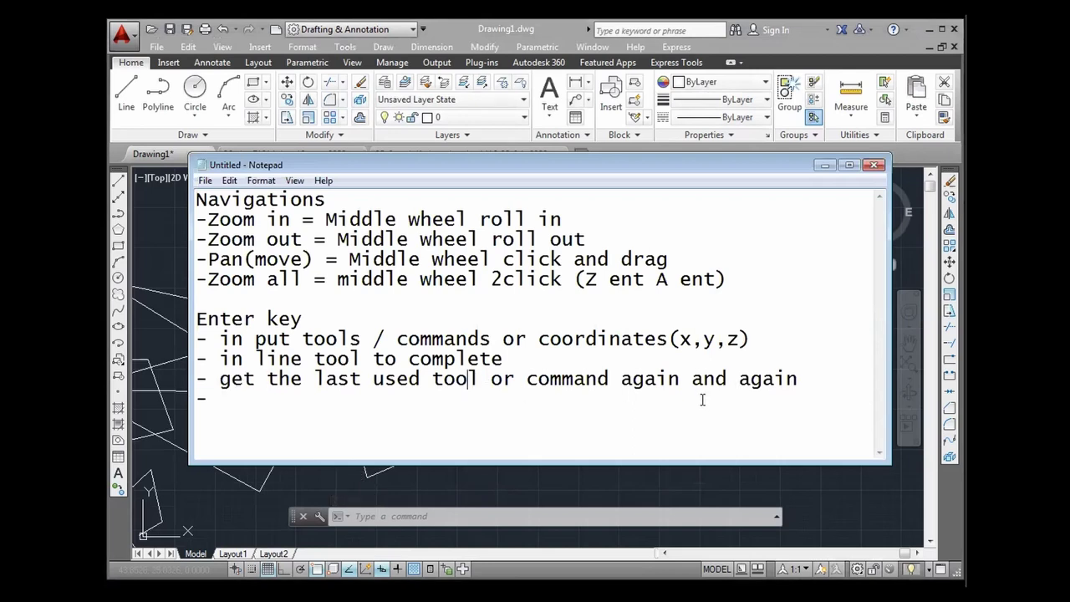
left_click(295, 407)
type("in line tool ")
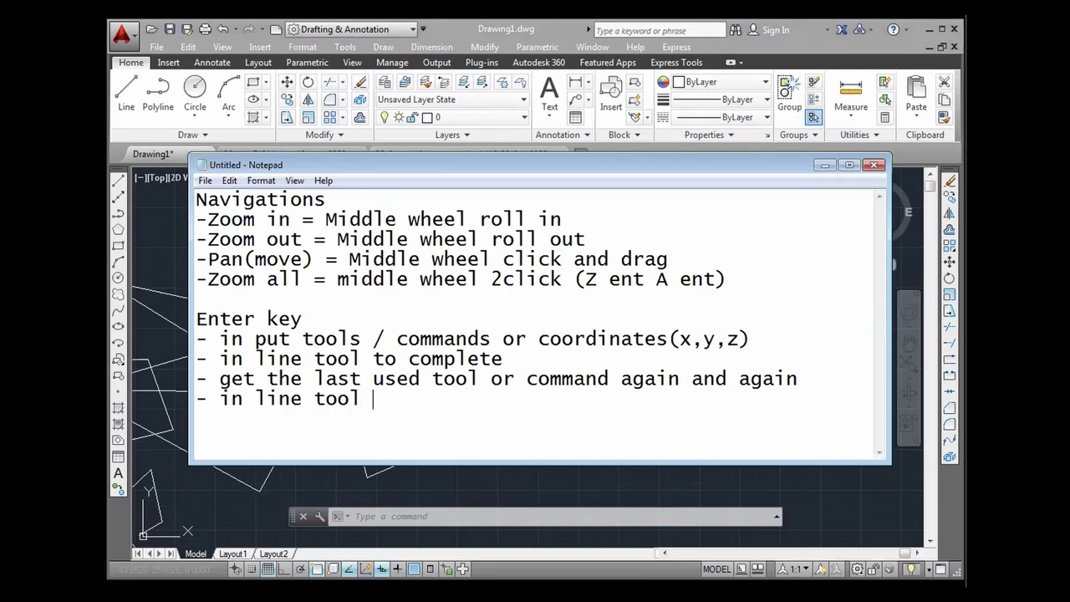
type("join to the last end p")
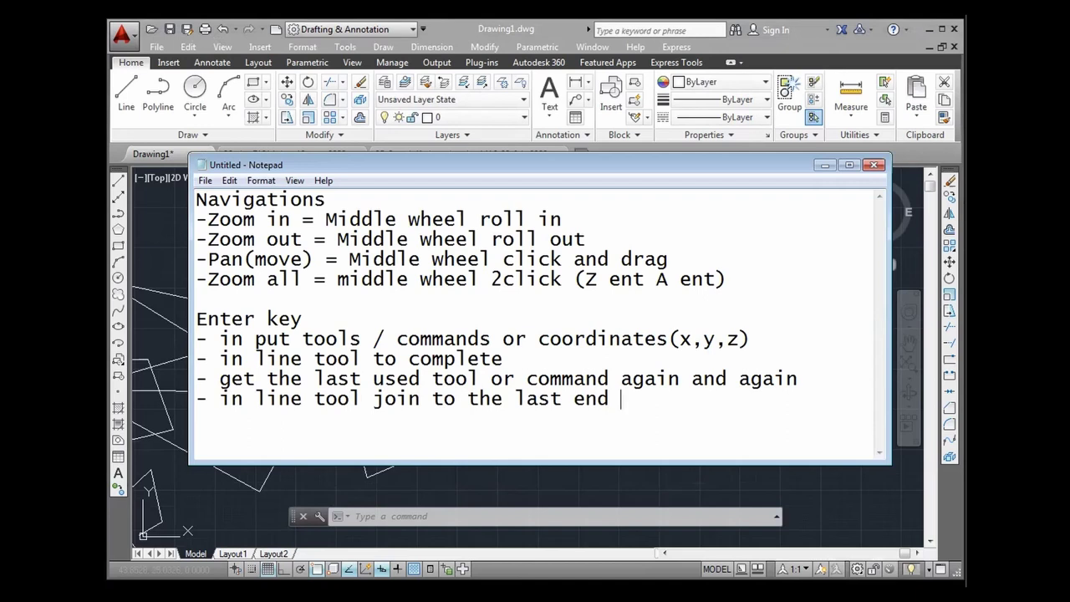
type("oint")
left_click_drag(369, 405, 422, 407)
left_click(422, 408)
left_click_drag(515, 400, 678, 402)
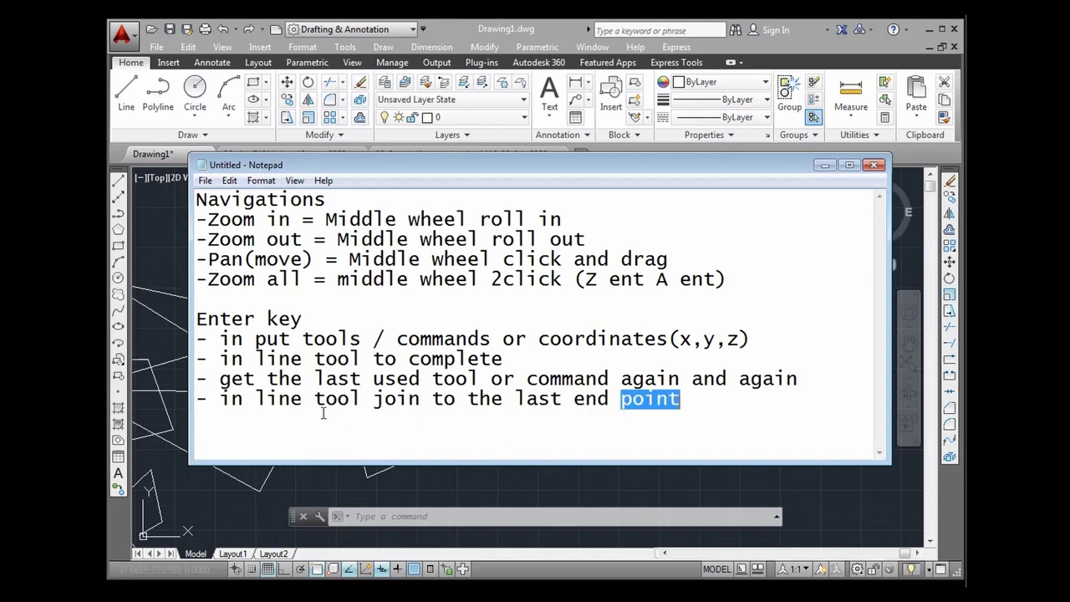
Step: Draw a test five-point line polygon, then window-select and delete it
left_click(485, 40)
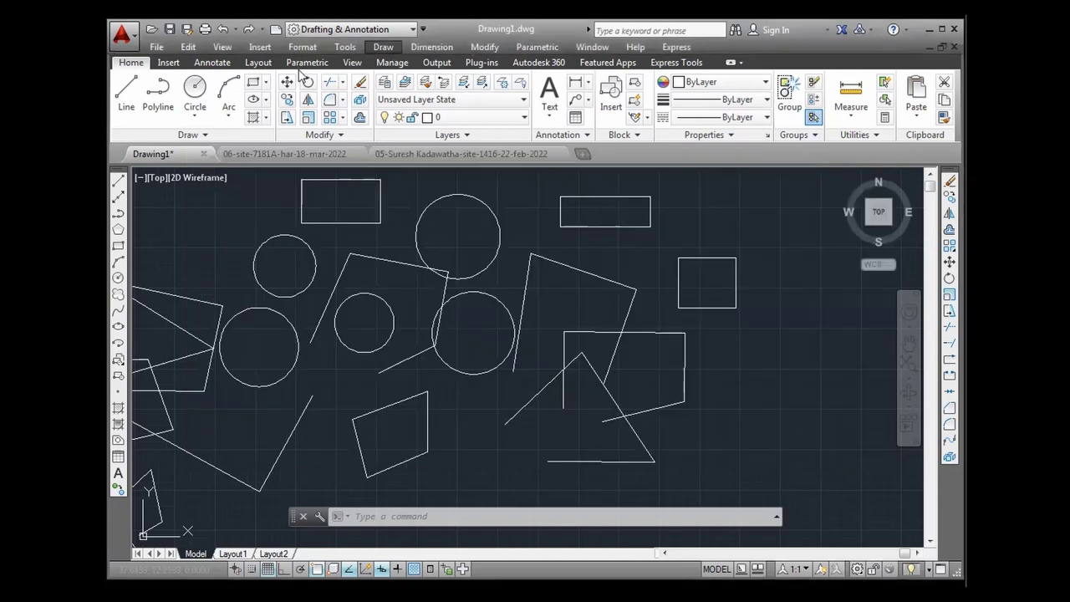
left_click(120, 96)
scroll(276, 368, "down", 3)
scroll(523, 392, "up", 3)
left_click(517, 401)
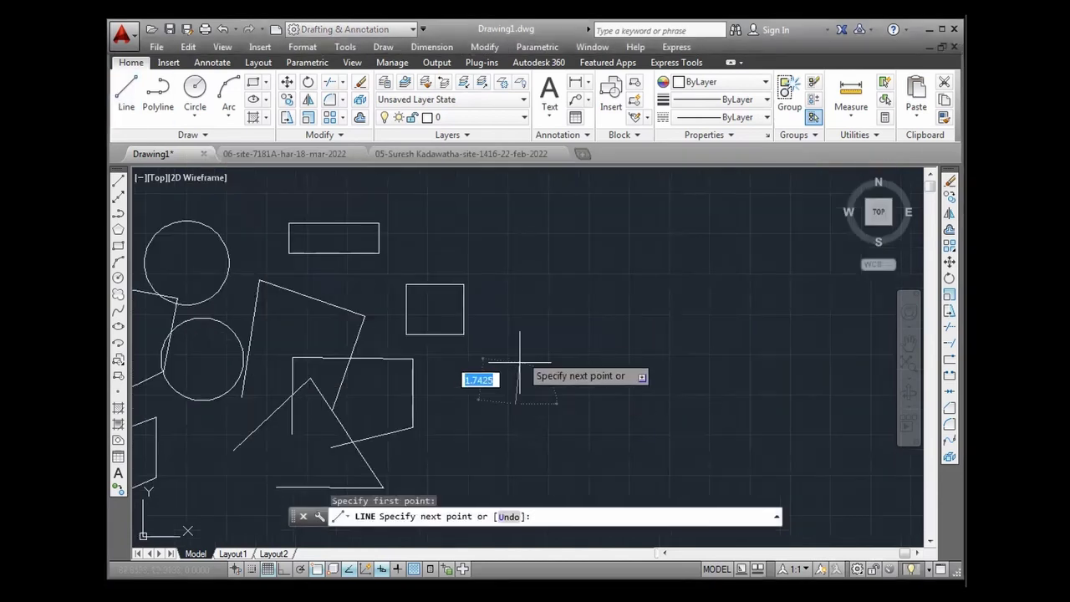
left_click(532, 294)
left_click(622, 275)
left_click(673, 365)
left_click(619, 426)
key("Escape")
left_click(692, 253)
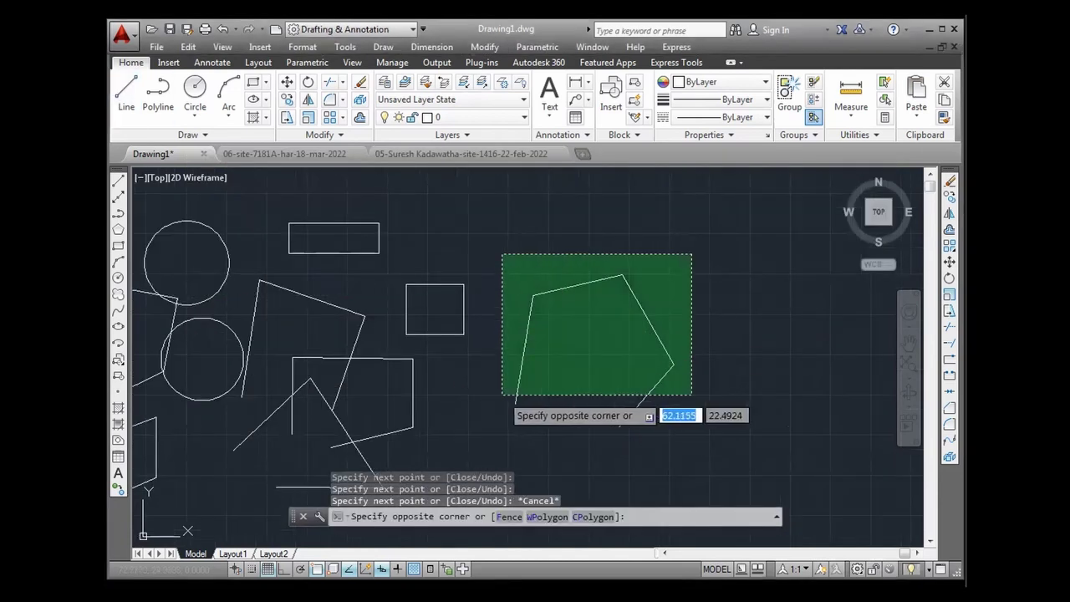
left_click(503, 393)
key("Delete")
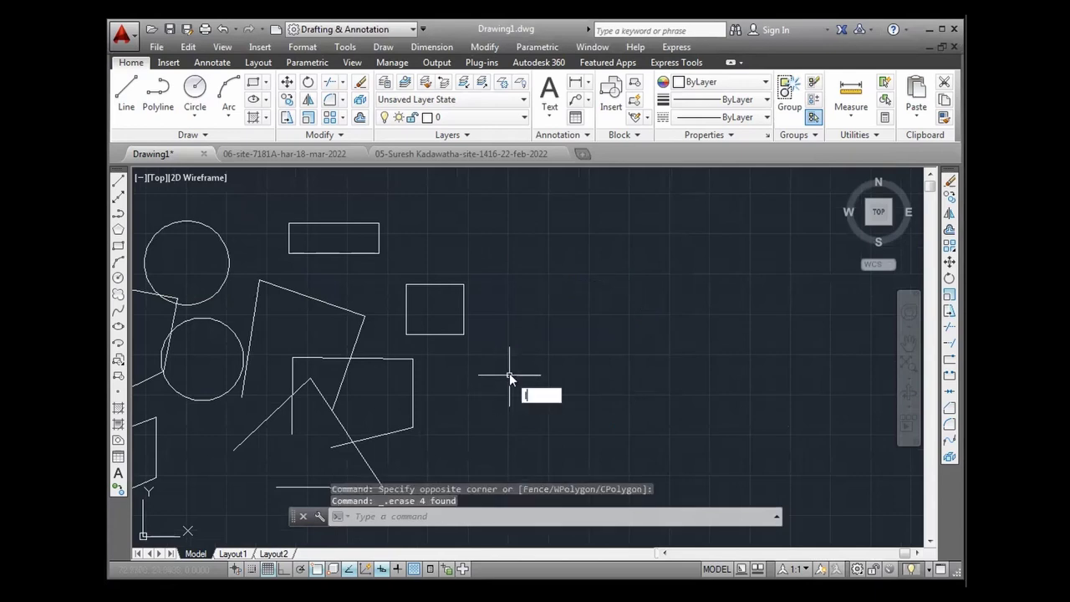
Step: Start LINE with the L alias and draw a four-point line chain
type("L")
key("Return")
left_click(533, 357)
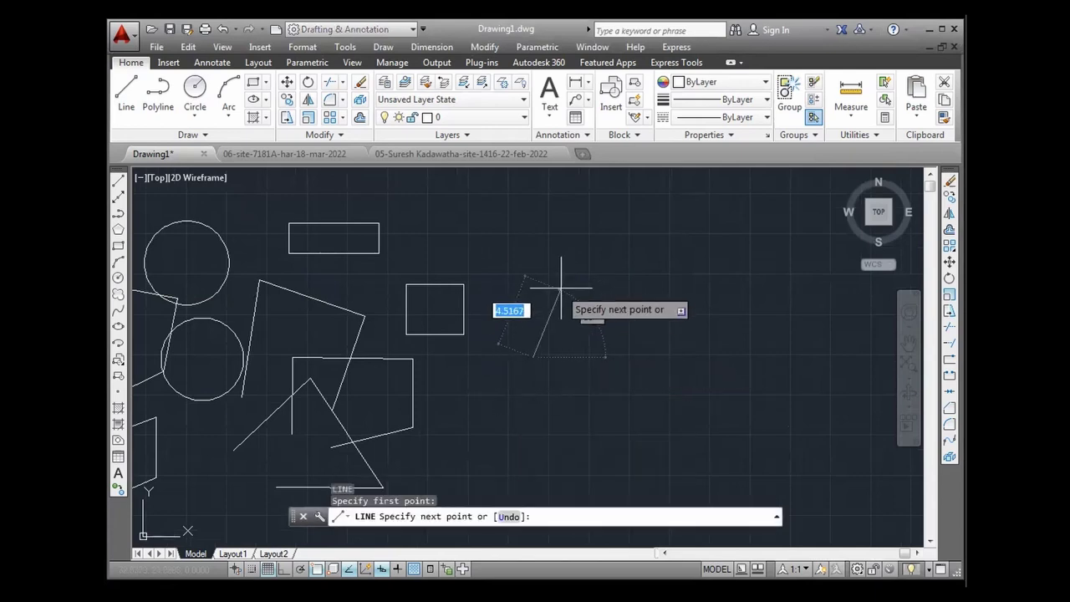
left_click(571, 285)
left_click(647, 321)
left_click(612, 389)
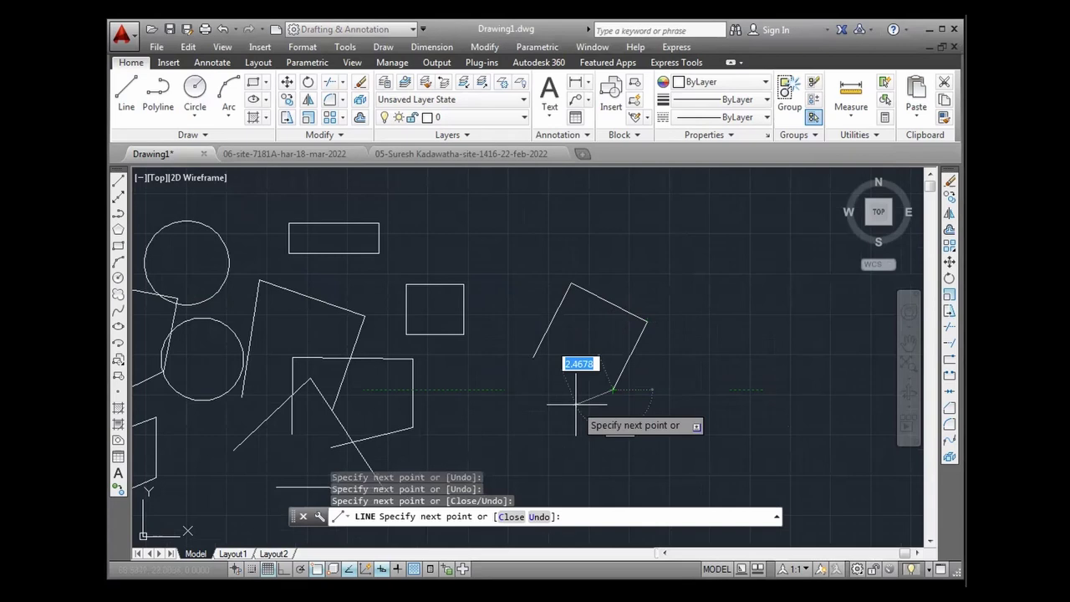
key("Return")
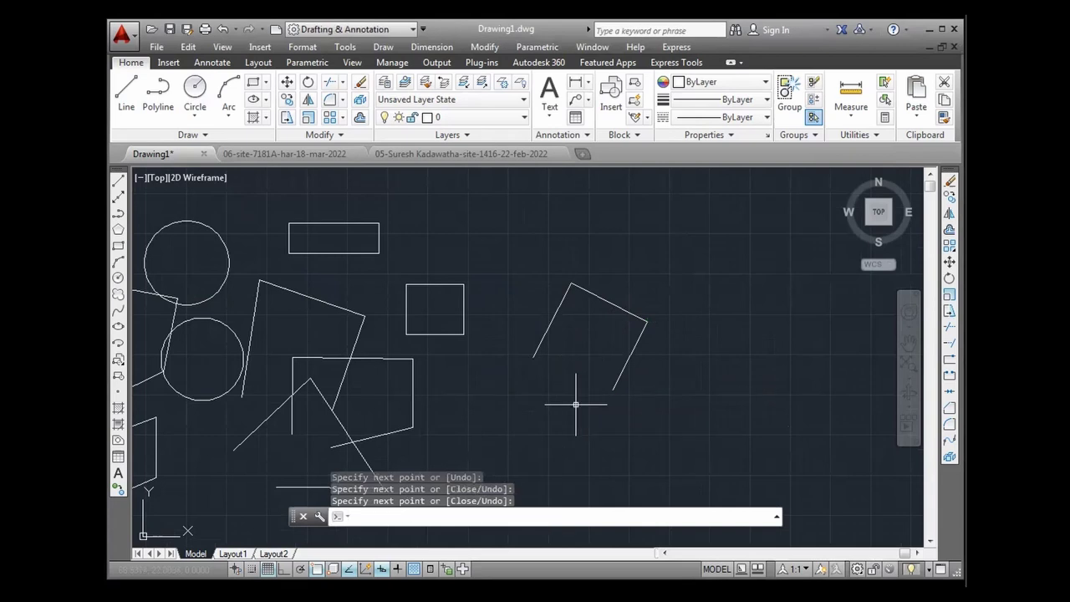
Step: Restart LINE and add three segments starting from the previous chain's endpoint
key("Return")
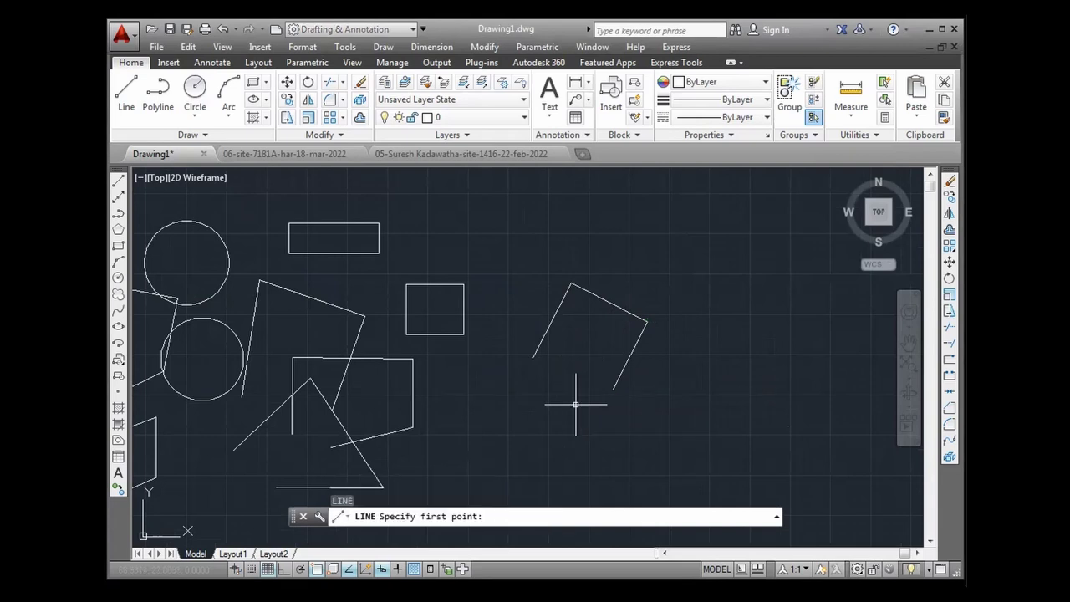
left_click(613, 388)
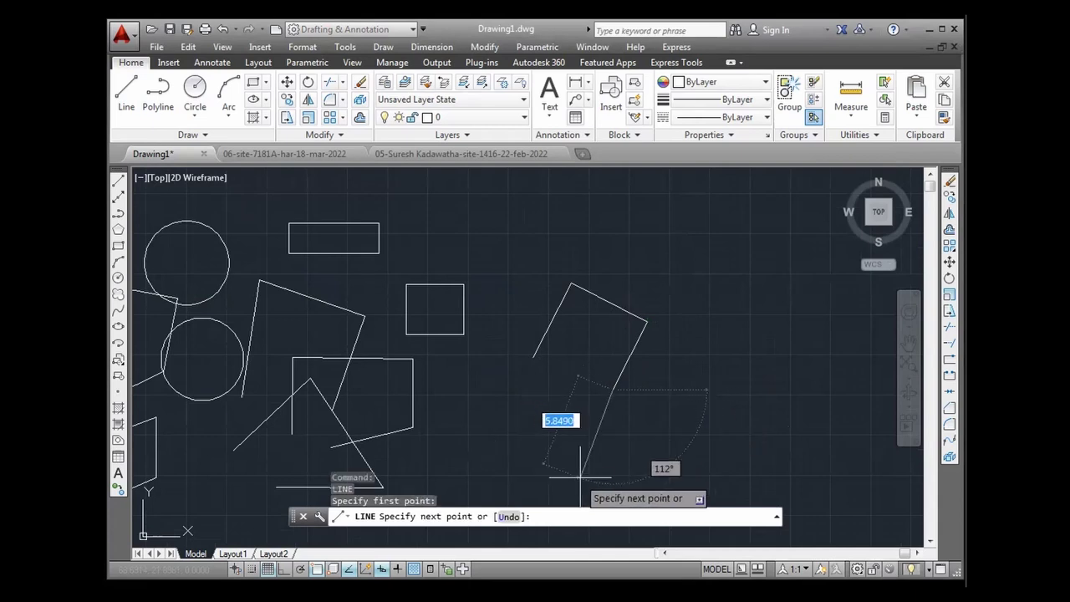
left_click(586, 439)
left_click(671, 409)
left_click(685, 359)
key("Return")
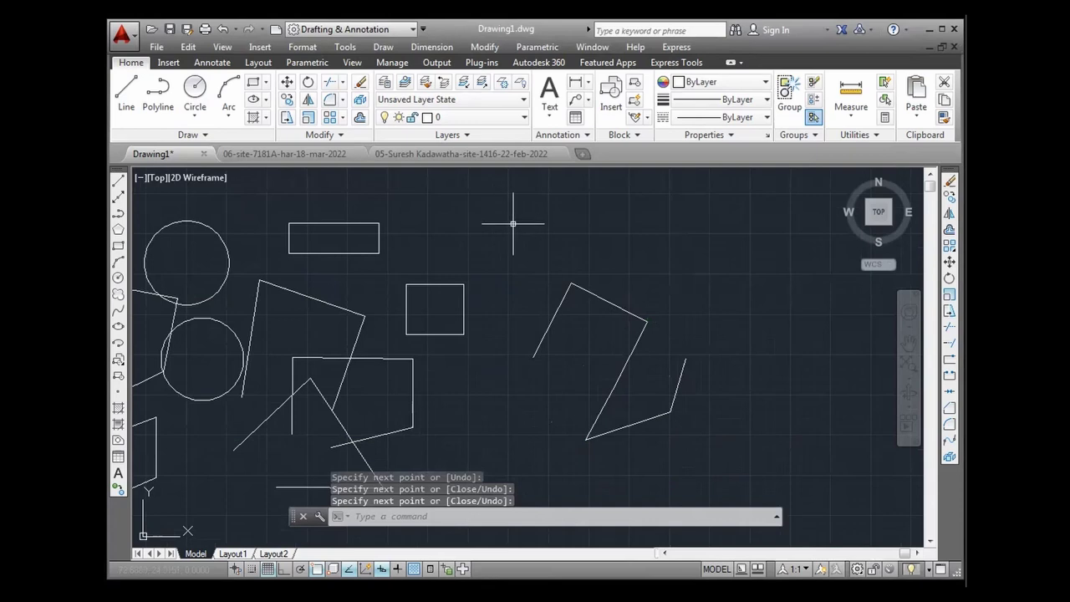
Step: Continue the zigzag from the last endpoint with two more segments
key("Return")
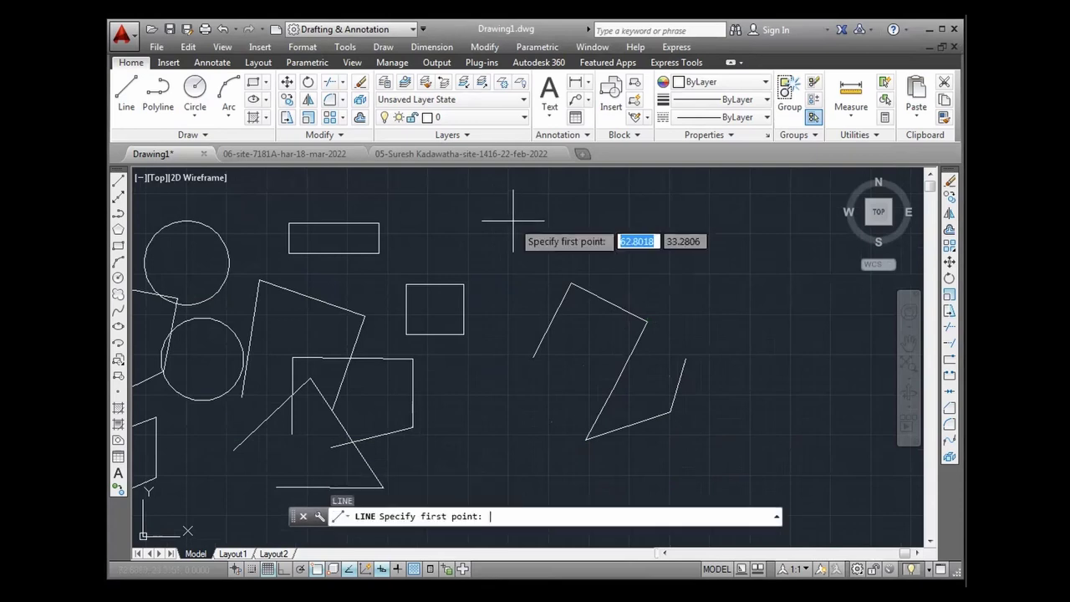
key("Return")
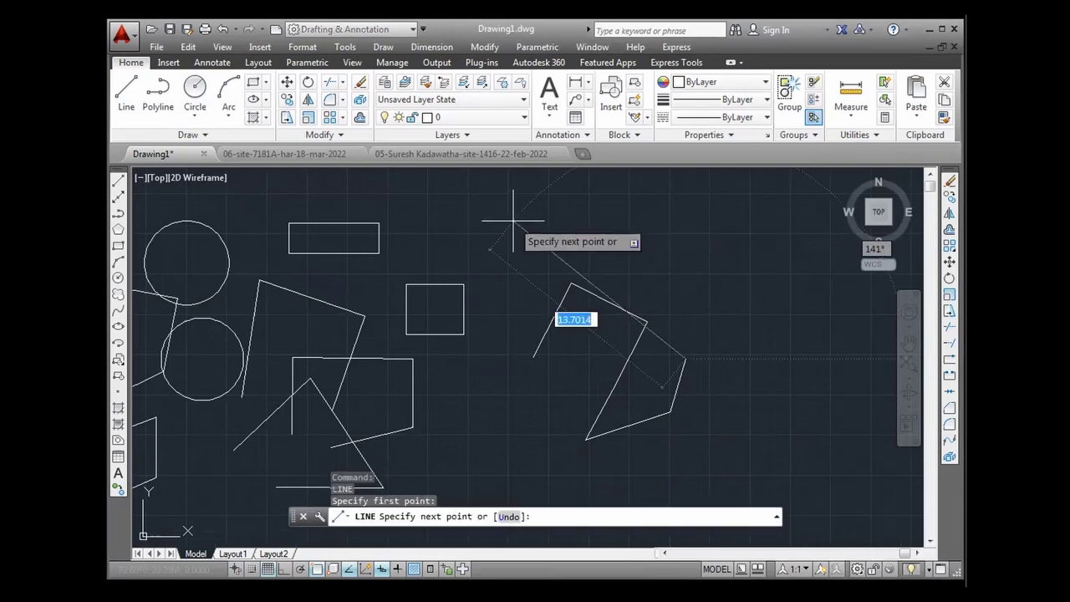
left_click(748, 315)
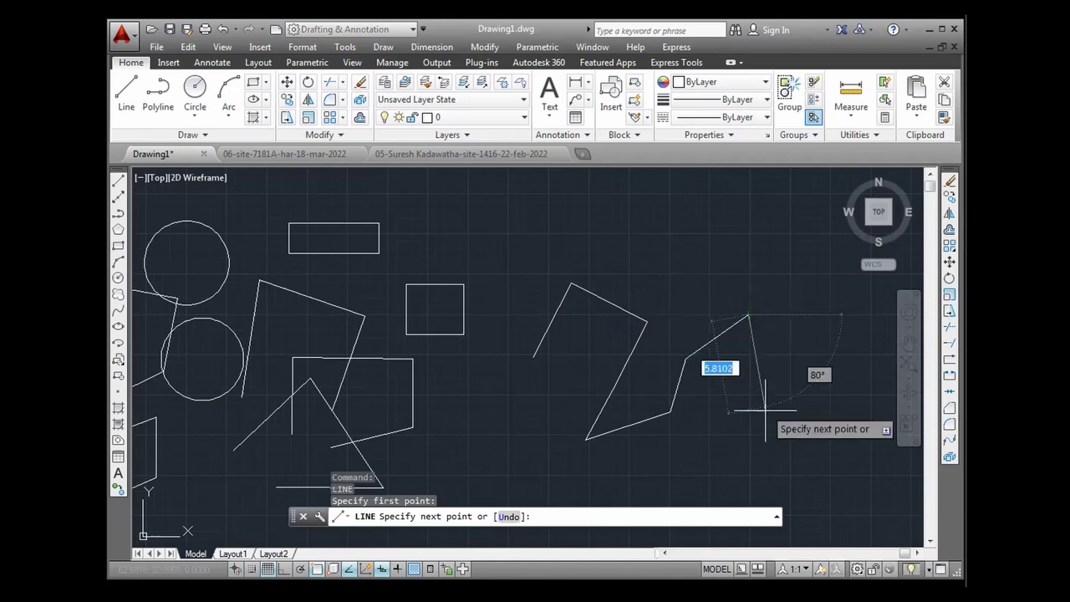
left_click(765, 422)
key("Return")
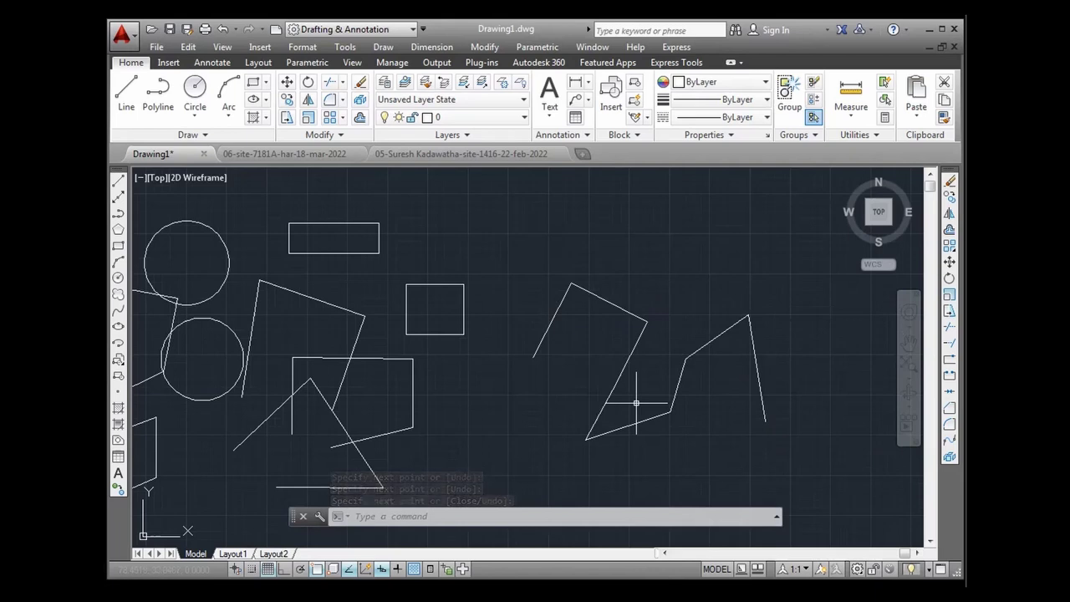
scroll(566, 402, "down", 4)
scroll(556, 402, "up", 2)
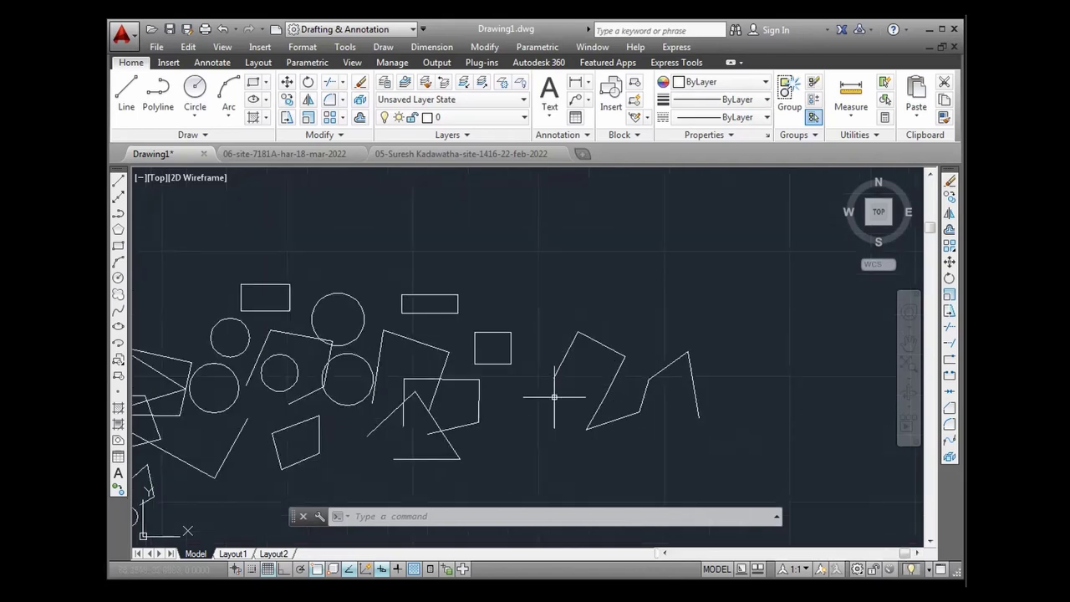
scroll(556, 402, "down", 2)
Step: Bring the Notepad notes forward, move the window up-left and enlarge it
key("alt+Tab")
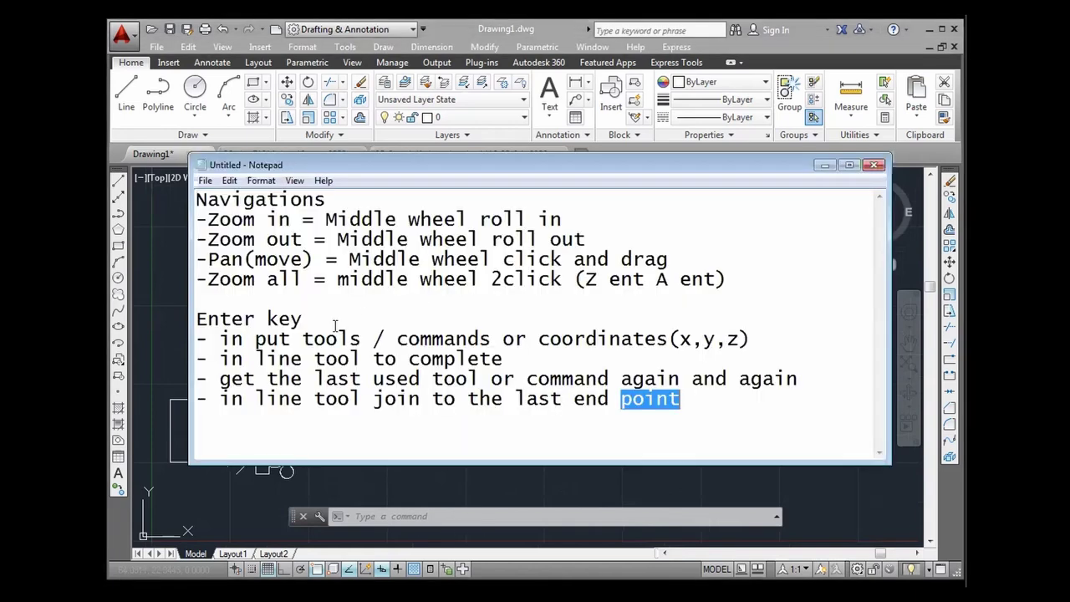
left_click(320, 324)
left_click_drag(537, 163, 506, 77)
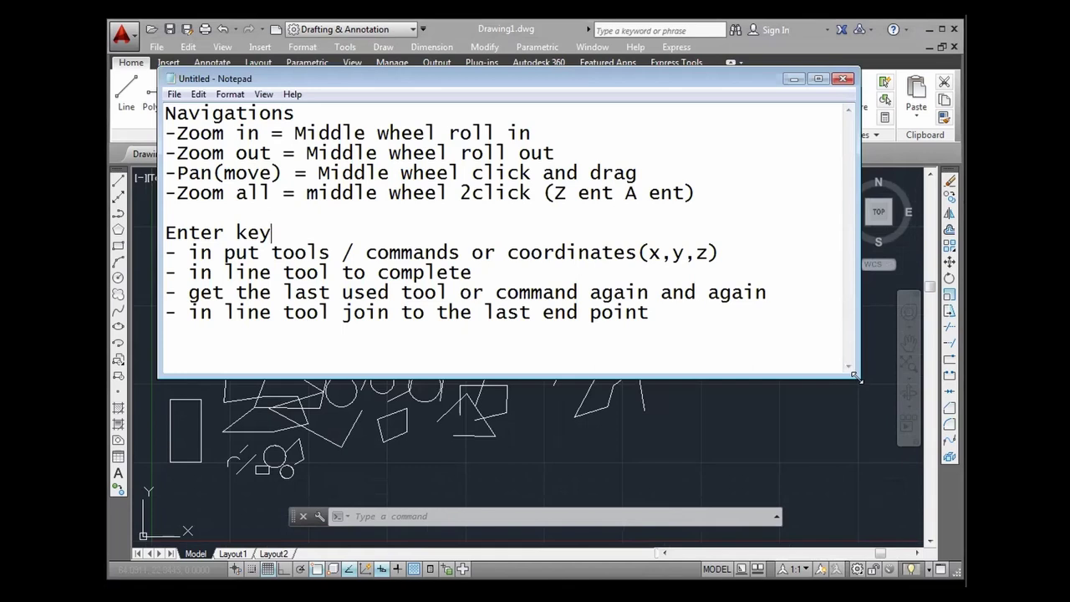
left_click_drag(854, 376, 881, 499)
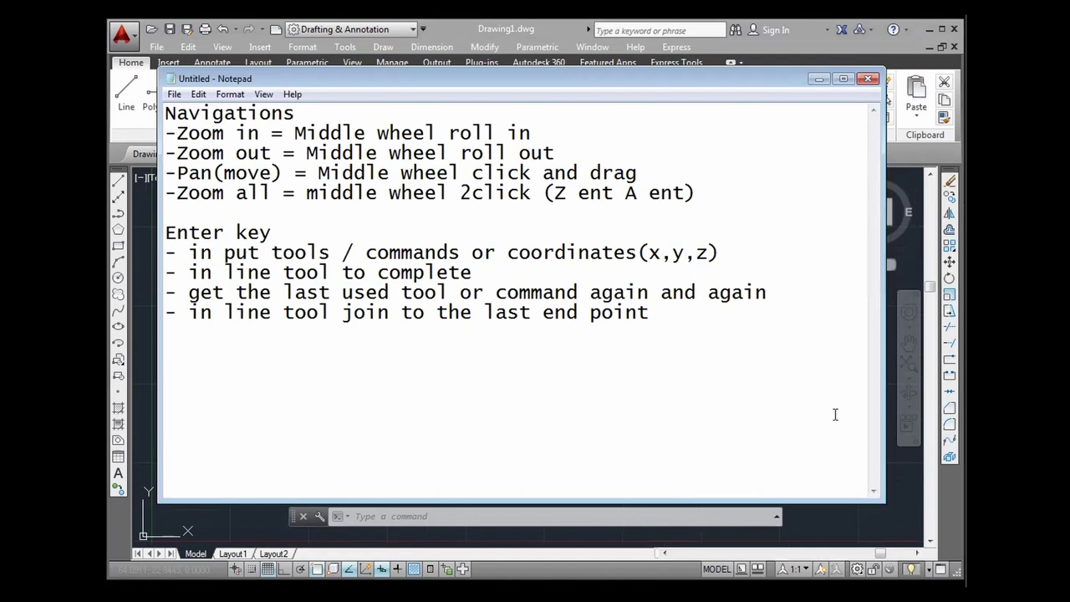
Step: Add a 'Space bar' note reading '**act like the Enter key**', correcting the typo
type("Space bar ")
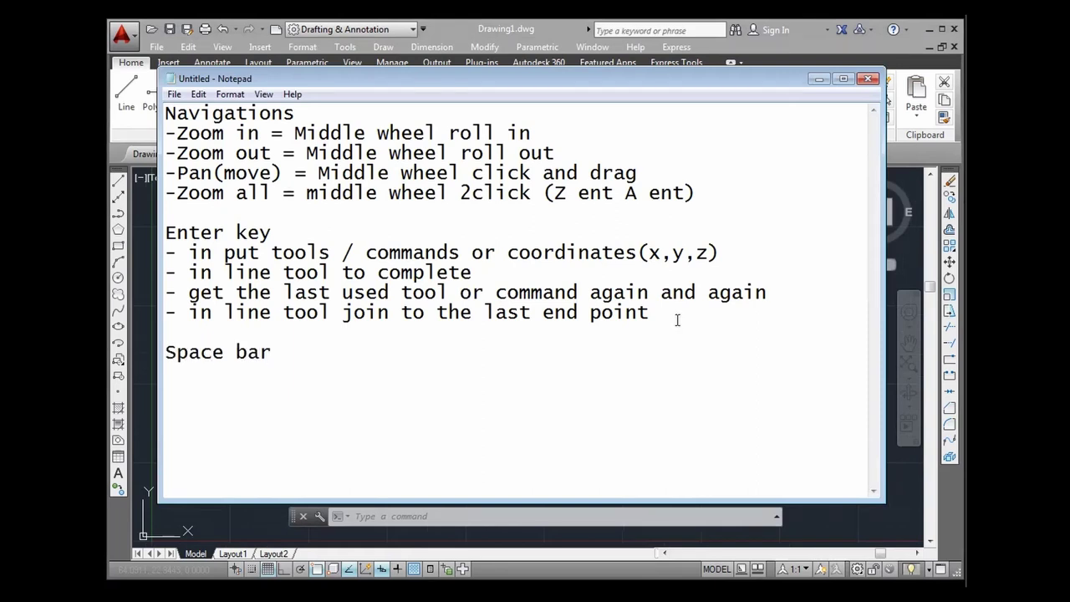
type("**act lin")
key("BackSpace")
type("ke the Enter key**")
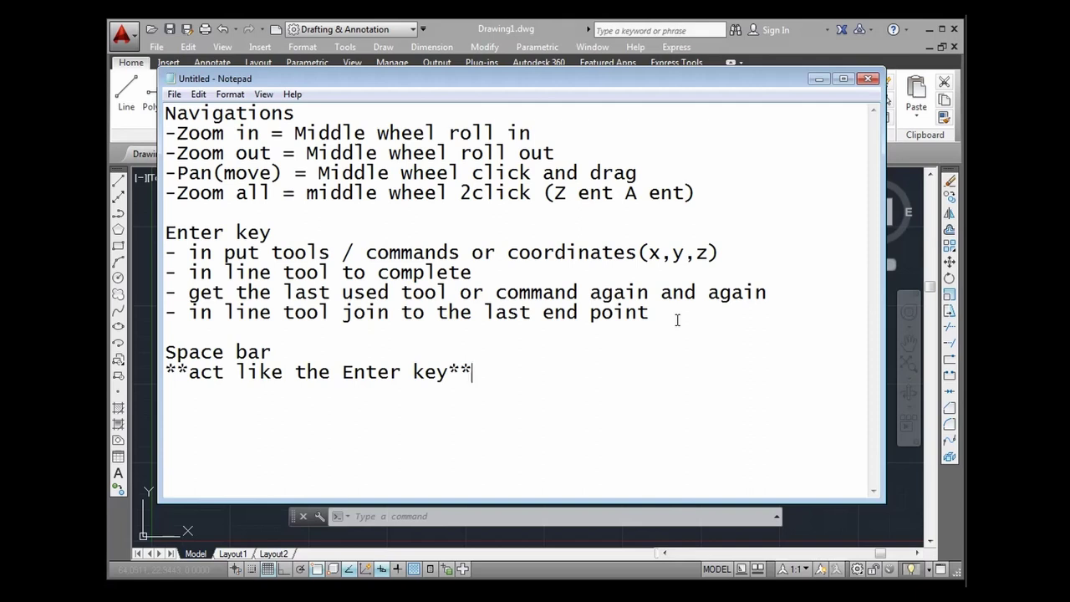
Step: Draw a four-point line chain above the existing shapes with the L command
left_click(523, 31)
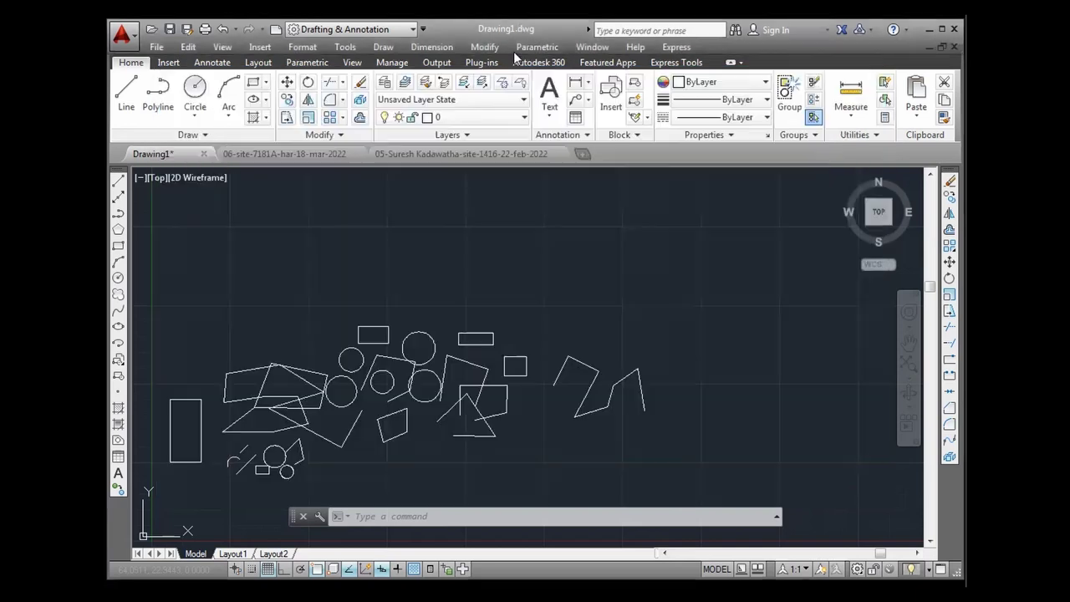
type("l")
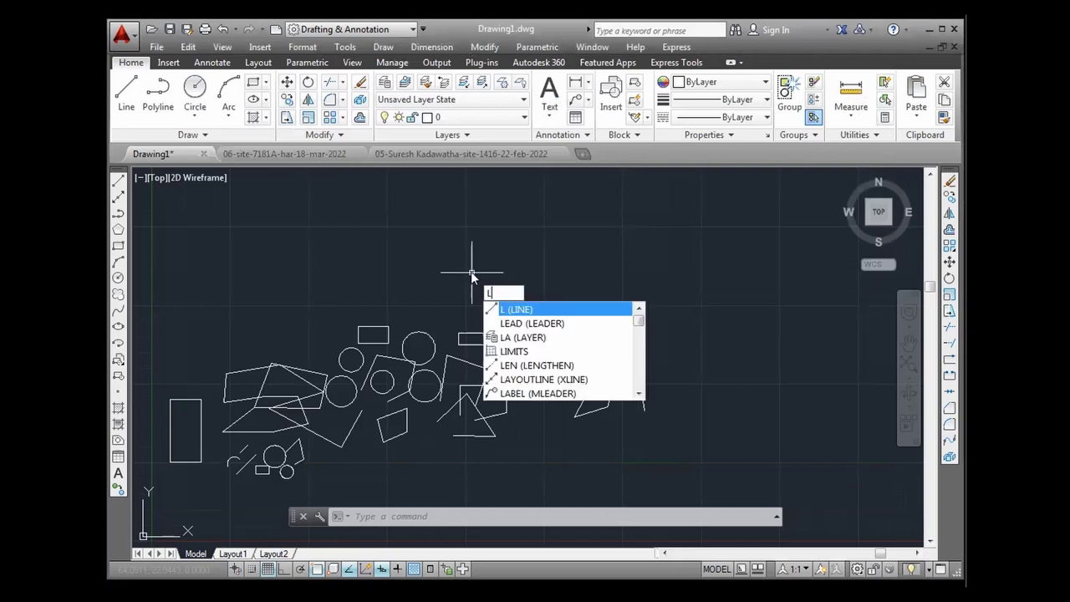
key("Return")
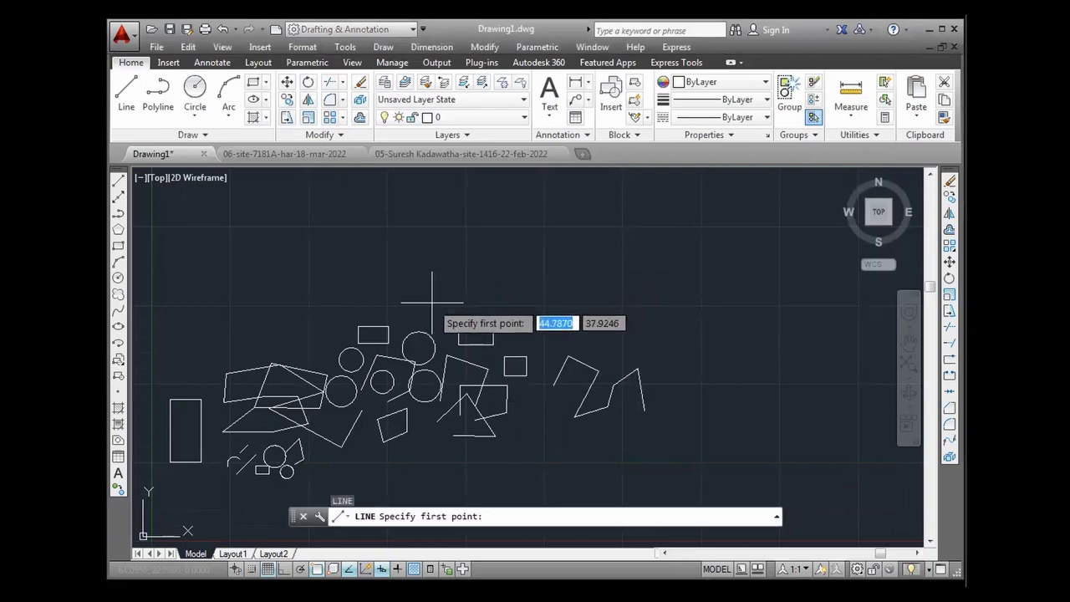
left_click(432, 299)
left_click(456, 233)
left_click(549, 232)
left_click(549, 275)
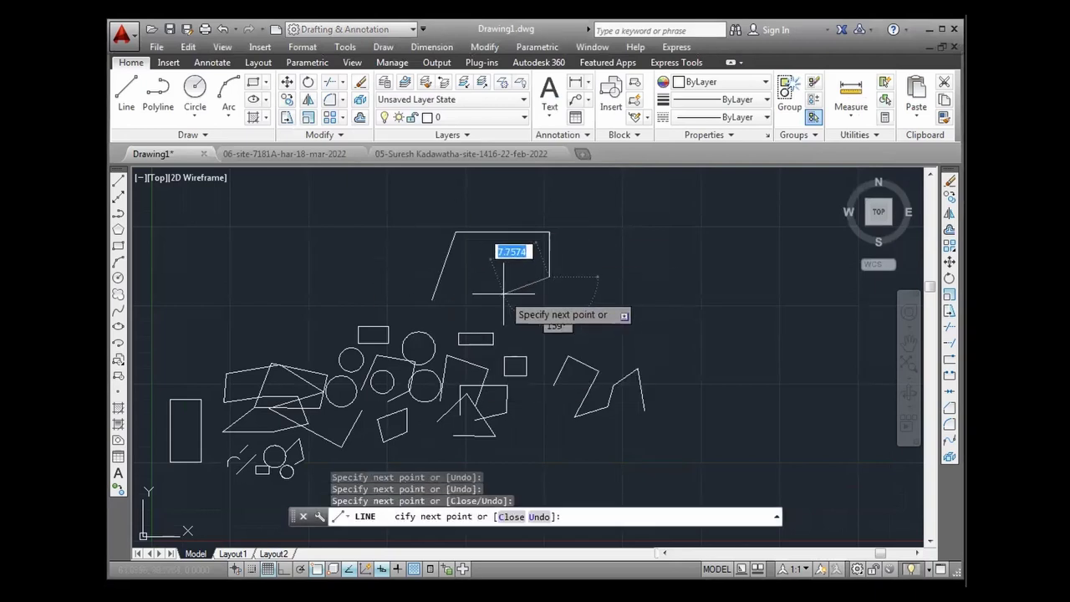
key("Return")
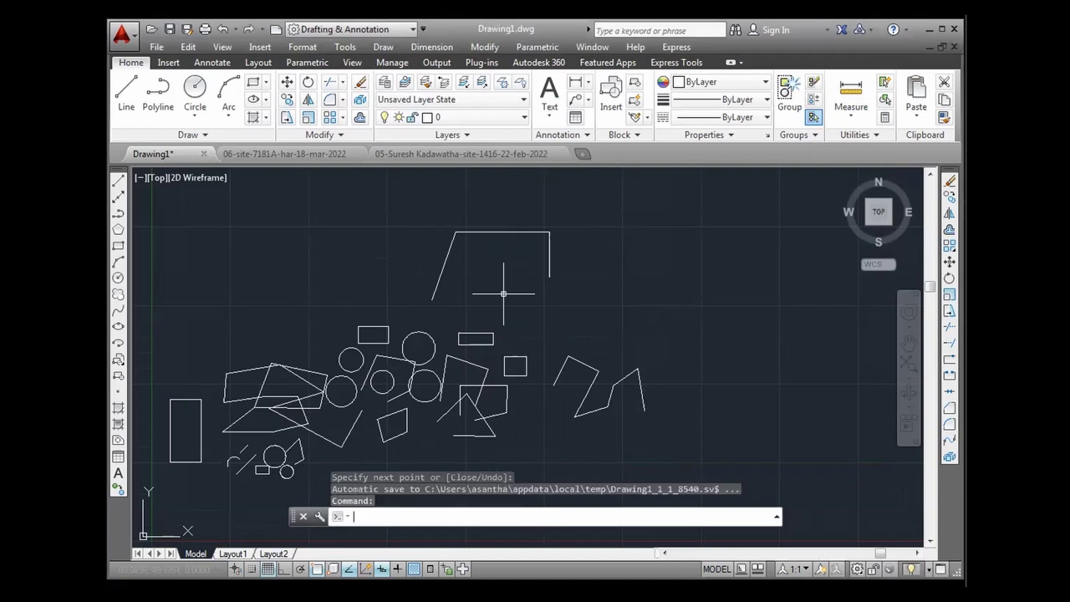
Step: Restart LINE from the last endpoint and extend the chain with six more corners
key("Return")
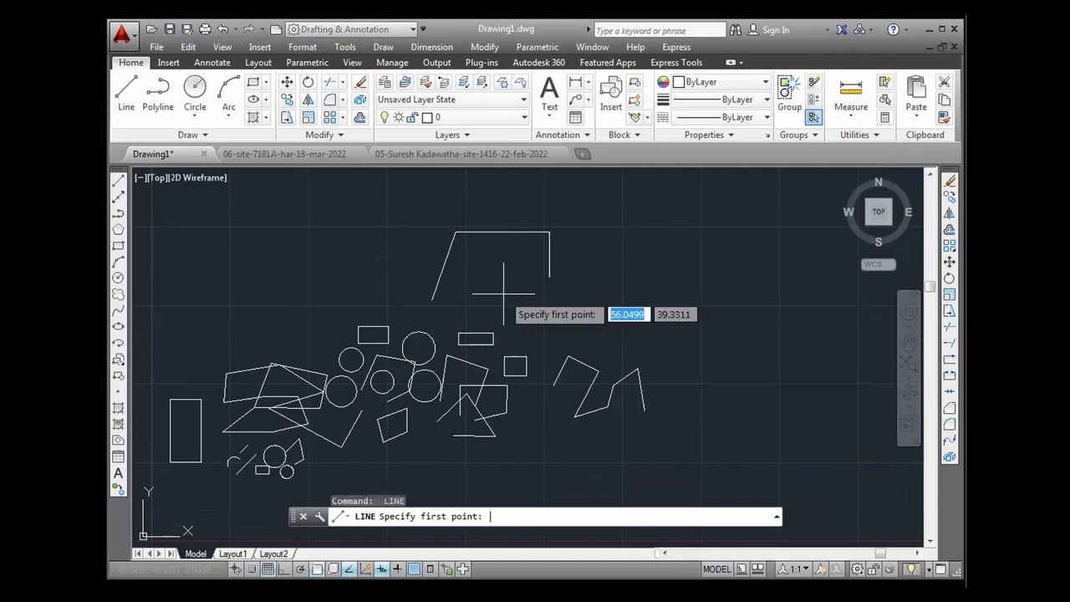
key("Return")
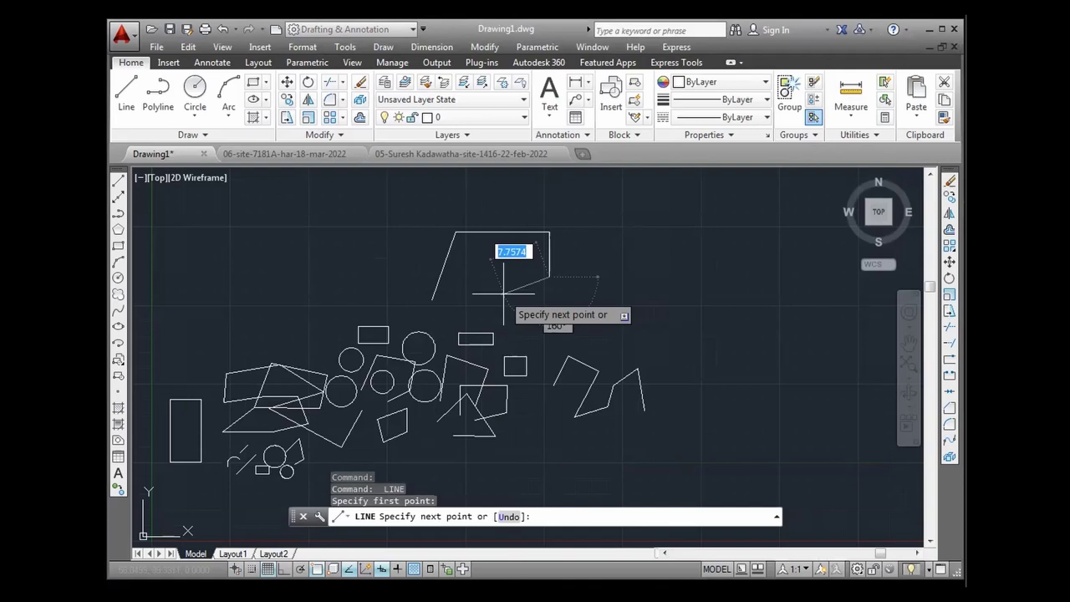
left_click(504, 294)
left_click(545, 316)
left_click(605, 304)
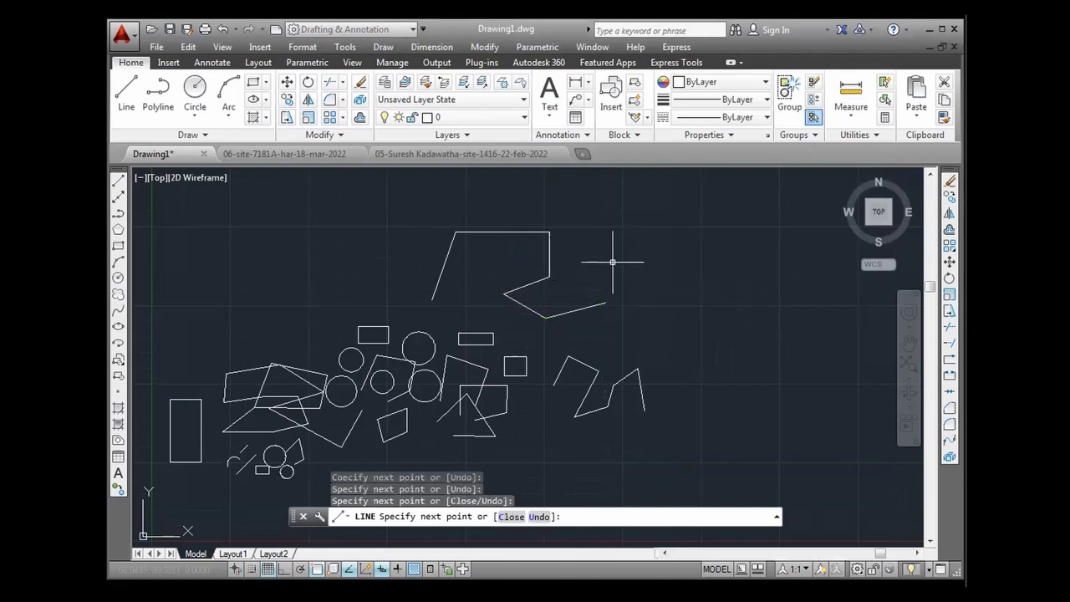
key("Return")
key("Return")
key("Return")
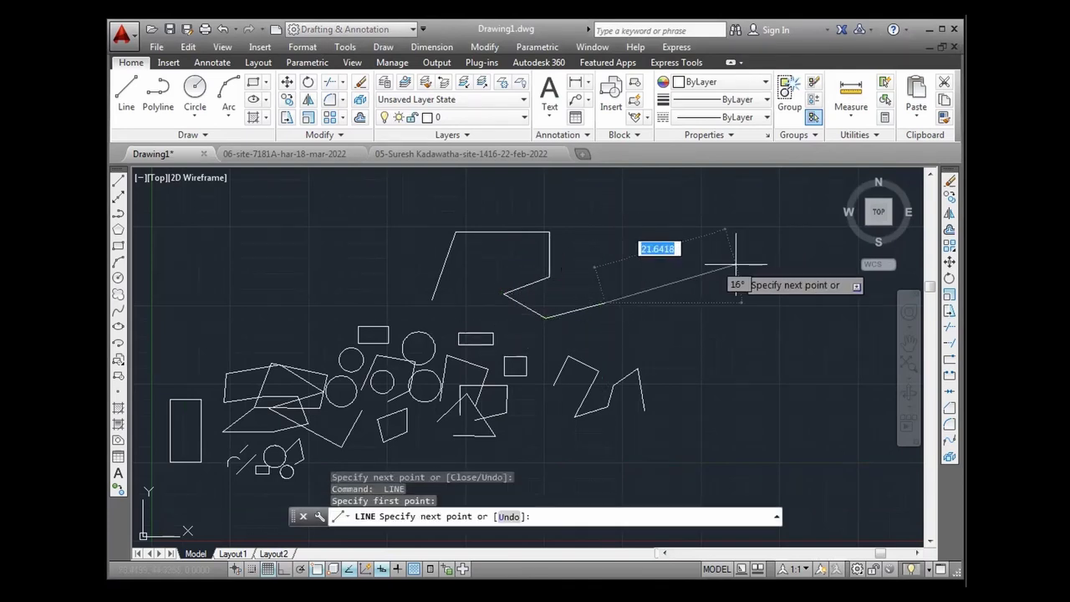
left_click(735, 264)
left_click(650, 232)
left_click(638, 262)
key("Return")
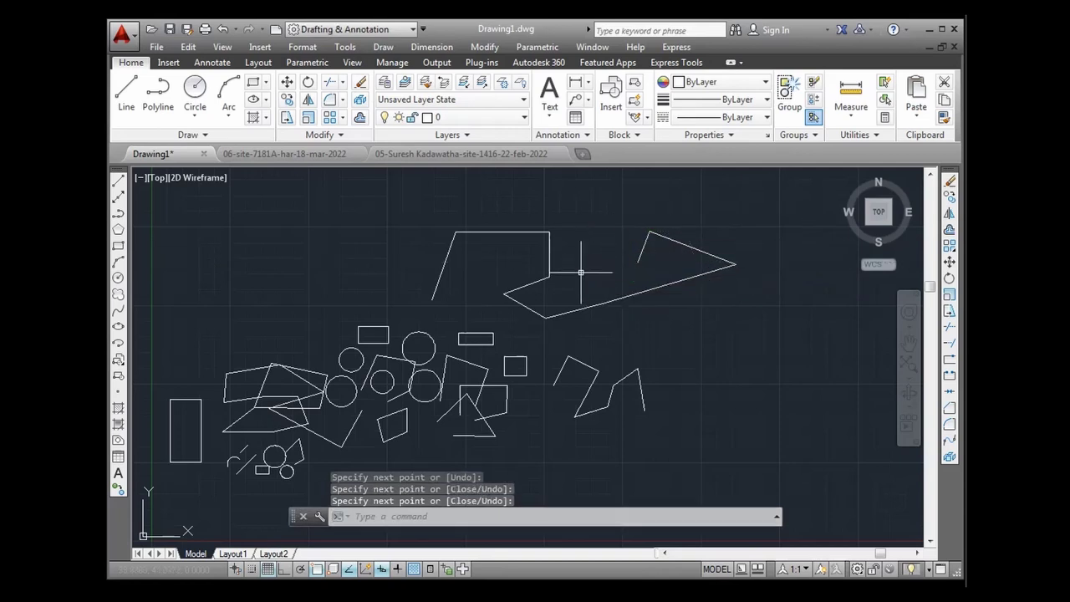
key("Escape")
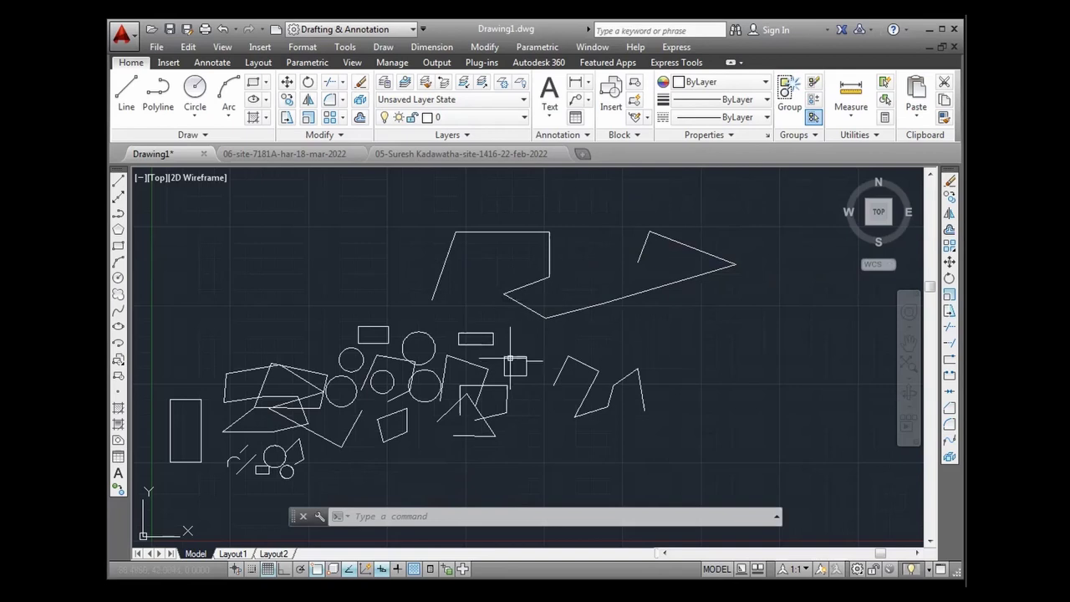
Step: Go back to the Notepad notes and start a new line below the Space bar note
key("alt+Tab")
left_click(430, 393)
key("Return")
key("Return")
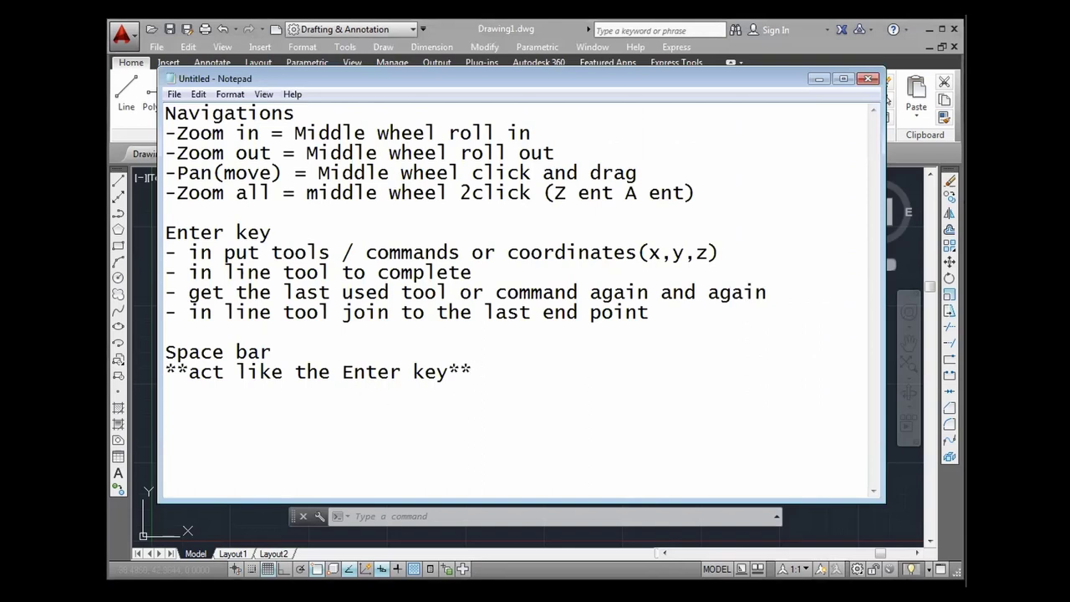
Step: Type the 'ESC key' heading with '**to get away from anything**'
type("ESC key ")
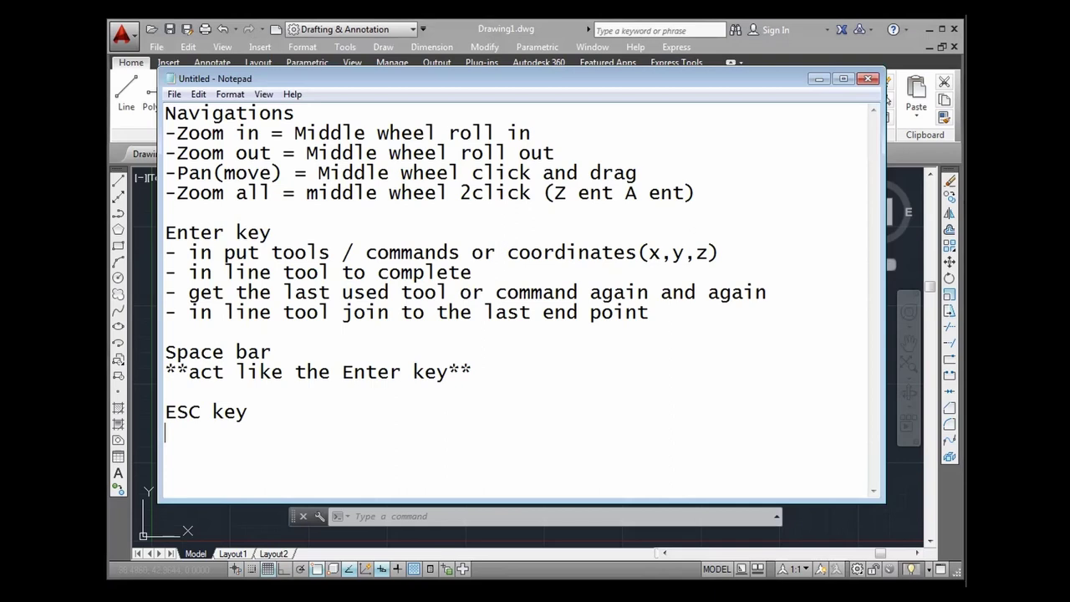
type("**to get away")
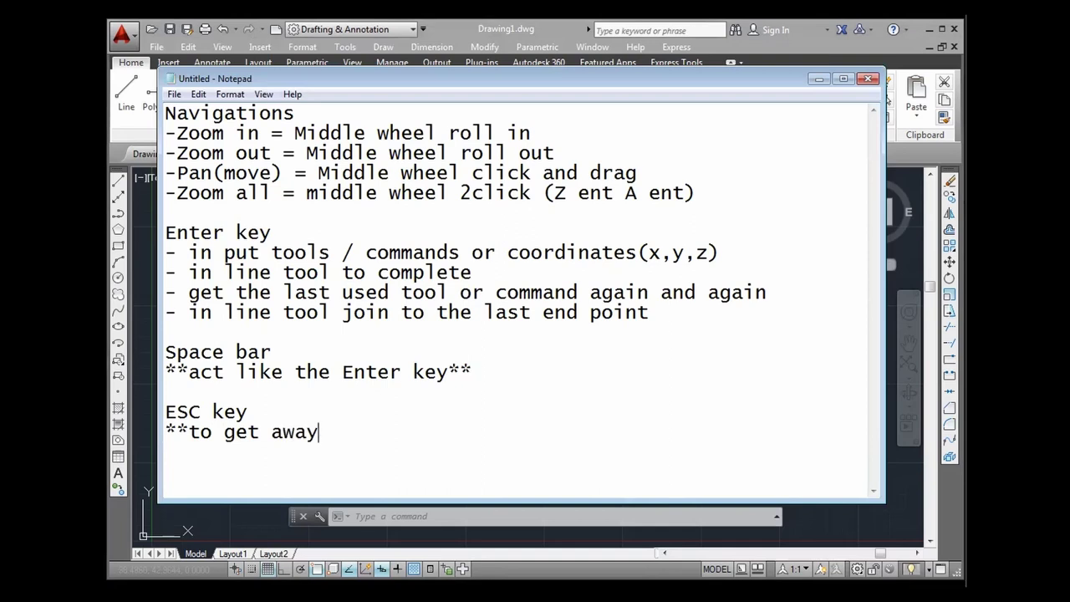
type(" from anything**")
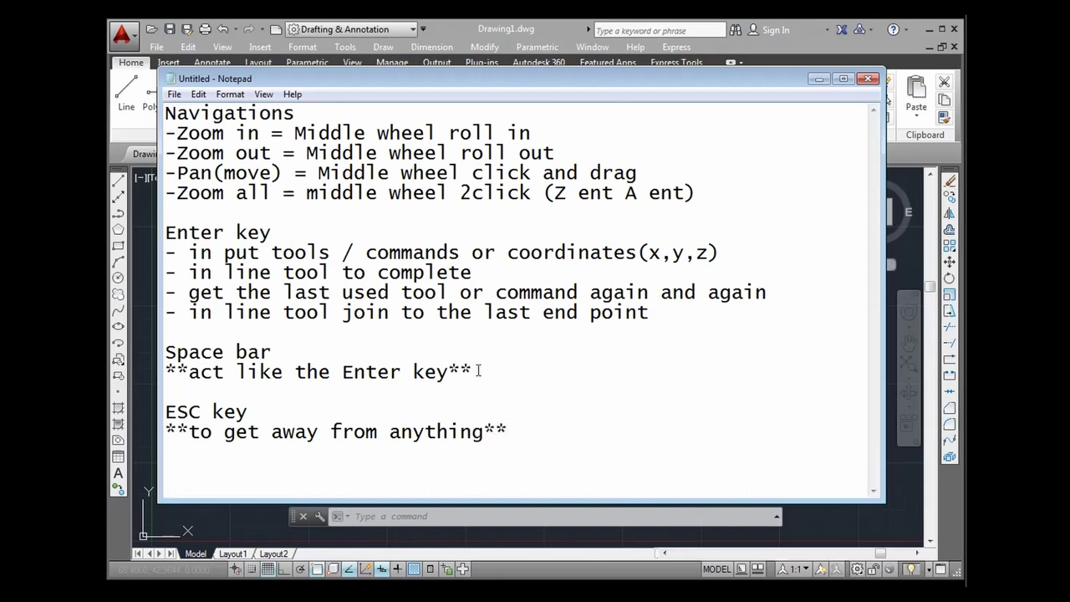
Step: Draw an open three-segment line shape at the upper left of the drawing
left_click(478, 27)
left_click(126, 90)
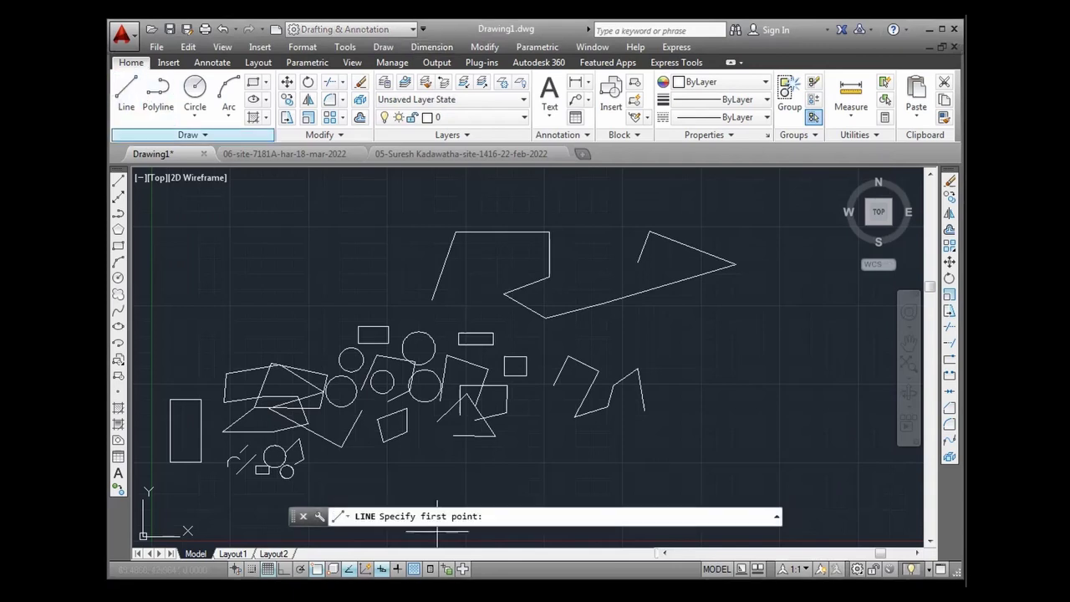
left_click(249, 299)
left_click(262, 253)
left_click(342, 254)
left_click(325, 293)
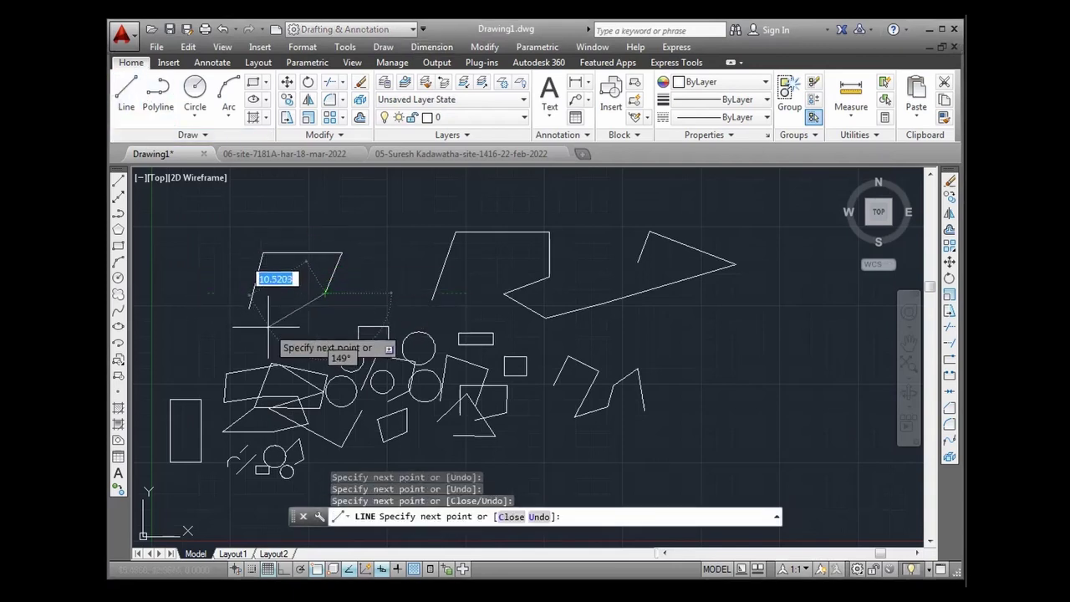
key("Escape")
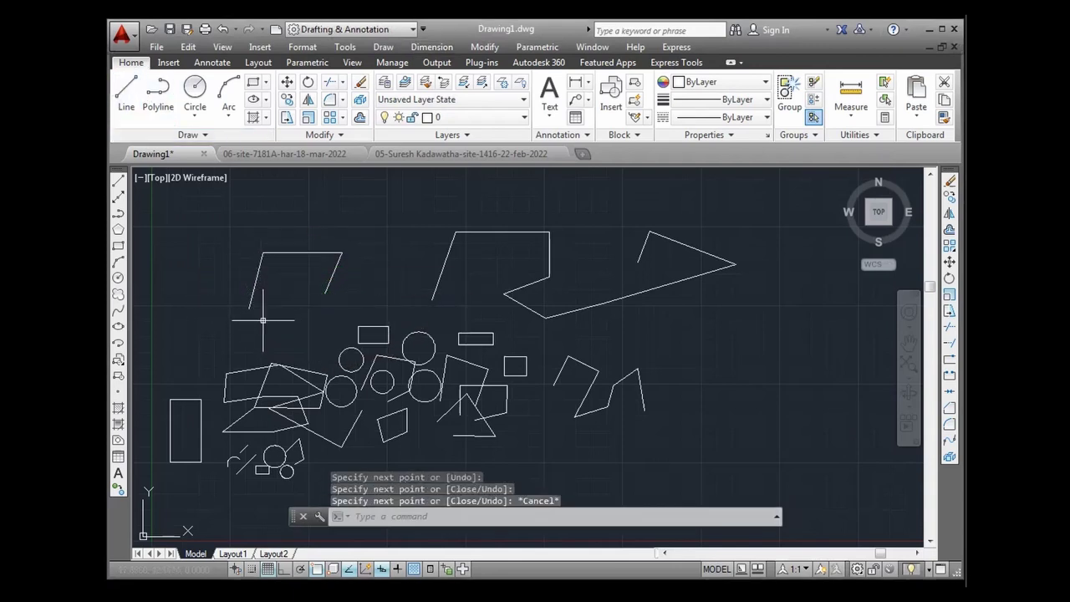
Step: Open and close Format > Units unchanged, then cancel stray typed text with Esc
left_click(301, 47)
left_click(317, 320)
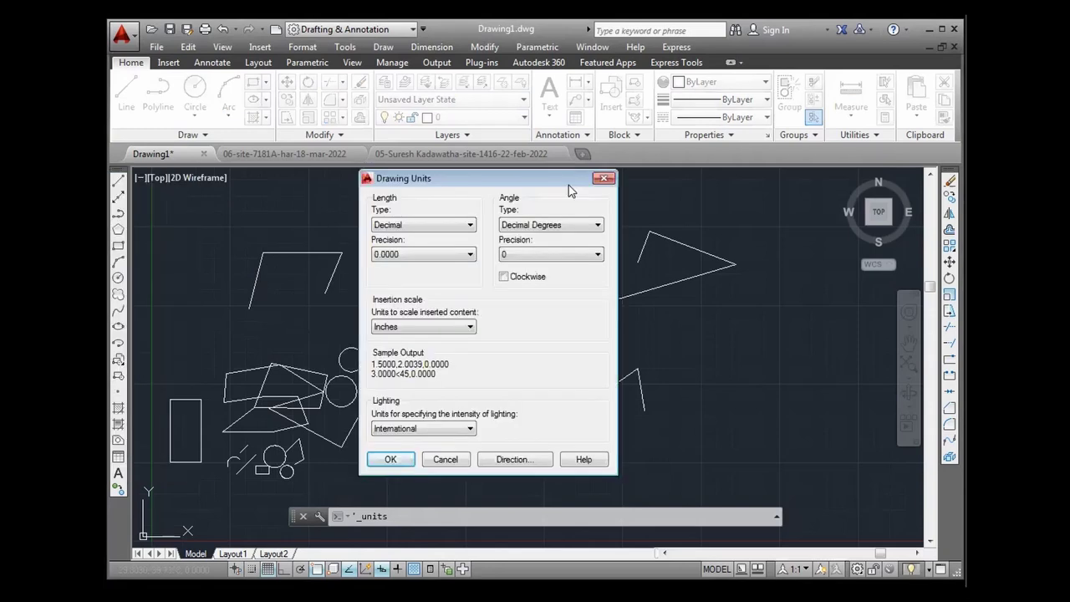
key("Escape")
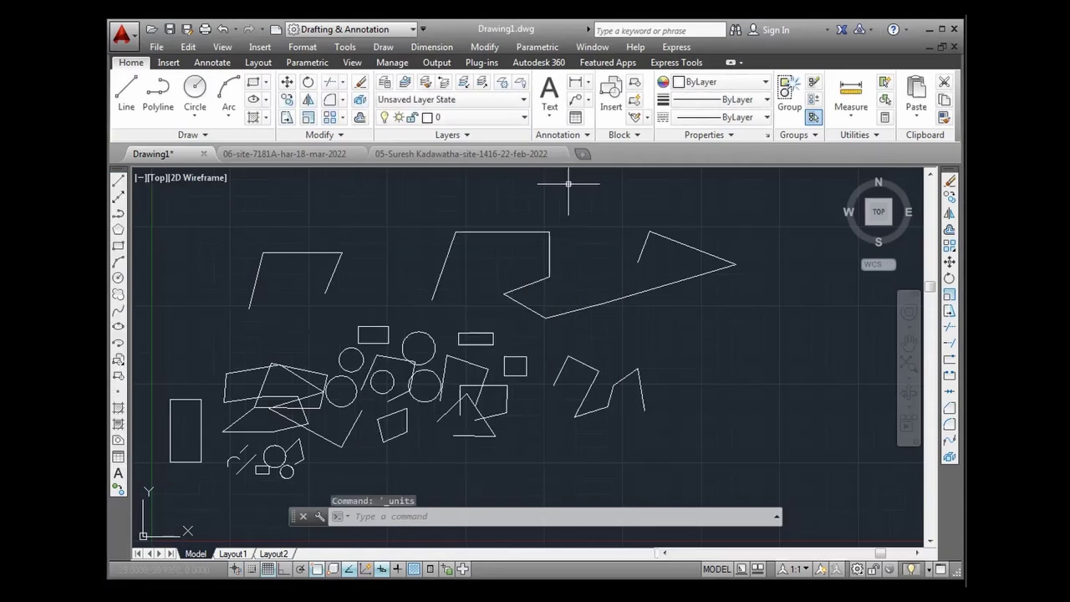
type("asdfasd")
key("Escape")
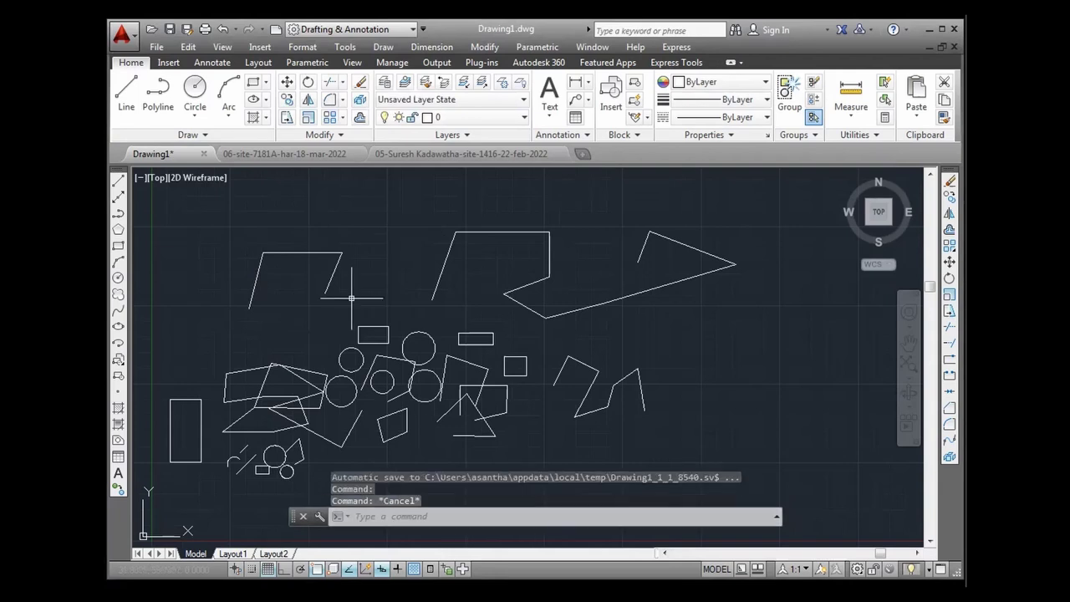
key("Escape")
type("dgfasdf")
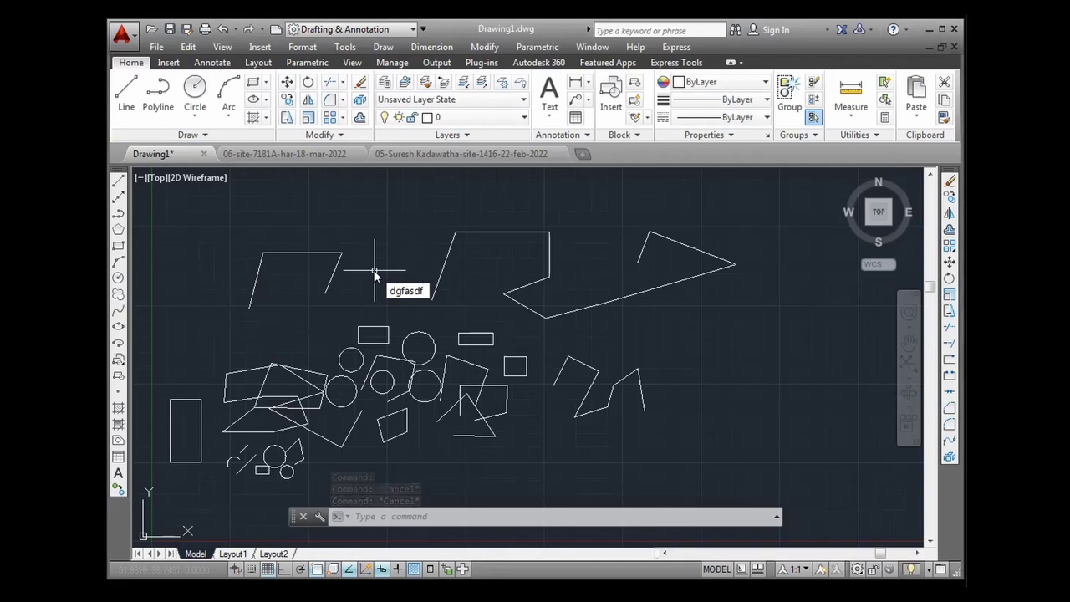
key("Escape")
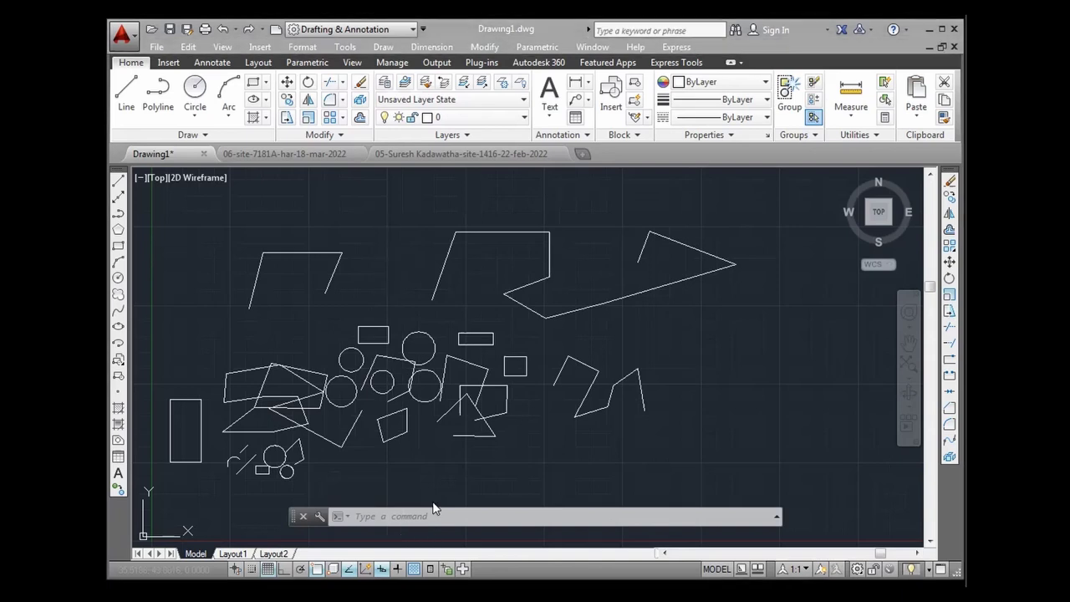
left_click(366, 227)
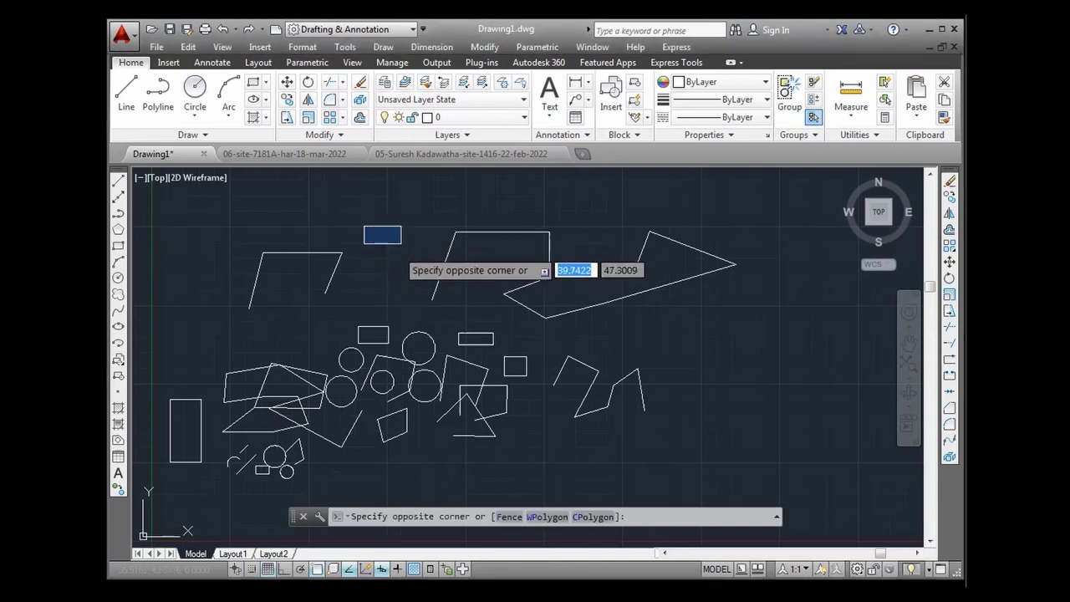
left_click(398, 242)
left_click(398, 239)
left_click(399, 243)
scroll(382, 258, "up", 2)
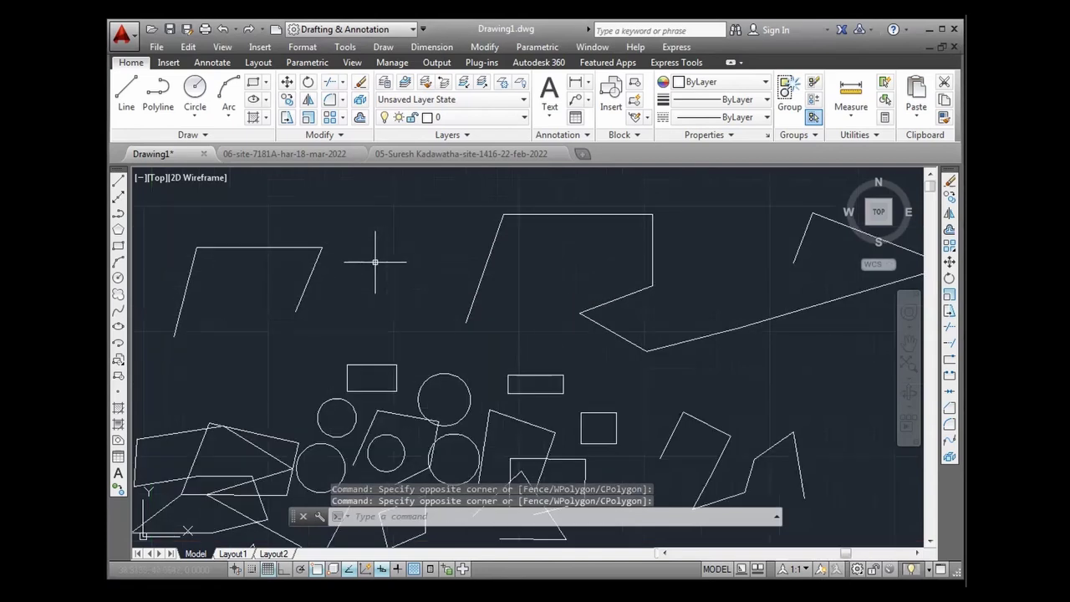
key("Escape")
key("Escape")
key("Escape")
left_click(397, 303)
key("Escape")
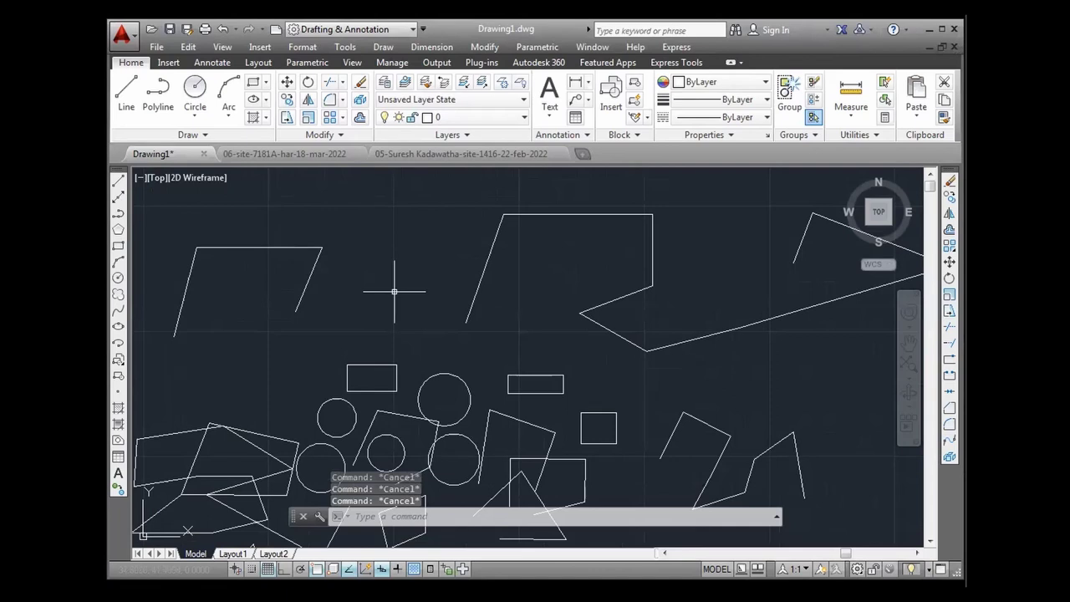
scroll(393, 291, "down", 3)
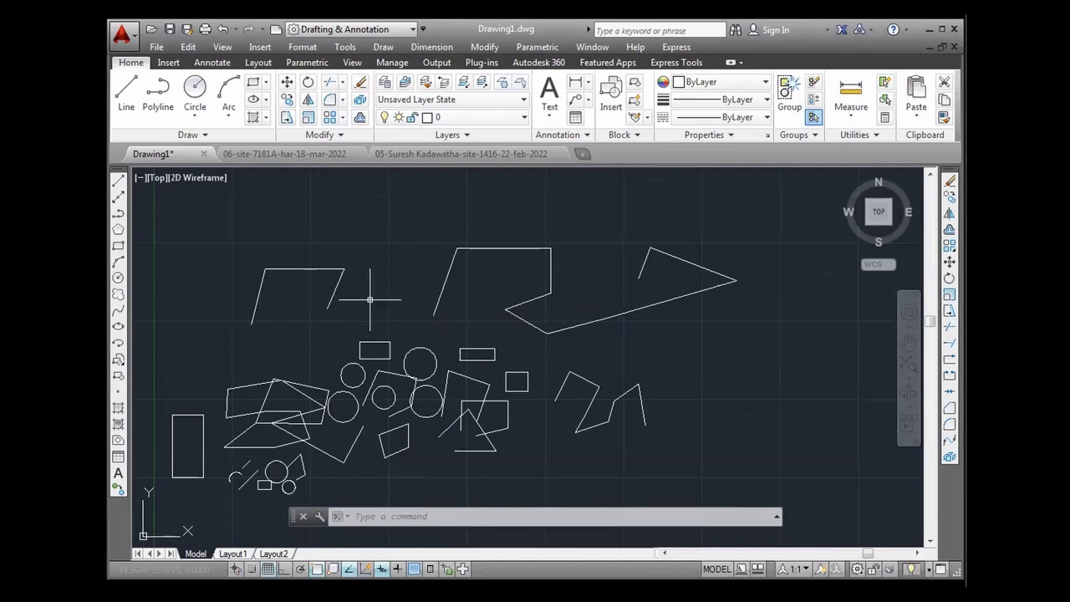
left_click(369, 299)
key("Escape")
scroll(442, 319, "down", 2)
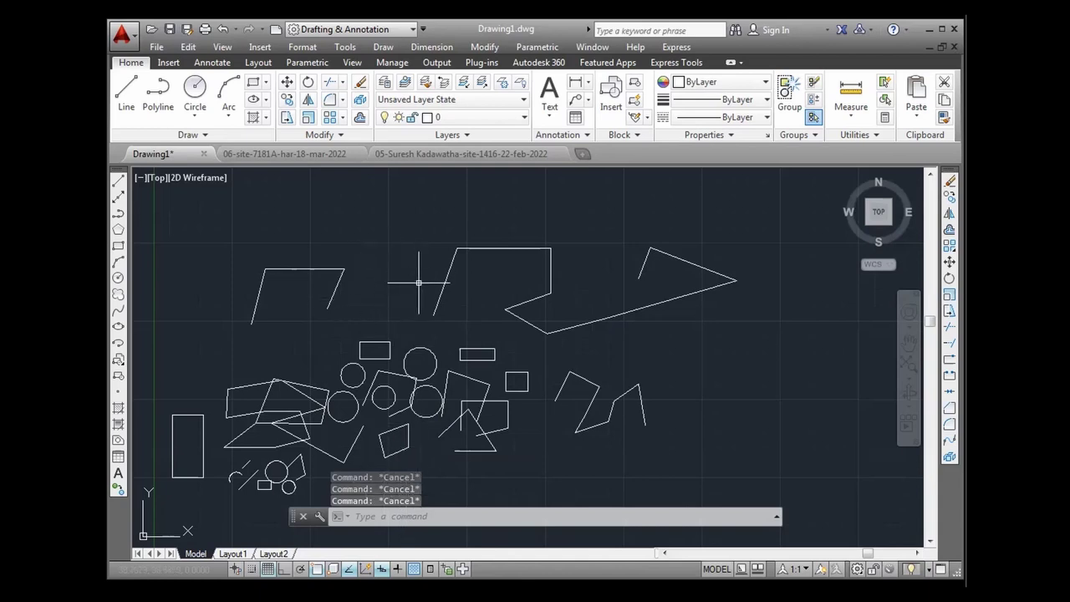
Step: In Notepad, highlight the Enter key, Space bar and ESC key sections of the notes
key("alt+Tab")
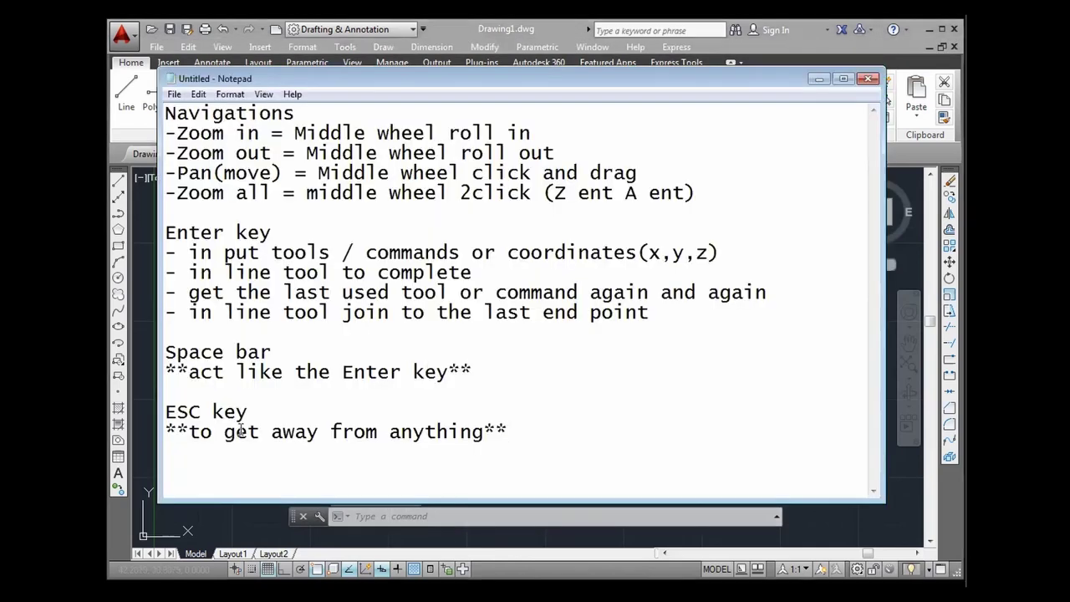
left_click_drag(166, 233, 272, 234)
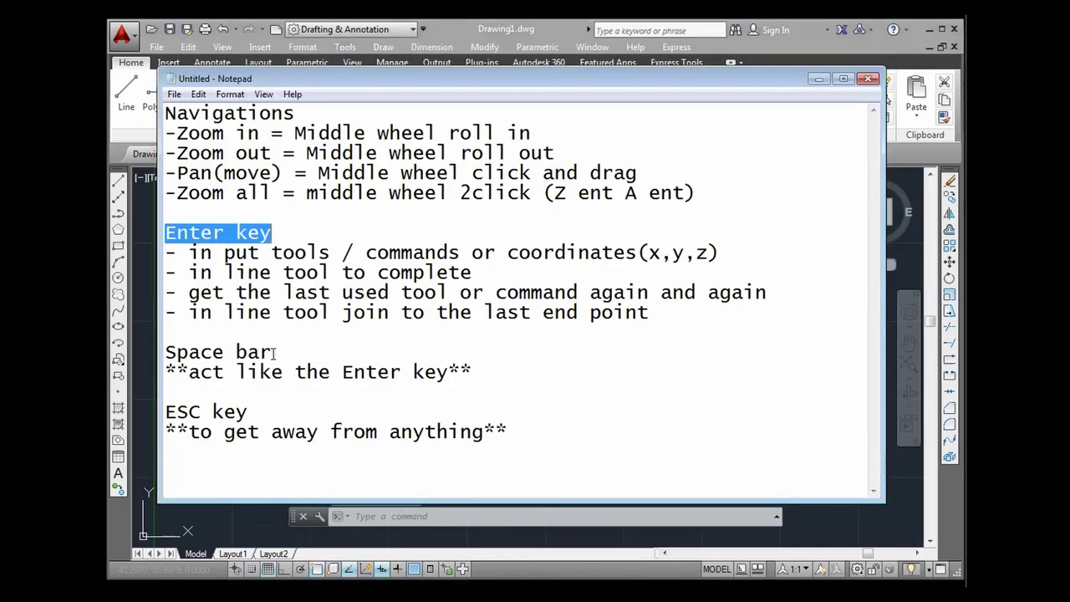
left_click_drag(272, 352, 165, 352)
left_click_drag(256, 413, 165, 412)
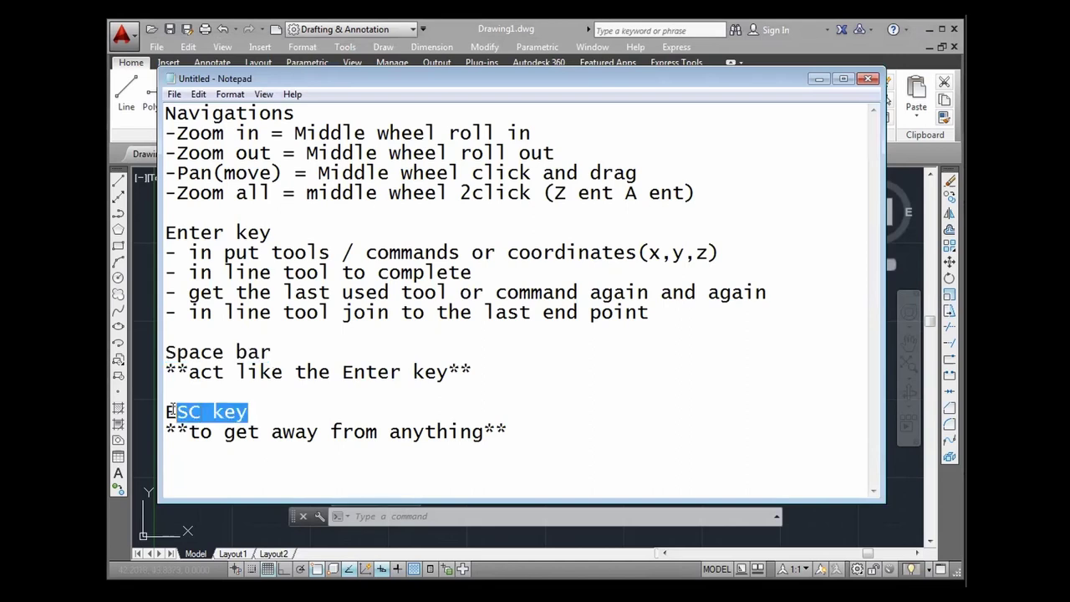
left_click_drag(535, 434, 155, 237)
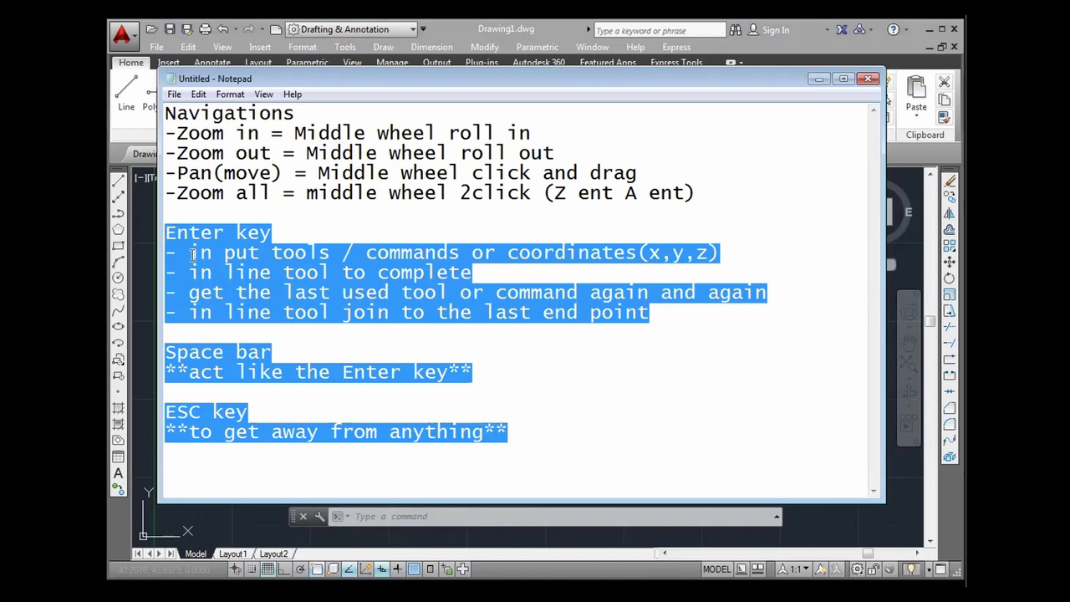
Step: Return briefly to AutoCAD, then come back and select all of the notes text
left_click(507, 33)
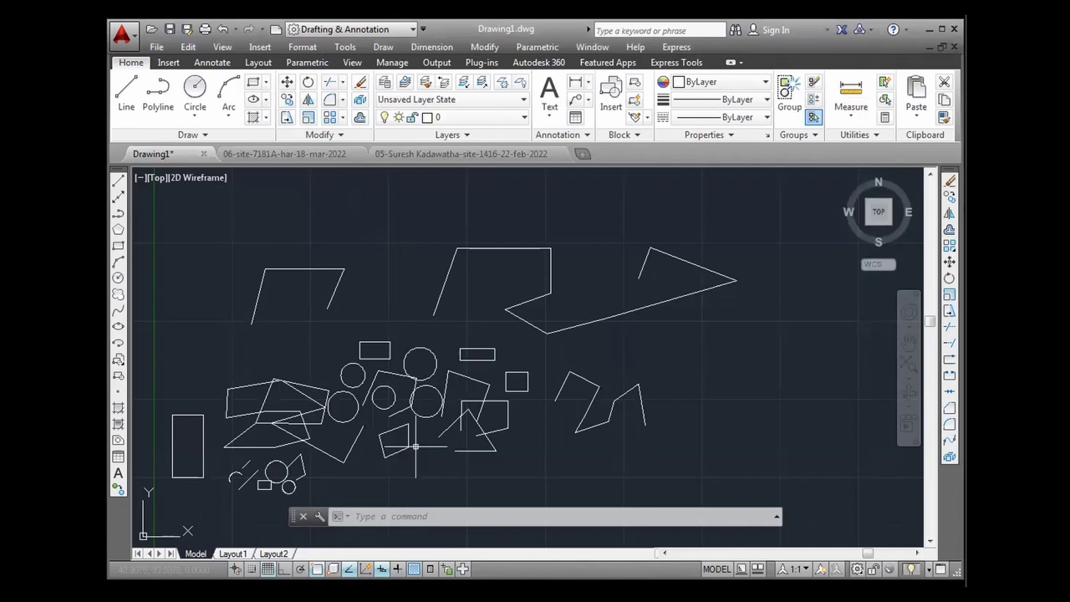
key("alt+Tab")
left_click(574, 444)
key("ctrl+a")
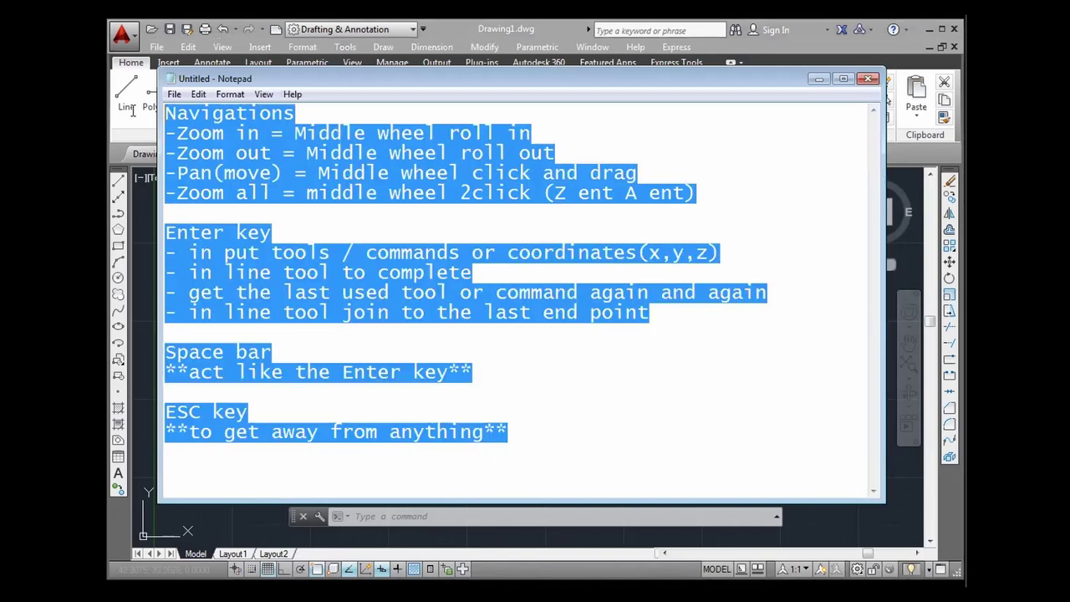
Step: Replace the notes with a 'Cross hair modes' heading and a numbered 01.–03. list
type("Cross hair modes")
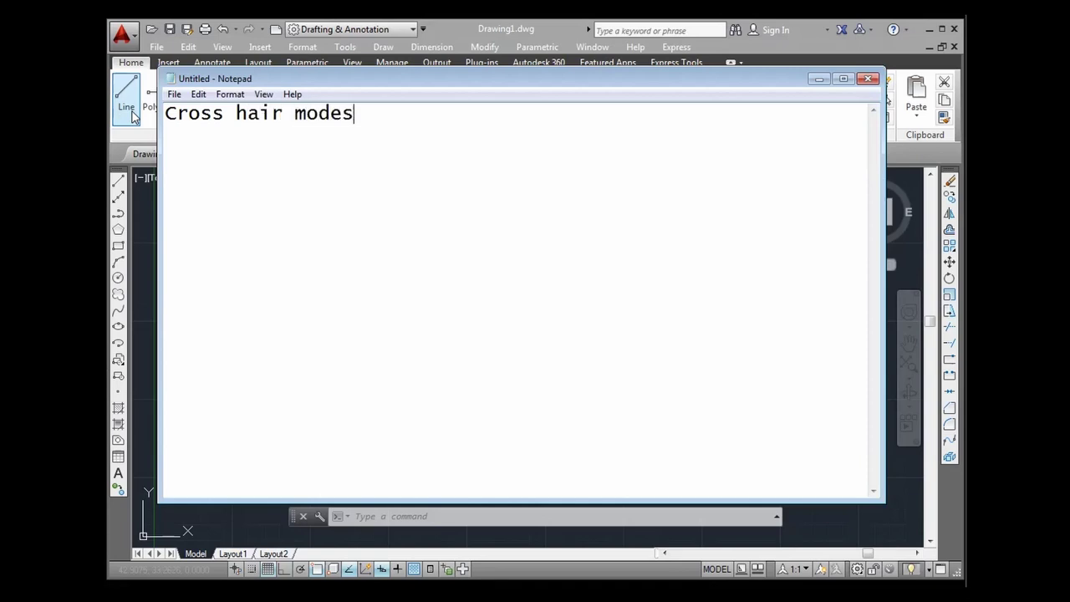
key("Return")
type("01.")
key("Return")
type("02.")
key("Return")
type("03.")
Step: Fill the list with selection, drawing and modify, adding a blank line after the heading
left_click(211, 126)
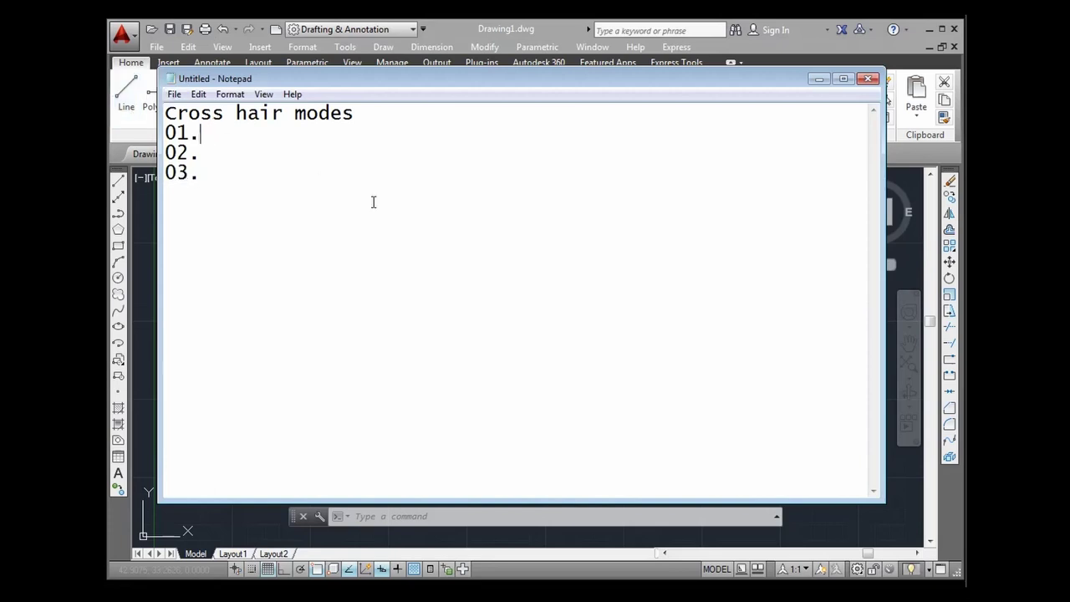
type(" sel")
type("ection")
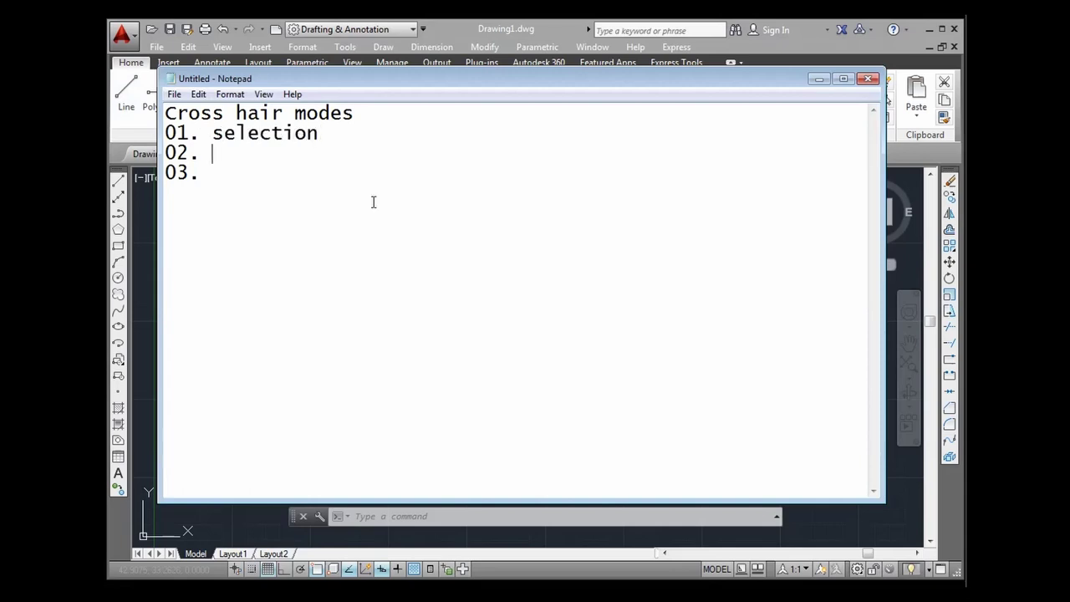
type(" 02. drawing")
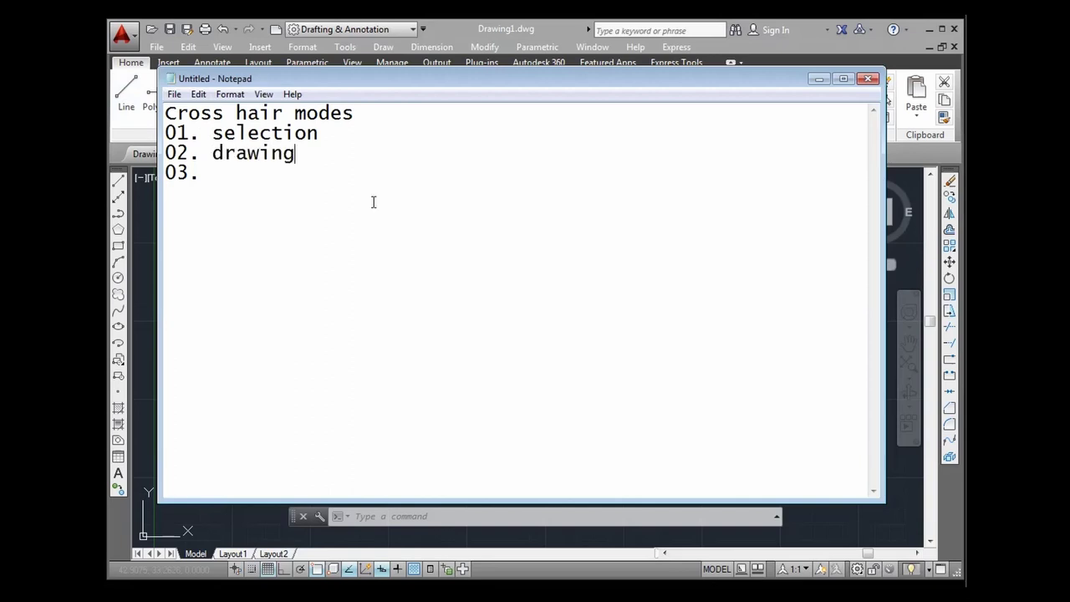
type(" 03. modify")
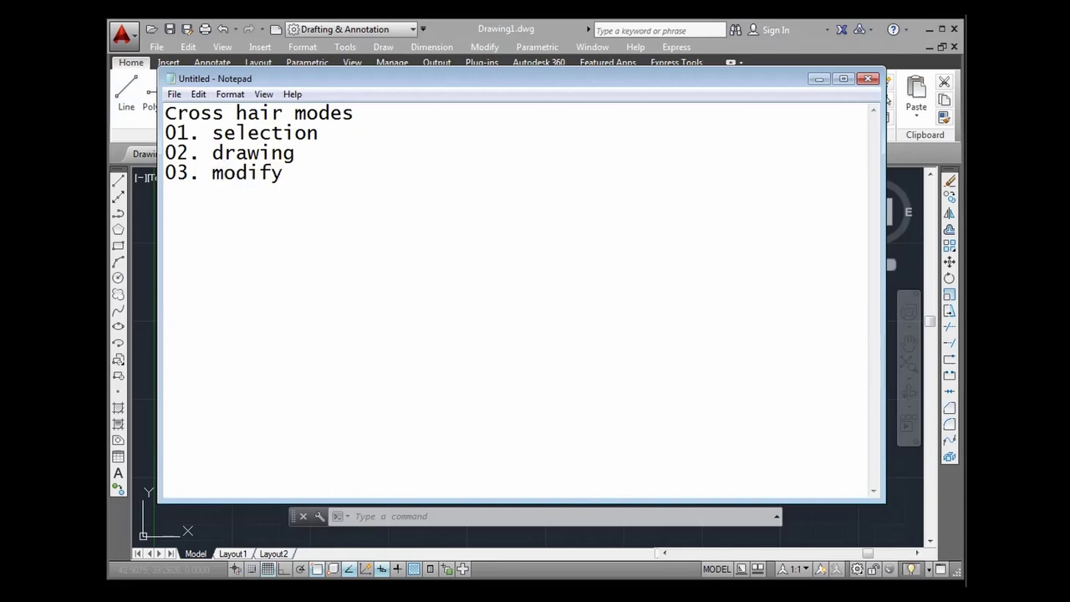
left_click(371, 117)
key("Return")
left_click_drag(324, 154, 223, 154)
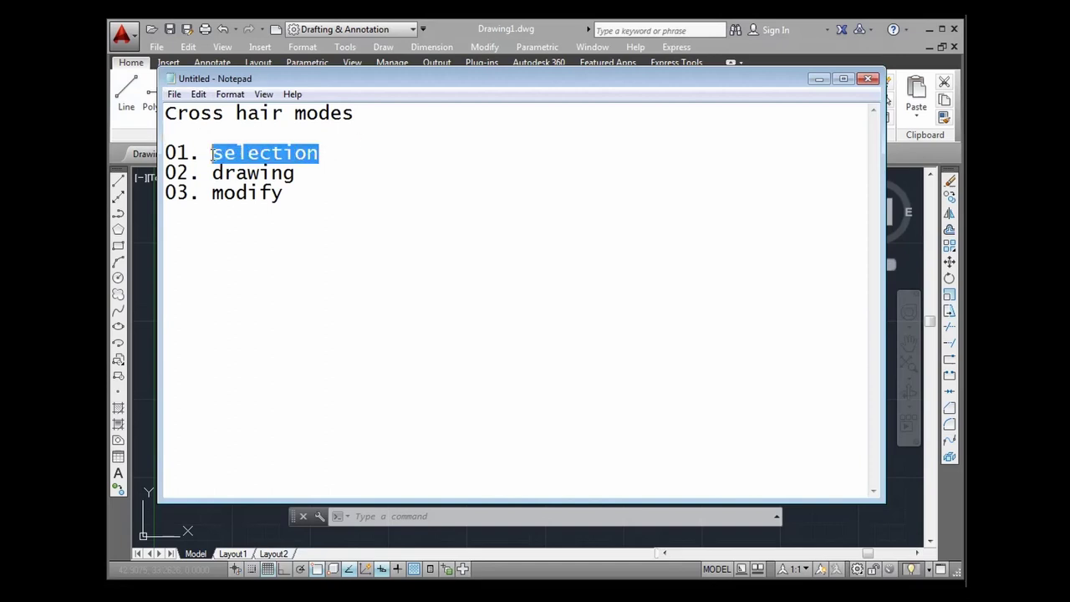
left_click(290, 180)
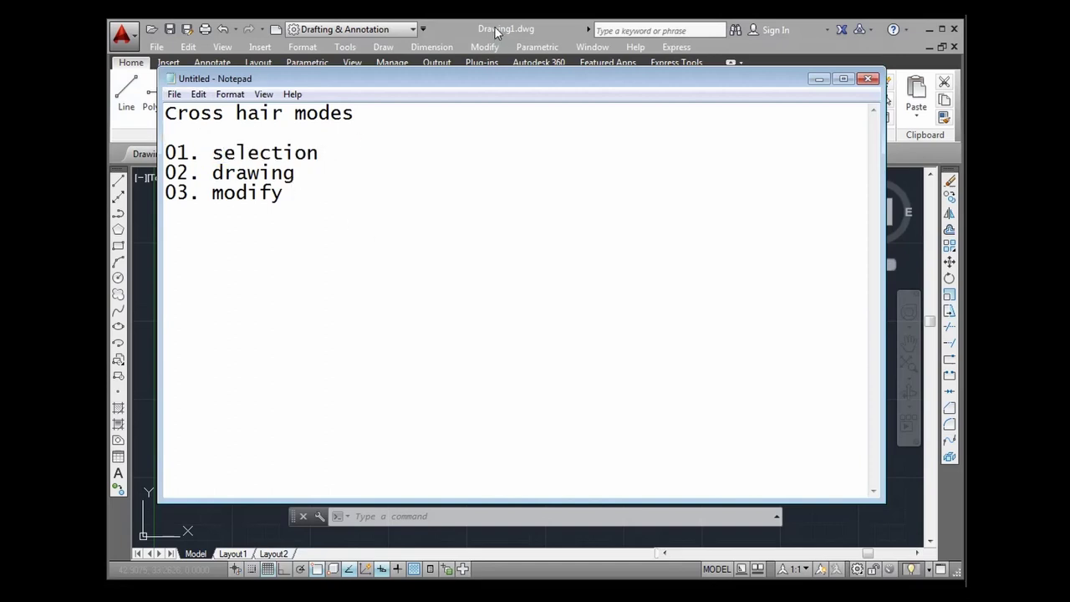
left_click(498, 32)
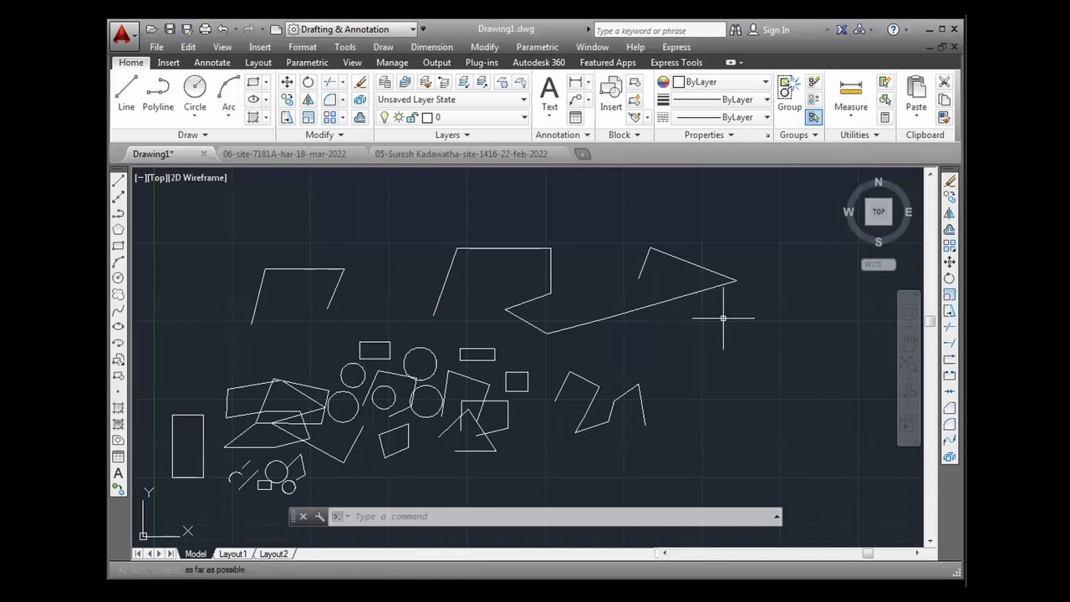
Step: Cancel a crossing selection of the shapes, zoom in on empty space, then return to the notes
left_click(731, 231)
left_click(378, 422)
key("Escape")
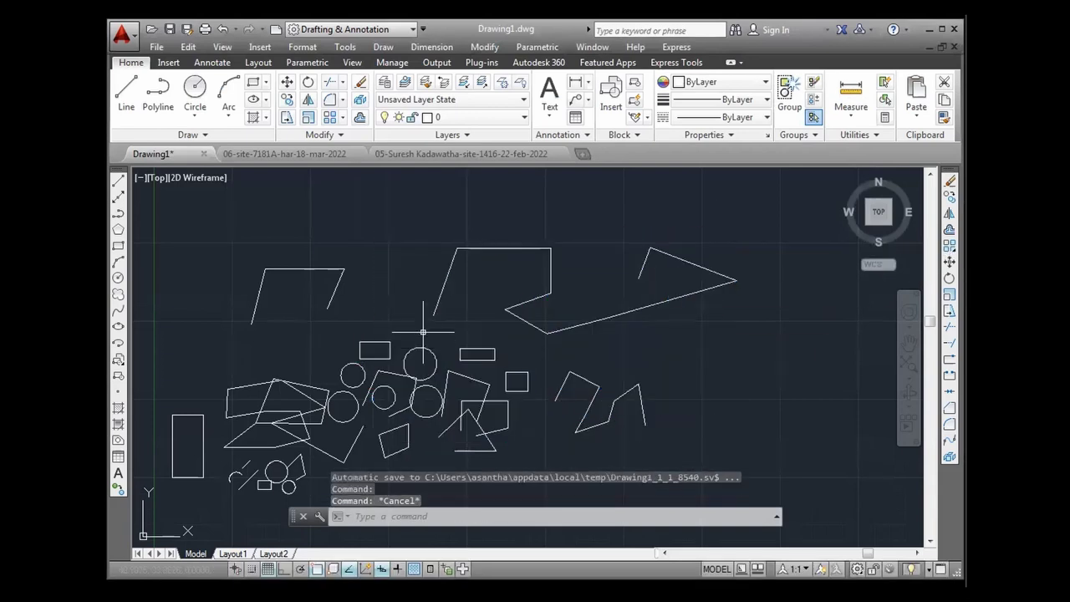
scroll(422, 310, "up", 3)
scroll(375, 313, "up", 3)
scroll(401, 346, "up", 2)
scroll(401, 346, "up", 3)
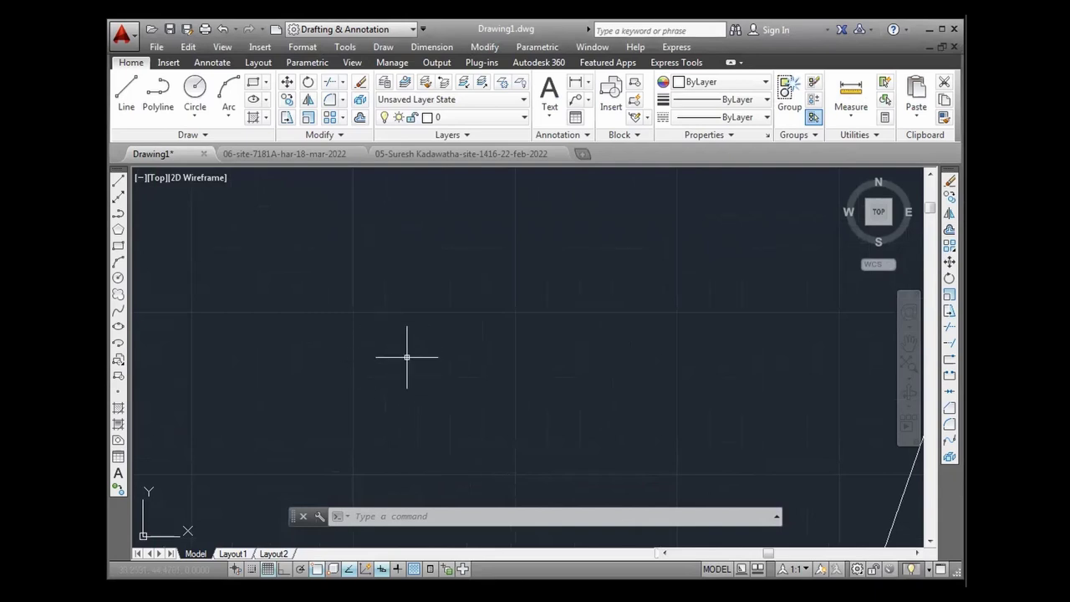
key("alt+Tab")
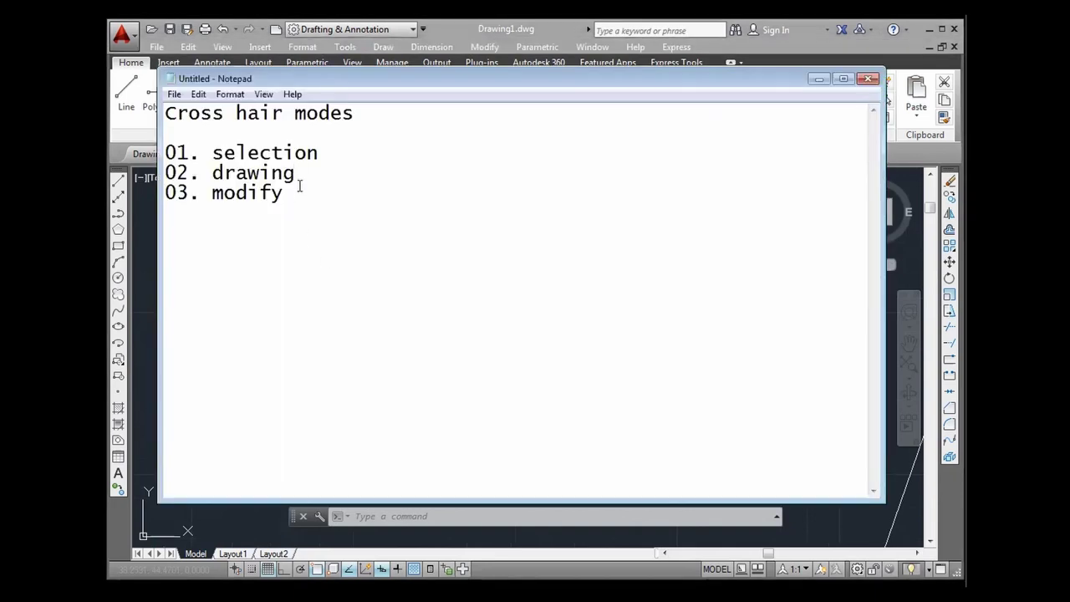
left_click_drag(295, 173, 203, 173)
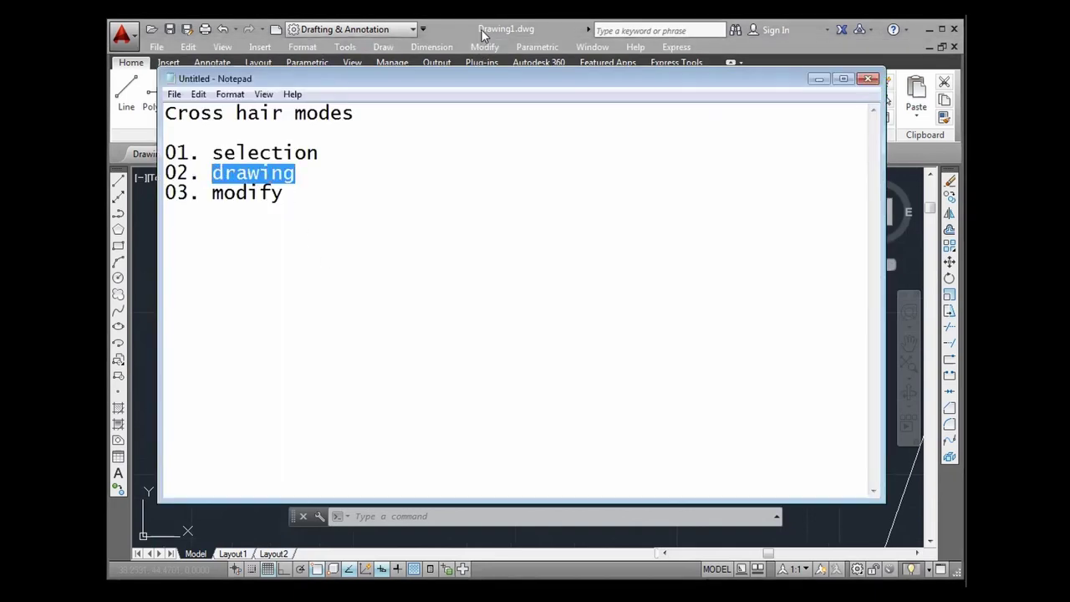
left_click(485, 36)
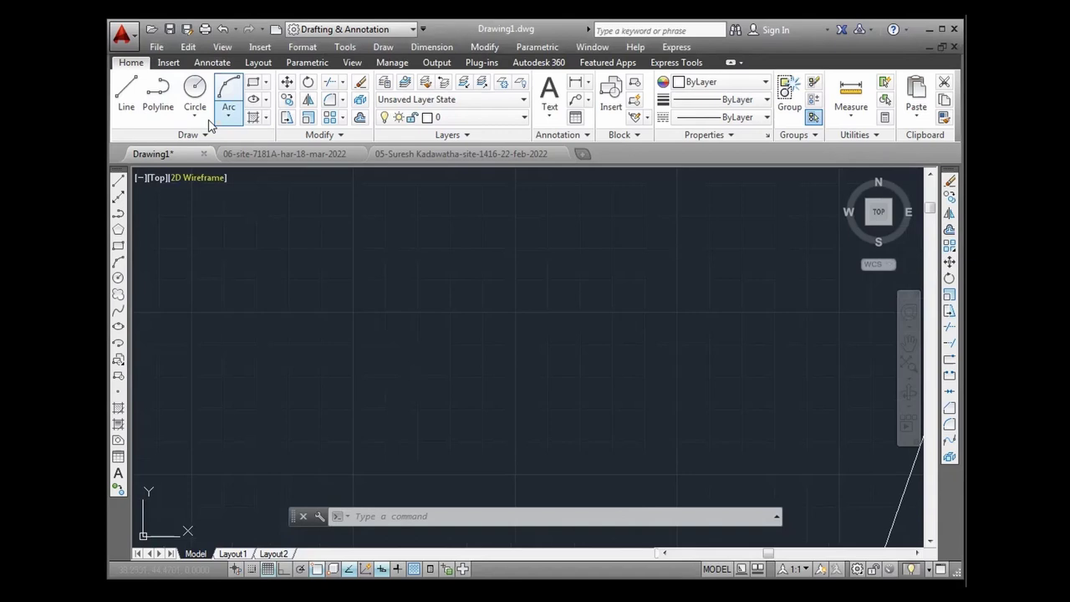
left_click(127, 96)
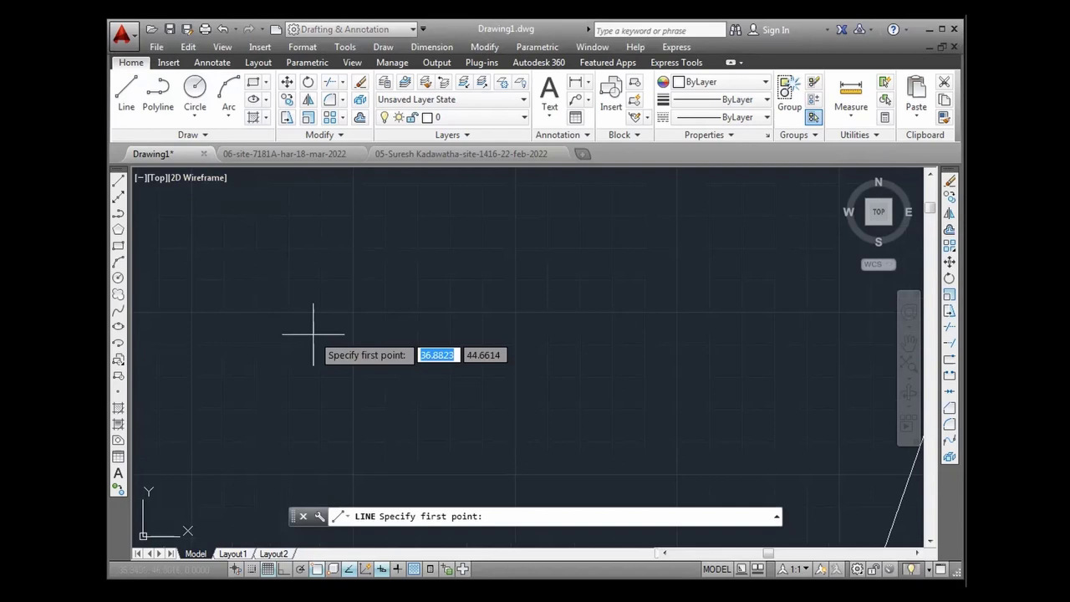
key("Escape")
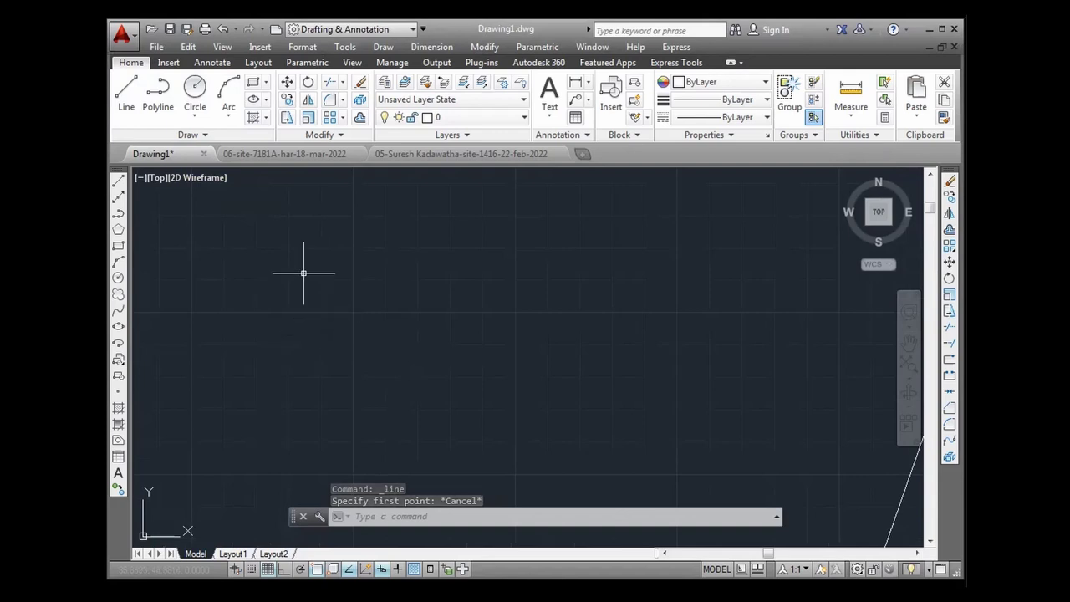
left_click(195, 92)
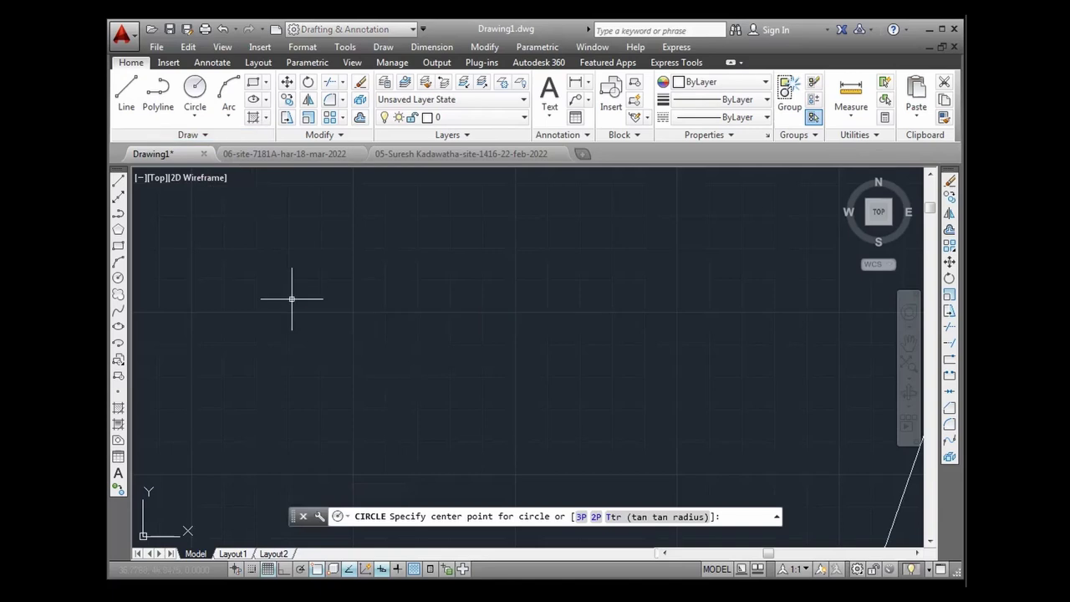
key("Escape")
left_click(266, 83)
left_click(275, 106)
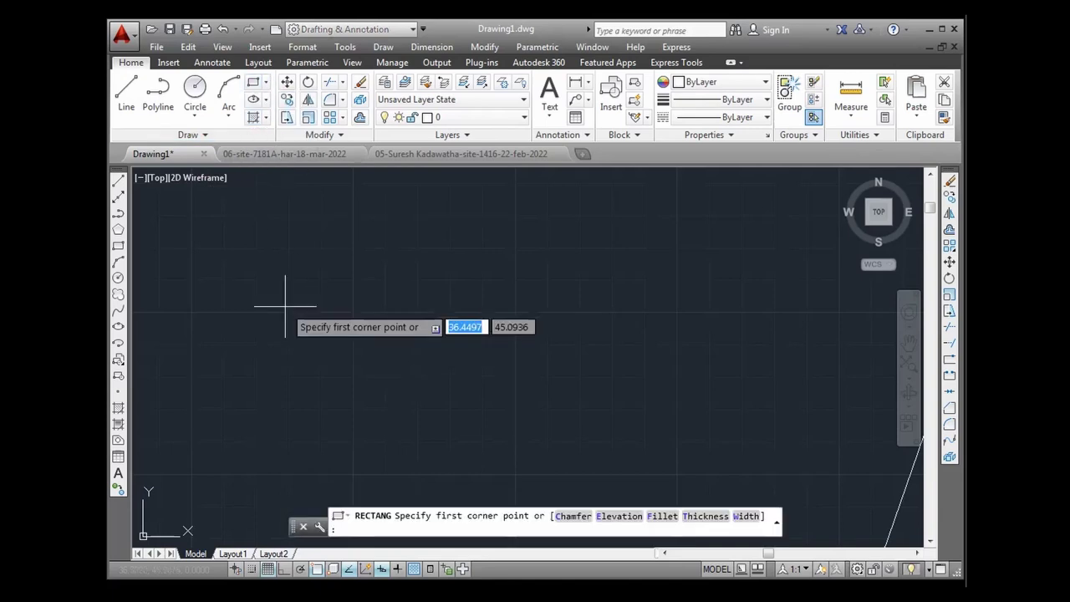
key("Escape")
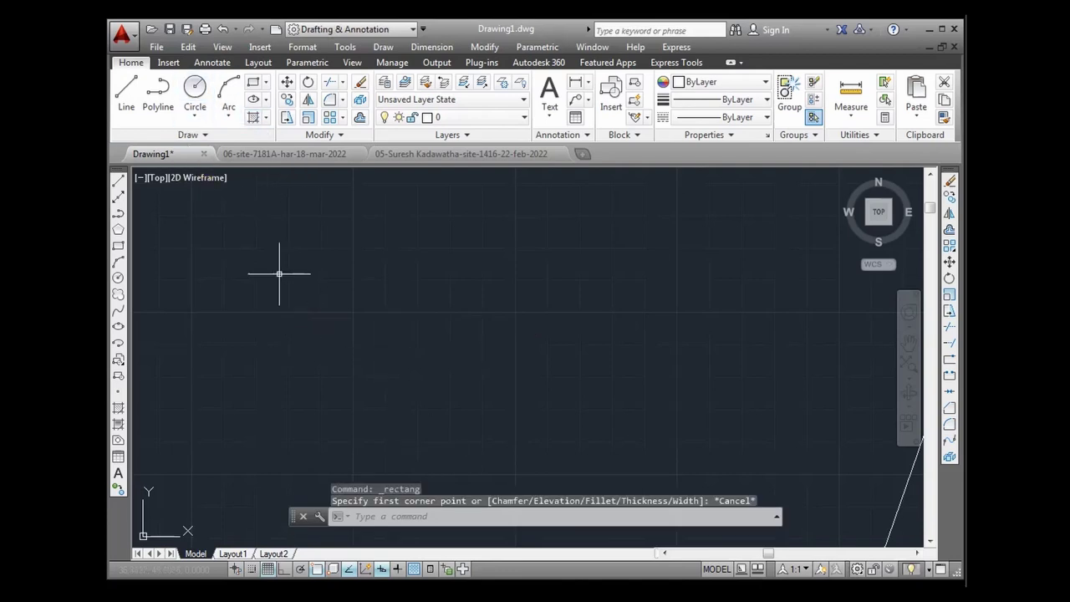
left_click(118, 180)
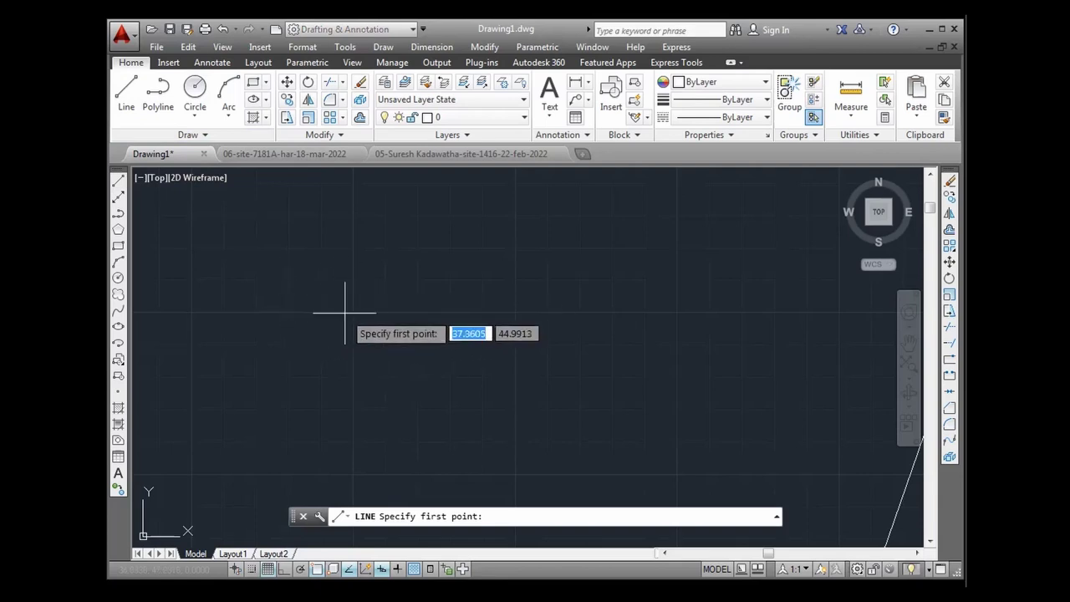
key("Escape")
key("alt+Tab")
key("Down")
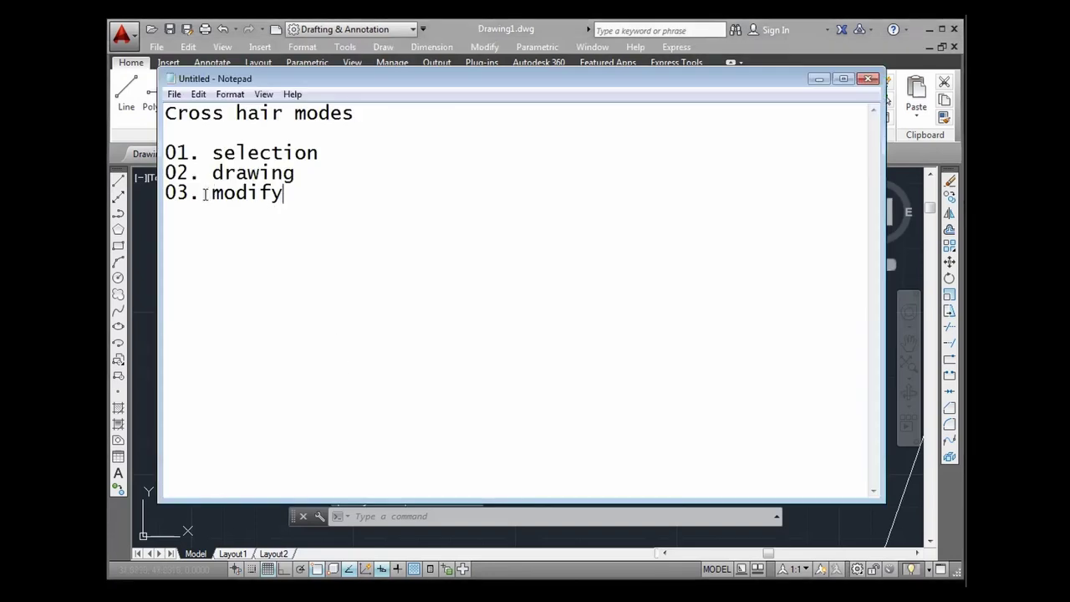
left_click_drag(206, 194, 291, 198)
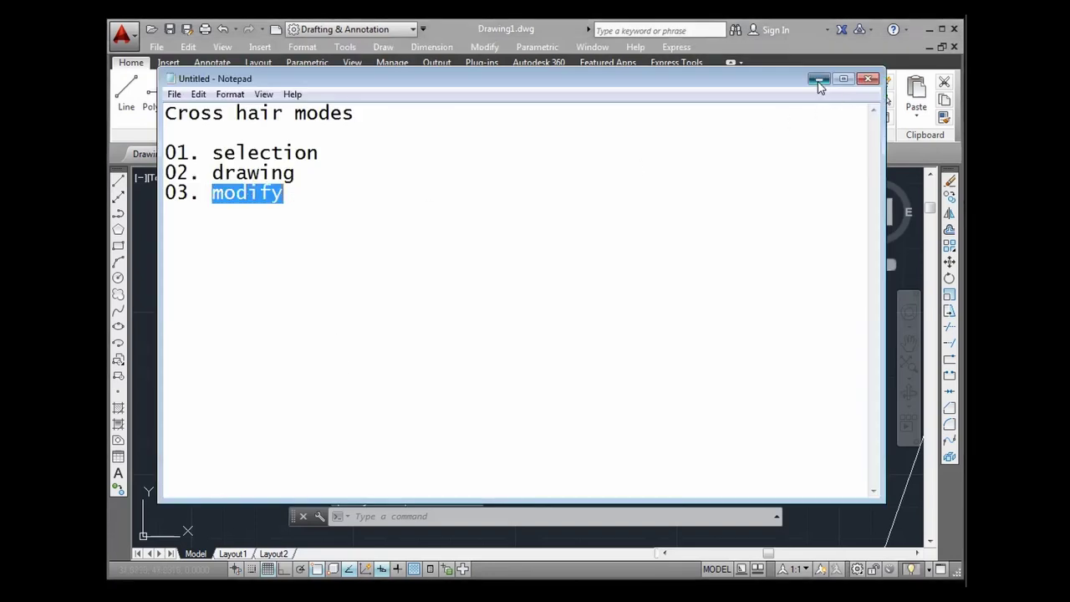
left_click(818, 80)
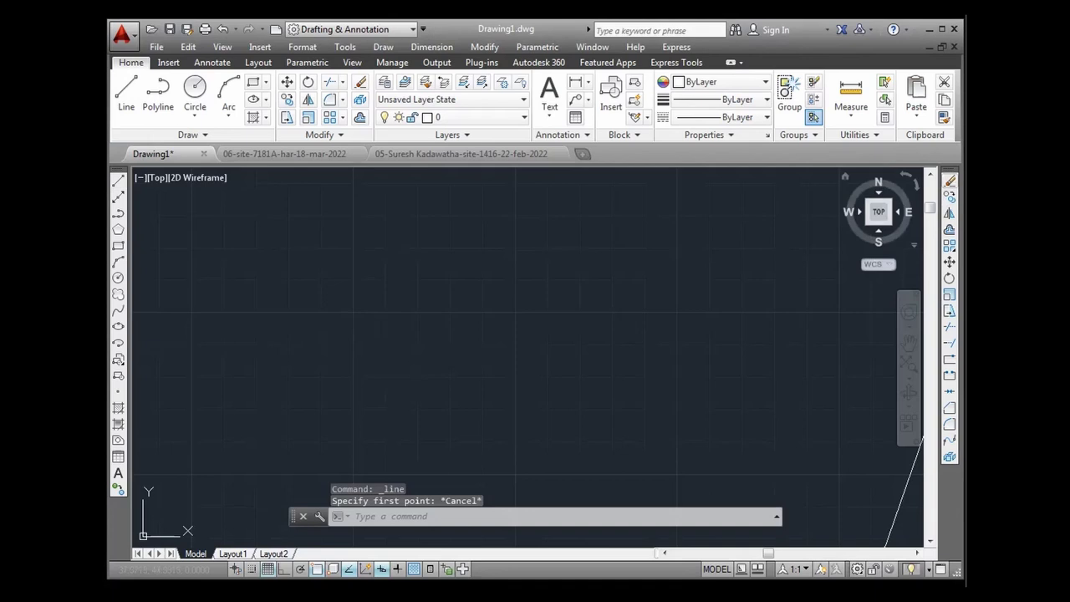
left_click(362, 84)
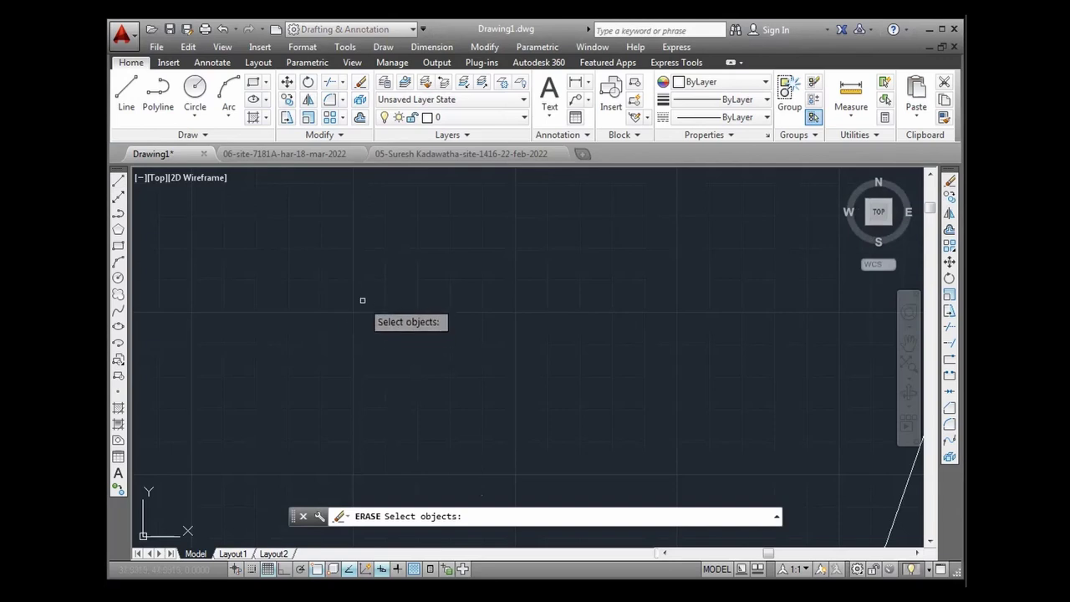
key("Escape")
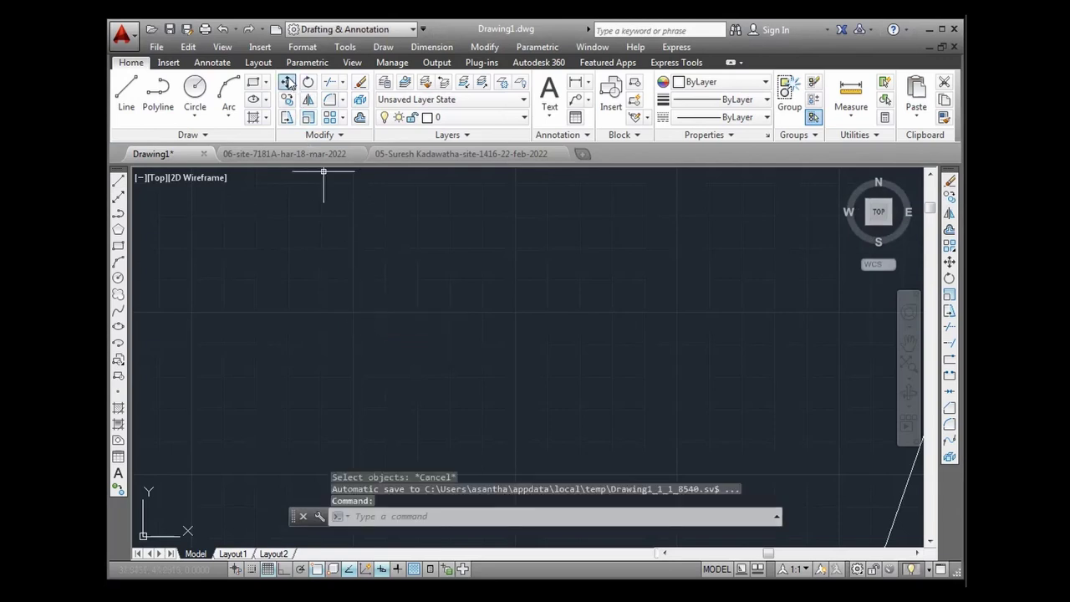
left_click(287, 82)
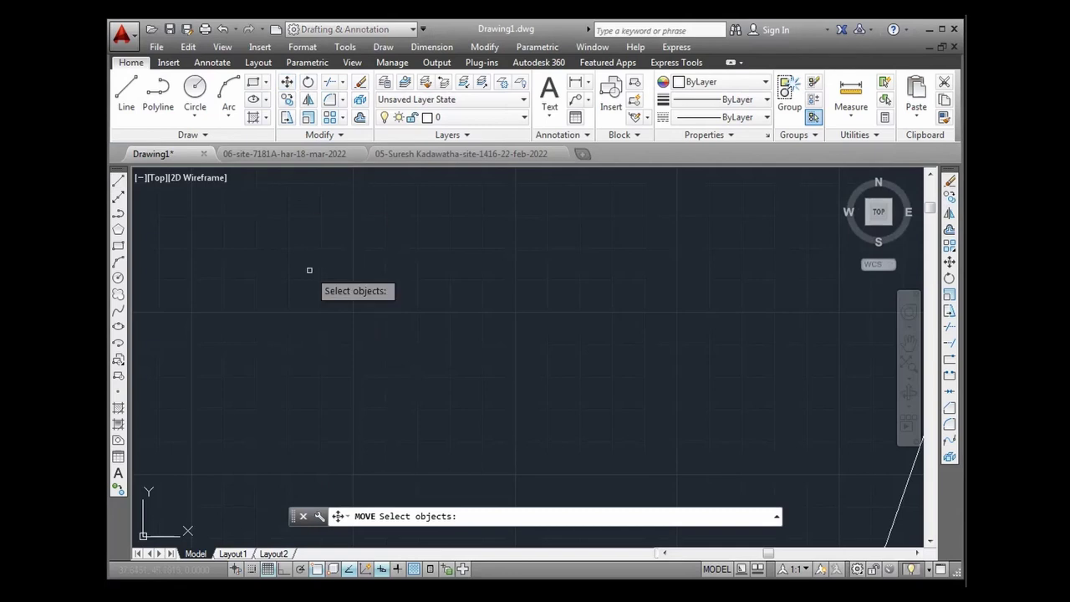
left_click(287, 82)
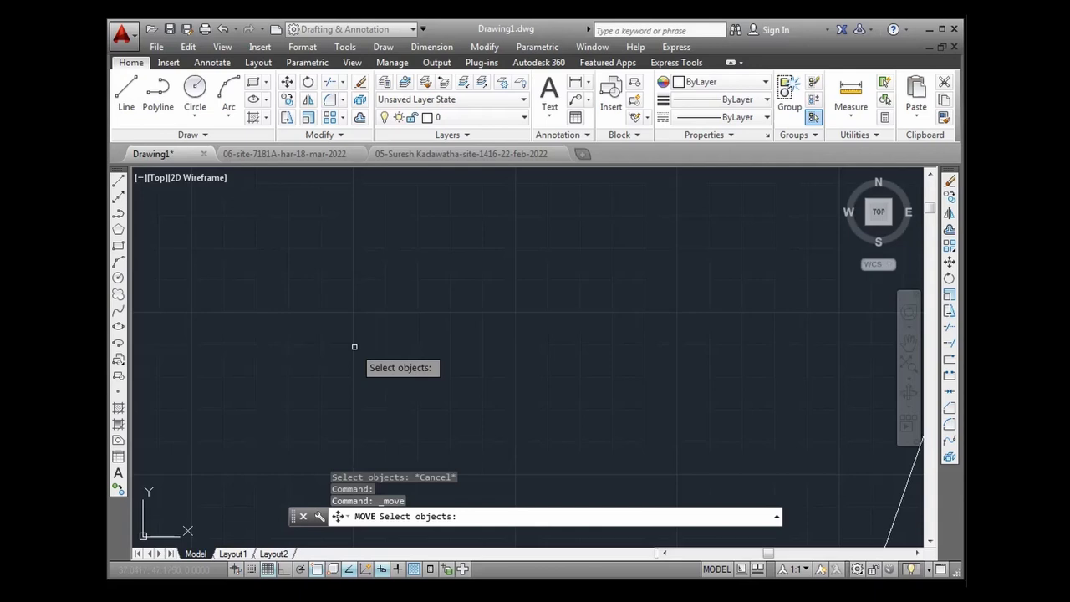
key("Escape")
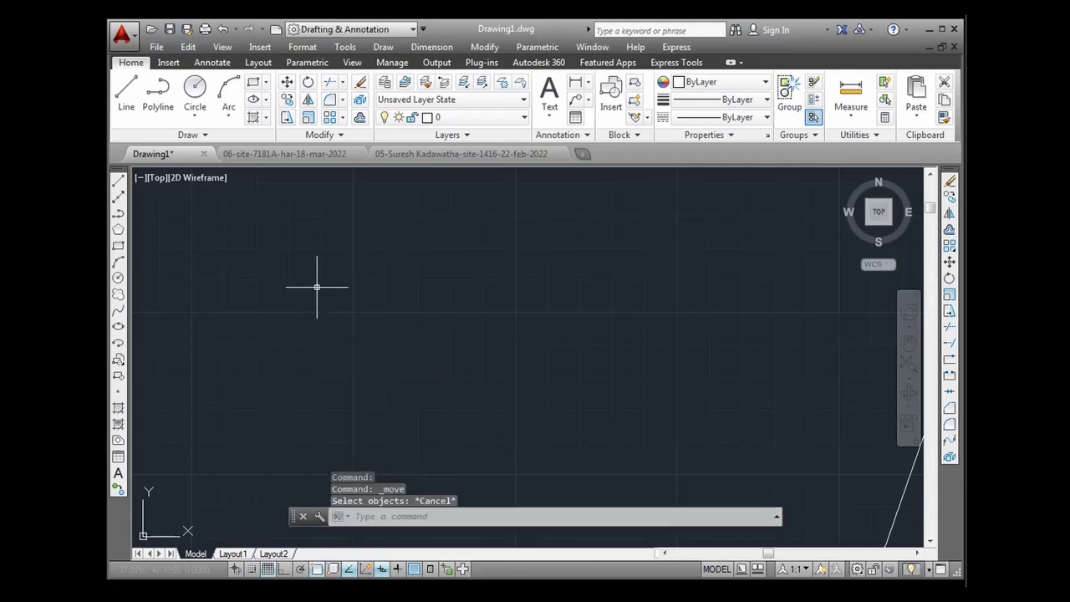
left_click(126, 92)
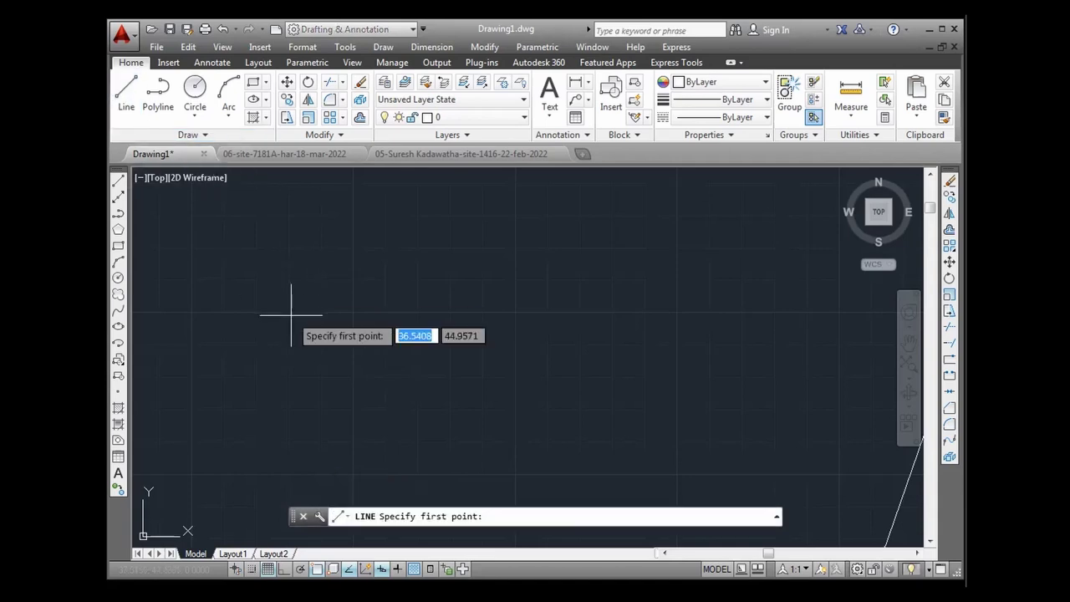
left_click(360, 81)
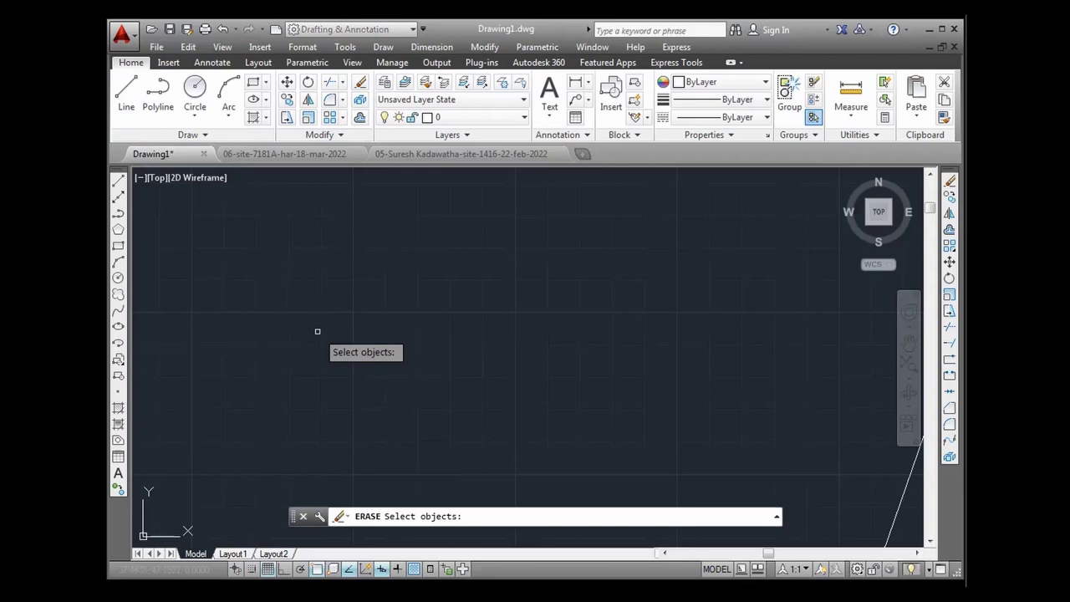
key("Escape")
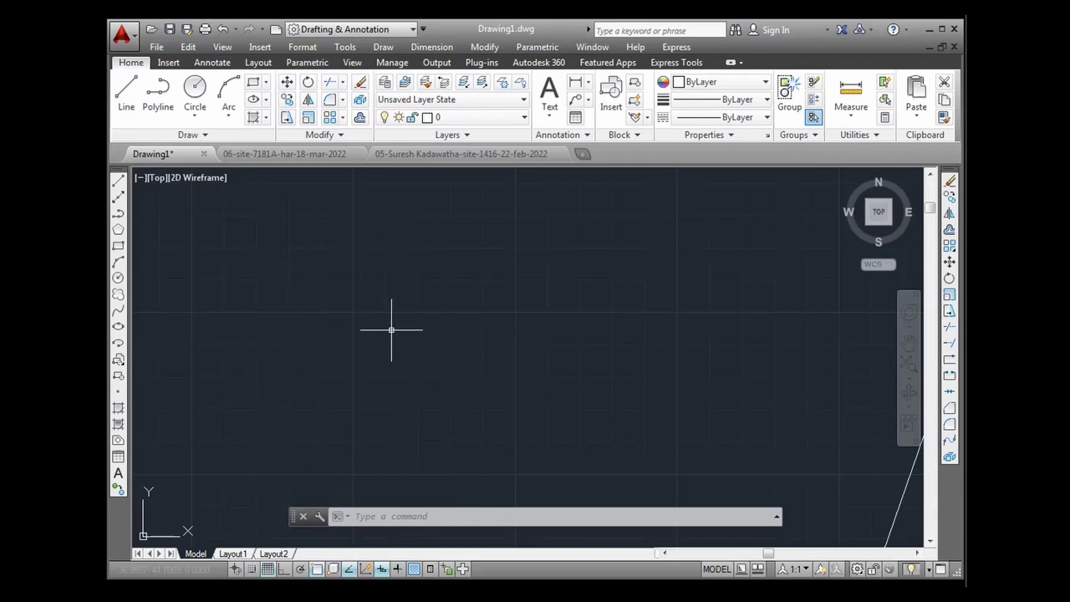
Step: Zoom out to the shapes, draw a test diagonal line, then select and delete it
scroll(403, 352, "down", 3)
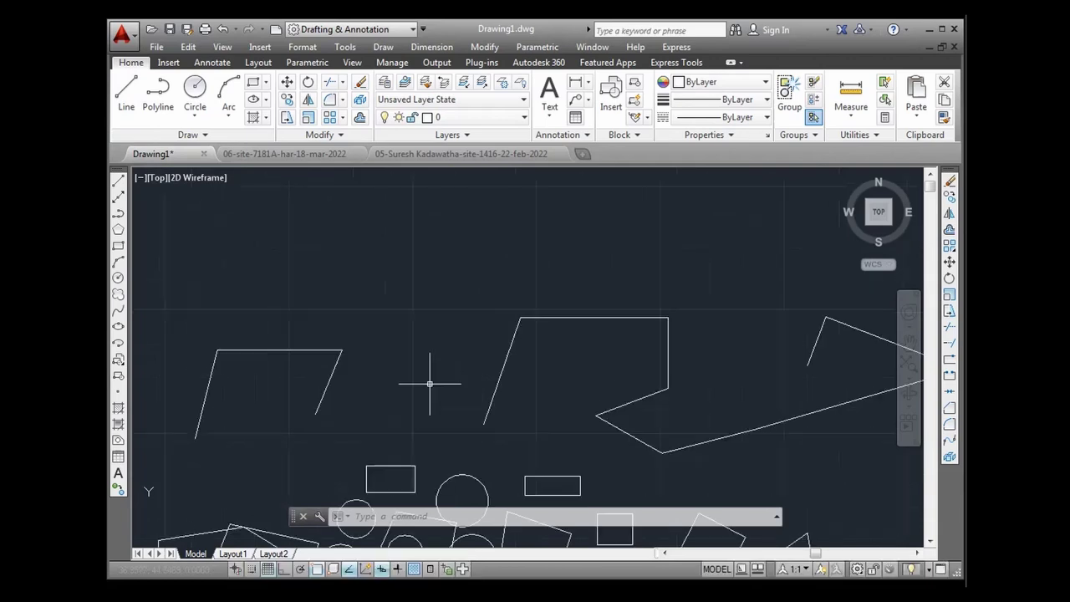
scroll(691, 332, "up", 2)
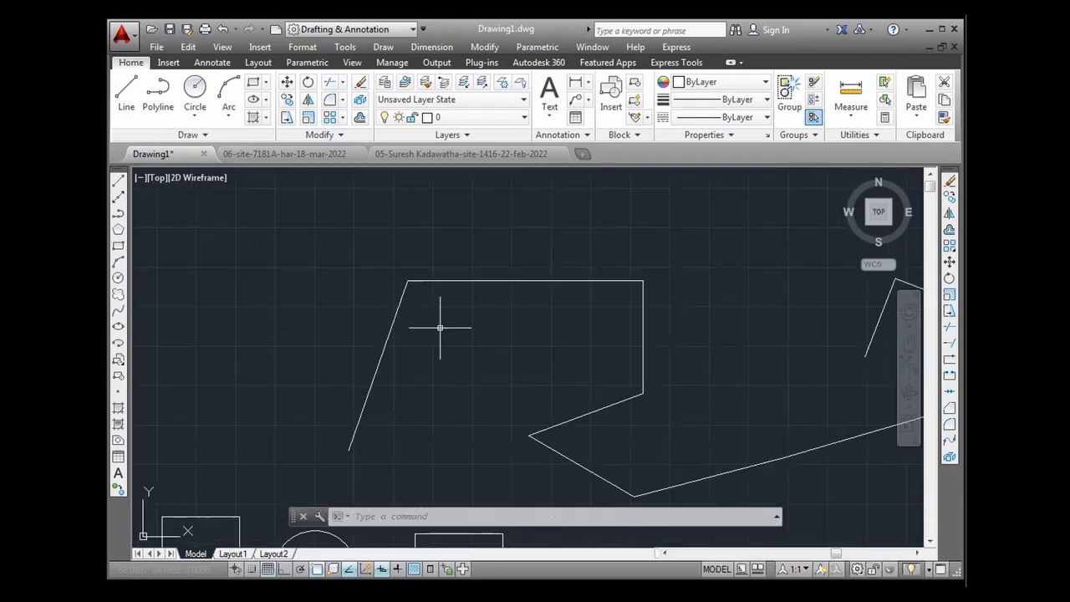
scroll(371, 348, "down", 2)
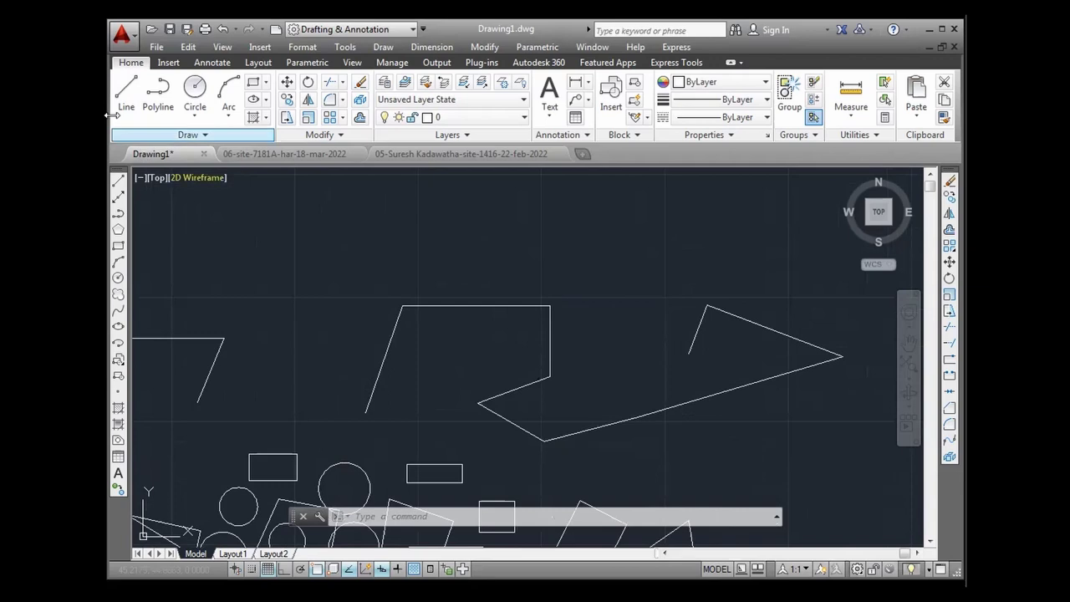
left_click(126, 92)
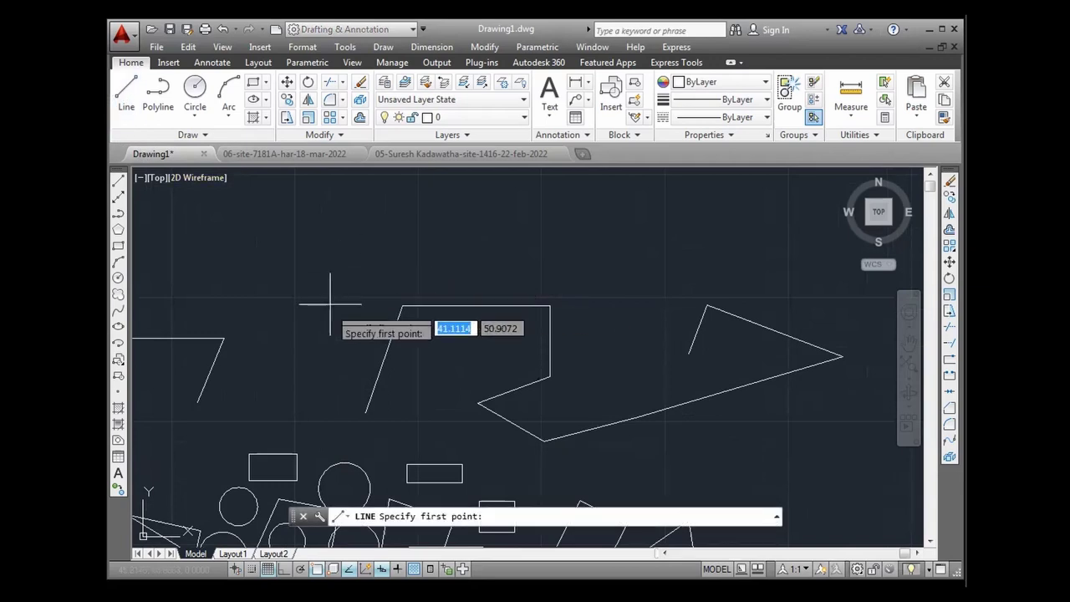
left_click(792, 258)
left_click(341, 416)
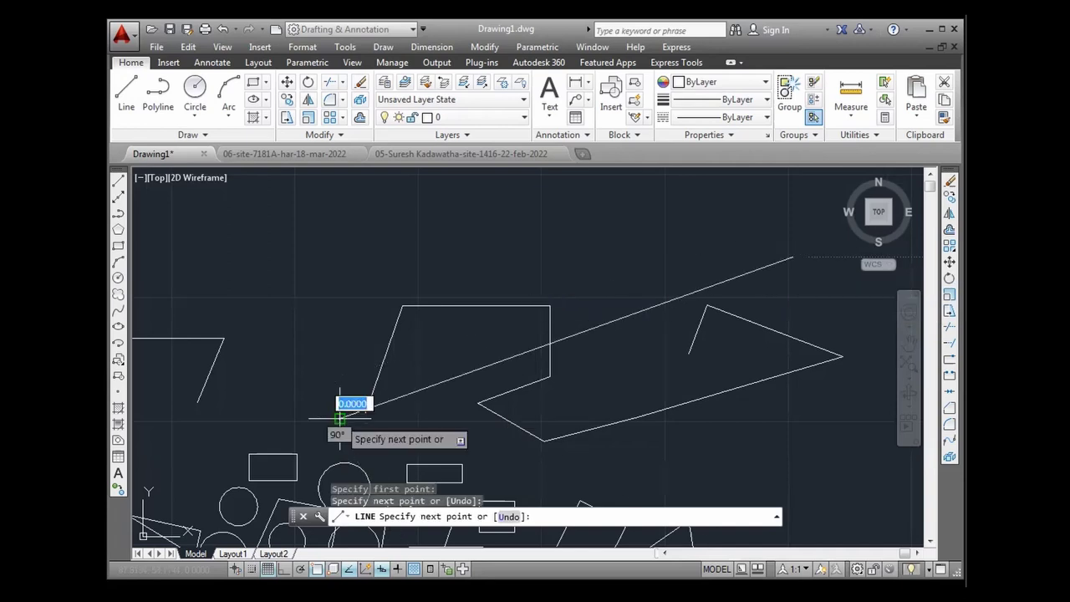
key("Escape")
left_click_drag(640, 365, 611, 284)
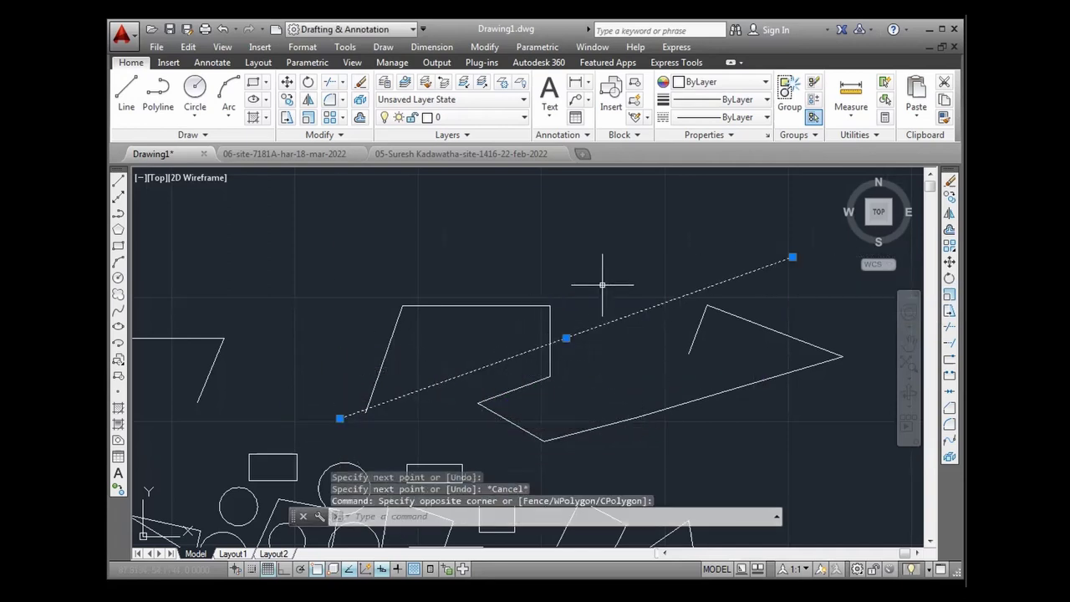
key("Delete")
Step: Cancel Line and Erase, crossing-select the two polylines, then deselect them
left_click(127, 92)
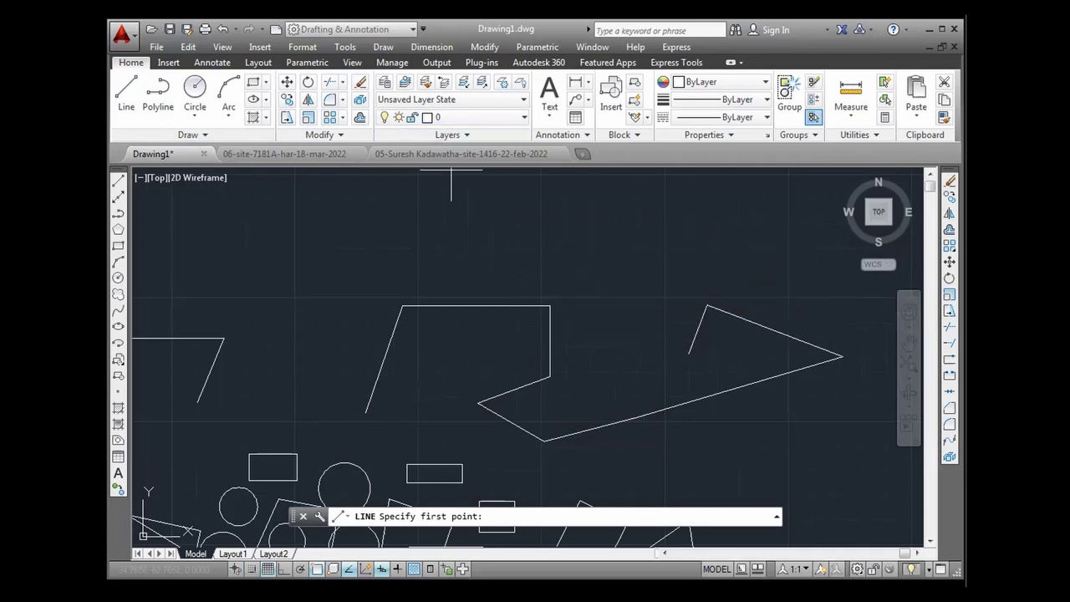
left_click(360, 87)
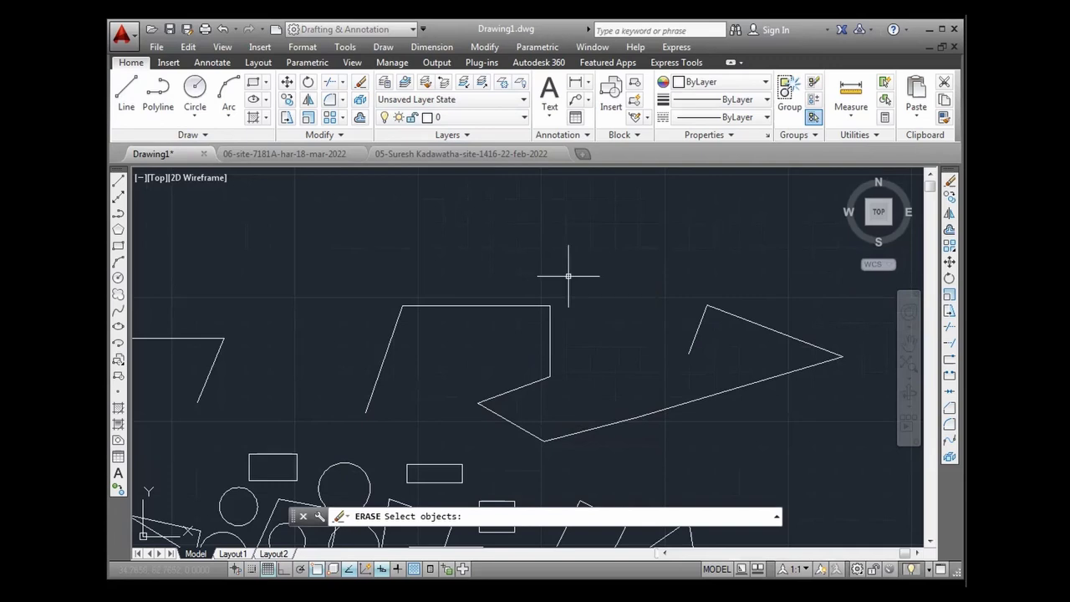
key("Escape")
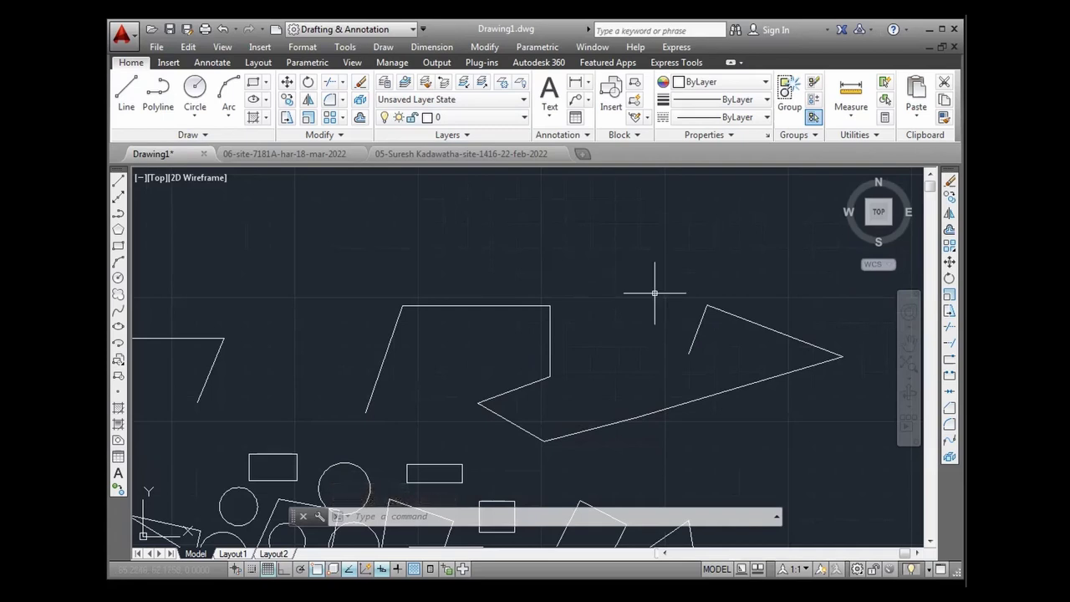
left_click(771, 278)
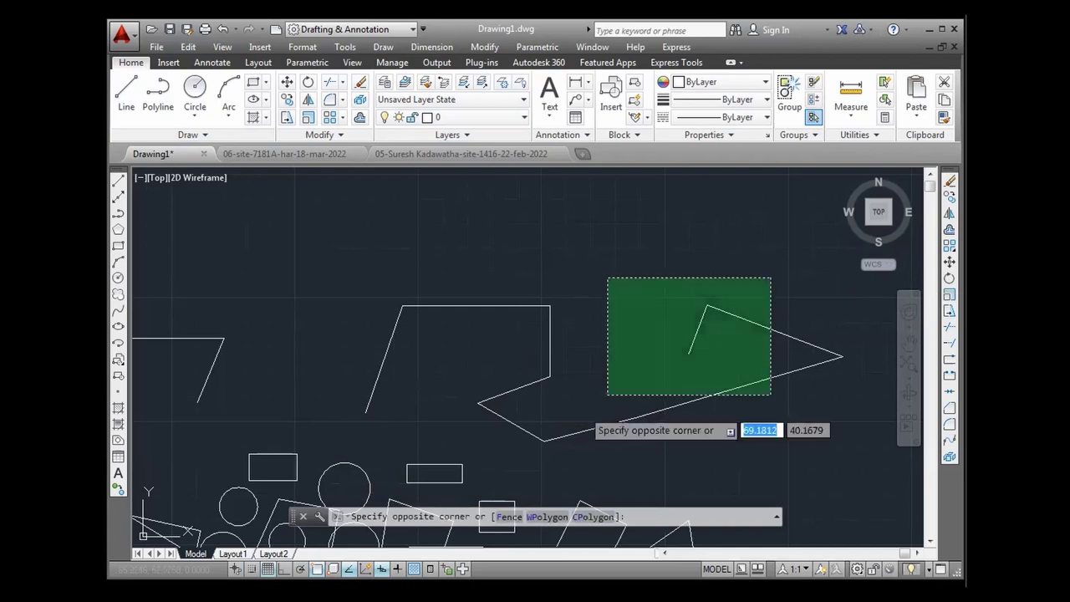
left_click(504, 438)
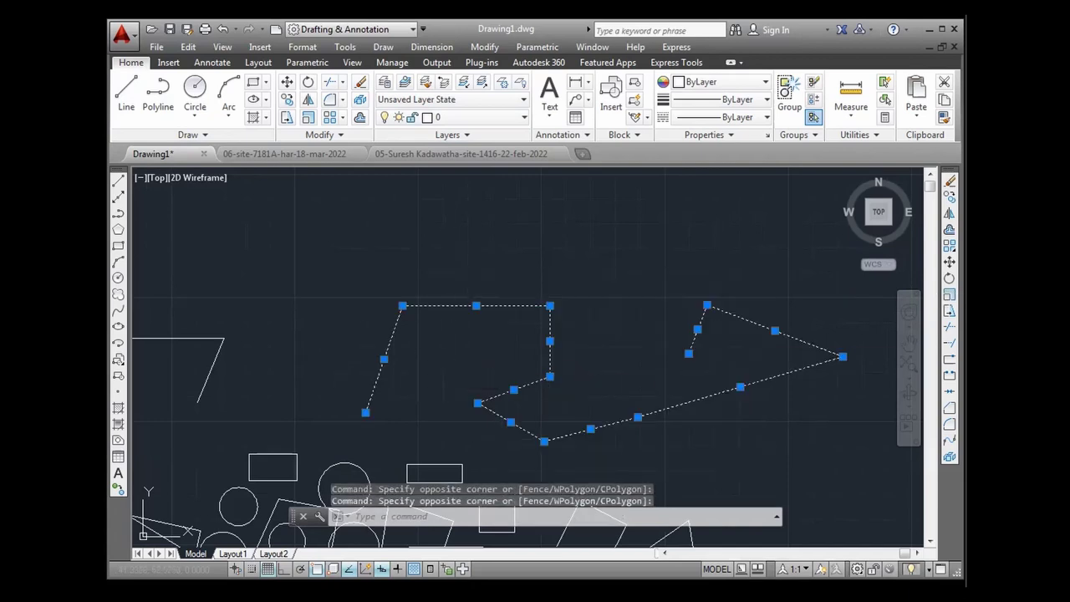
key("Escape")
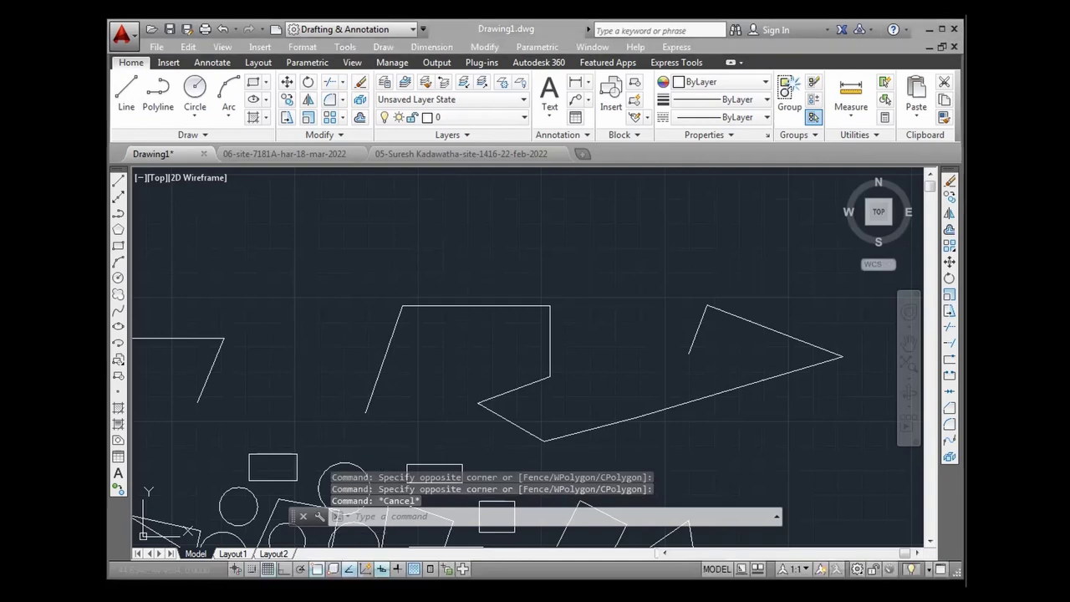
key("alt+Tab")
left_click(302, 198)
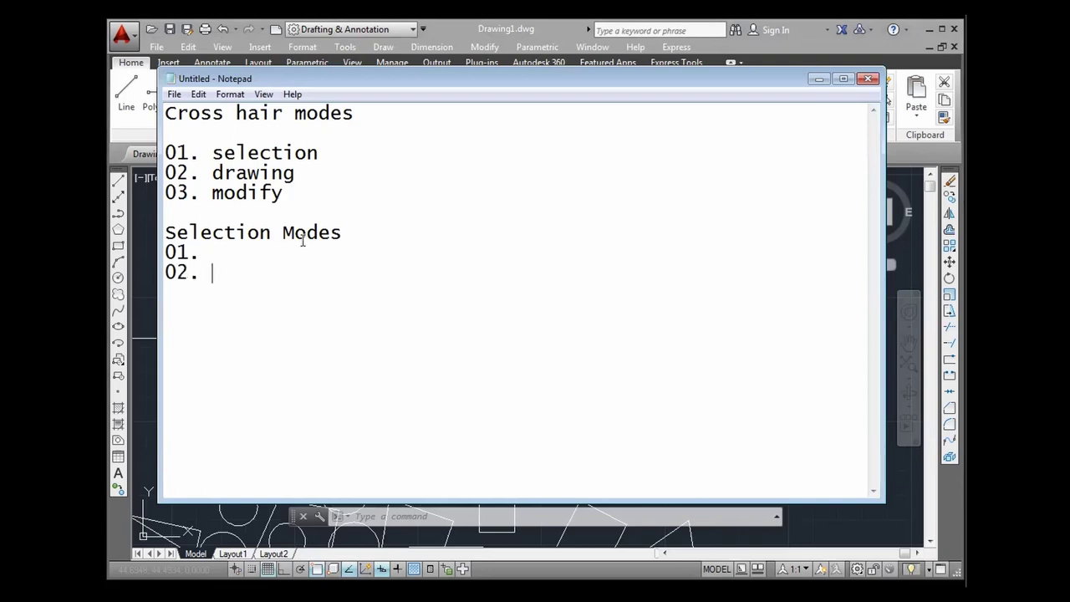
left_click(535, 30)
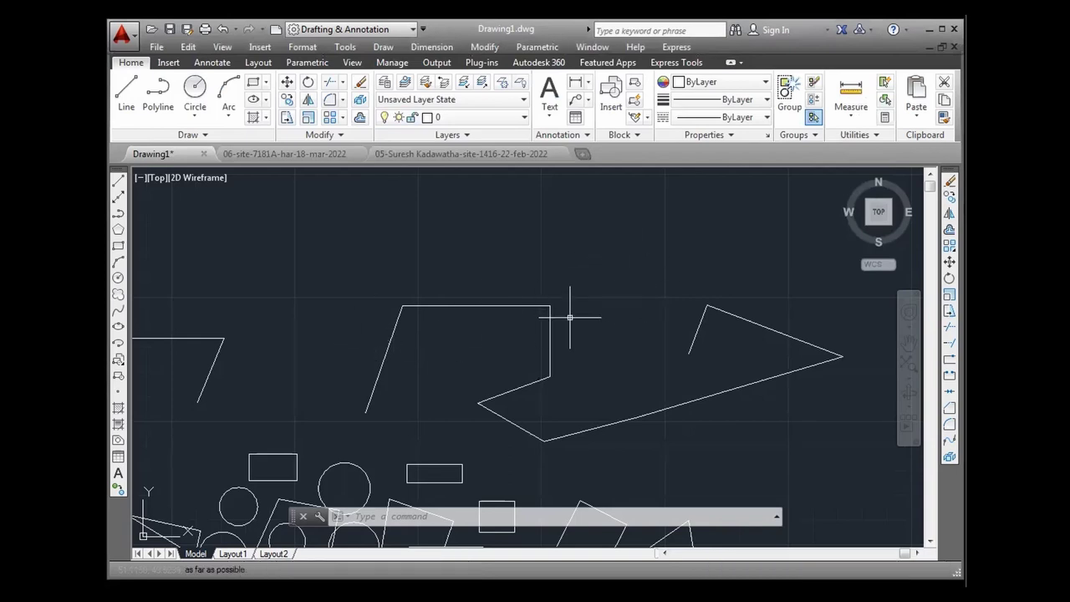
Step: Select all 75 objects with a crossing window and delete them
scroll(411, 307, "down", 3)
scroll(451, 351, "down", 2)
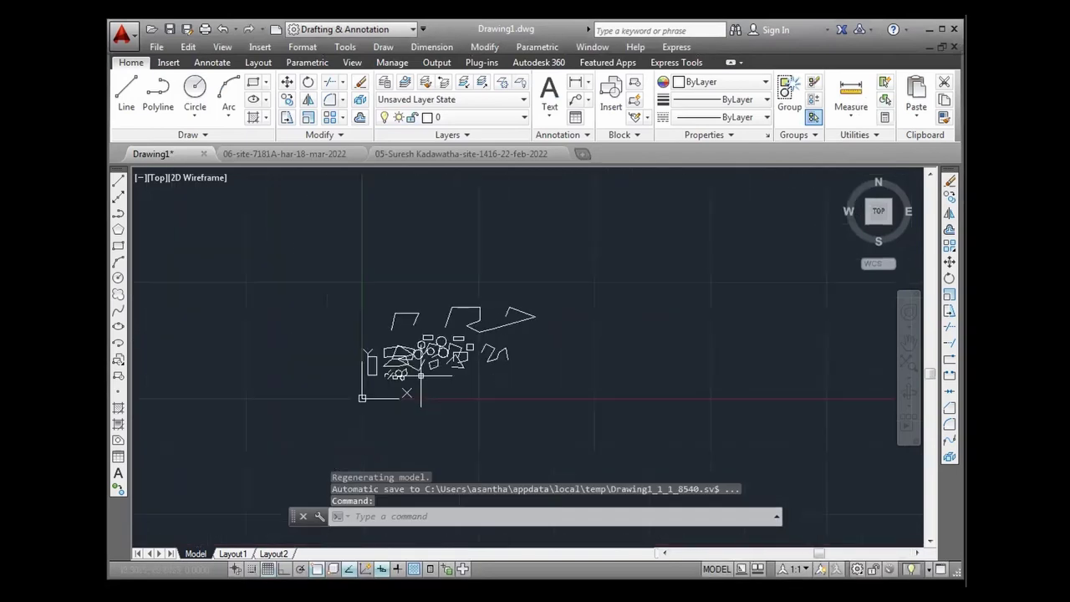
scroll(509, 382, "up", 2)
scroll(518, 382, "down", 1)
scroll(530, 354, "up", 1)
scroll(531, 334, "down", 1)
scroll(534, 276, "down", 1)
left_click(534, 264)
left_click(212, 442)
key("Delete")
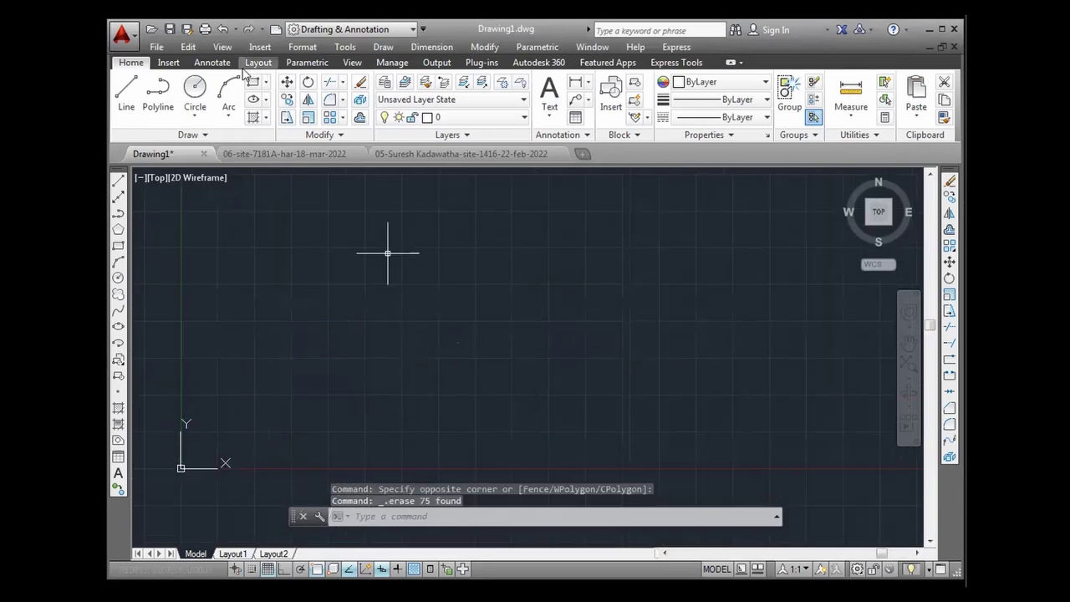
Step: Draw three overlapping circles: a large, a medium and a small one
left_click(194, 88)
left_click(287, 351)
left_click(351, 409)
key("Return")
left_click(285, 298)
left_click(303, 342)
key("Return")
left_click(302, 306)
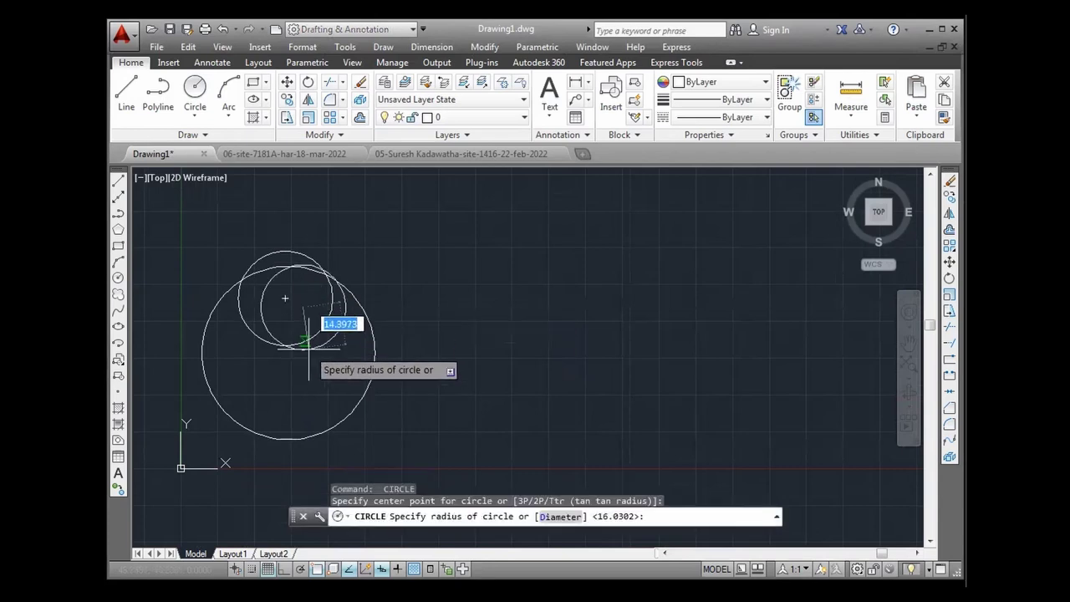
left_click(304, 318)
scroll(277, 289, "up", 2)
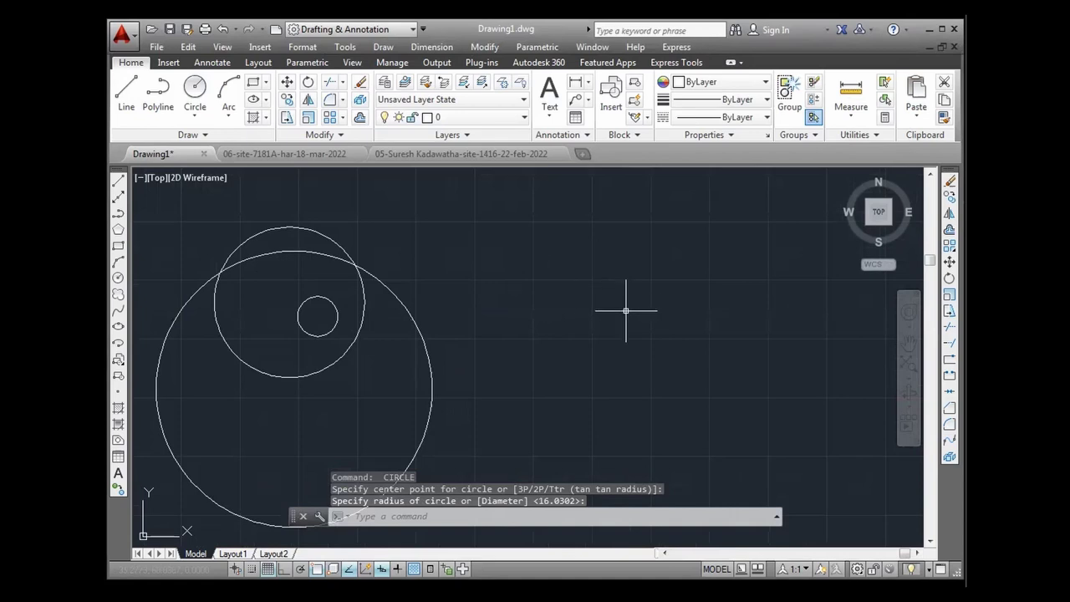
Step: Select all three circles with a right-to-left crossing window, then clear it
left_click(640, 268)
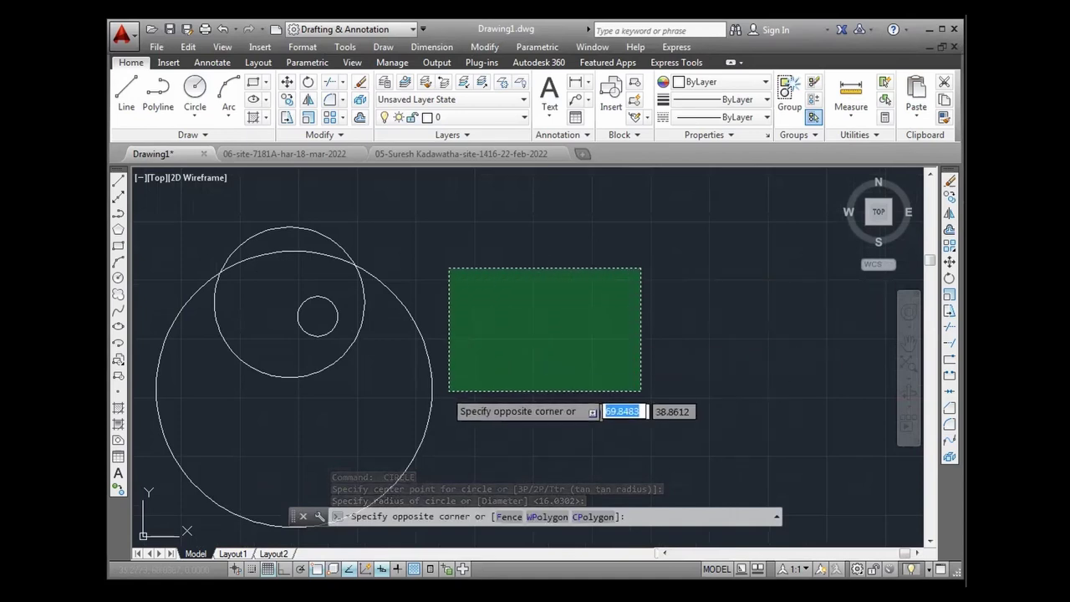
left_click(168, 363)
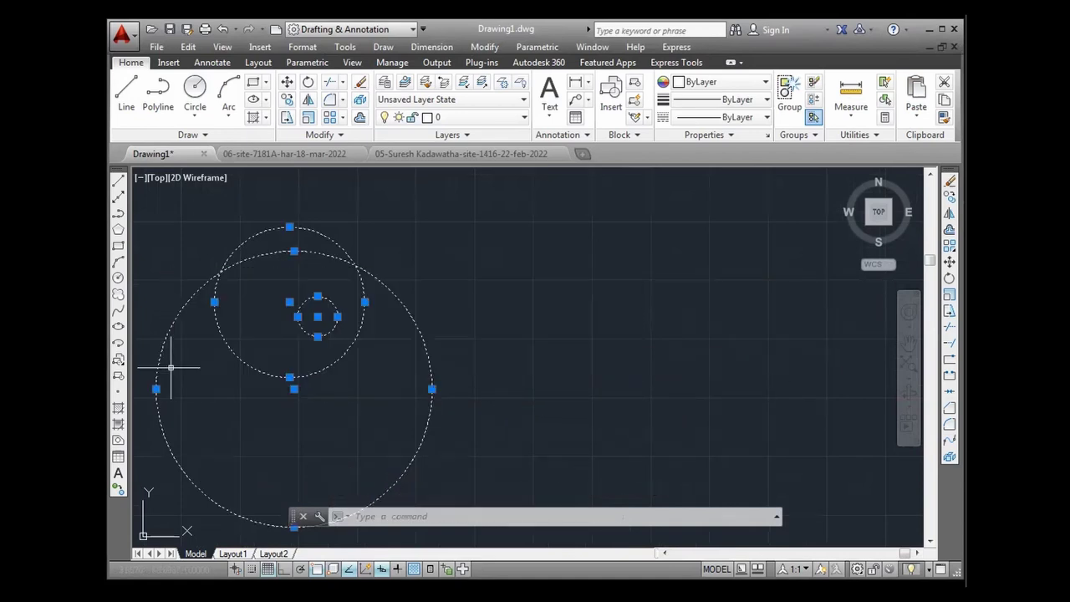
key("Escape")
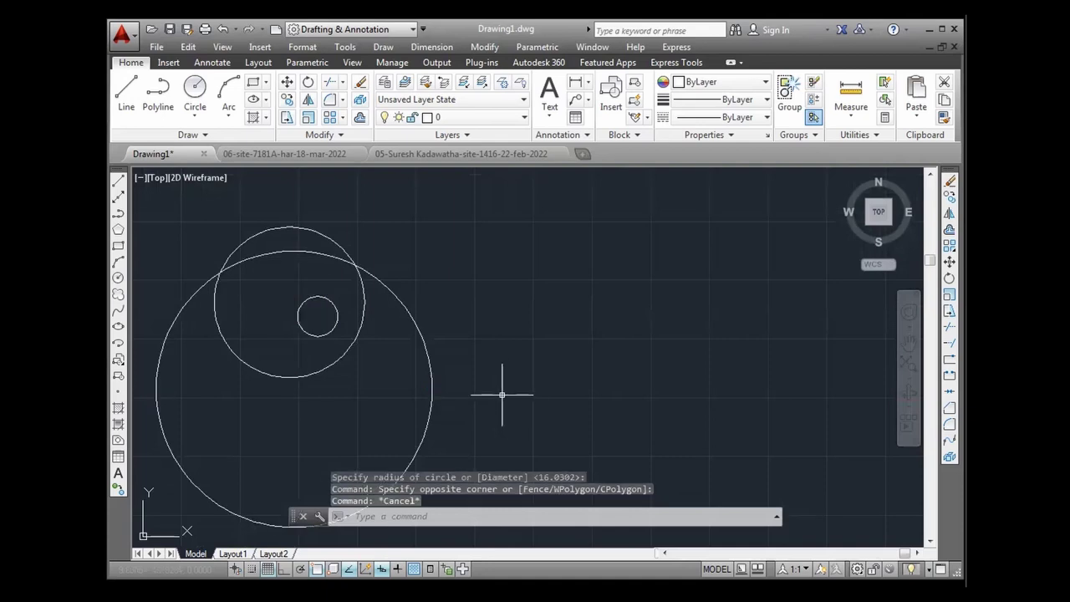
Step: Try further crossing windows in empty space right of the circles, starting another one
left_click(757, 215)
left_click(573, 303)
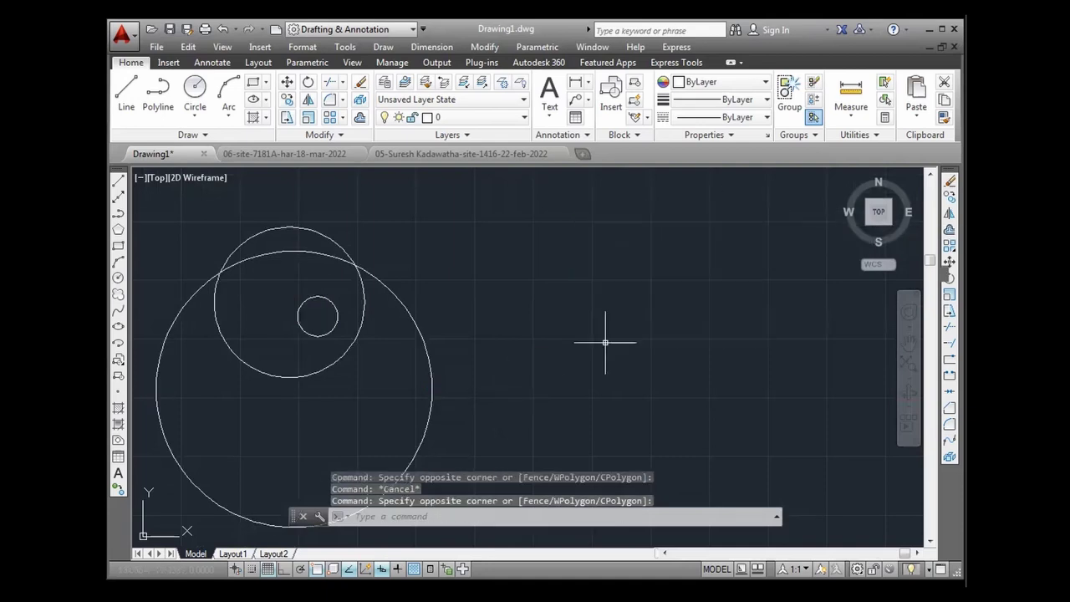
left_click(188, 229)
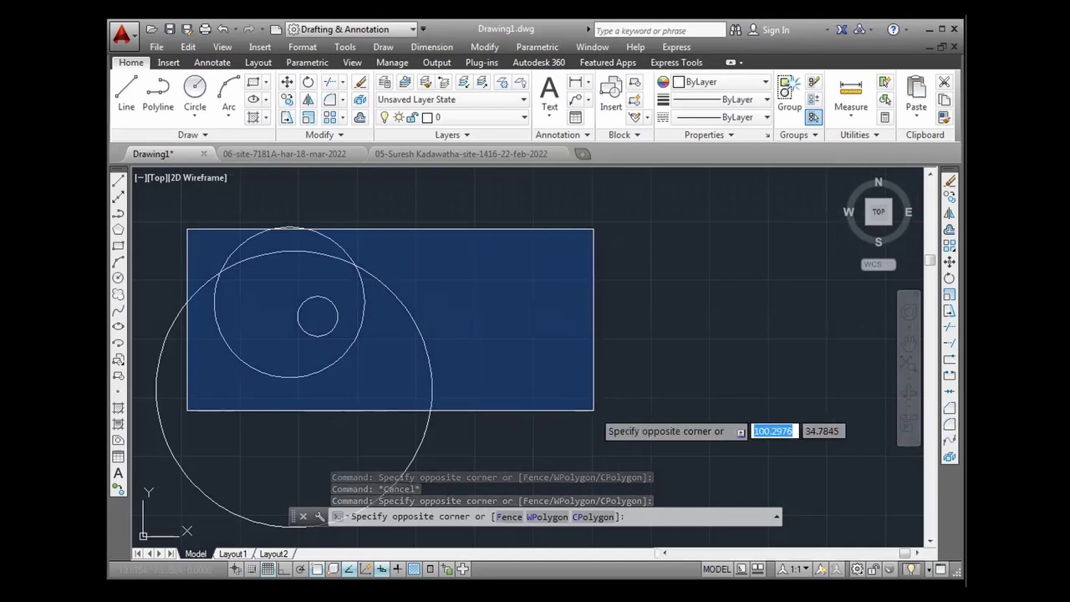
key("Escape")
left_click(759, 222)
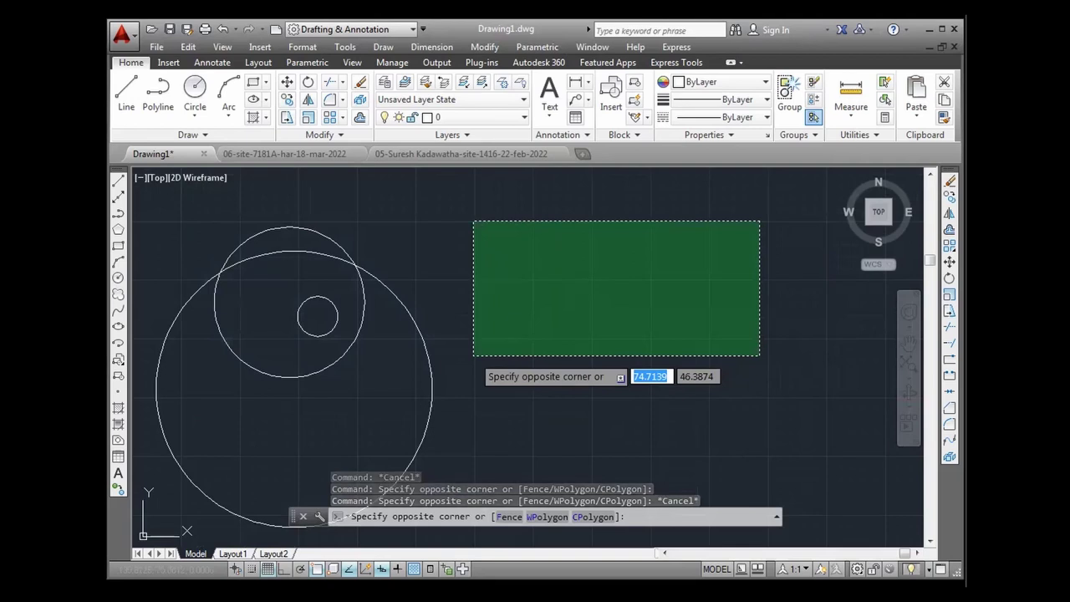
left_click(822, 355)
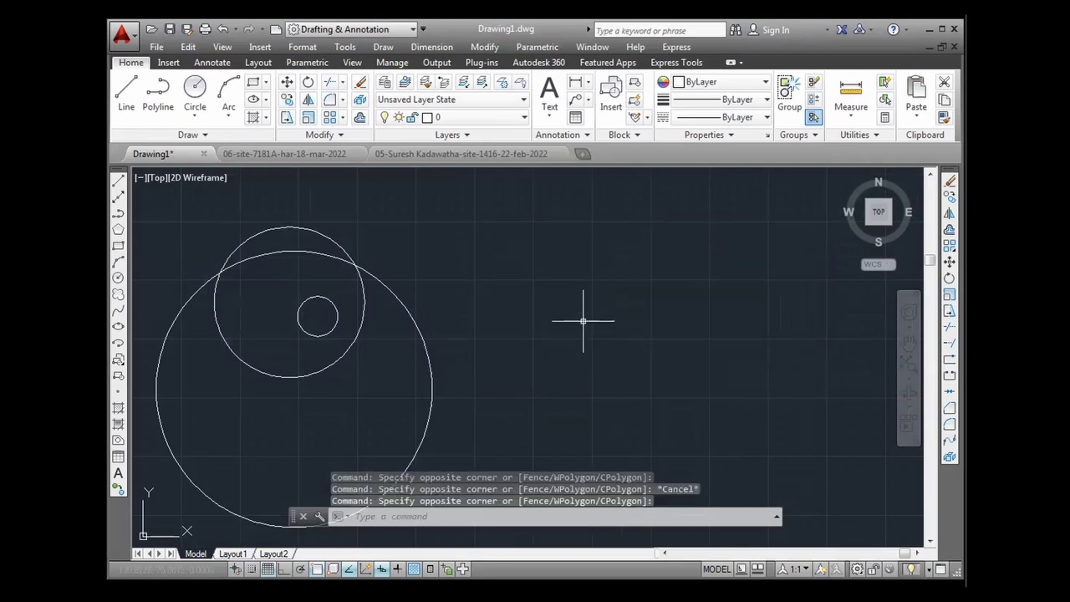
left_click(568, 316)
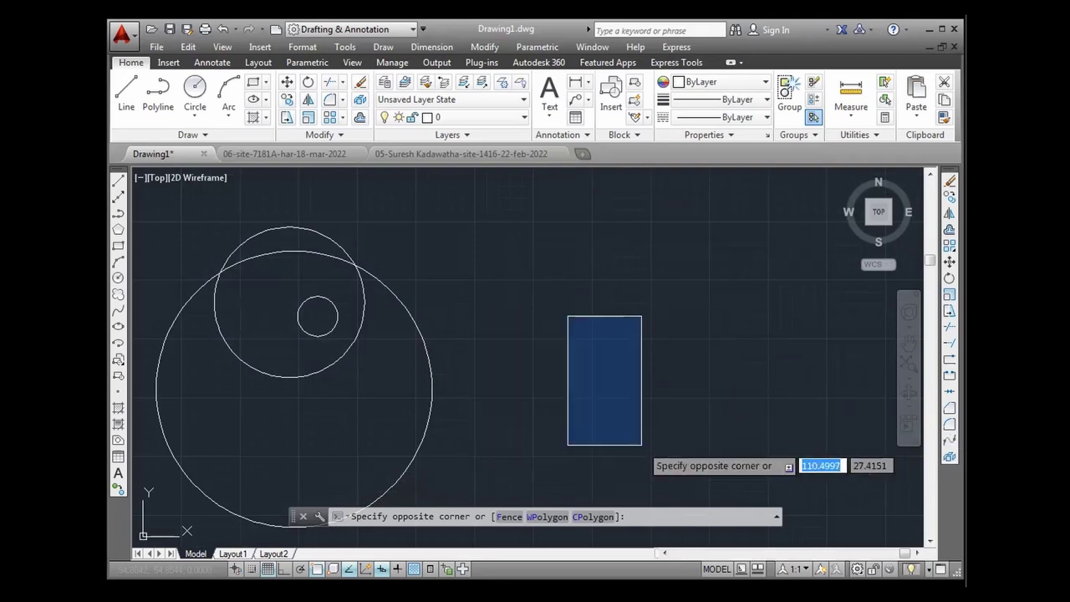
left_click(641, 444)
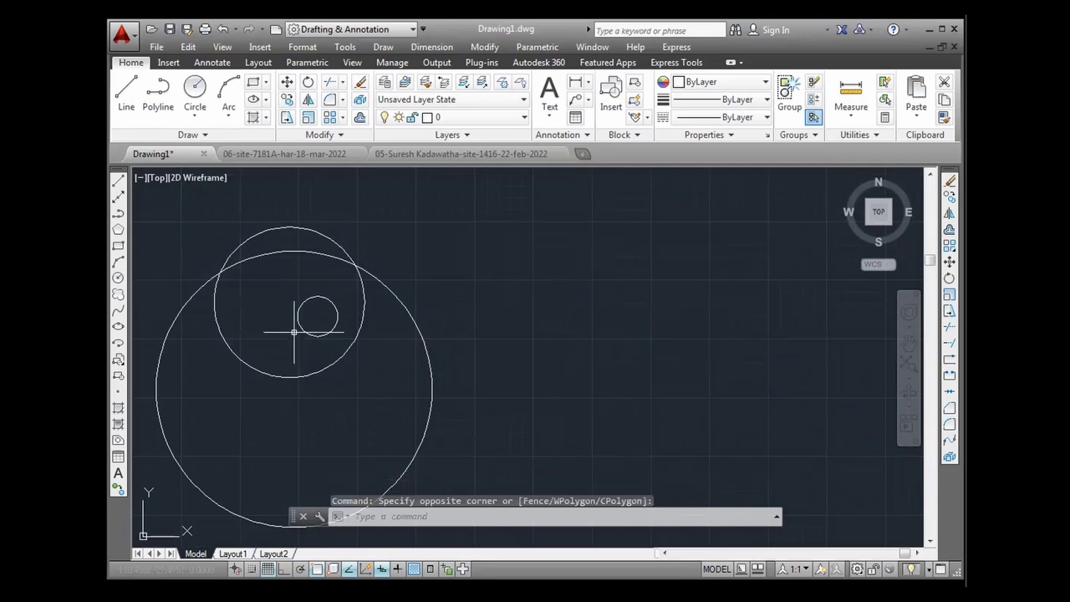
left_click(500, 280)
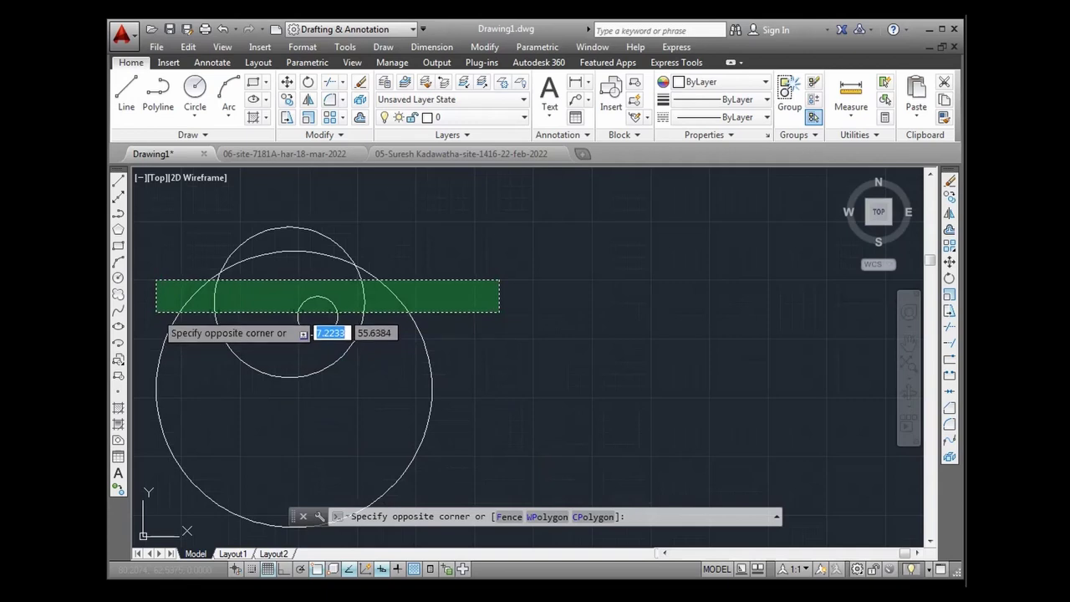
Step: Cancel the crossing selection of the circles, then window-select only the small inner circle
left_click(158, 312)
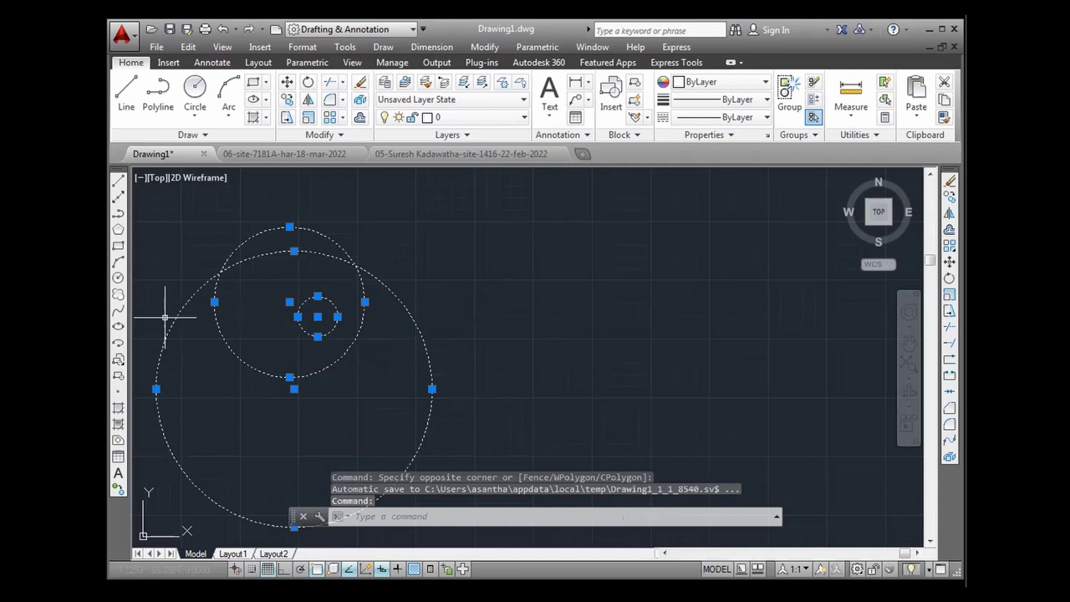
key("Escape")
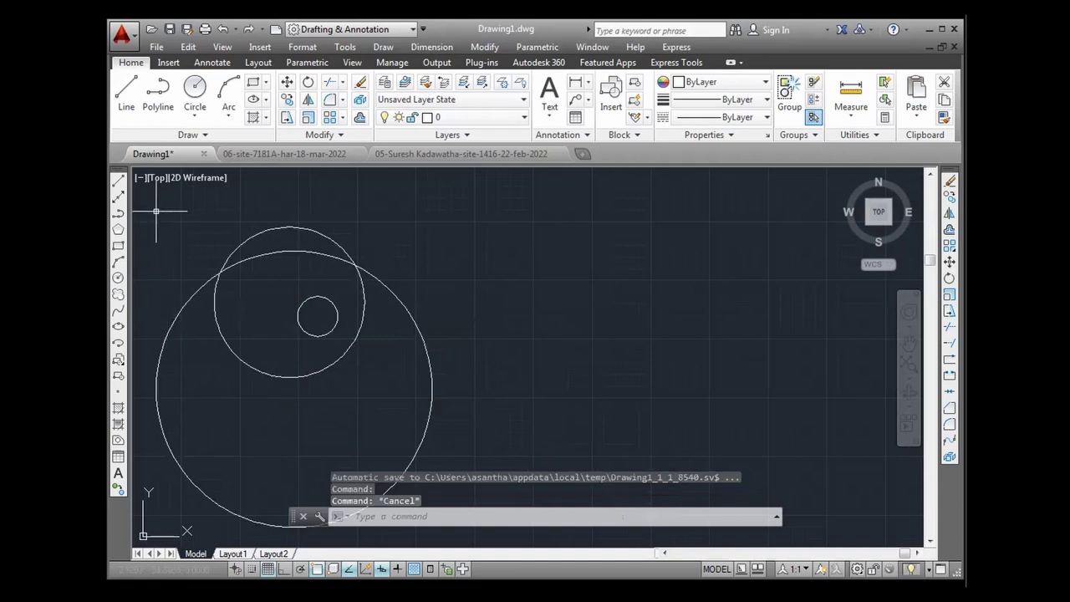
left_click(158, 213)
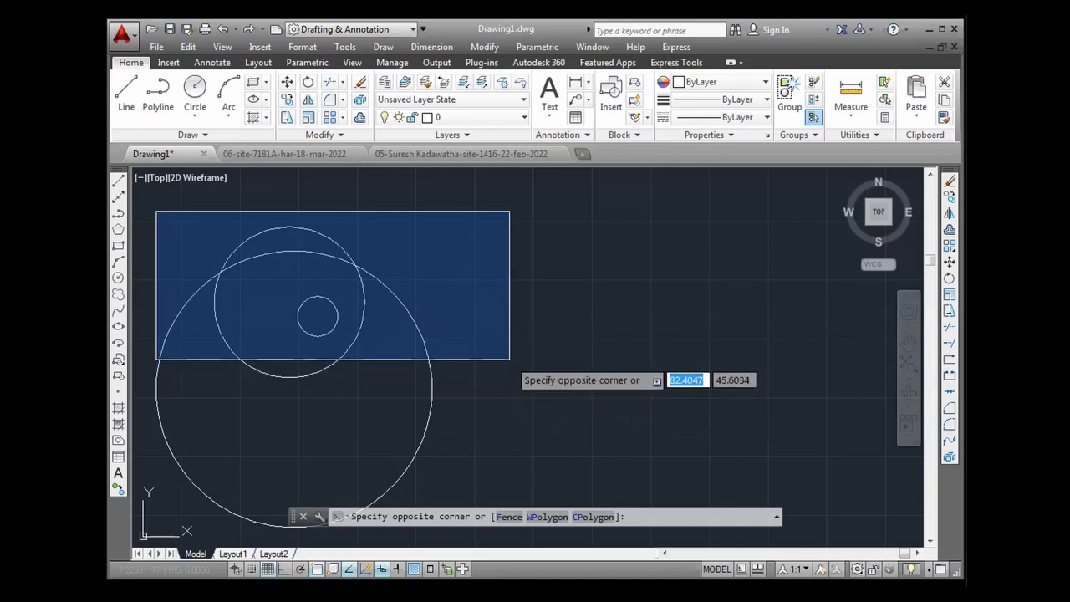
left_click(509, 358)
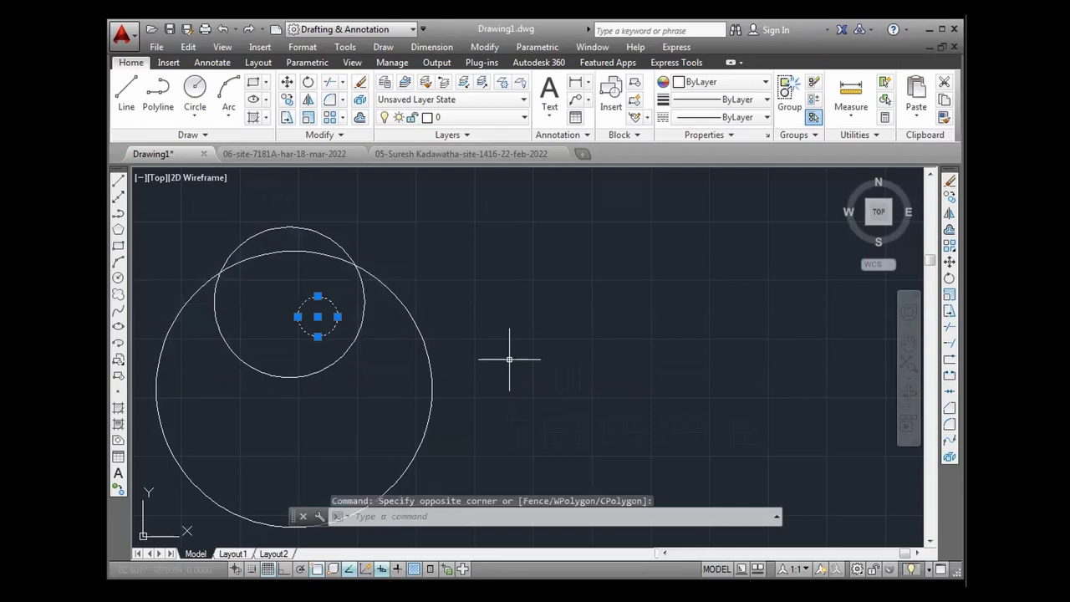
key("Escape")
left_click(190, 218)
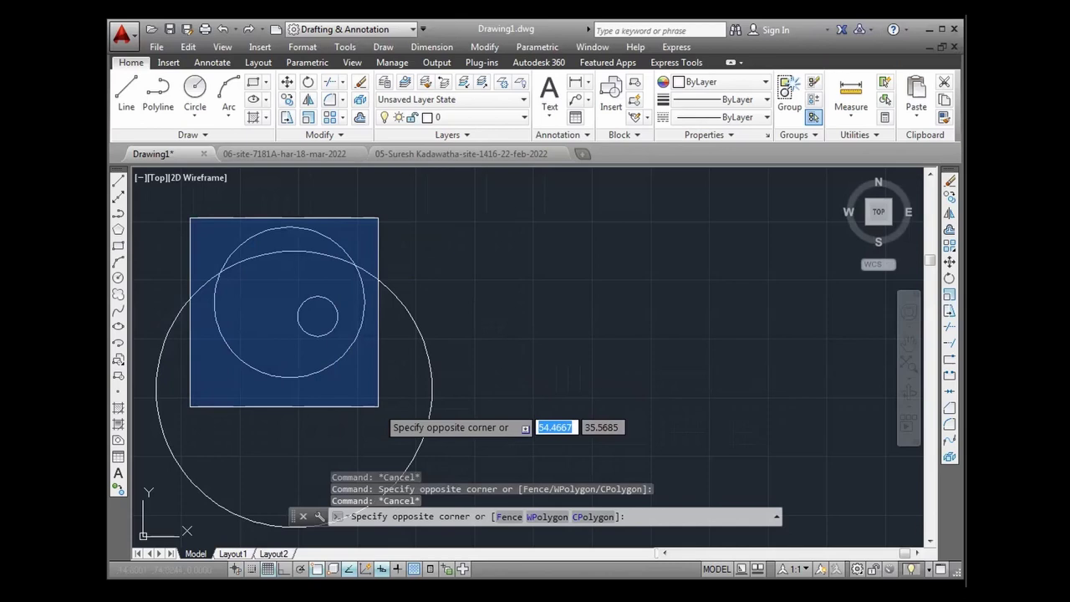
left_click(378, 407)
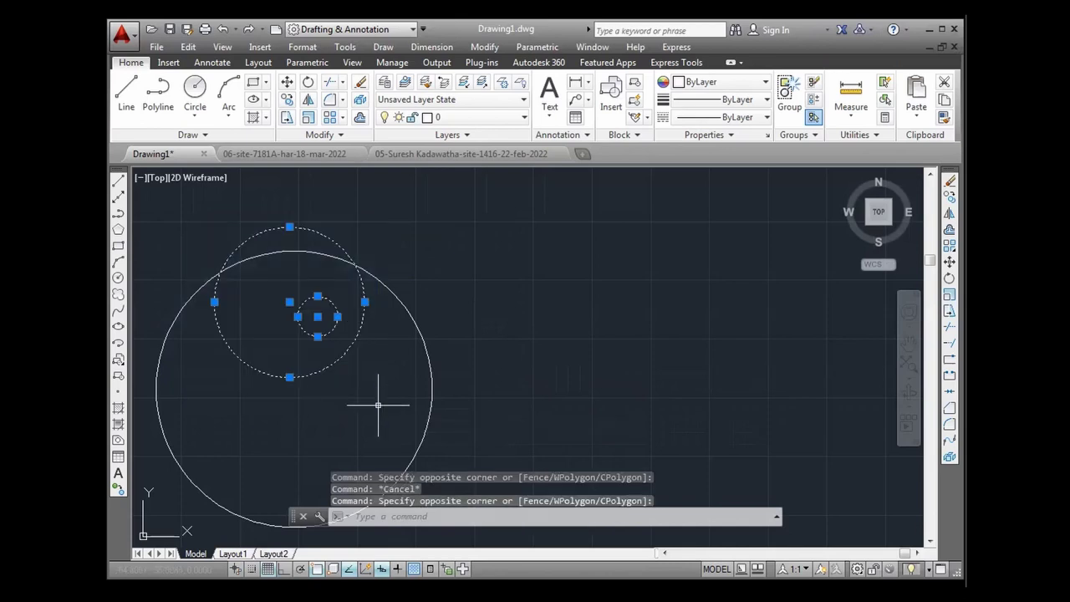
scroll(343, 343, "down", 2)
key("Escape")
scroll(267, 325, "up", 2)
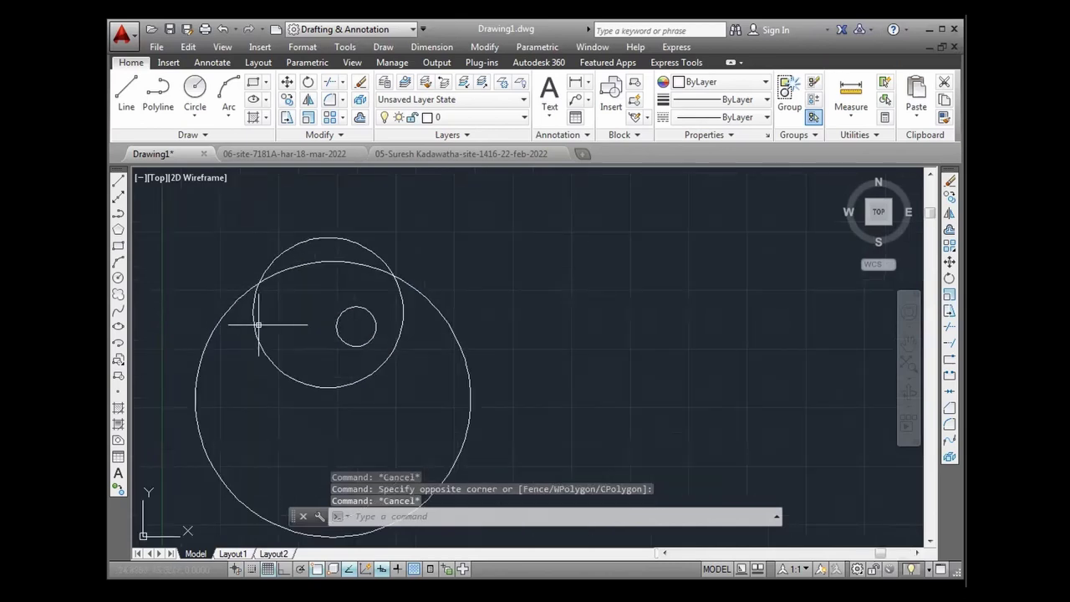
scroll(284, 321, "up", 2)
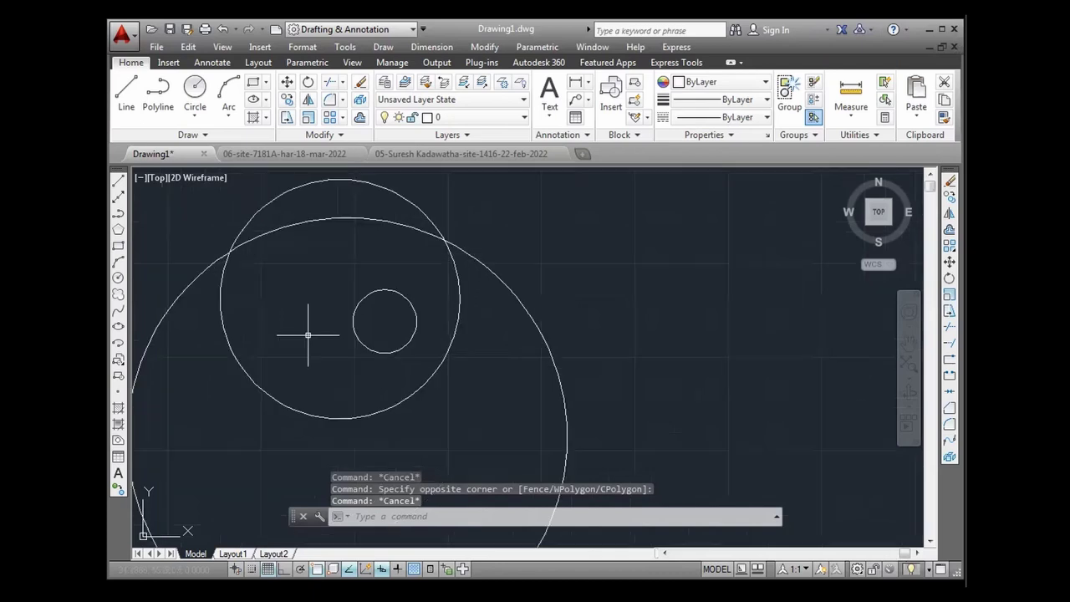
scroll(292, 332, "down", 2)
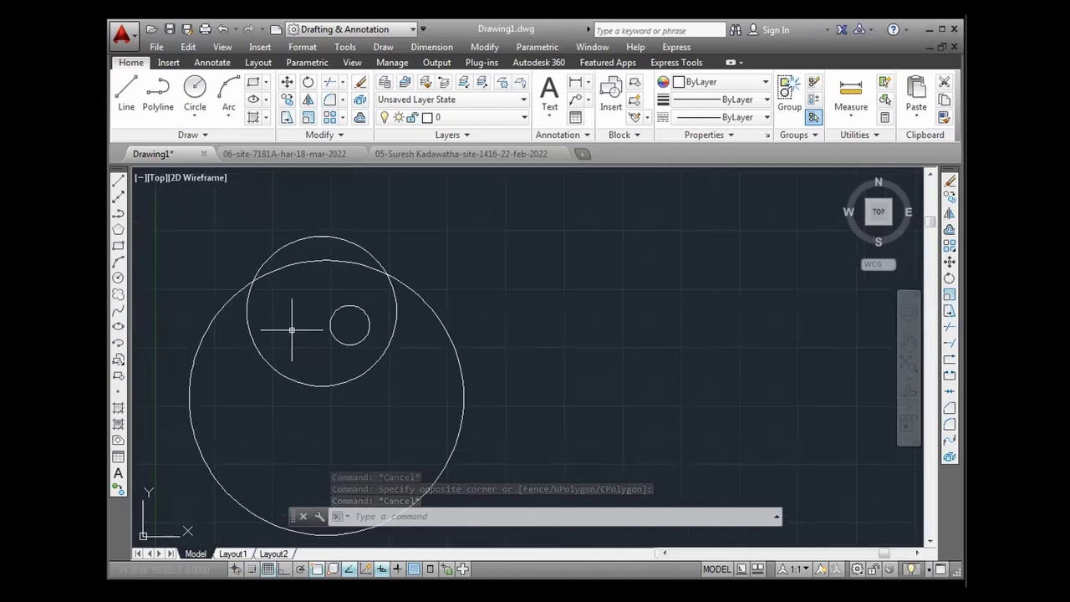
left_click(203, 269)
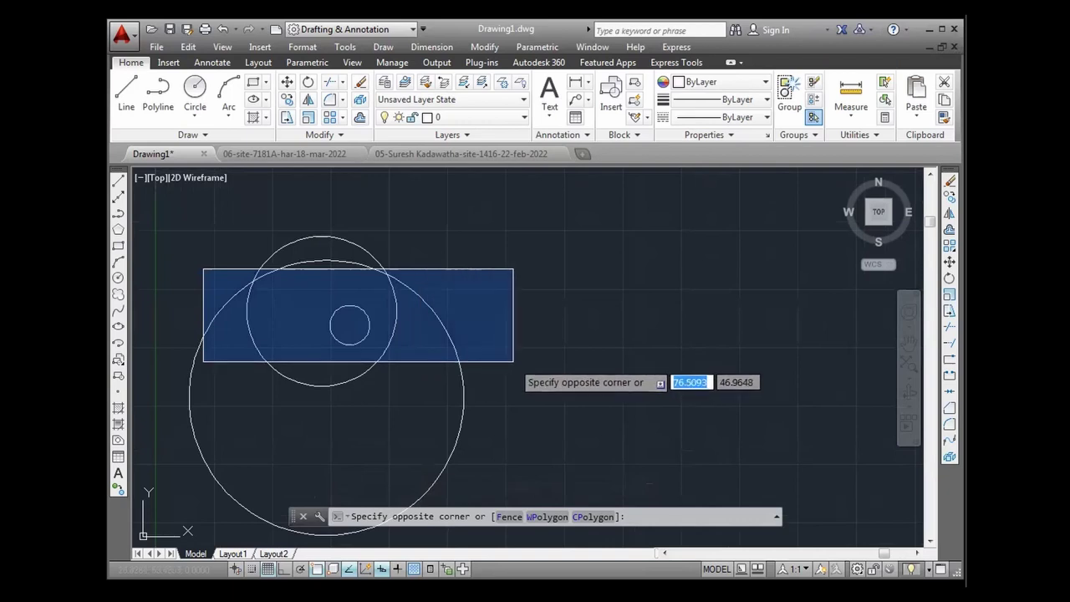
left_click(513, 361)
left_click(194, 270)
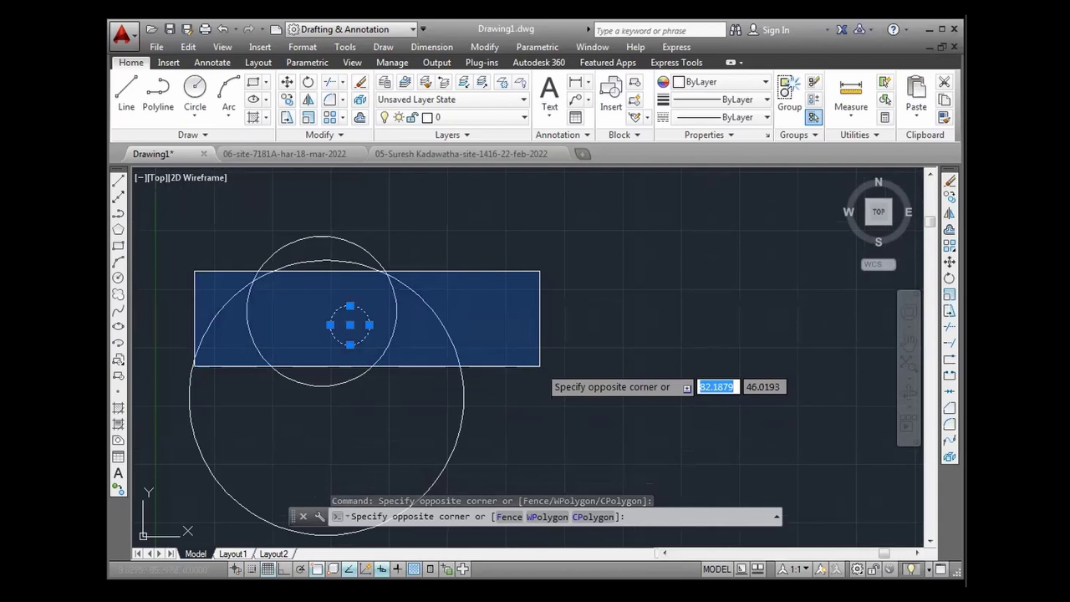
left_click(540, 366)
key("Escape")
left_click(503, 297)
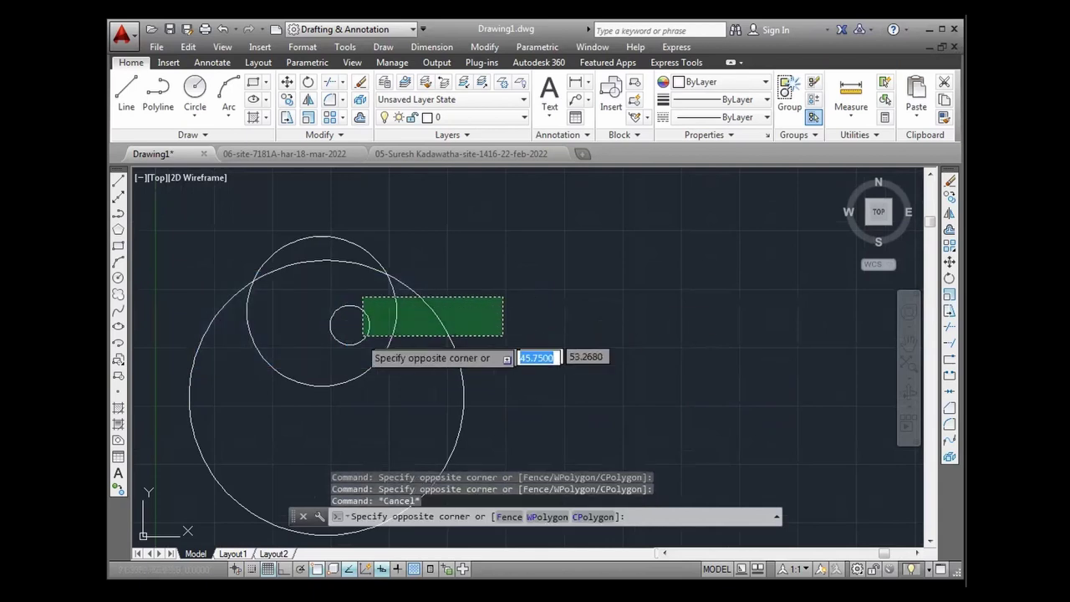
left_click(197, 326)
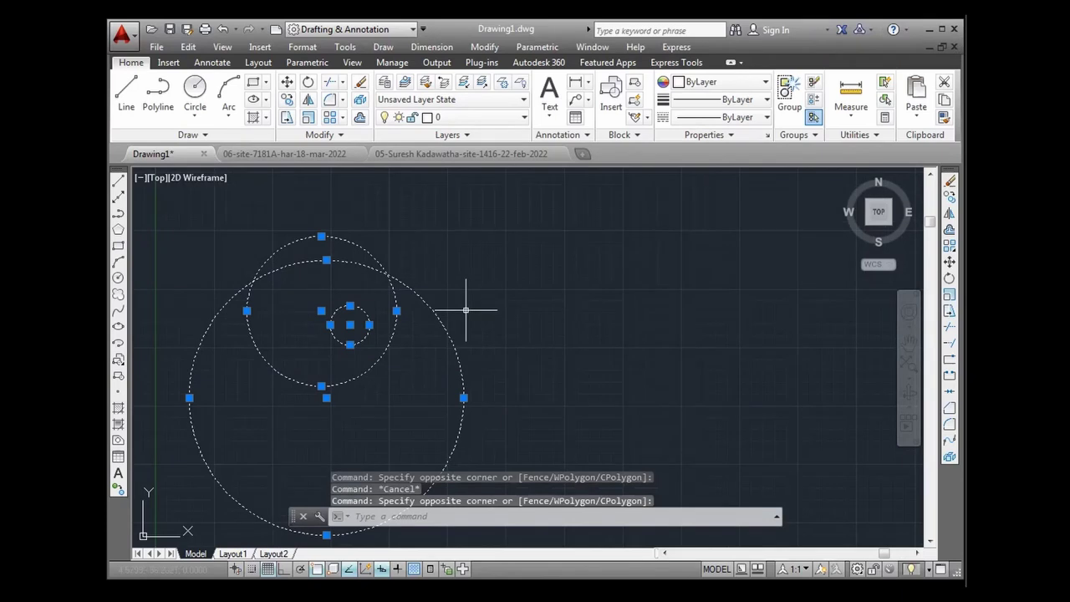
key("Escape")
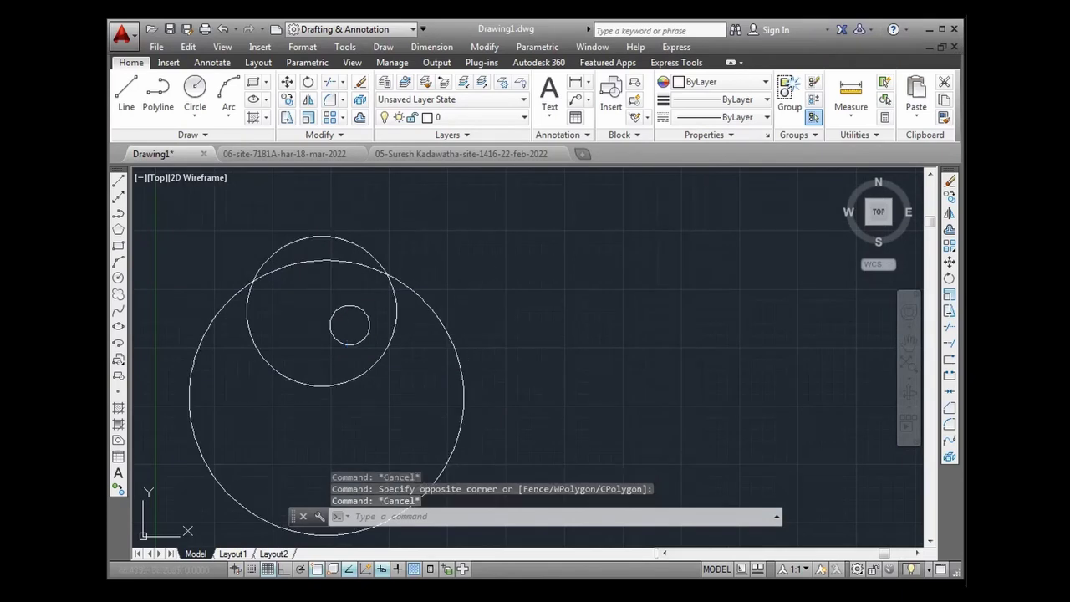
scroll(472, 334, "down", 2)
left_click(582, 269)
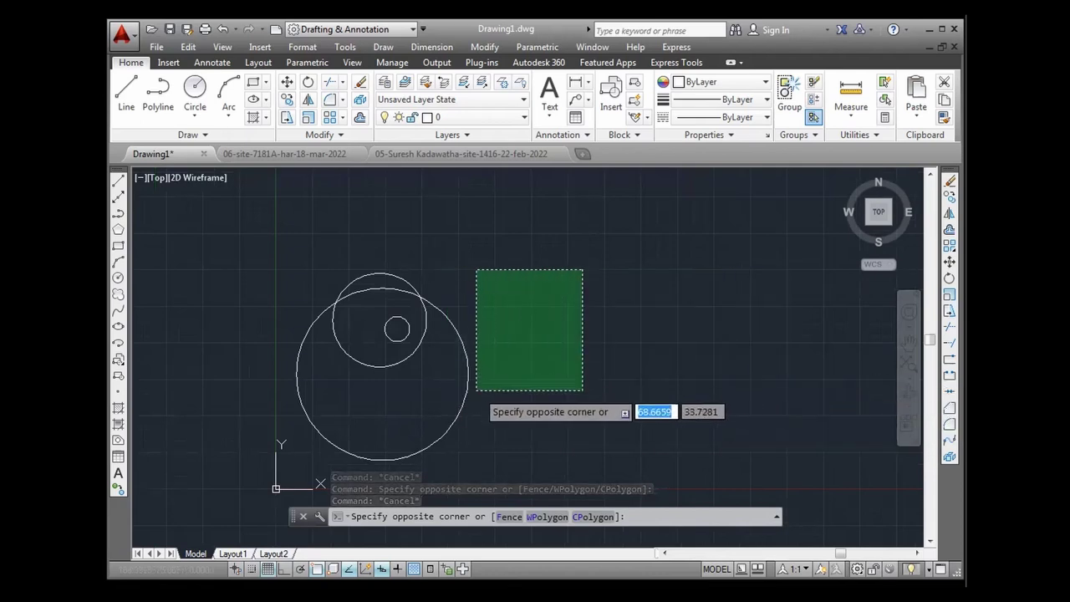
left_click(539, 393)
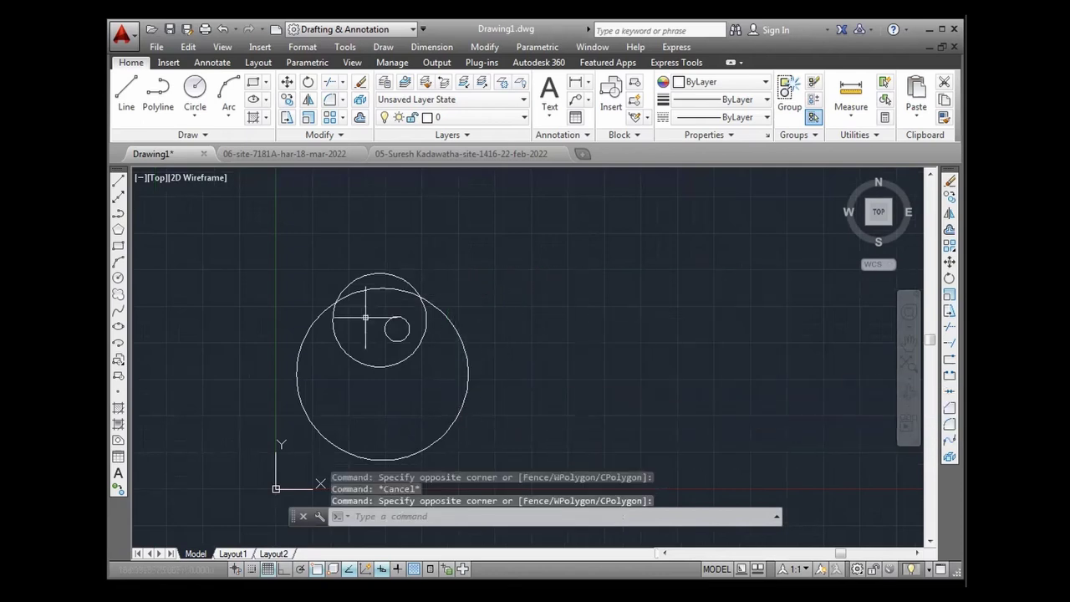
scroll(352, 304, "up", 2)
scroll(355, 308, "down", 2)
scroll(393, 320, "up", 2)
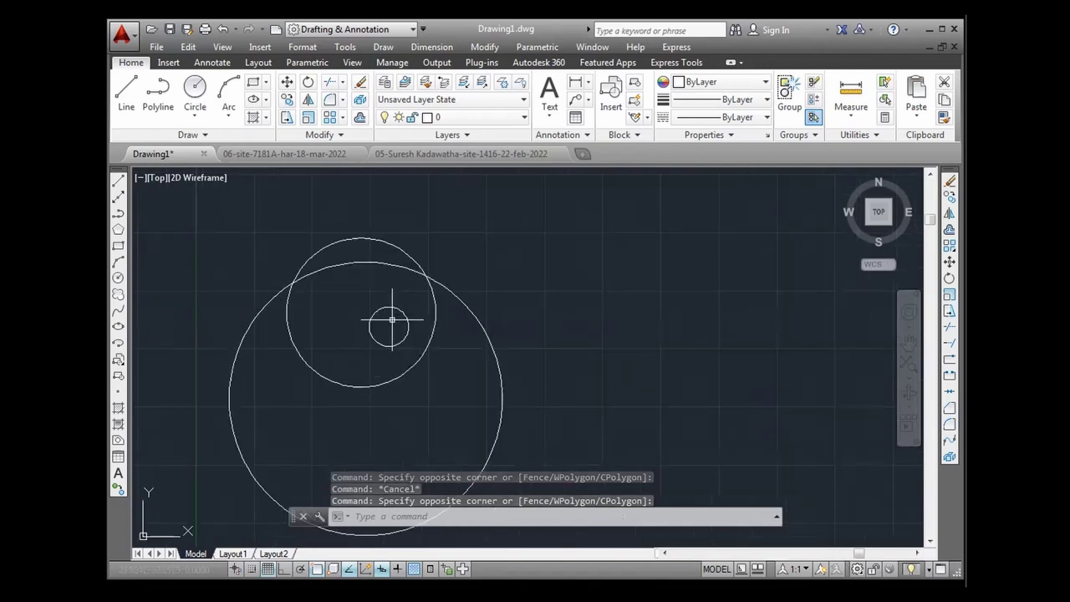
Step: Switch to Notepad and review the Selection Modes and Cross hair modes headings
key("alt+Tab")
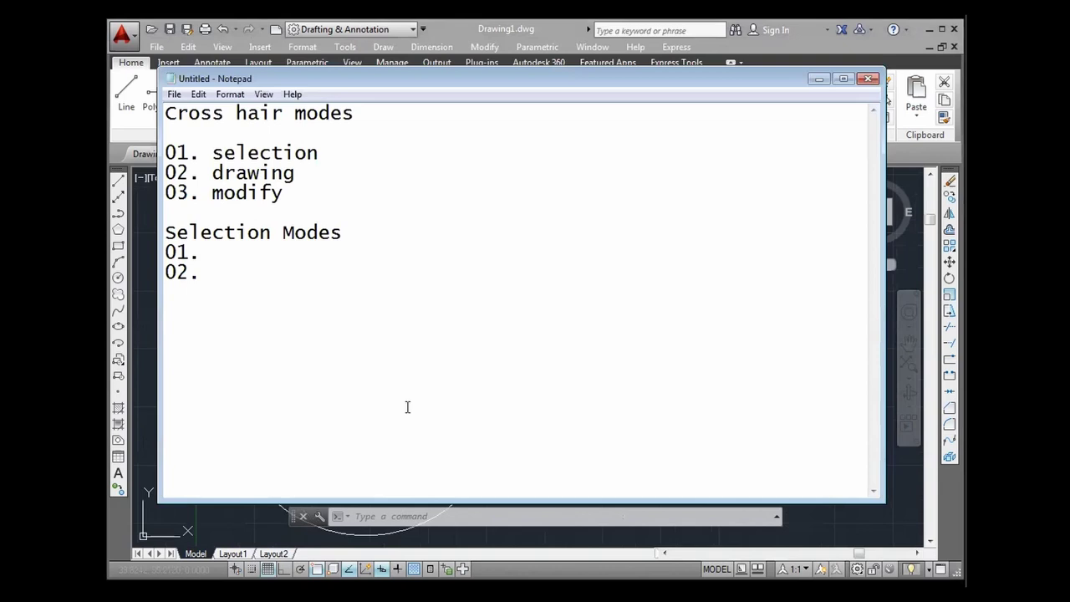
left_click_drag(347, 233, 166, 233)
left_click(262, 290)
left_click_drag(354, 114, 238, 113)
left_click(277, 287)
Step: Minimize Notepad and open 02 cad 2014.jpg from the First step folder
left_click(819, 82)
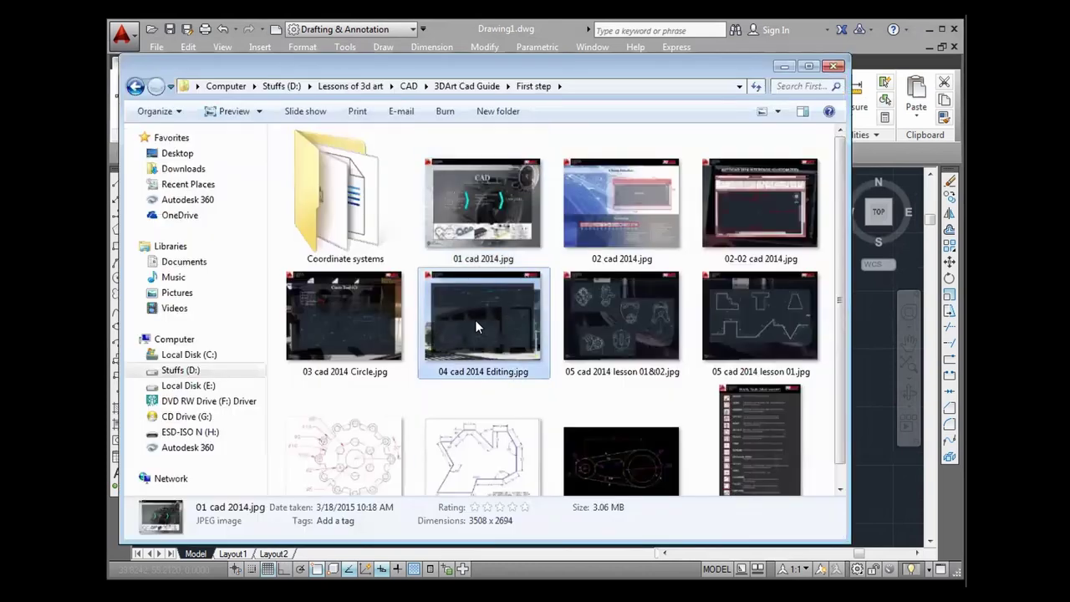
left_click(475, 319)
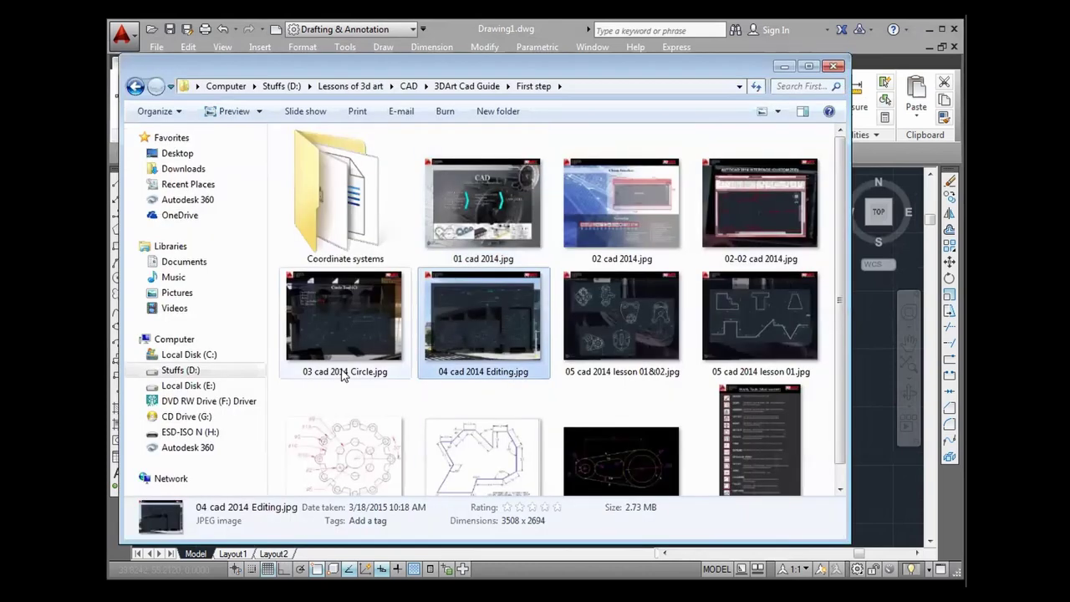
left_click(608, 205)
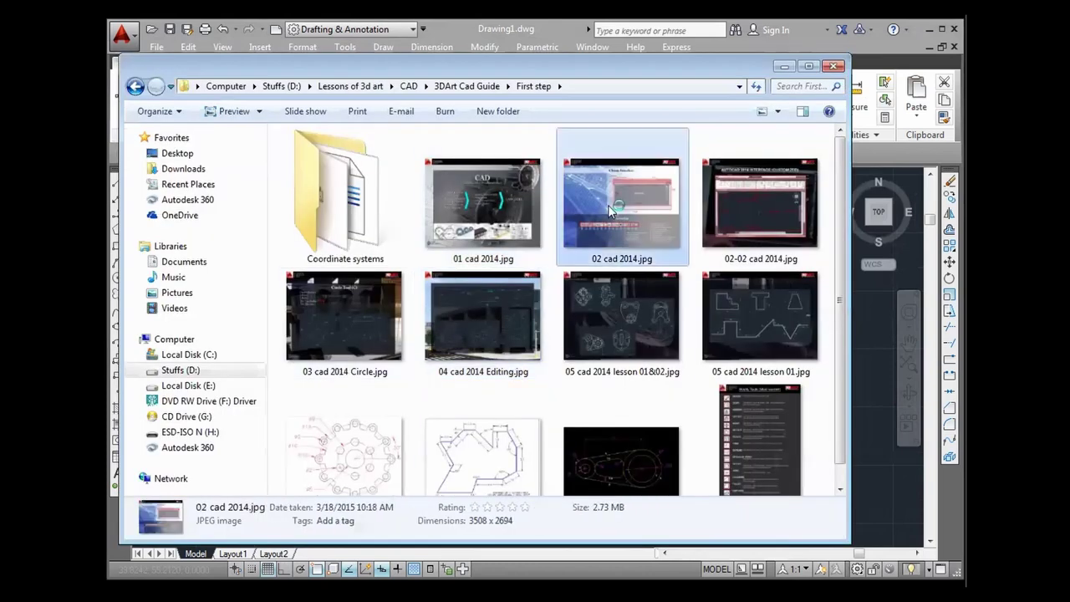
double_click(607, 205)
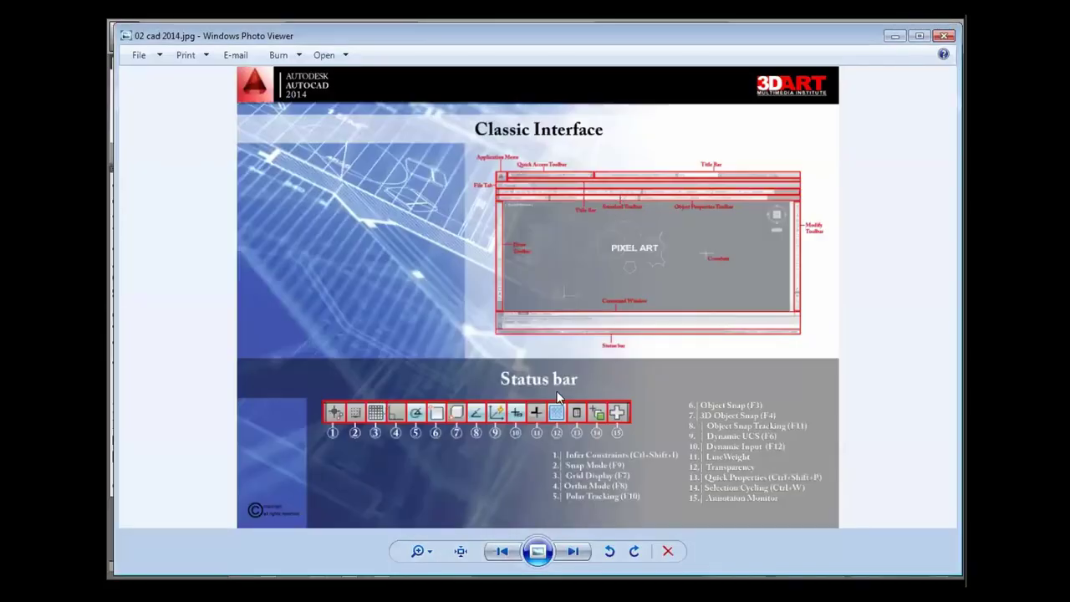
Step: Zoom into the Status bar icons of 02 cad 2014.jpg, then minimize Photo Viewer
scroll(514, 482, "up", 2)
left_click_drag(387, 456, 446, 434)
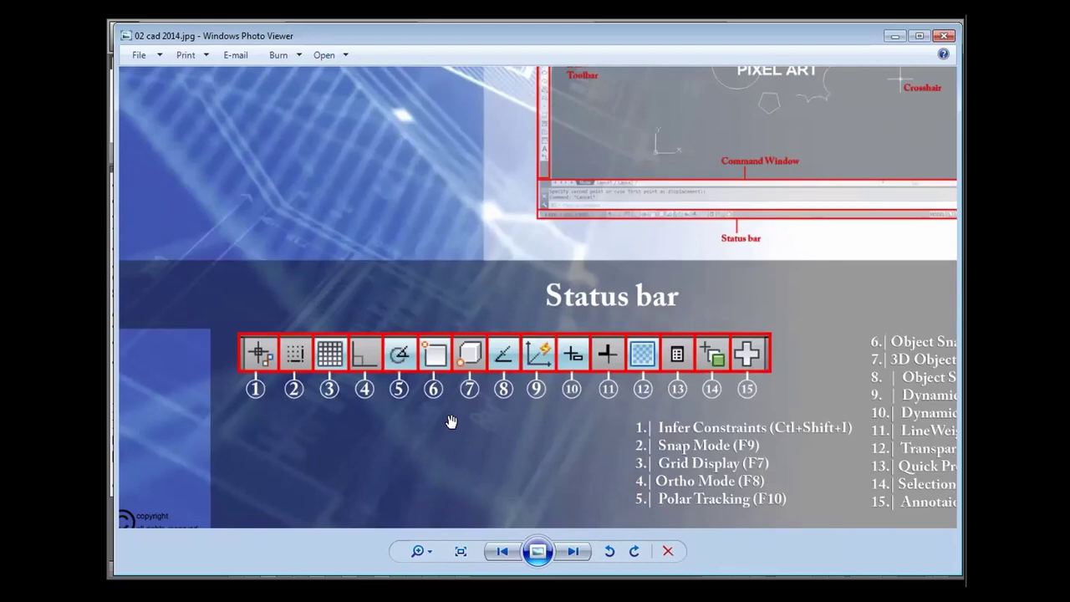
left_click_drag(443, 447, 435, 421)
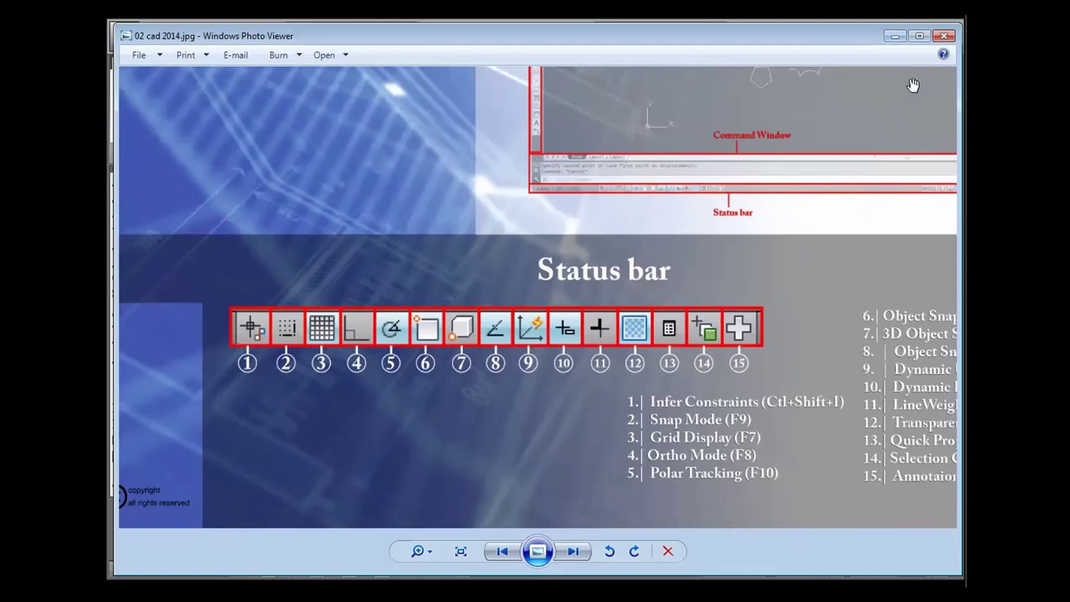
left_click(894, 36)
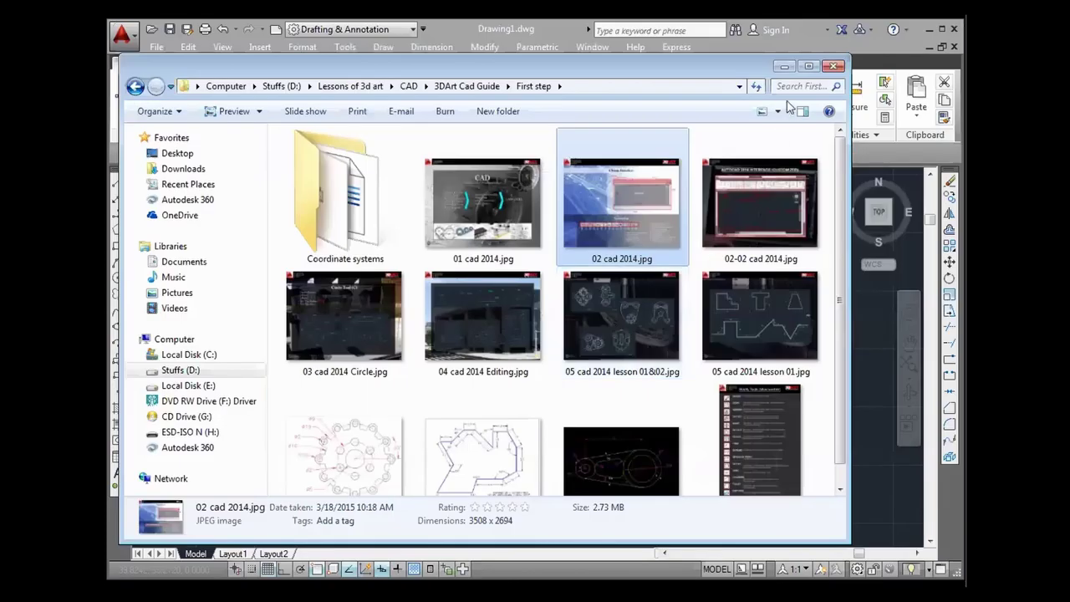
Step: Minimize the First step folder window
left_click(782, 64)
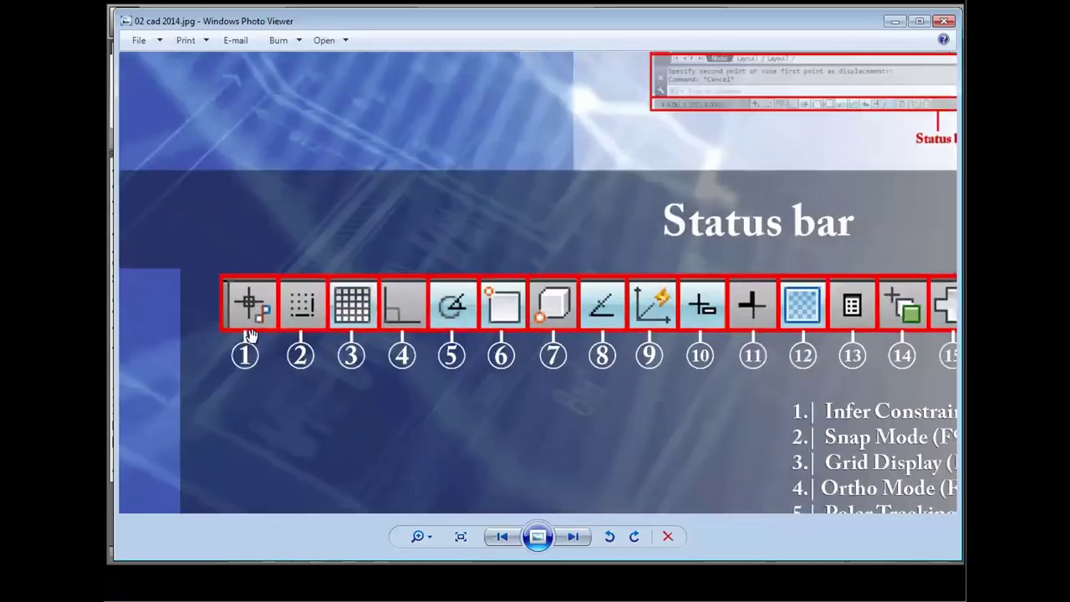
Step: Zoom in on icon 1 of the numbered status bar slide, then minimize Photo Viewer
scroll(250, 355, "up", 1)
left_click_drag(258, 383, 219, 334)
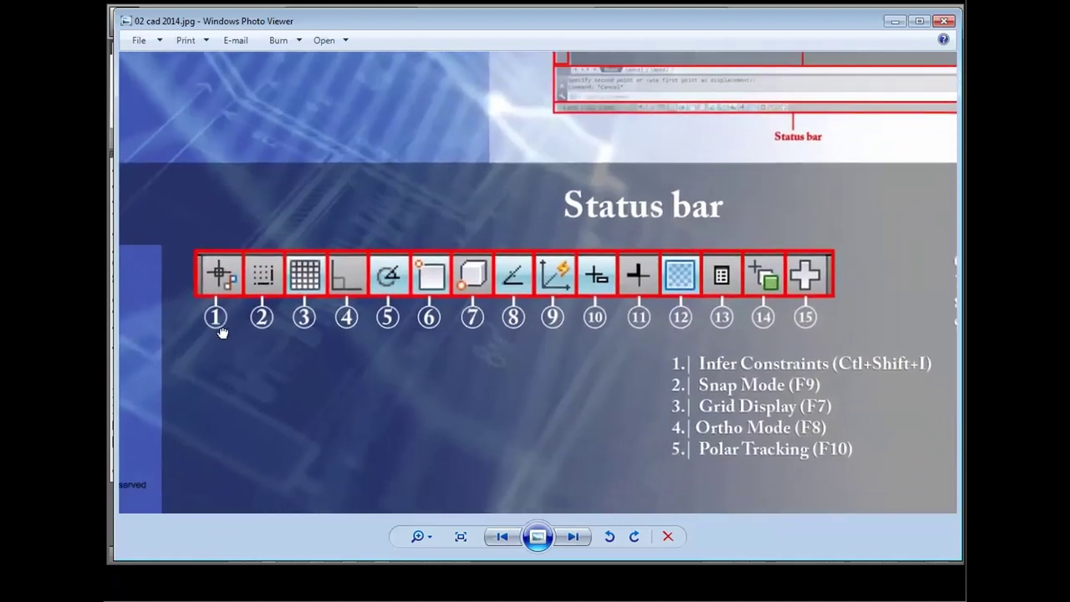
scroll(197, 255, "up", 1)
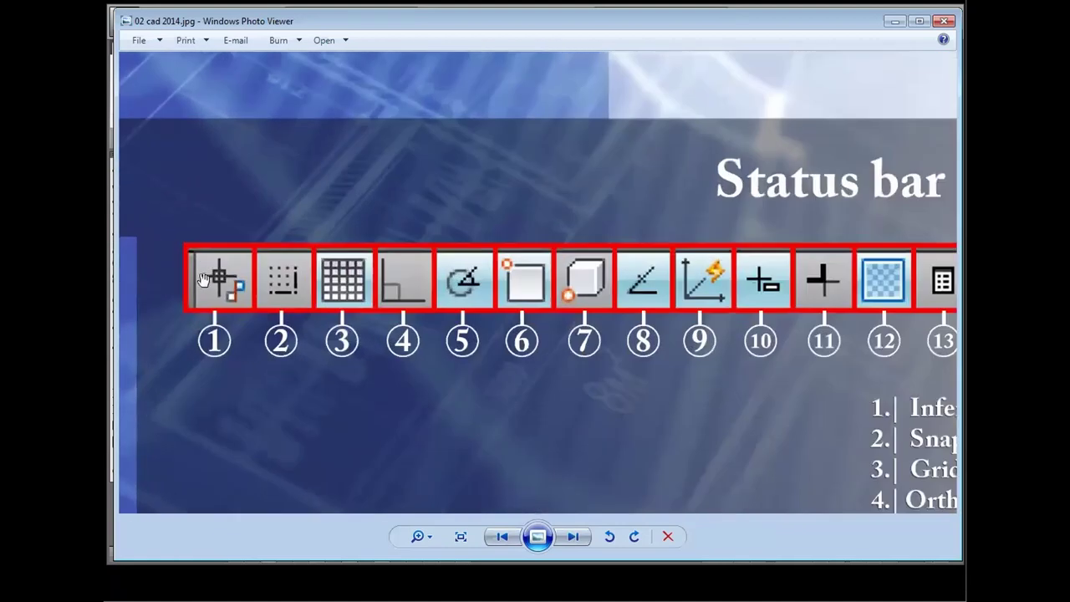
scroll(218, 274, "up", 1)
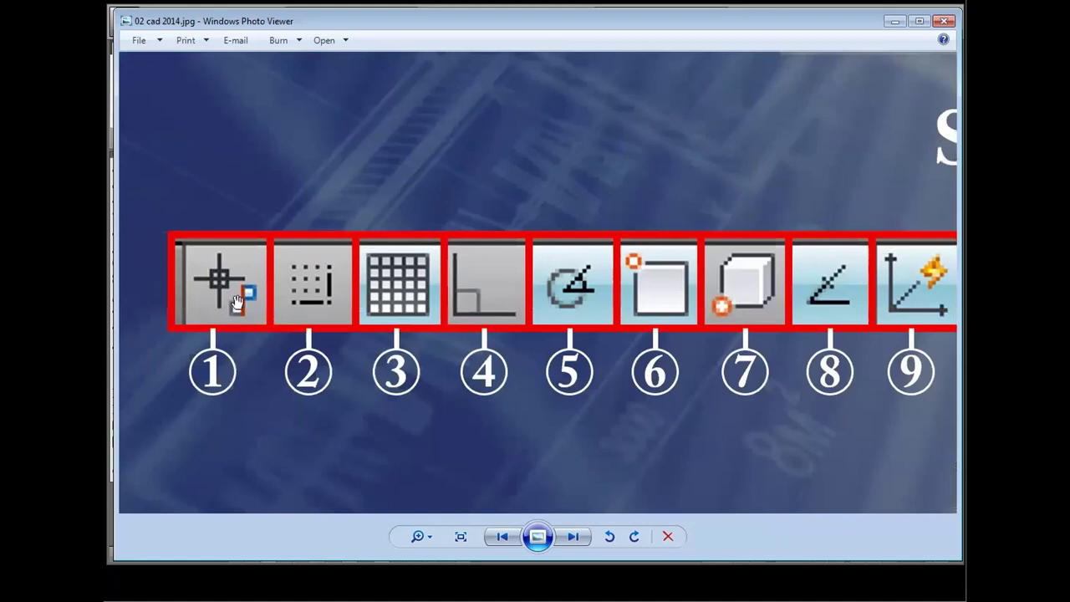
scroll(200, 301, "down", 3)
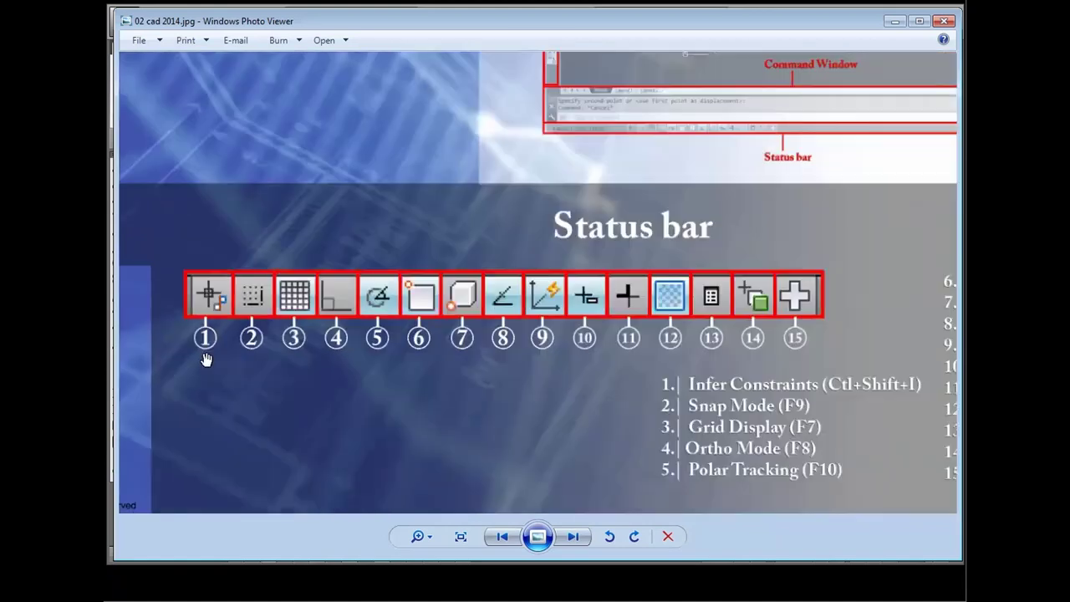
scroll(669, 401, "up", 1)
scroll(620, 372, "up", 1)
scroll(577, 370, "up", 1)
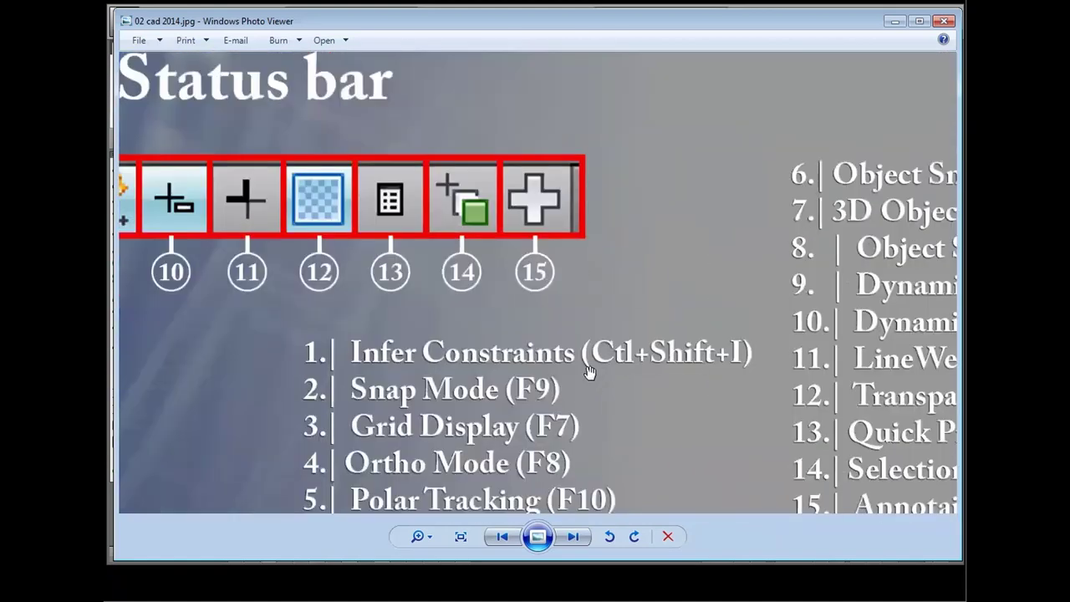
scroll(381, 363, "down", 1)
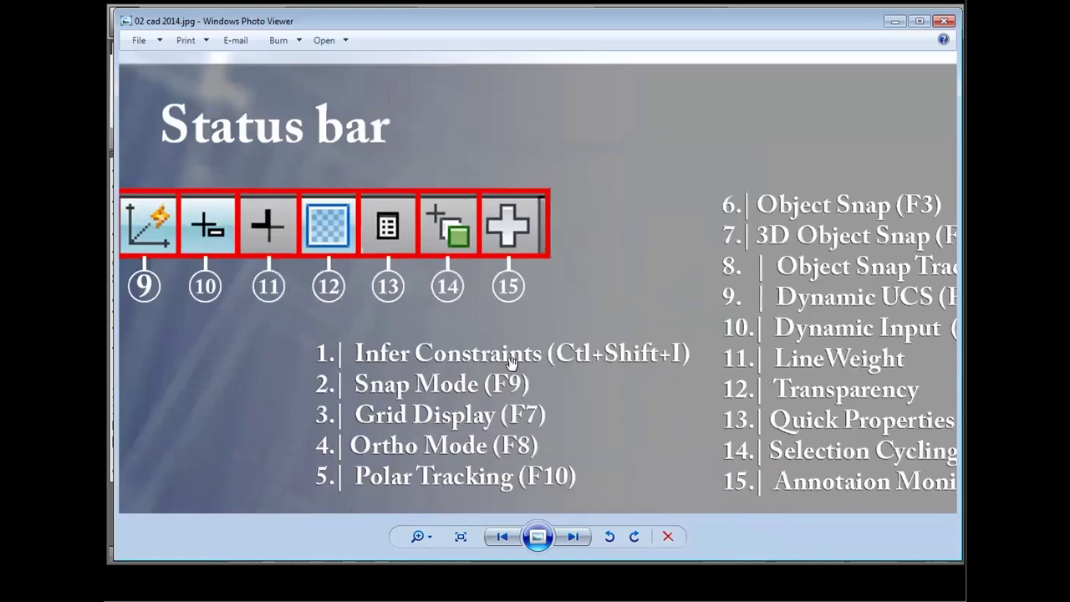
scroll(565, 383, "down", 1)
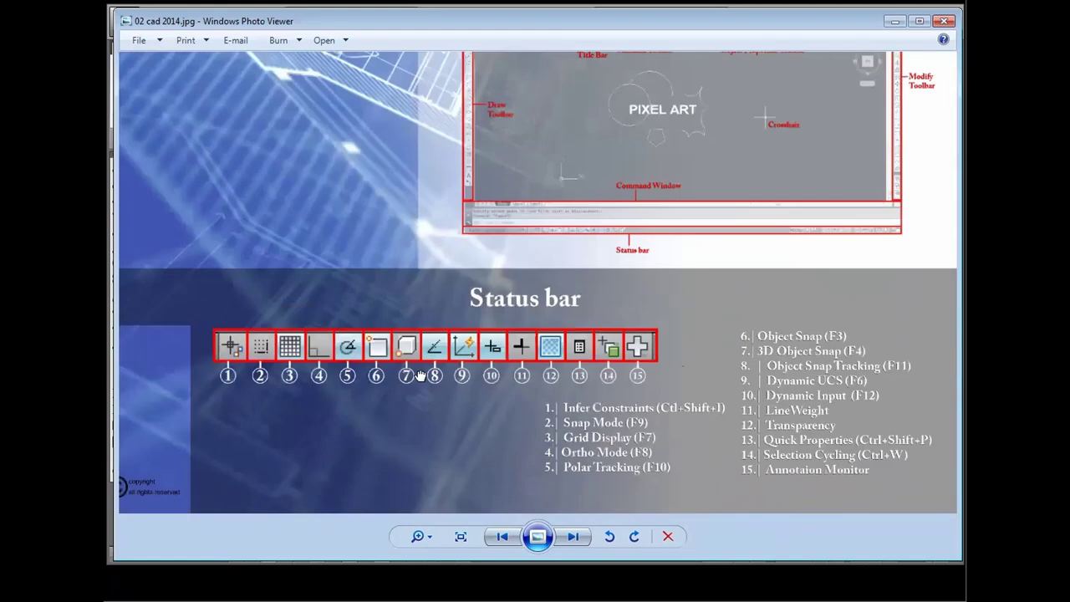
scroll(368, 389, "down", 1)
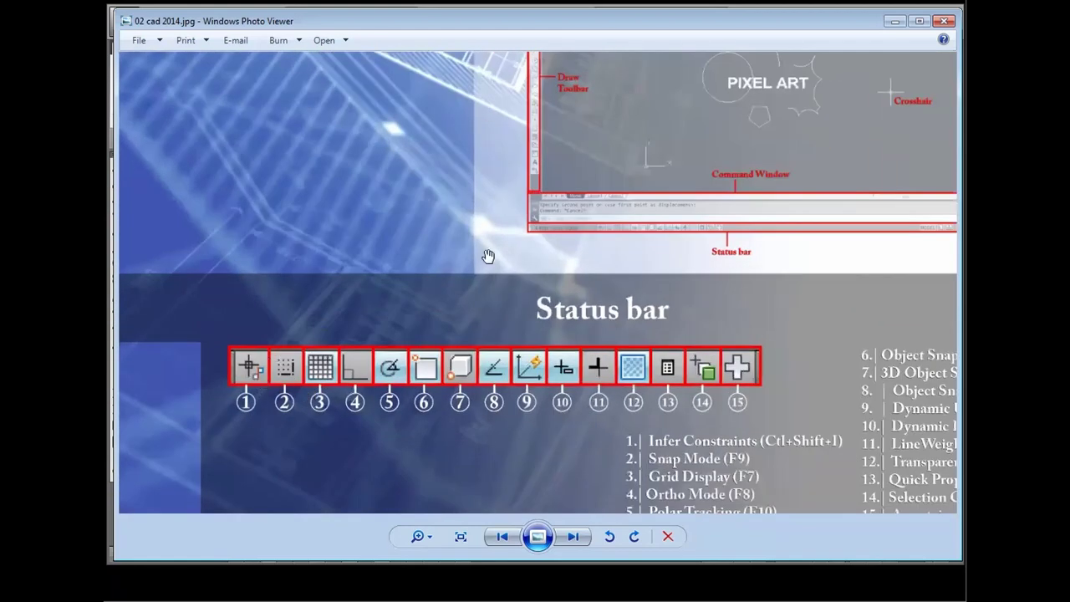
left_click(894, 21)
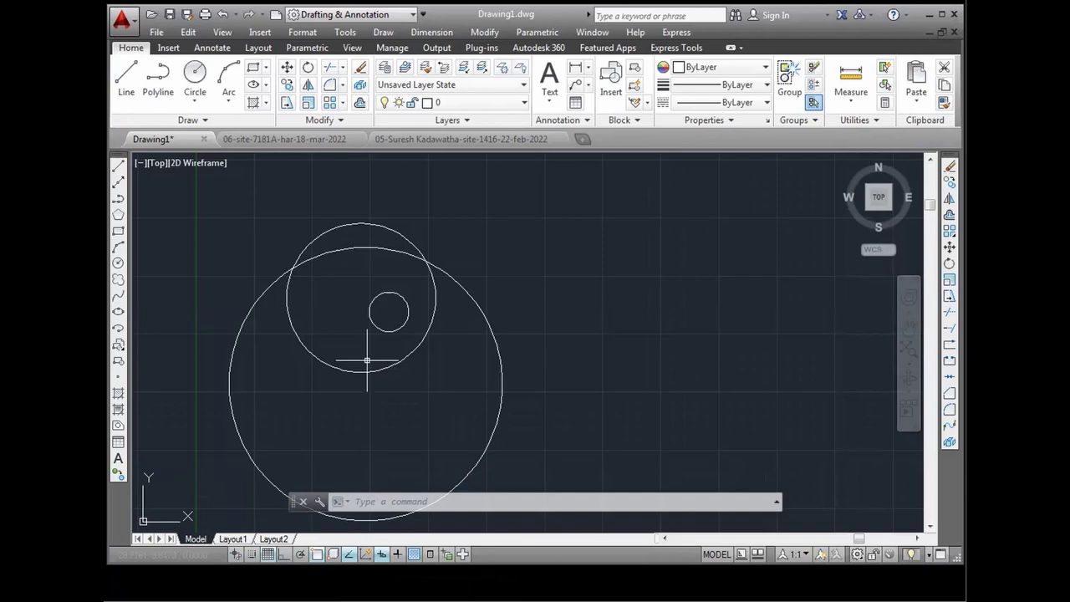
Step: Turn on Infer Constraints and draw a closed four-corner line shape beside the circles
left_click(234, 554)
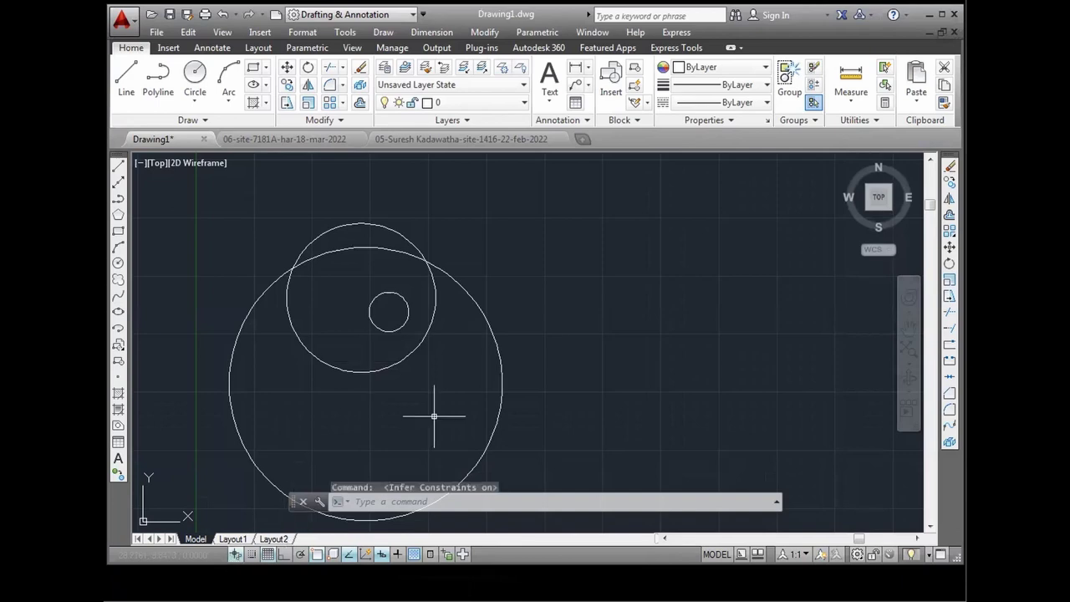
left_click(126, 84)
left_click(571, 308)
left_click(665, 210)
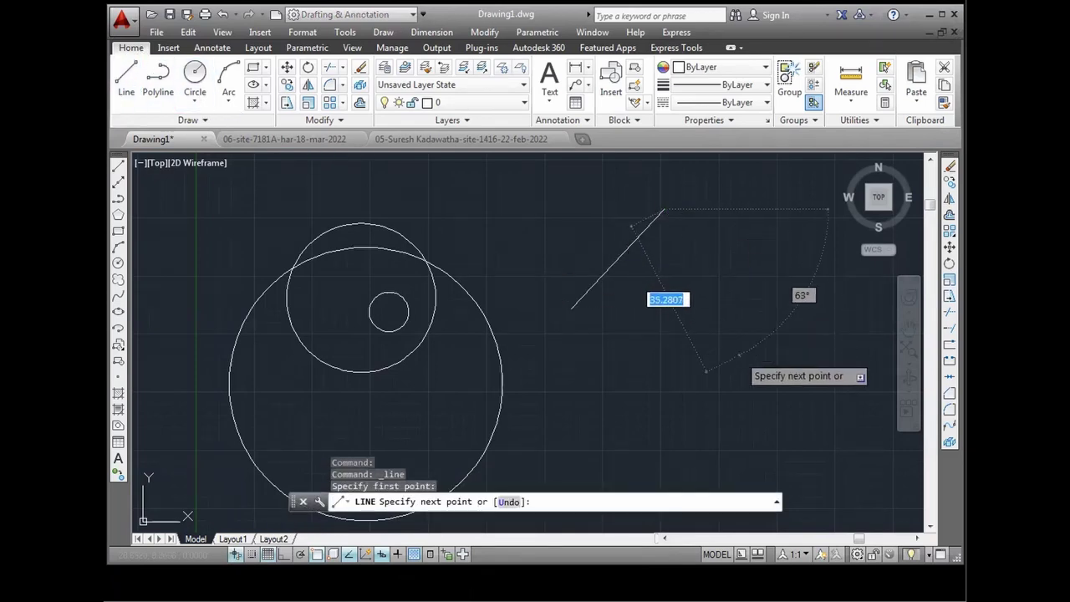
left_click(739, 355)
left_click(595, 435)
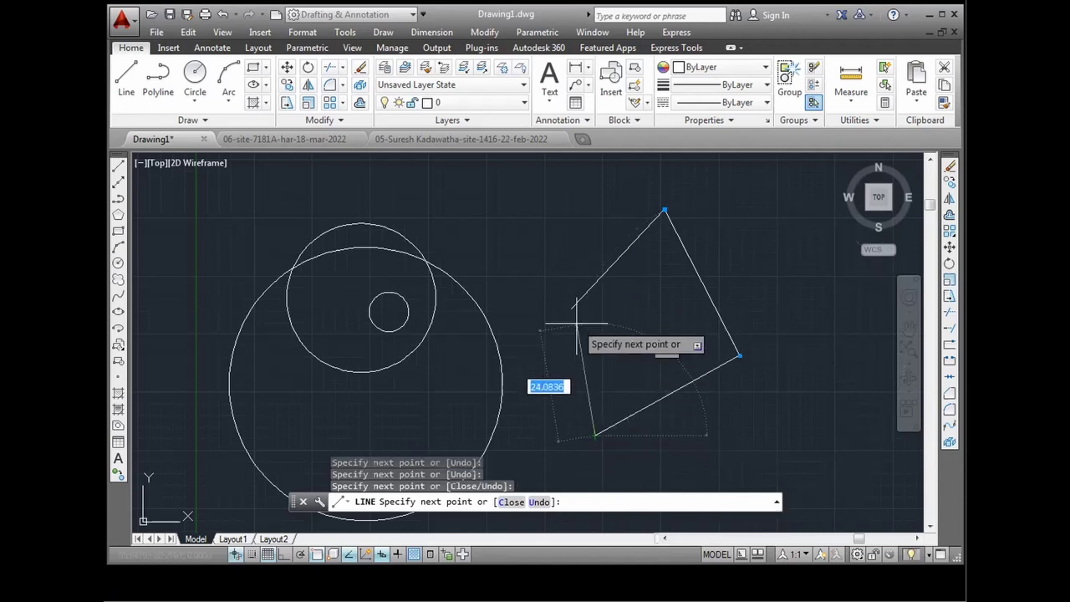
left_click(571, 310)
key("Return")
scroll(376, 311, "down", 2)
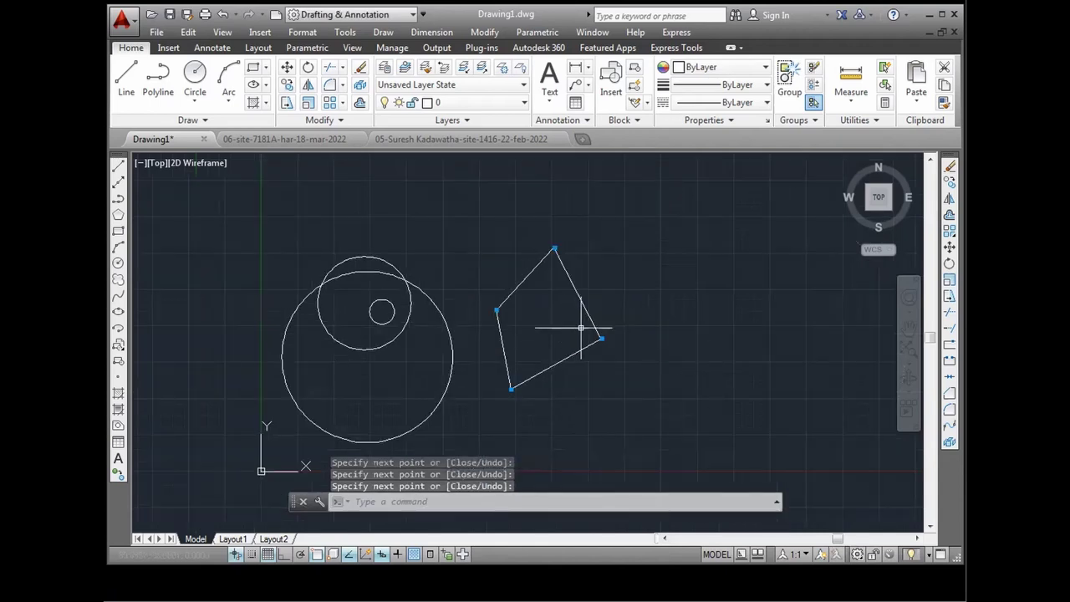
scroll(585, 329, "up", 2)
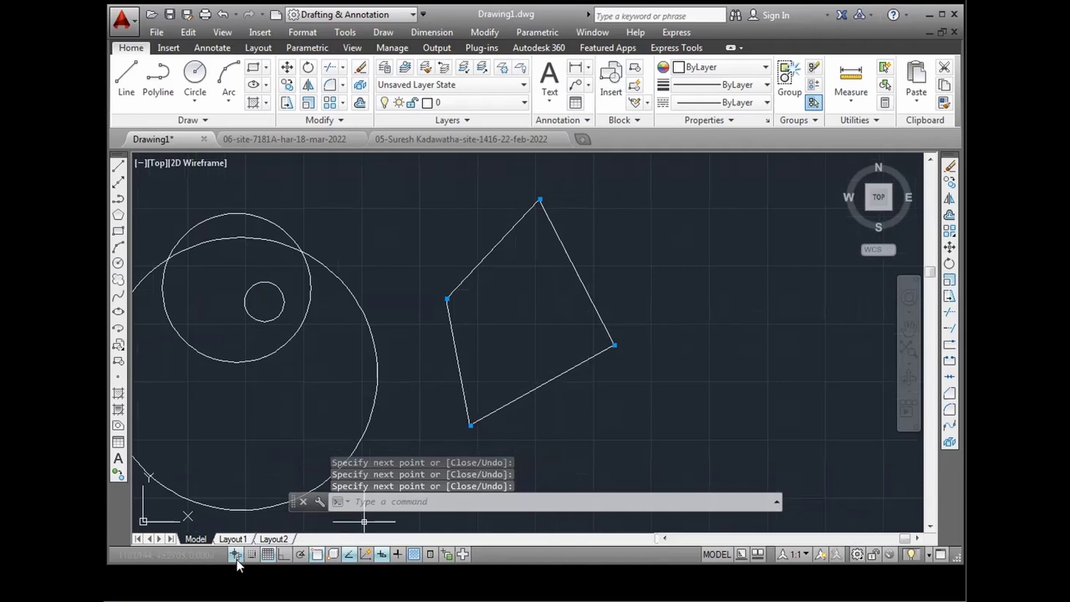
Step: Draw a second closed line shape further to the right
left_click(127, 92)
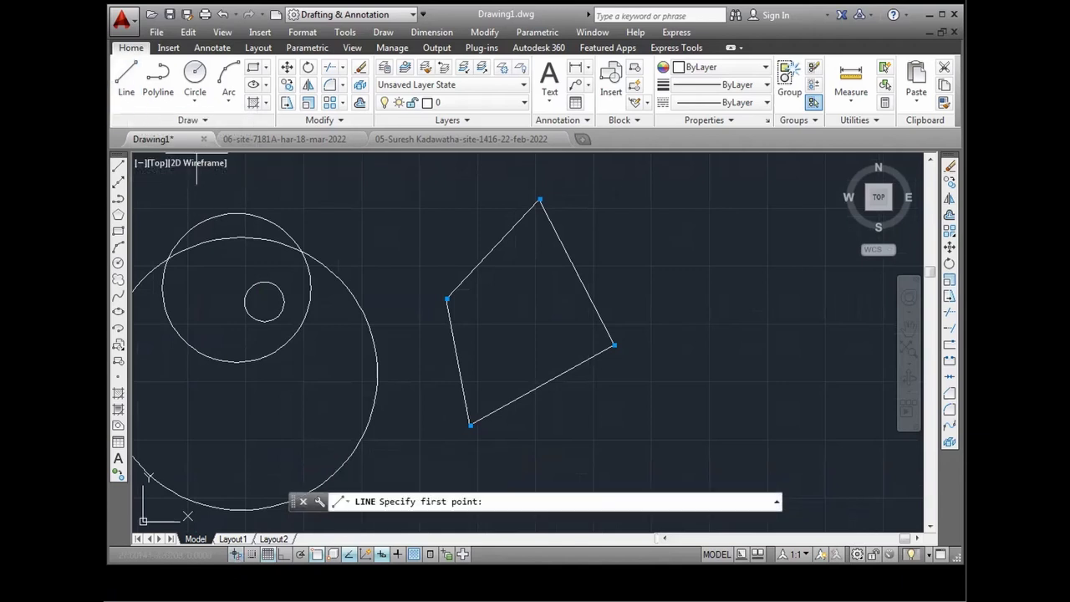
left_click(689, 203)
left_click(782, 176)
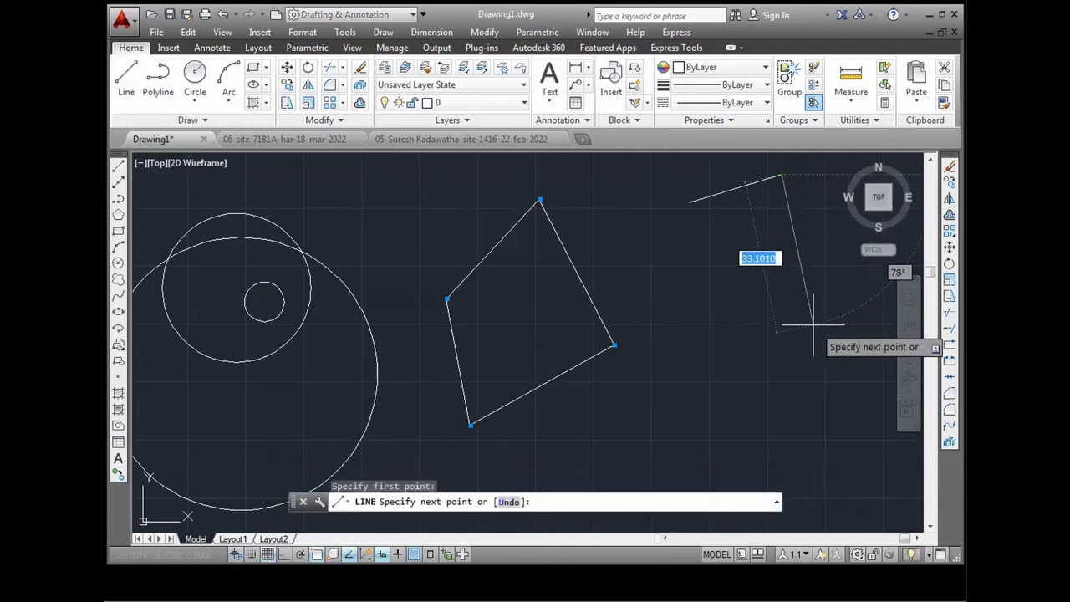
left_click(836, 357)
left_click(688, 202)
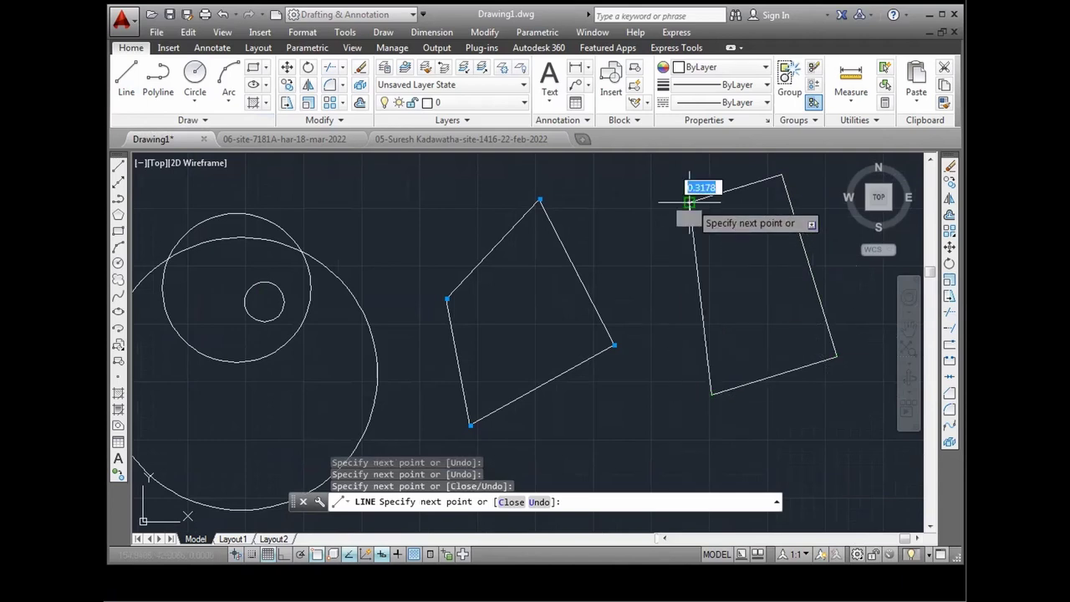
key("Return")
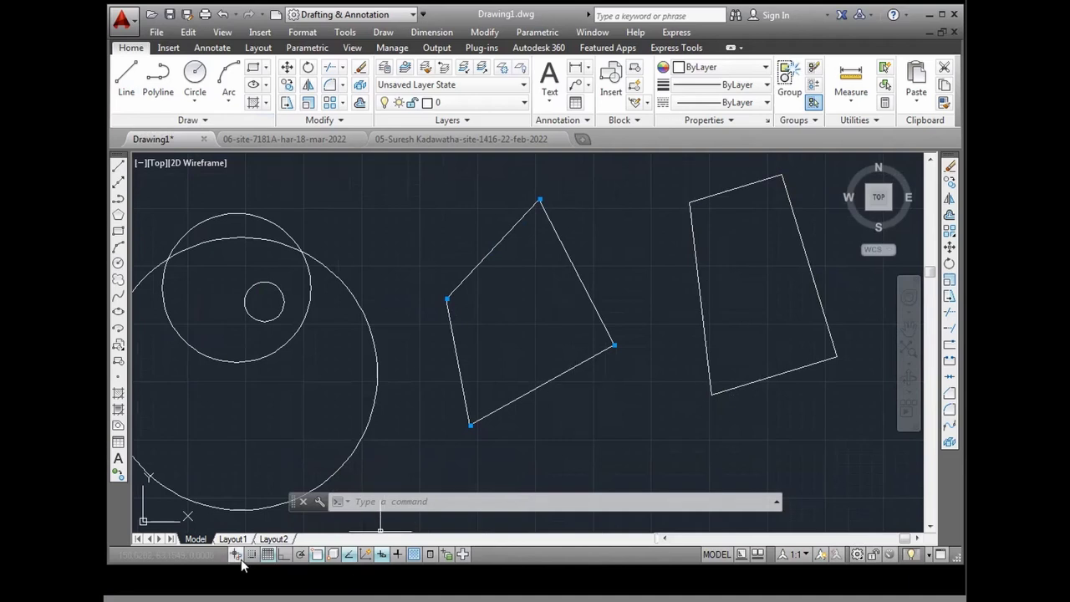
Step: Move the right shape's bottom edge lower using its midpoint grip
left_click(711, 364)
left_click(701, 298)
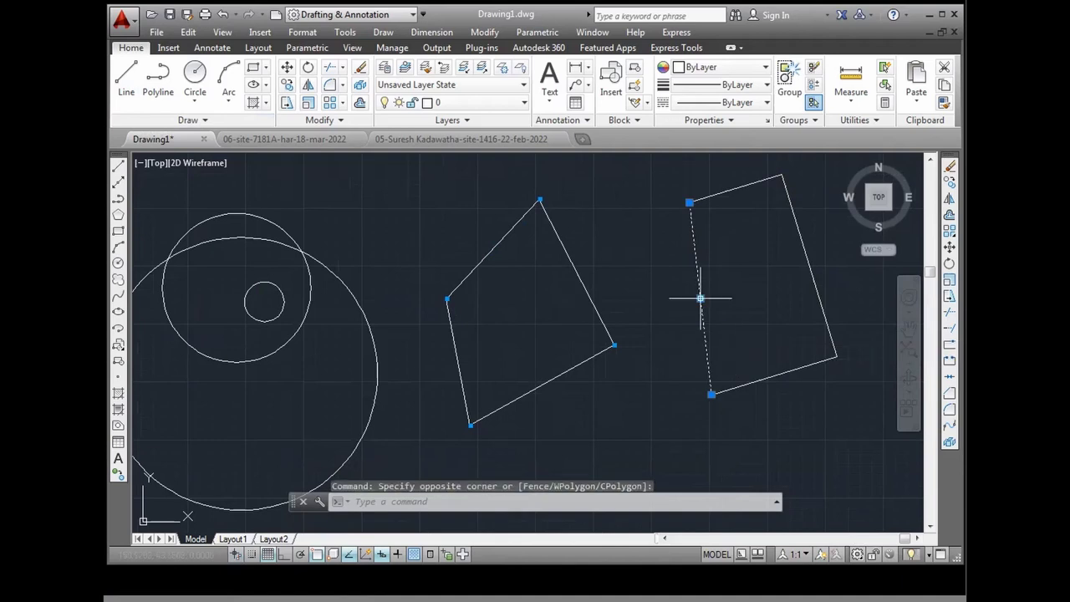
left_click(700, 298)
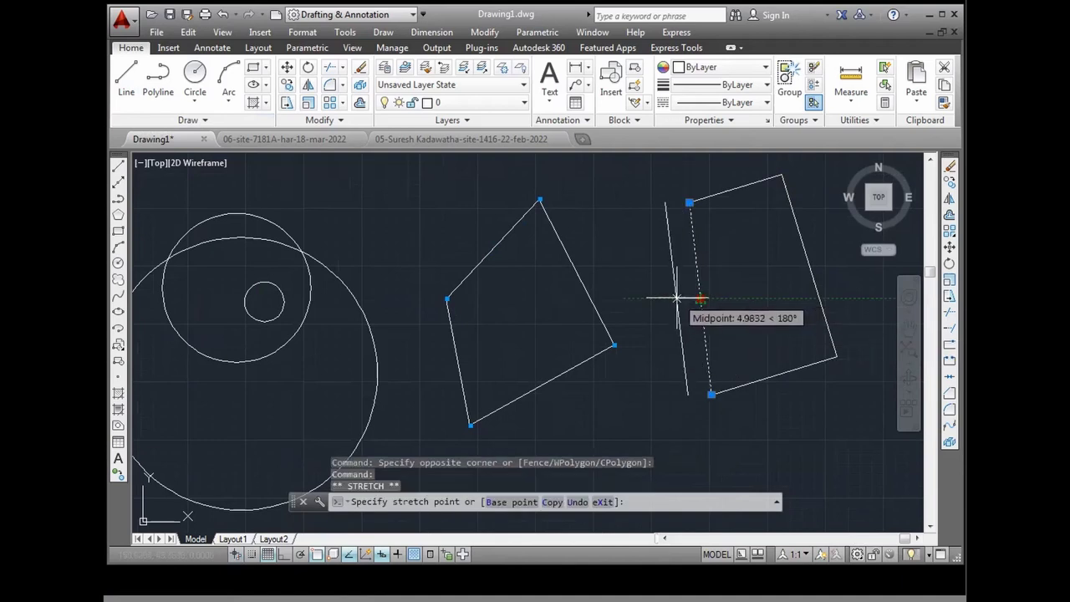
key("Escape")
left_click(811, 355)
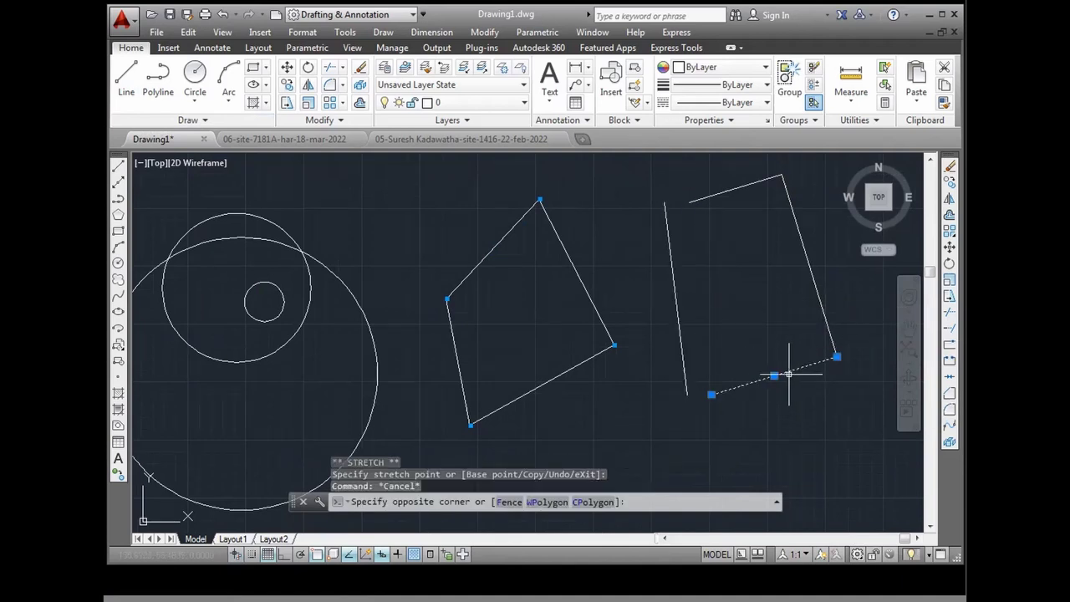
left_click(774, 376)
left_click(776, 430)
key("Escape")
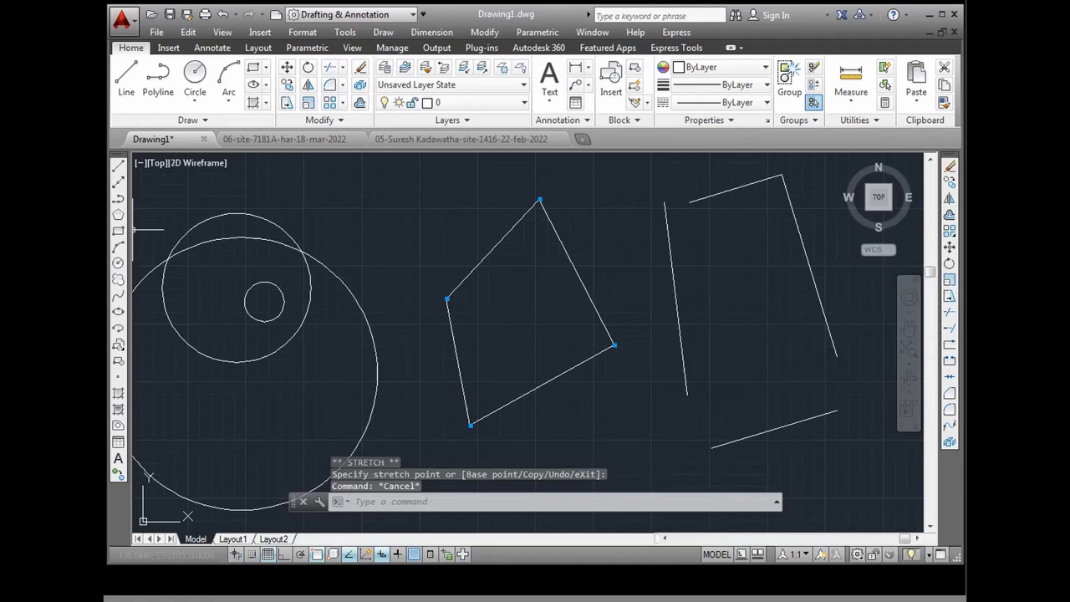
Step: Stretch the middle quadrilateral's right edge down-left via its midpoint grip
left_click(487, 246)
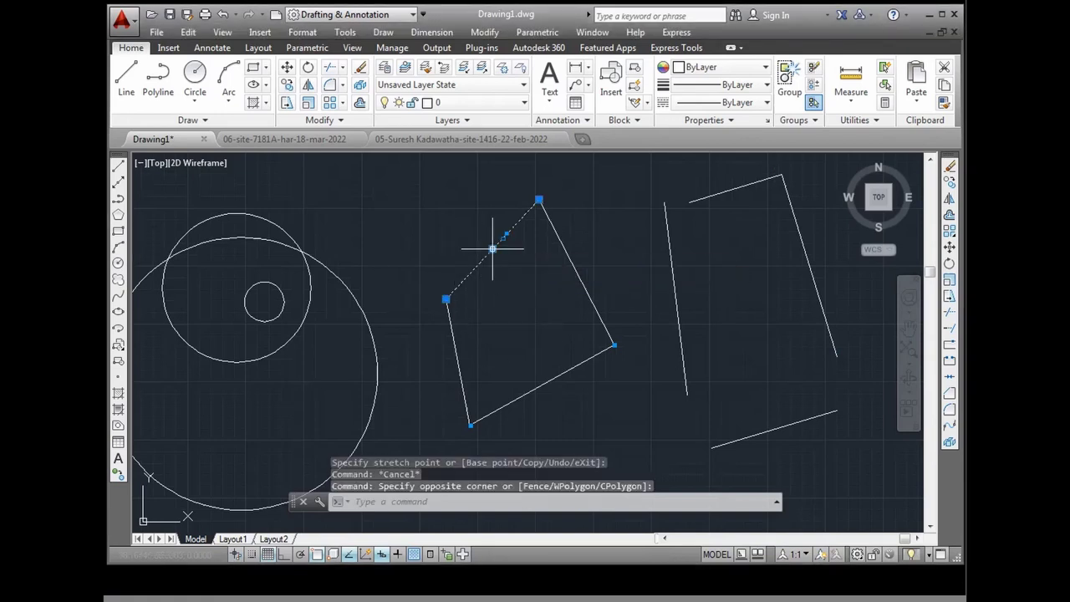
left_click(492, 248)
key("Escape")
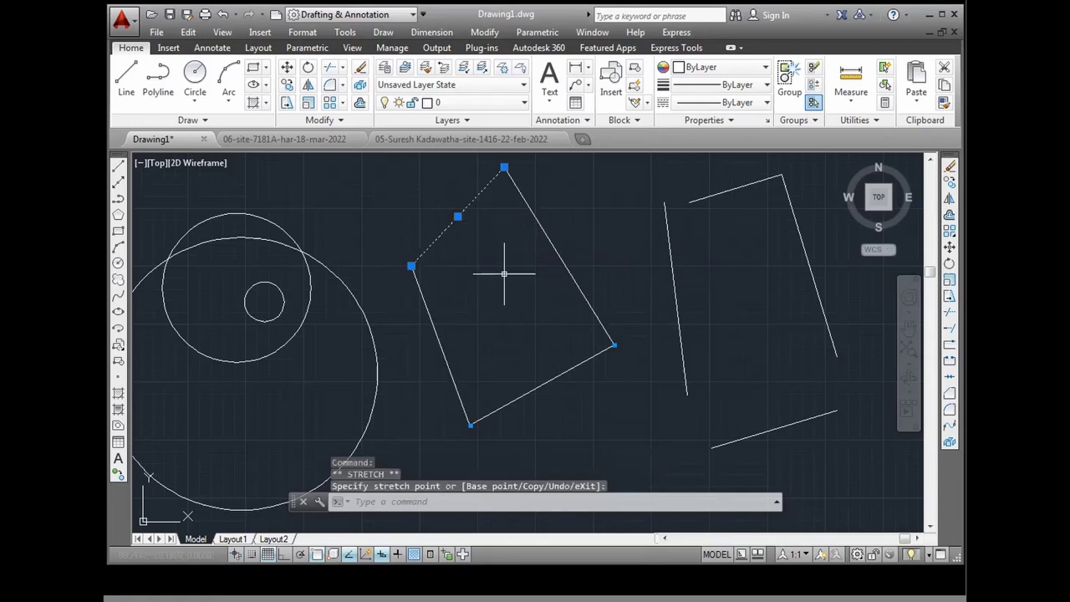
left_click(558, 256)
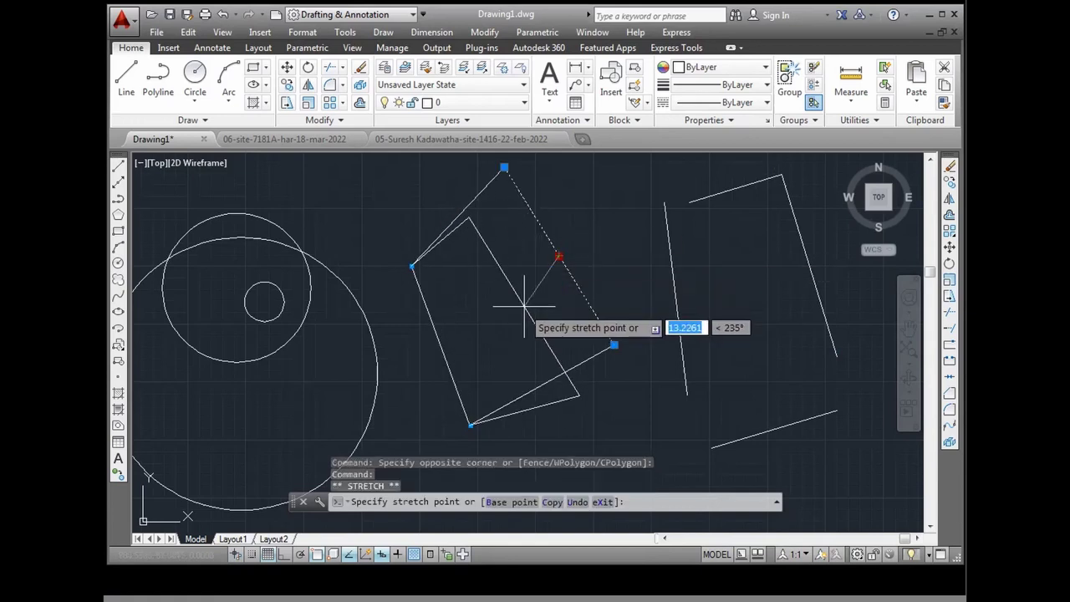
left_click(521, 307)
key("Escape")
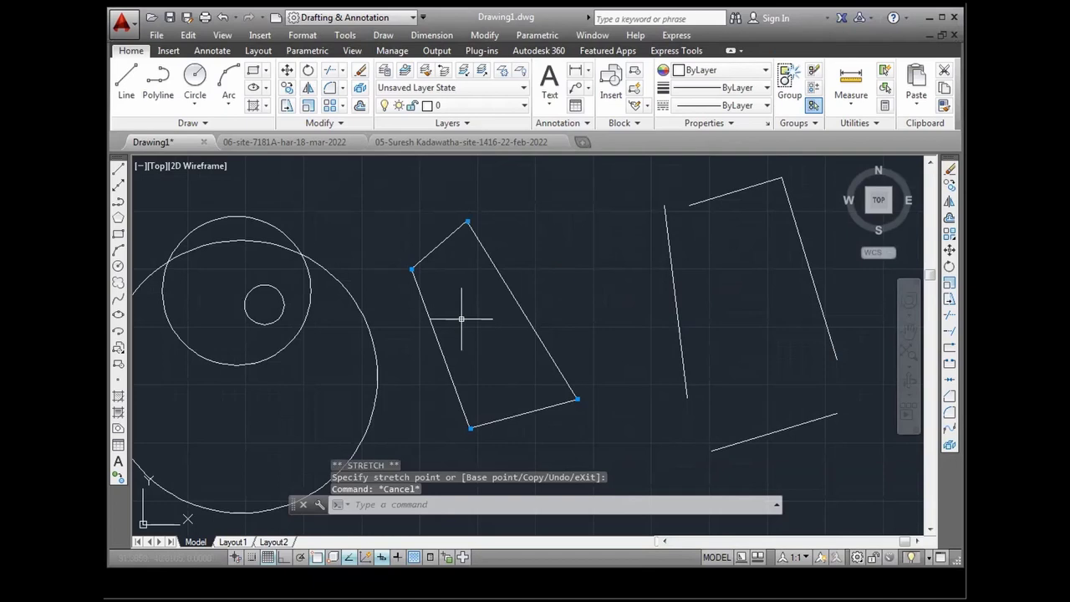
left_click(566, 275)
left_click(495, 326)
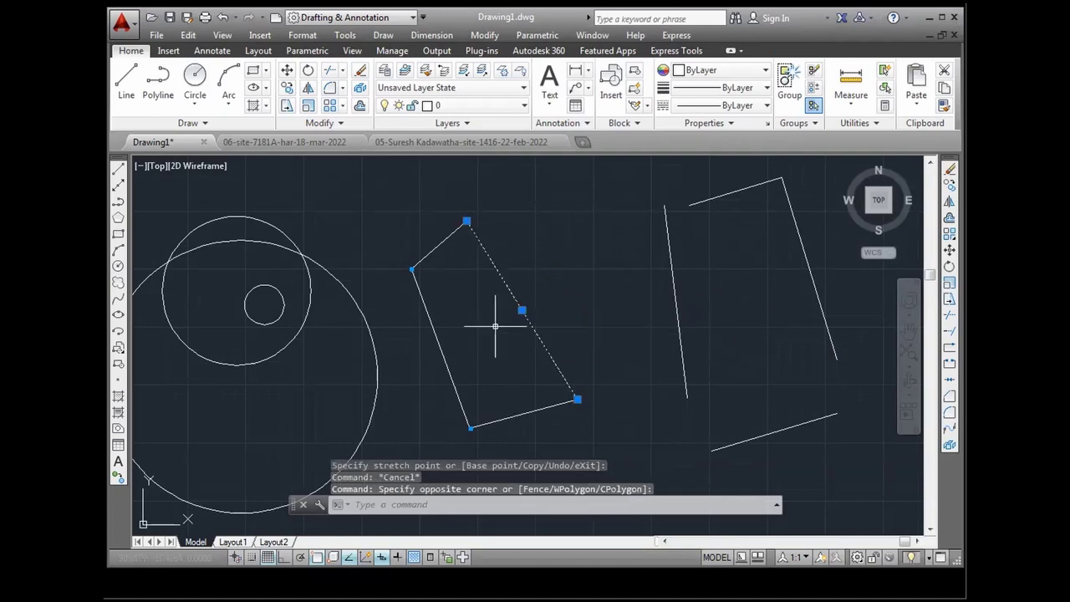
left_click(521, 310)
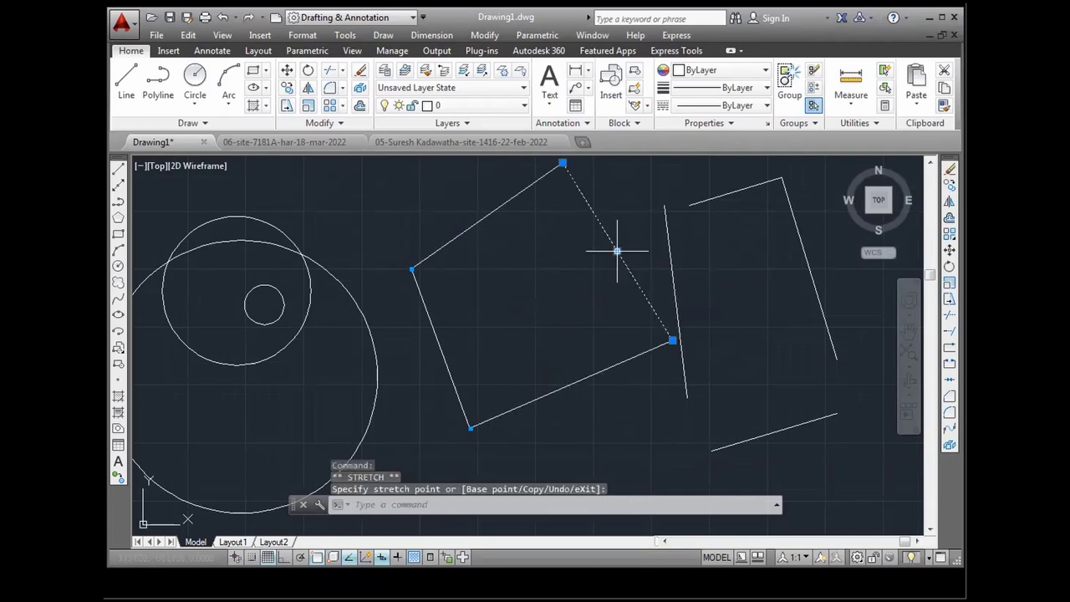
key("Escape")
Step: Pull the middle shape's upper-right edge inward to narrow it
left_click(652, 247)
left_click(616, 245)
left_click(618, 252)
left_click(542, 297)
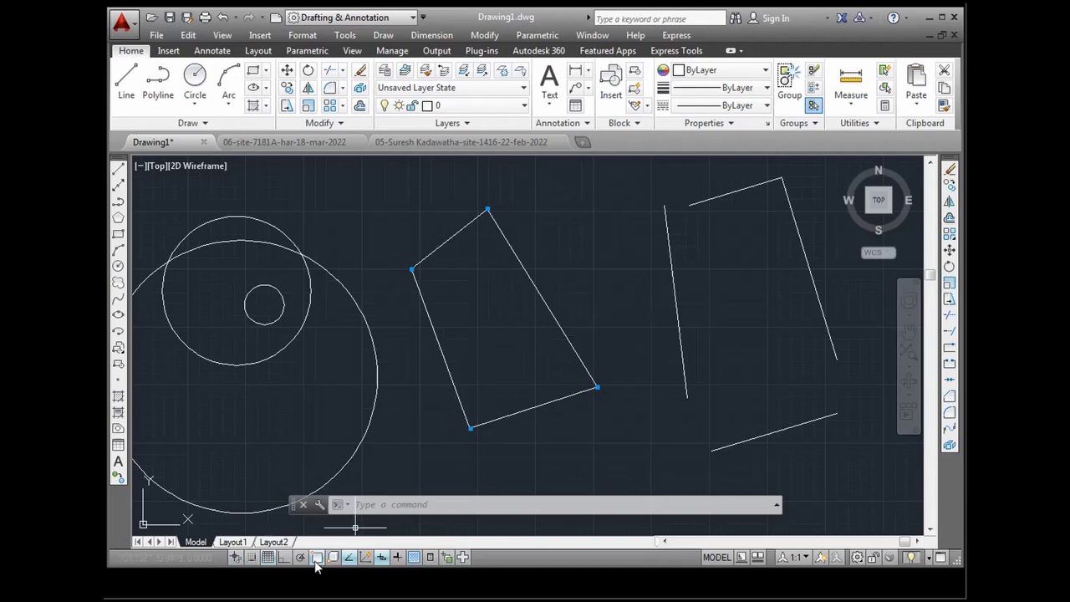
Step: Turn Infer Constraints off and stretch the rectangle's right edge outward
double_click(235, 559)
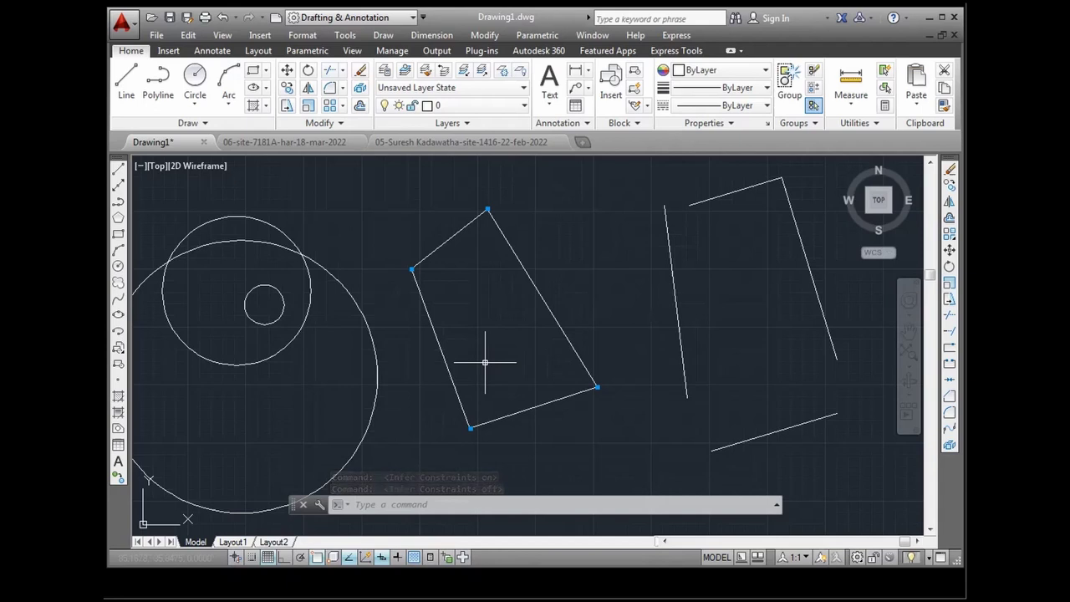
left_click(502, 313)
left_click(542, 297)
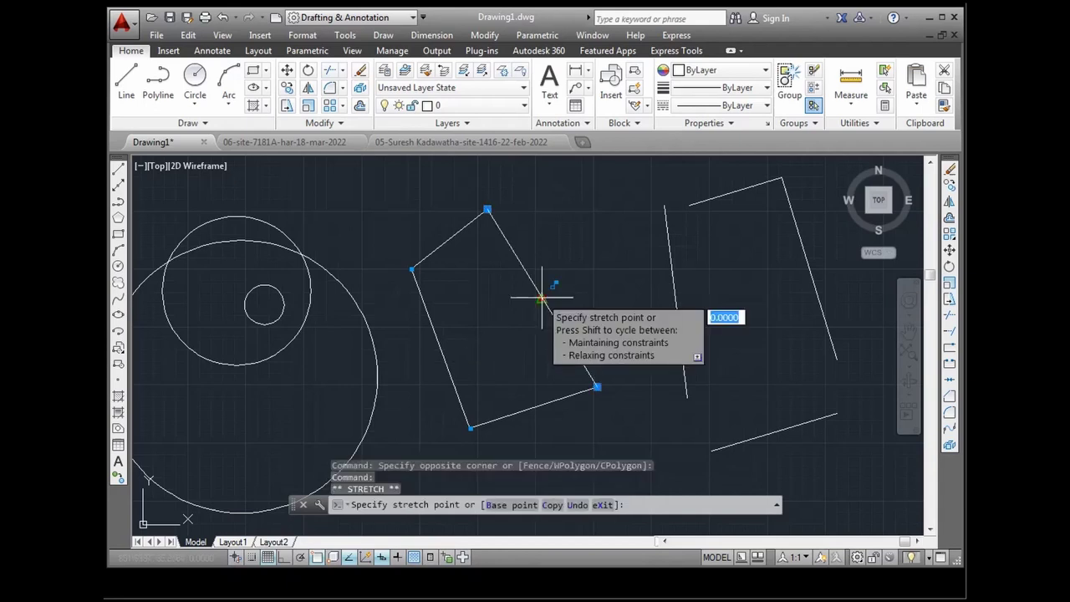
left_click(581, 273)
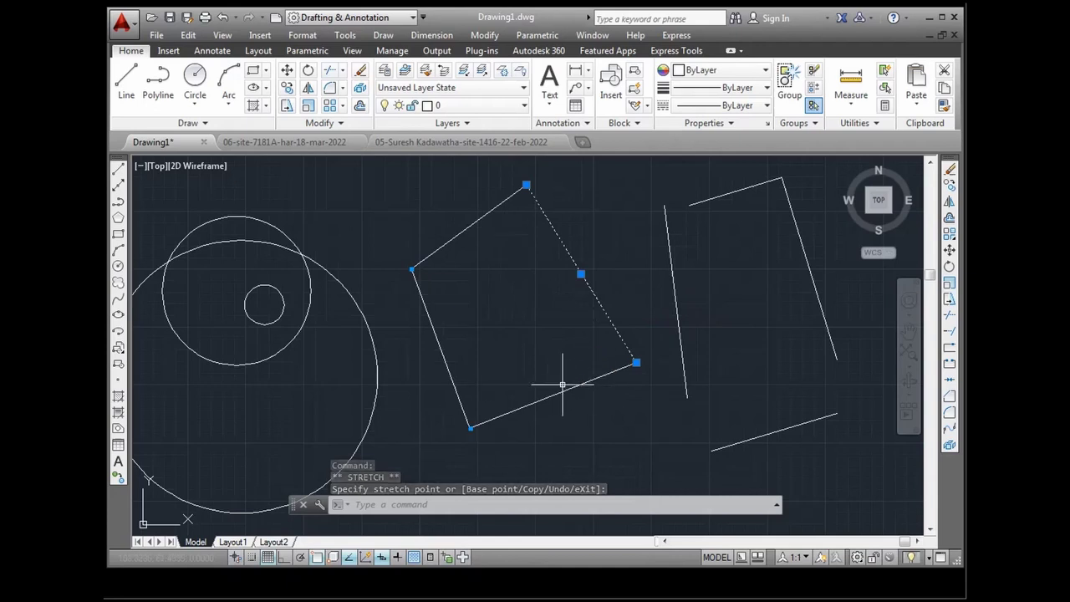
key("Escape")
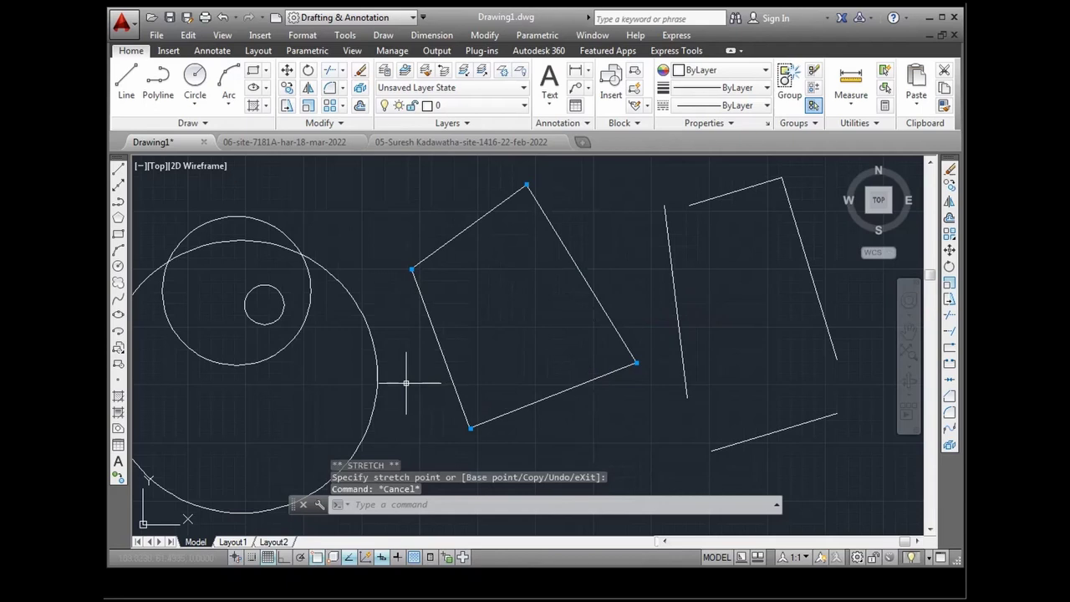
scroll(409, 378, "down", 2)
scroll(449, 373, "up", 2)
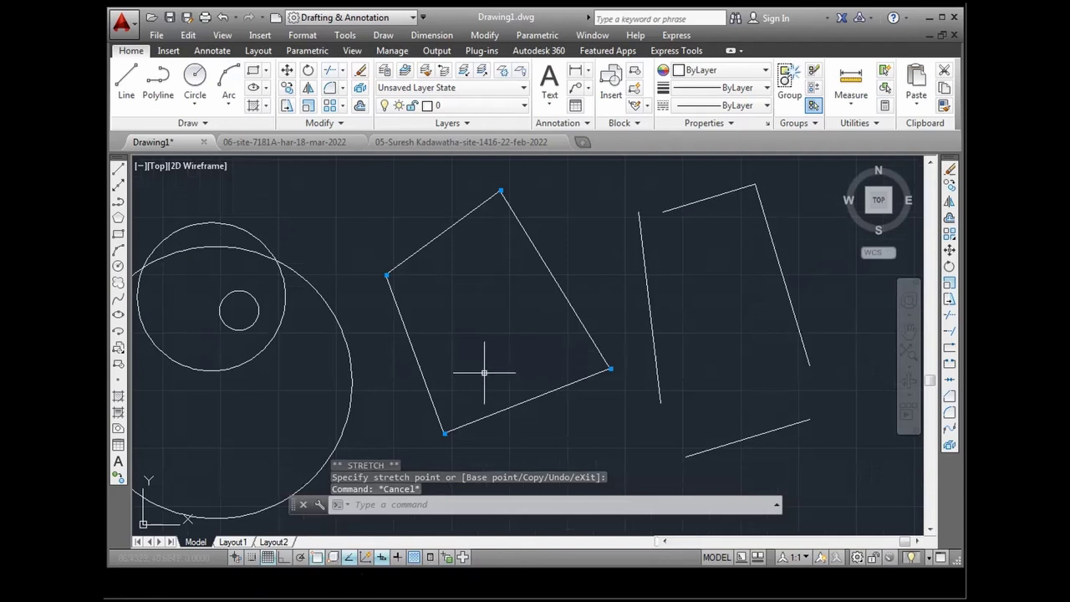
Step: Toggle Infer Constraints on and then back off
left_click(236, 557)
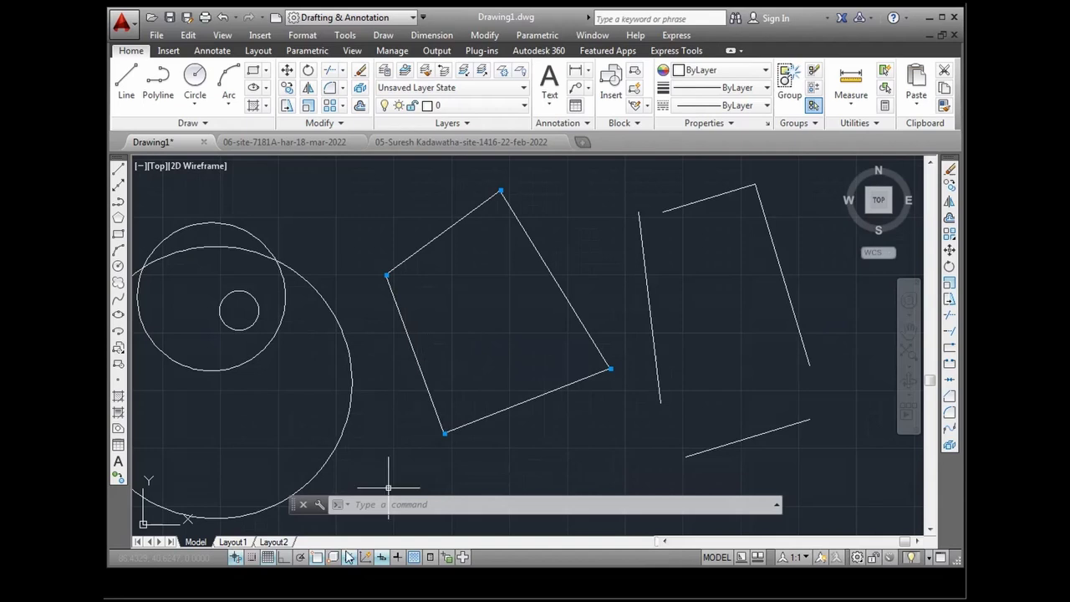
left_click(238, 556)
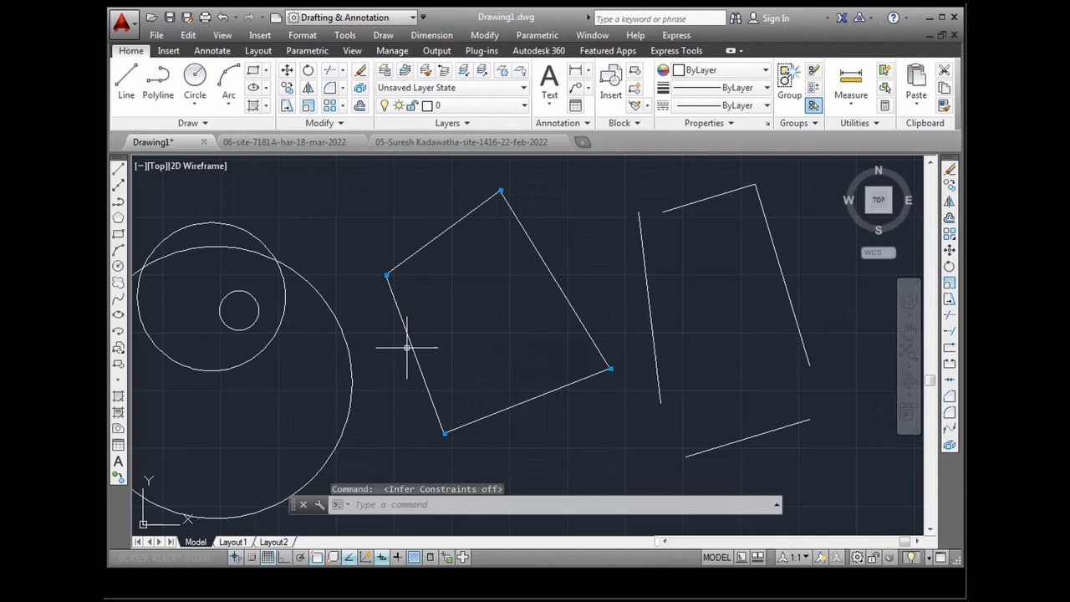
scroll(407, 347, "down", 2)
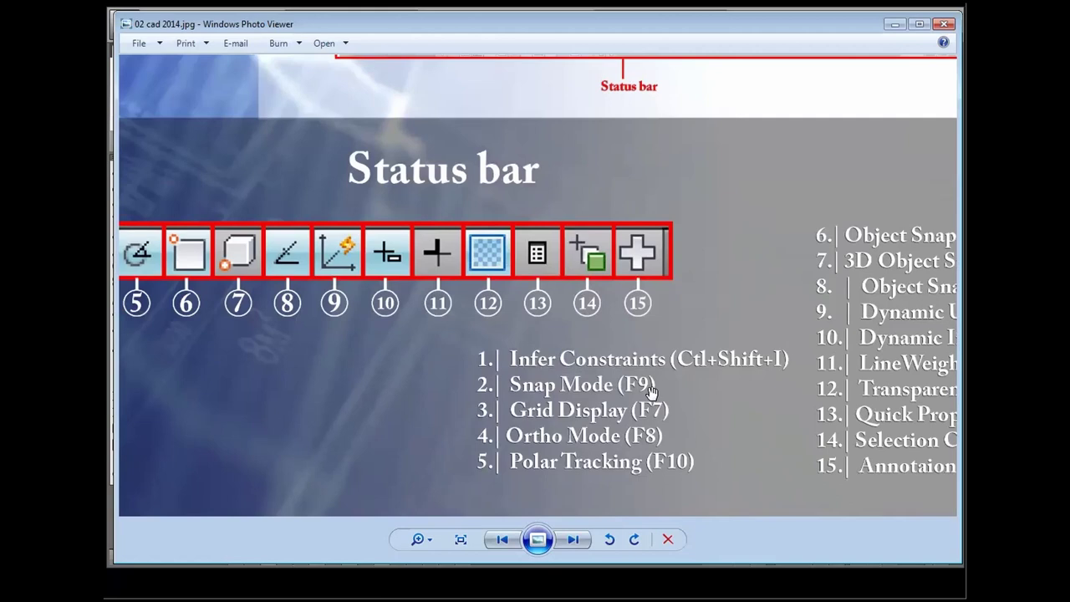
Step: Minimize the status bar slide, pan AutoCAD to an empty area, and start the Line command
scroll(650, 393, "down", 3)
scroll(553, 393, "up", 4)
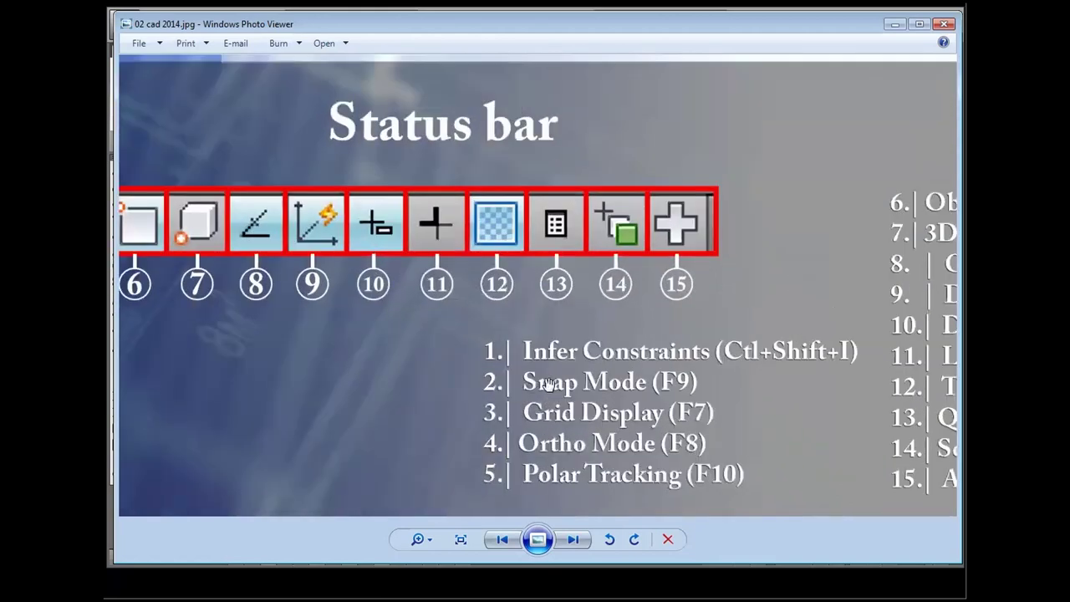
scroll(552, 389, "down", 3)
scroll(550, 391, "up", 2)
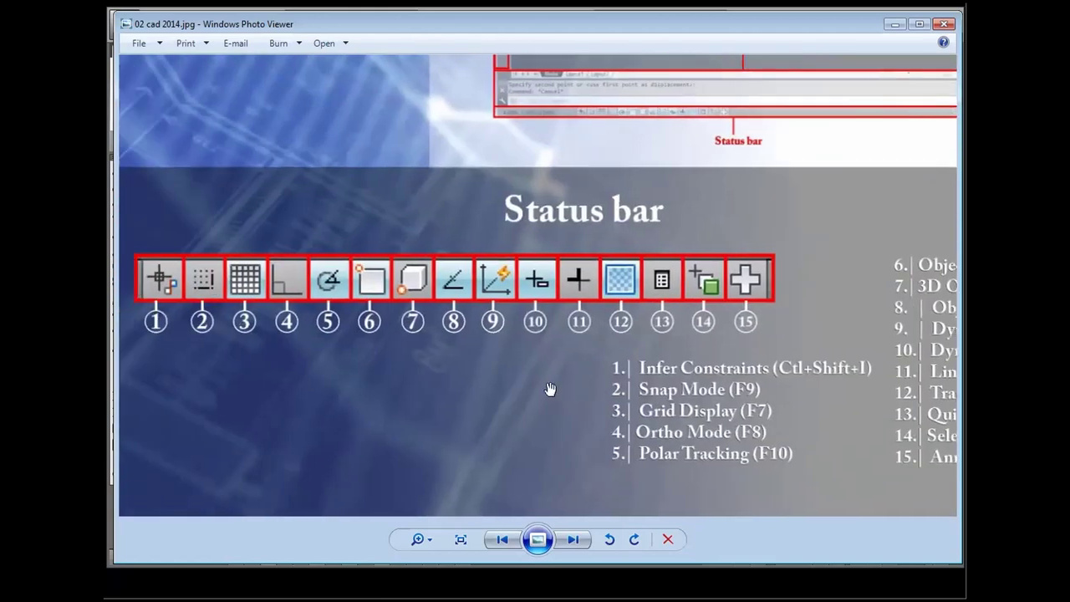
left_click(894, 25)
middle_click_drag(346, 287, 566, 309)
scroll(490, 354, "up", 2)
left_click(127, 79)
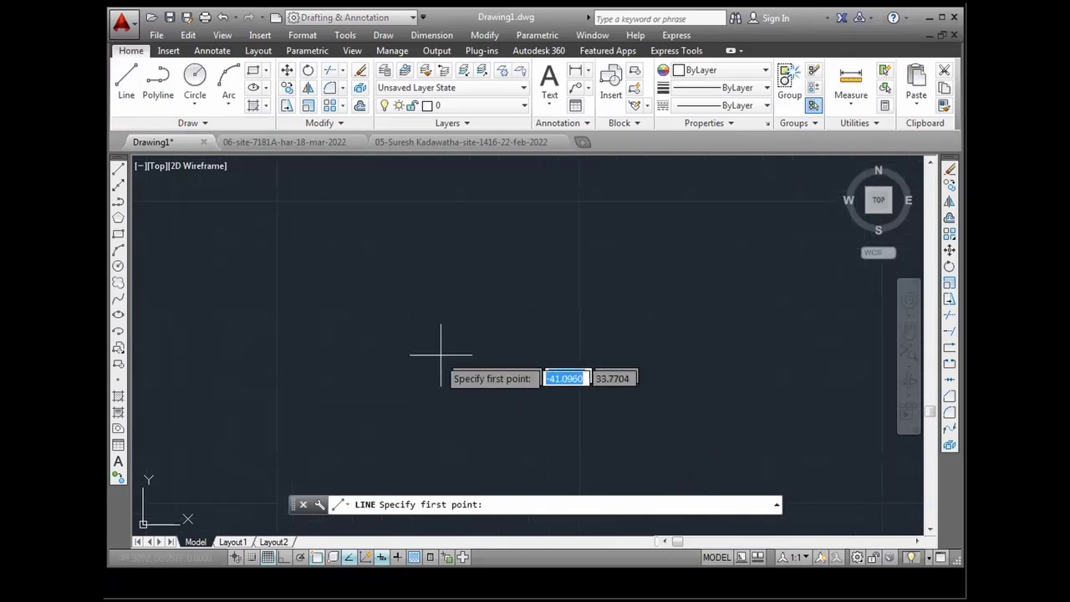
Step: Draw a bent two-segment line peaking in the middle
scroll(432, 362, "up", 3)
left_click(432, 363)
left_click(641, 263)
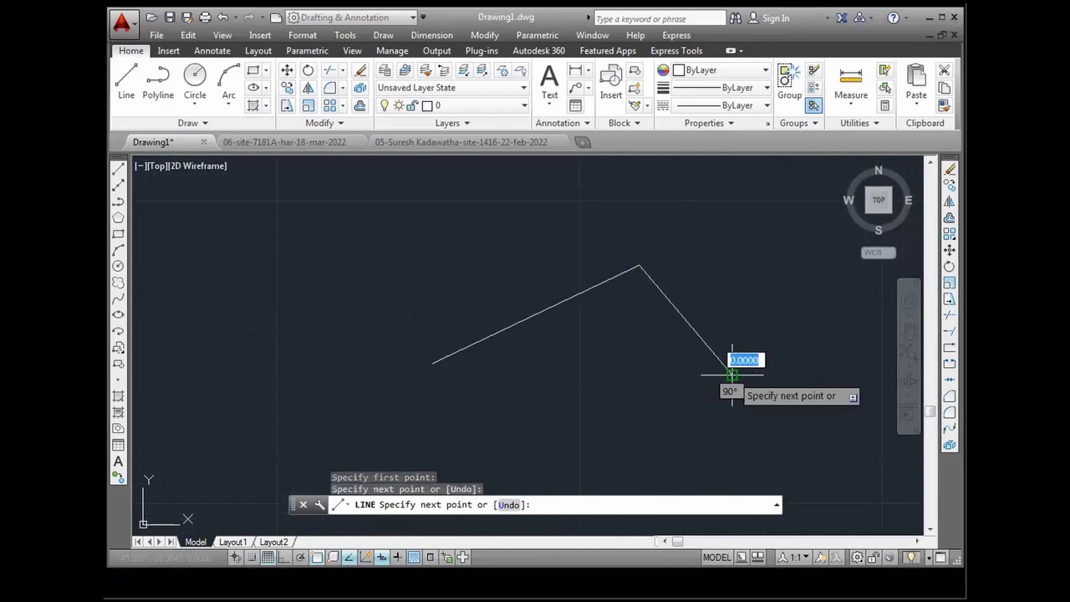
left_click(728, 370)
key("Return")
scroll(501, 359, "down", 3)
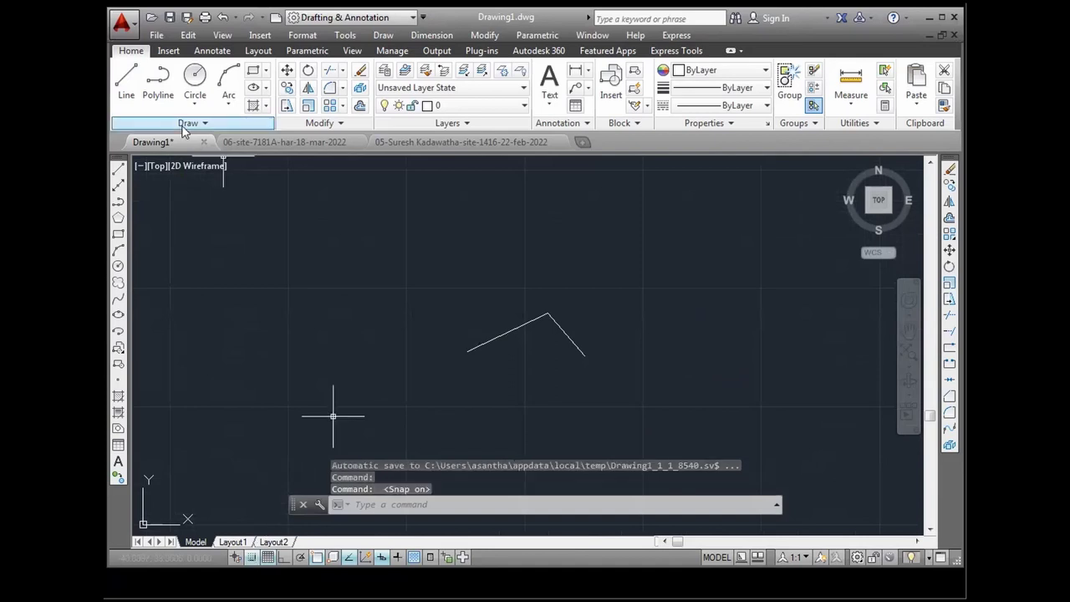
Step: Draw a closed T-shaped outline with the Line tool
left_click(126, 81)
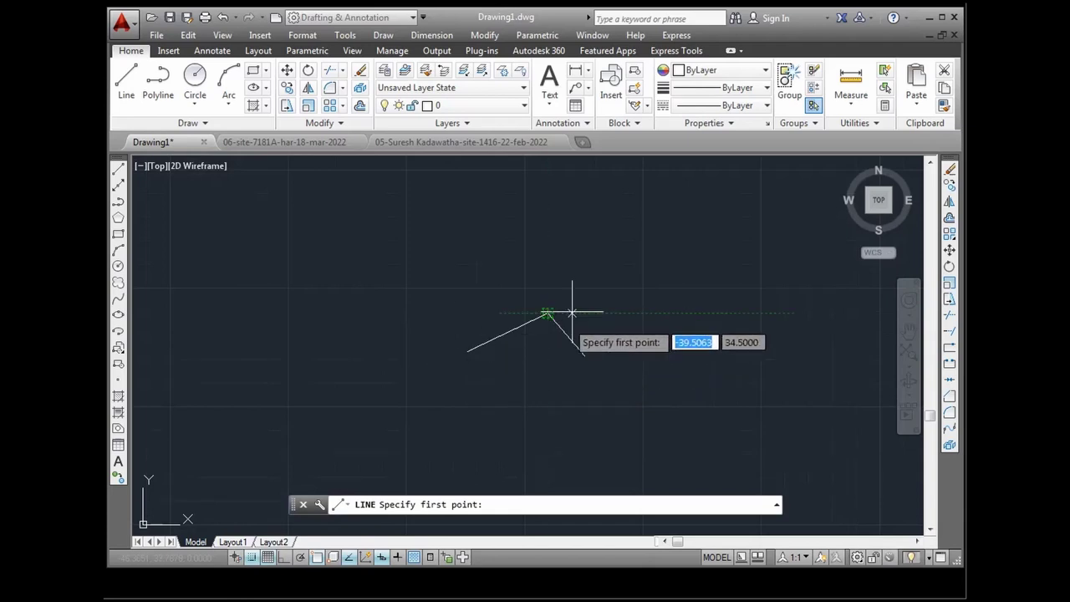
scroll(585, 358, "up", 2)
scroll(585, 361, "up", 2)
scroll(452, 370, "down", 4)
scroll(391, 392, "up", 3)
scroll(372, 360, "down", 3)
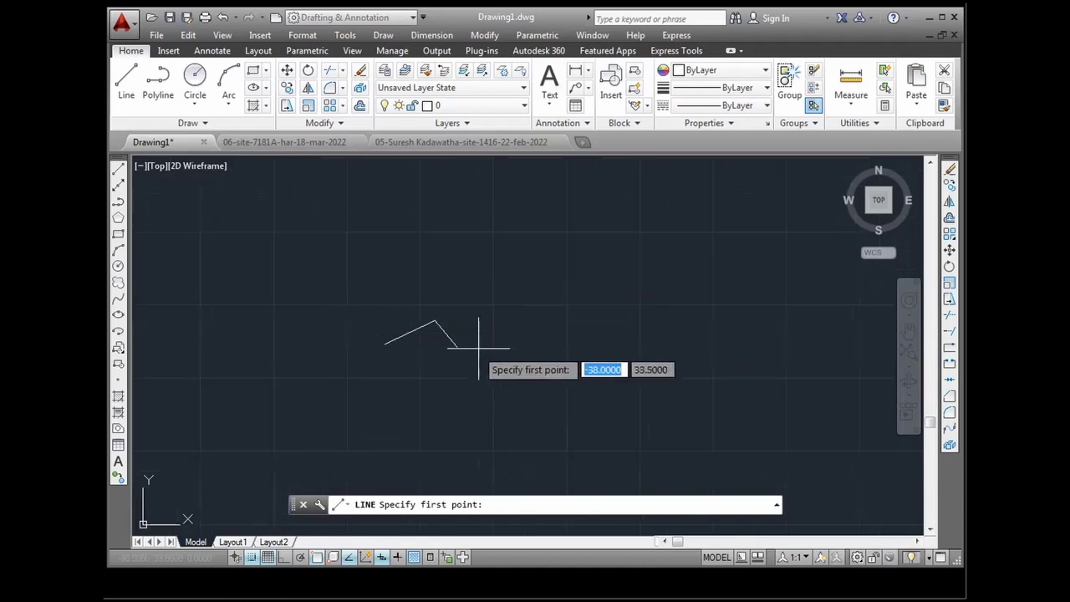
scroll(463, 342, "up", 3)
scroll(443, 359, "down", 3)
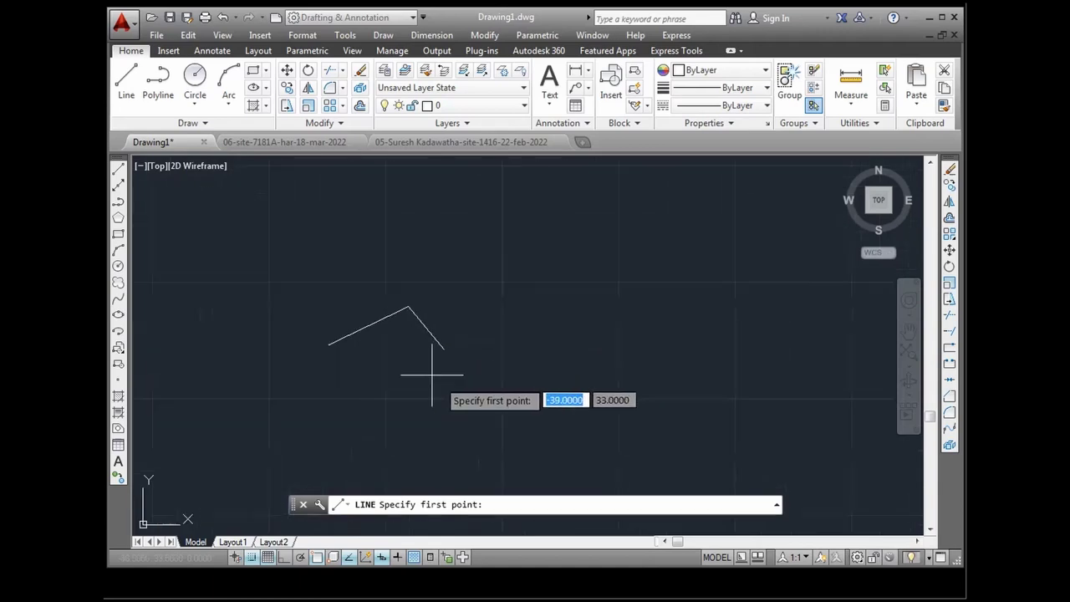
scroll(493, 393, "up", 1)
left_click(501, 399)
left_click(502, 375)
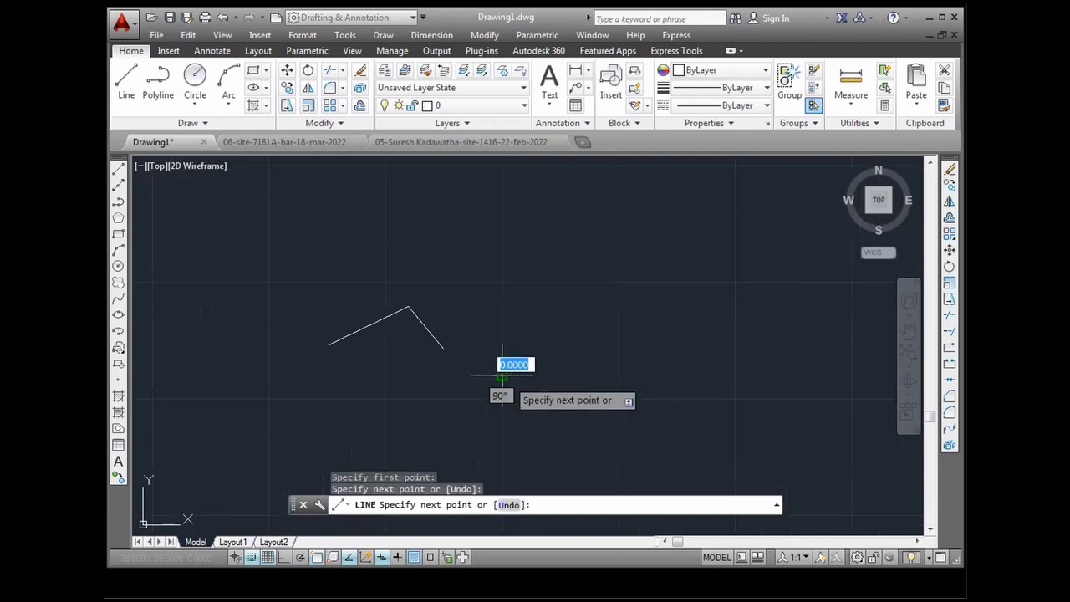
left_click(548, 375)
left_click(548, 306)
left_click(571, 305)
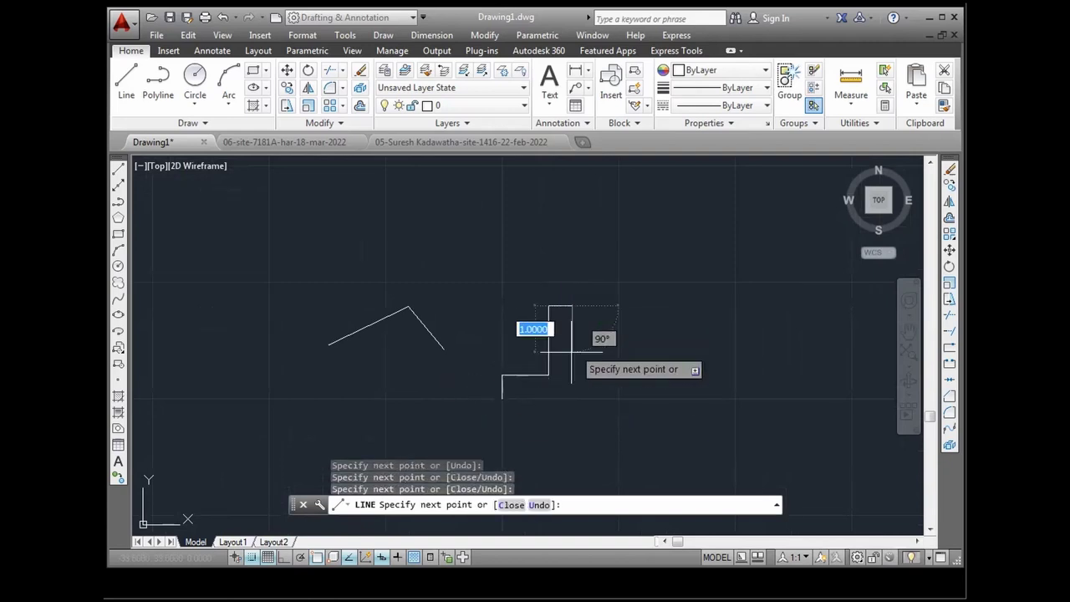
left_click(572, 375)
left_click(619, 375)
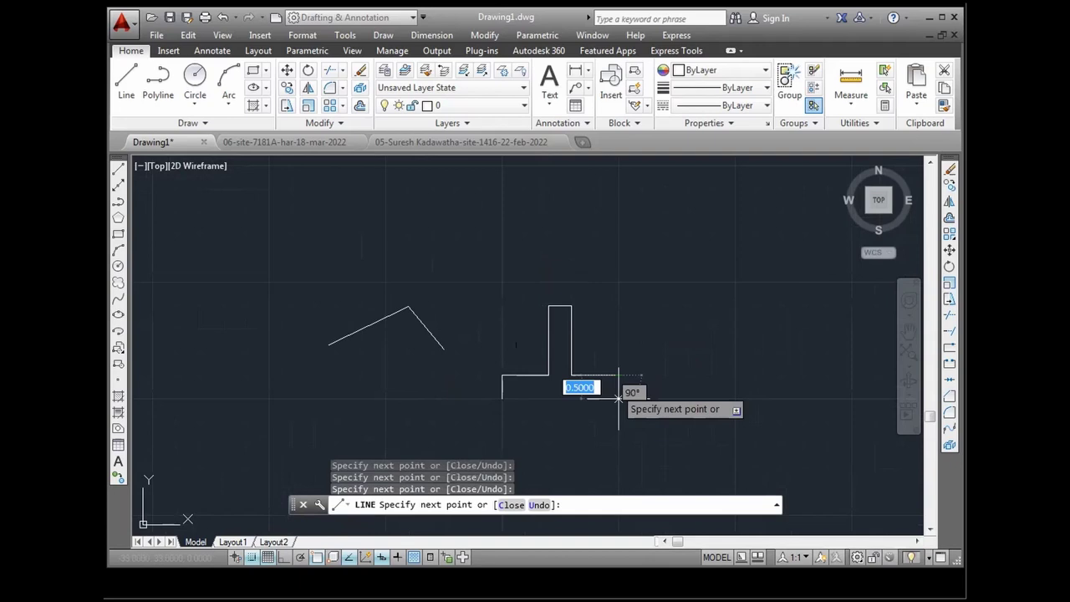
left_click(619, 399)
left_click(502, 399)
key("Return")
Step: Window-select and delete the T outline, then turn Snap Mode off
left_click(496, 294)
left_click(627, 405)
key("Delete")
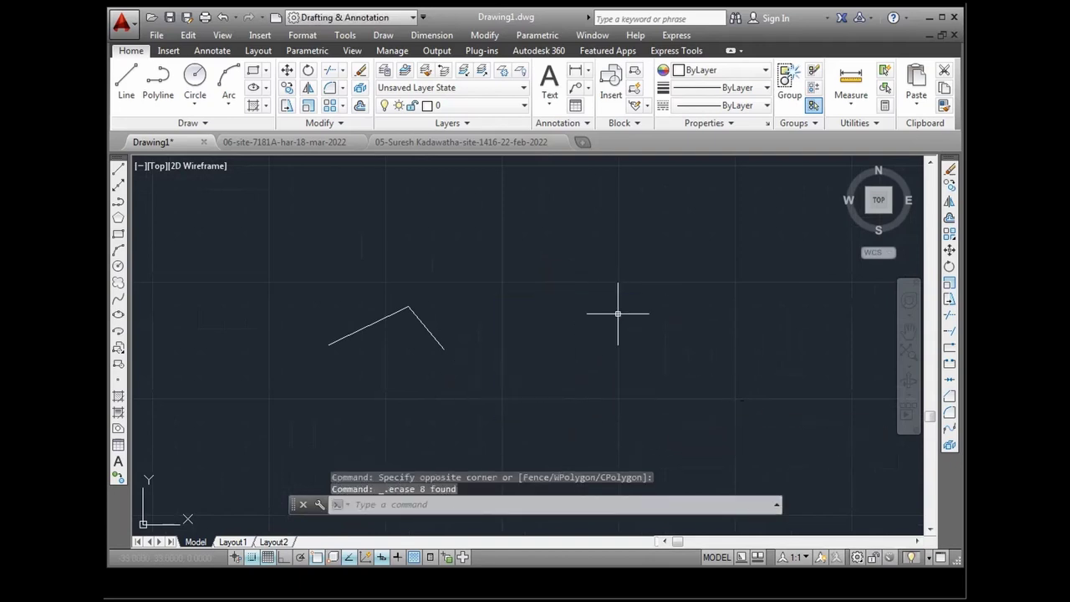
left_click(251, 557)
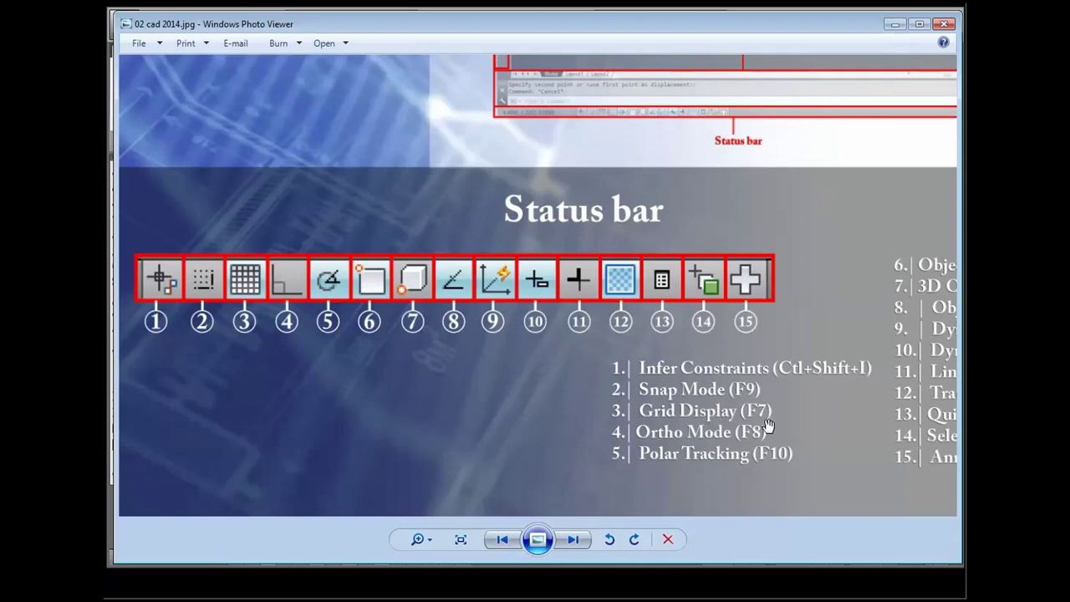
Step: Minimize the status bar slide to bring the bent-line drawing back
left_click(894, 25)
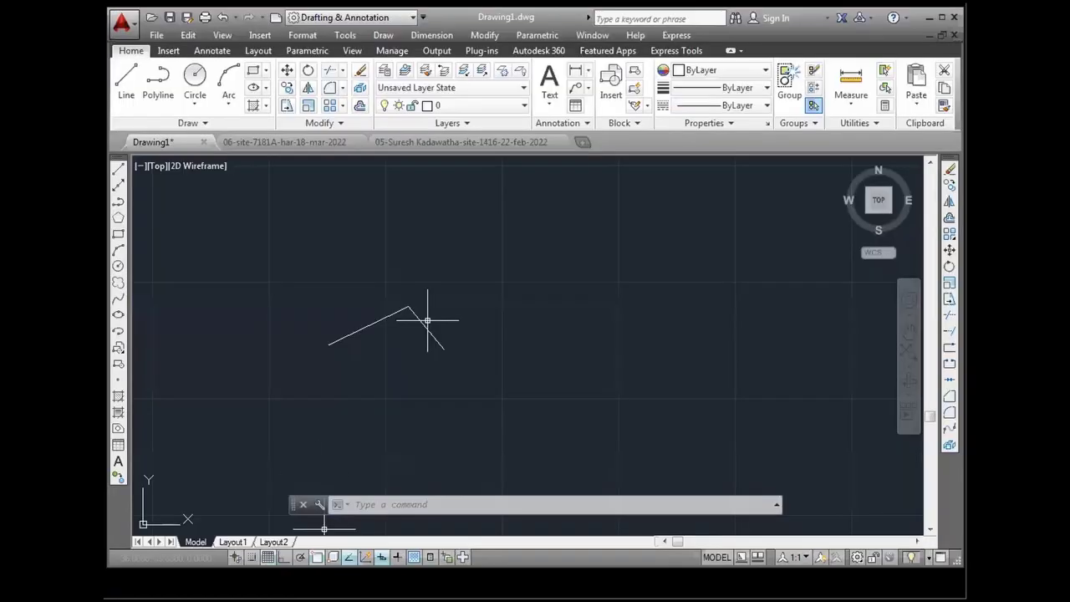
Step: Flick the grid display on and off, leaving it off, and start the LINE command
left_click(268, 557)
left_click(269, 557)
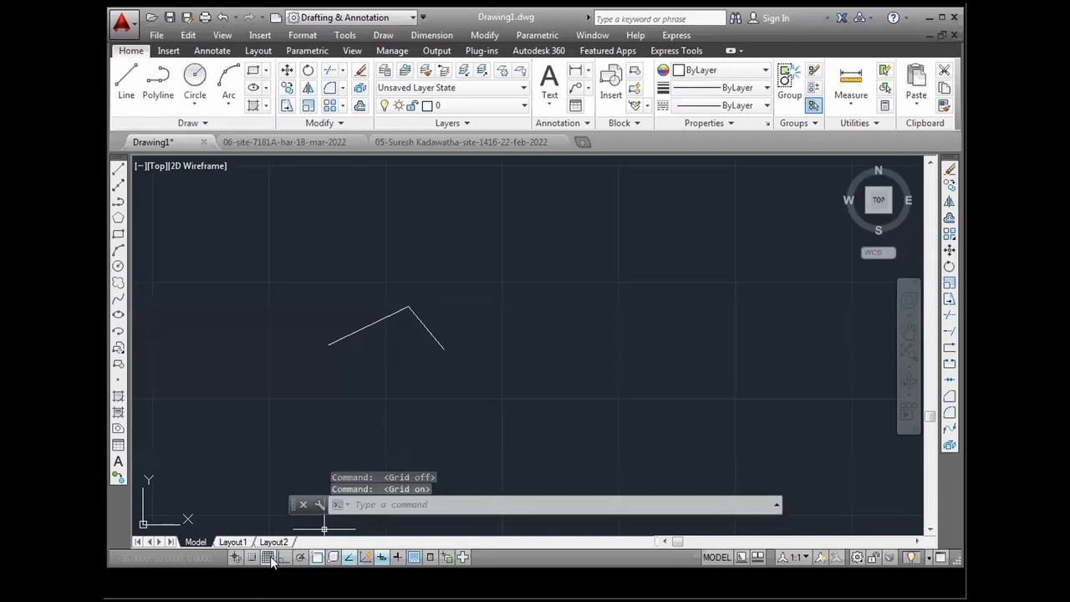
left_click(268, 557)
left_click(269, 557)
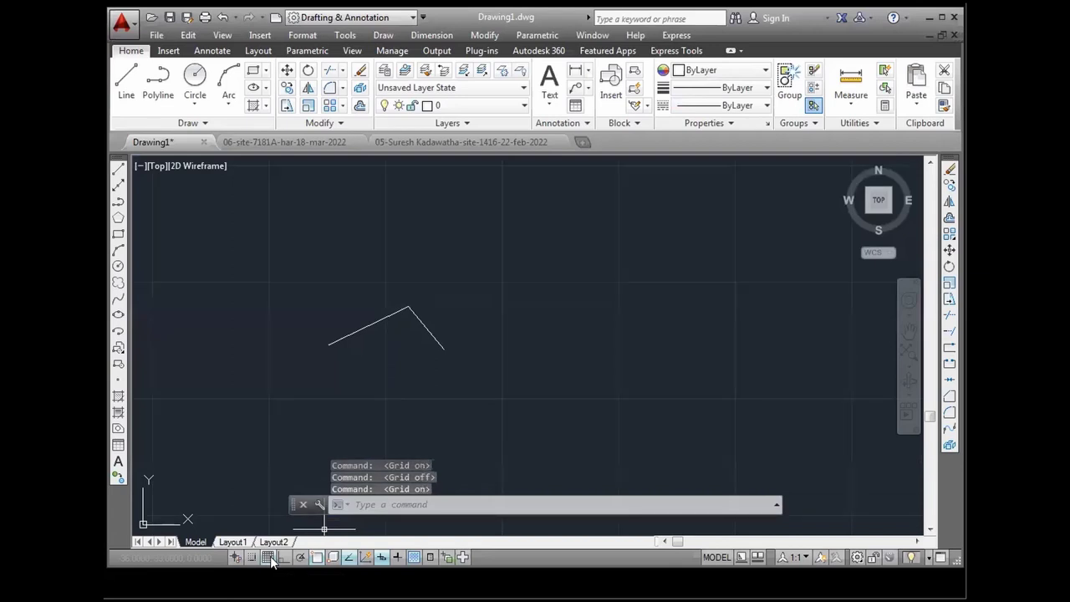
left_click(269, 557)
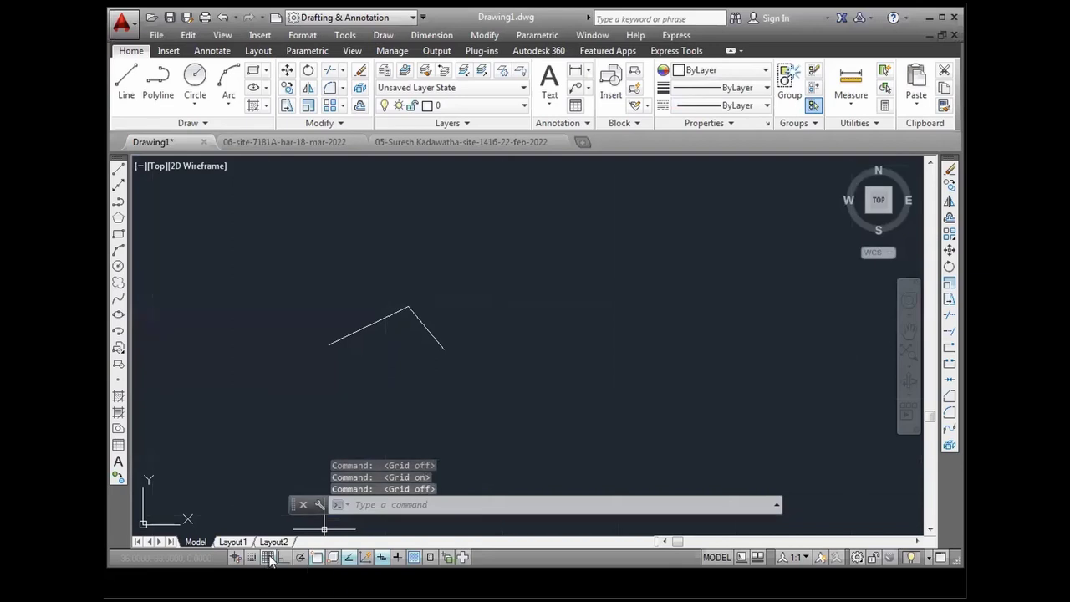
left_click(126, 82)
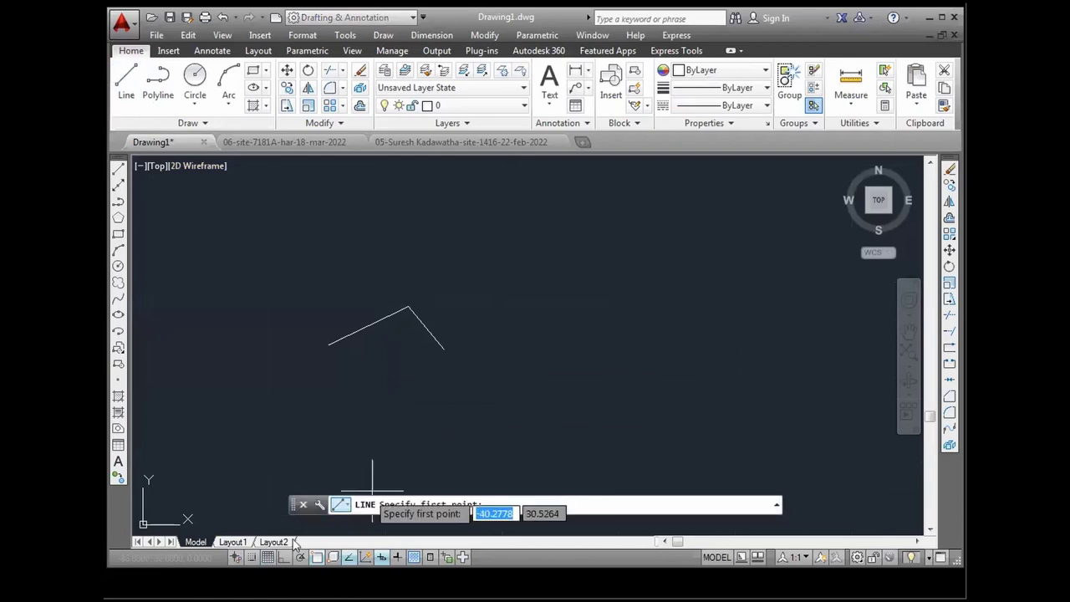
Step: Turn snap mode on and toggle the grid, leaving it showing
left_click(251, 559)
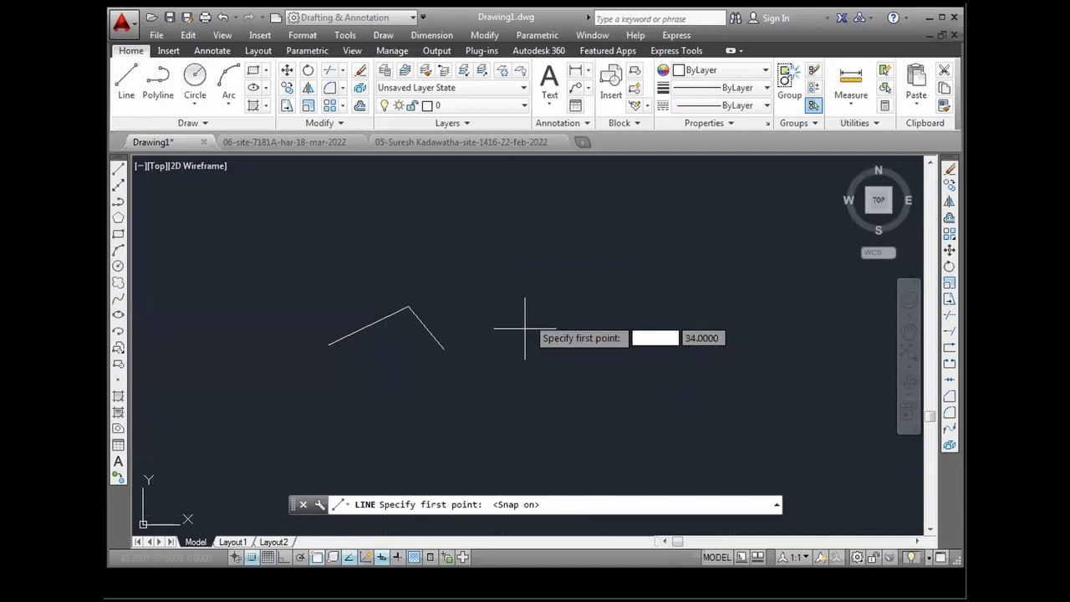
left_click(267, 557)
left_click(272, 558)
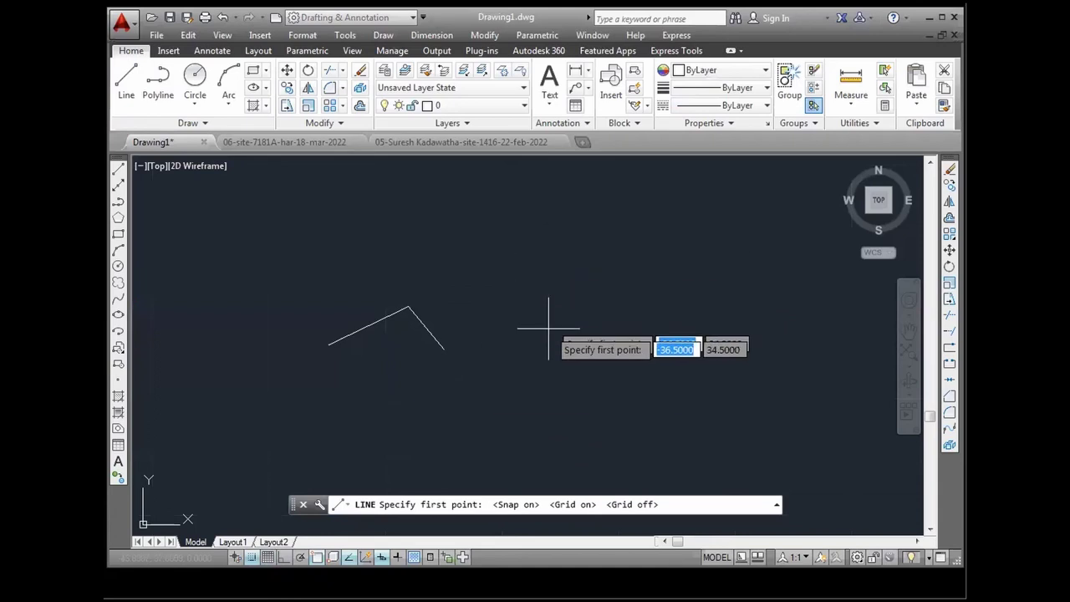
left_click(267, 556)
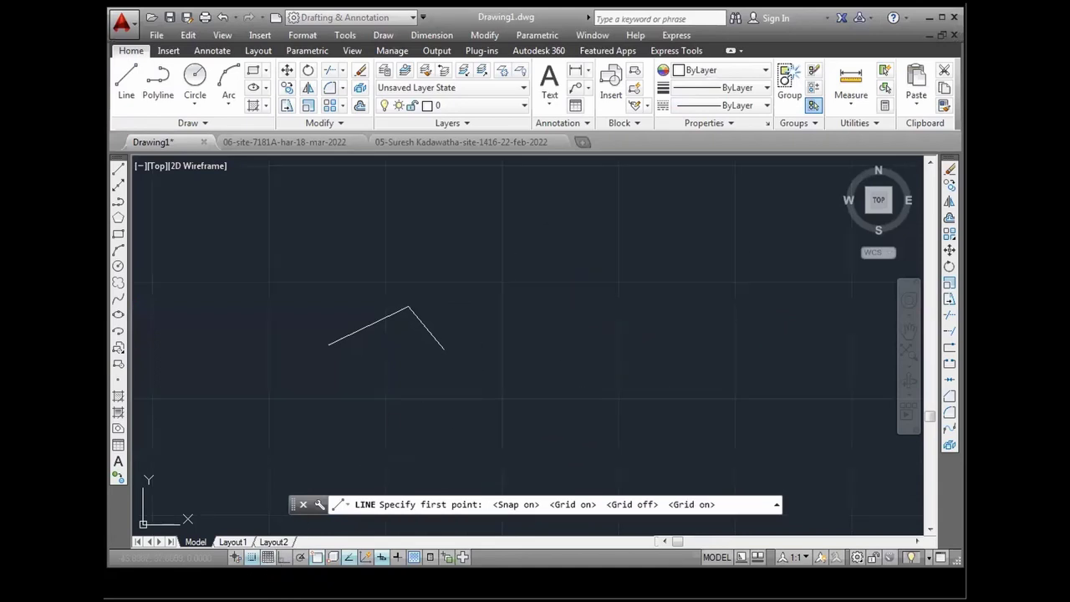
Step: Zoom in and out on the drawing, then cancel the pending LINE command
scroll(520, 393, "down", 2)
scroll(570, 400, "up", 2)
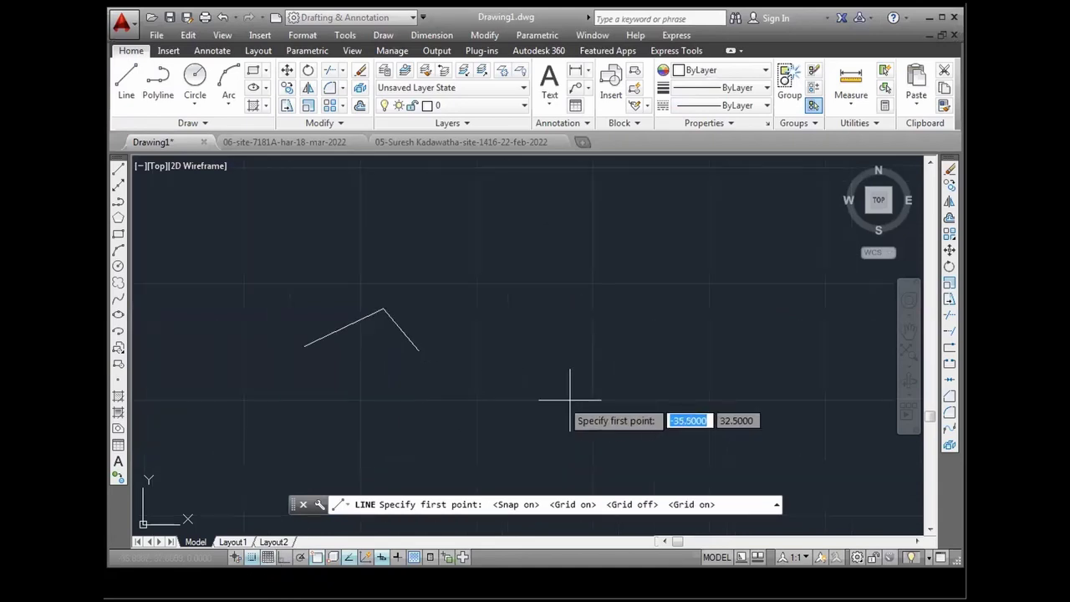
scroll(500, 327, "up", 2)
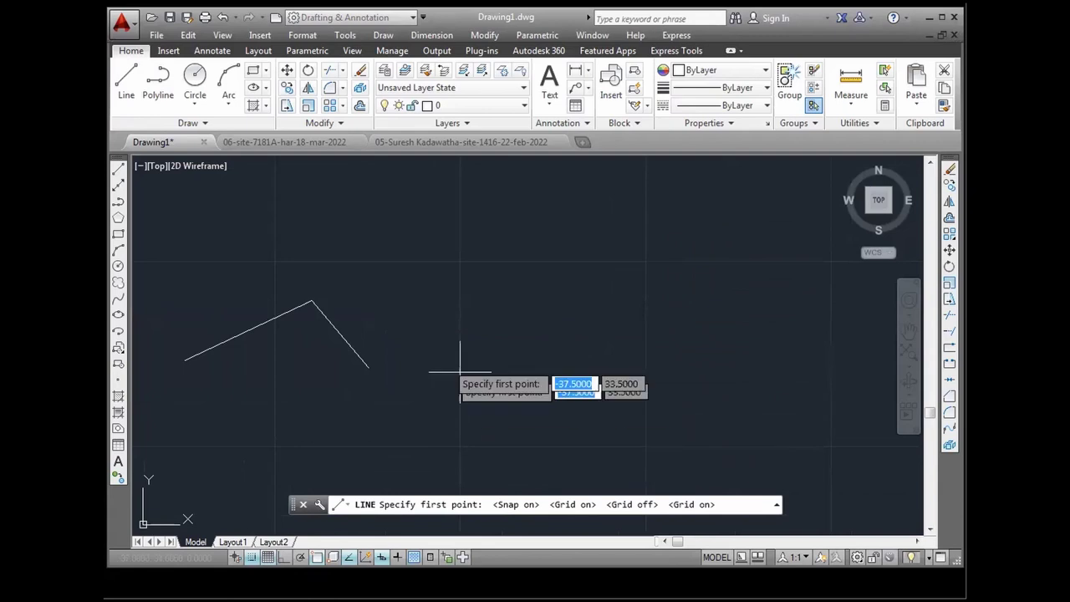
scroll(510, 401, "down", 2)
scroll(501, 422, "down", 4)
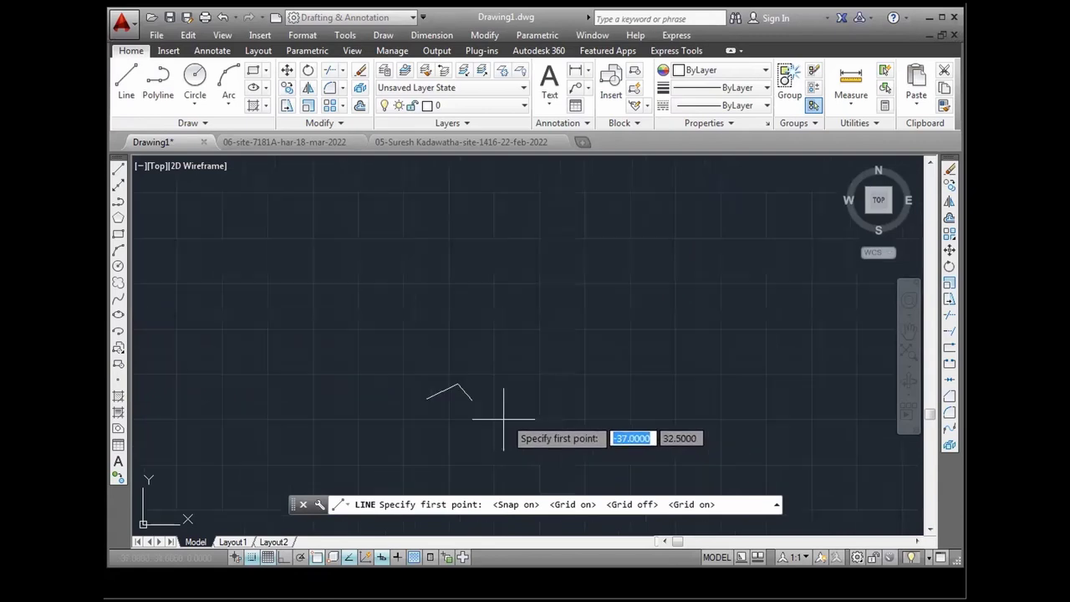
scroll(508, 416, "down", 4)
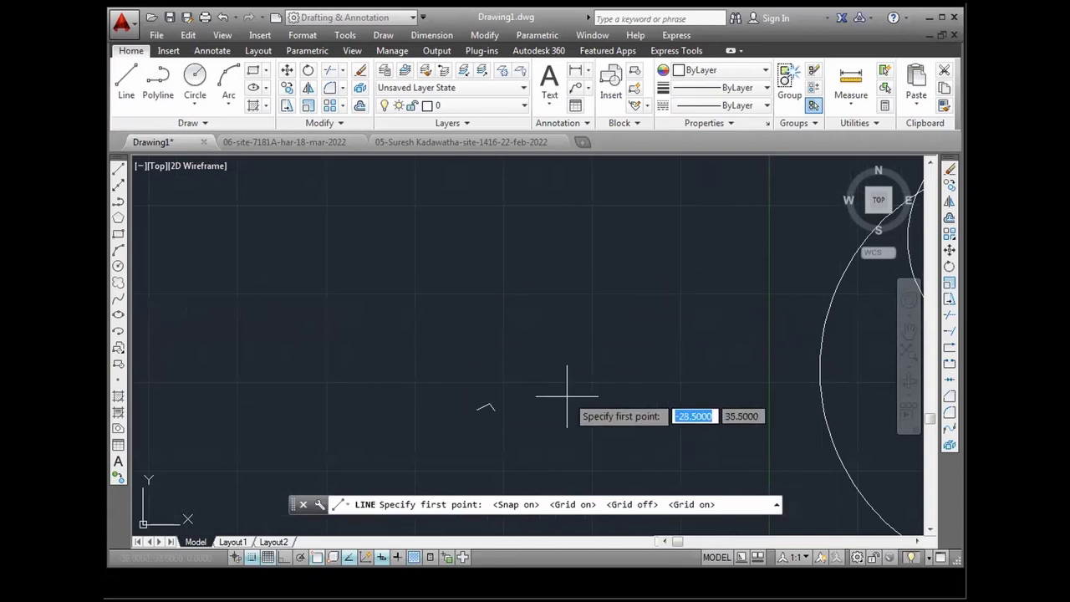
scroll(567, 397, "down", 3)
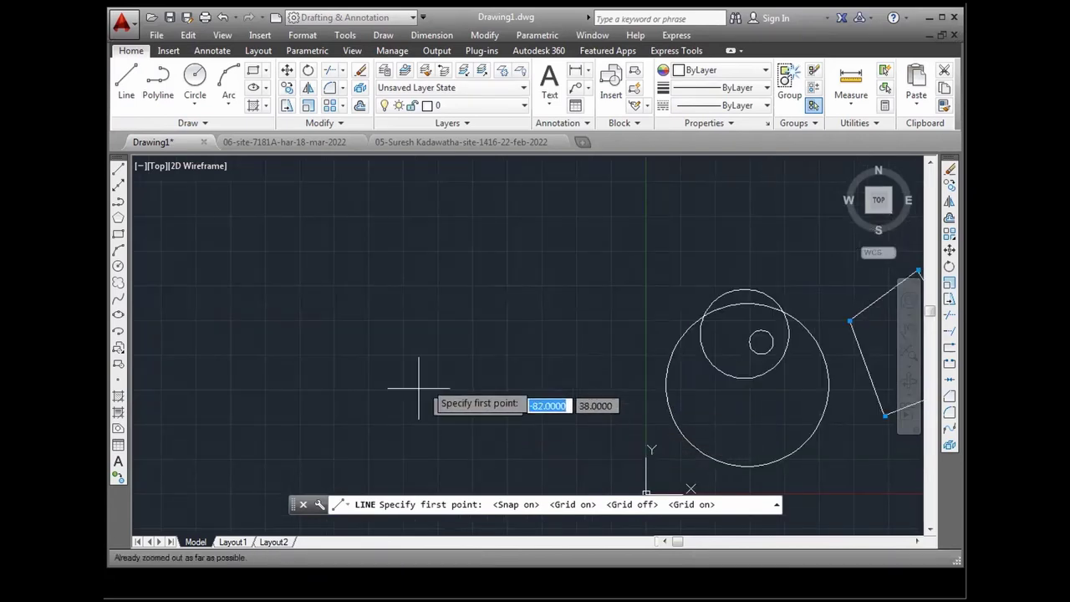
scroll(475, 432, "up", 2)
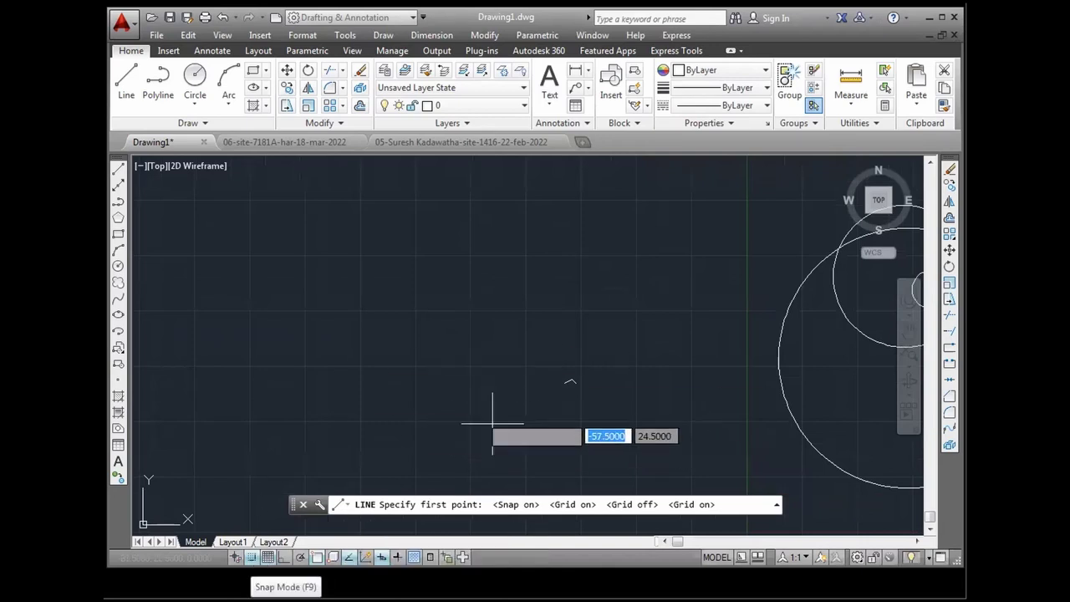
scroll(493, 428, "up", 3)
scroll(468, 415, "down", 1)
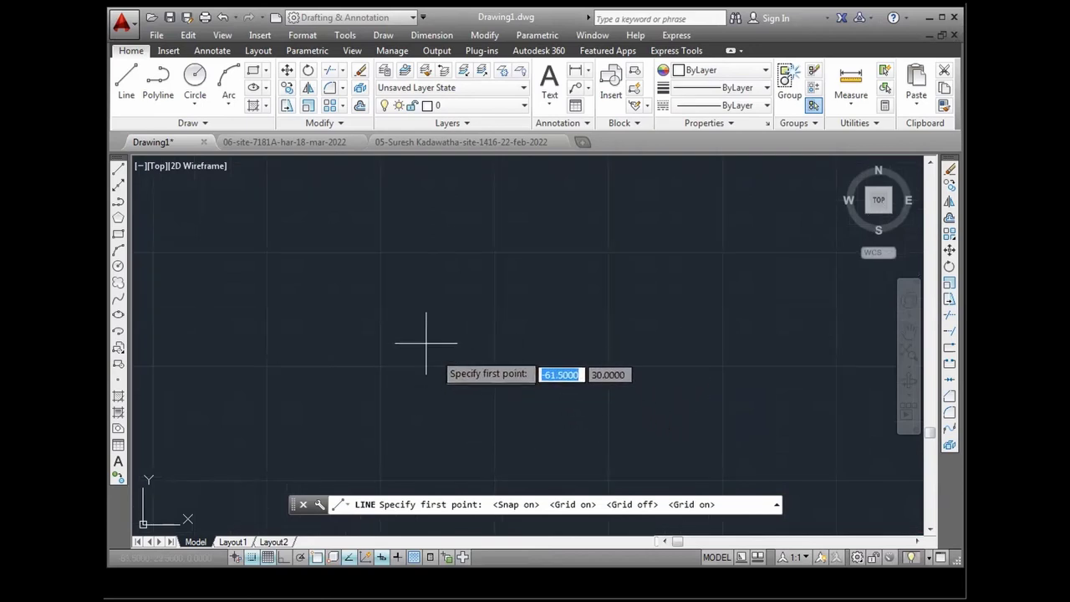
scroll(455, 381, "down", 1)
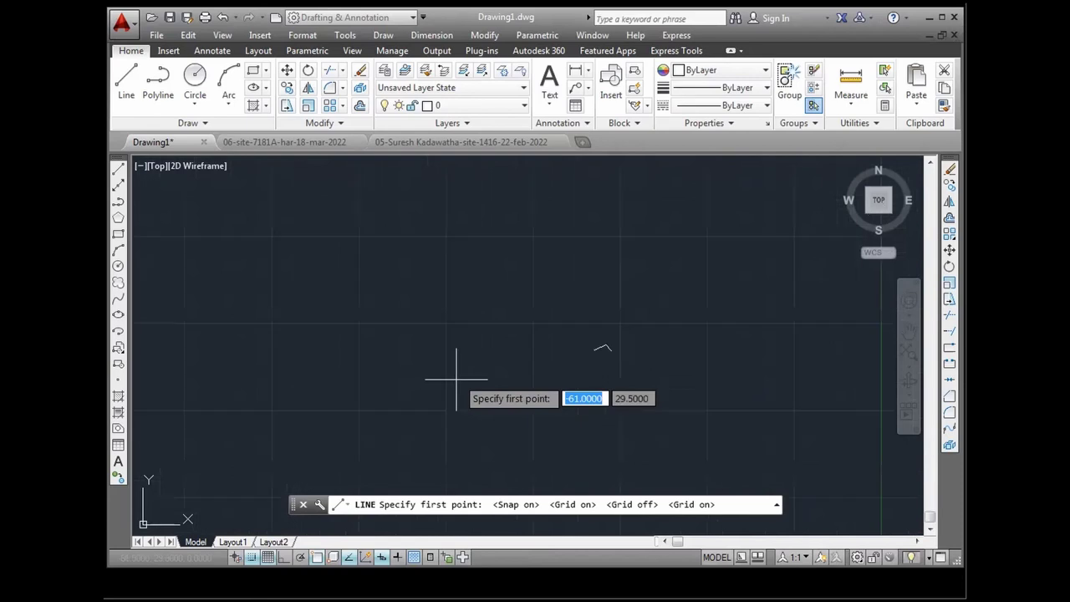
scroll(455, 379, "down", 1)
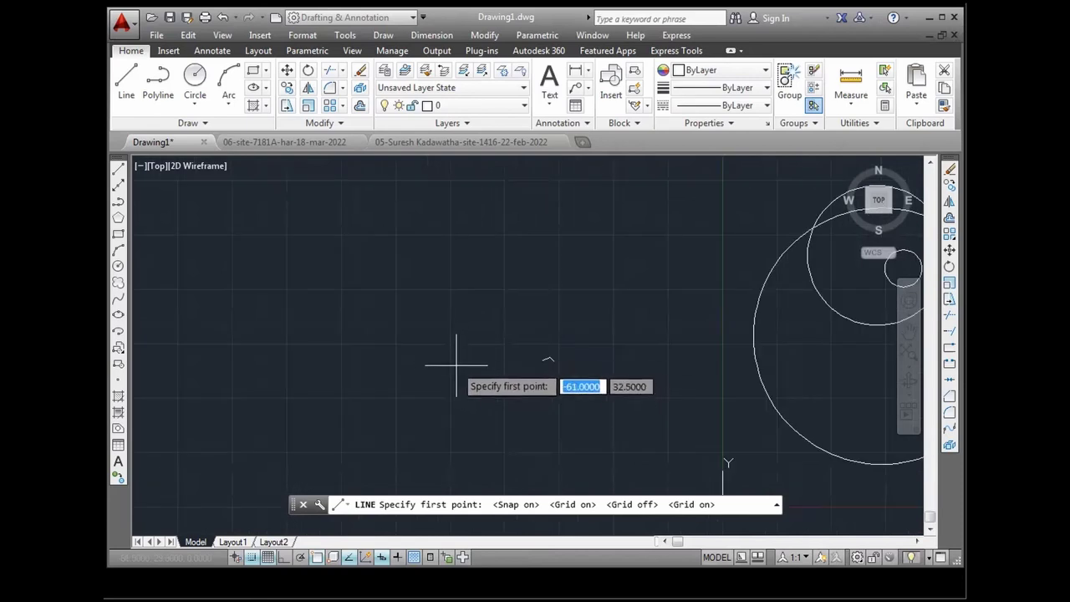
scroll(456, 365, "down", 1)
scroll(461, 359, "down", 1)
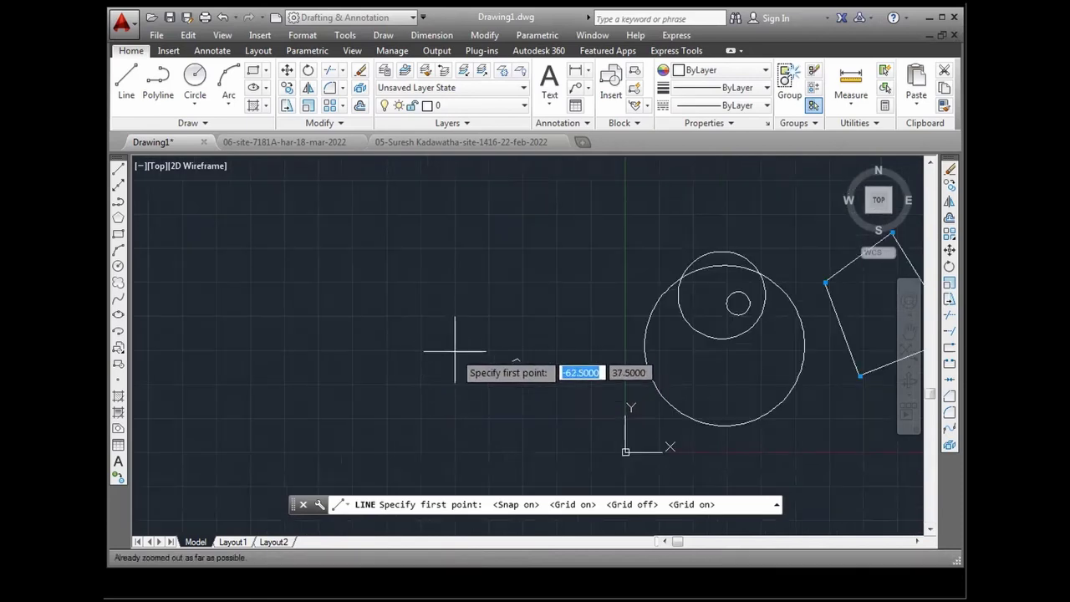
scroll(439, 375, "up", 1)
scroll(425, 363, "up", 1)
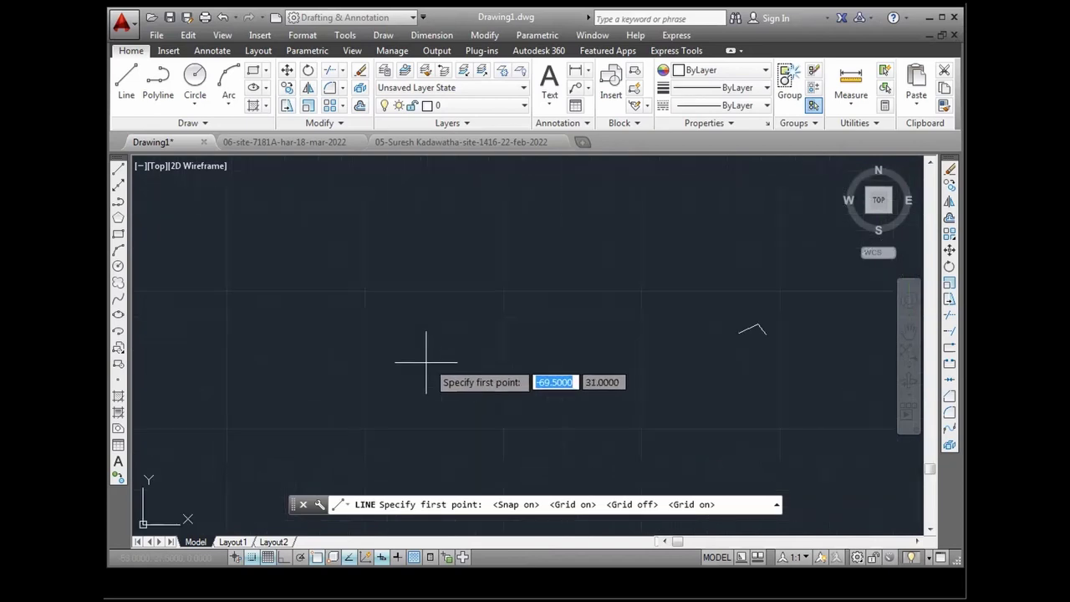
scroll(424, 363, "up", 1)
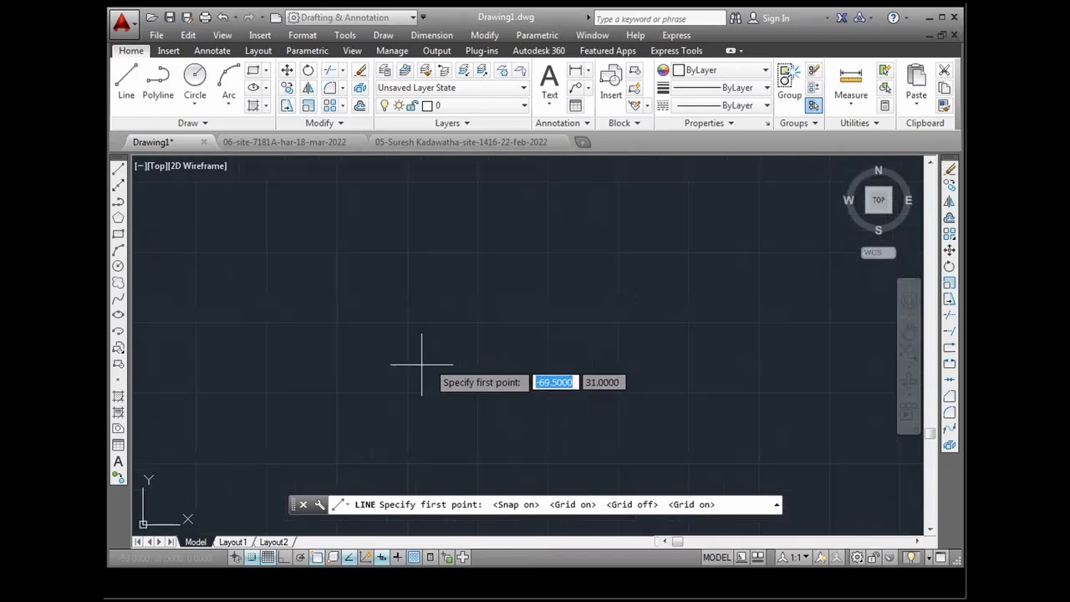
scroll(438, 366, "up", 1)
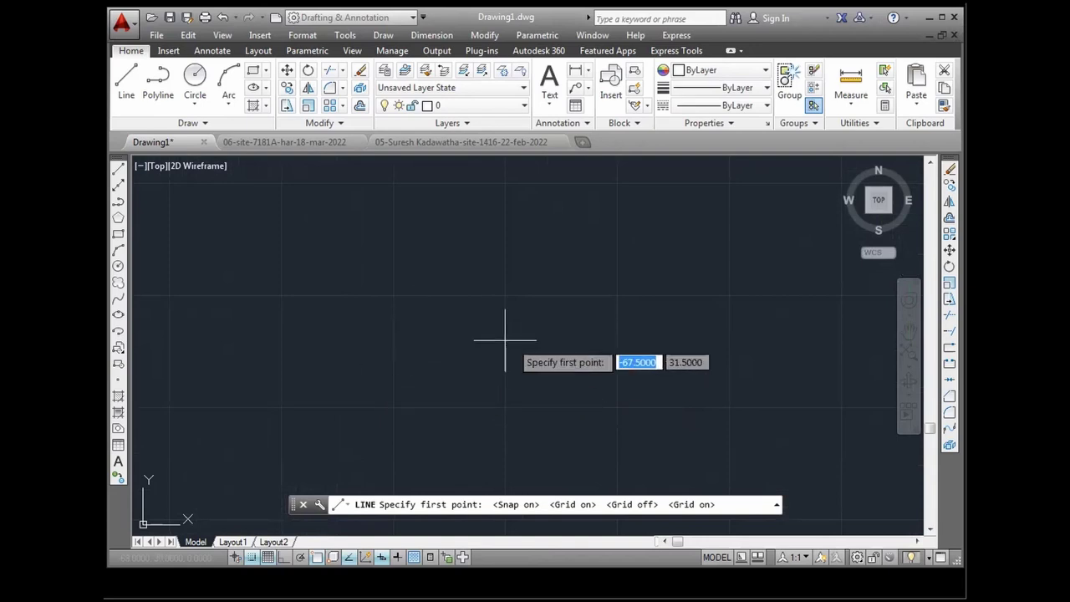
scroll(398, 362, "down", 3)
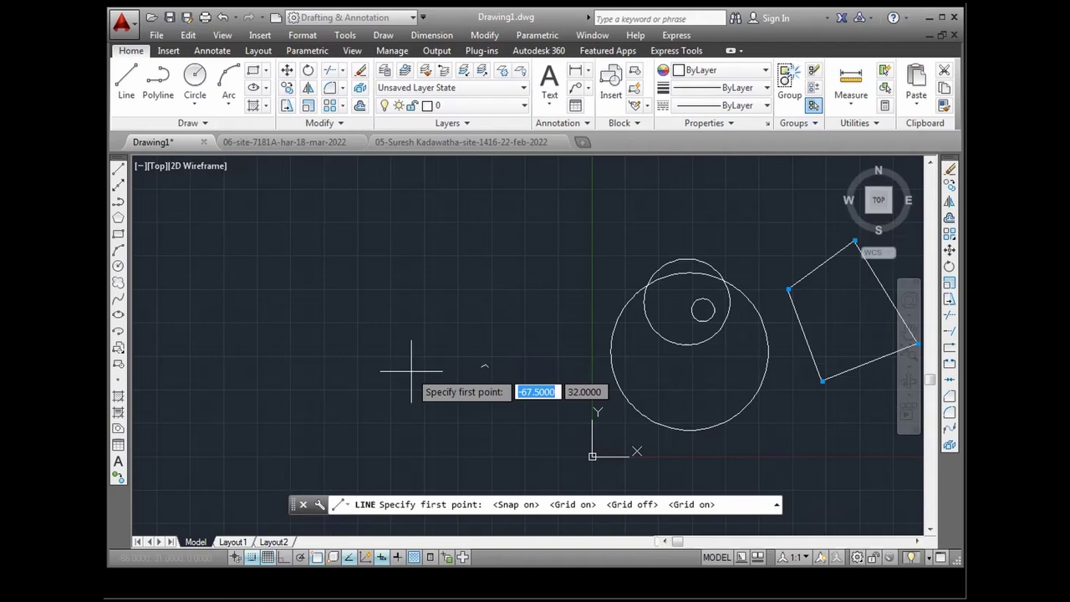
key("Escape")
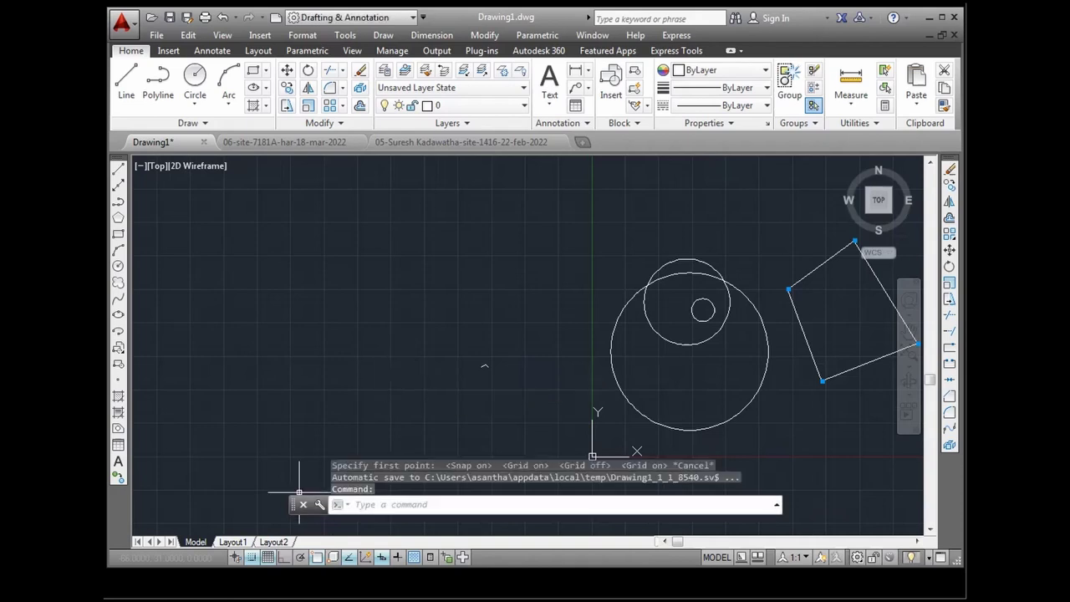
Step: Turn snap mode off and toggle the grid on, off and on again
left_click(252, 565)
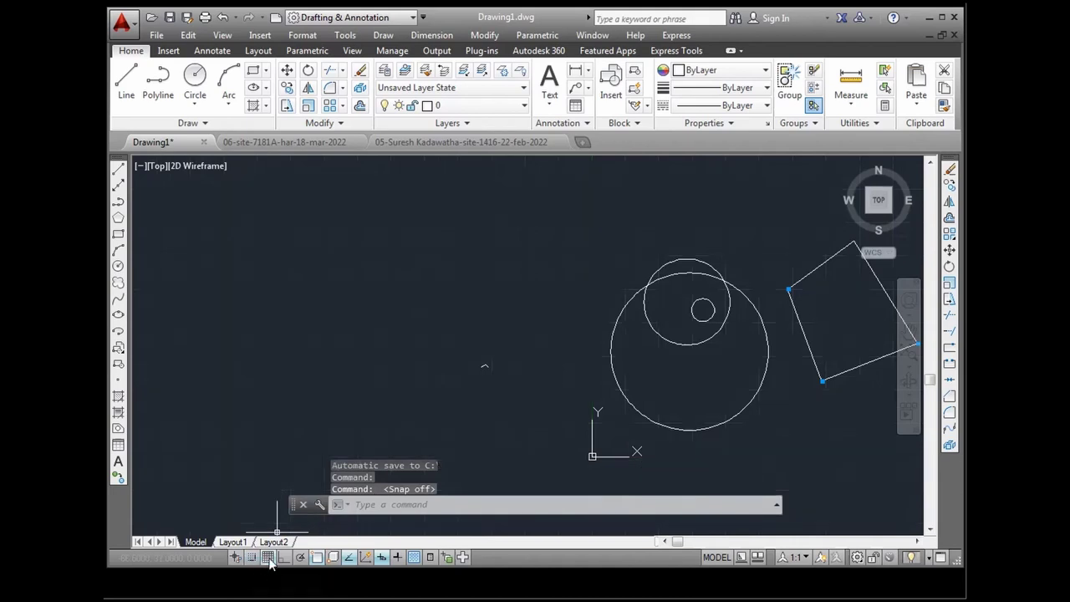
left_click(269, 564)
left_click(269, 564)
left_click(269, 563)
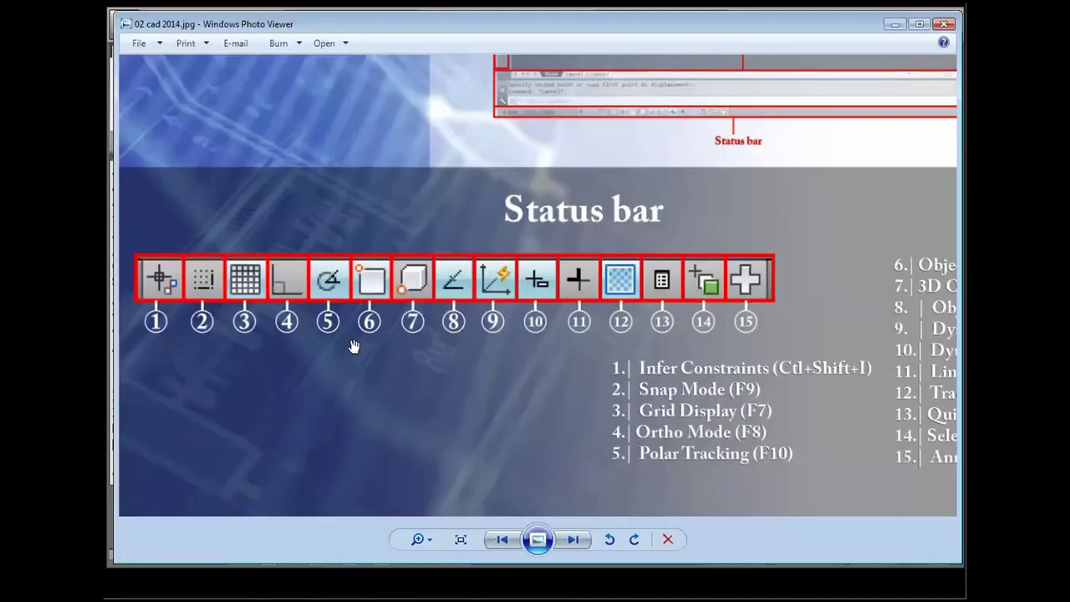
Step: Pan and zoom across the slide's numbered status bar icons, then minimize Photo Viewer
left_click_drag(310, 369, 247, 326)
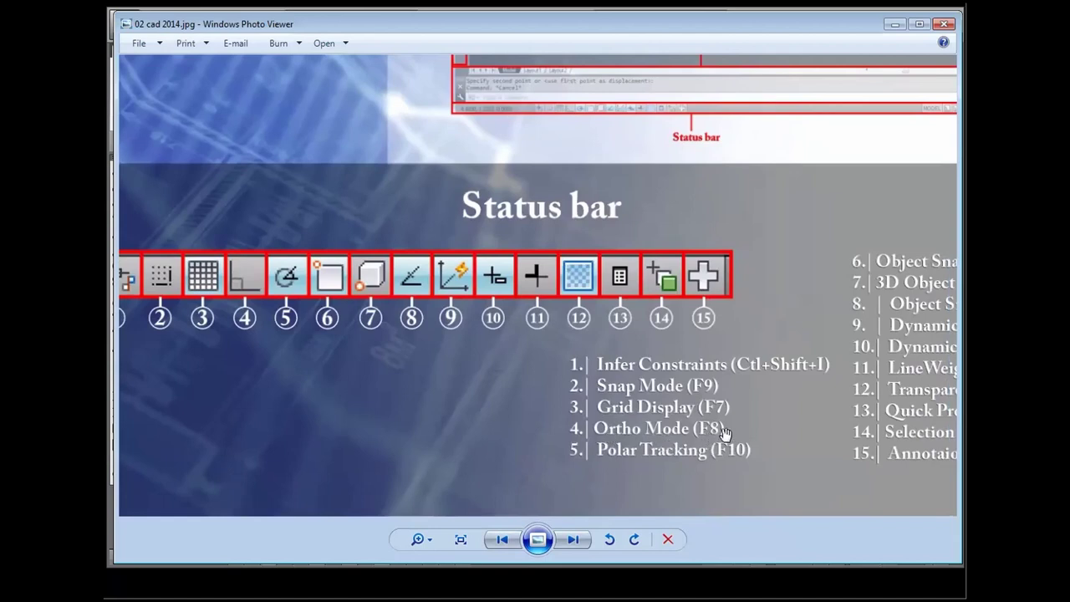
left_click_drag(236, 352, 250, 349)
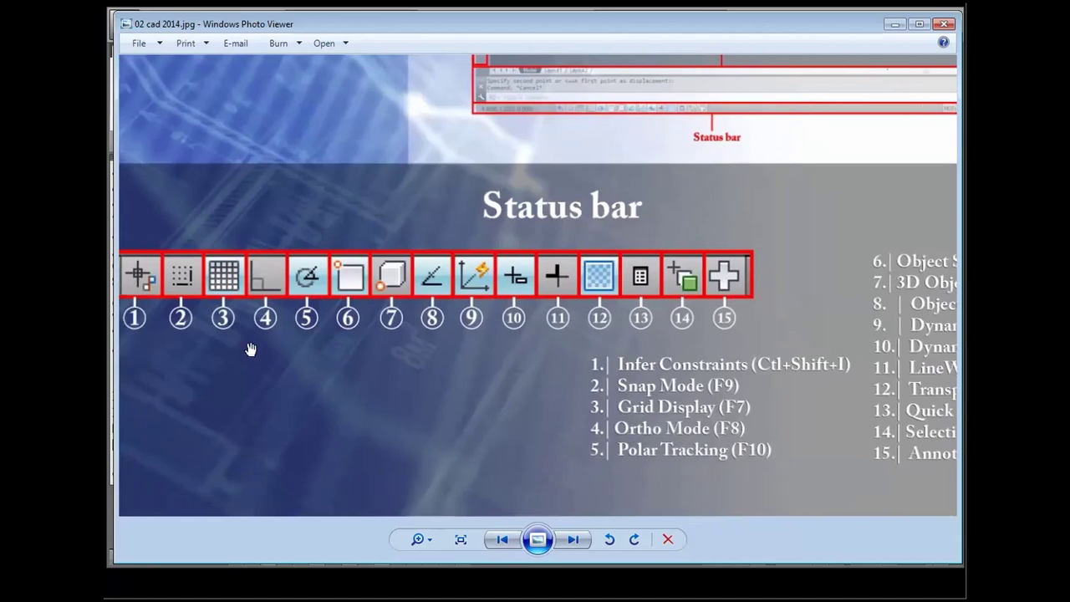
scroll(257, 284, "up", 1)
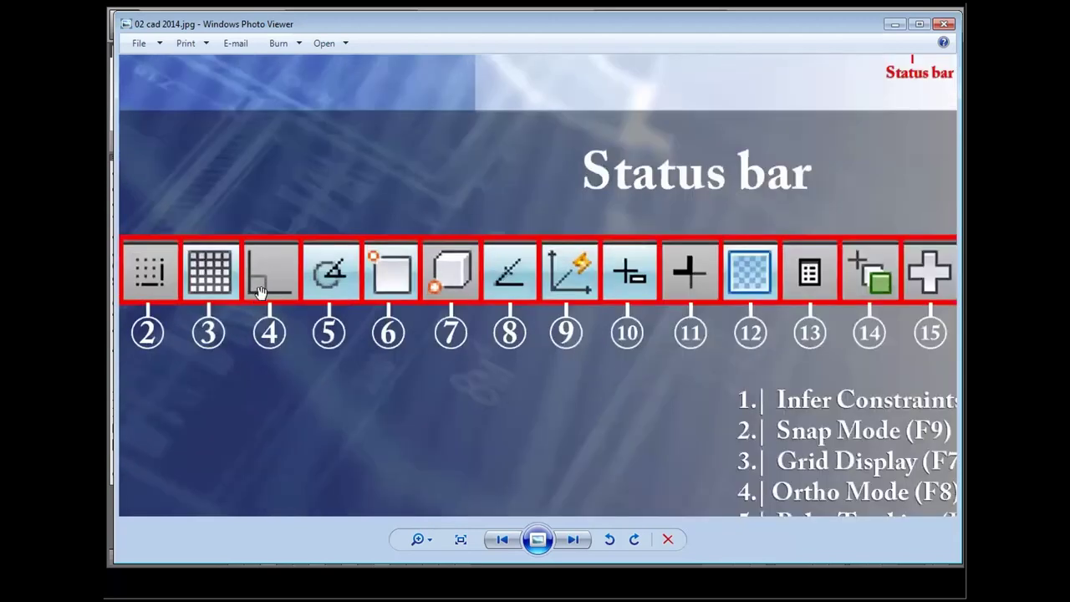
scroll(261, 313, "down", 1)
scroll(256, 294, "up", 1)
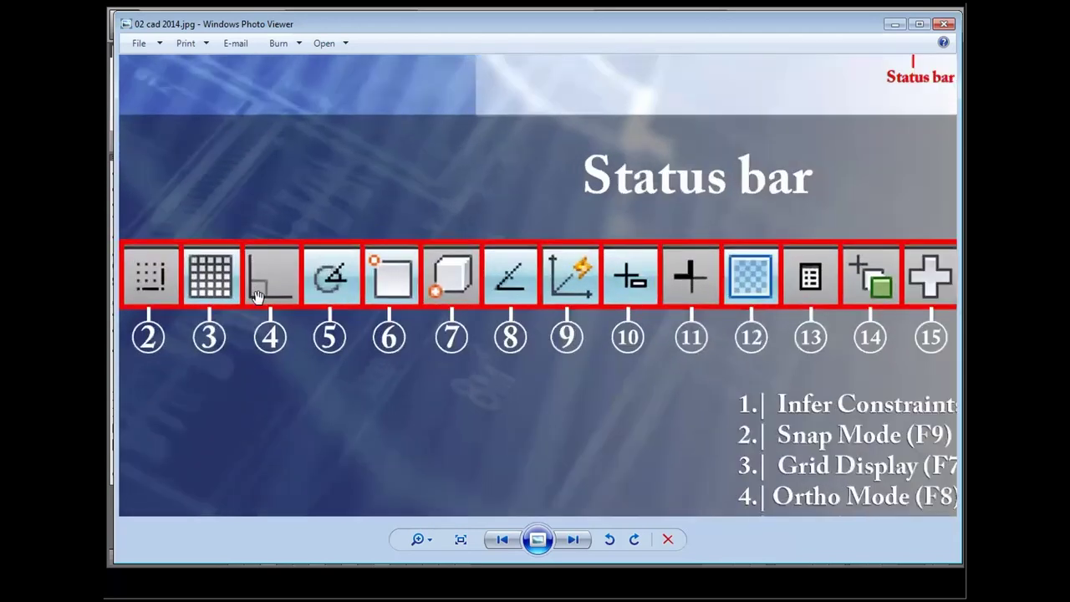
scroll(260, 295, "down", 1)
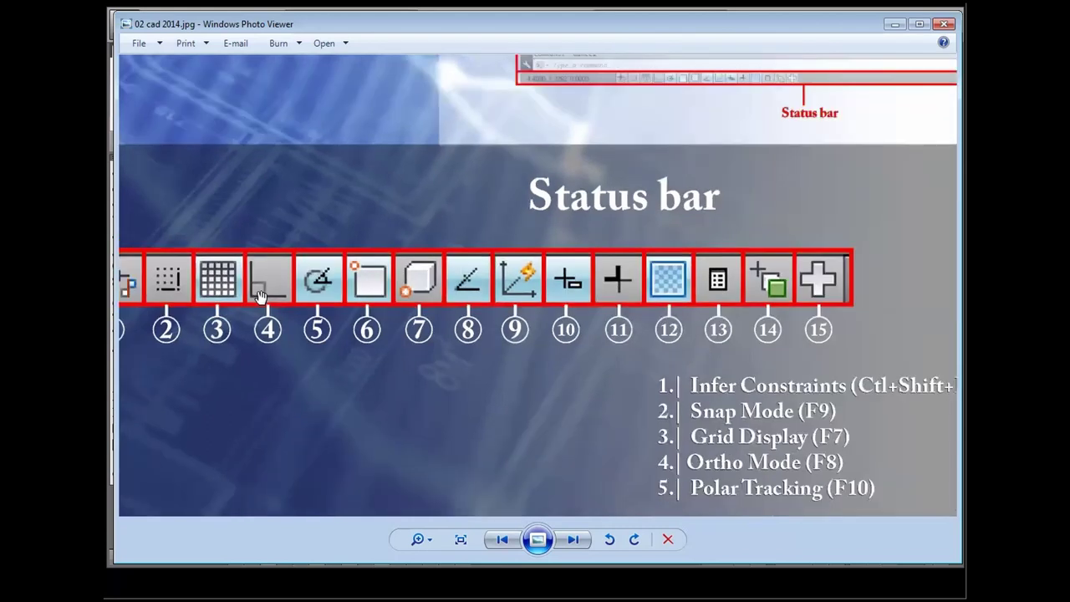
left_click(895, 25)
Step: Start a line left of the circles with Ortho mode turned on
left_click(126, 84)
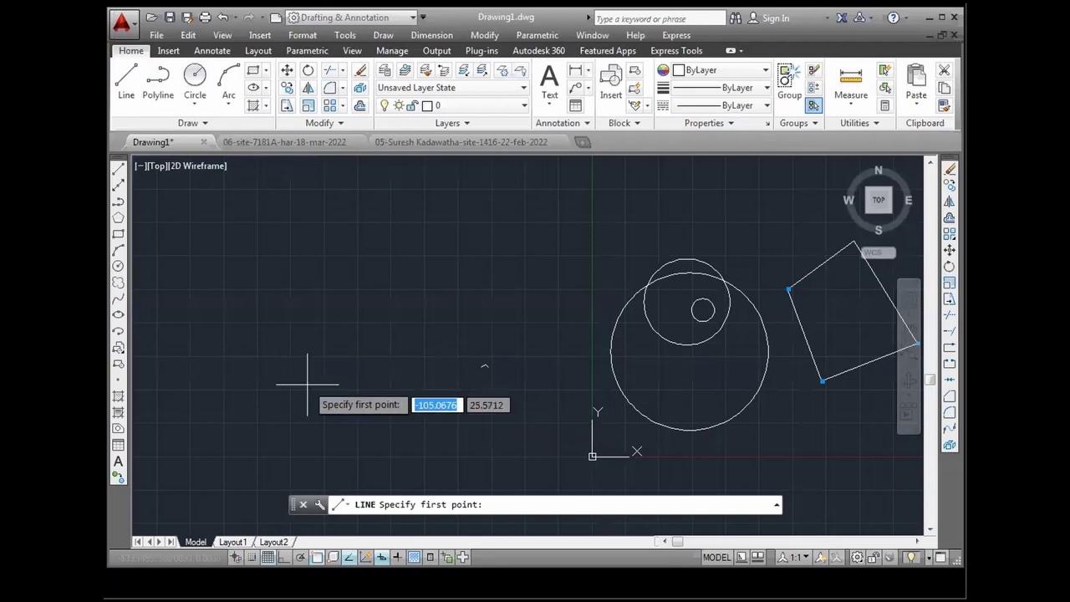
left_click(360, 385)
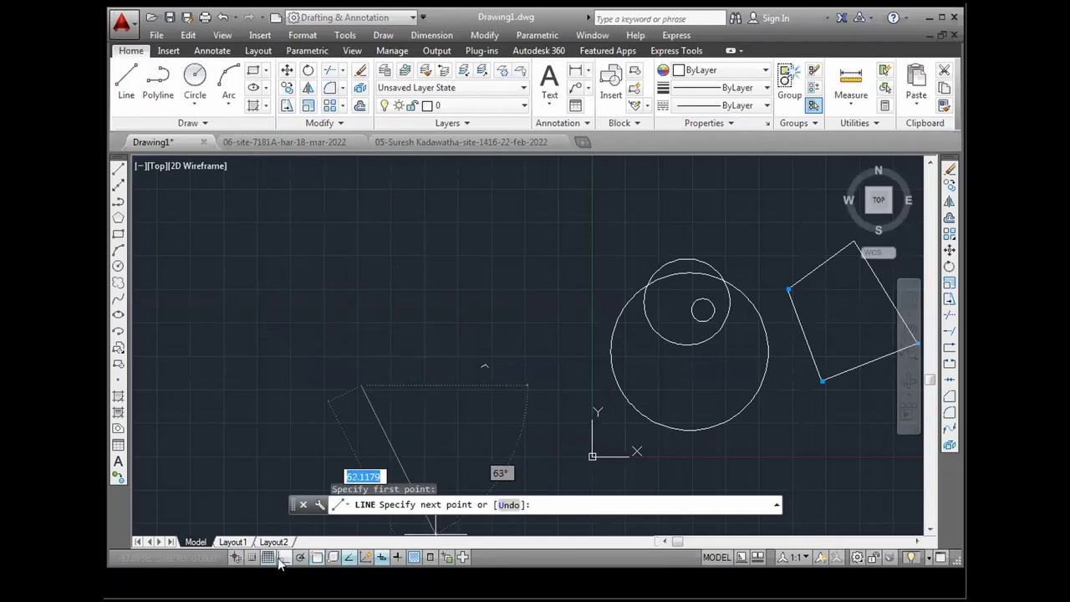
left_click(282, 557)
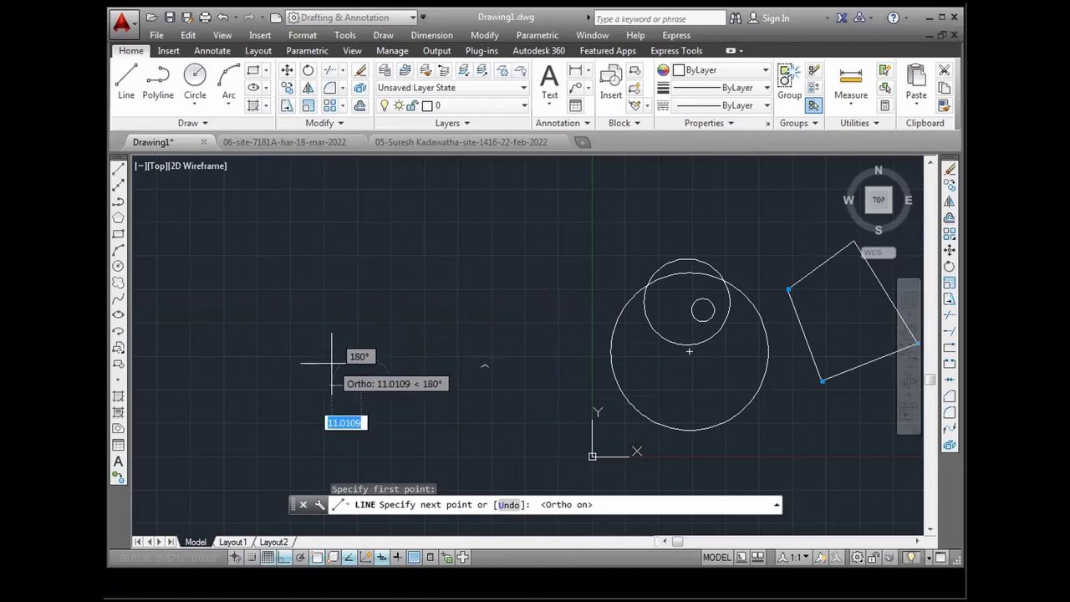
scroll(334, 361, "up", 2)
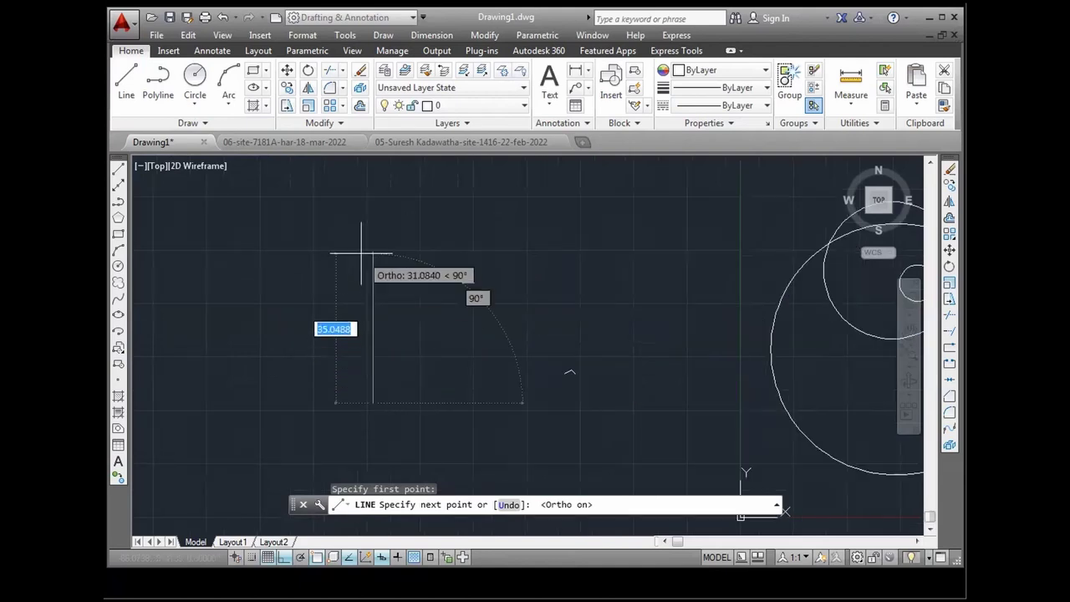
scroll(368, 268, "down", 1)
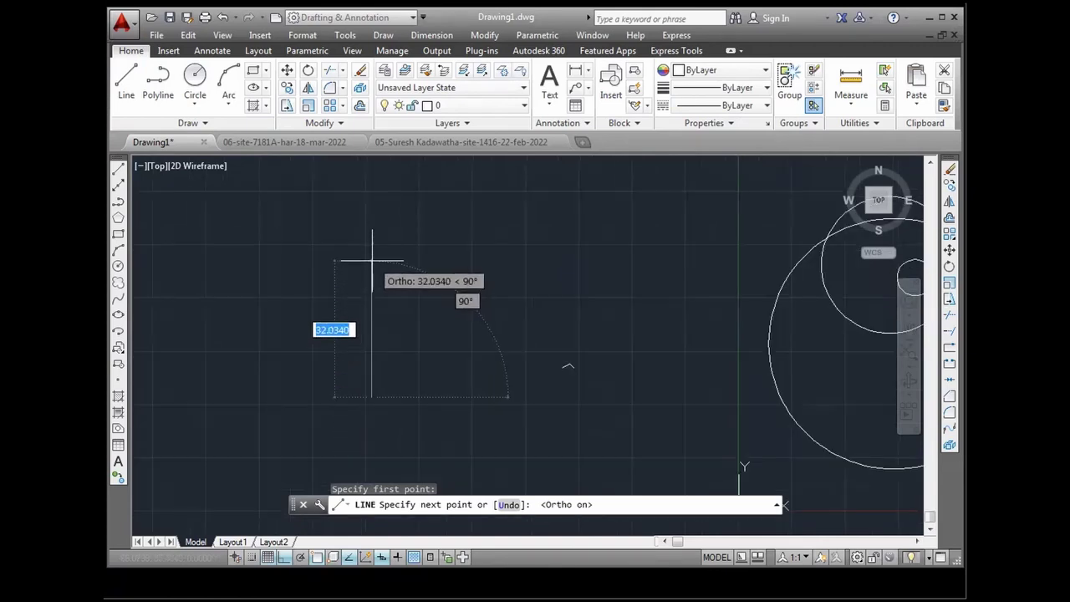
Step: Draw 20 up, 5 across and 20 down, end the line, and switch to the slide
type("20")
key("Return")
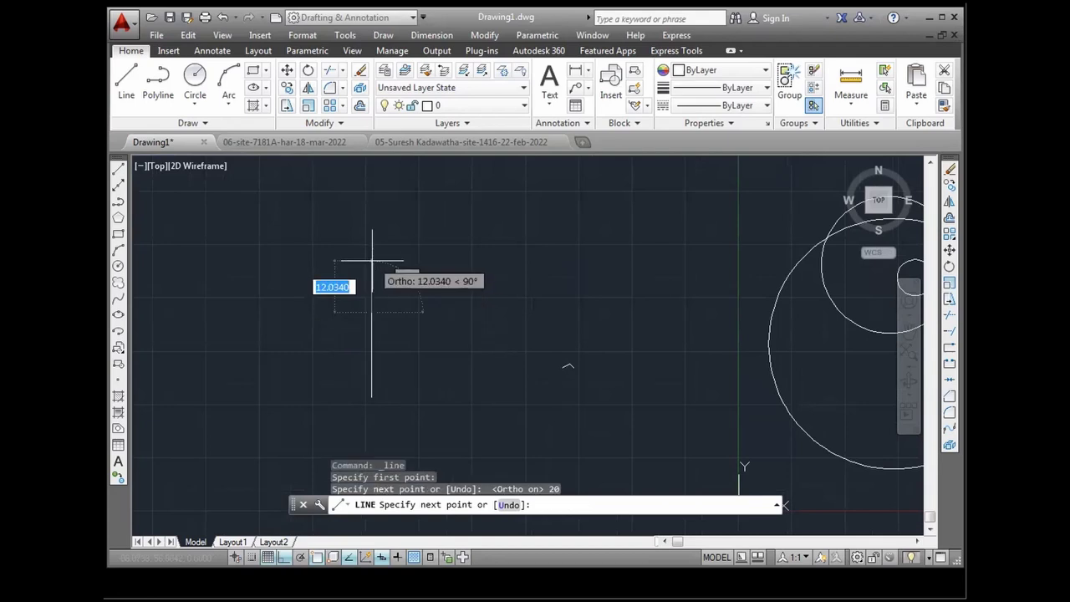
type("5")
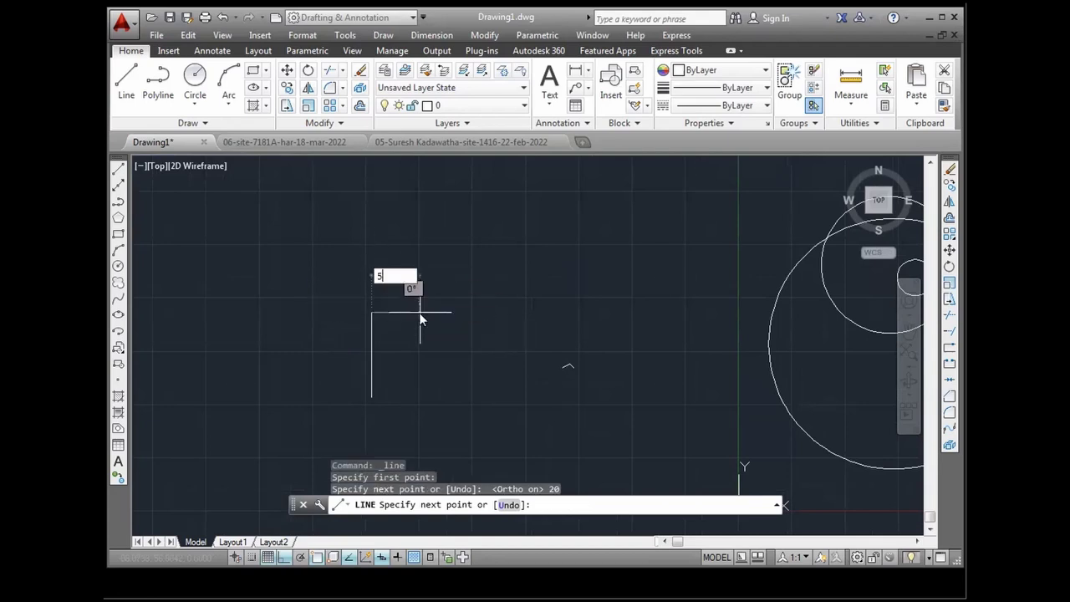
key("Return")
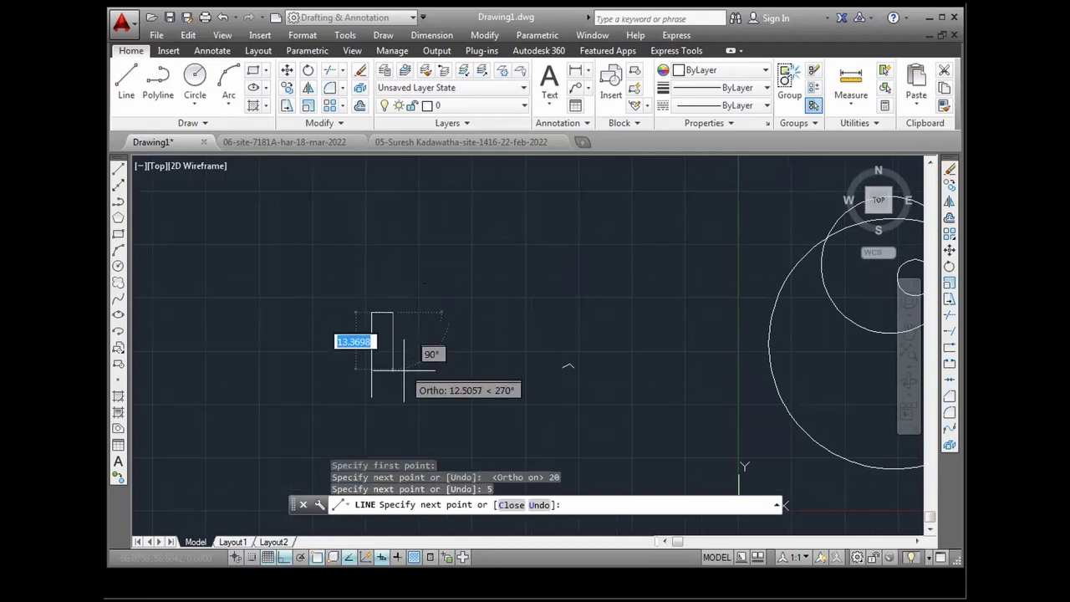
type("20")
key("Return")
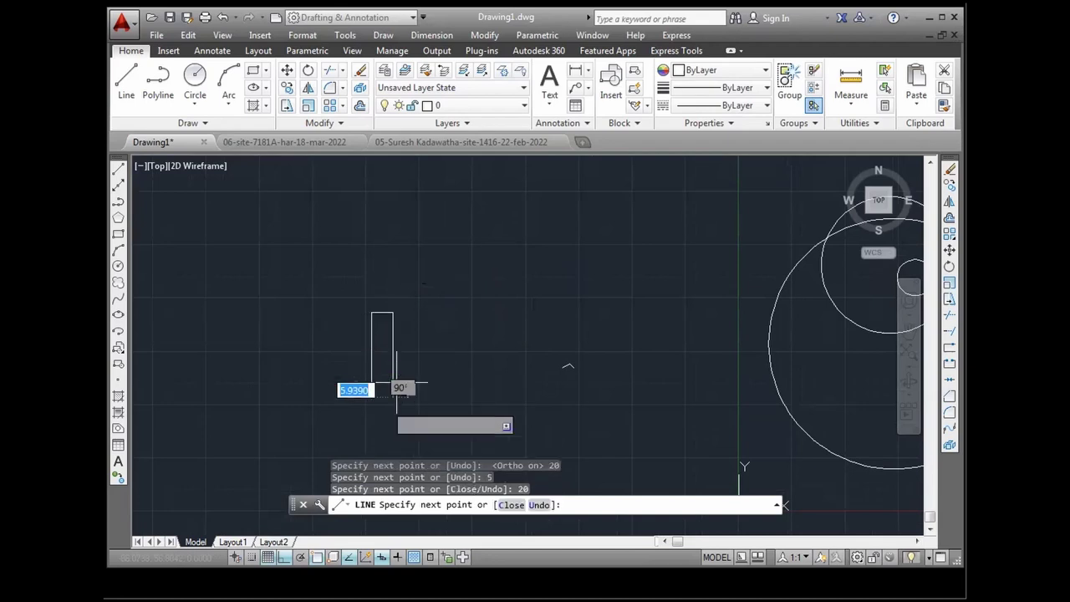
key("Escape")
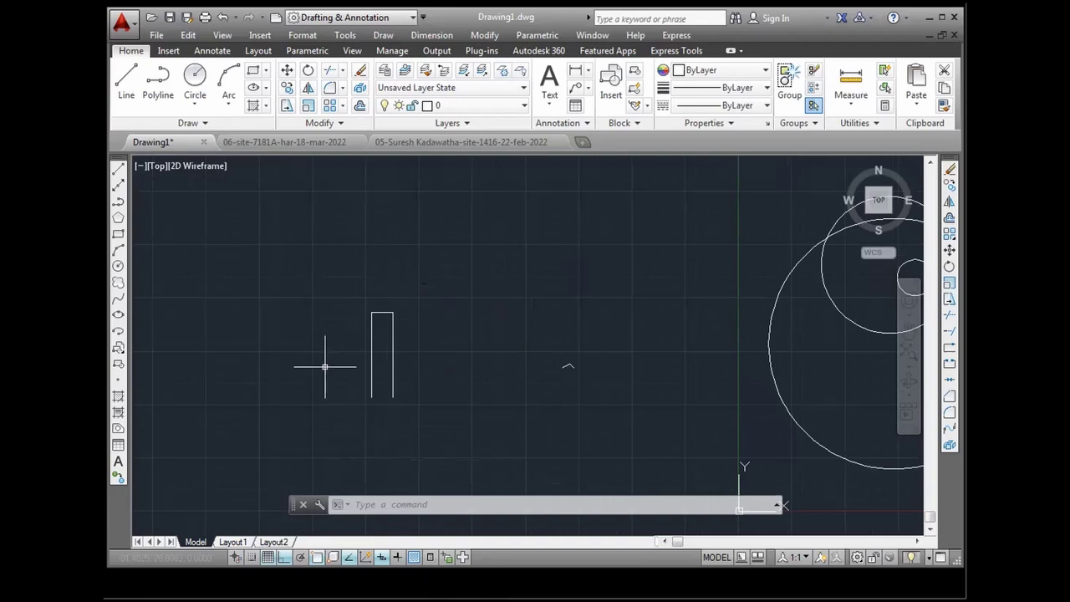
key("alt+Tab")
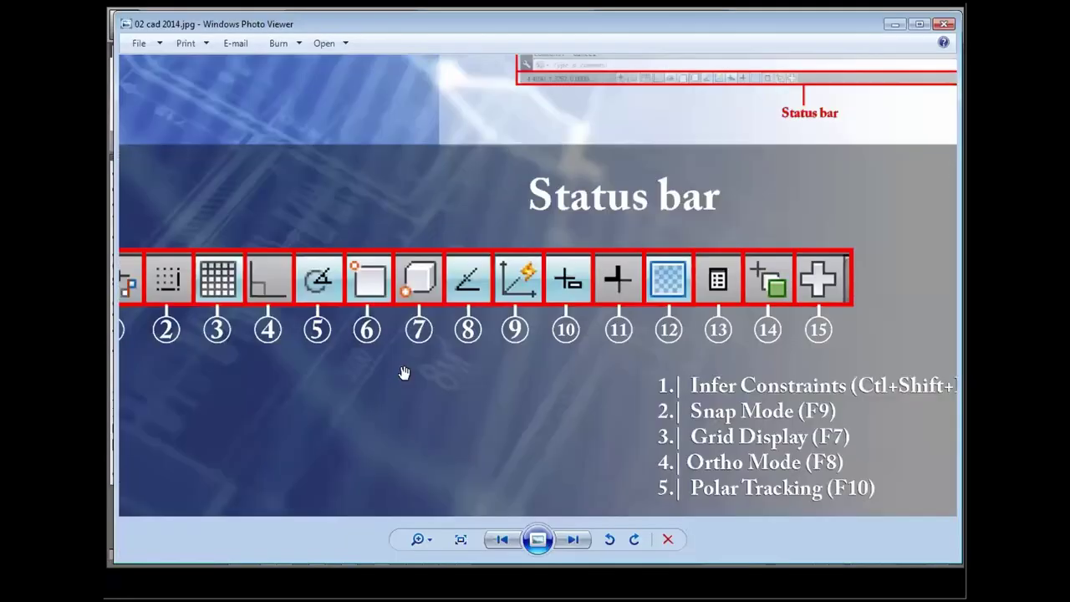
Step: Pan the slide across the numbered tool icons and descriptions, then minimize Photo Viewer
left_click_drag(330, 346, 287, 337)
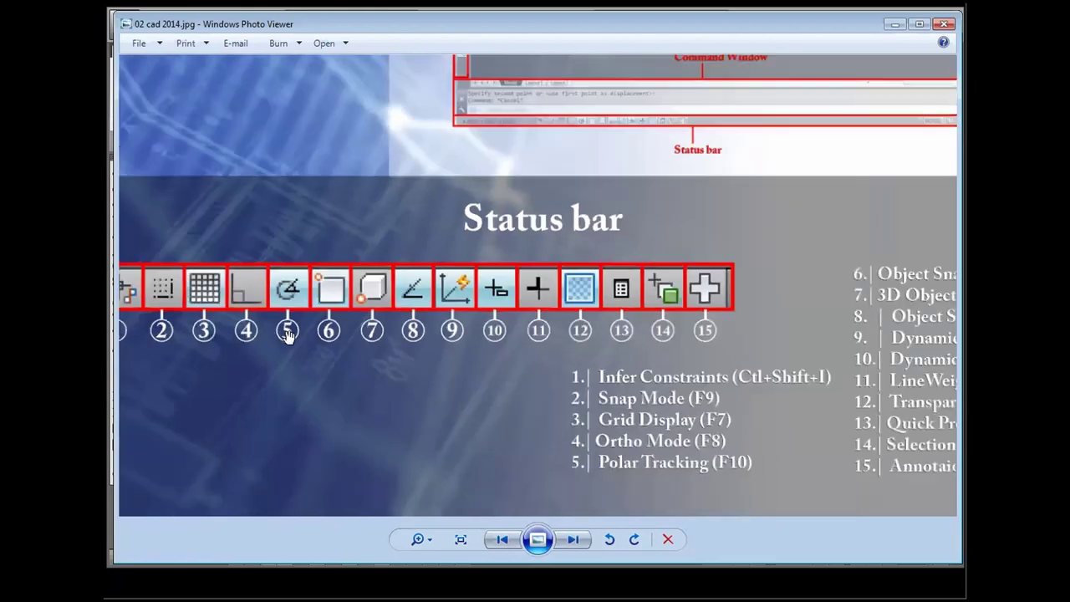
left_click_drag(340, 383, 275, 353)
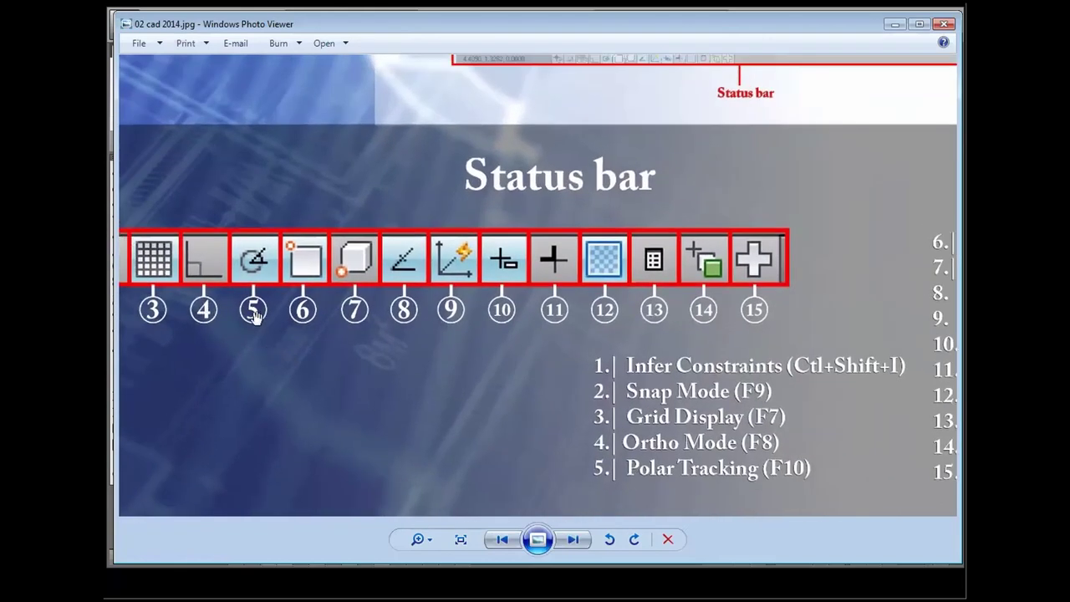
left_click(895, 23)
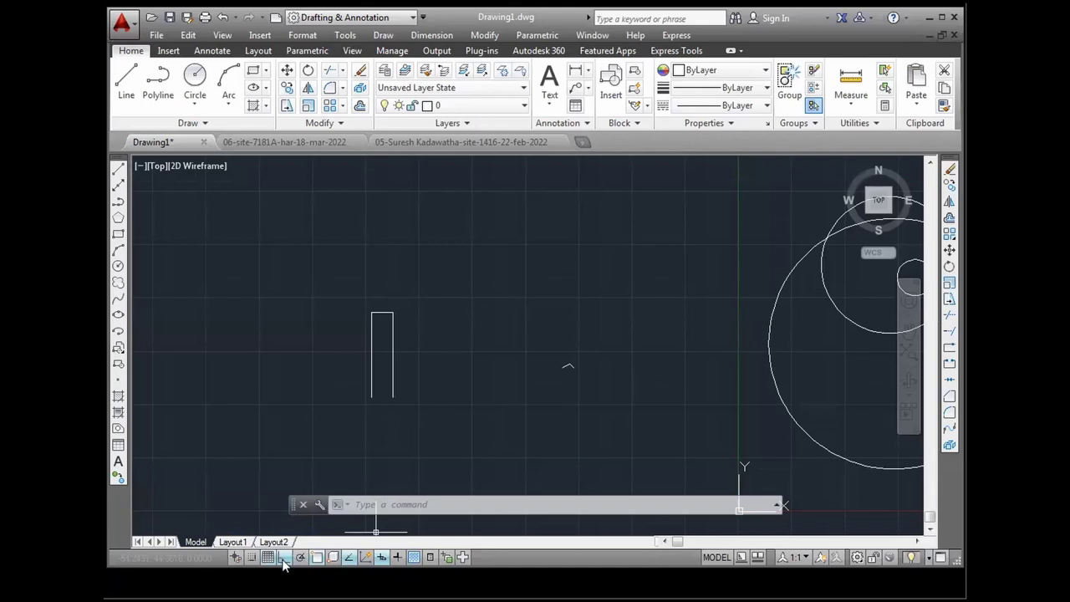
Step: Start a line at the octagon's starting point with polar tracking on
left_click(300, 558)
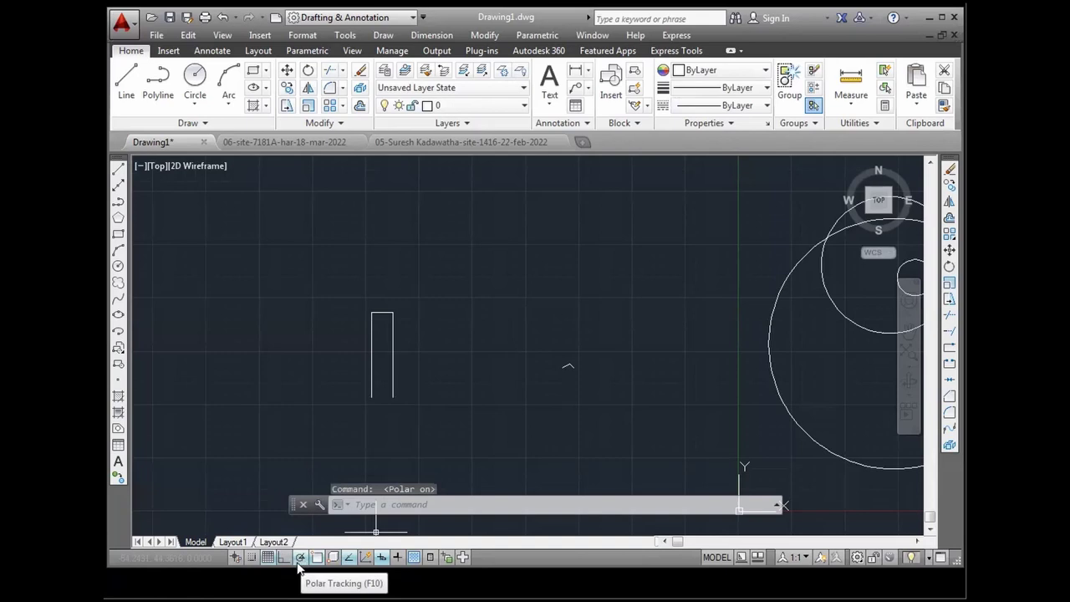
left_click(285, 559)
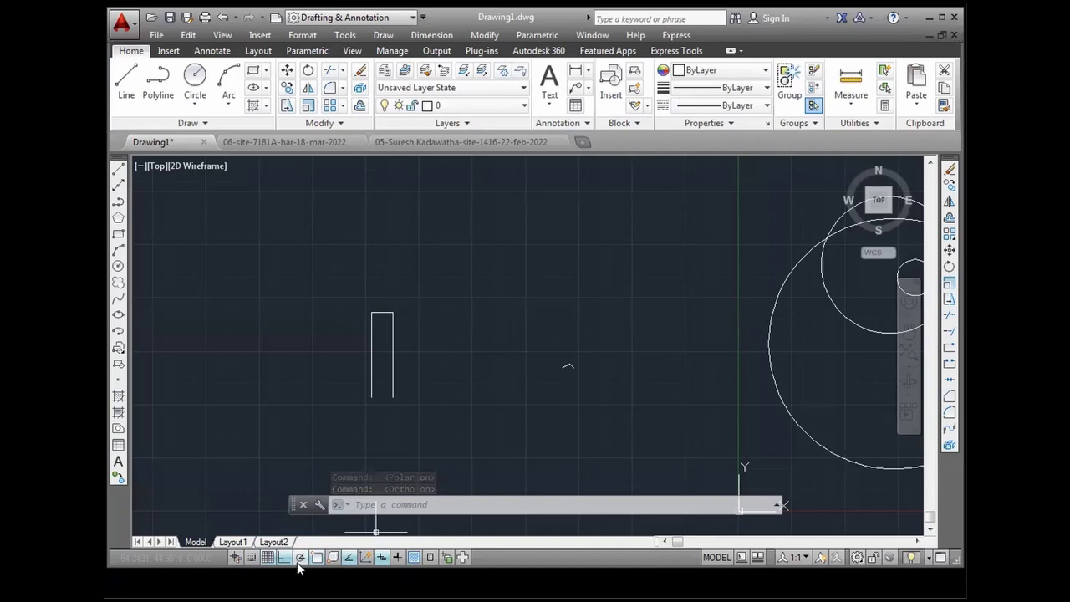
left_click(300, 559)
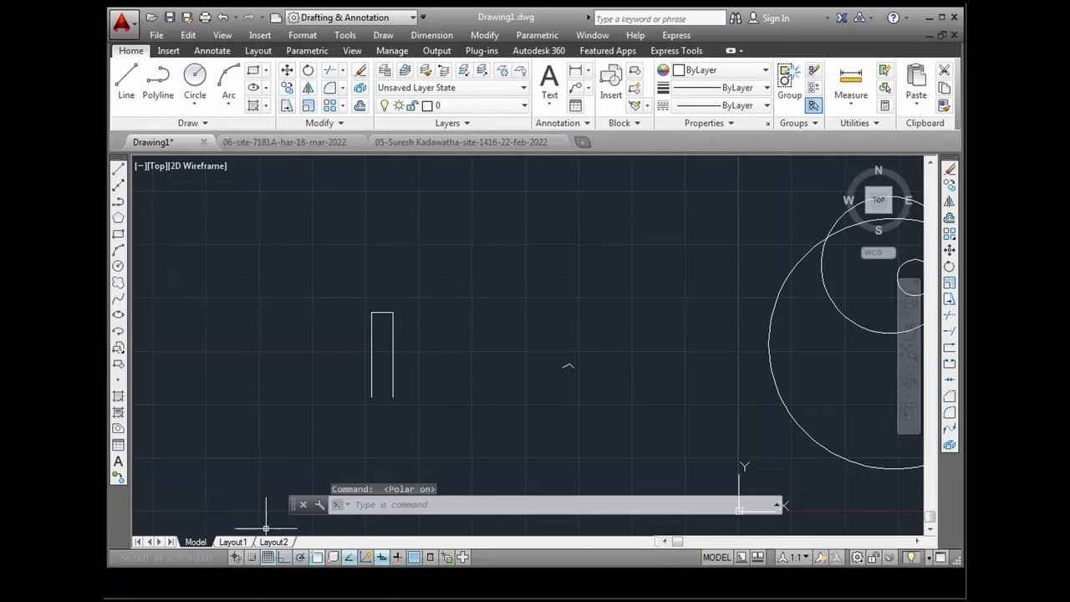
left_click(126, 79)
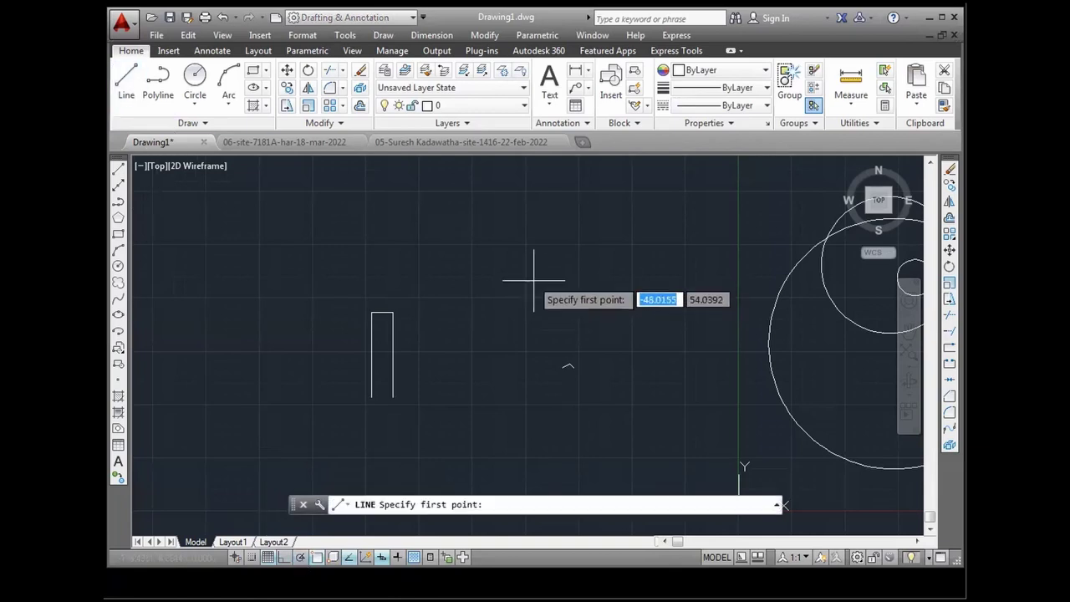
left_click(469, 350)
scroll(519, 234, "up", 2)
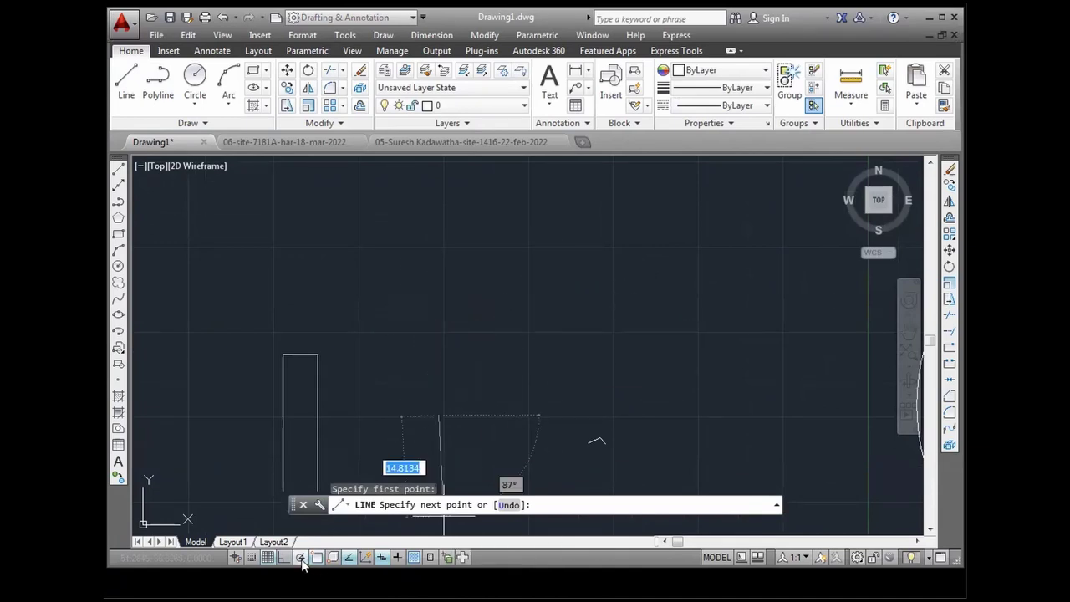
left_click(300, 558)
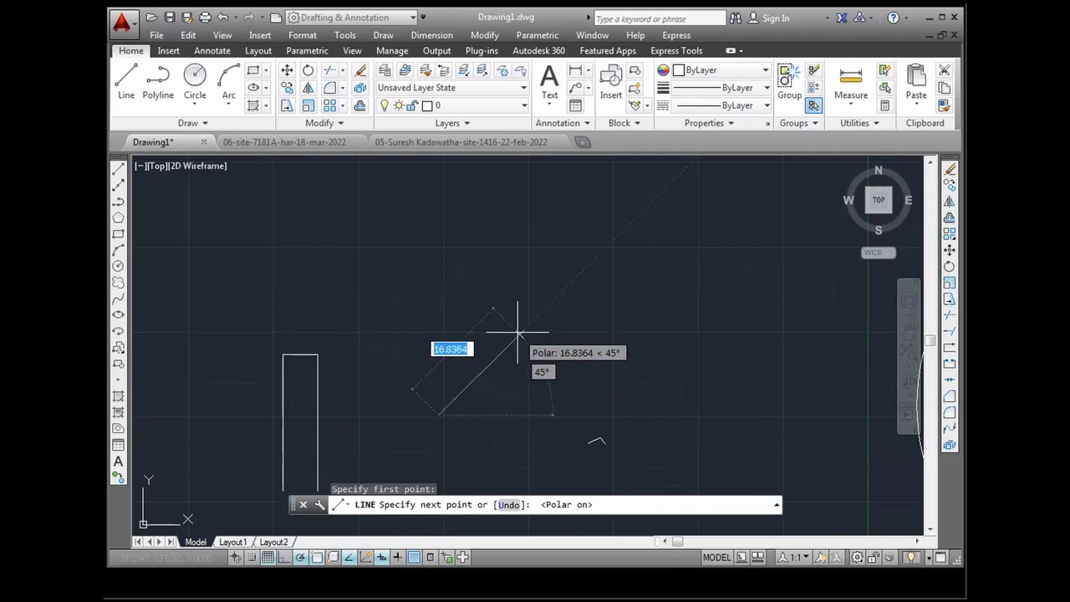
Step: Draw the first four 15-unit sides at 45°, horizontal, 315° and vertical
type("15")
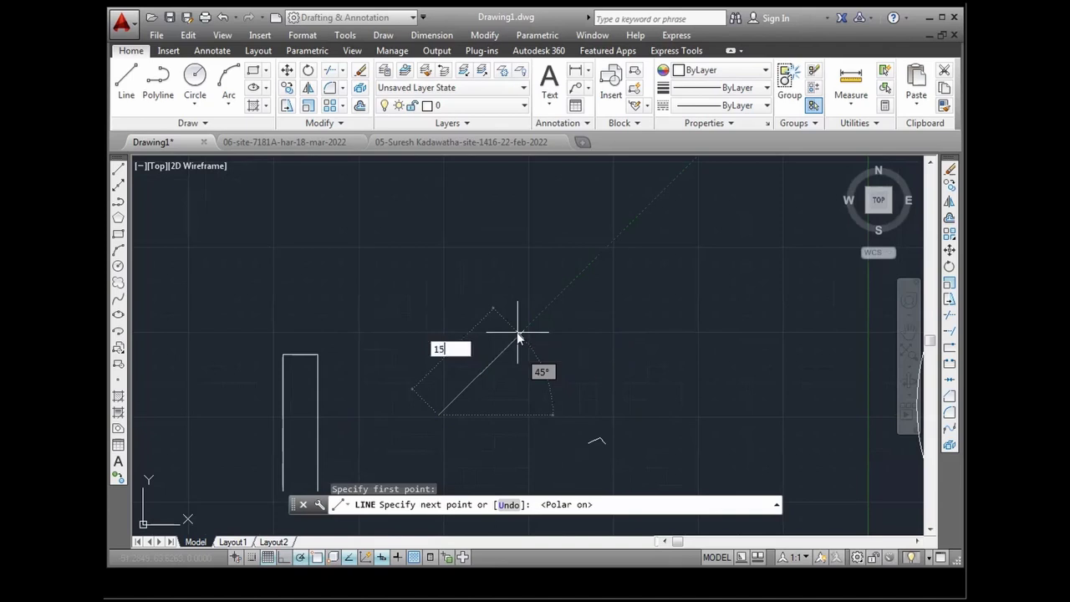
key("Return")
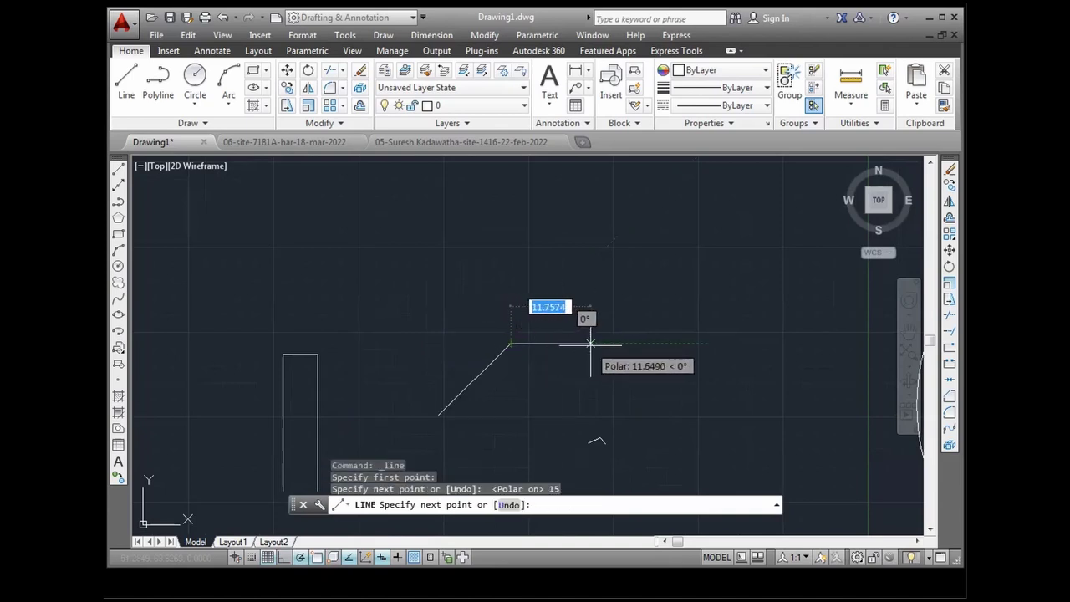
type("15")
key("Return")
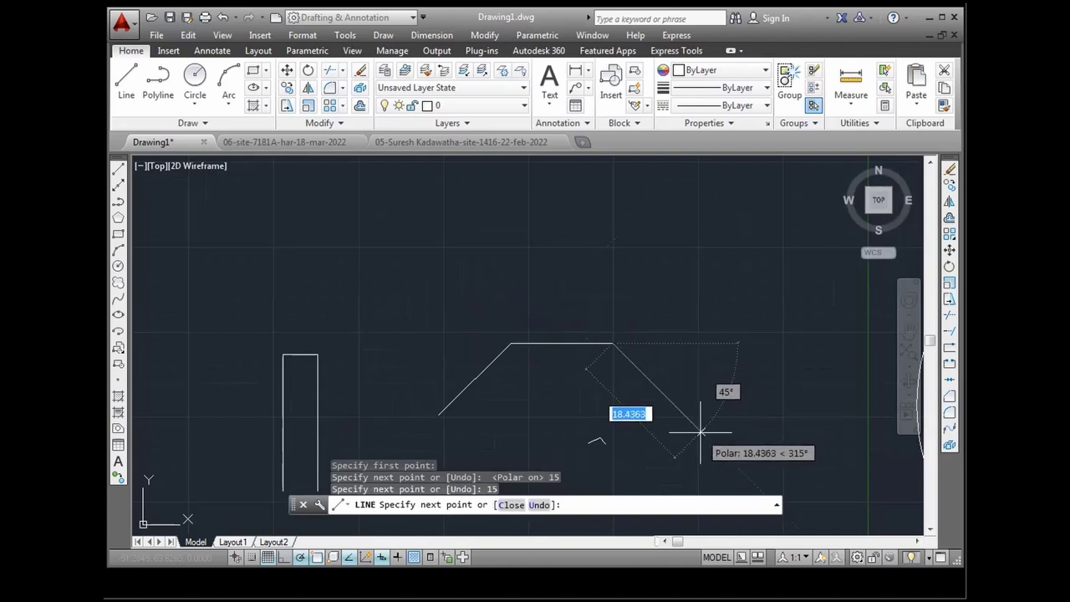
type("15")
key("Return")
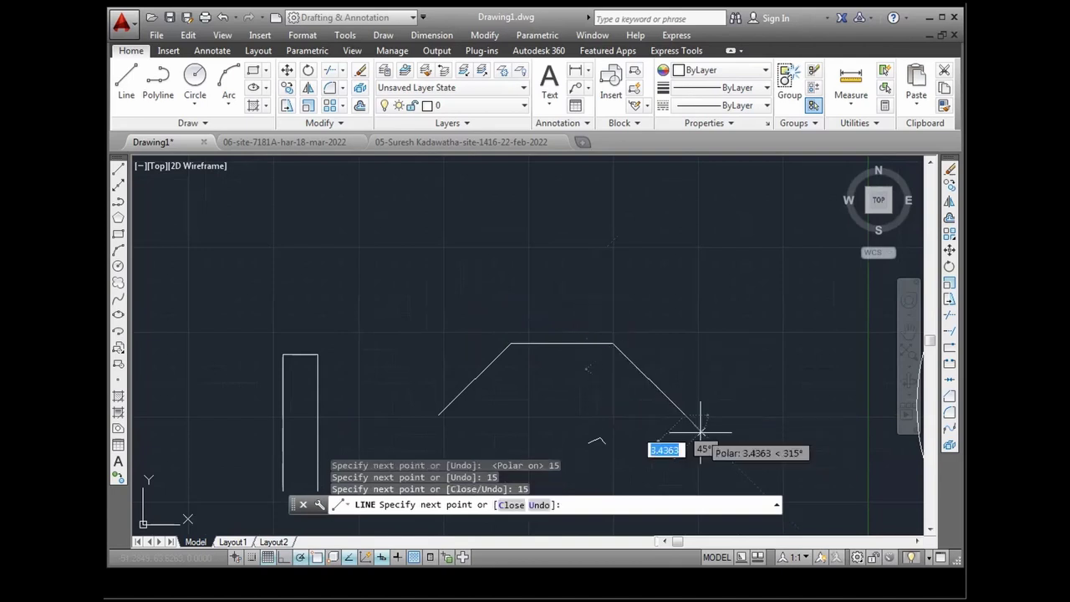
type("1")
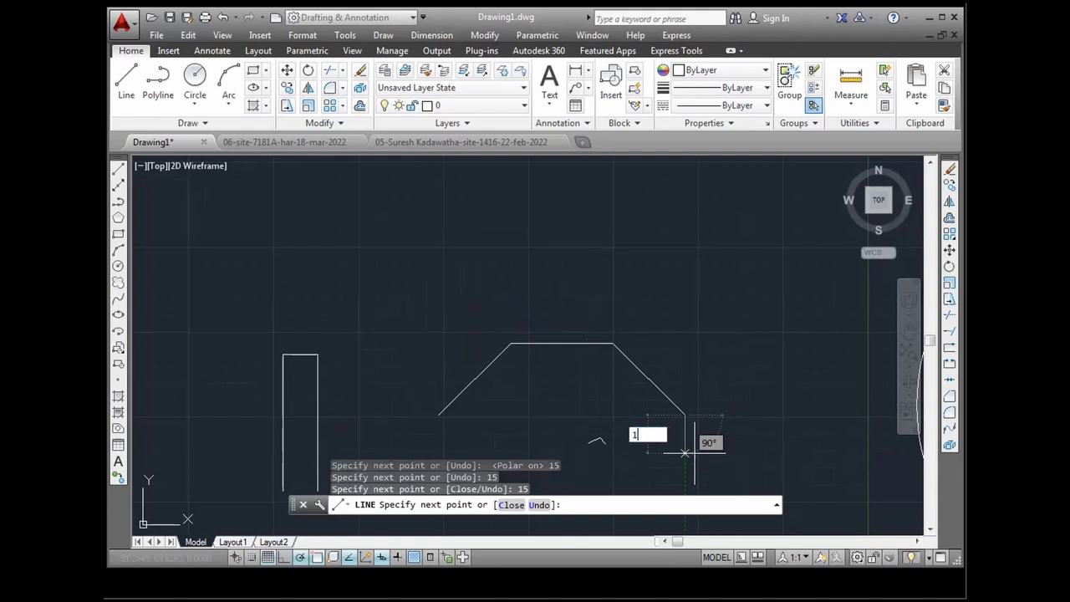
type("5")
key("Return")
scroll(660, 456, "down", 4)
scroll(656, 483, "up", 2)
scroll(652, 435, "down", 2)
scroll(640, 422, "up", 2)
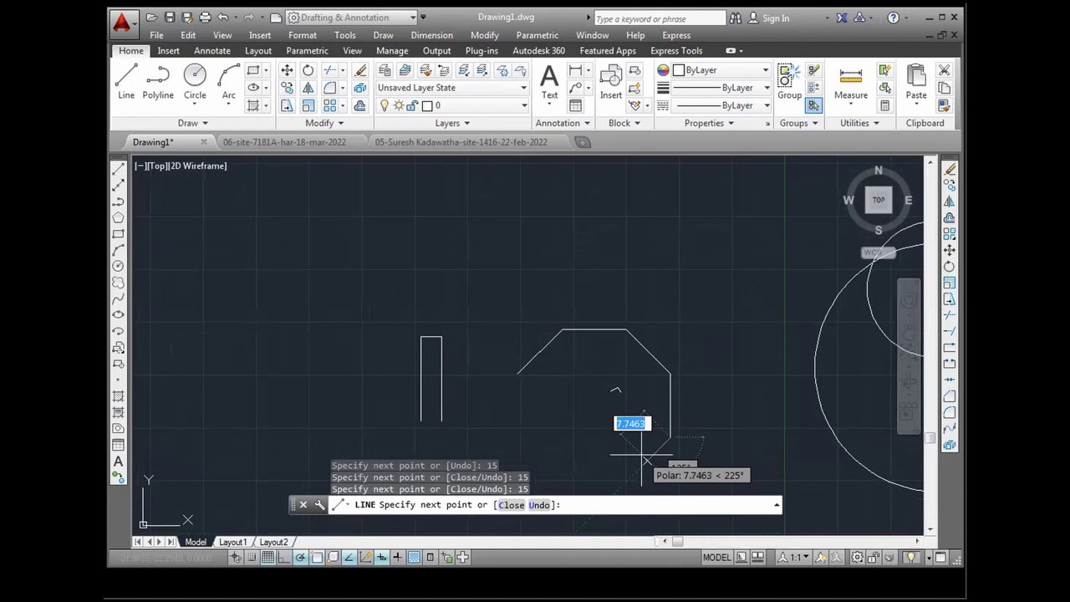
Step: Draw the remaining four 15-unit sides to close the octagon
type("15")
key("Return")
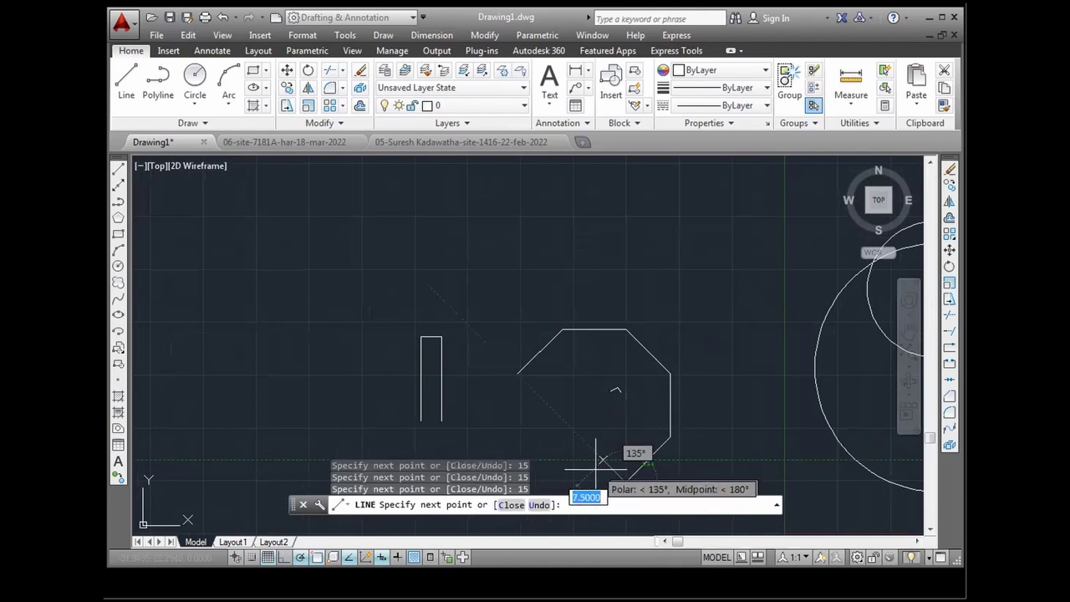
type("15")
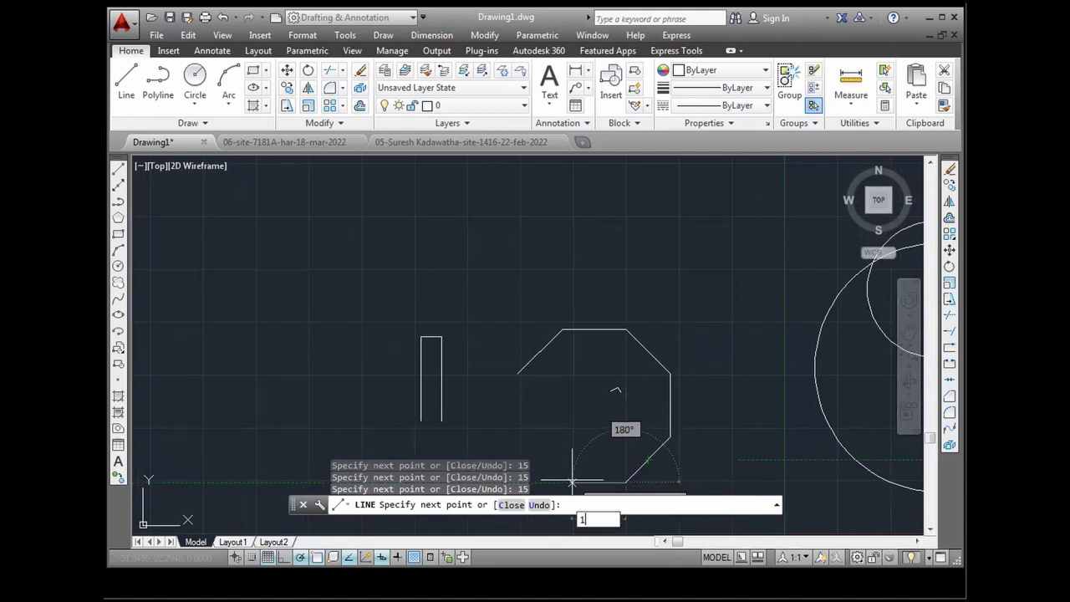
key("Return")
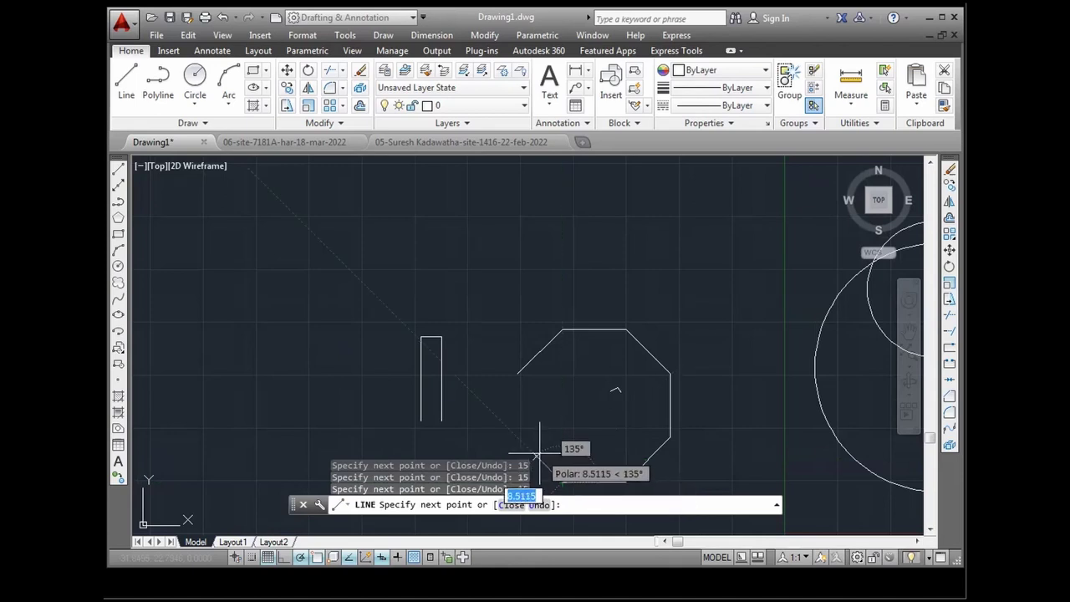
type("15")
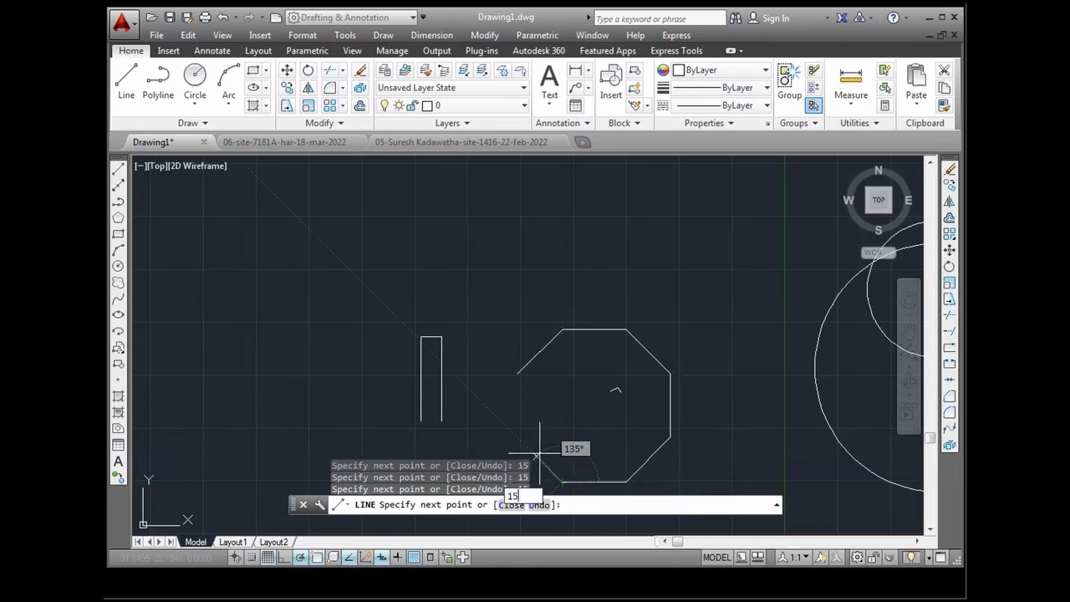
key("Return")
type("15")
key("Return")
key("Return")
scroll(470, 332, "down", 2)
scroll(614, 390, "up", 2)
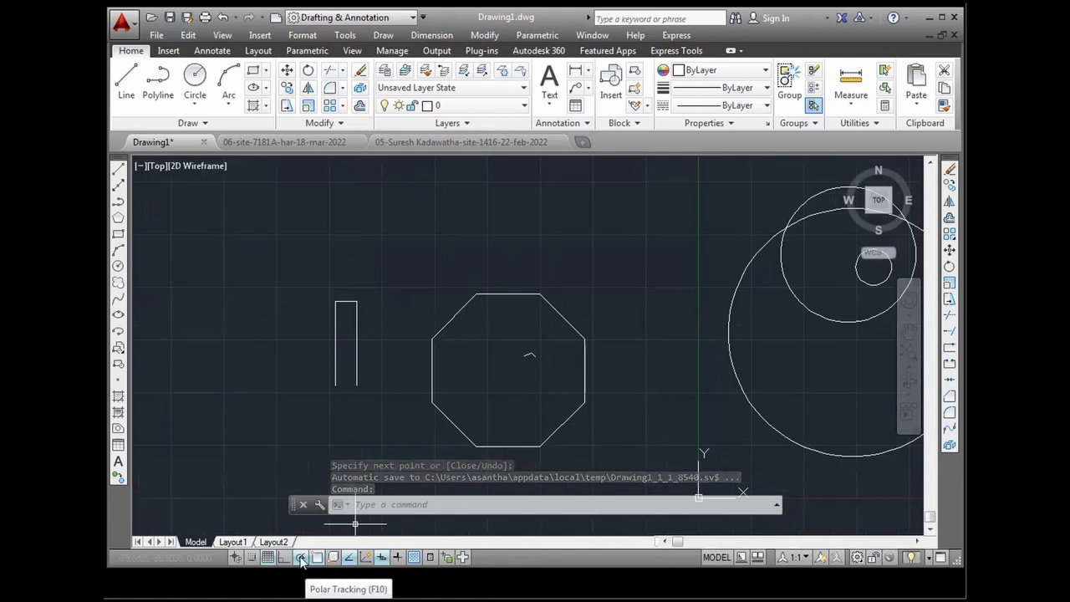
Step: Change the polar tracking increment to 90°, then to 30°
right_click(301, 558)
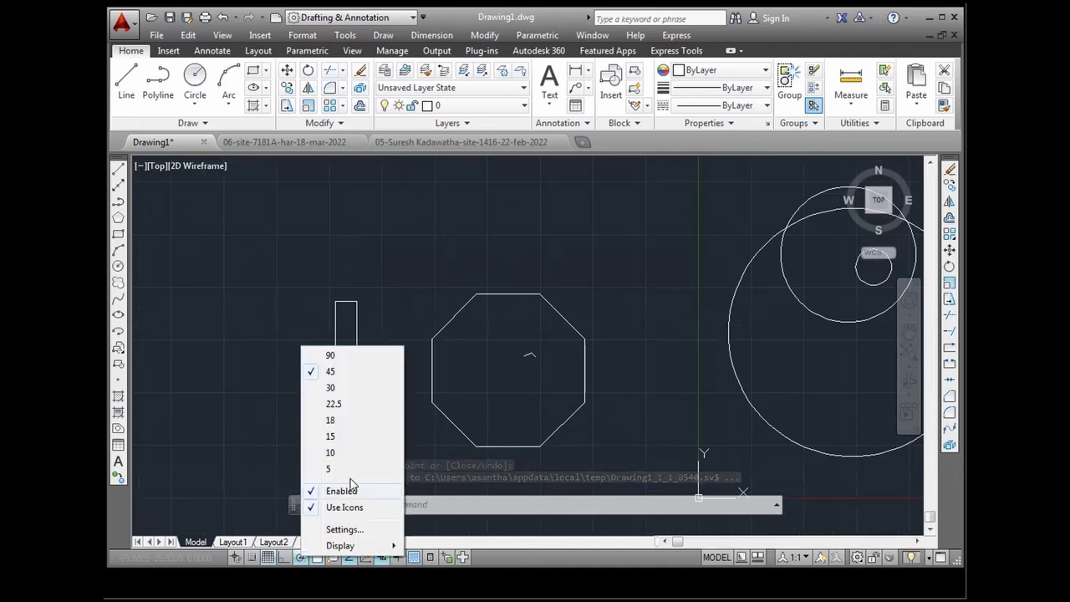
left_click(331, 355)
right_click(301, 560)
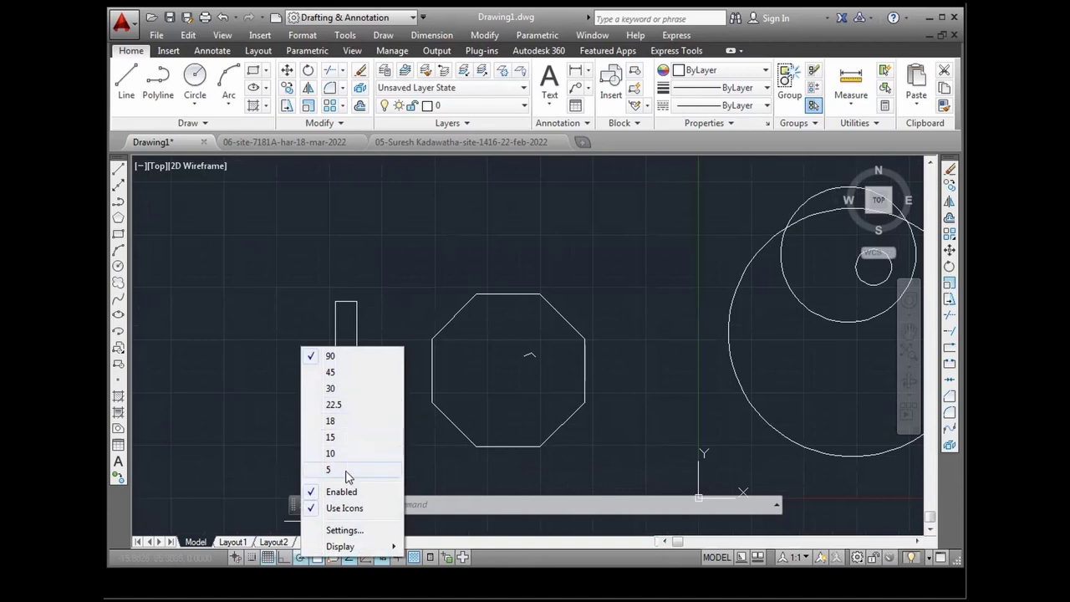
left_click(344, 393)
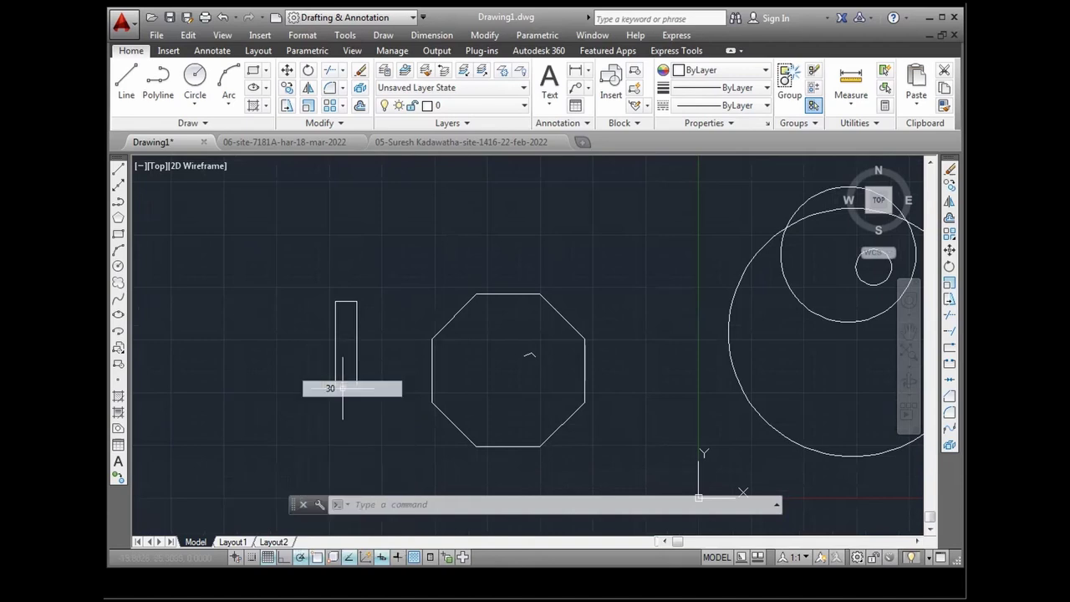
Step: Start a test line left of the rectangle, then cancel it
left_click(126, 84)
left_click(287, 361)
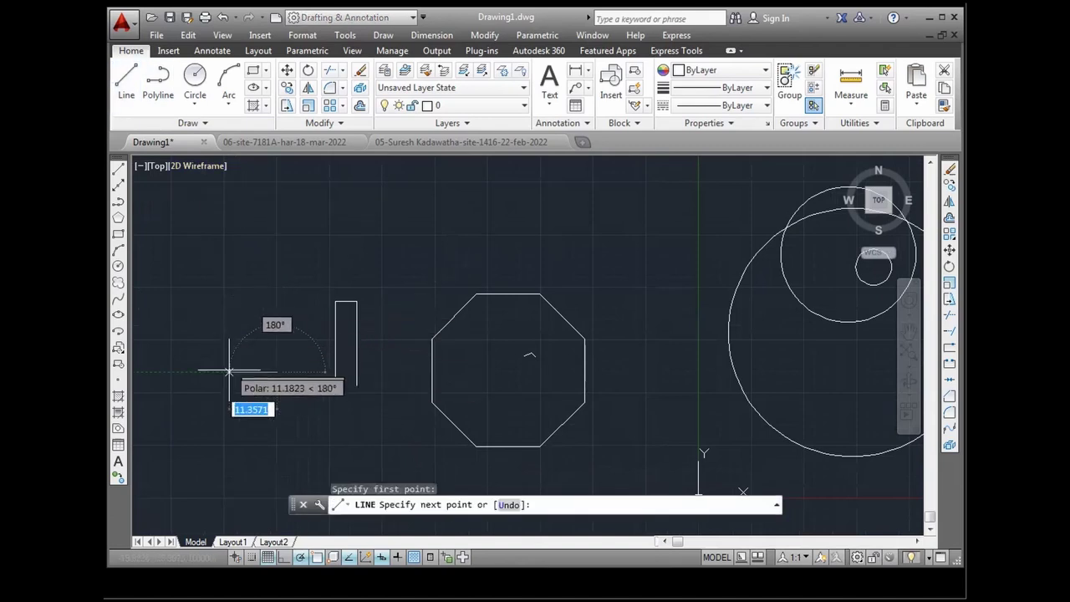
key("Escape")
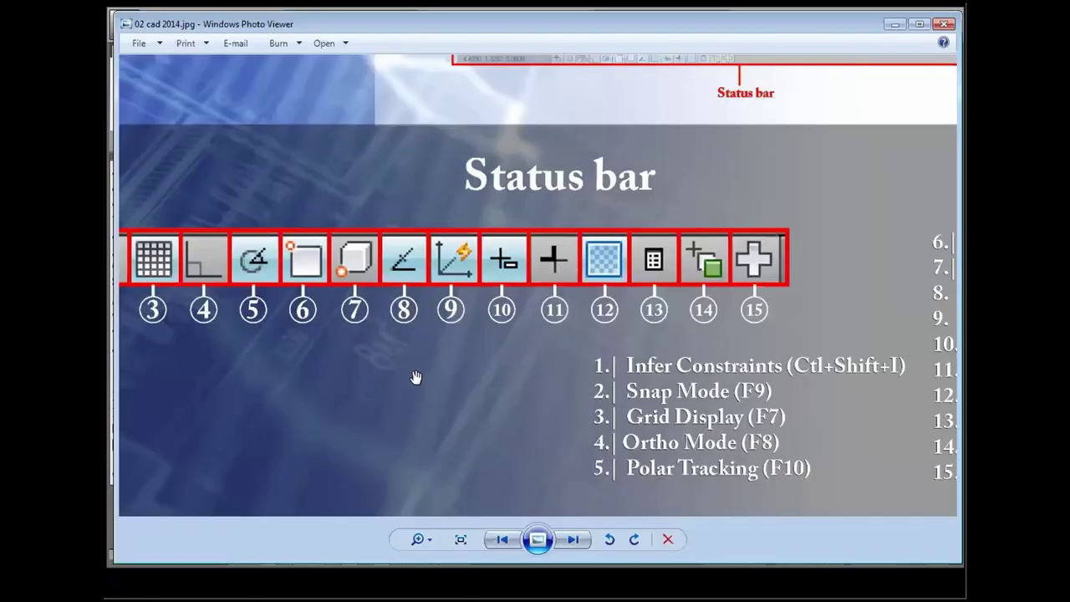
Step: Pan the slide to show the items 6–15 list, then minimize Photo Viewer
left_click_drag(415, 377, 389, 375)
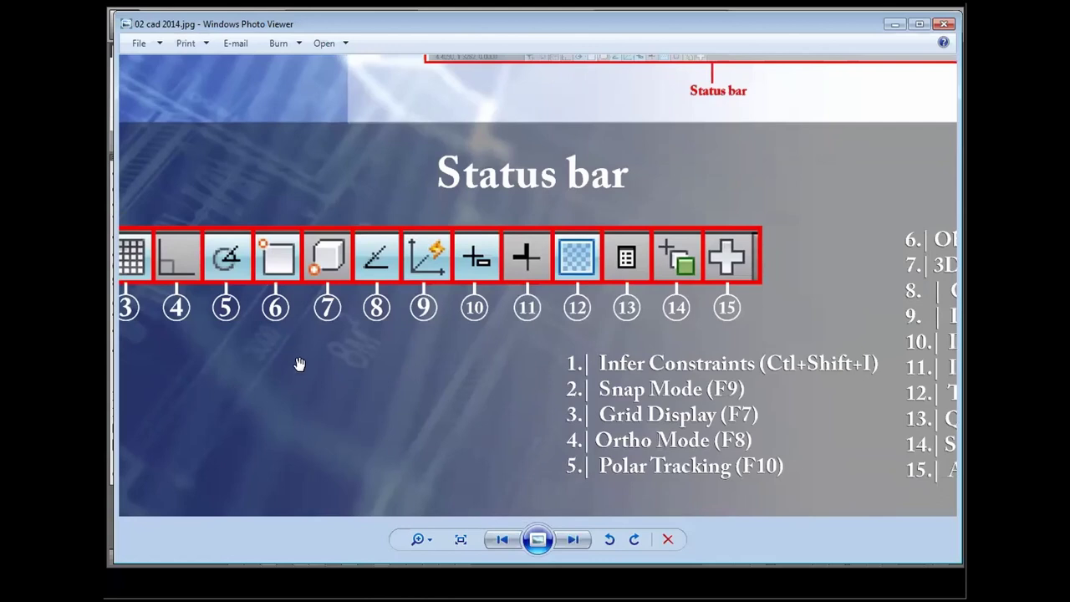
left_click_drag(314, 369, 323, 377)
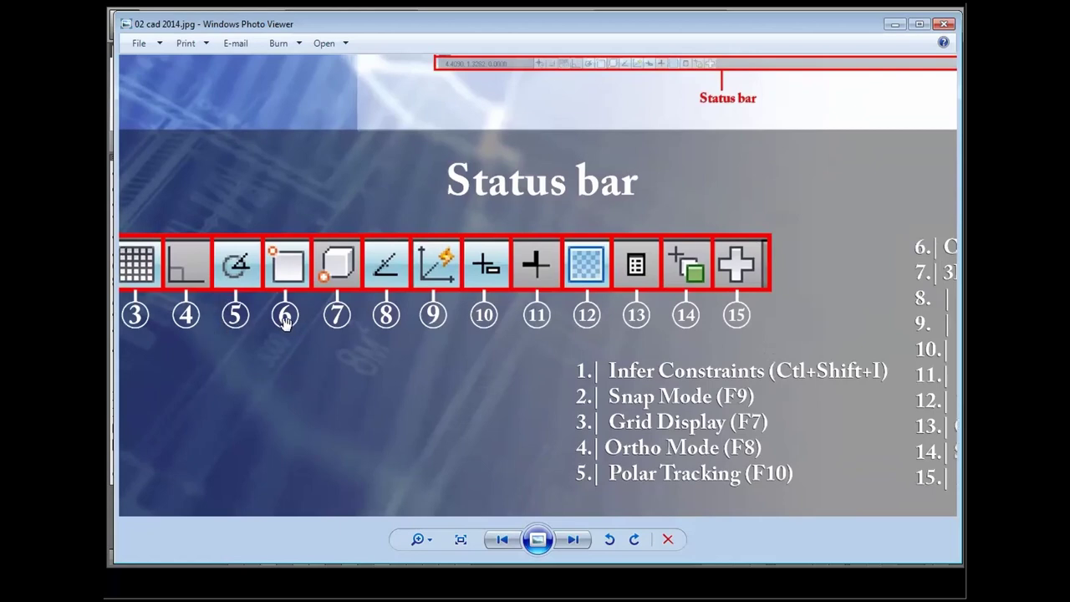
left_click_drag(805, 425, 674, 407)
left_click_drag(145, 253, 322, 252)
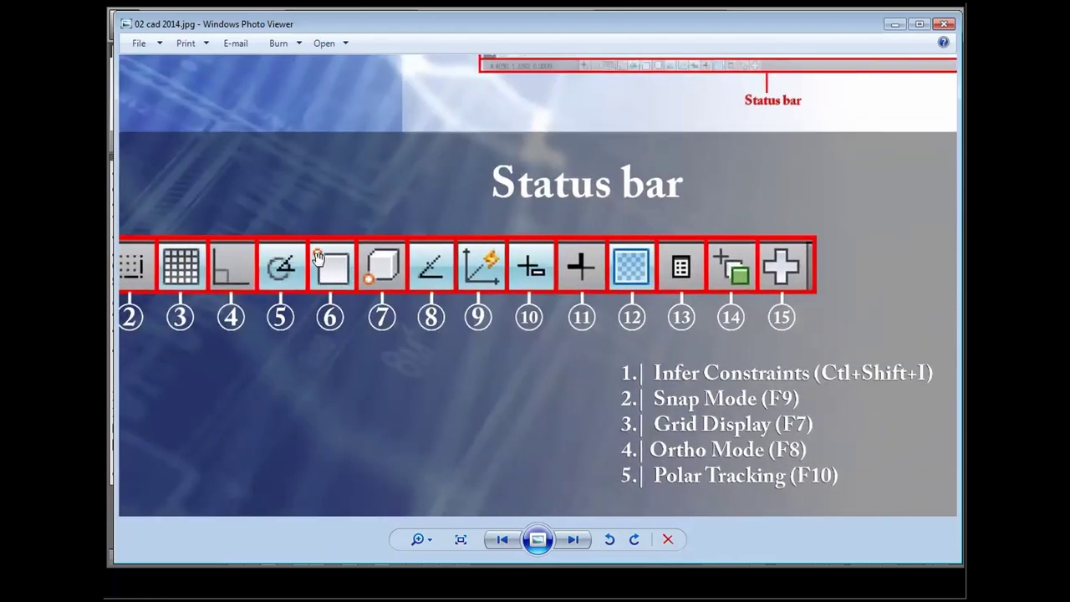
left_click_drag(836, 324, 459, 330)
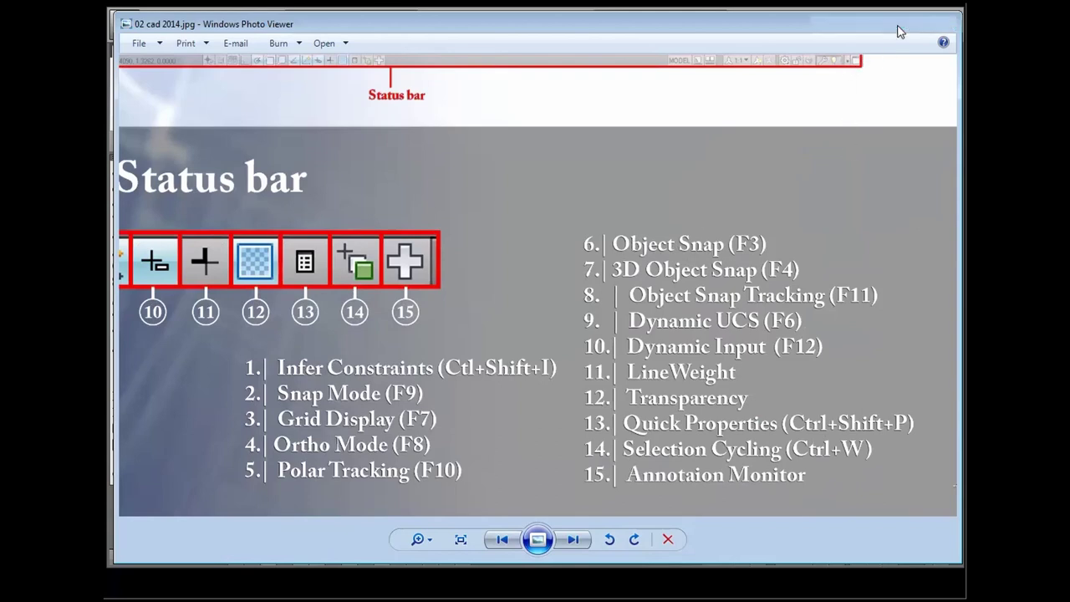
left_click(895, 24)
scroll(489, 303, "down", 3)
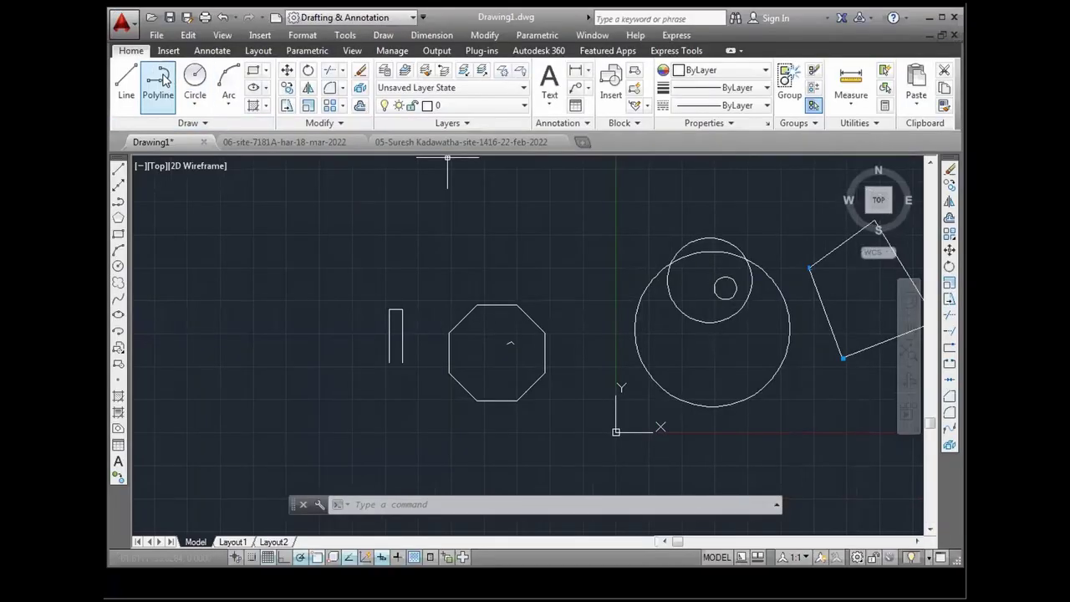
left_click(126, 80)
scroll(555, 280, "up", 2)
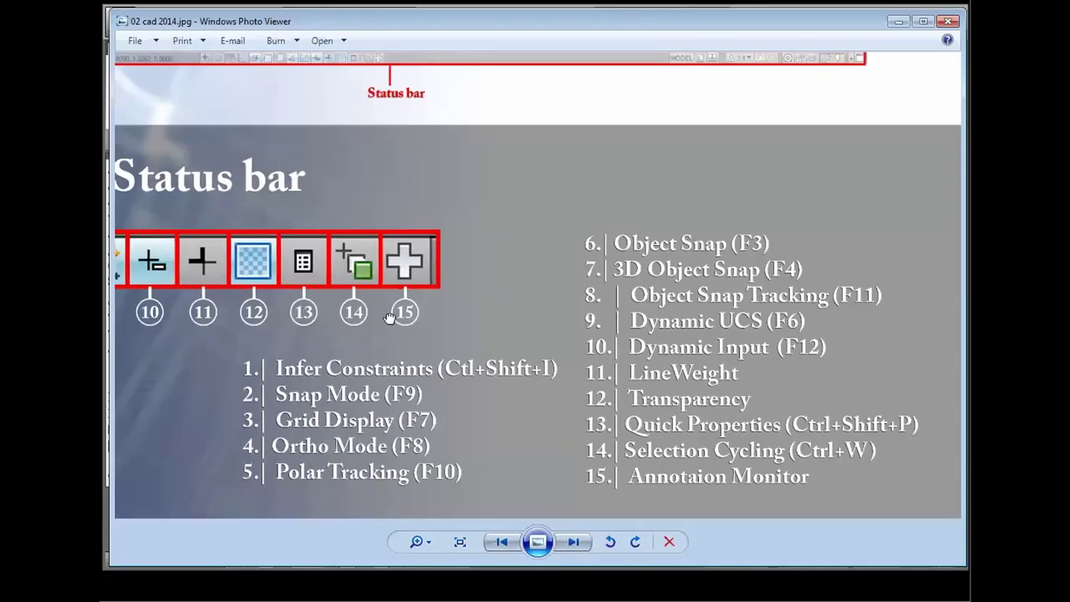
mouse_move(329, 347)
left_mouse_down()
mouse_move(420, 415)
mouse_move(256, 354)
left_mouse_up()
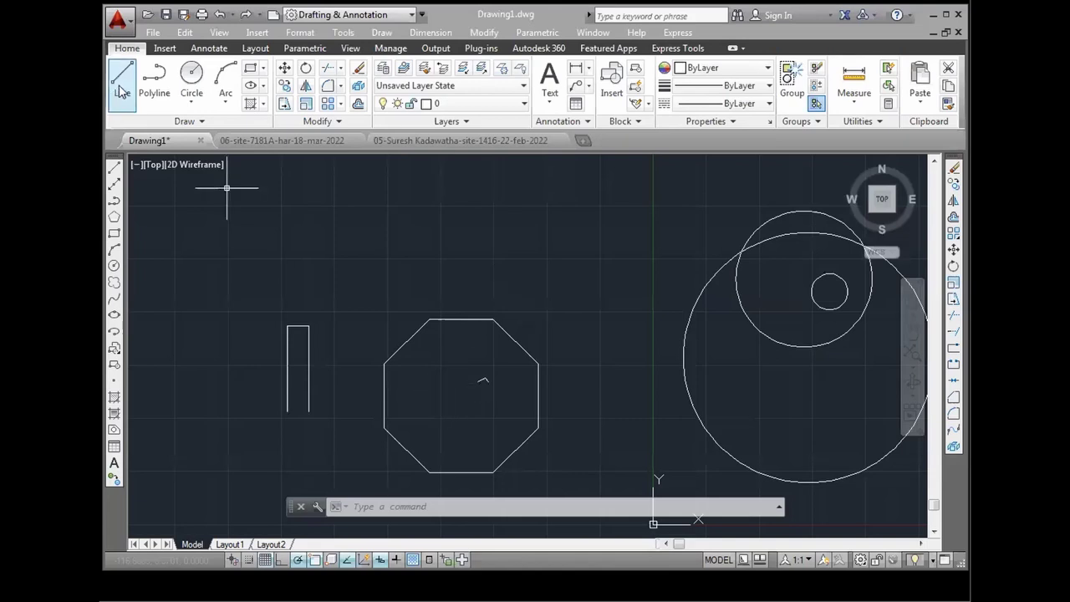
Step: Abandon a started line, then select the large circle and the octagon's top-edge line
left_click(121, 90)
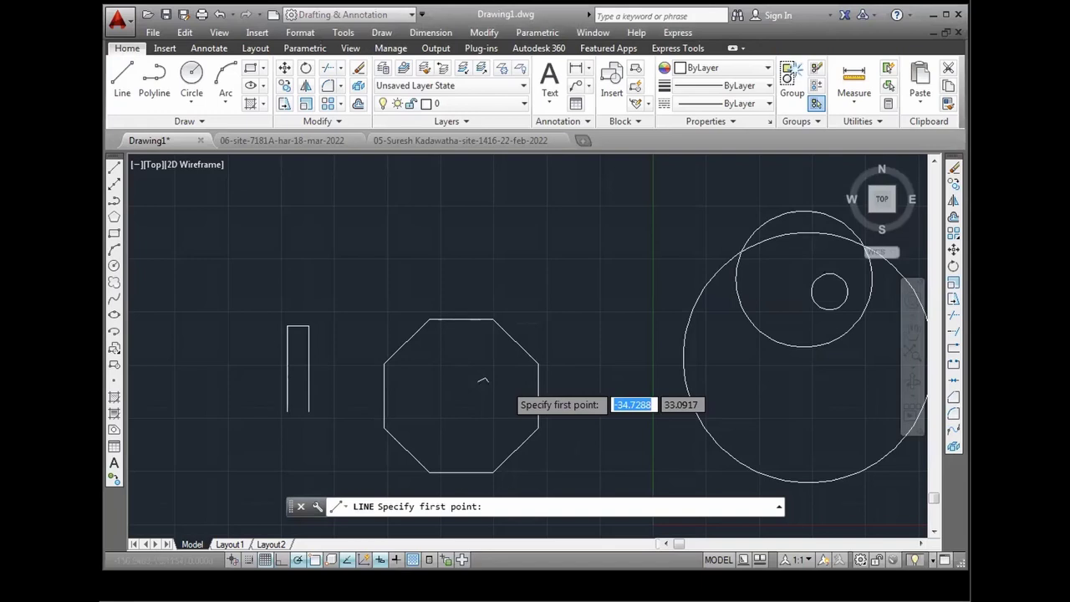
scroll(463, 344, "up", 5)
scroll(431, 291, "down", 5)
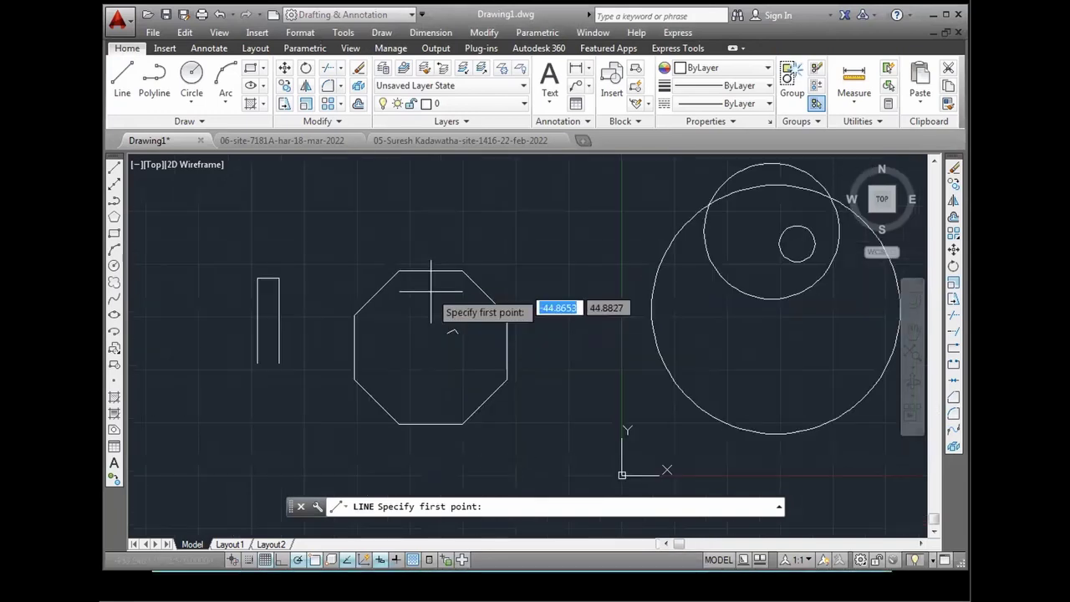
scroll(412, 270, "up", 4)
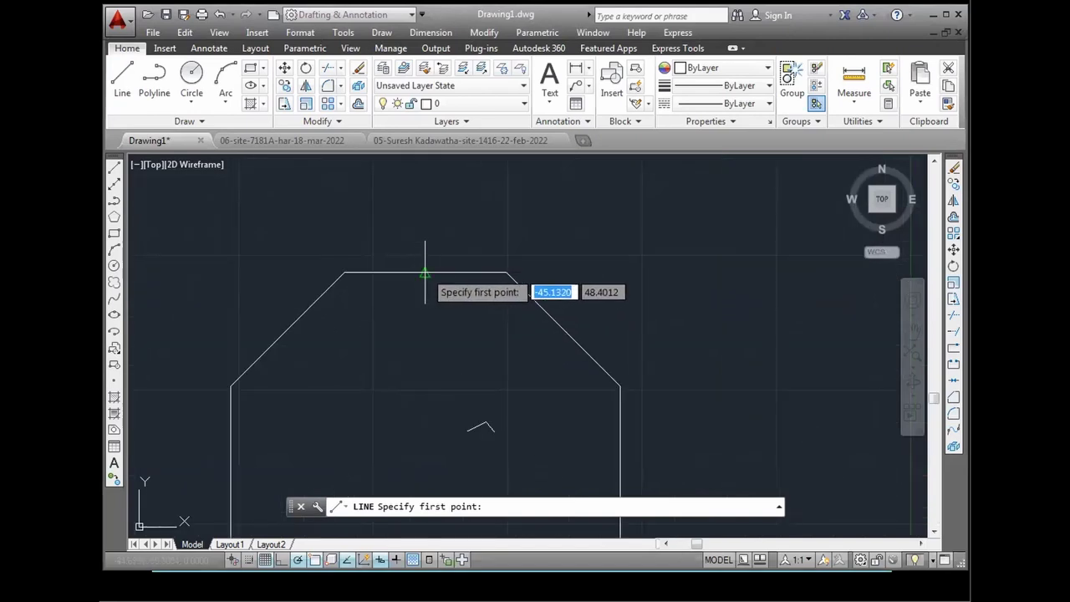
scroll(326, 339, "down", 3)
scroll(664, 322, "up", 2)
scroll(522, 326, "down", 2)
scroll(661, 384, "down", 2)
scroll(627, 379, "up", 2)
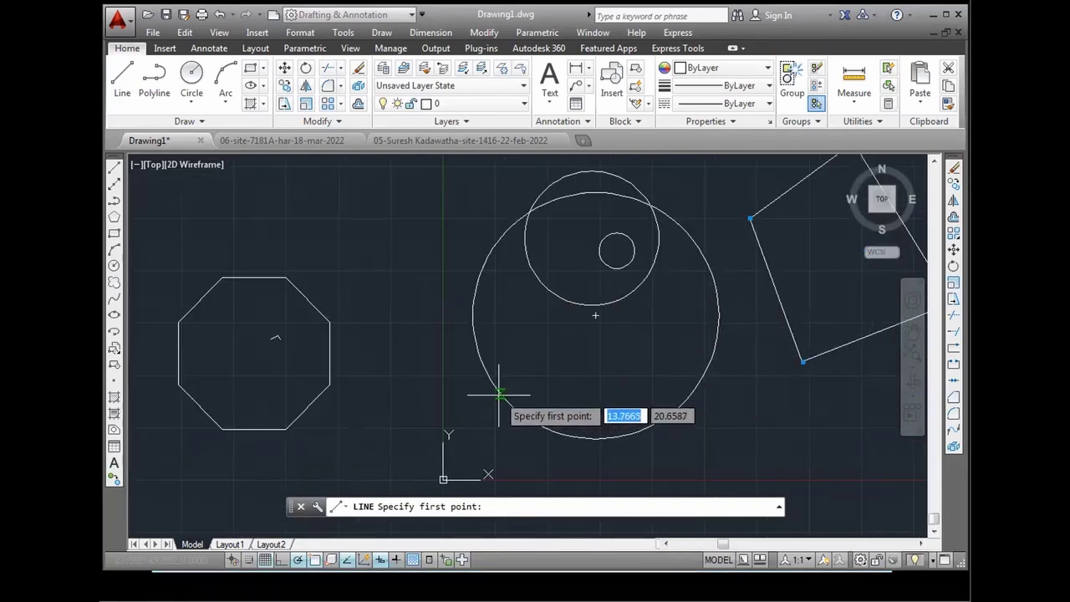
key("Escape")
left_click_drag(474, 412, 646, 332)
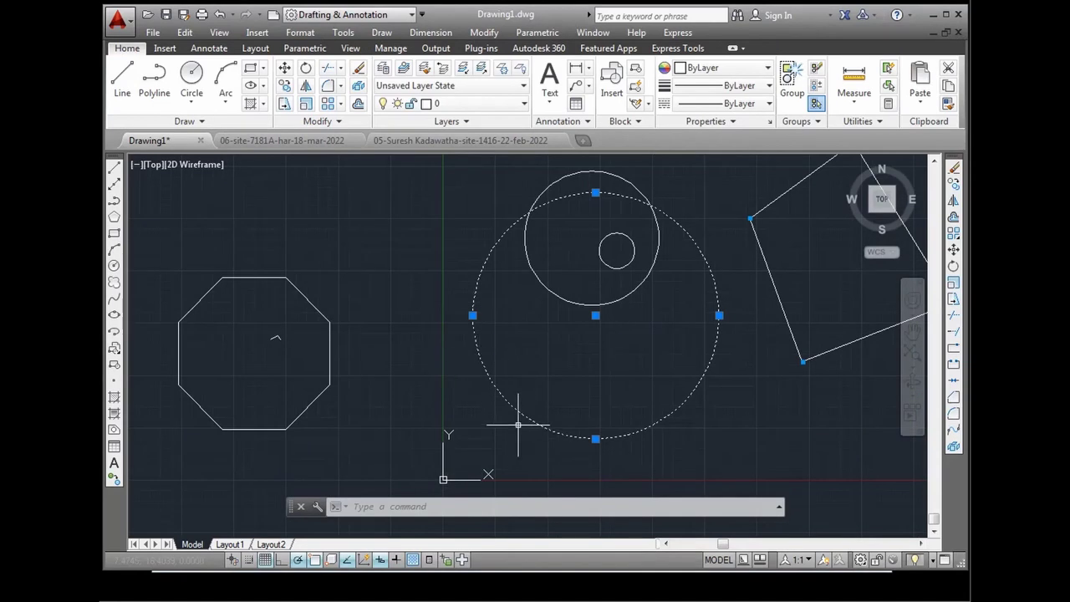
key("Escape")
left_click(255, 278)
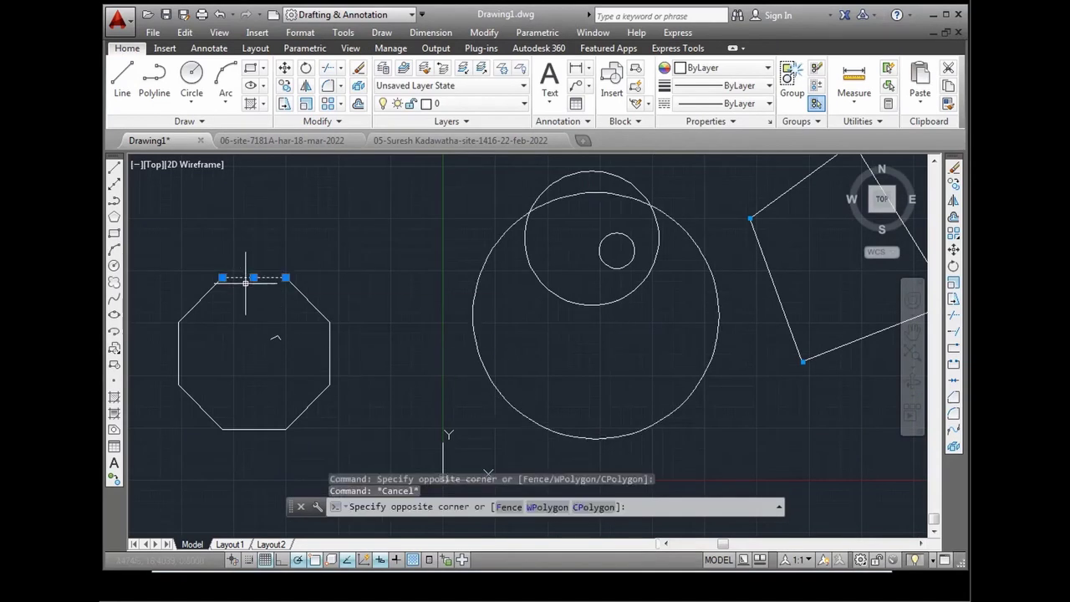
scroll(231, 259, "up", 5)
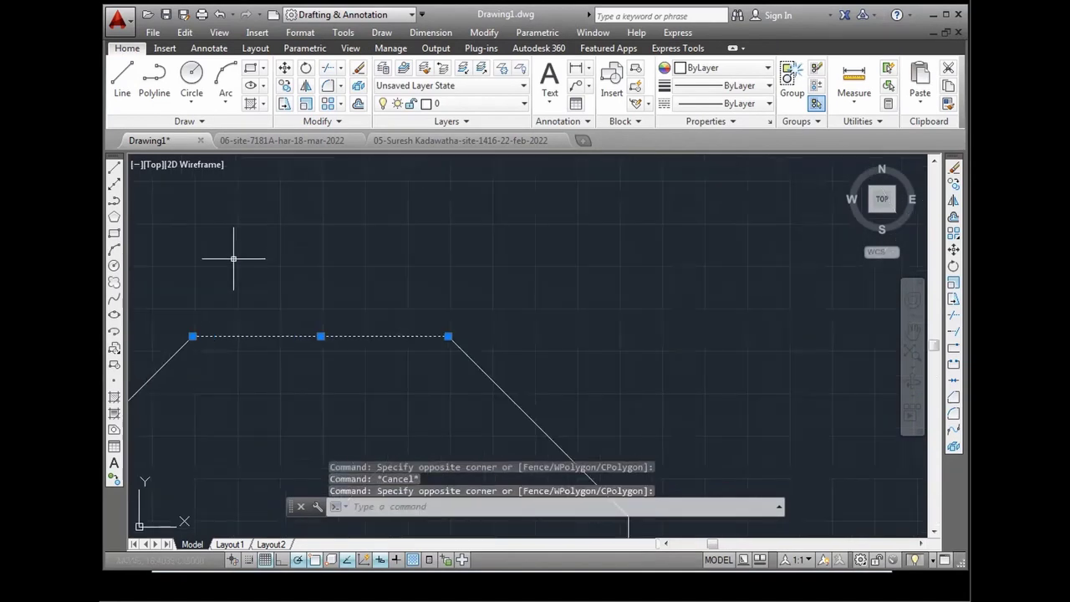
Step: Place a line point above the octagon and select the new top horizontal line
left_click(122, 79)
left_click(409, 269)
left_click(409, 268)
key("Return")
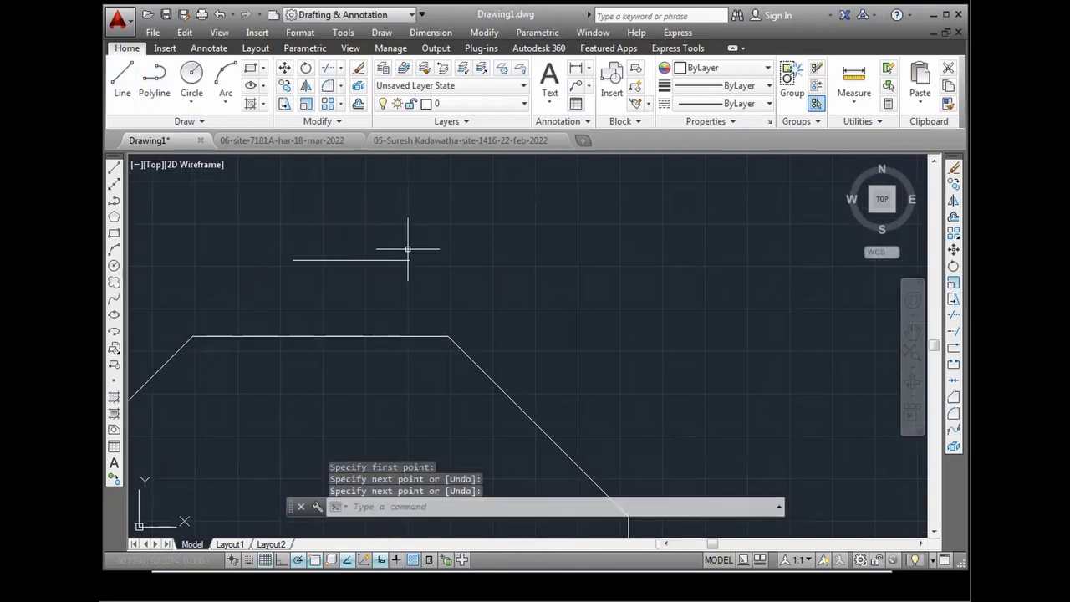
left_click(406, 247)
left_click(351, 278)
scroll(292, 260, "up", 2)
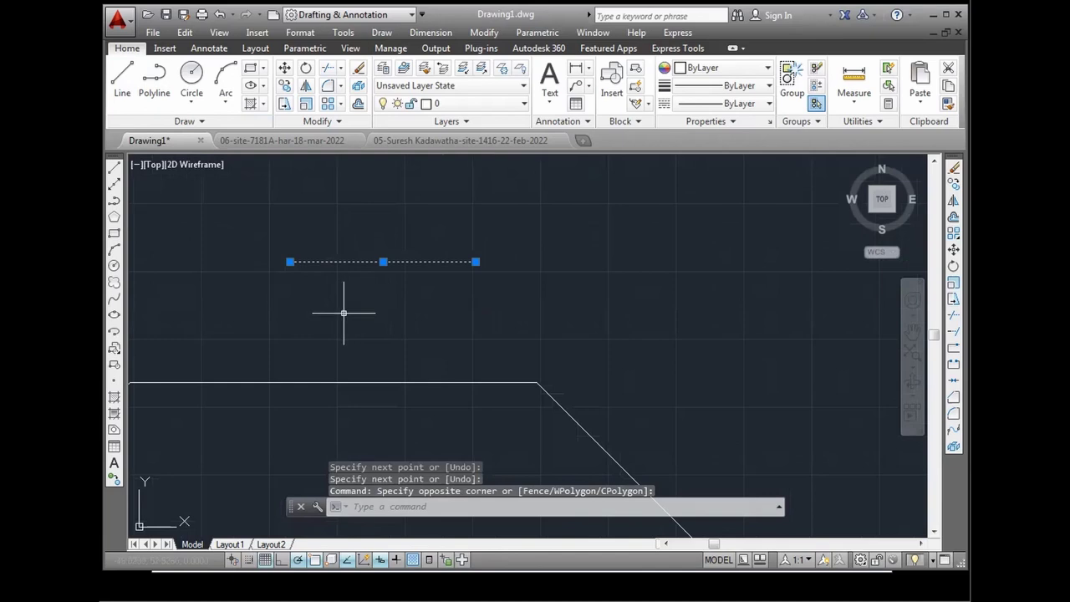
Step: Draw the lower horizontal line parallel to and below the top one
left_click(122, 80)
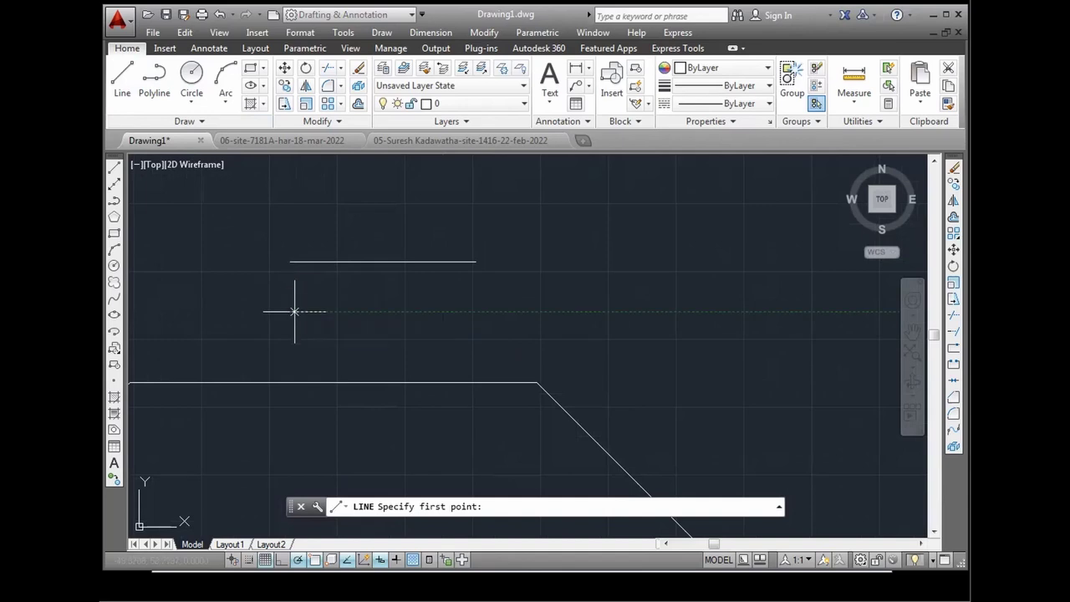
left_click(294, 311)
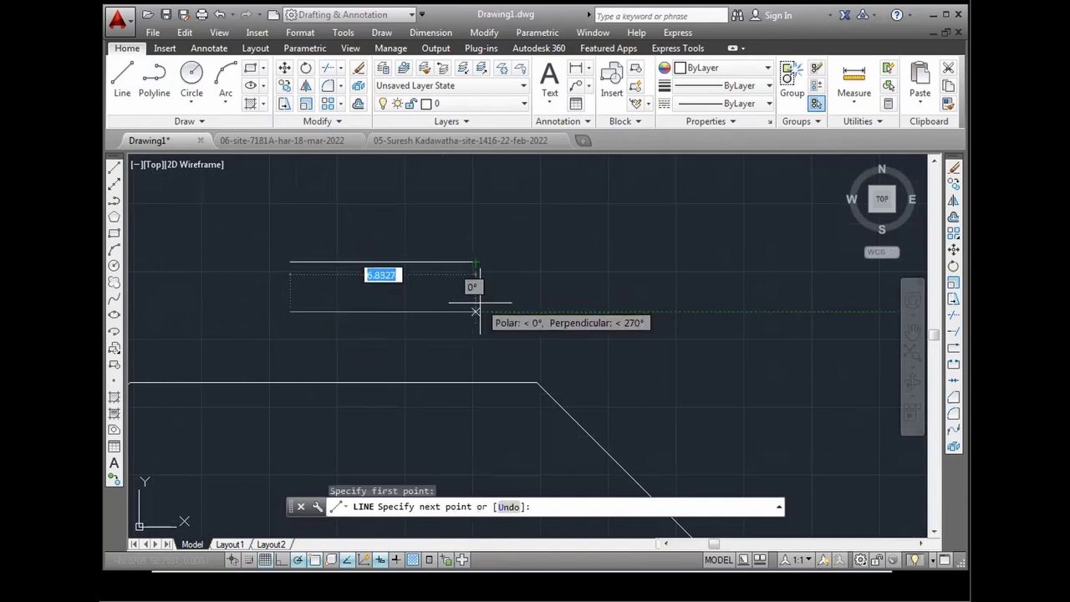
left_click(475, 311)
key("Return")
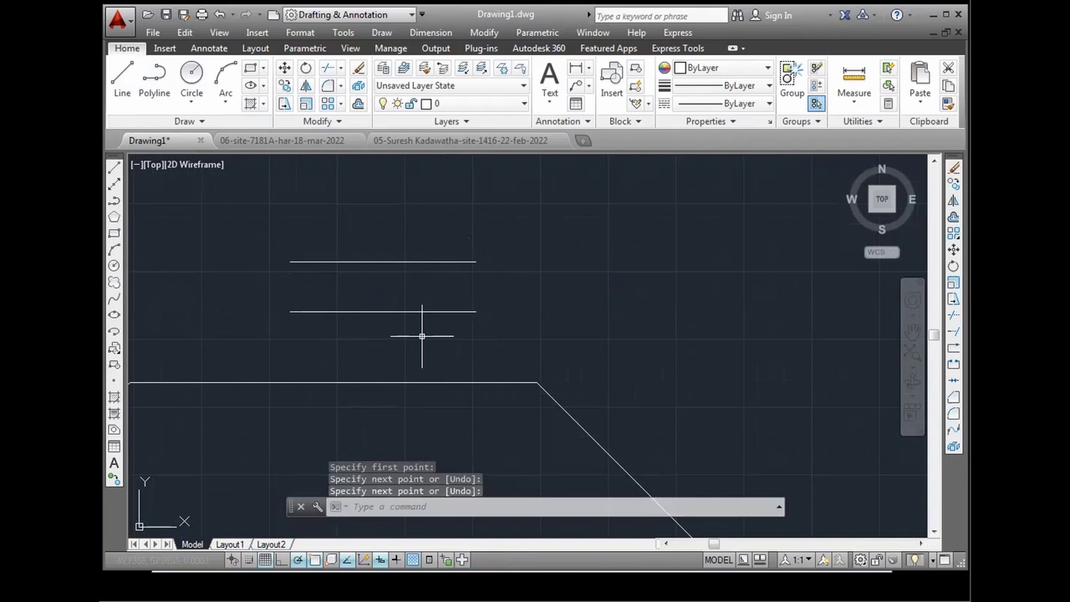
left_click(492, 258)
left_click(396, 269)
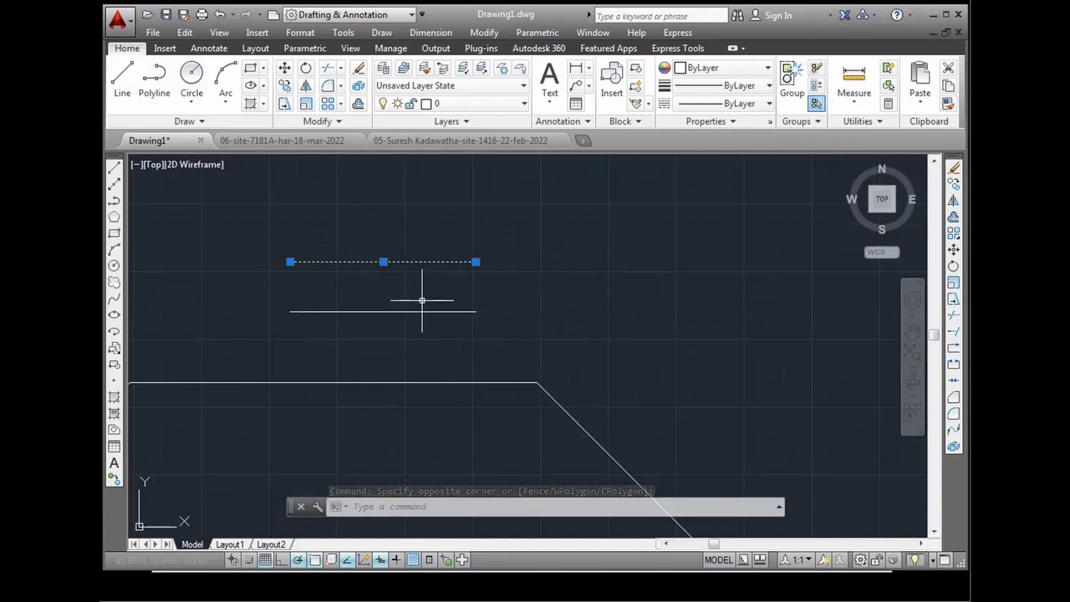
key("Escape")
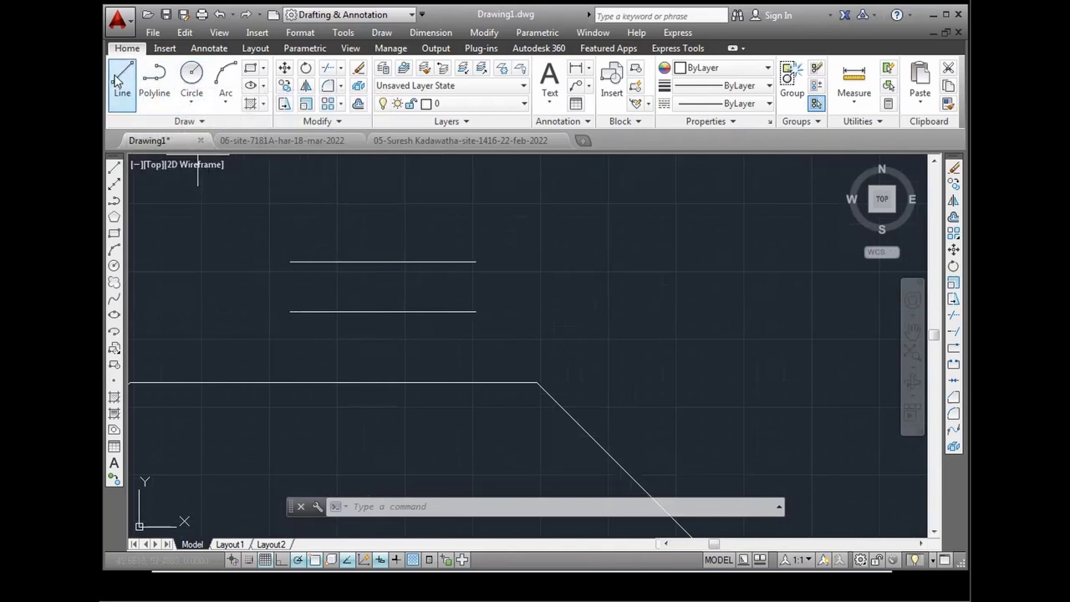
Step: Close the funnel's right end with a line between the two horizontal lines
left_click(120, 79)
left_click(475, 261)
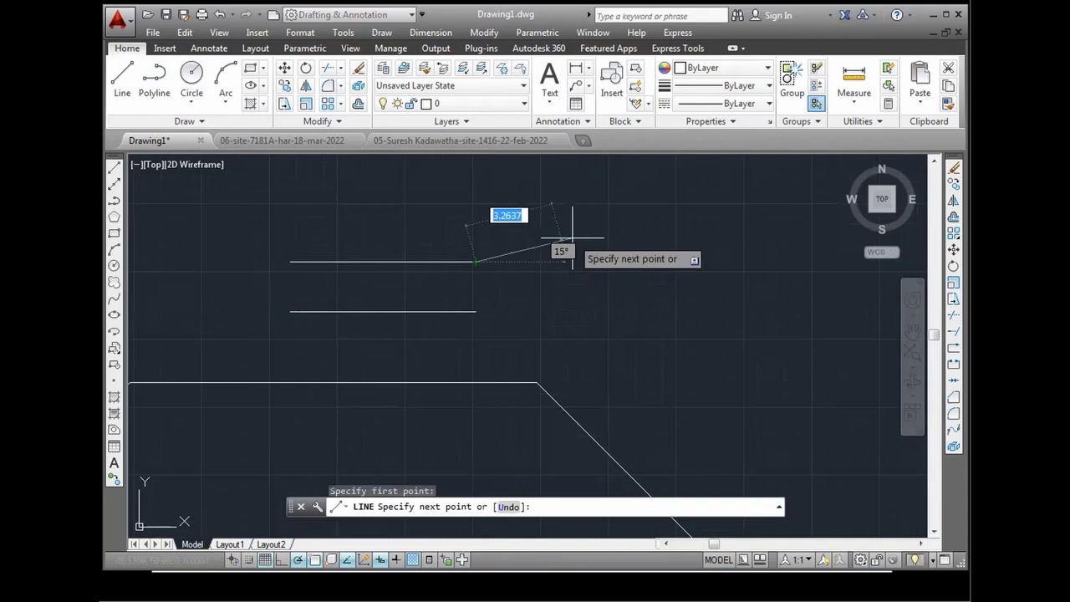
left_click(477, 311)
key("Return")
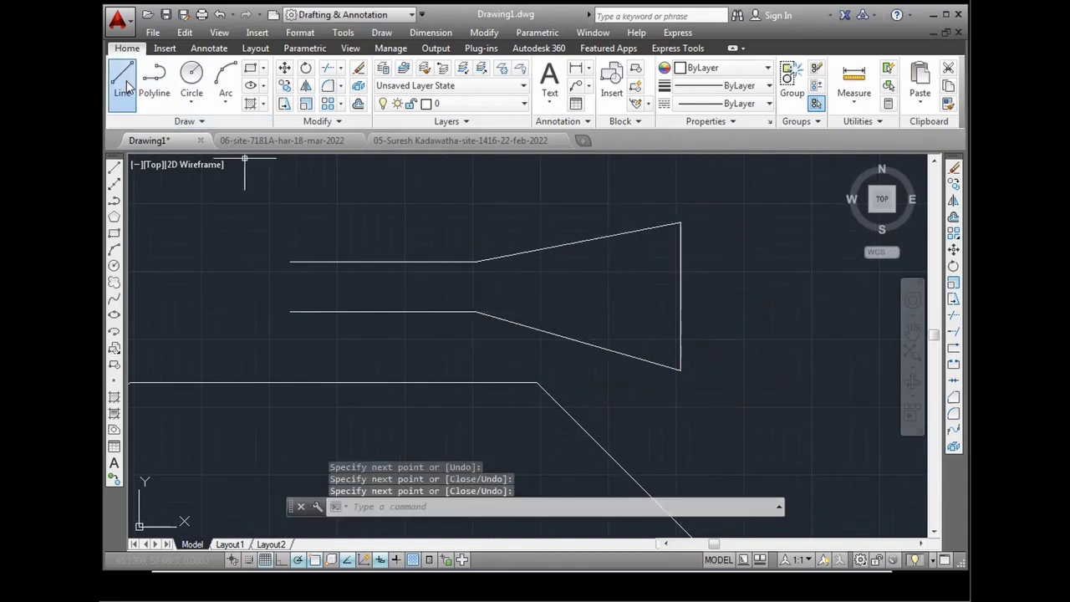
Step: Draw a short slanted stroke up-right from the top line's left end
left_click(122, 77)
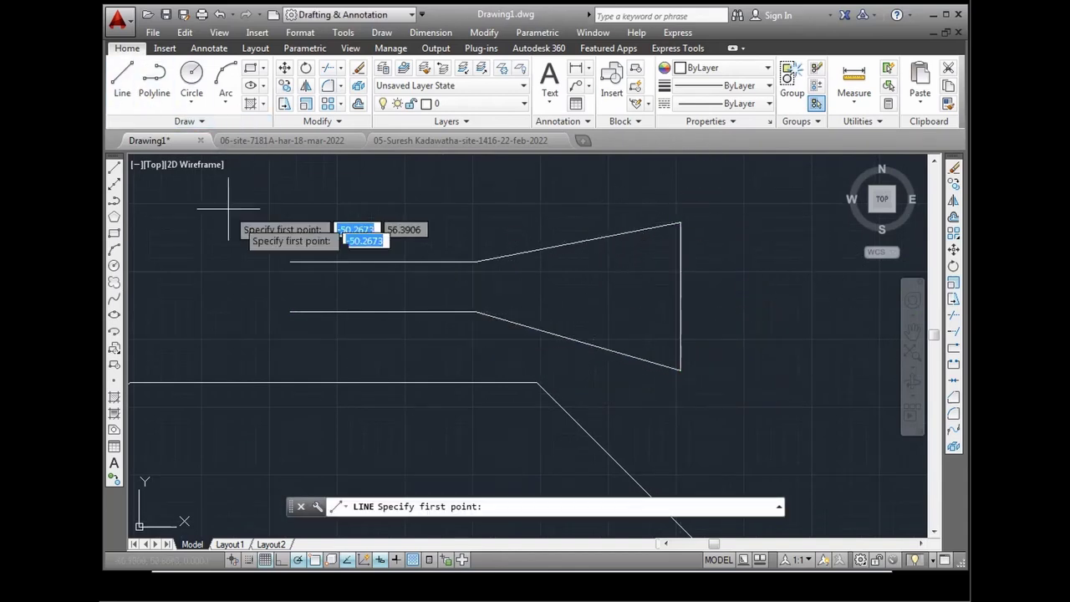
left_click(290, 261)
left_click(324, 204)
key("Return")
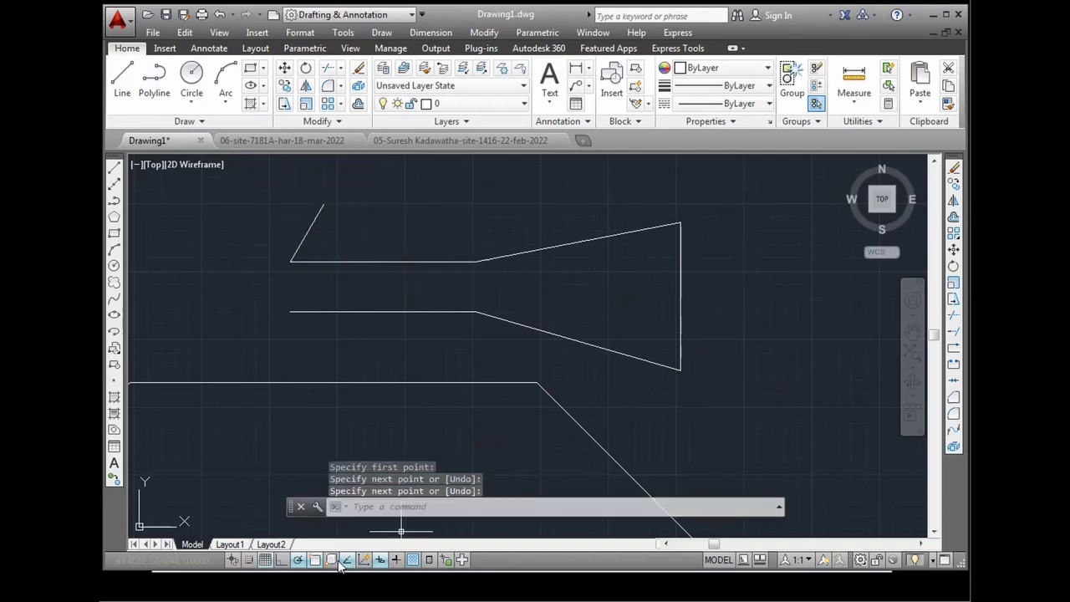
Step: With Object Snap off, draw a slanted line down-left from the lower line's left end
left_click(315, 560)
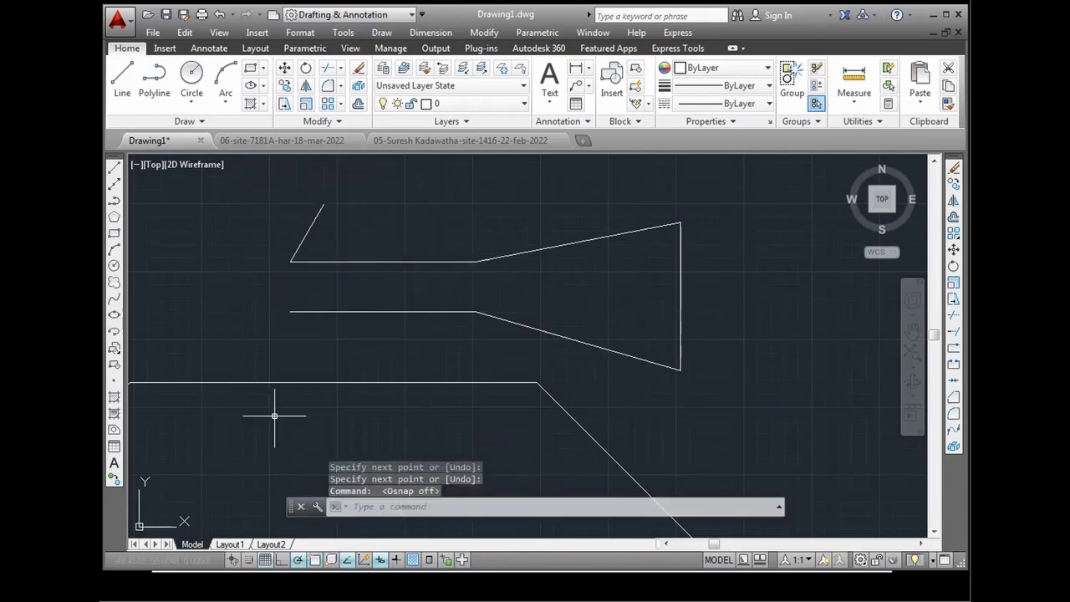
left_click(123, 82)
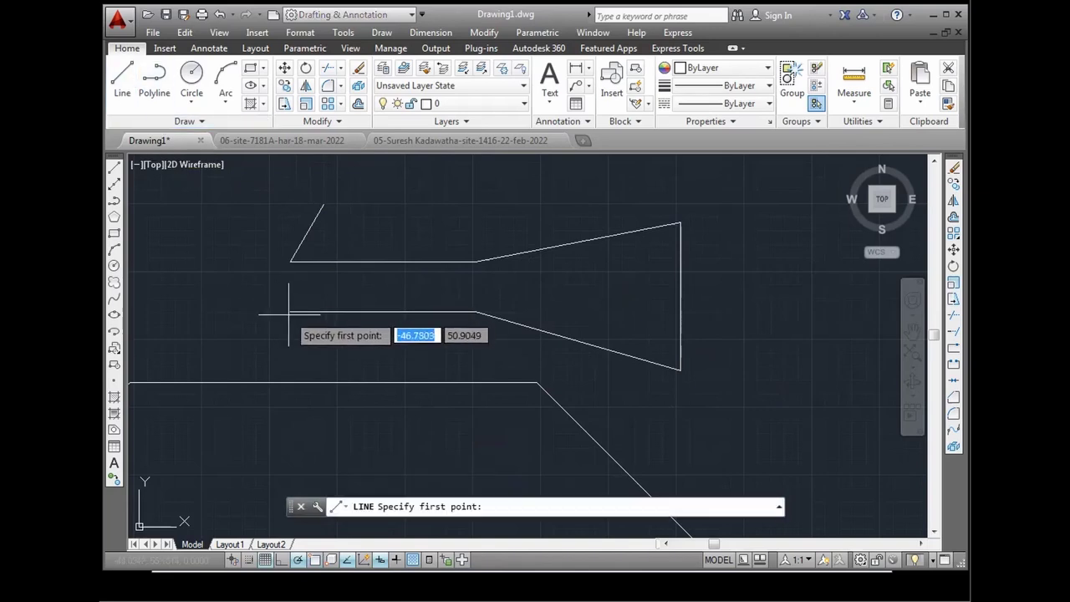
left_click(288, 312)
left_click(224, 346)
right_click(224, 346)
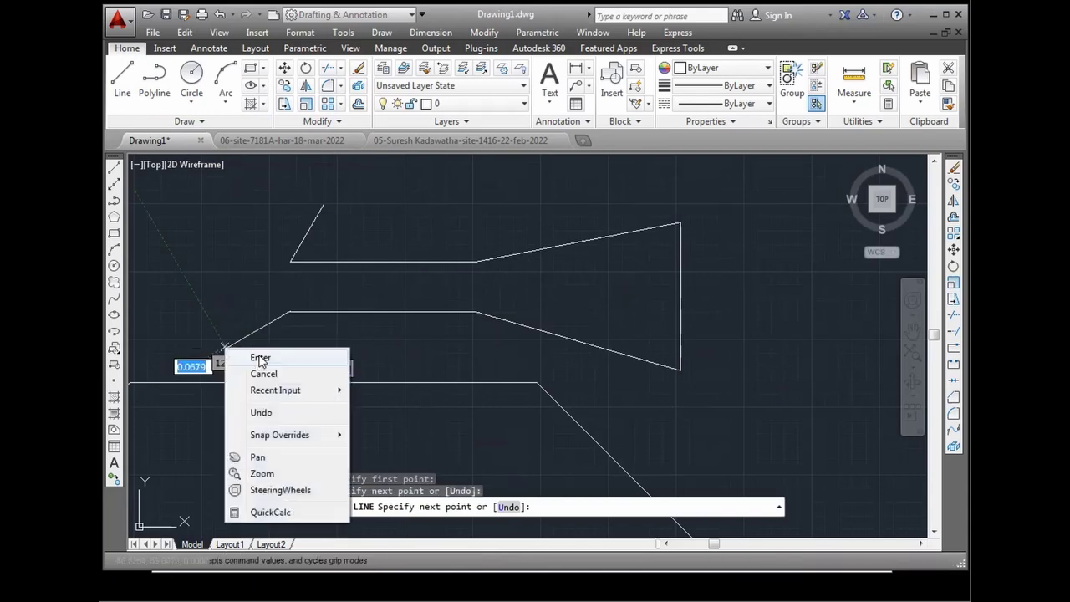
left_click(260, 358)
Step: Turn Object Snap back on, delete the stray slanted line, and recentre the funnel
scroll(288, 305, "up", 3)
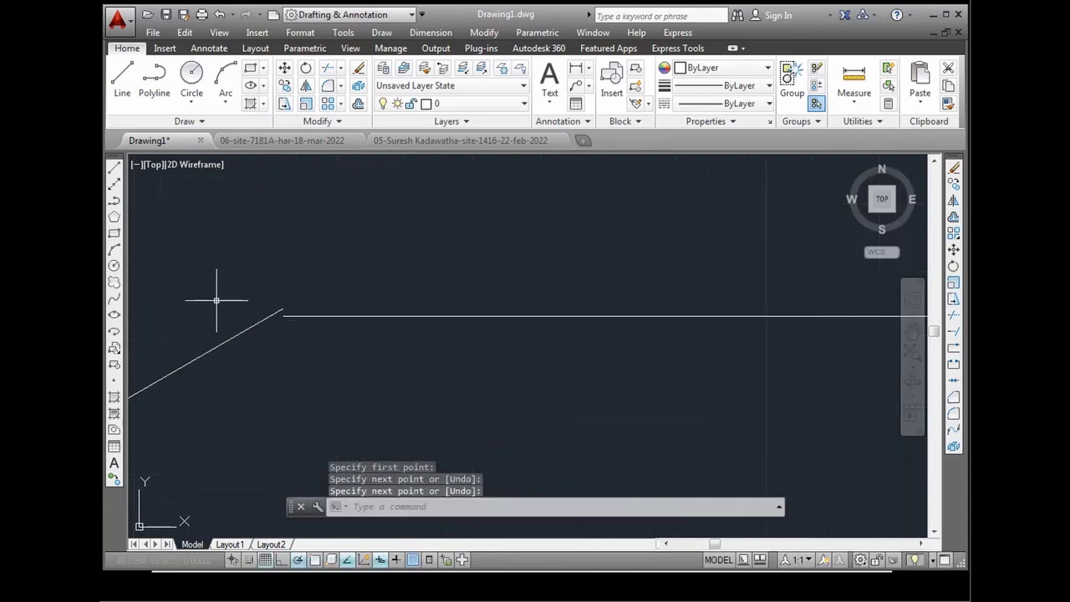
left_click(315, 559)
left_click(262, 370)
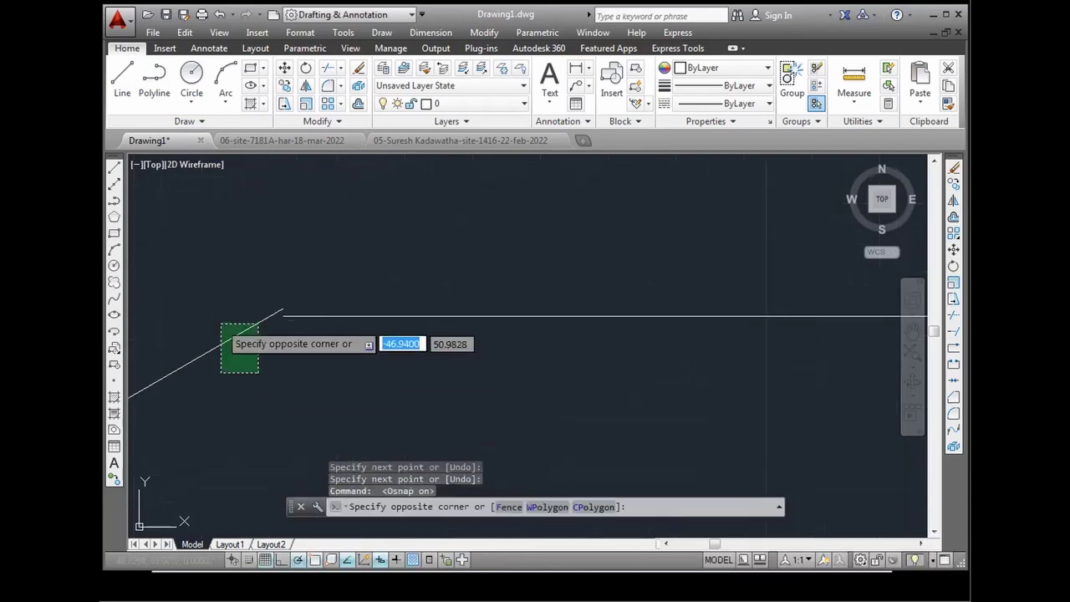
left_click(223, 326)
key("Delete")
scroll(284, 361, "down", 3)
scroll(301, 361, "down", 4)
scroll(318, 372, "up", 3)
middle_click_drag(312, 383, 373, 372)
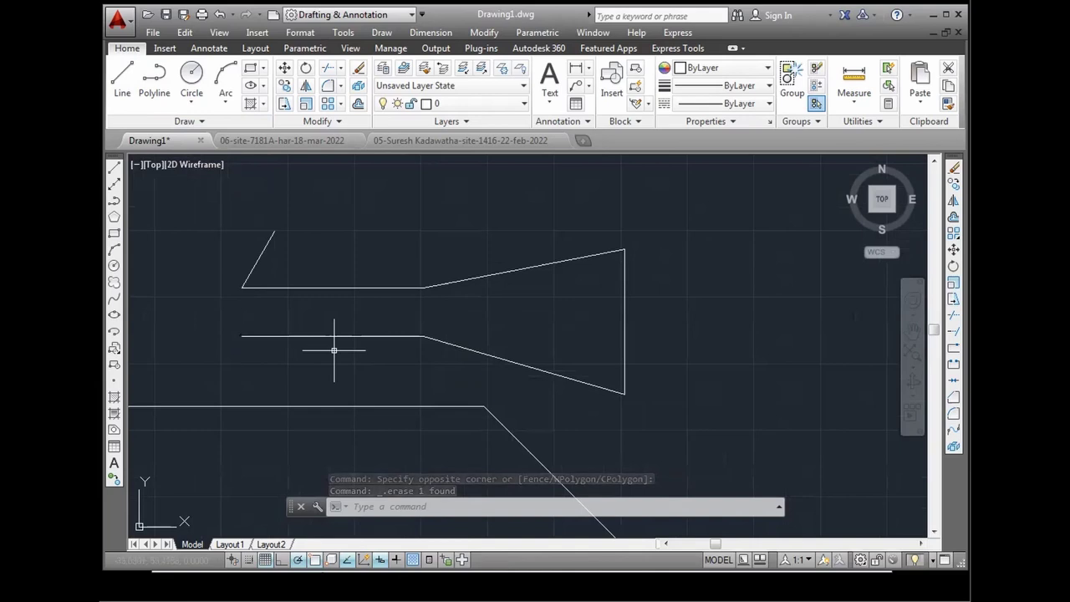
left_click(122, 77)
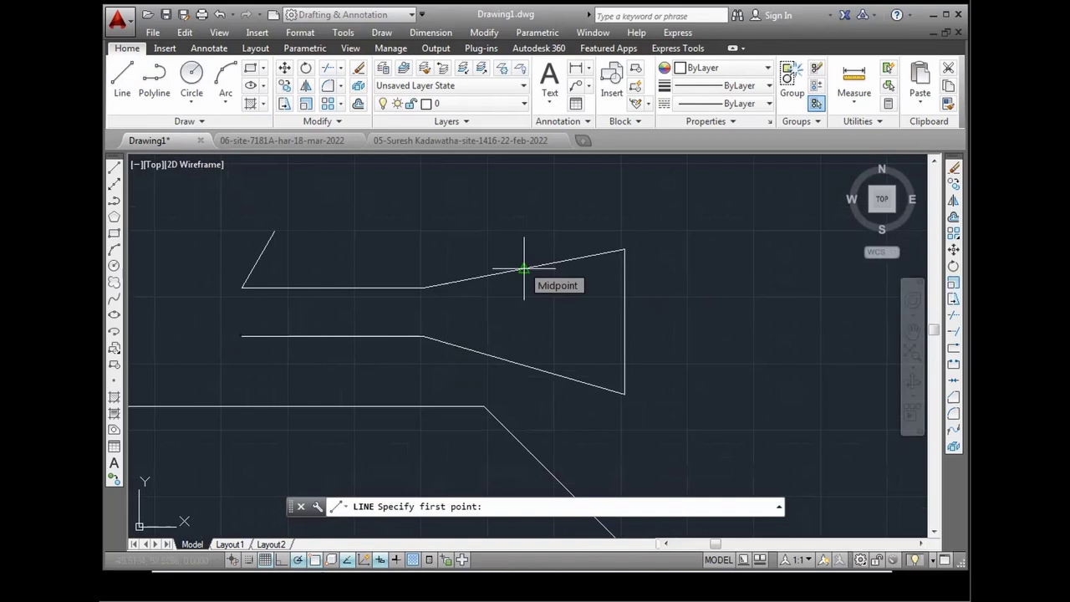
key("Escape")
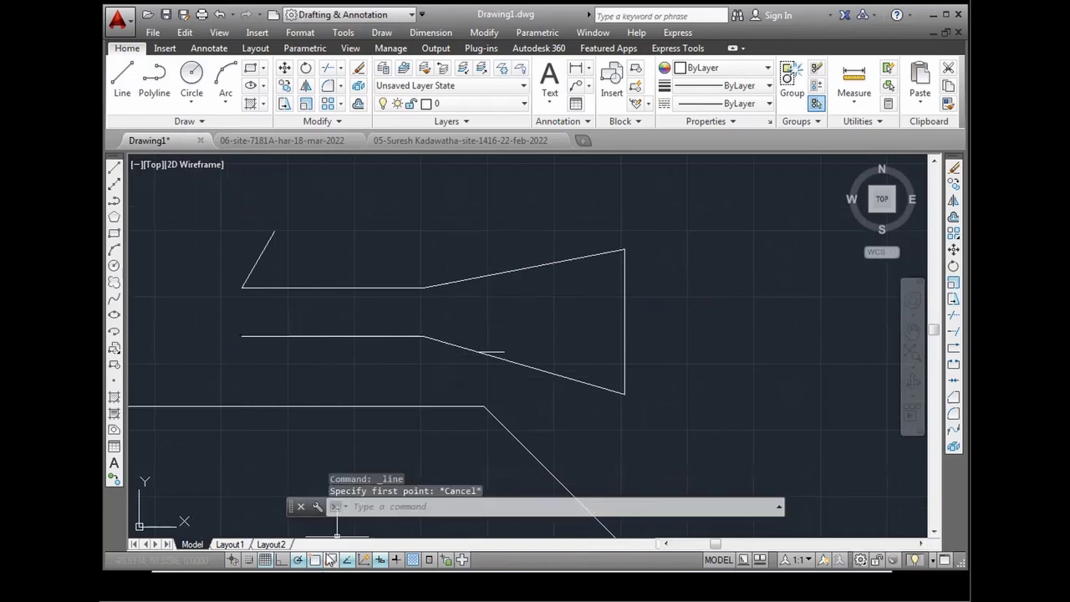
Step: In Object Snap settings, Clear All then Select All, and confirm with OK
right_click(317, 566)
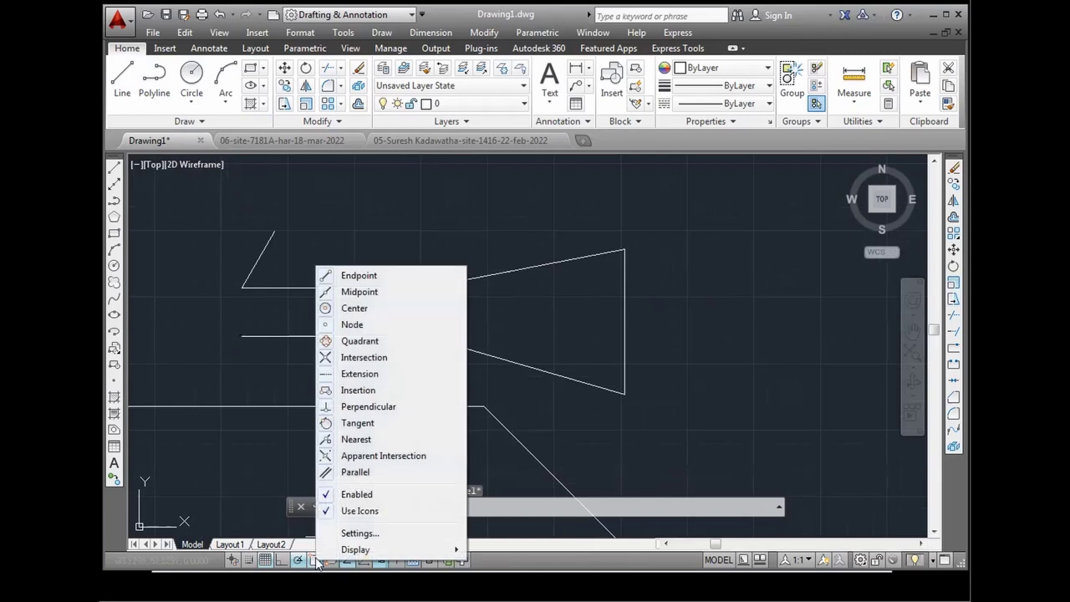
left_click(383, 534)
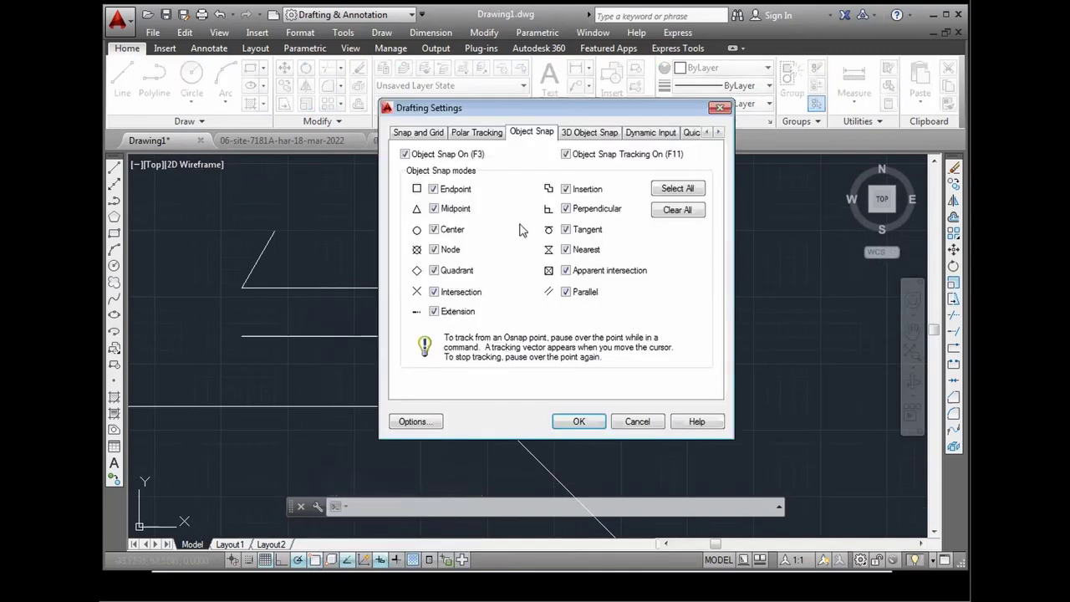
left_click(687, 212)
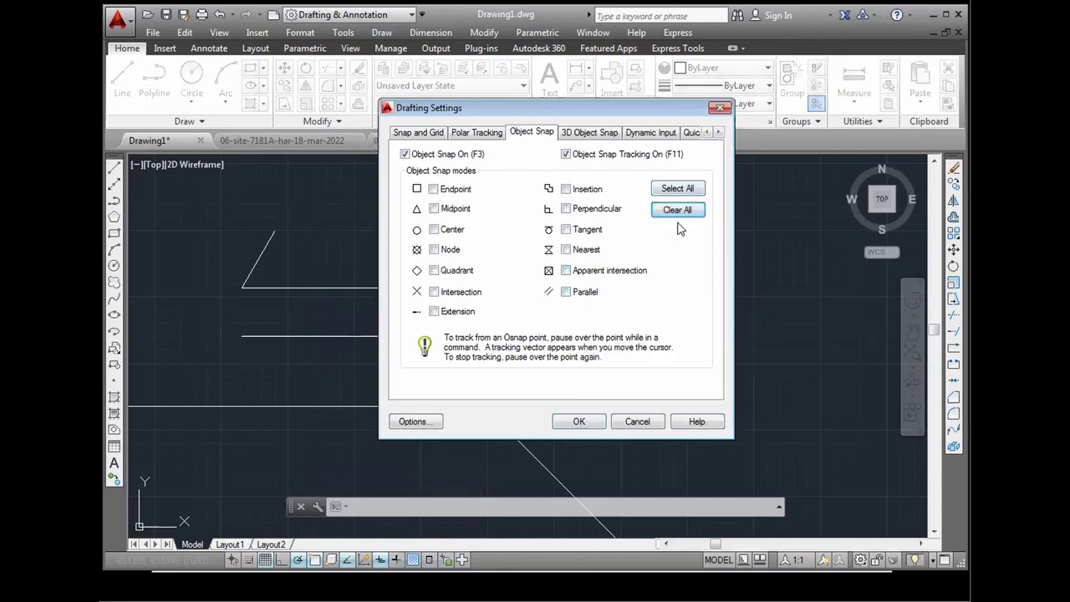
left_click(683, 192)
left_click(578, 421)
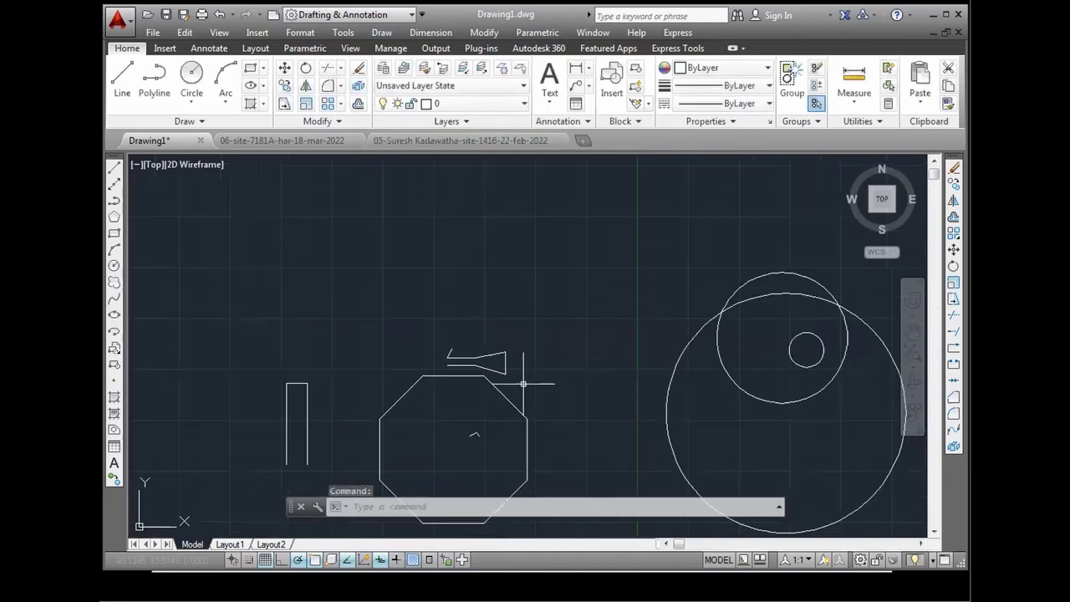
Step: Select and deselect the big circle, then reopen Object Snap settings and close them unchanged
left_click(666, 401)
left_click(616, 406)
scroll(490, 322, "down", 2)
scroll(700, 410, "up", 4)
scroll(691, 412, "down", 2)
scroll(362, 306, "up", 2)
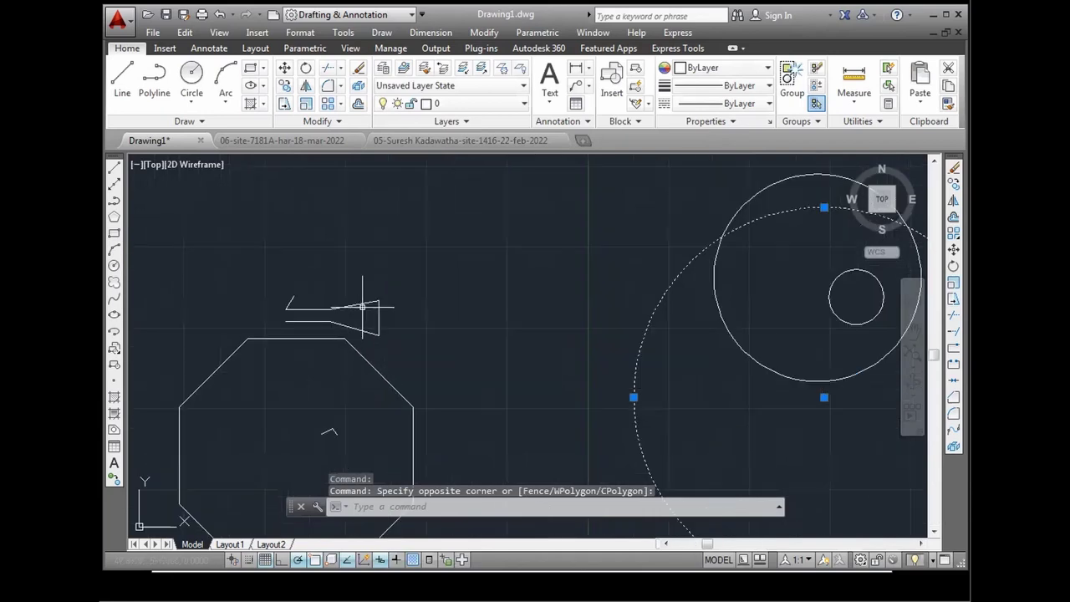
scroll(362, 306, "down", 2)
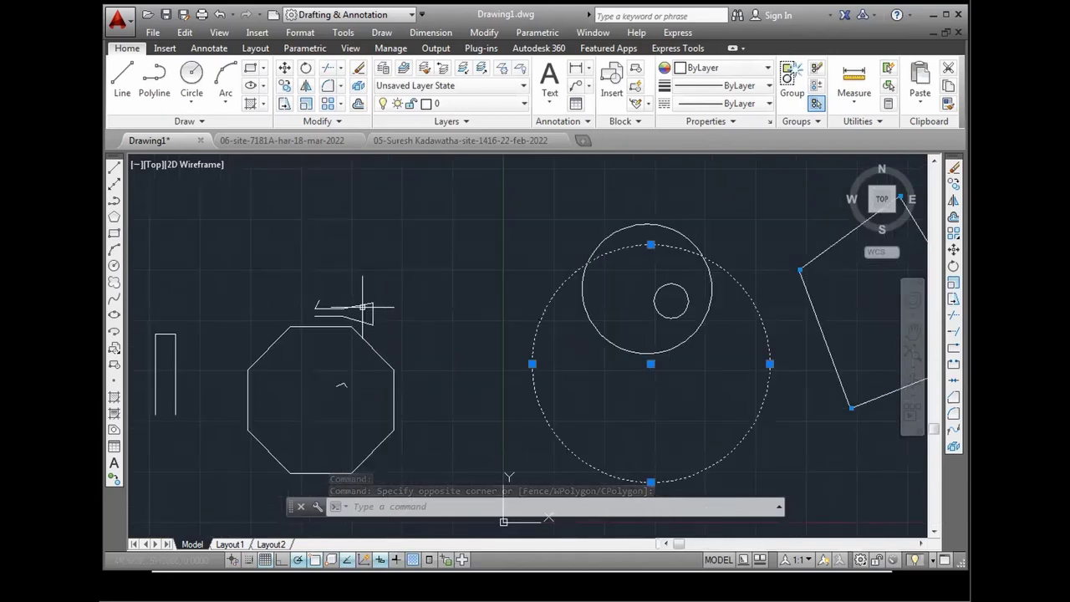
key("Escape")
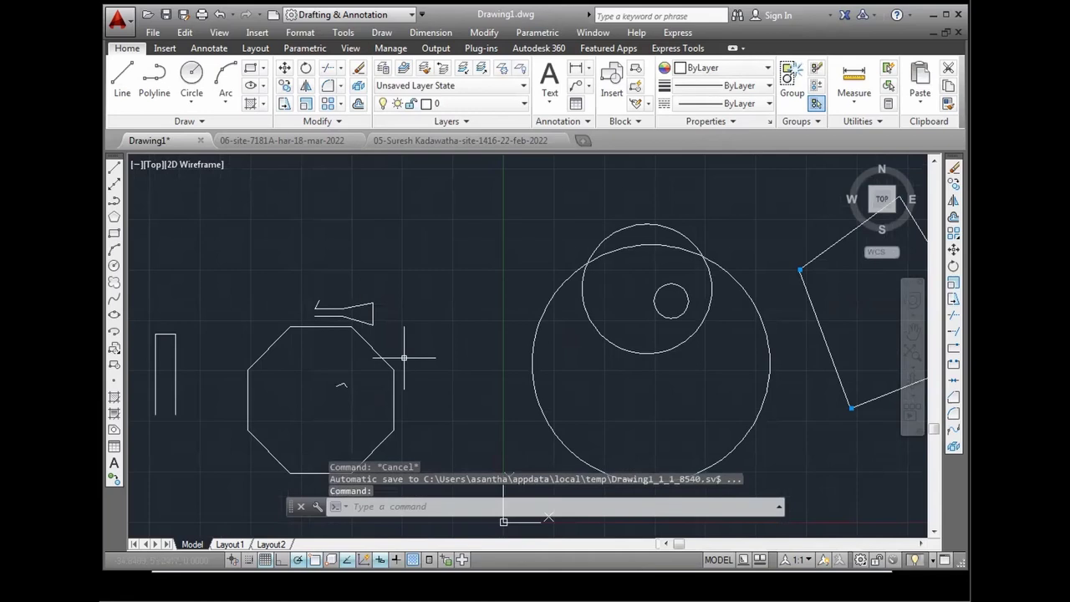
right_click(315, 565)
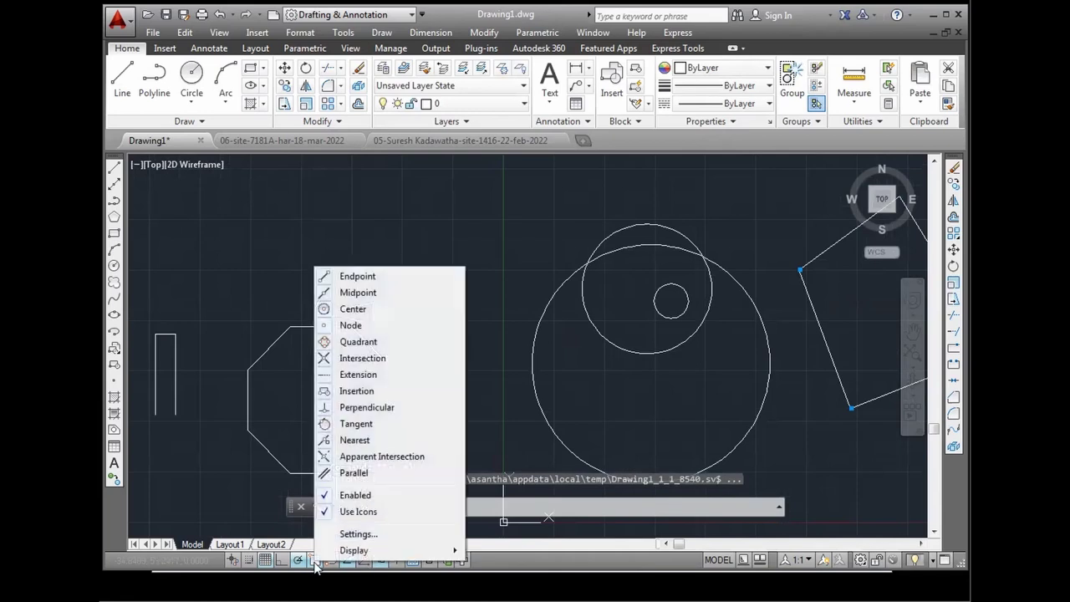
left_click(358, 535)
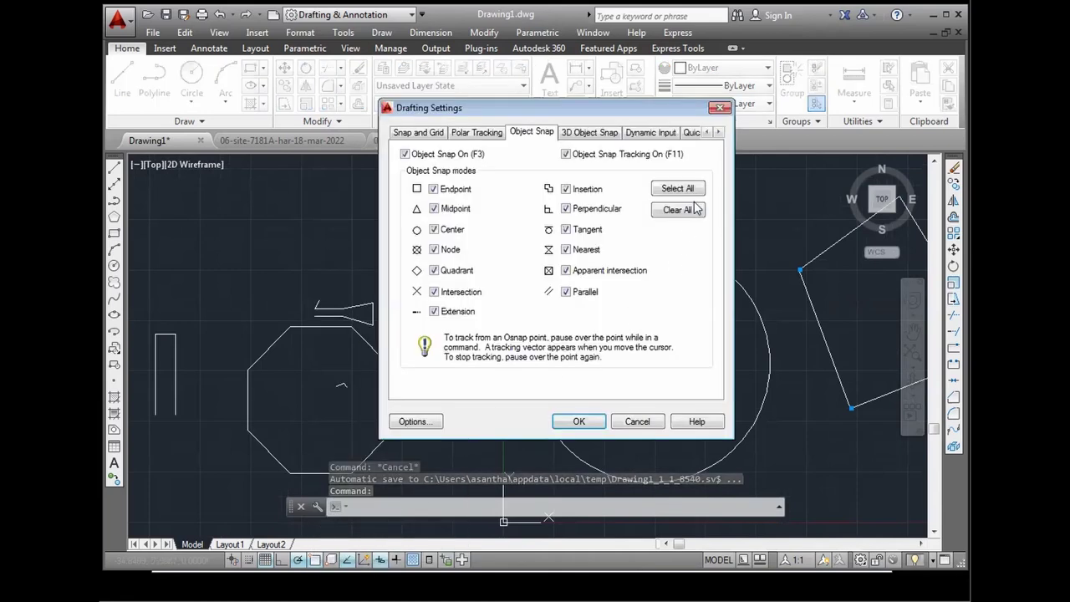
left_click(579, 421)
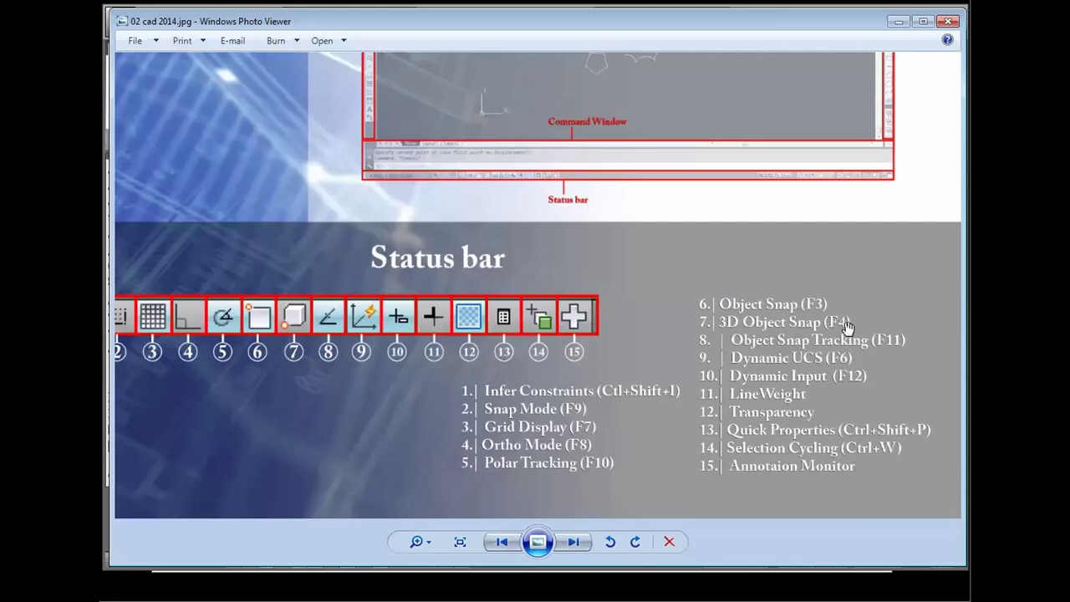
Step: Minimize the Photo Viewer status bar image to reveal the AutoCAD drawing
left_click(899, 21)
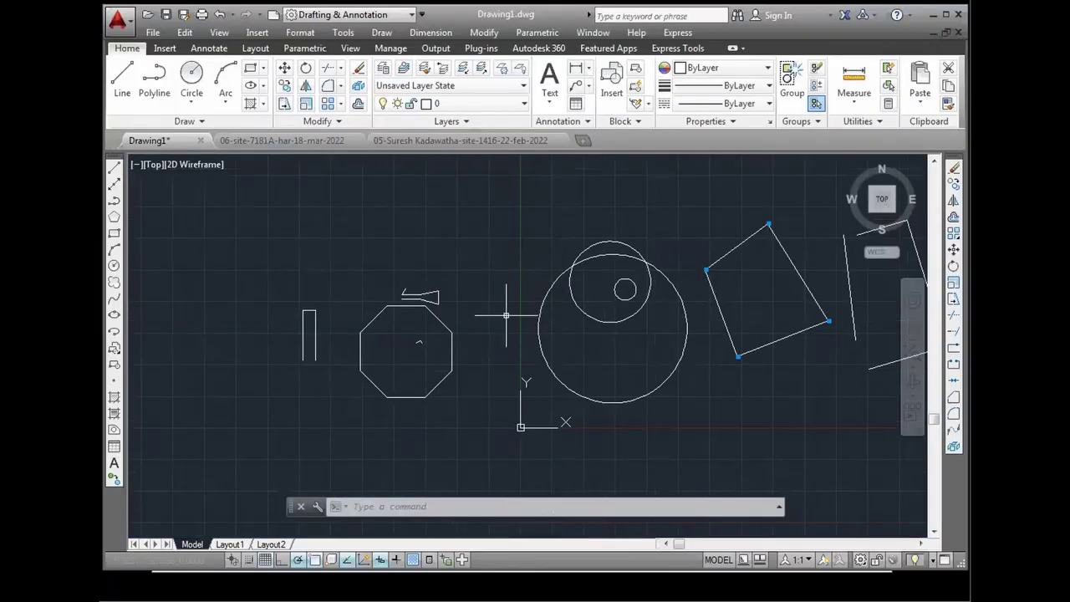
Step: Toggle 3D Object Snap on and then back off
scroll(447, 338, "up", 2)
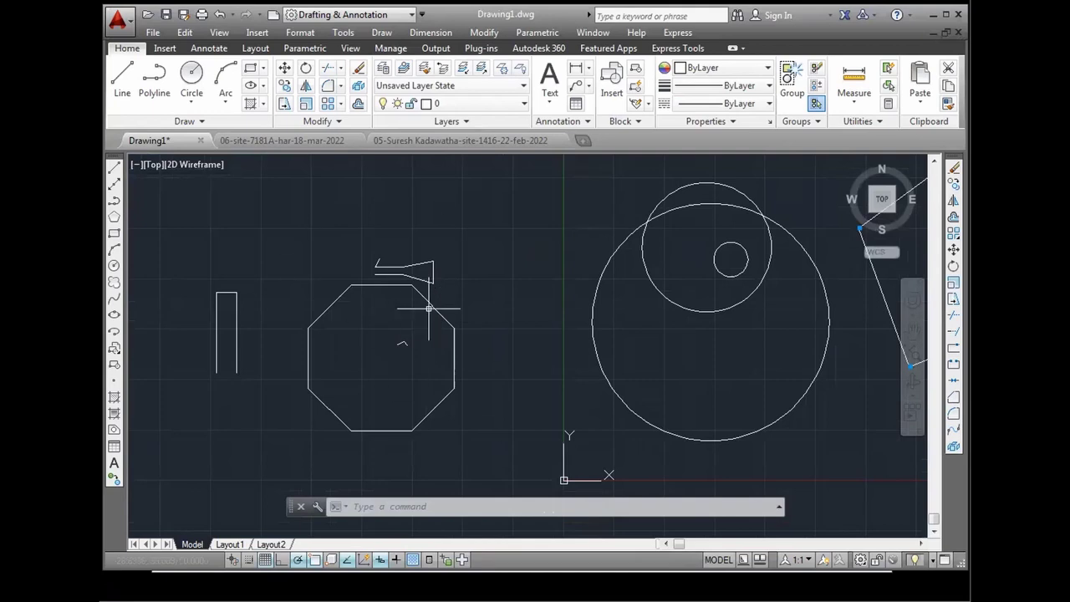
left_click(332, 560)
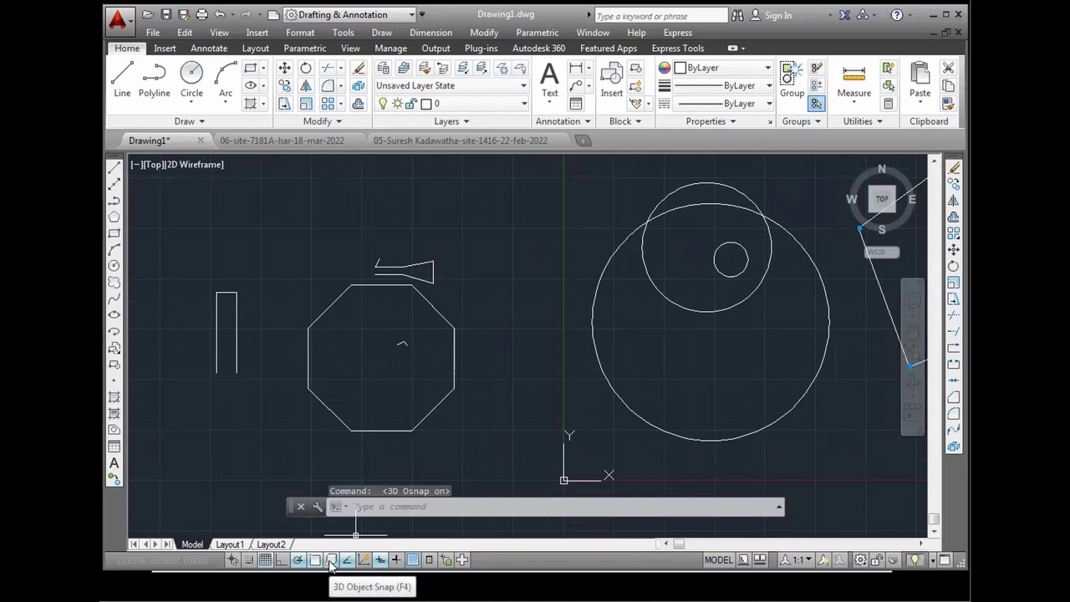
left_click(326, 562)
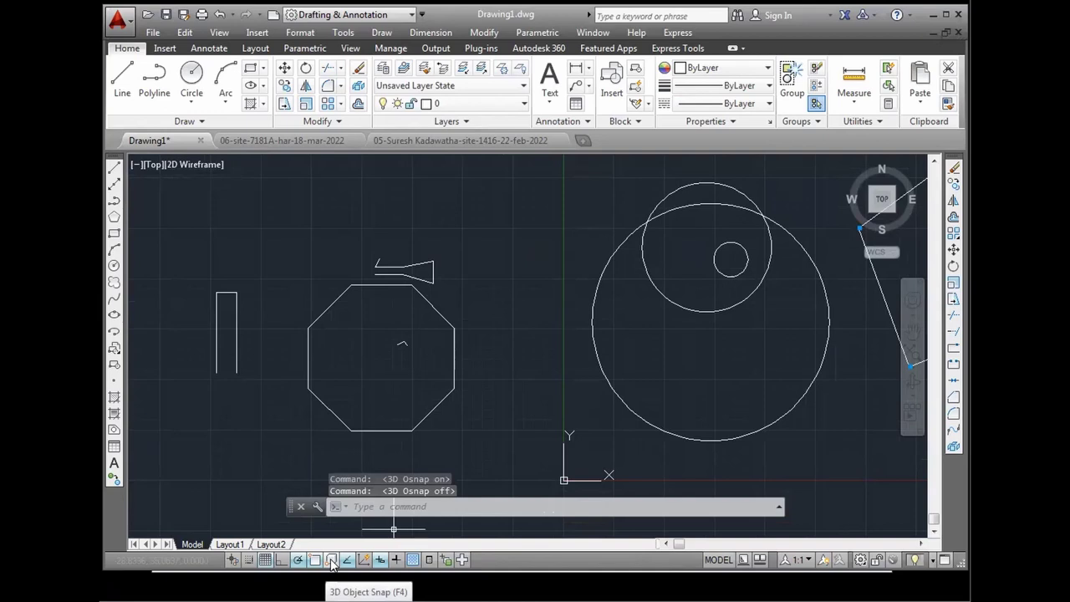
Step: Enable all 3D object snap modes via Select All, then bring up the reference image
right_click(332, 565)
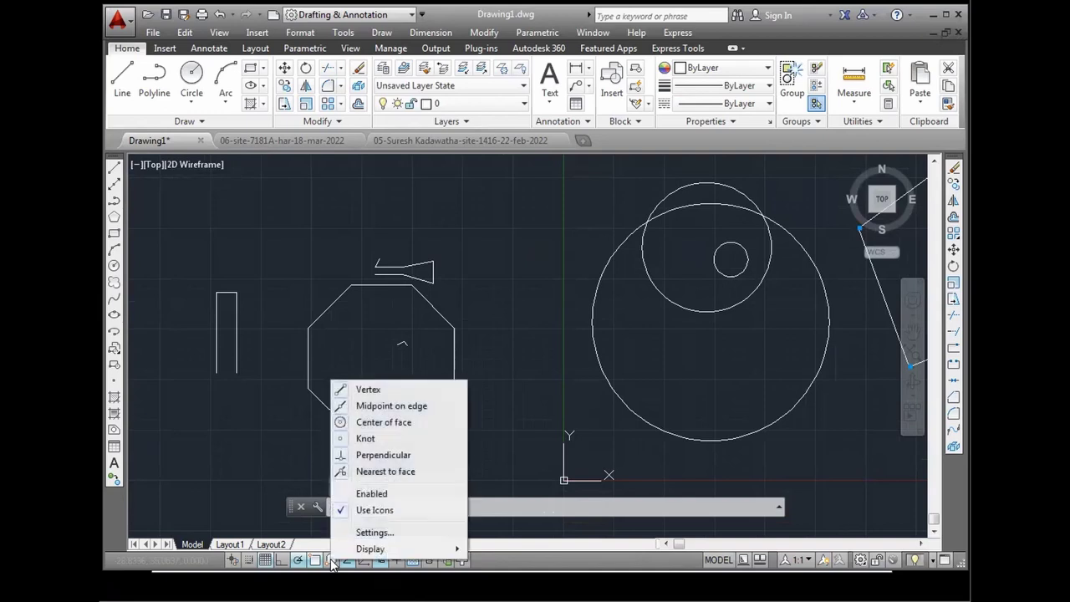
left_click(384, 535)
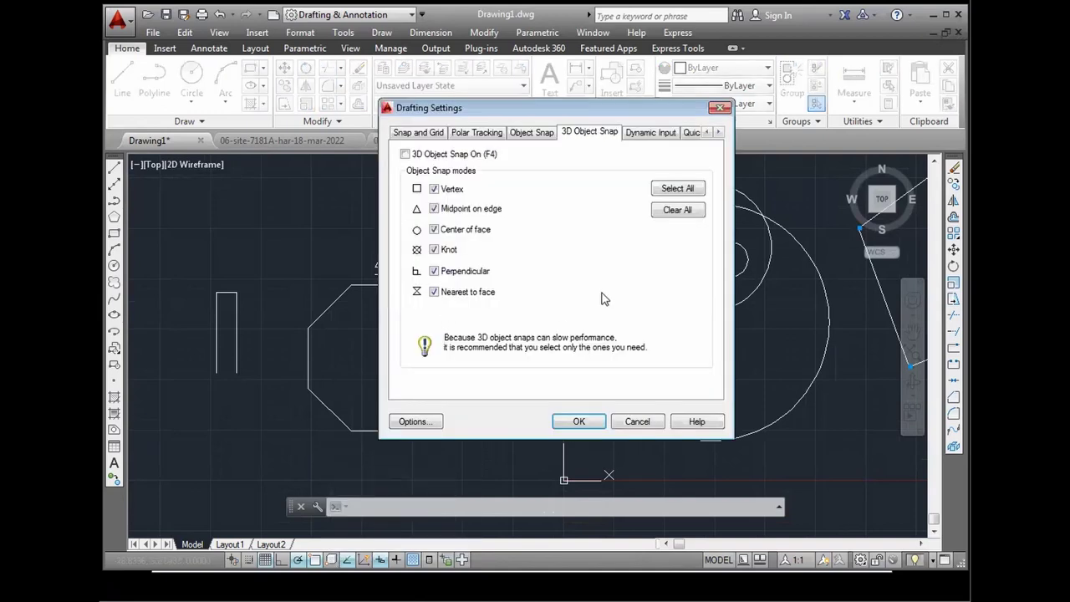
left_click(681, 190)
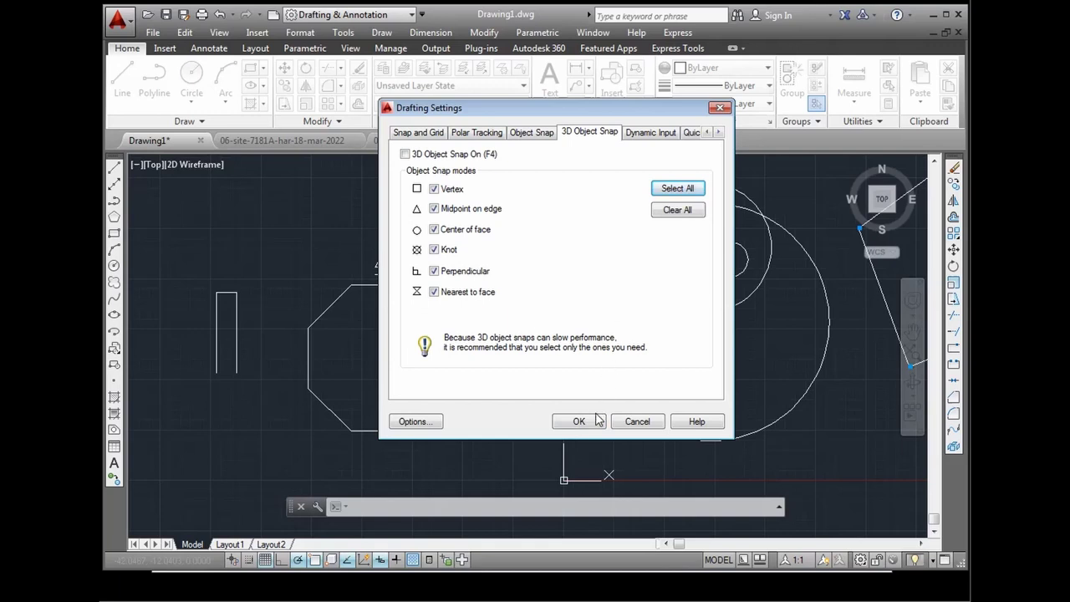
left_click(578, 420)
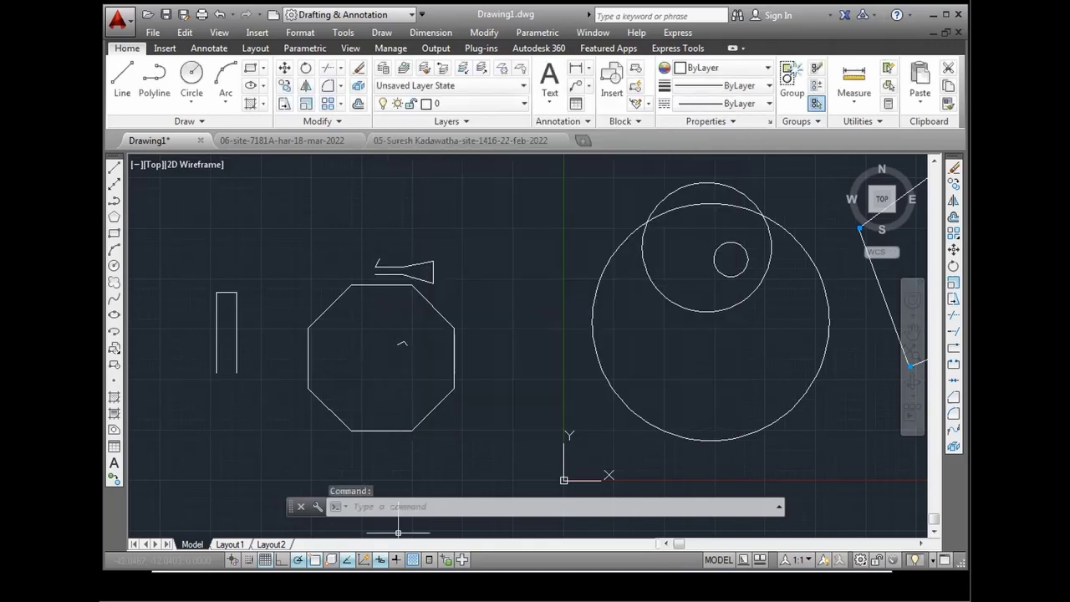
key("alt+Tab")
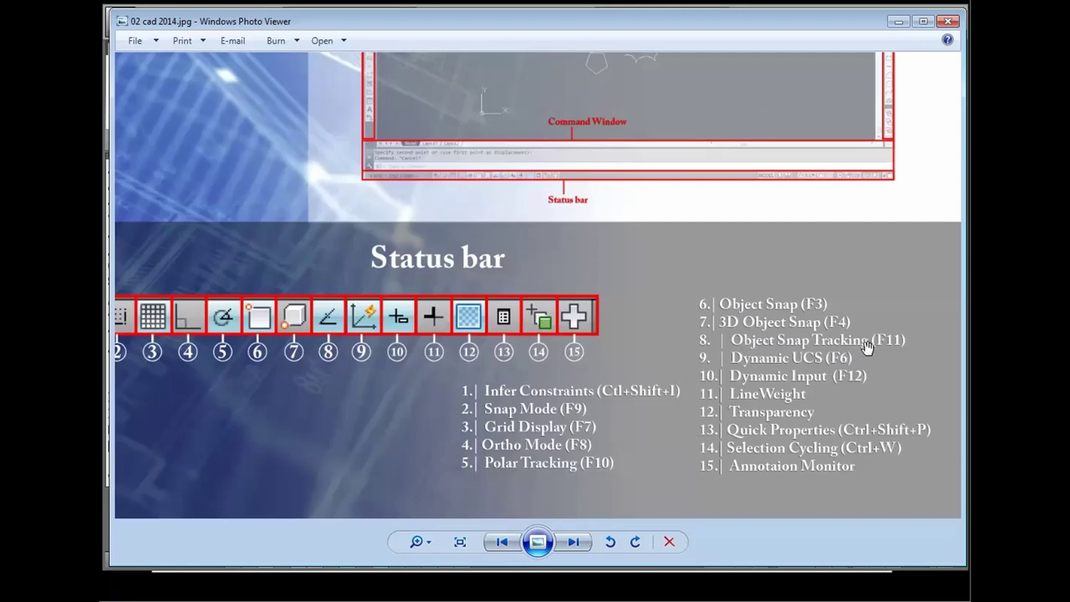
Step: Minimize Photo Viewer and start the LINE command, zooming in on the tall rectangle
left_click(898, 21)
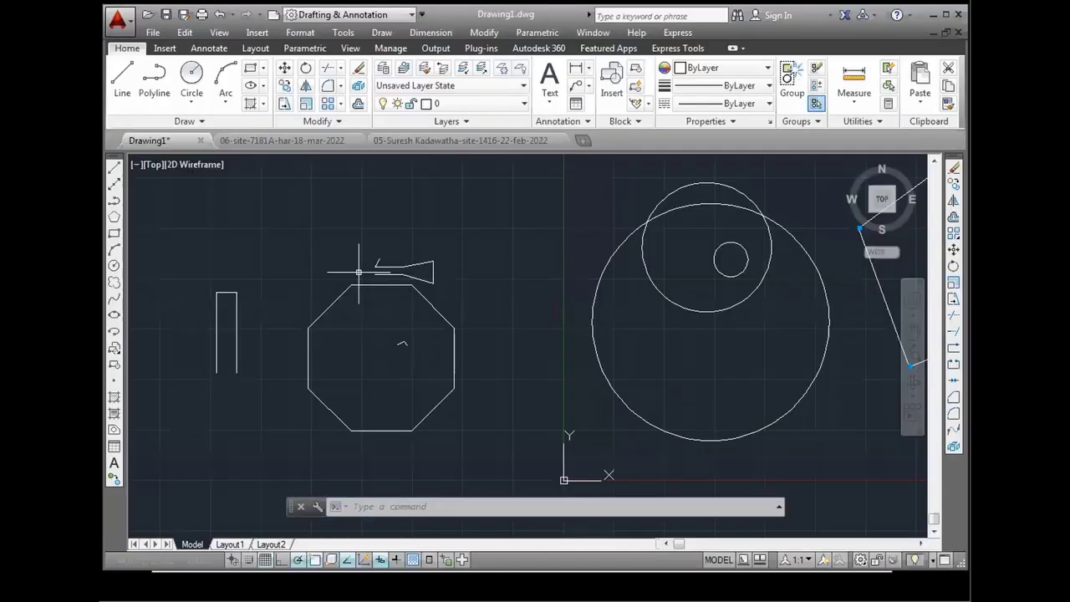
left_click(127, 88)
scroll(217, 266, "up", 5)
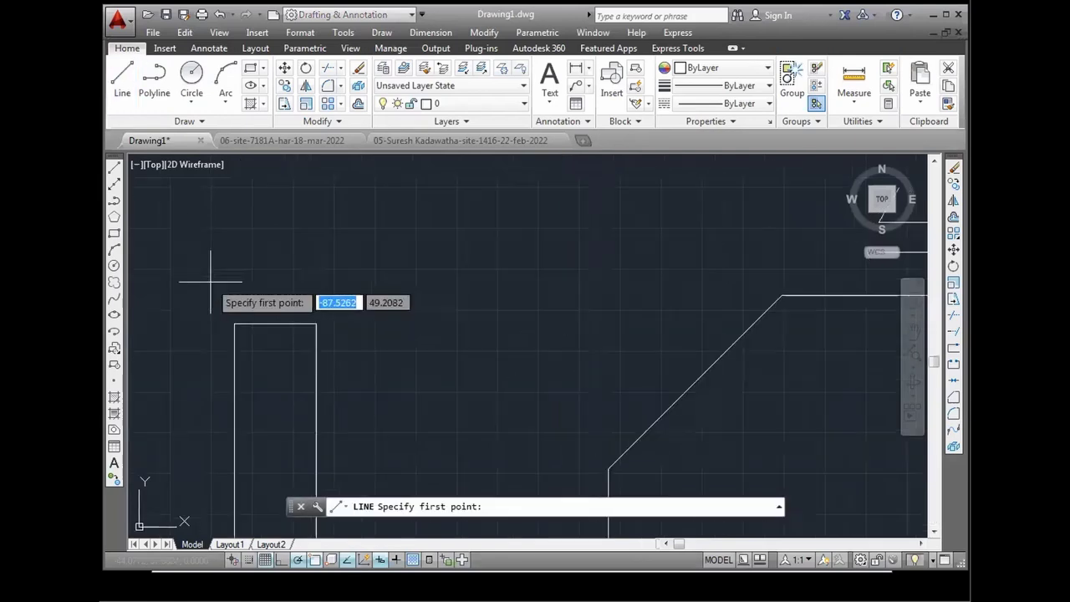
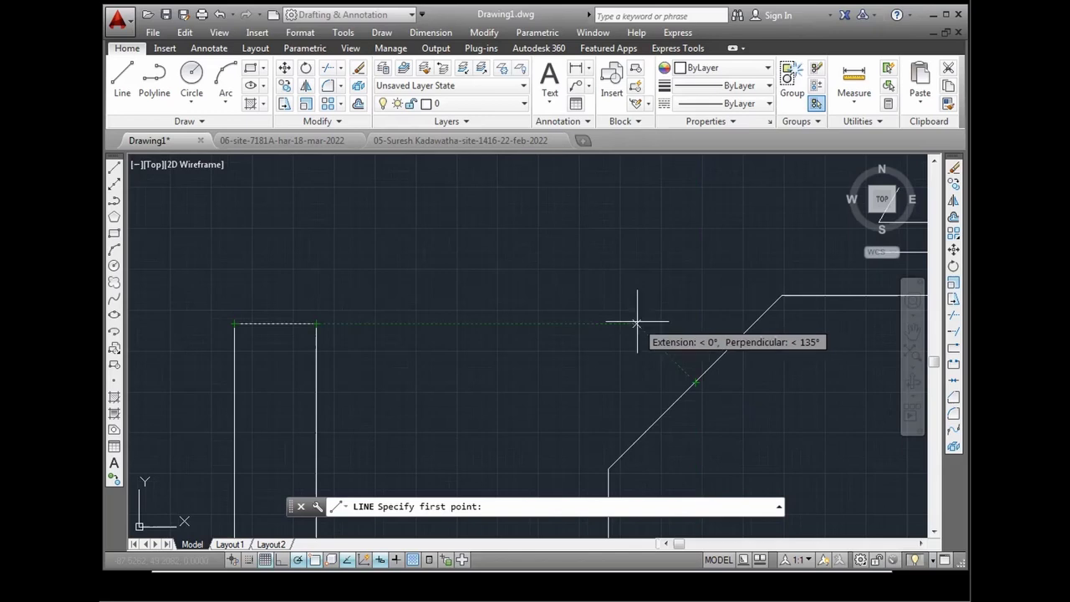
Step: Cancel the unfinished line and zoom around the drawing
key("Escape")
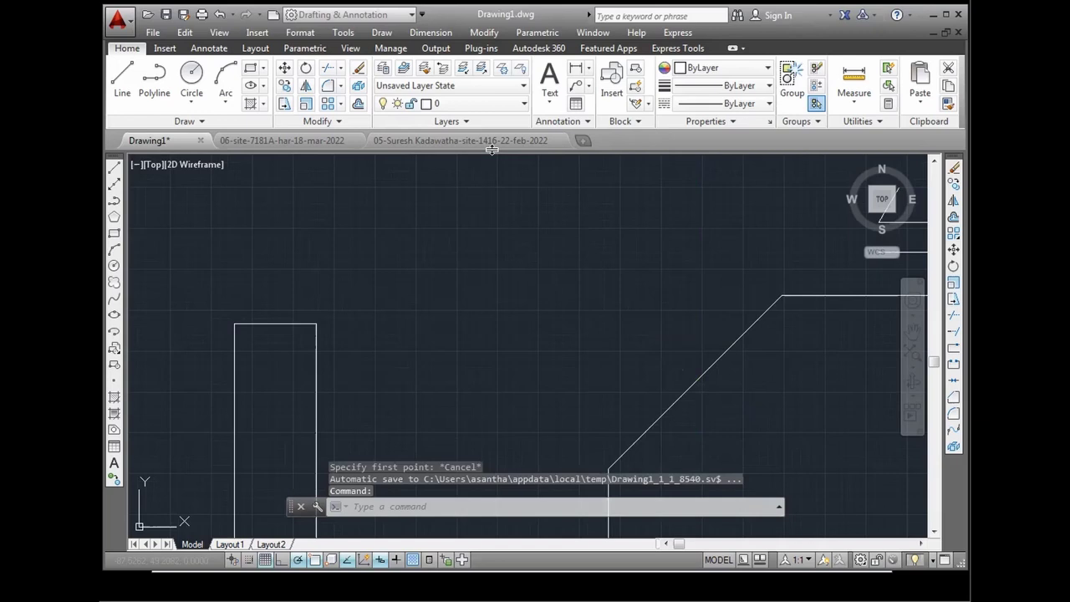
scroll(484, 308, "down", 5)
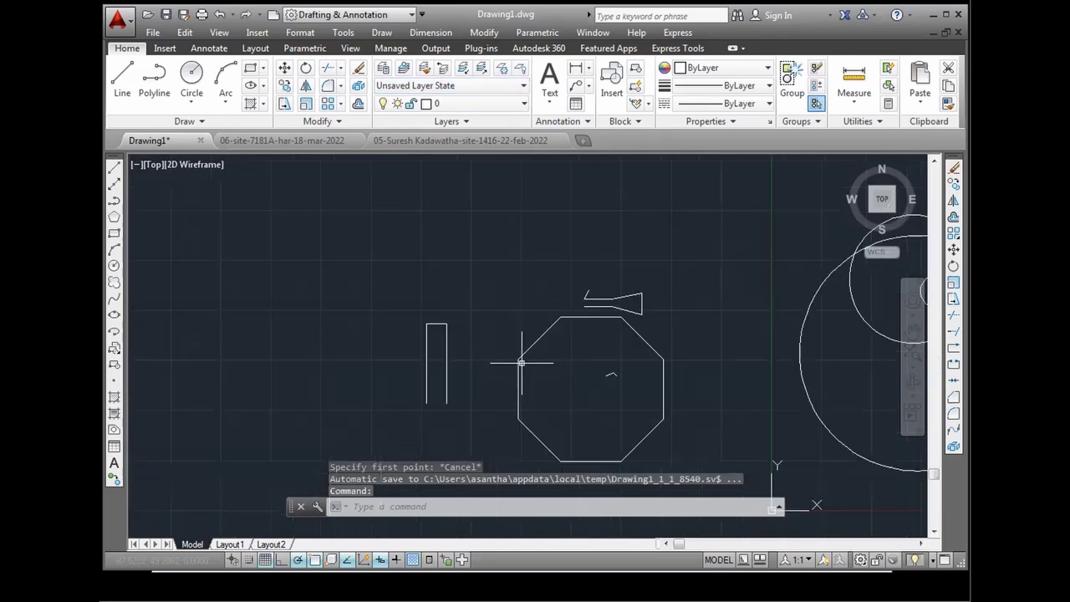
scroll(521, 364, "up", 4)
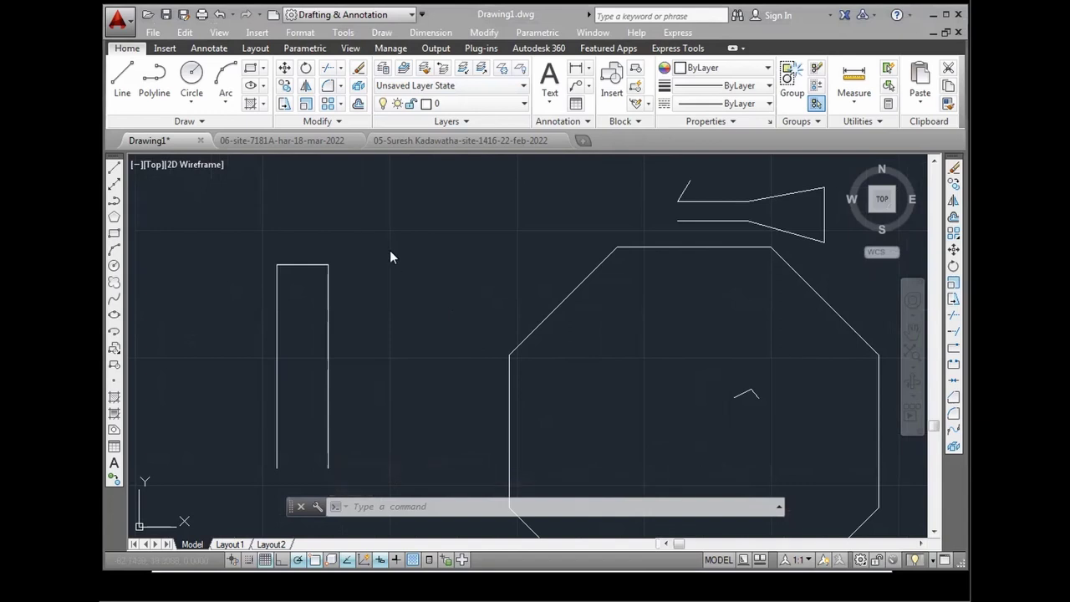
scroll(395, 335, "down", 3)
scroll(176, 176, "up", 3)
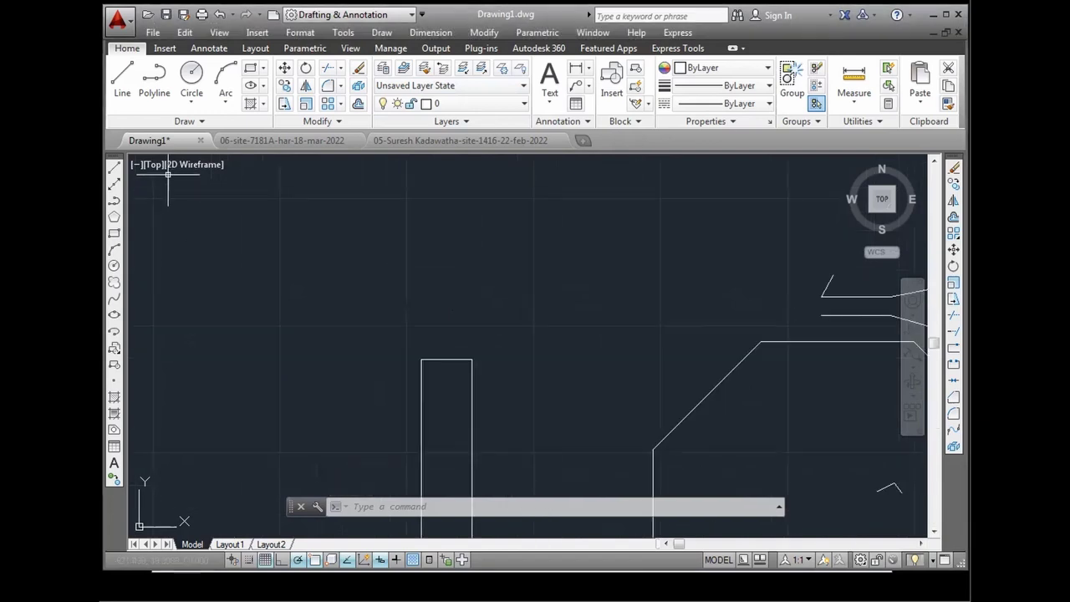
Step: Draw a rectangle up and to the left of the tall narrow rectangle
left_click(253, 73)
left_click(261, 280)
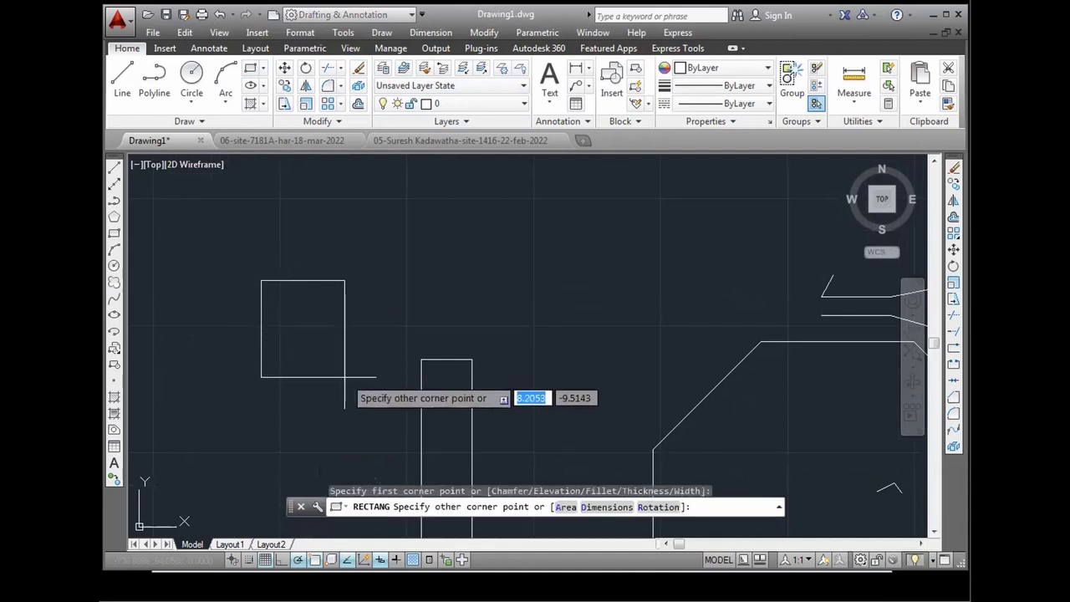
left_click(357, 401)
scroll(300, 365, "up", 2)
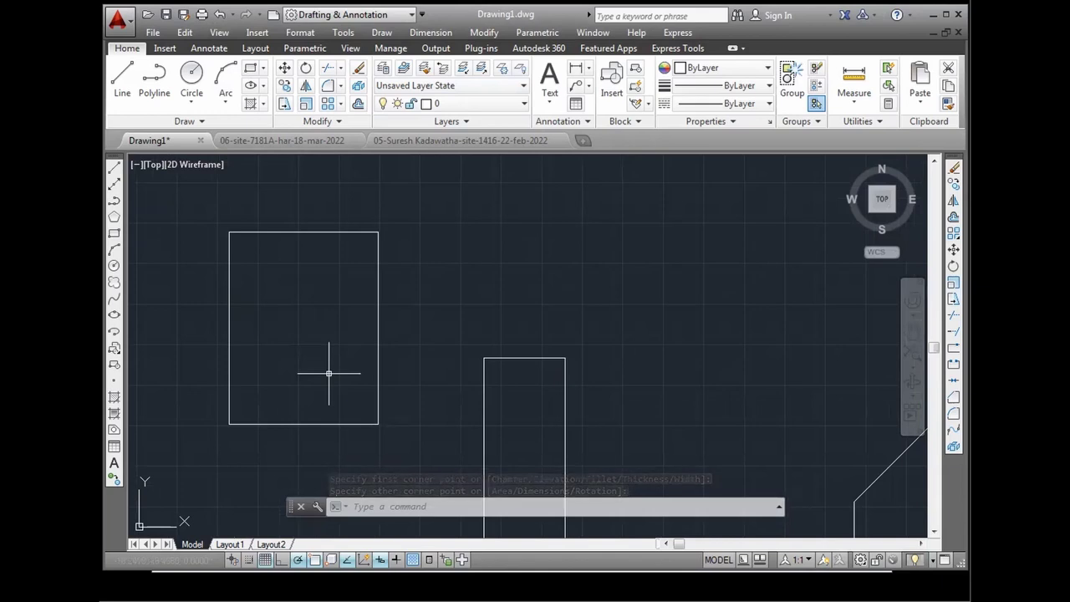
Step: Draw a circle centred near the middle of the new rectangle, setting its radius by a click
left_click(196, 78)
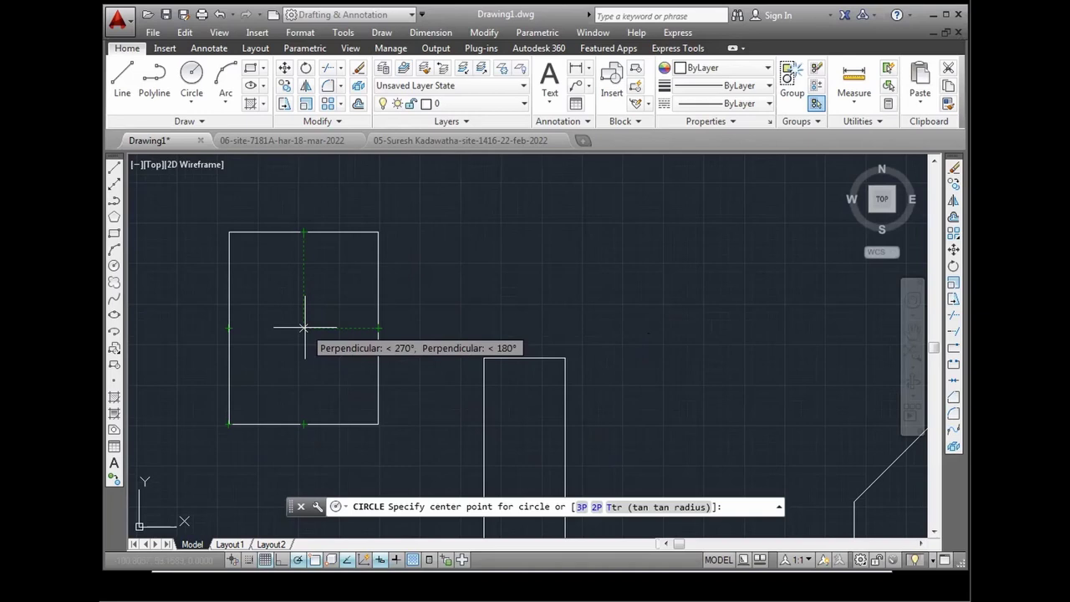
key("Escape")
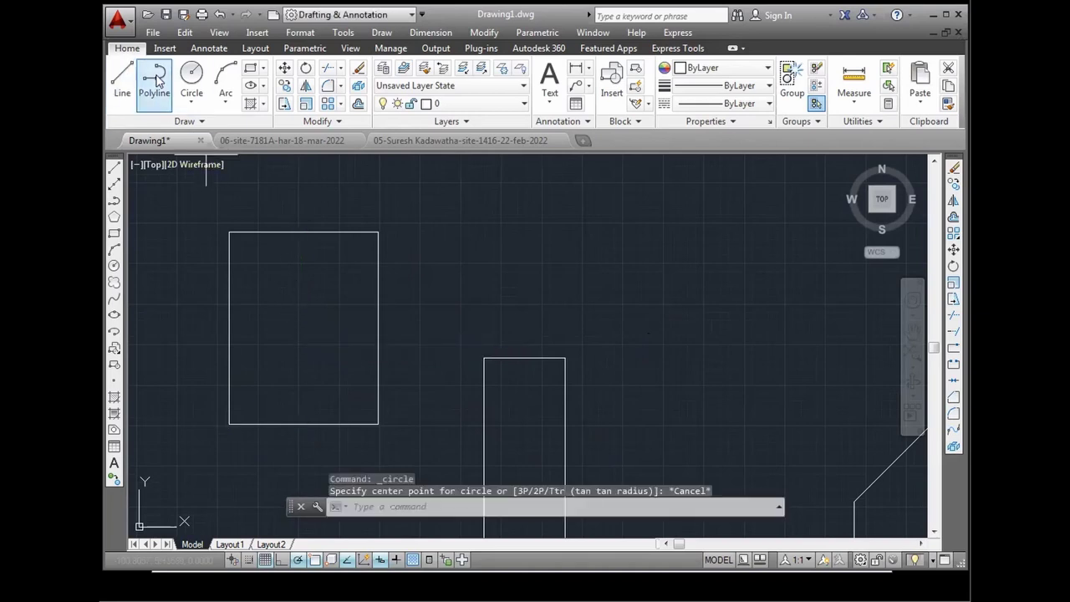
left_click(191, 77)
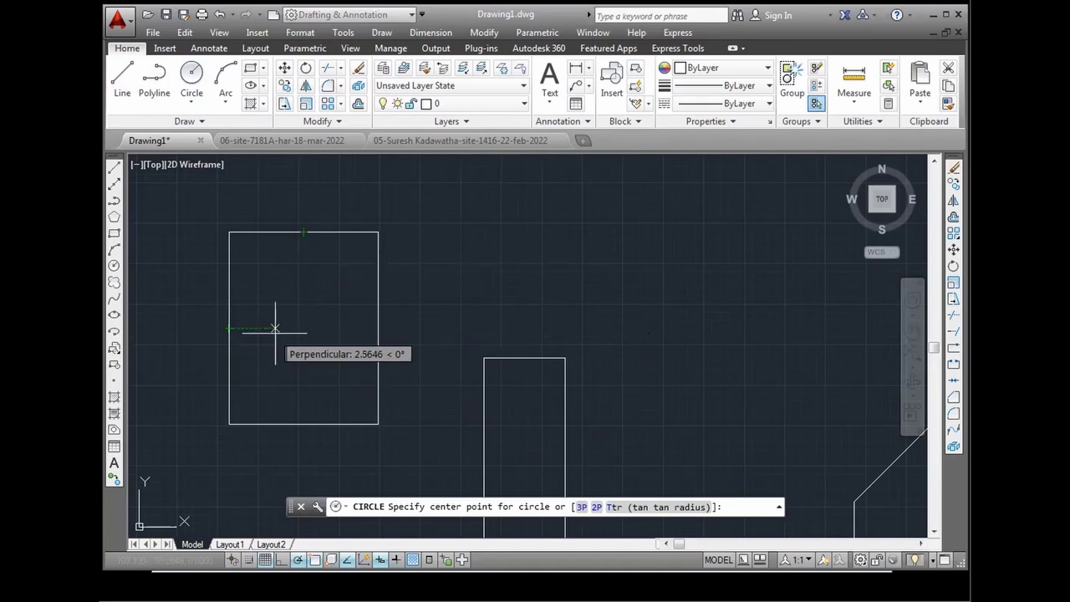
left_click(303, 327)
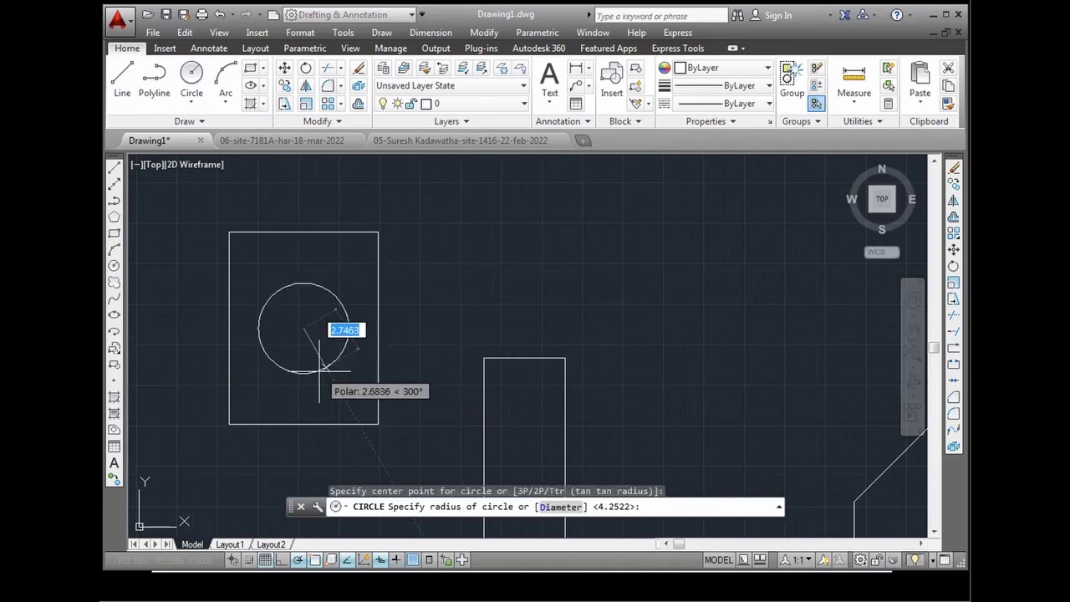
left_click(318, 370)
scroll(303, 325, "up", 2)
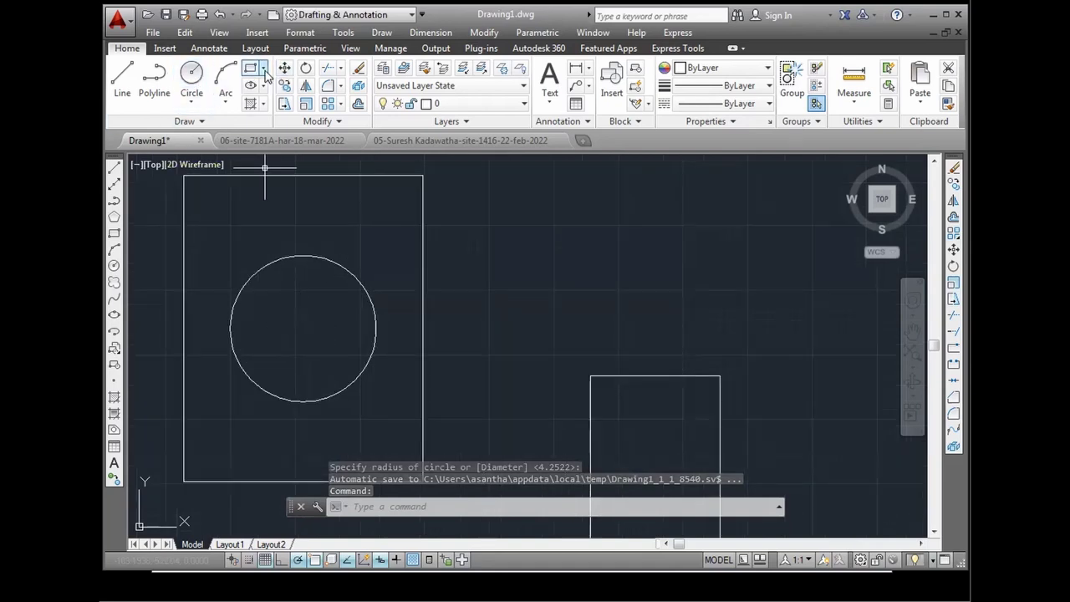
left_click(266, 73)
Step: Draw a square from the circle's top-left to its bottom-right so it encloses the circle
left_click(284, 85)
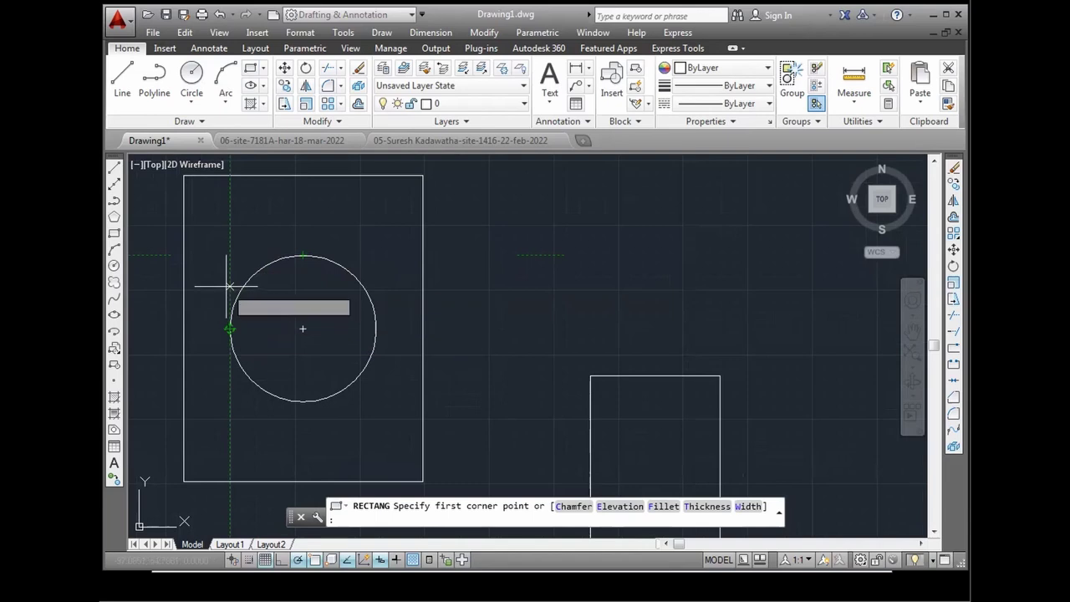
left_click(230, 256)
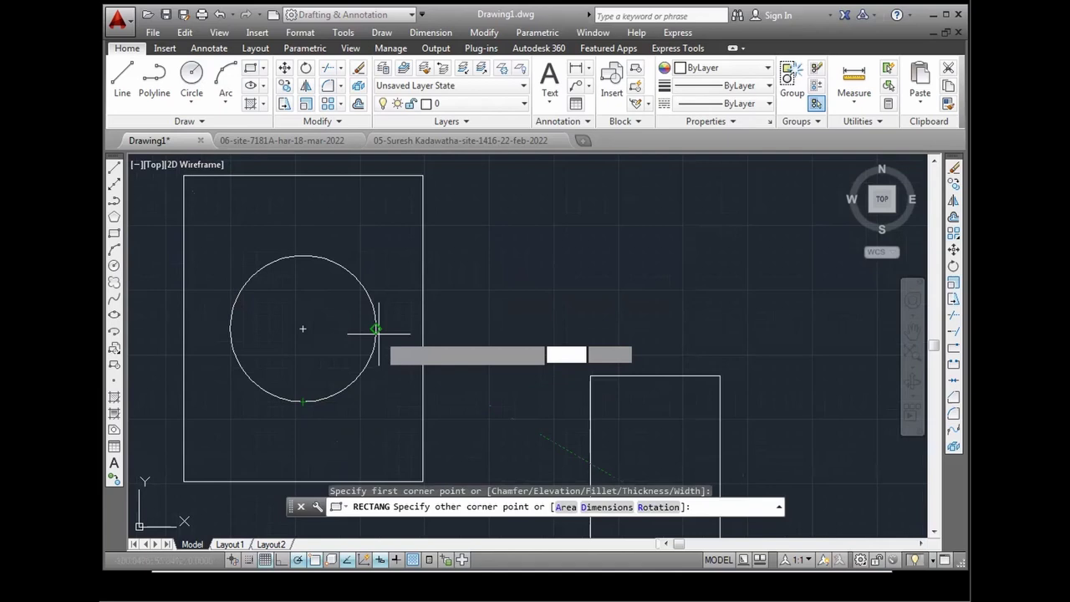
left_click(376, 402)
scroll(334, 395, "down", 2)
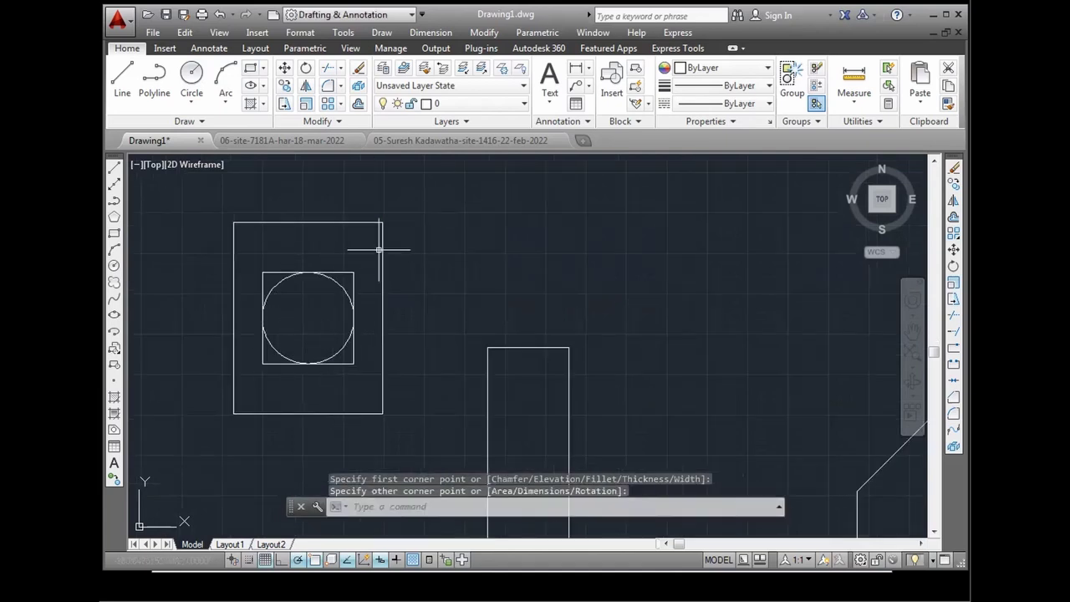
scroll(316, 297, "up", 2)
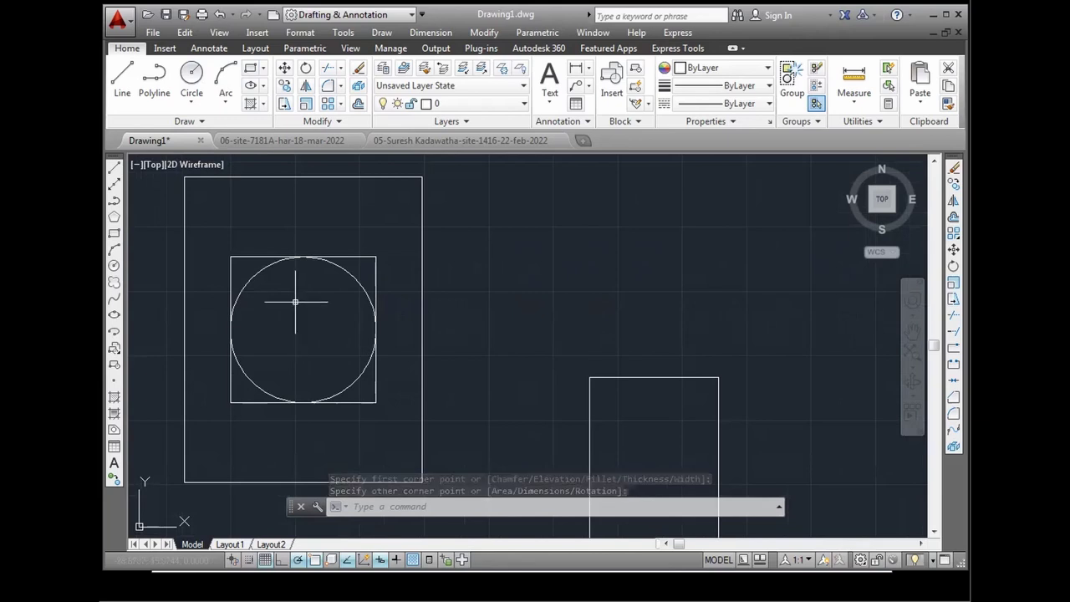
scroll(295, 301, "down", 2)
scroll(295, 301, "down", 2)
scroll(295, 302, "up", 2)
scroll(296, 301, "up", 2)
scroll(296, 302, "down", 1)
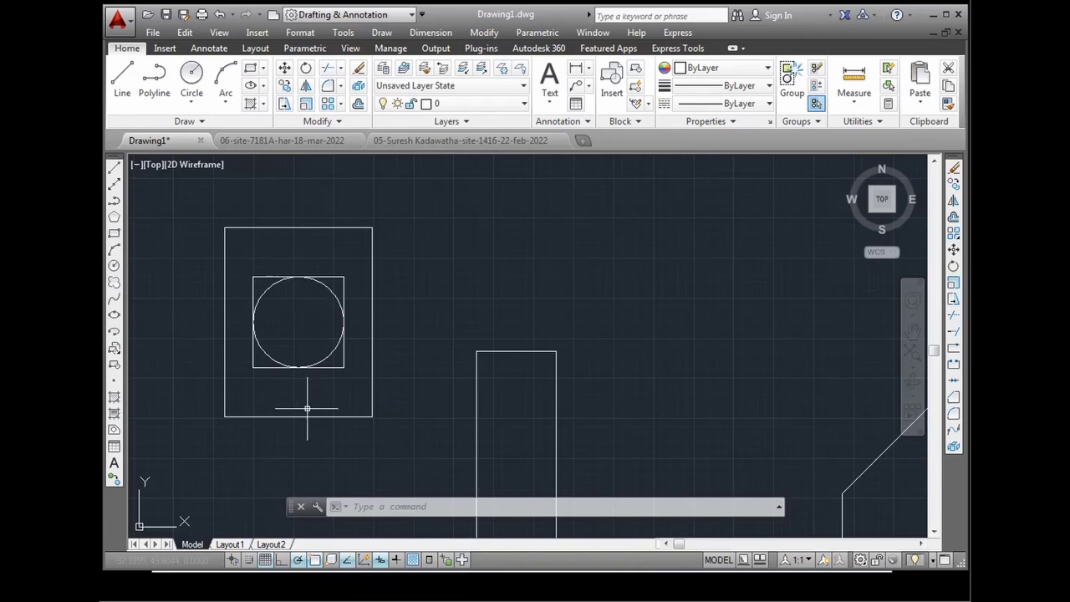
scroll(239, 375, "down", 5)
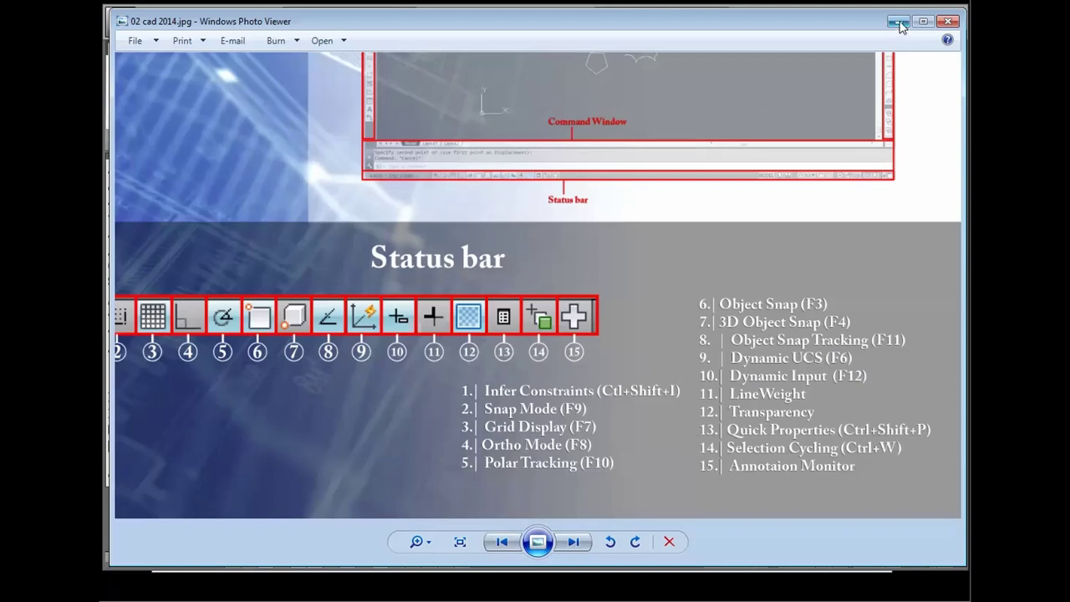
Step: Minimize the status-bar slide and pan to the drawing's lower-left part
left_click(899, 27)
scroll(524, 292, "down", 3)
middle_click_drag(544, 343, 318, 253)
scroll(360, 334, "up", 2)
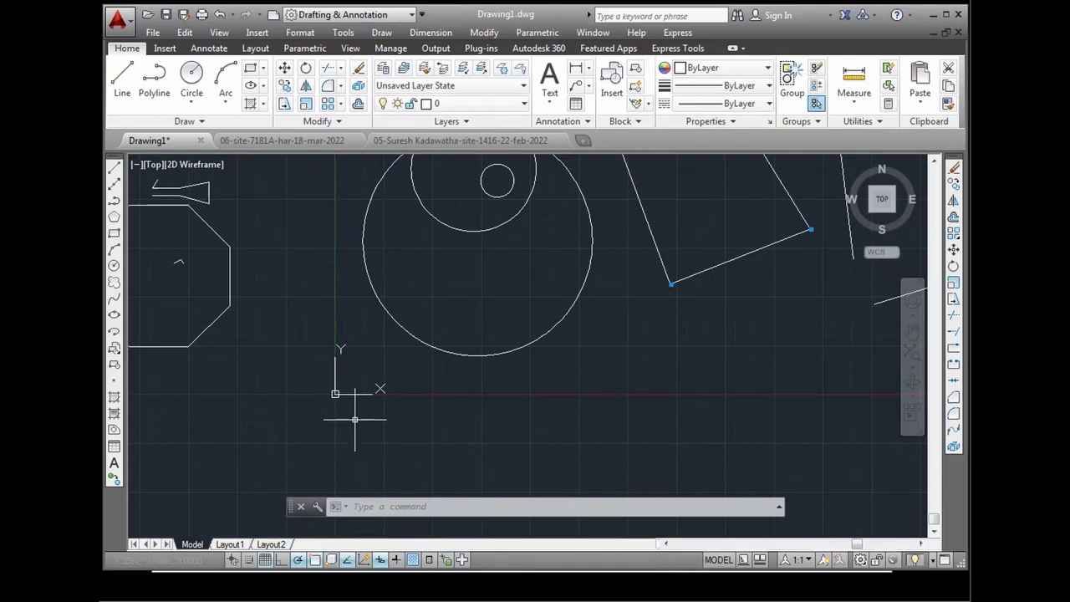
Step: Rotate the UCS so its X axis points up-left, then toggle Dynamic UCS
scroll(351, 406, "up", 2)
left_click(355, 383)
left_click(365, 381)
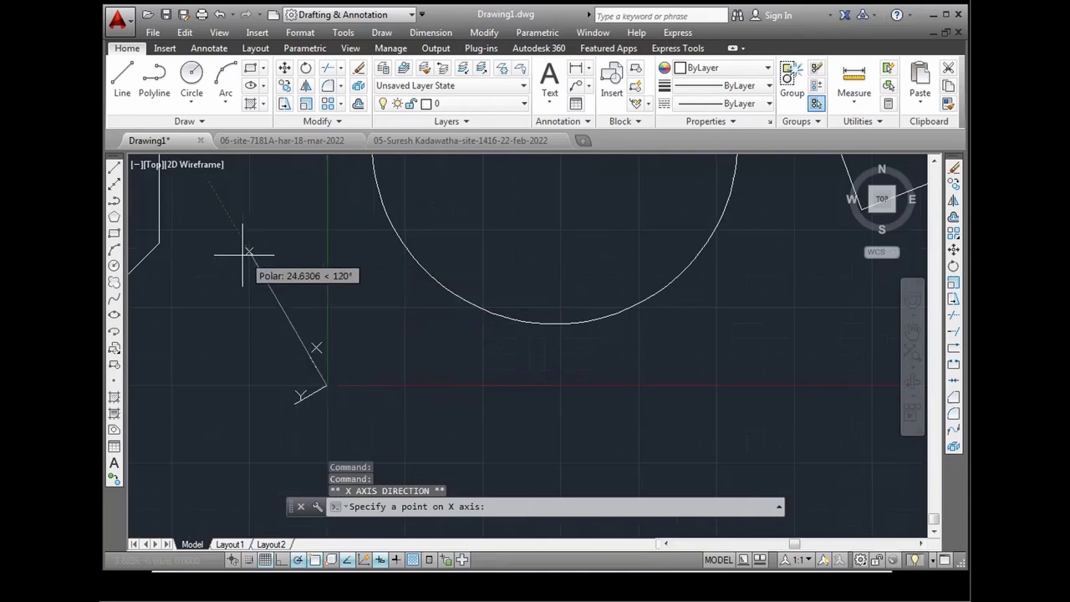
left_click(239, 245)
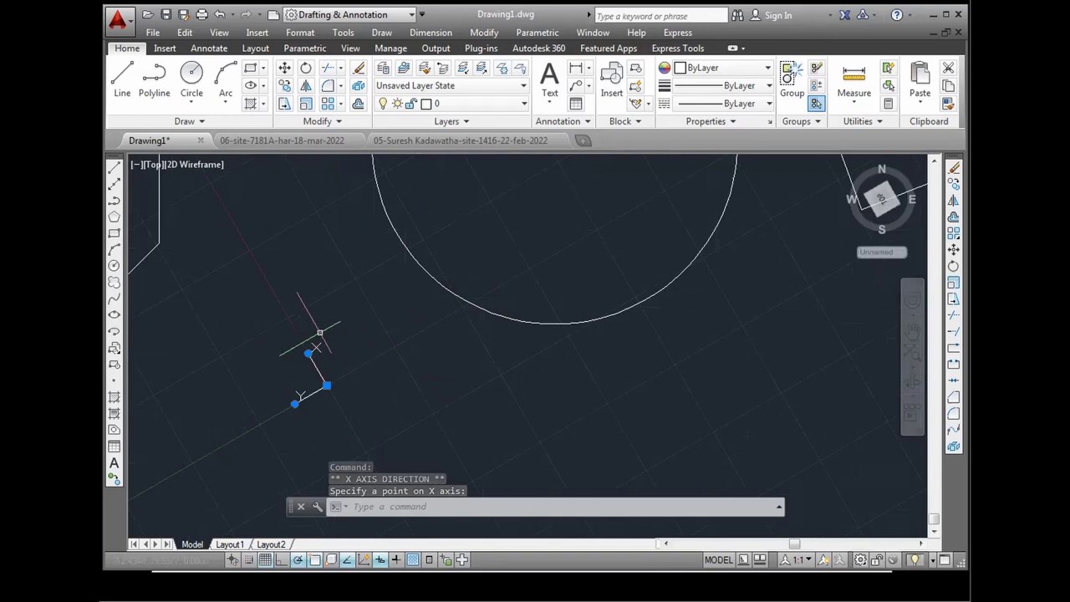
left_click(365, 568)
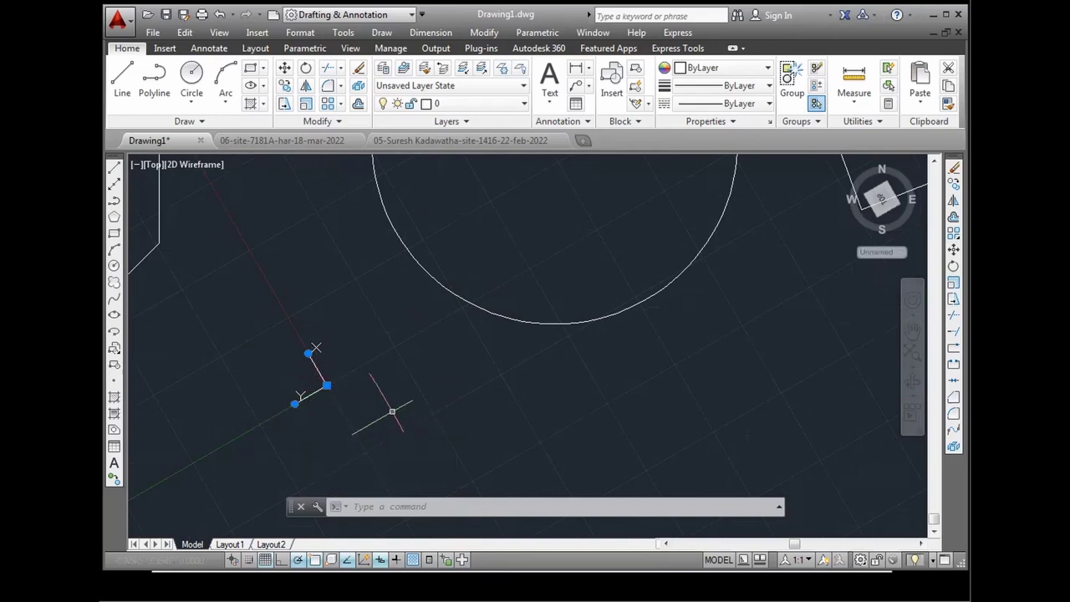
Step: Switch Dynamic UCS on and bring up the UCS icon's shortcut menu
scroll(334, 395, "up", 2)
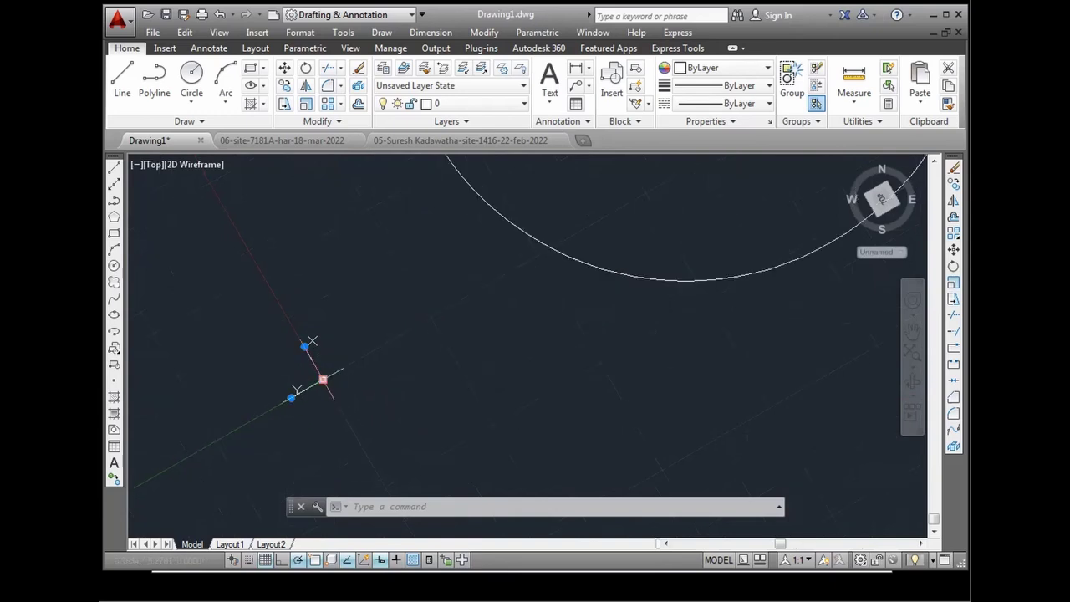
right_click(324, 380)
key("Escape")
left_click(401, 370)
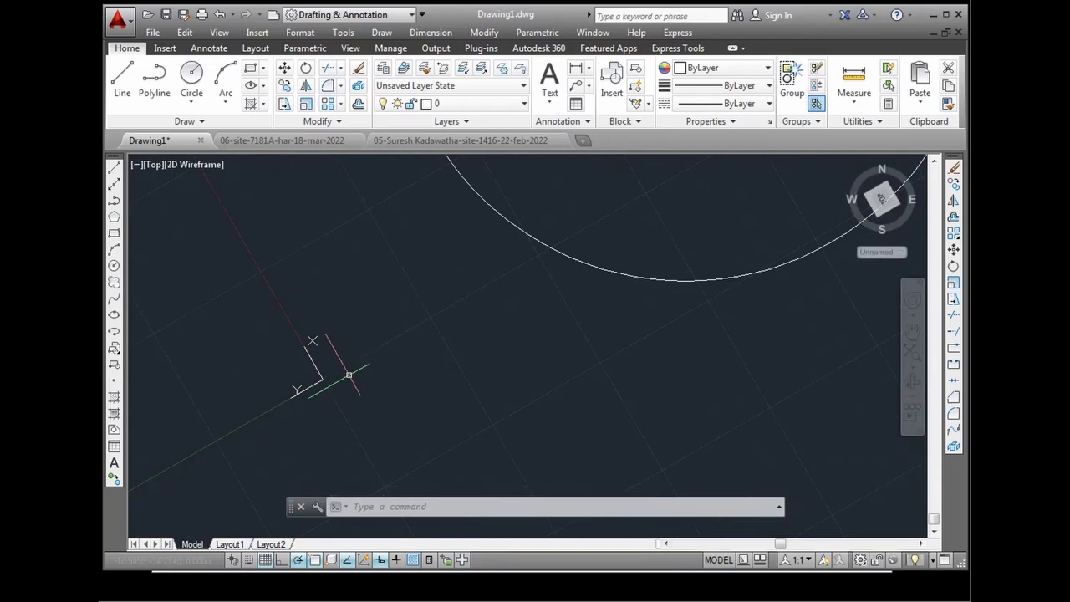
left_click(369, 558)
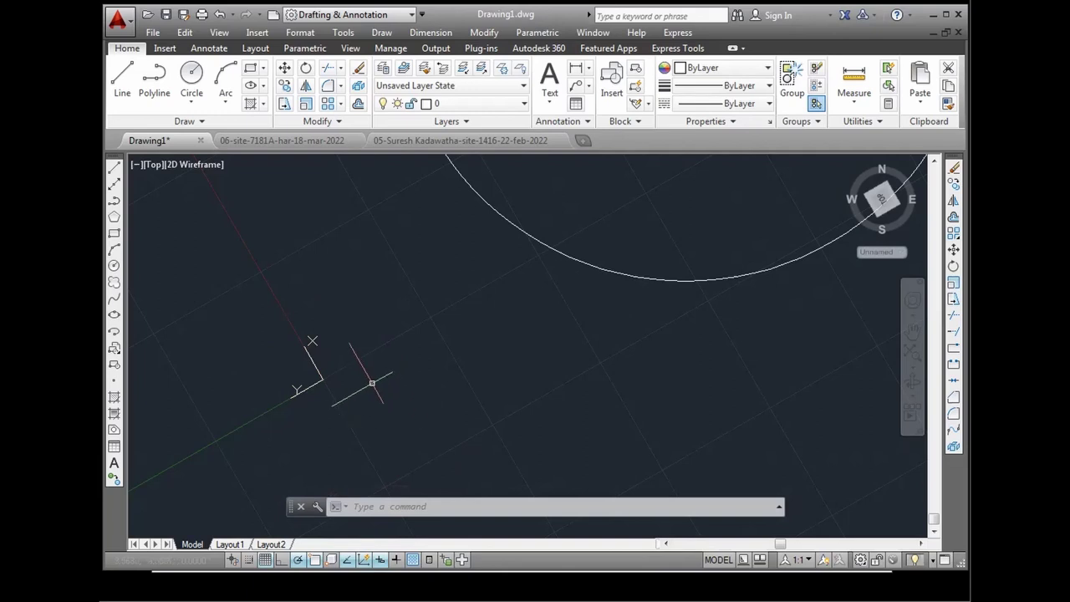
left_click(315, 361)
right_click(322, 358)
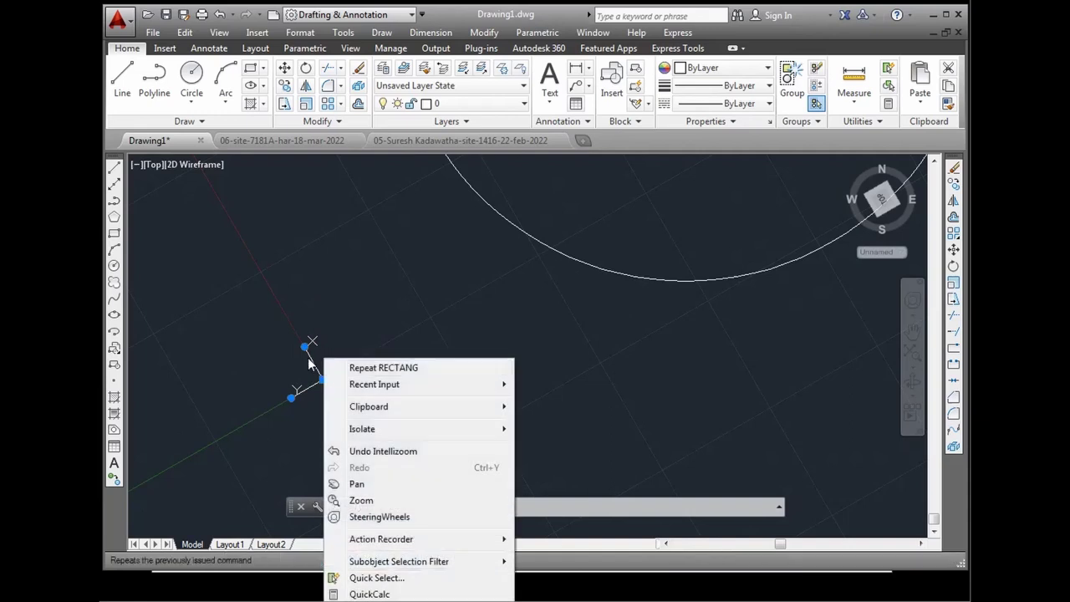
Step: Reset the UCS to World from the UCS icon's shortcut menu
right_click(309, 362)
key("Escape")
left_click(299, 227)
scroll(318, 359, "down", 2)
scroll(326, 360, "up", 3)
left_click(326, 360)
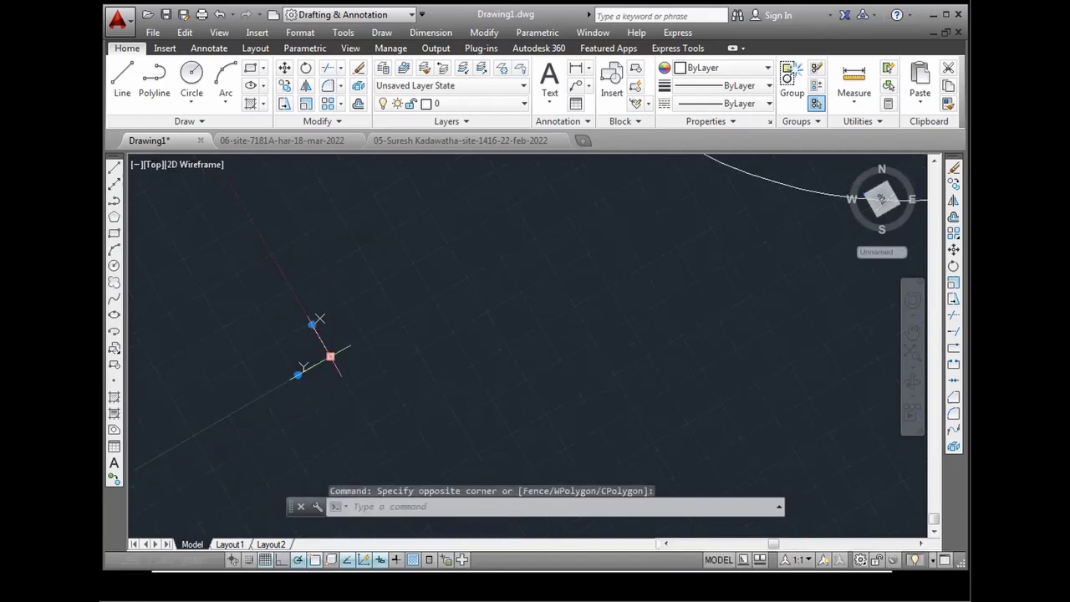
right_click(331, 355)
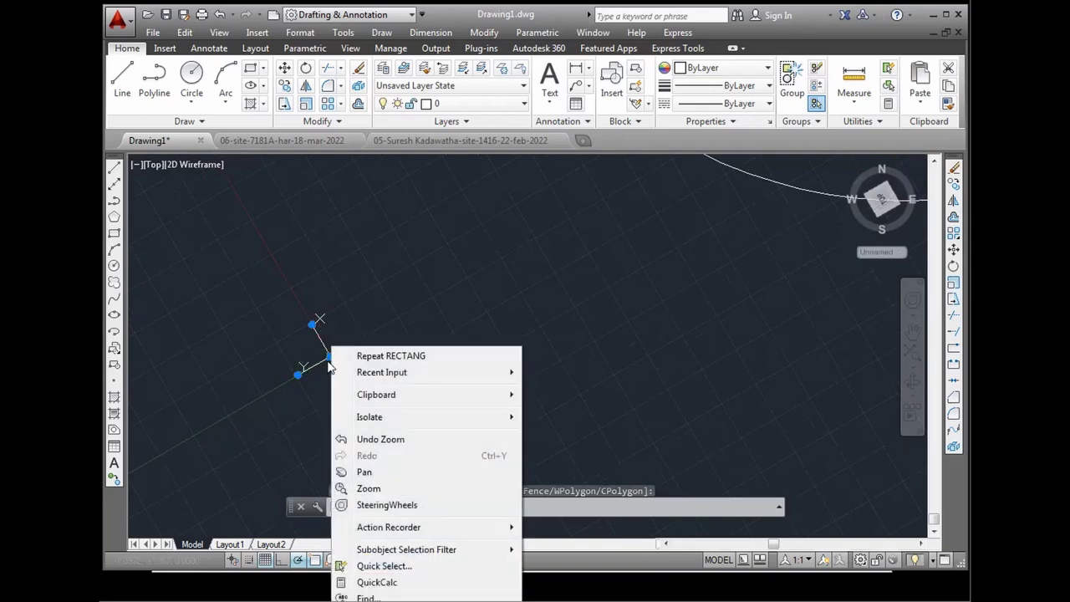
right_click(328, 361)
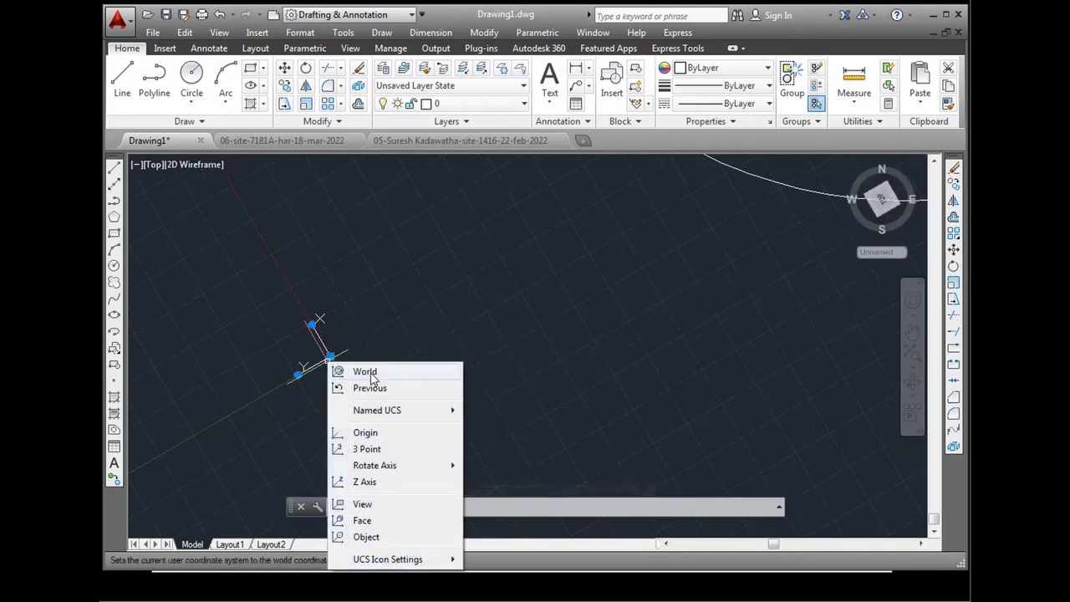
left_click(365, 372)
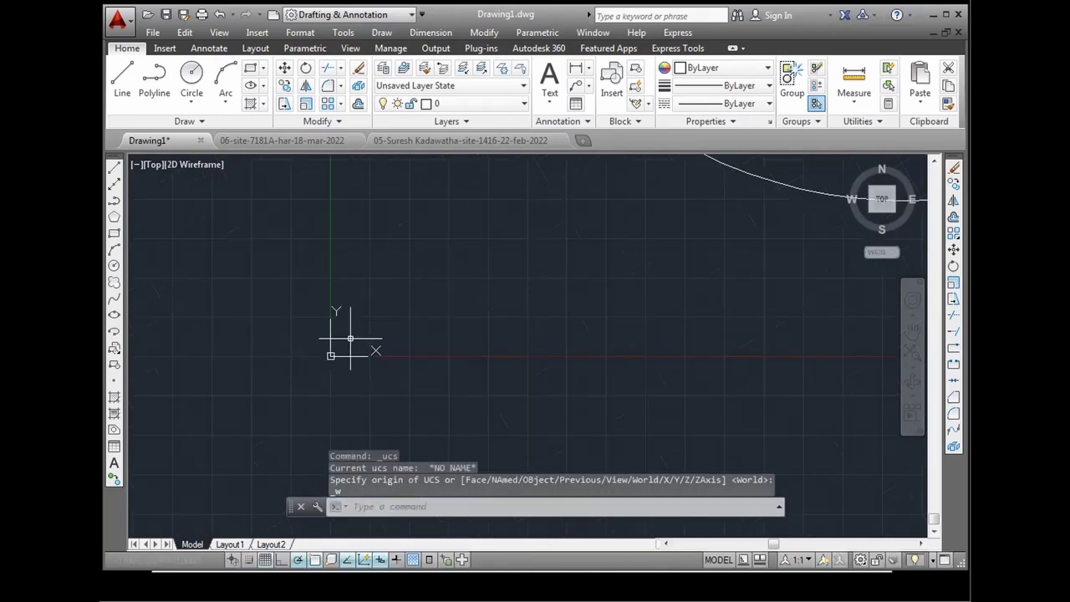
Step: Move the UCS origin to a new point, then reset it to World
left_click(341, 363)
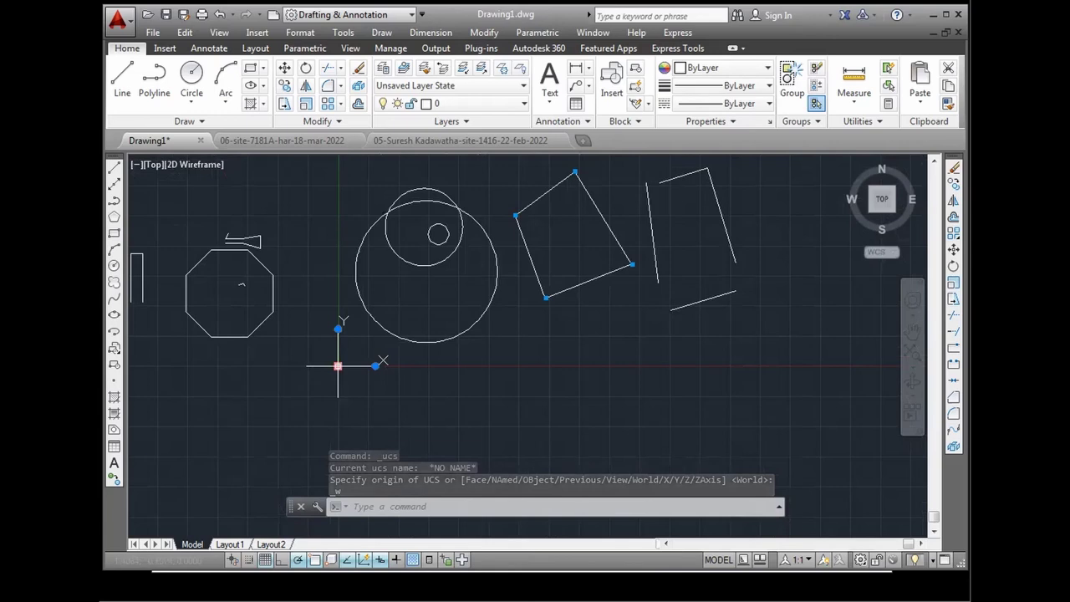
left_click(338, 366)
left_click(290, 199)
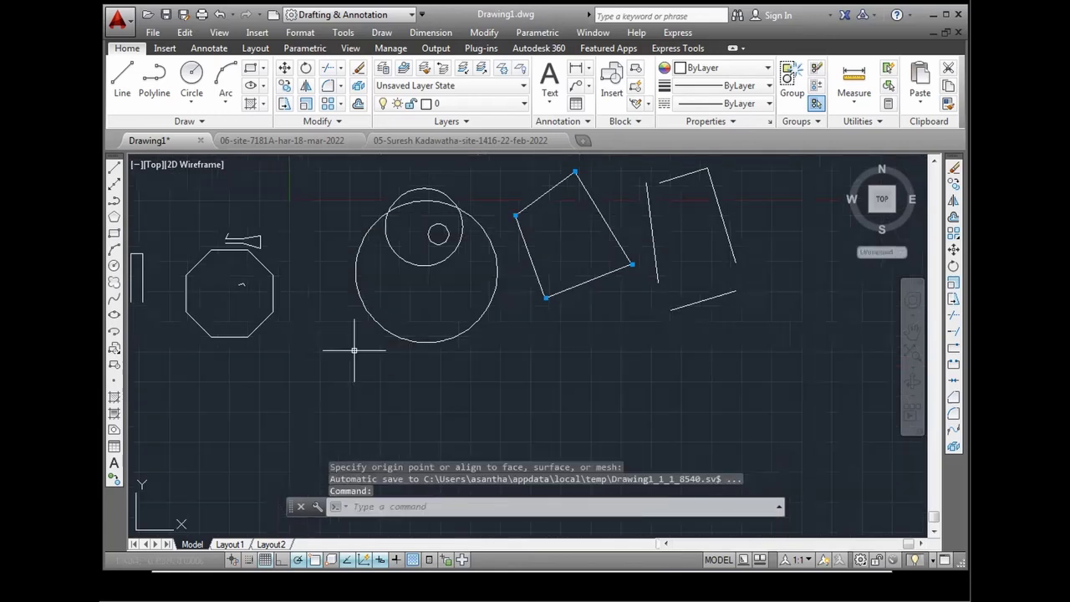
key("Escape")
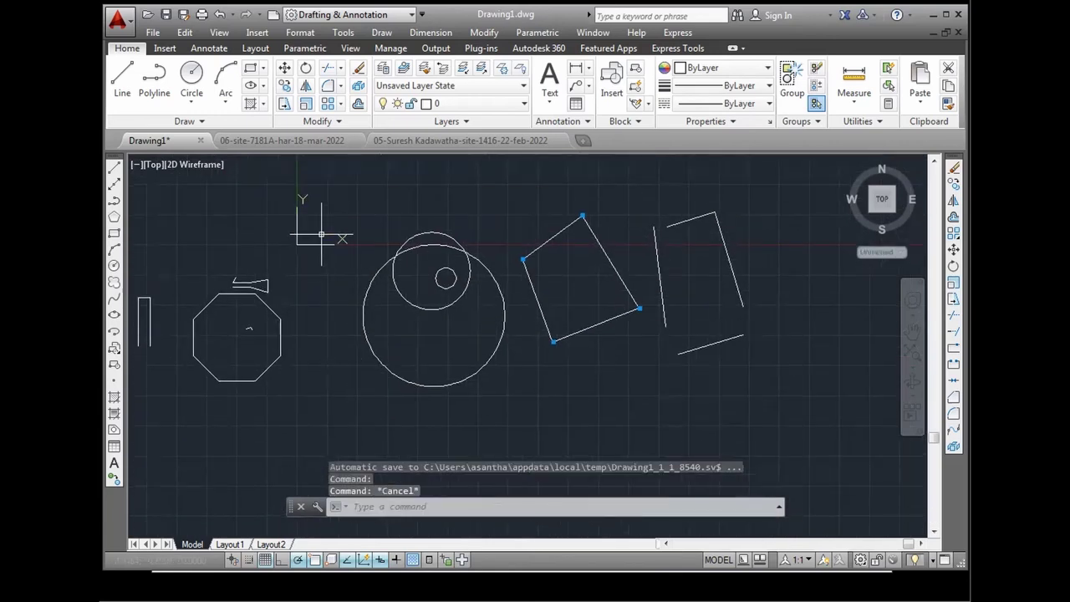
right_click(310, 246)
left_click(341, 256)
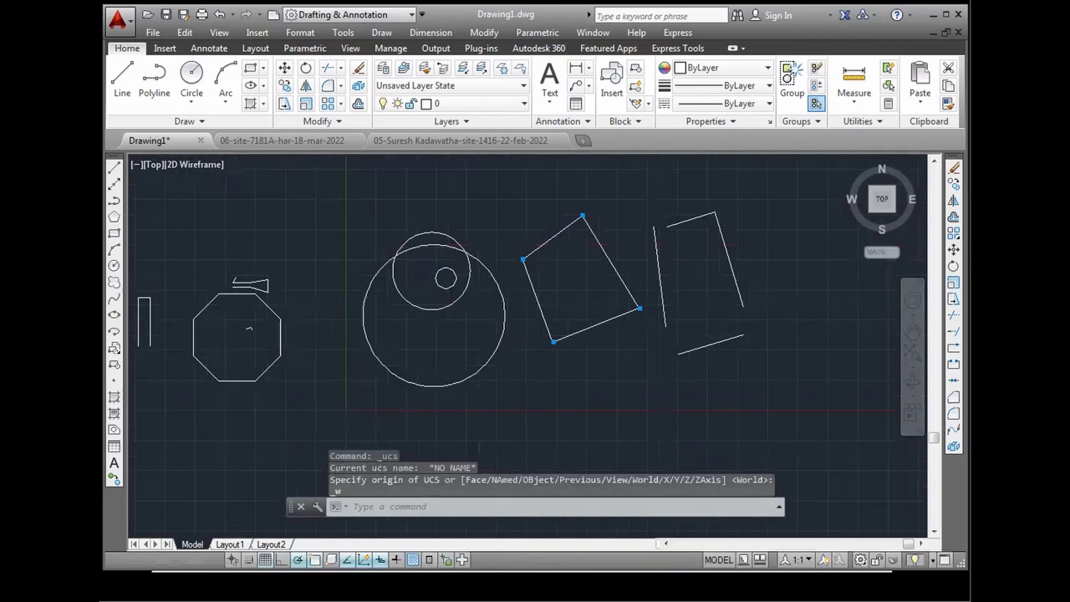
Step: Reset the UCS to World once more so the icon returns to the origin
scroll(345, 409, "up", 2)
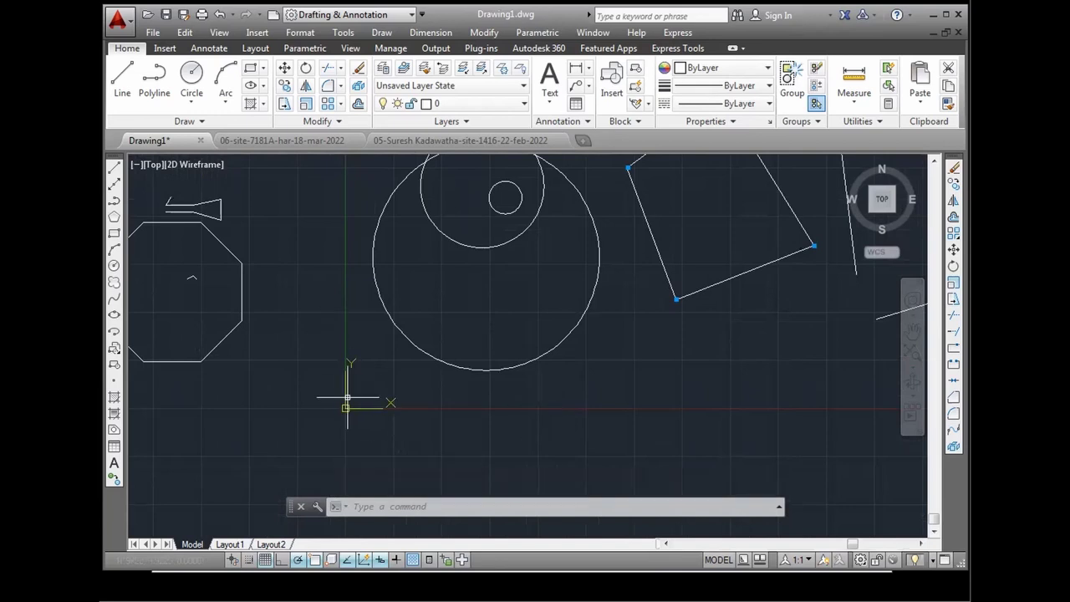
right_click(346, 408)
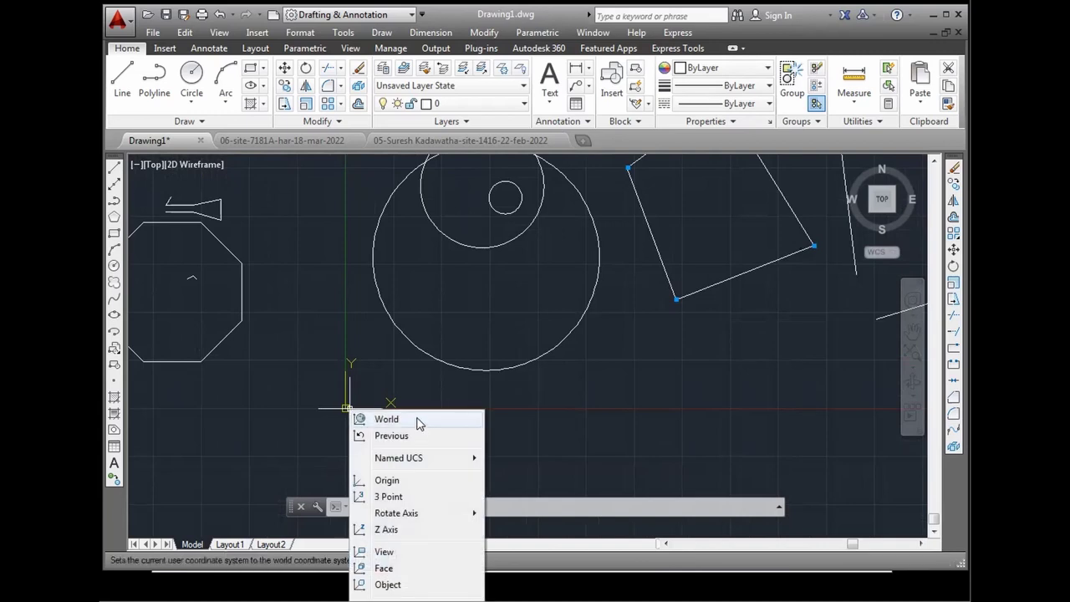
left_click(386, 419)
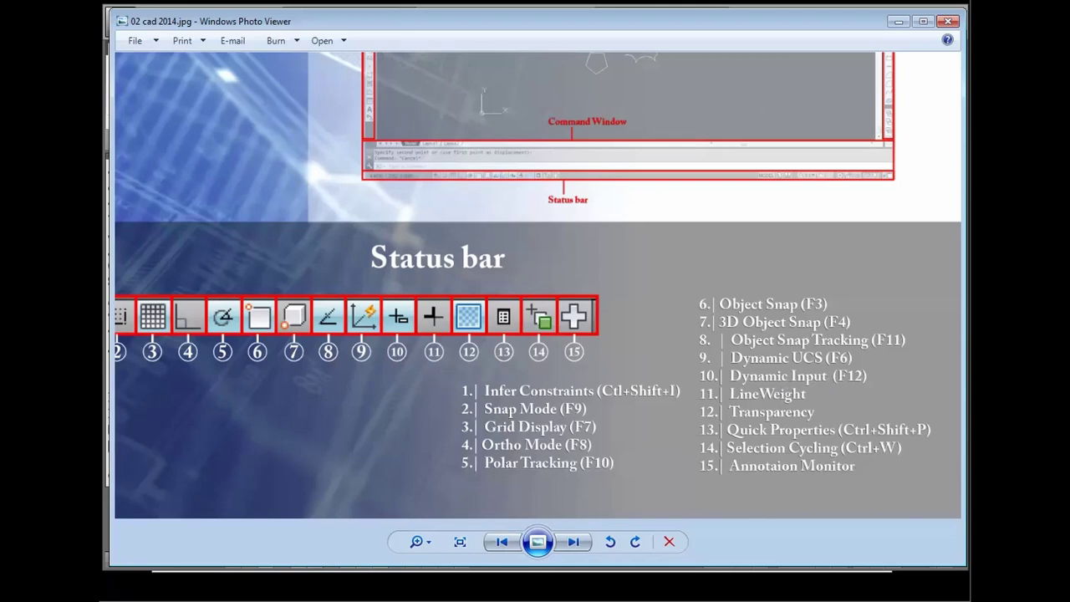
Step: Minimize the status-bar slide and return to the AutoCAD drawing
left_click(899, 21)
scroll(553, 402, "down", 3)
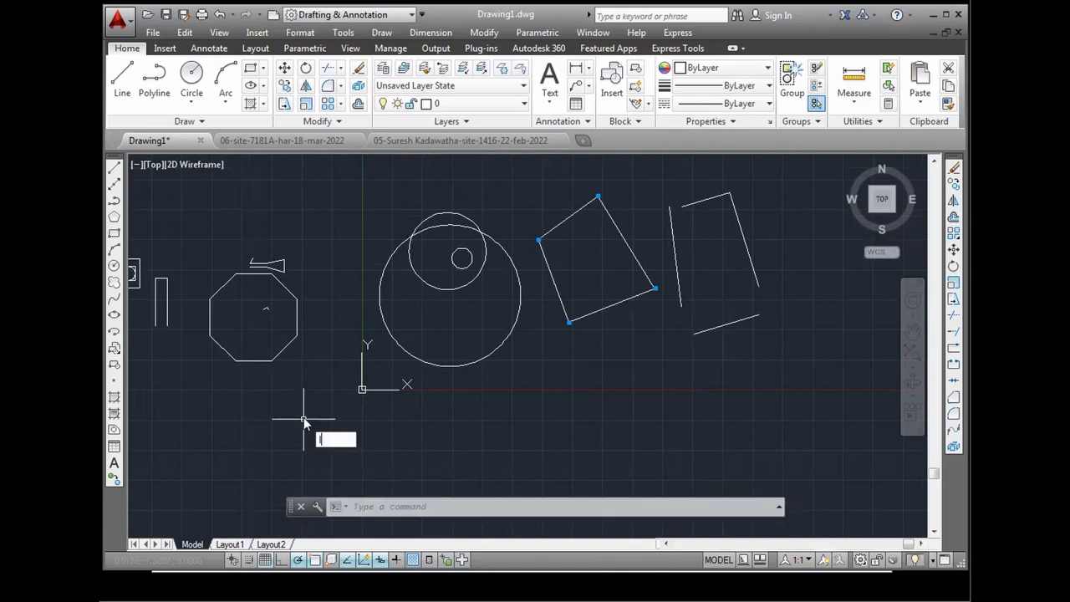
type("n")
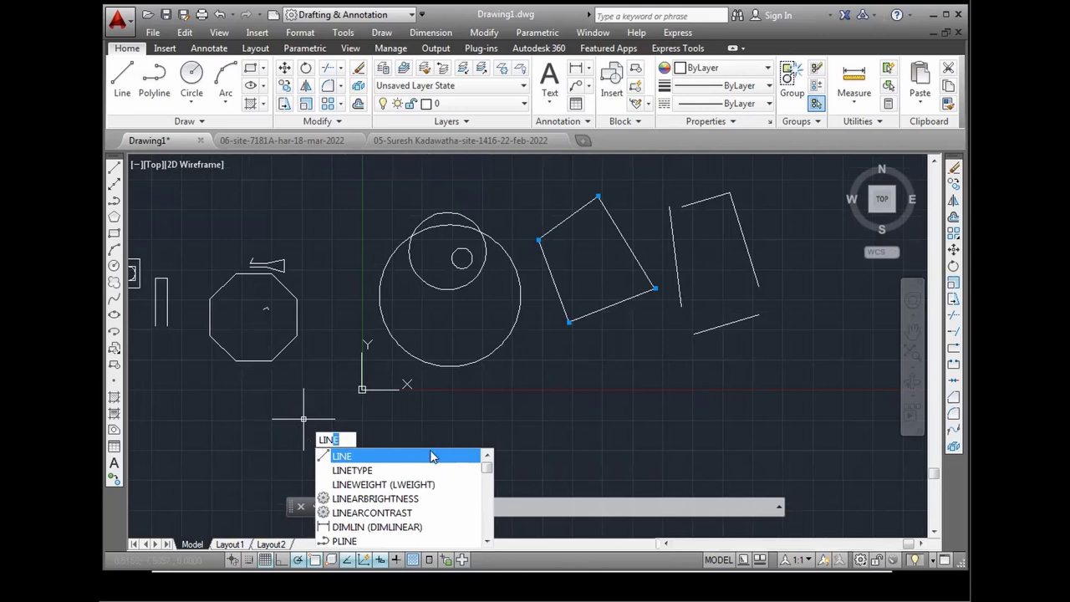
left_click(376, 456)
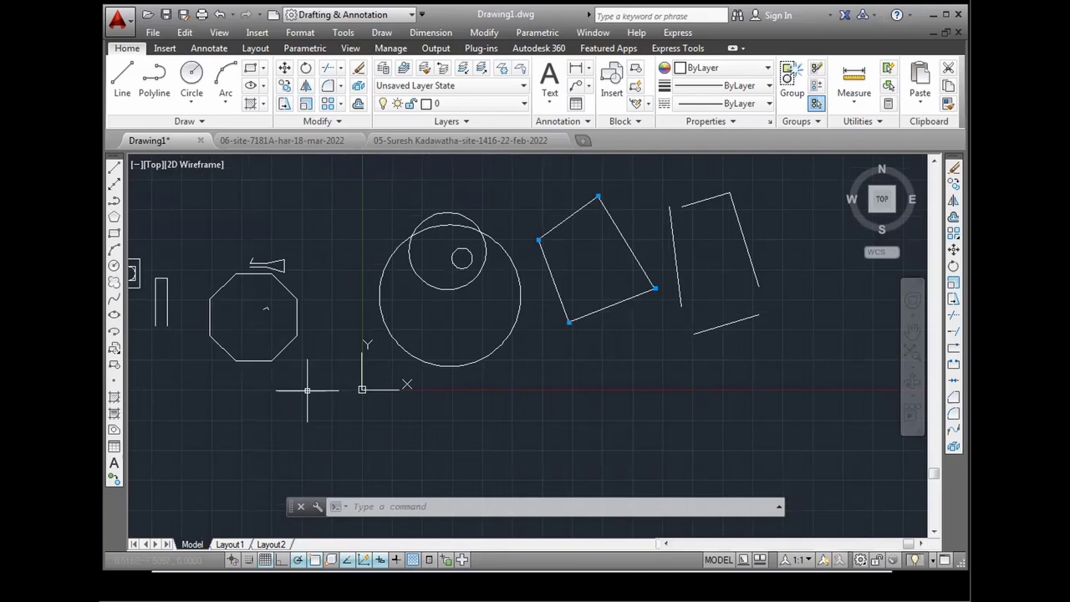
left_click(316, 389)
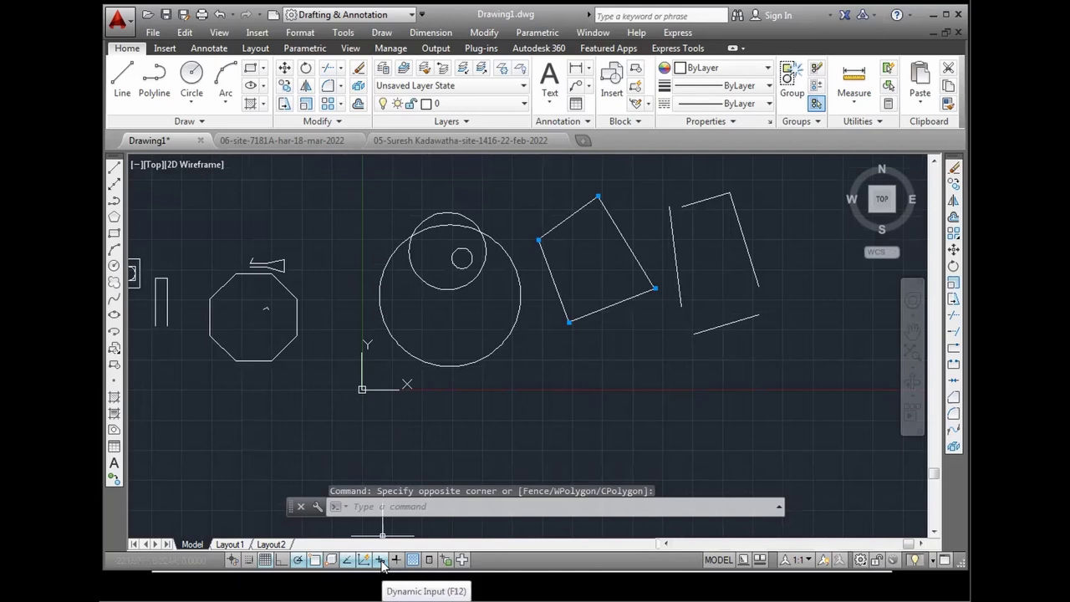
left_click(382, 565)
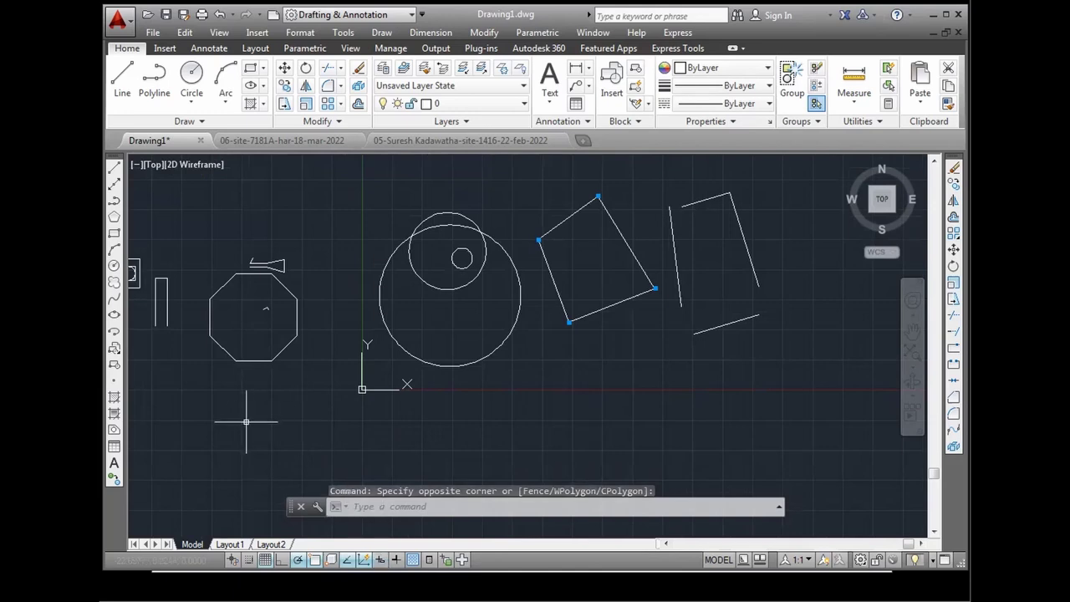
type("line")
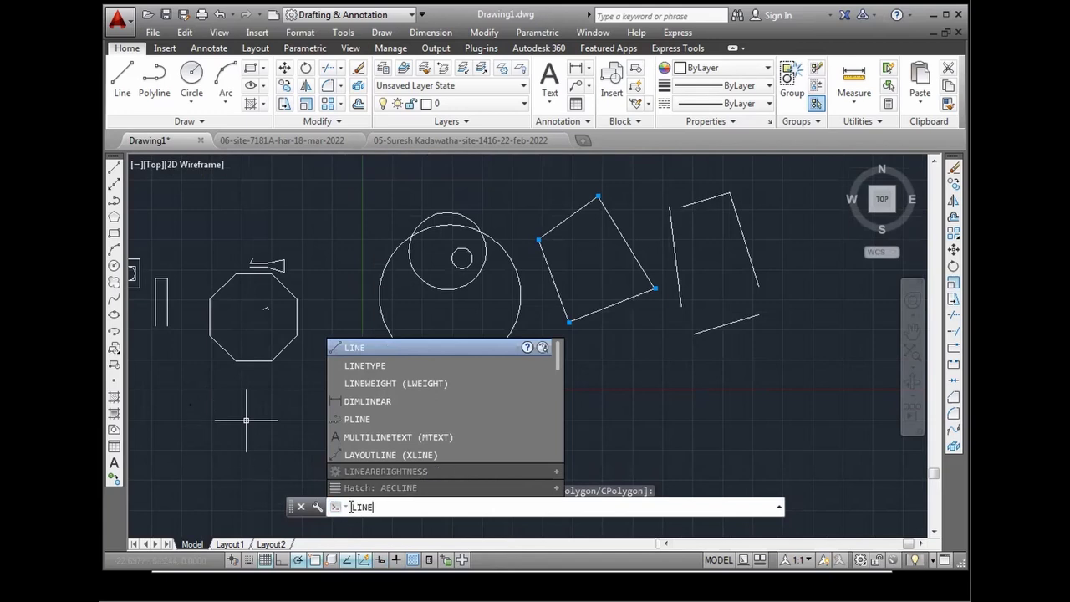
key("Escape")
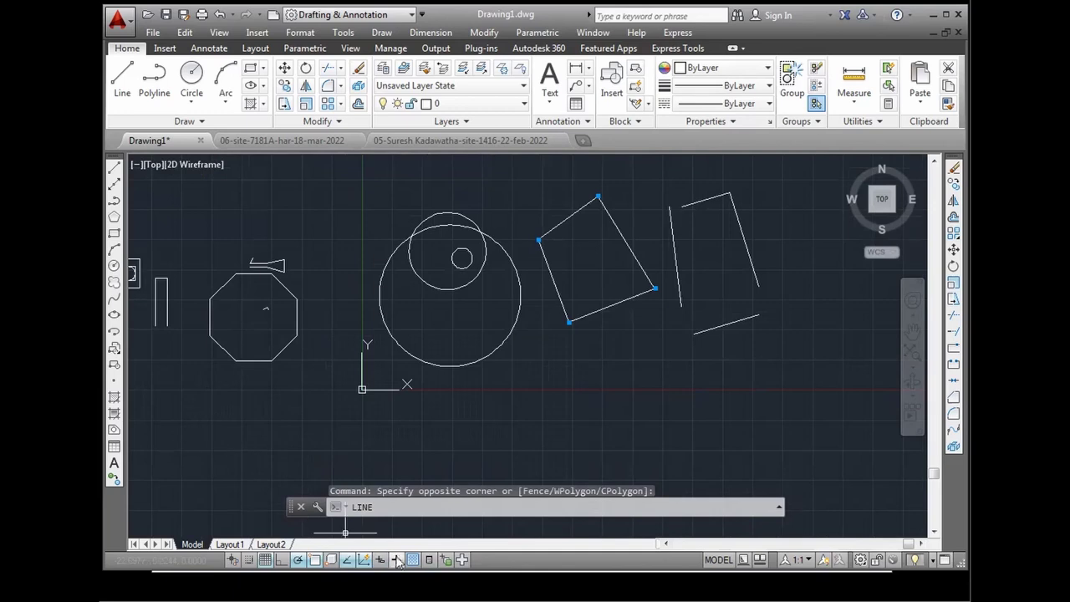
key("Escape")
type("L")
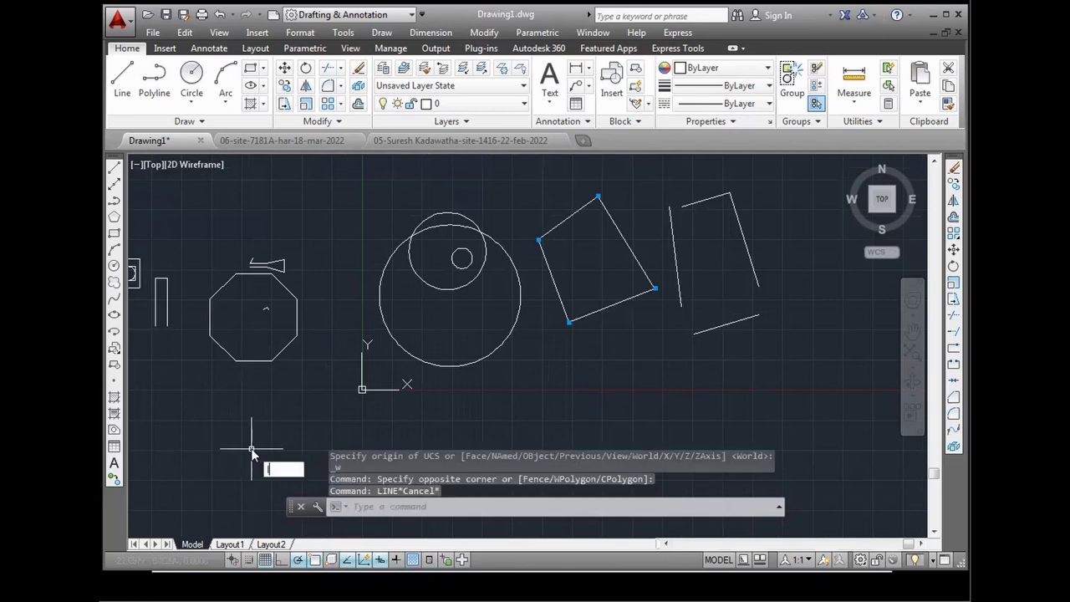
type("Ine")
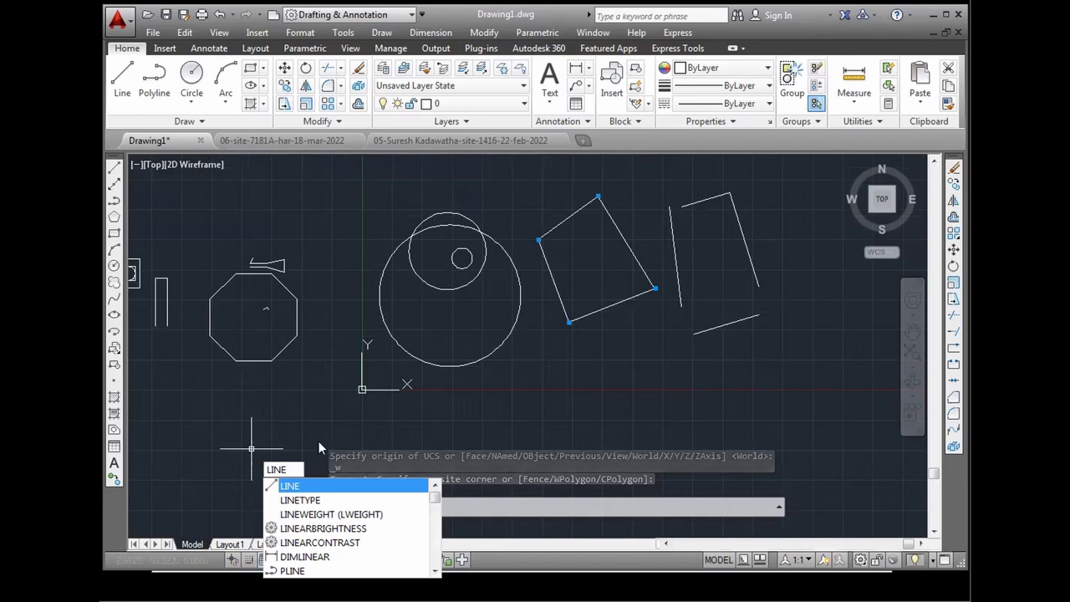
key("Escape")
left_click(298, 410)
left_click(247, 414)
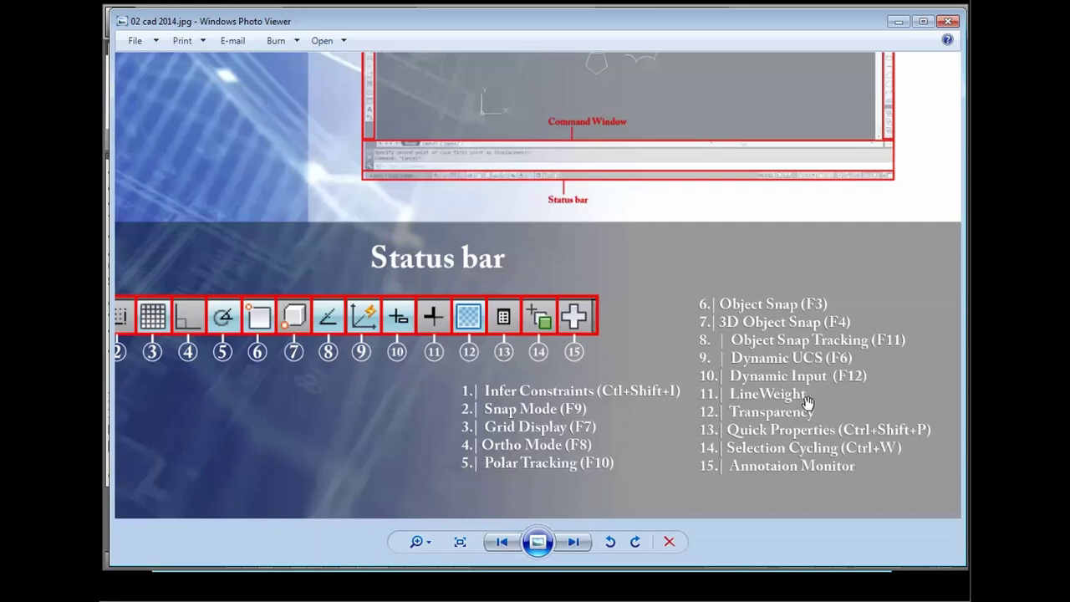
Step: Minimize the slide of fifteen status-bar toggles to get back to Drawing1
left_click(895, 22)
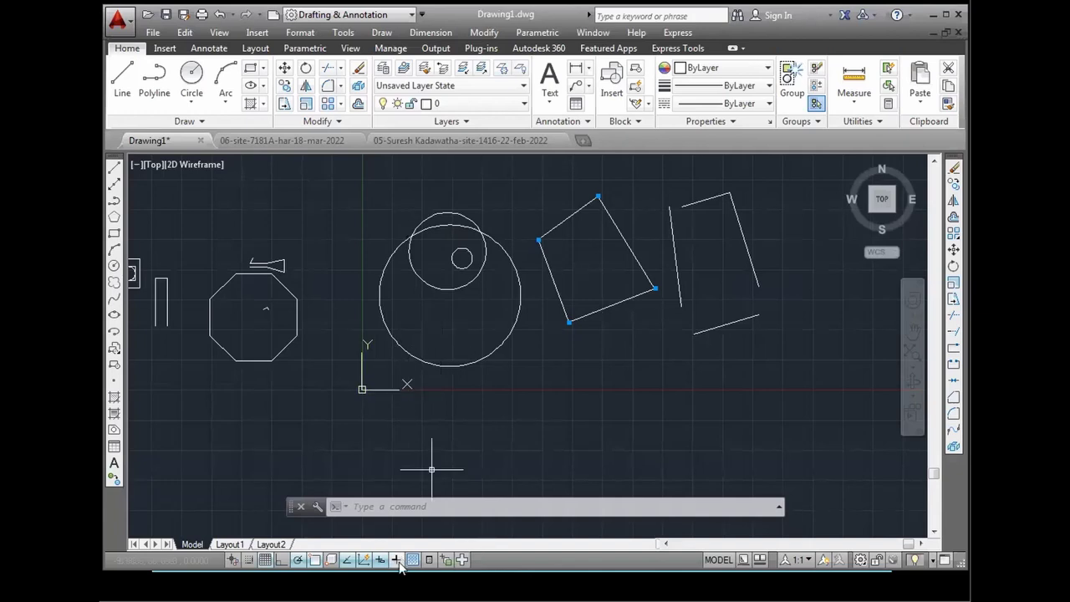
Step: Draw a slanted line, then a second line running right from its lower-left endpoint
left_click(122, 79)
scroll(508, 374, "up", 2)
left_click(443, 413)
left_click(611, 358)
key("Return")
key("Return")
scroll(454, 423, "up", 2)
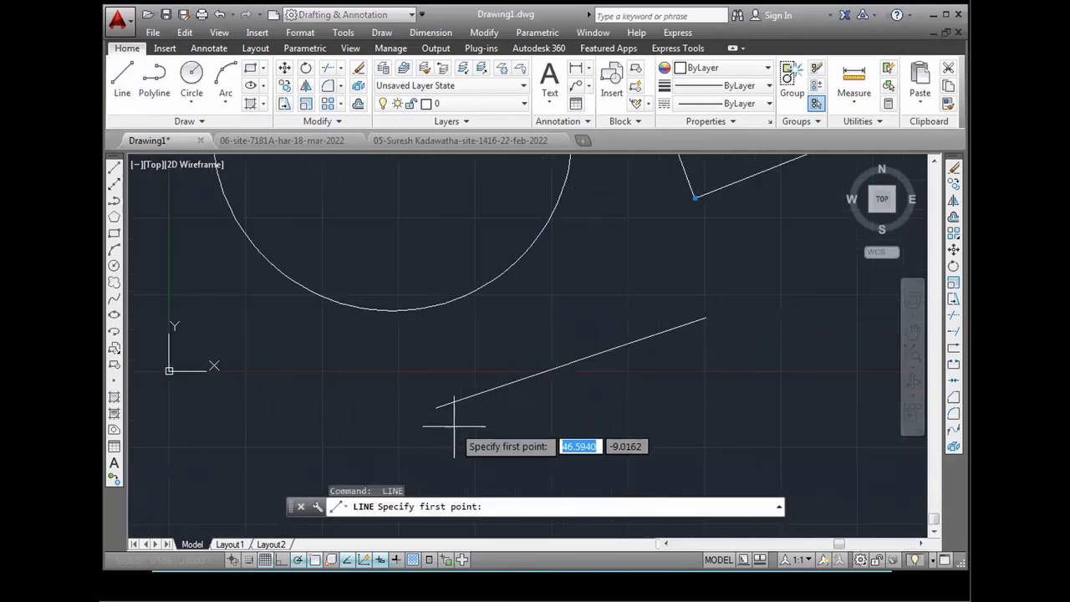
left_click(436, 407)
left_click(726, 391)
key("Return")
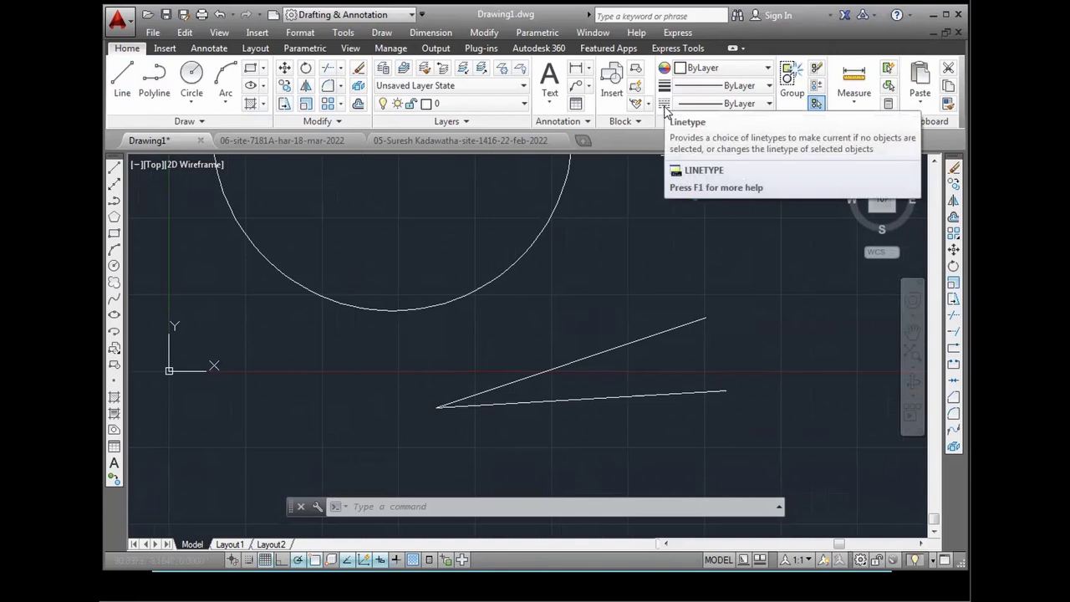
Step: Select the two new lines and give them a 0.60 mm lineweight
left_click(638, 359)
left_click(666, 388)
left_click(669, 393)
left_click(701, 258)
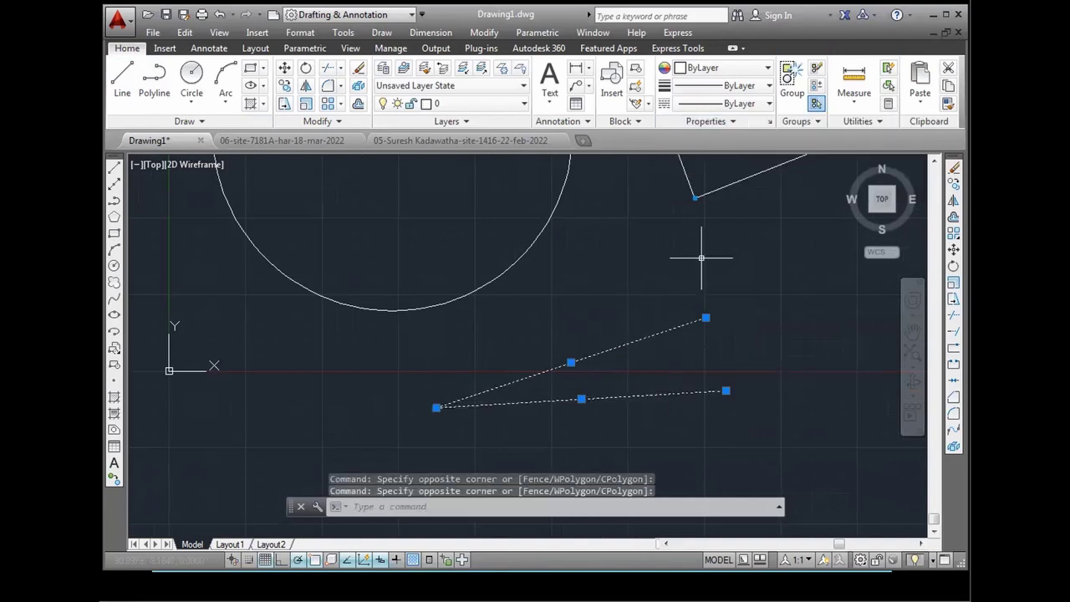
left_click(727, 85)
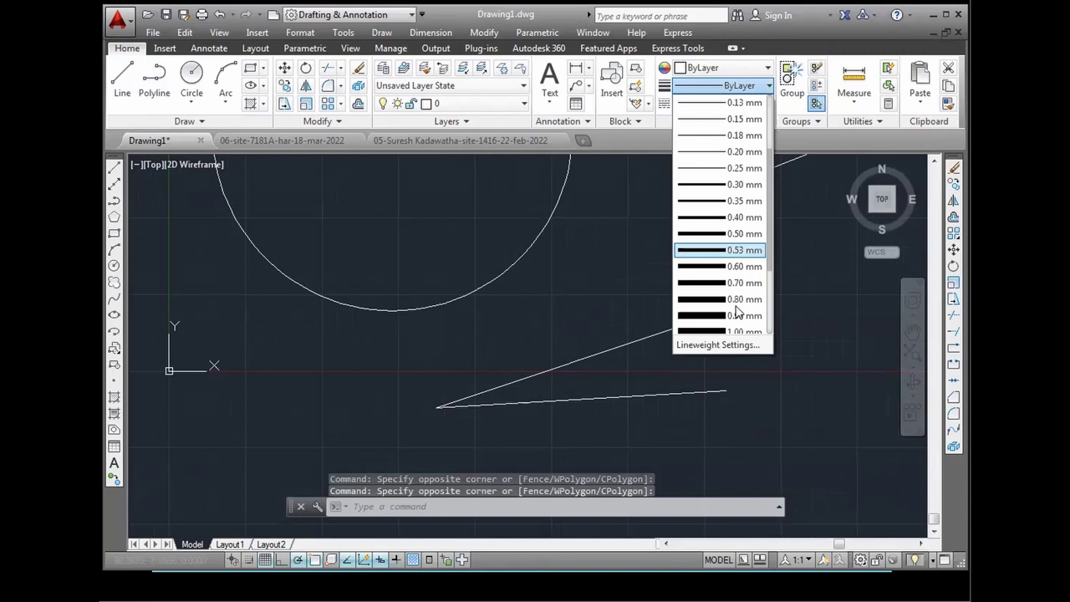
left_click(737, 267)
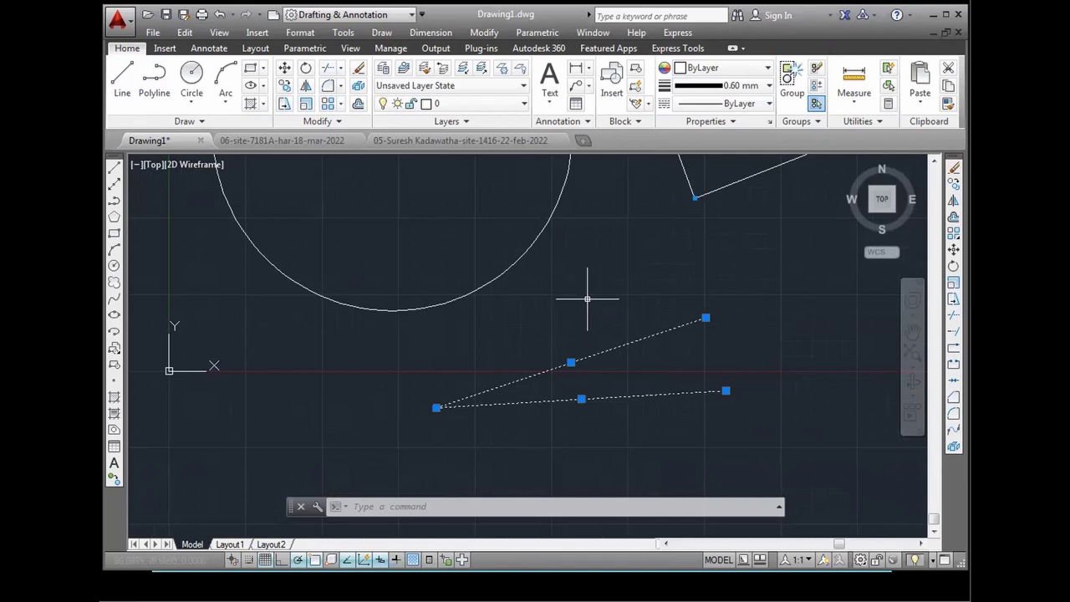
Step: Reselect both lines and change their colour to red
left_click(586, 298)
left_click(595, 378)
left_click(614, 358)
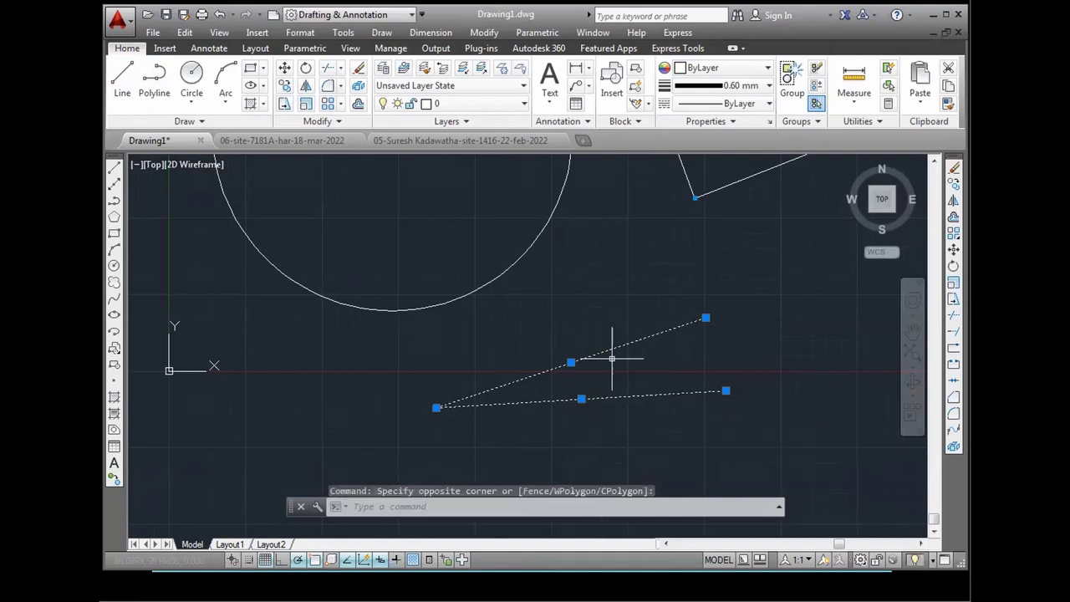
left_click(577, 407)
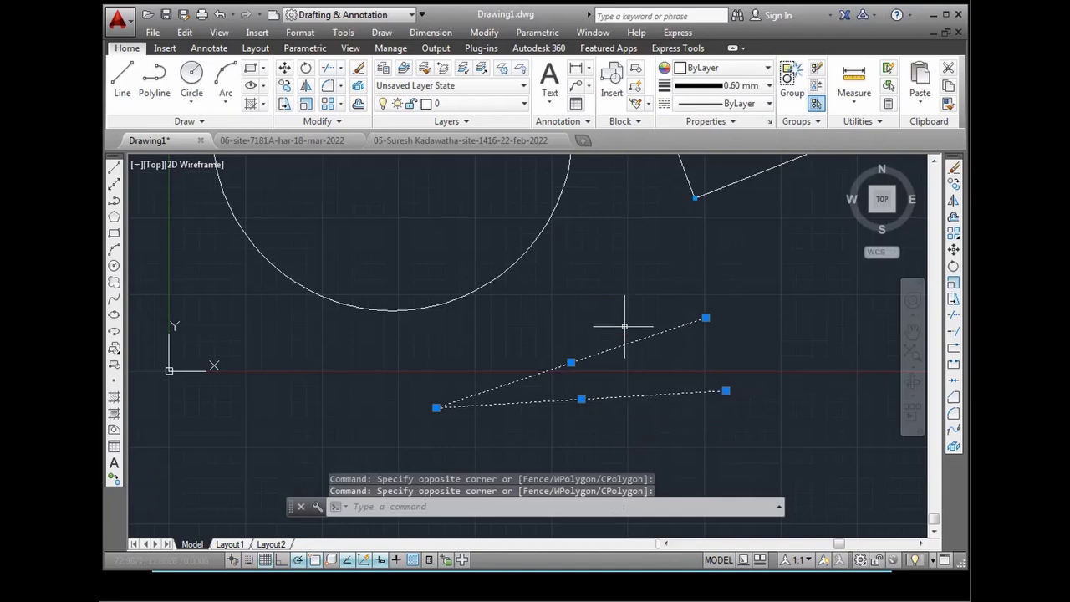
left_click(735, 67)
left_click(710, 125)
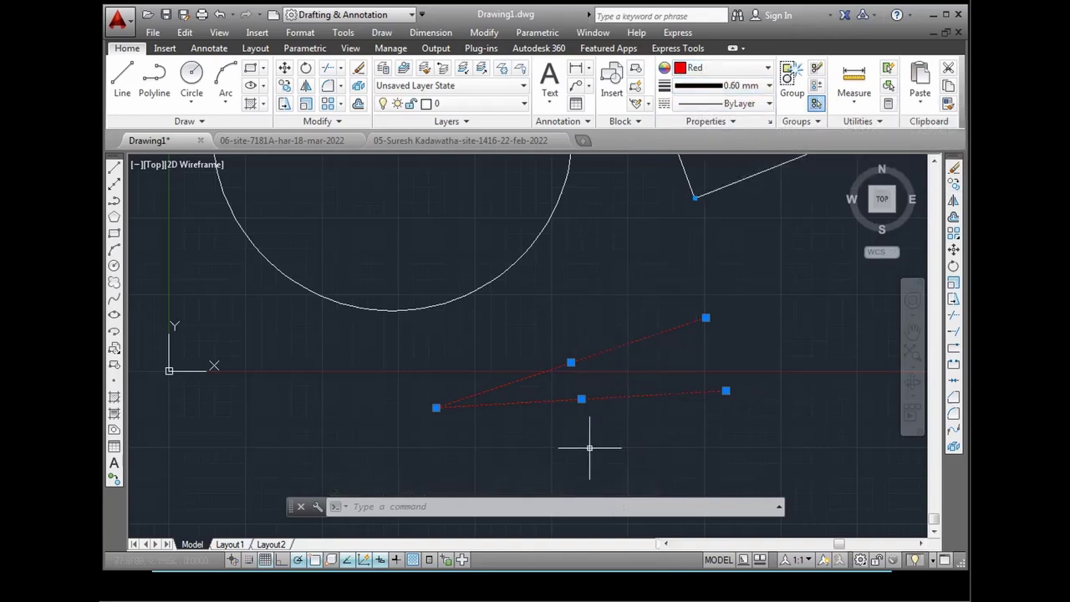
Step: Show lineweights in the drawing and make the red lines 1.40 mm thick
left_click(397, 560)
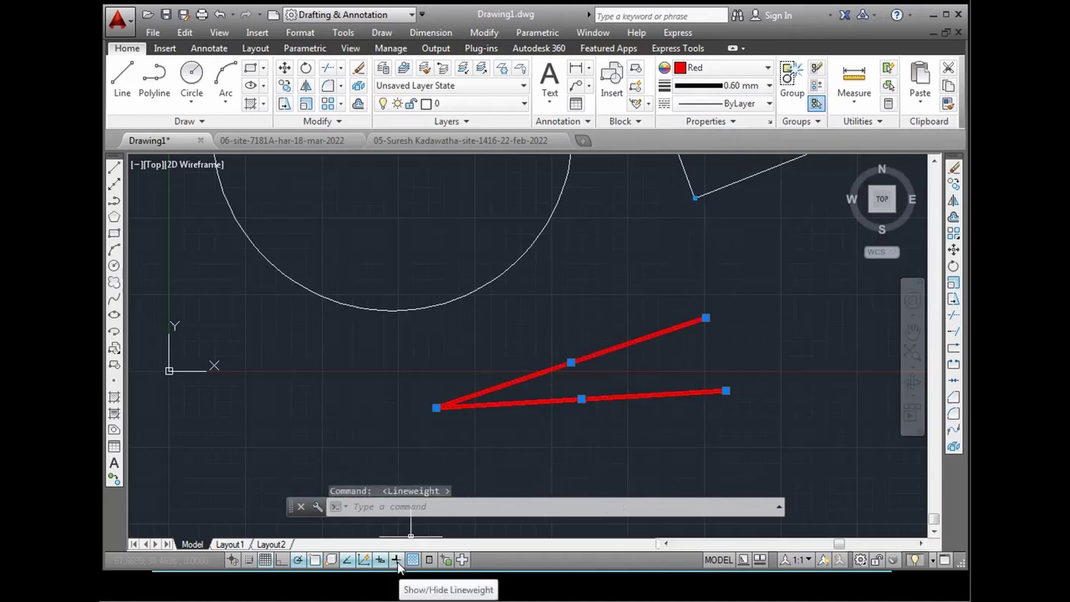
left_click(726, 86)
left_click(729, 251)
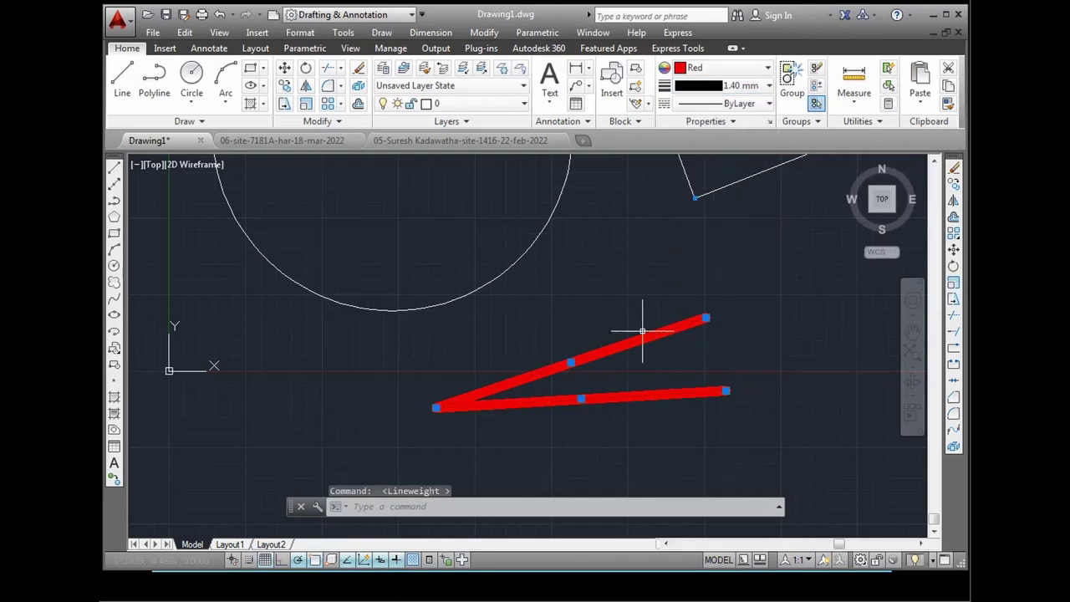
Step: Reduce the red lines' lineweight to 0.30 mm, then settle on 0.50 mm and deselect
left_click(734, 86)
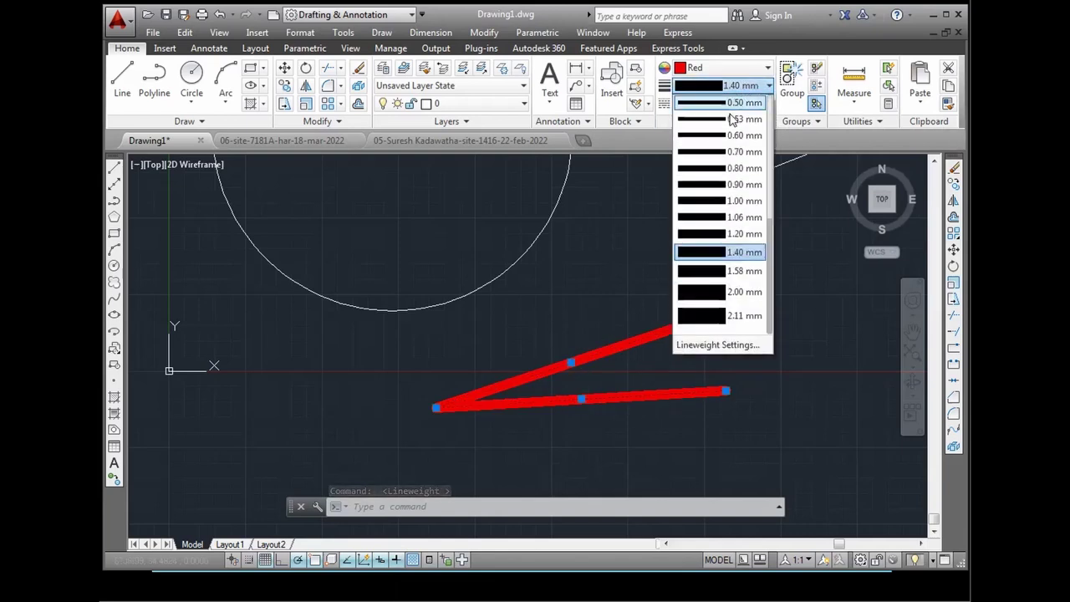
scroll(731, 251, "down", 1)
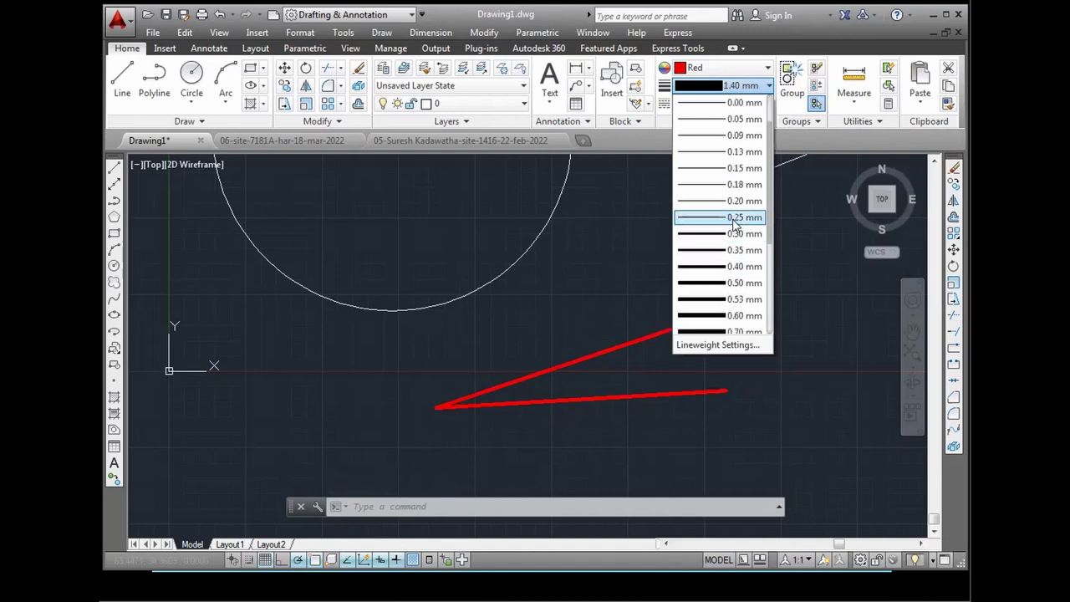
left_click(734, 236)
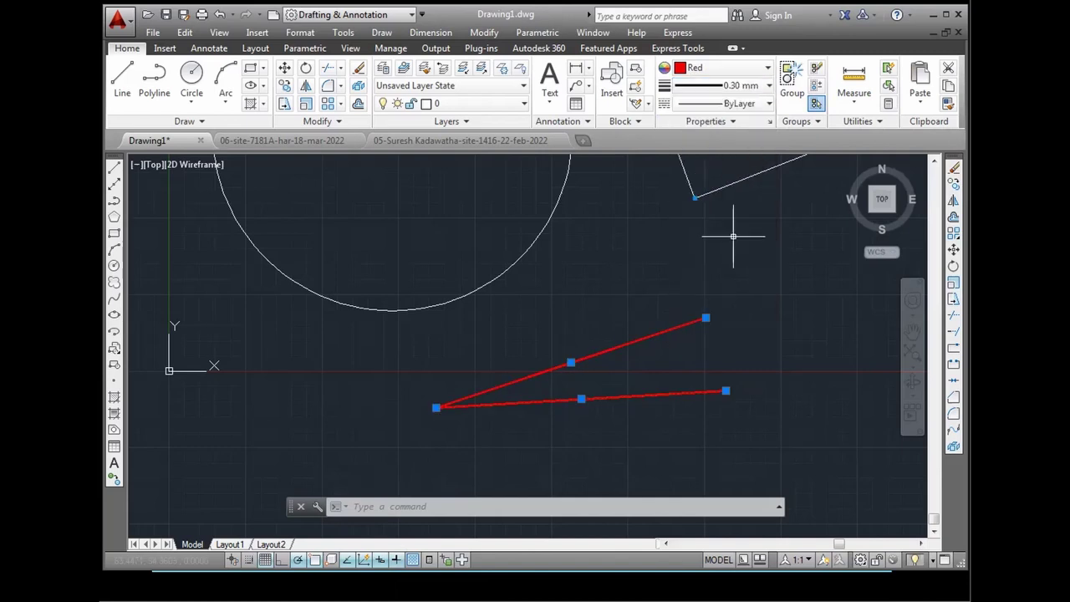
left_click(752, 84)
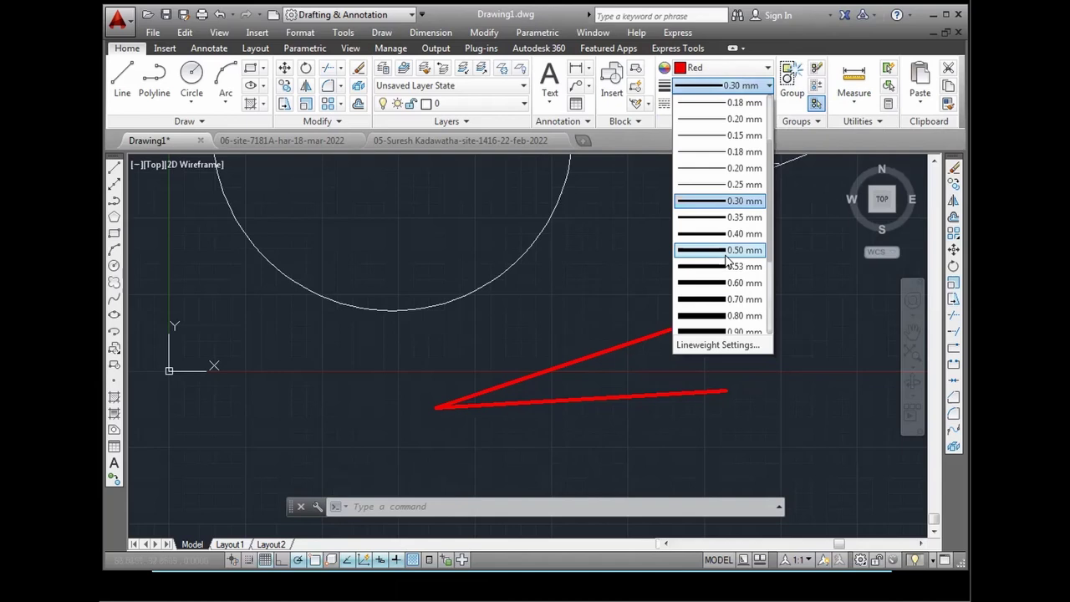
left_click(722, 251)
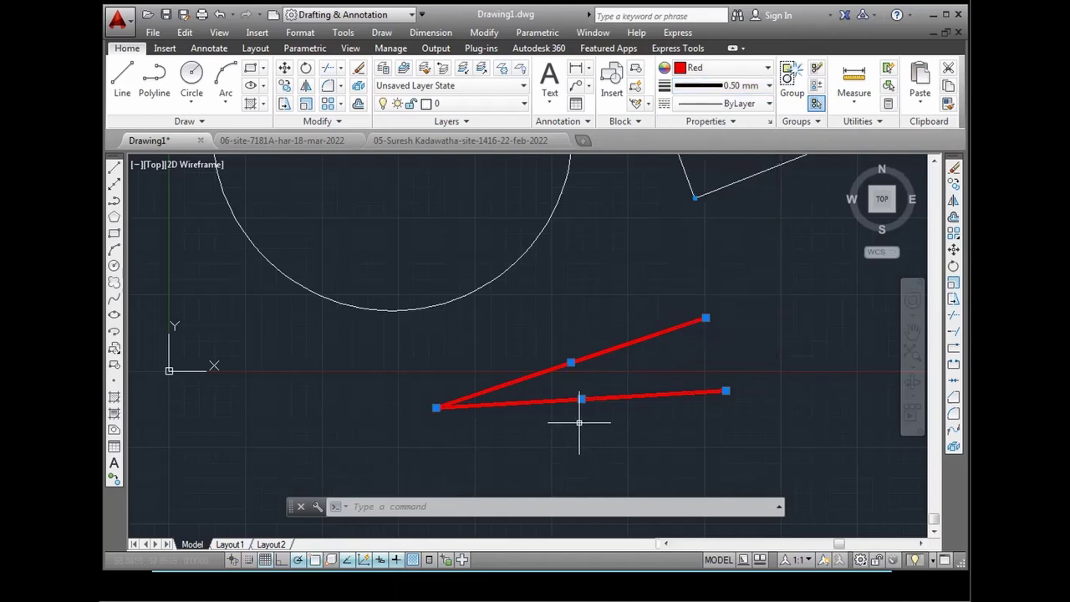
key("Escape")
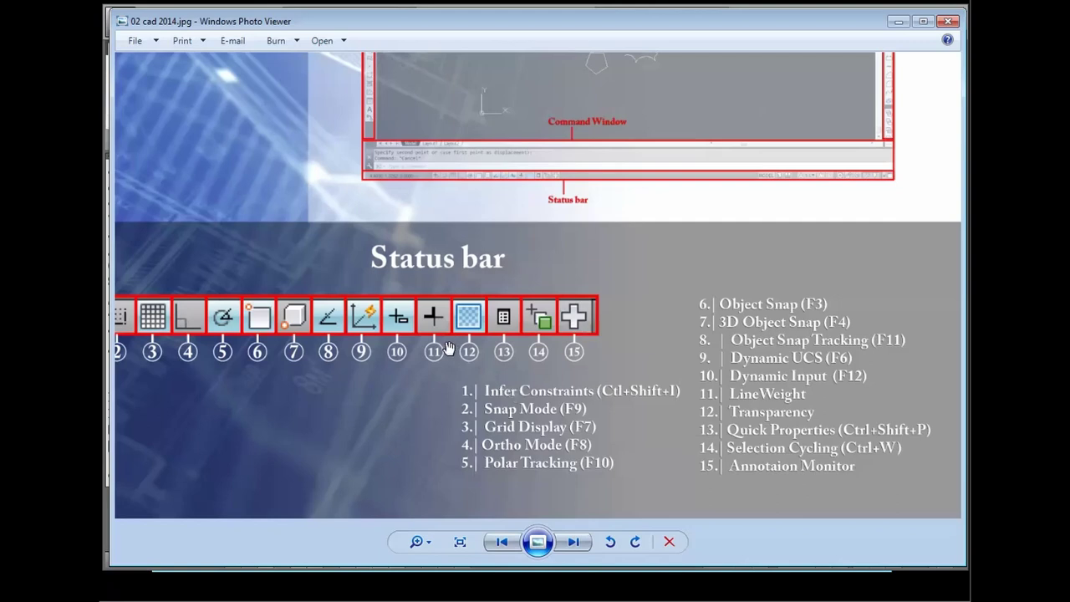
Step: Zoom in and out over the slide's status-bar toggles legend, then minimize Photo Viewer to show Drawing1
scroll(365, 384, "down", 1)
scroll(687, 365, "up", 1)
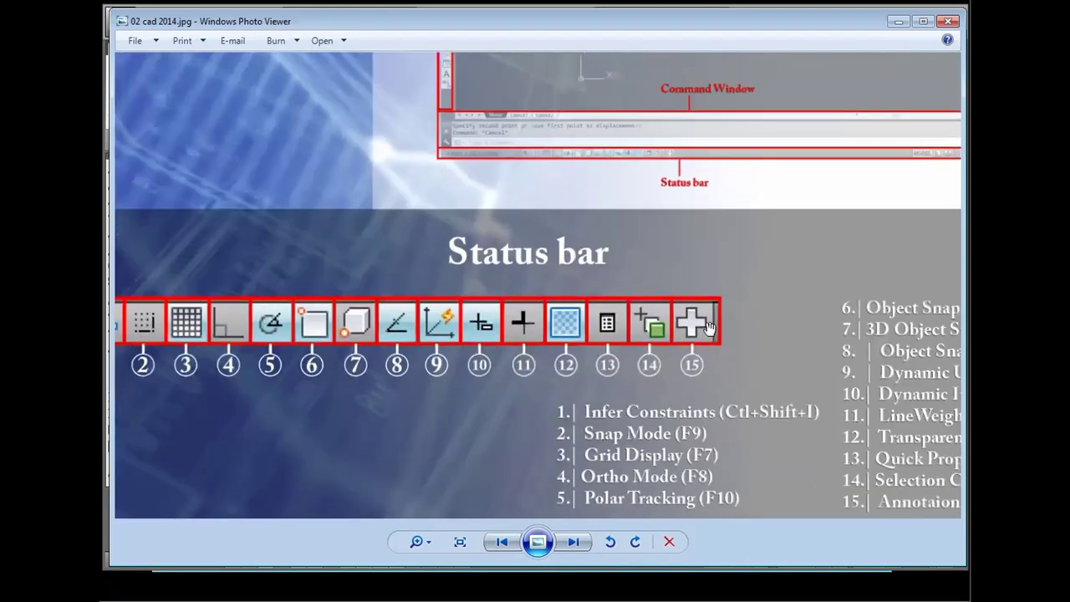
scroll(619, 331, "down", 1)
scroll(622, 356, "up", 1)
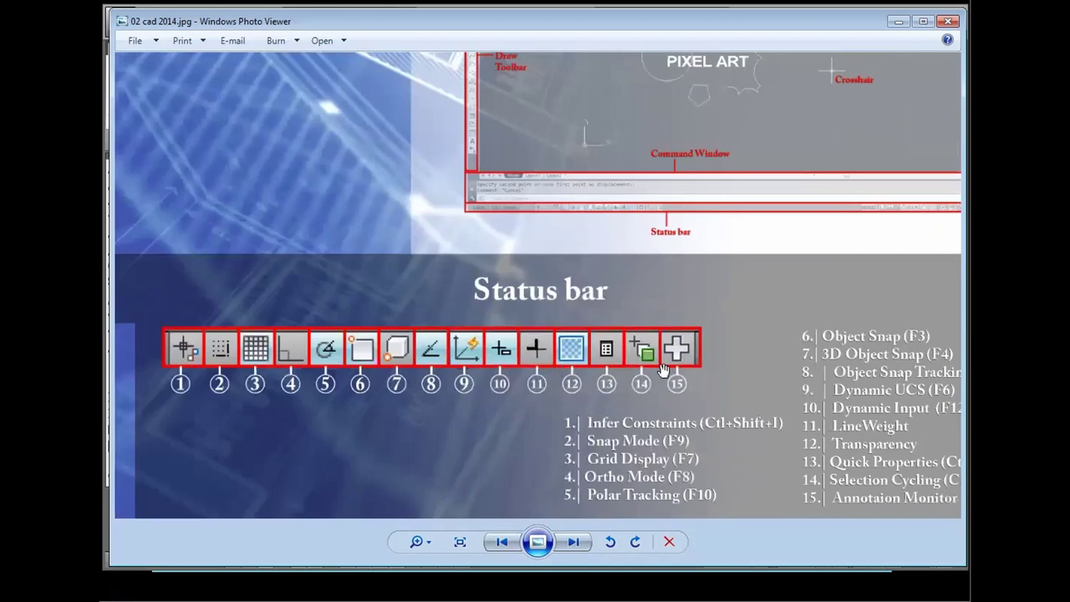
scroll(507, 355, "down", 1)
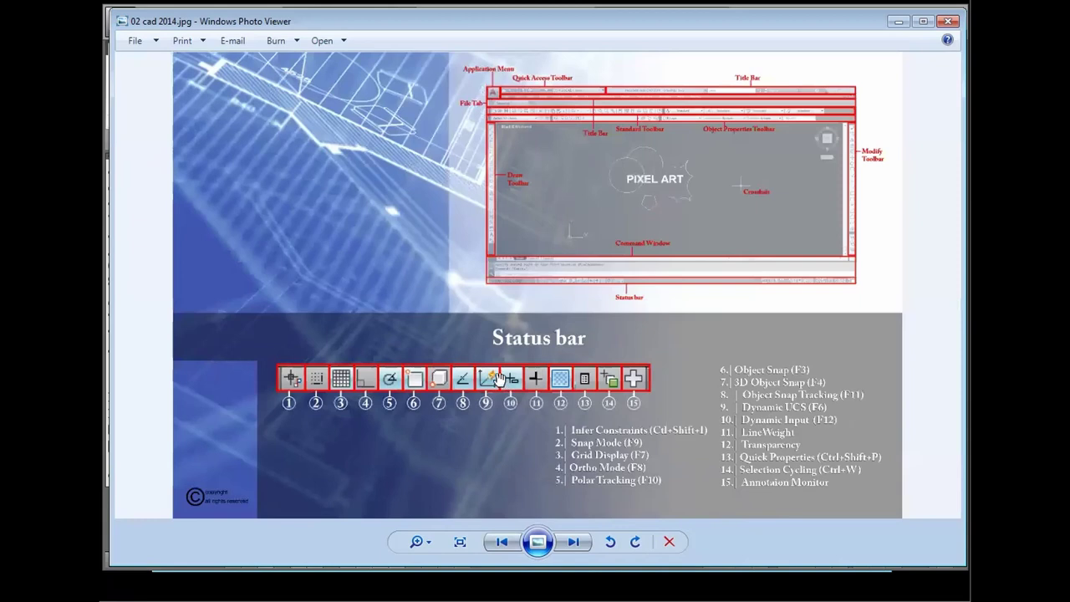
scroll(500, 380, "up", 1)
scroll(433, 369, "down", 1)
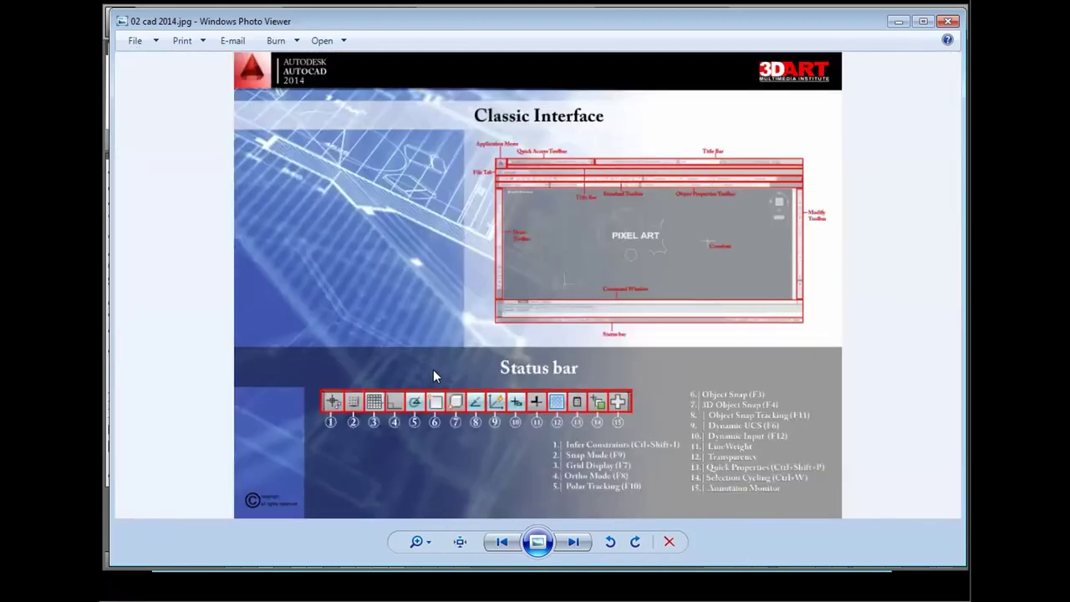
scroll(668, 418, "up", 1)
scroll(437, 406, "down", 1)
left_click(898, 21)
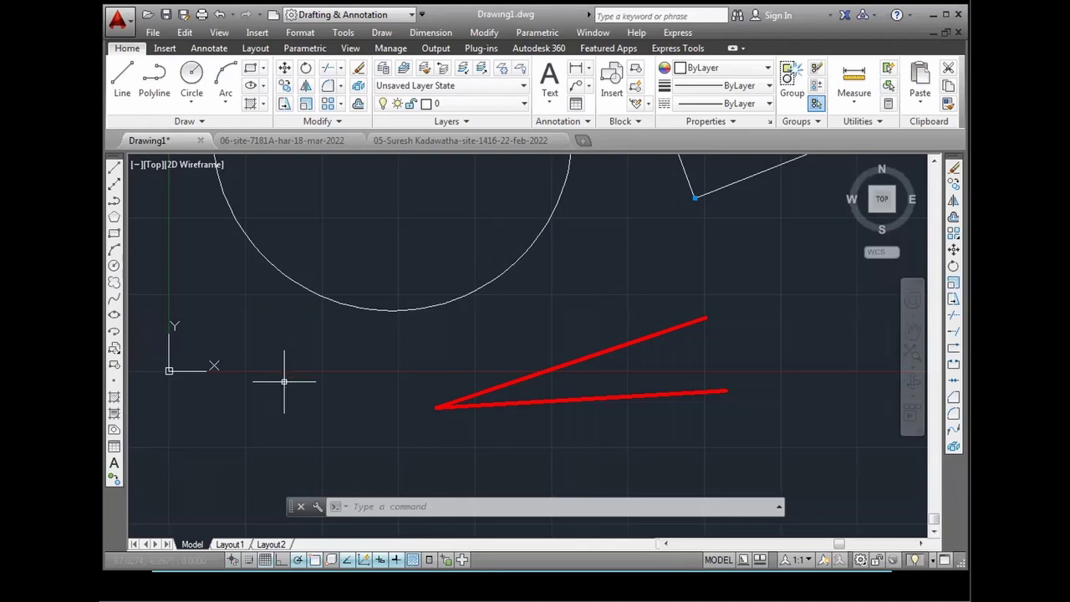
Step: Bring back Photo Viewer showing the Classic Interface slide's 15 numbered status-bar toggles
key("alt+Tab")
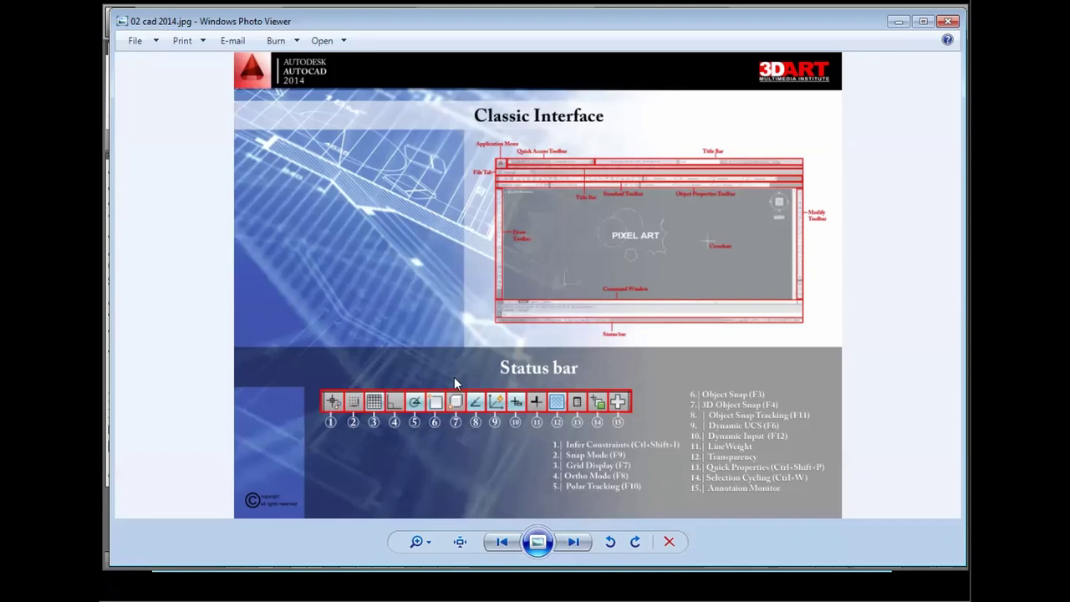
Step: Pan and zoom across the status-bar legend, then minimize the viewer to reveal the red two-line wedge
scroll(456, 432, "up", 2)
left_click_drag(444, 313, 424, 275)
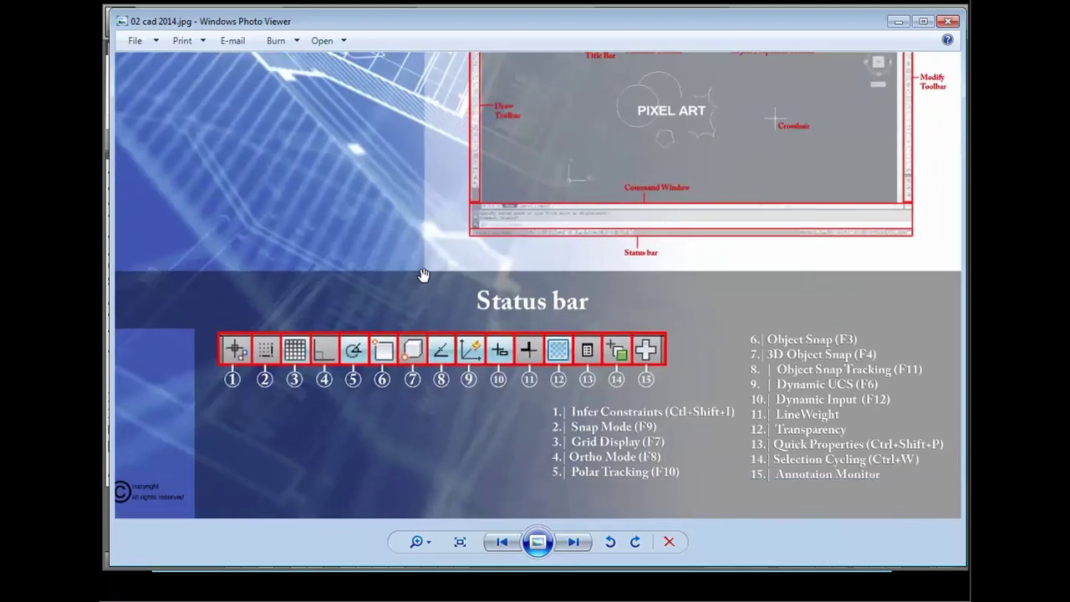
scroll(424, 276, "down", 3)
scroll(429, 366, "up", 1)
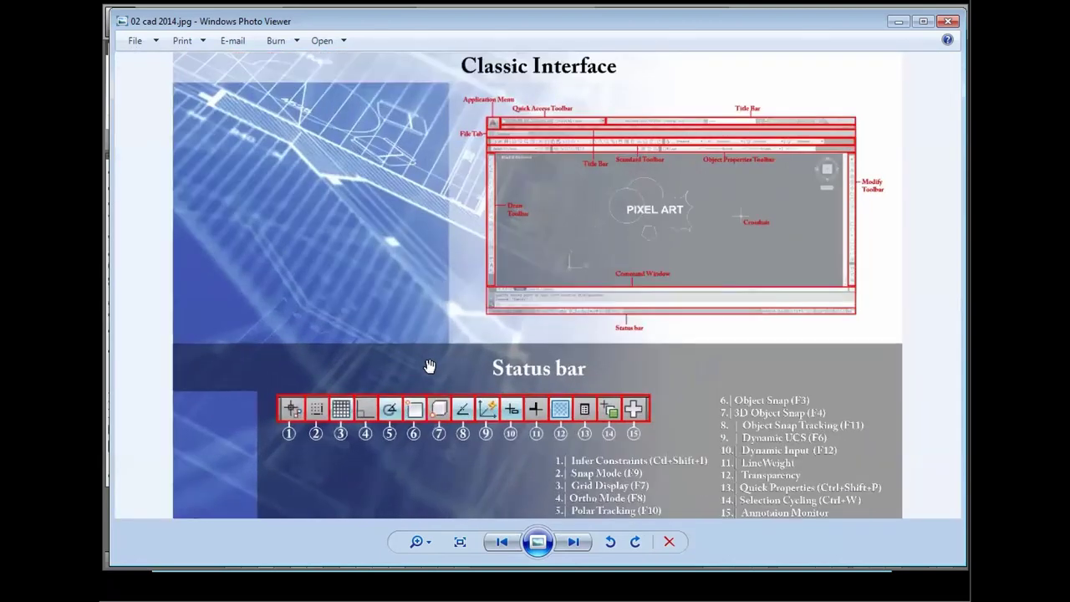
scroll(429, 371, "down", 1)
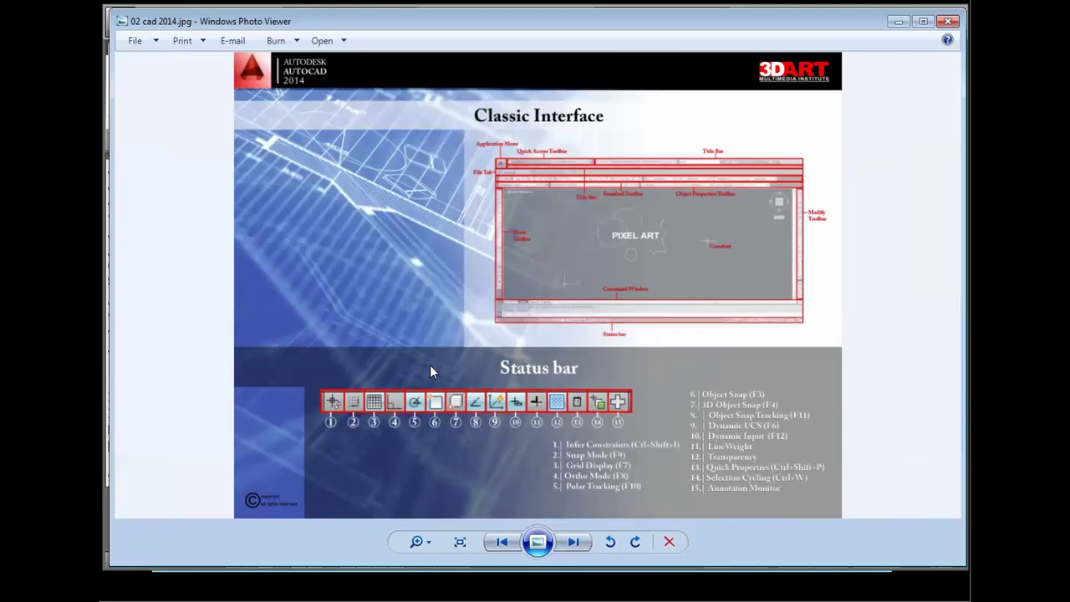
scroll(429, 365, "up", 1)
scroll(430, 365, "down", 1)
scroll(430, 366, "up", 1)
scroll(429, 365, "down", 1)
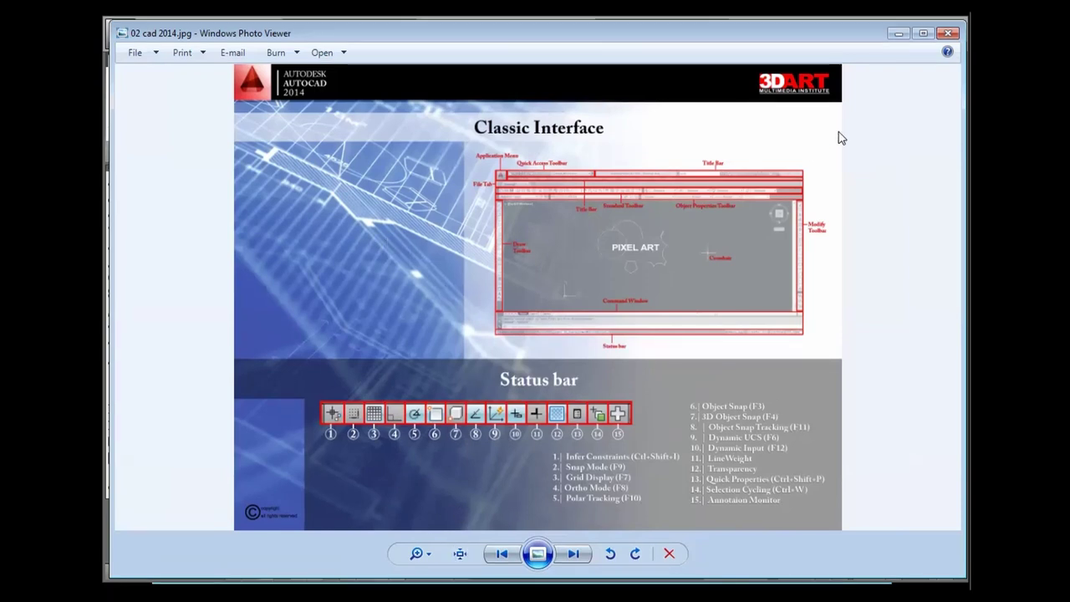
left_click(899, 33)
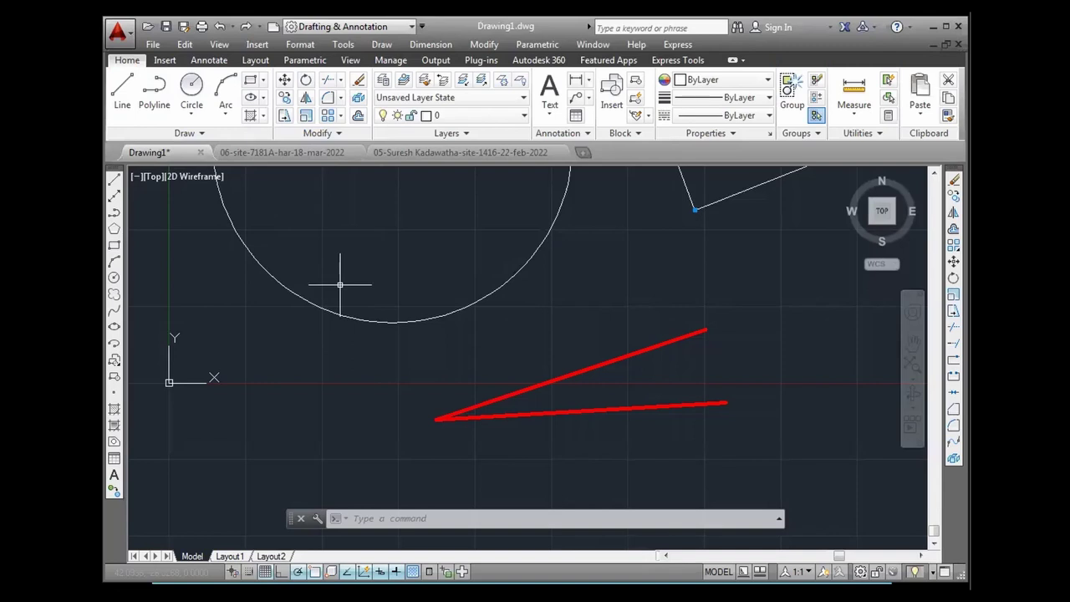
scroll(339, 284, "down", 4)
middle_click_drag(358, 245, 354, 353)
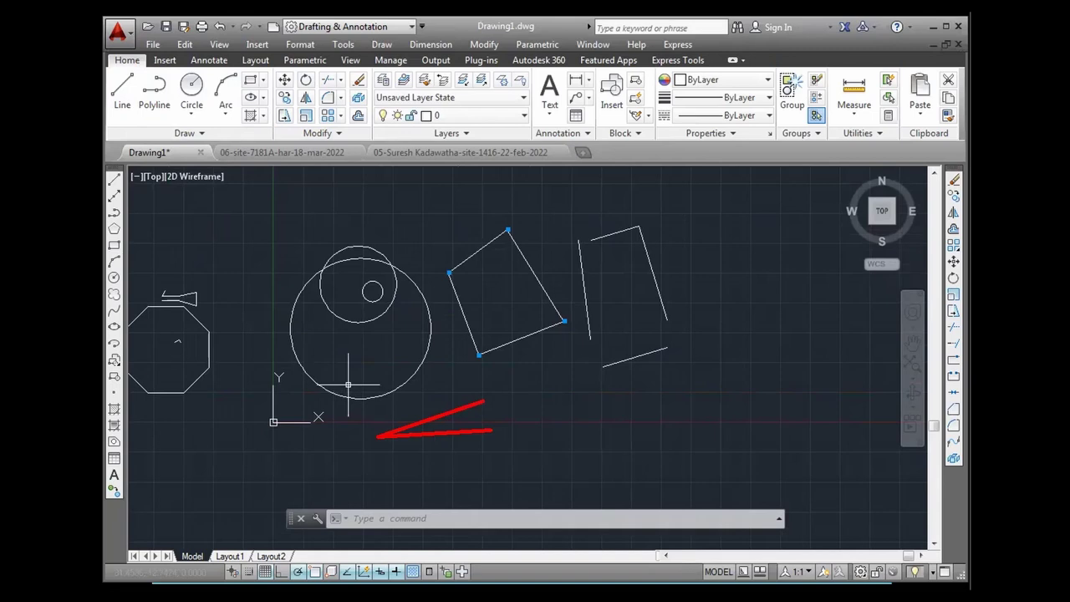
scroll(352, 337, "up", 1)
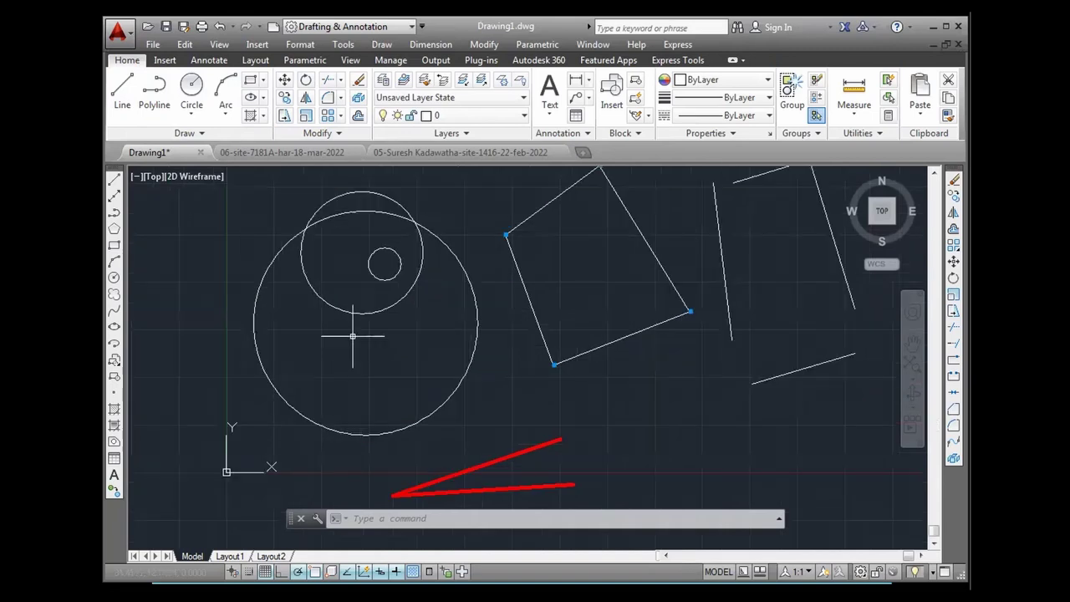
scroll(352, 337, "down", 1)
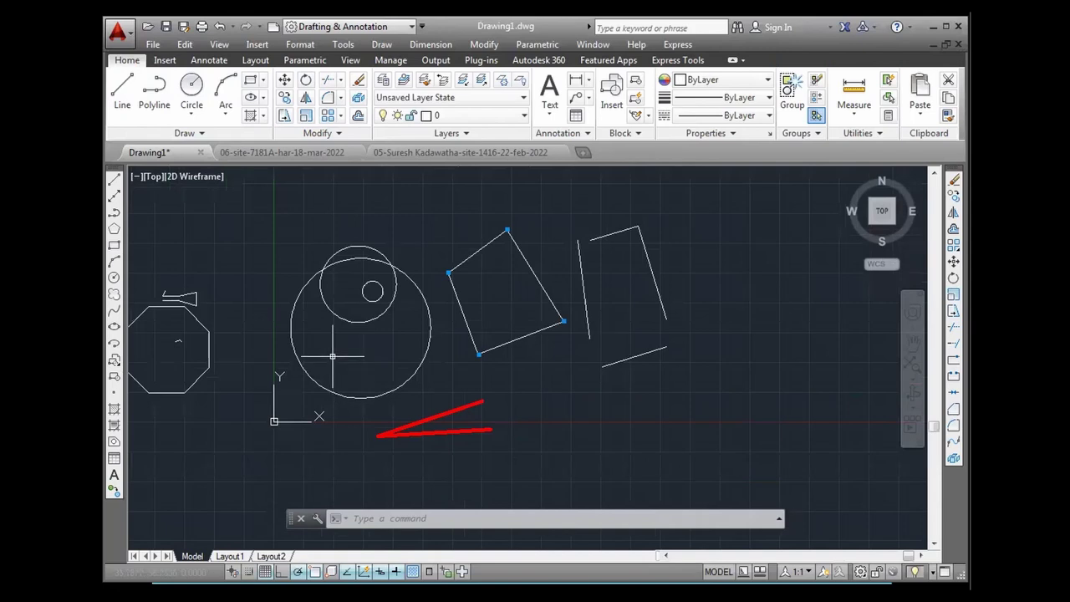
scroll(333, 356, "up", 1)
scroll(333, 355, "down", 1)
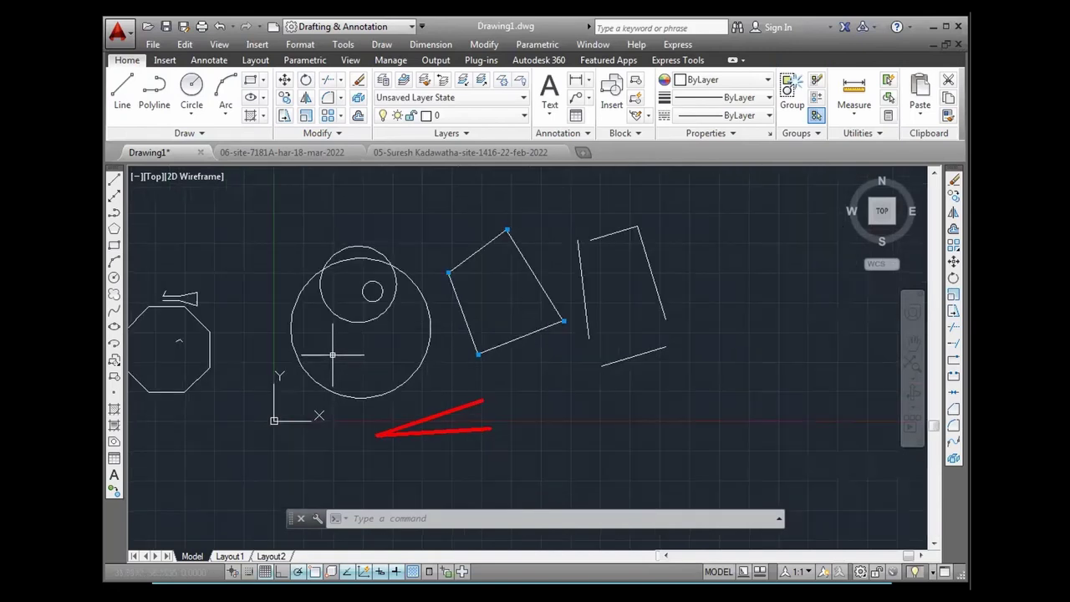
scroll(333, 354, "up", 1)
scroll(334, 358, "down", 1)
scroll(357, 323, "up", 1)
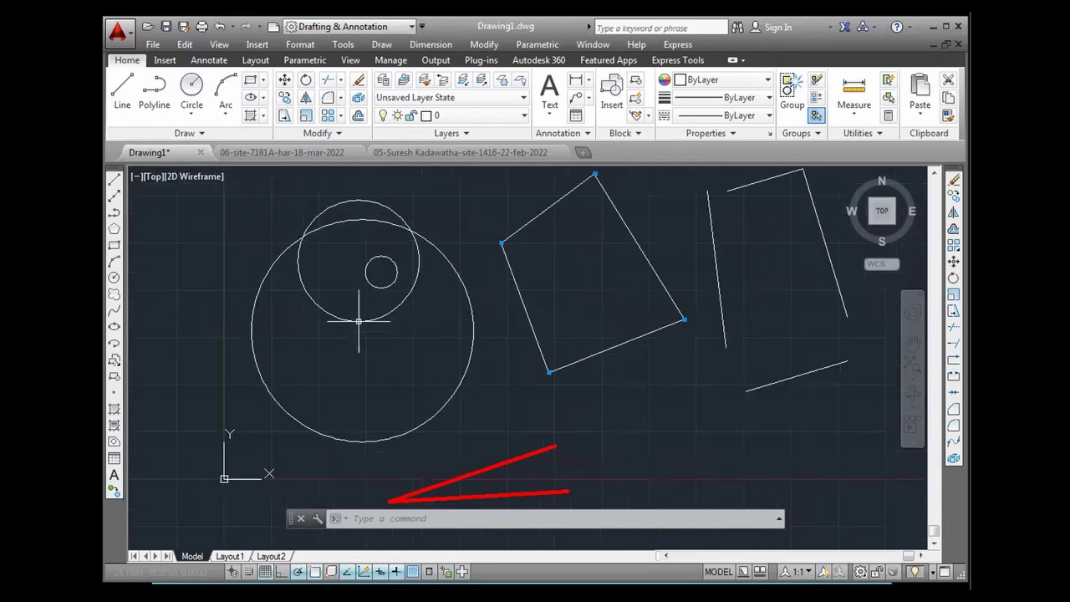
scroll(346, 324, "down", 1)
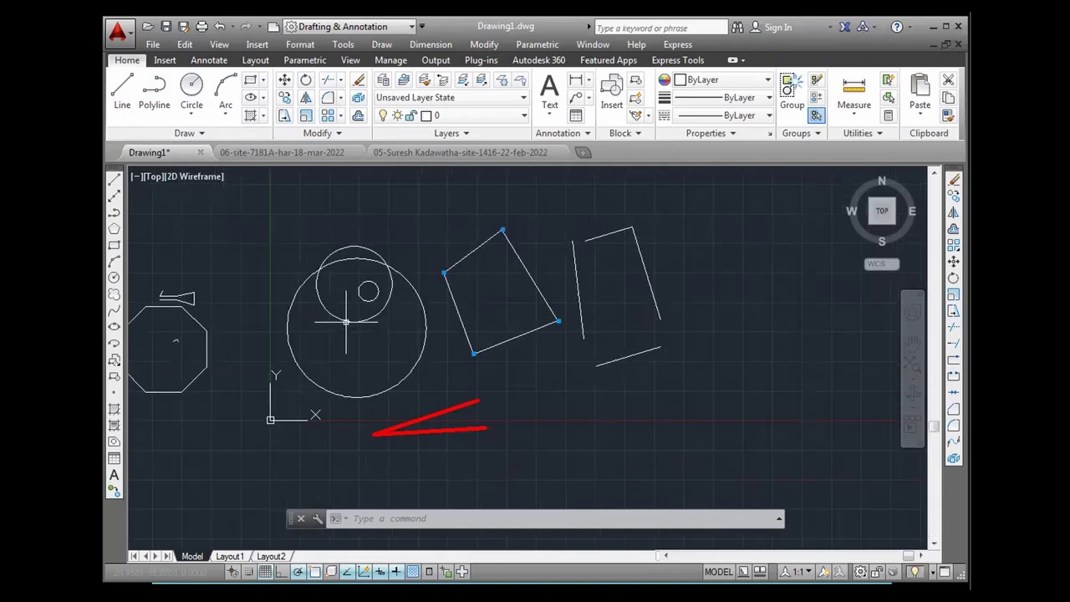
scroll(346, 323, "up", 1)
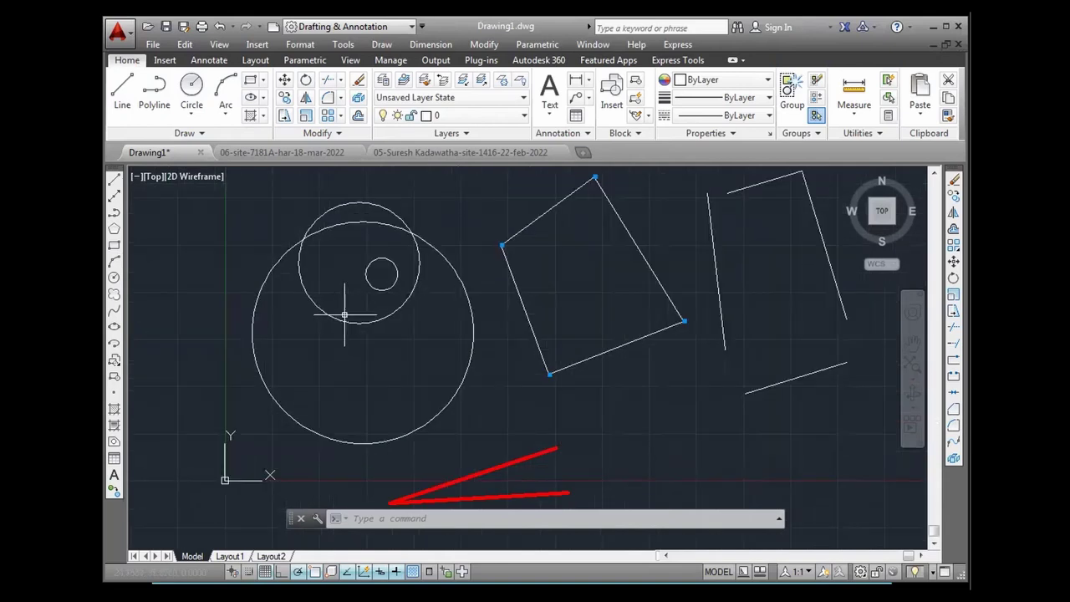
scroll(345, 315, "down", 1)
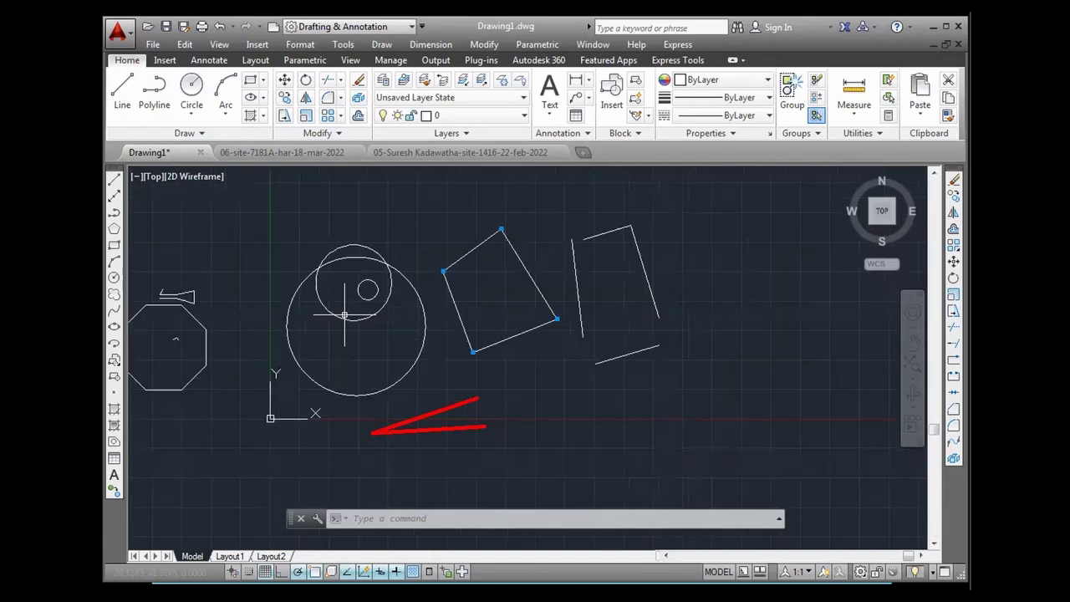
scroll(346, 359, "up", 2)
scroll(345, 364, "down", 2)
scroll(348, 329, "up", 1)
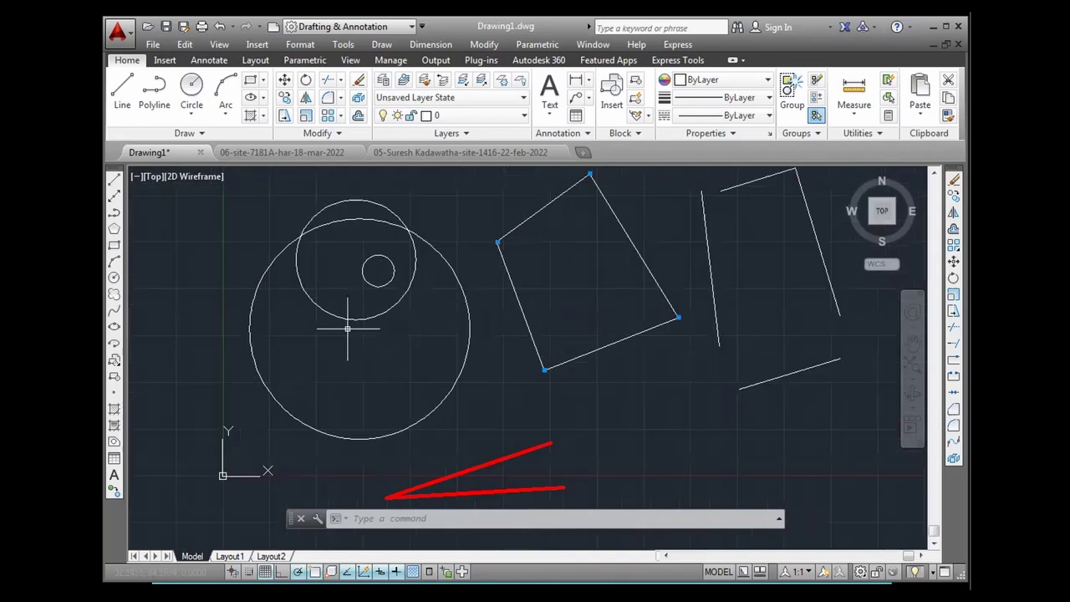
scroll(348, 329, "down", 1)
scroll(346, 341, "up", 1)
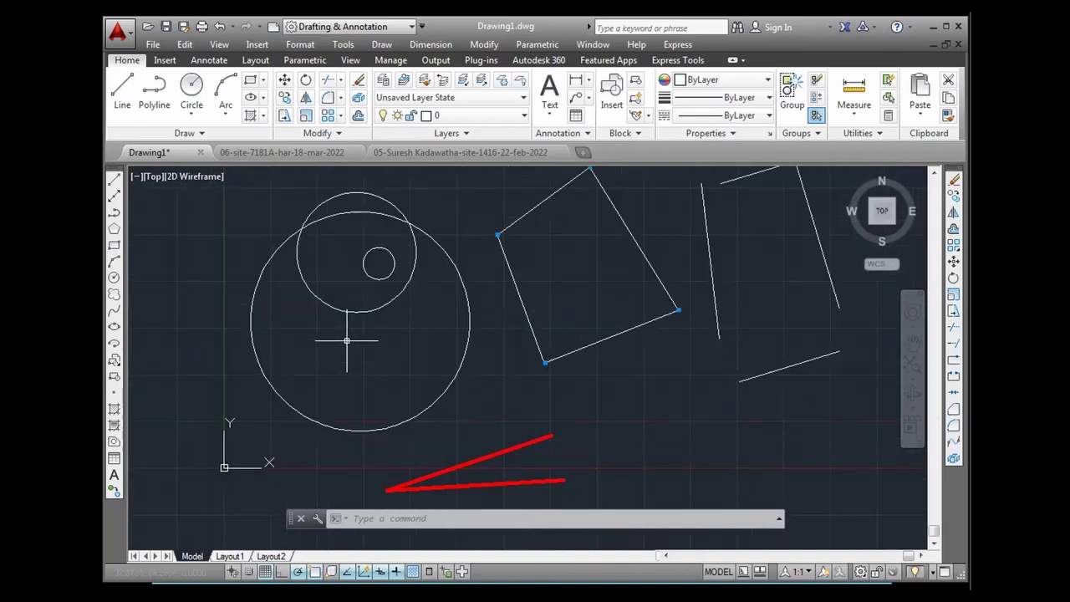
scroll(346, 341, "down", 1)
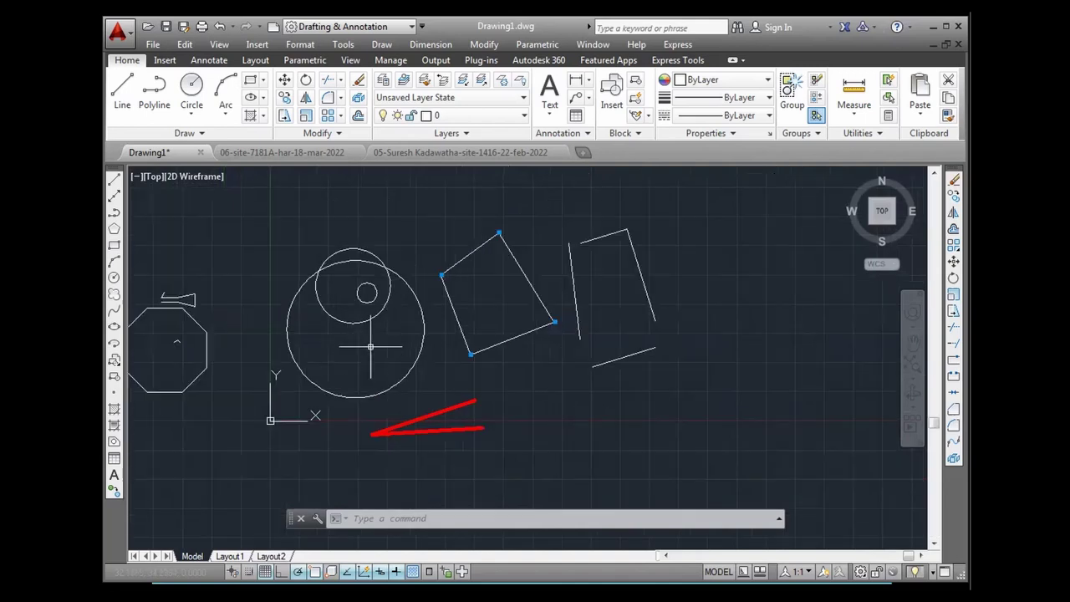
scroll(361, 316, "up", 1)
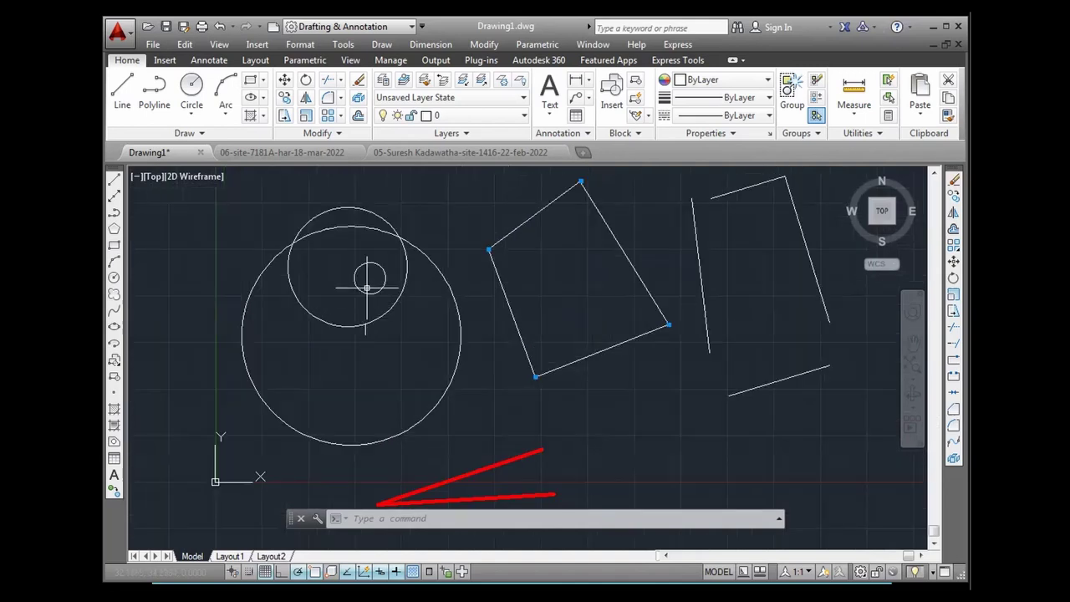